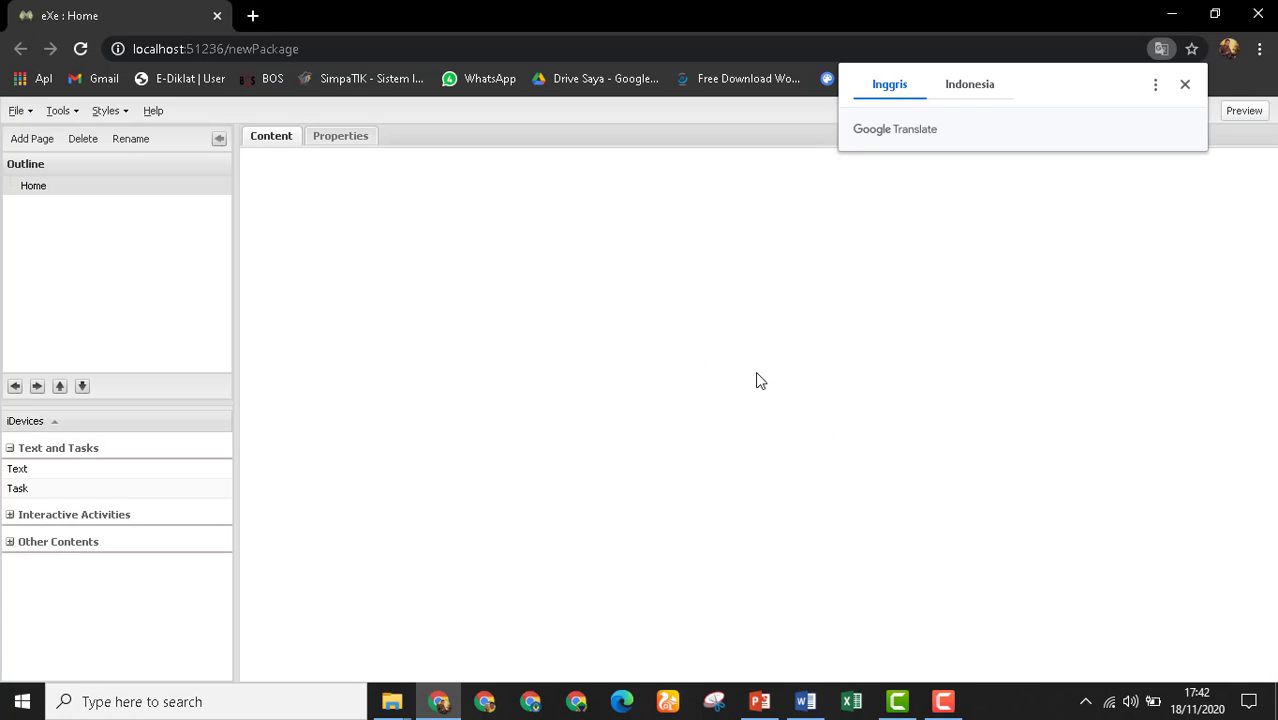
Dismiss the translation prompt and open the recent project Atmosfer Bumi.elp from the UNPAK\Sesi 1 folder.
left_click(1185, 85)
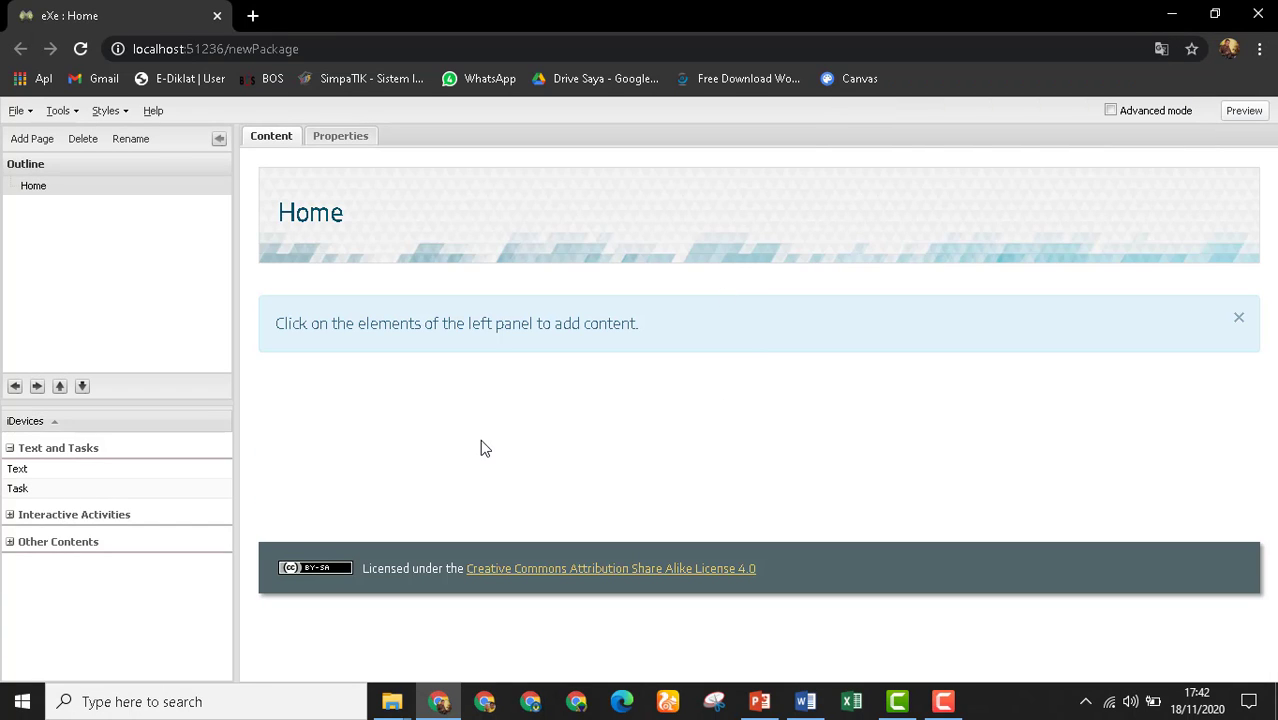
left_click(11, 449)
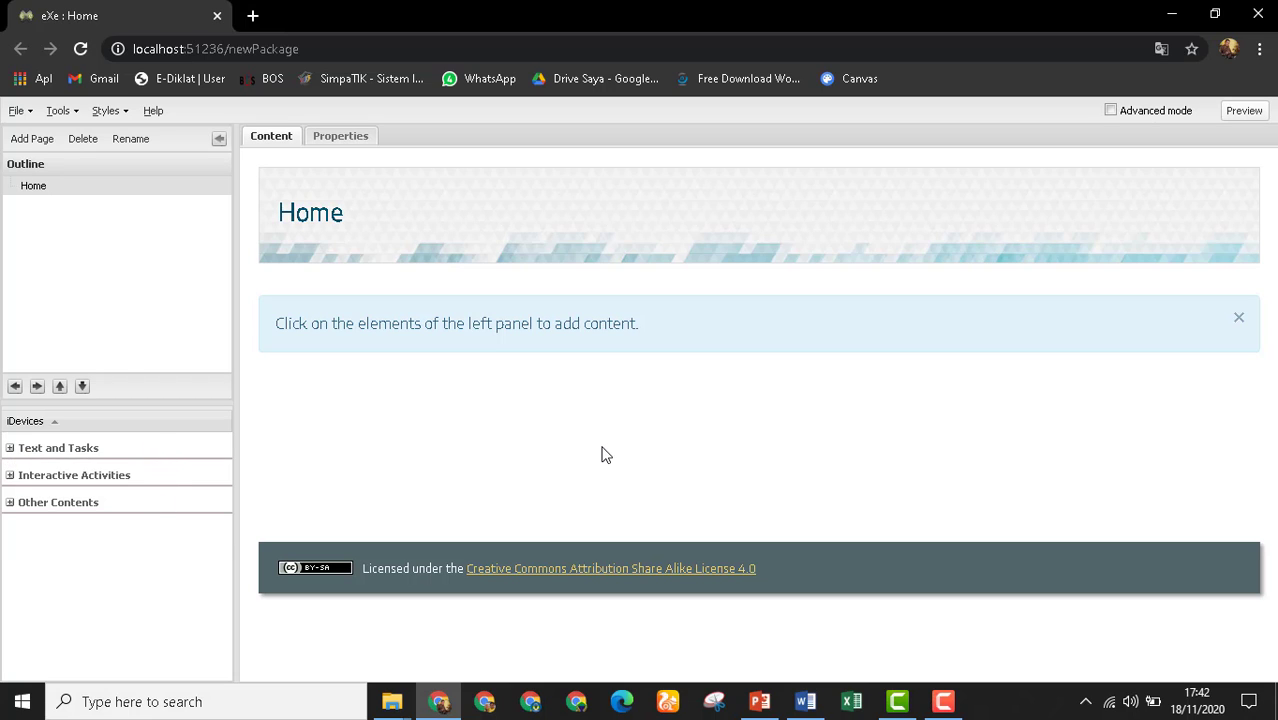
left_click(10, 475)
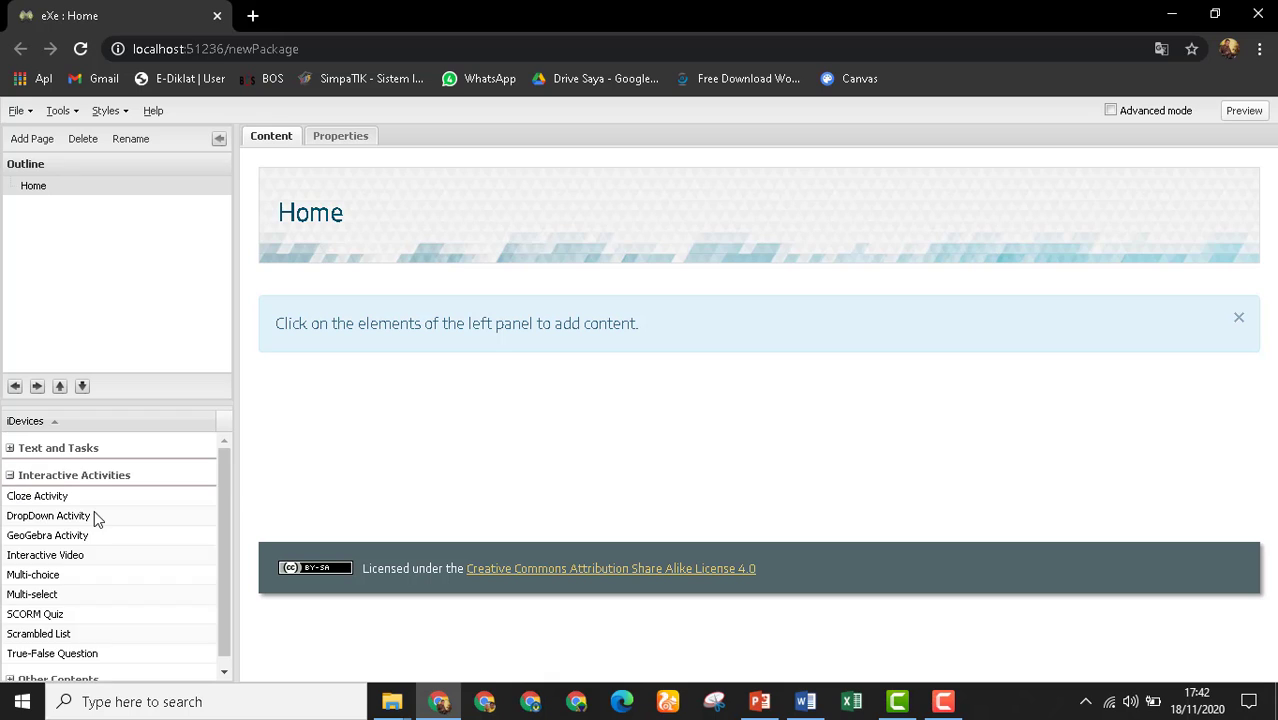
left_click(10, 475)
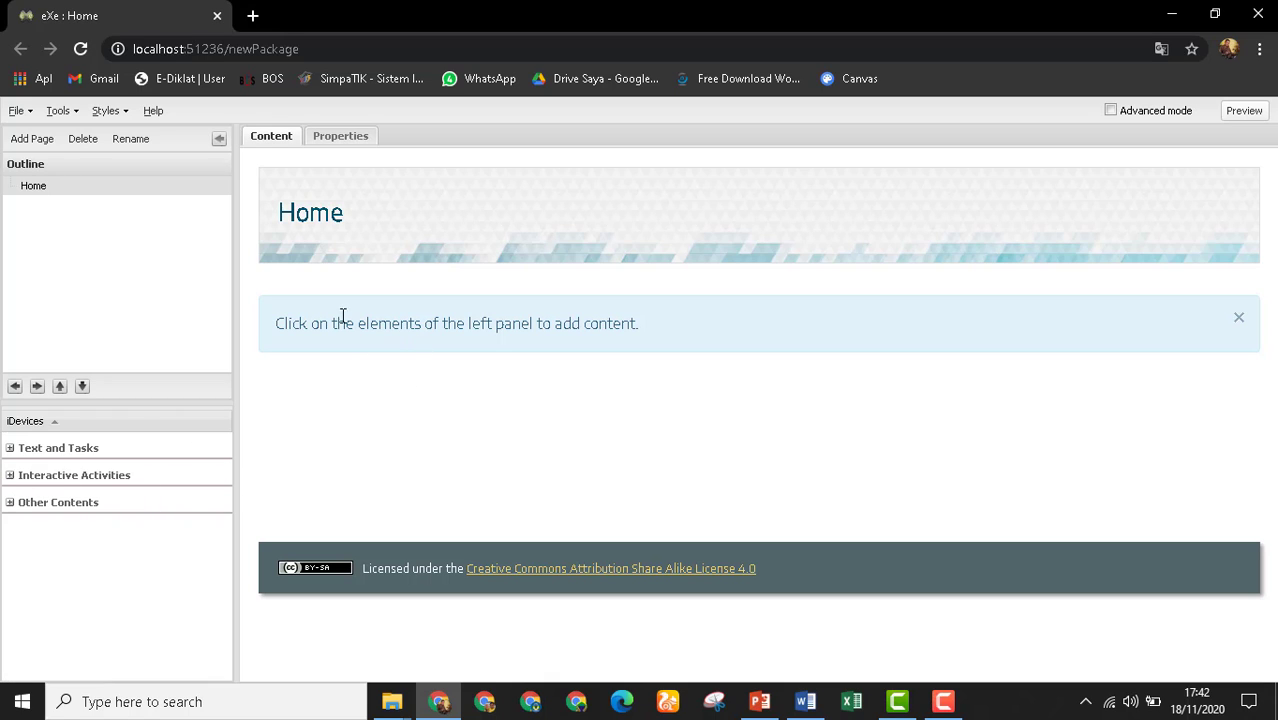
left_click(17, 112)
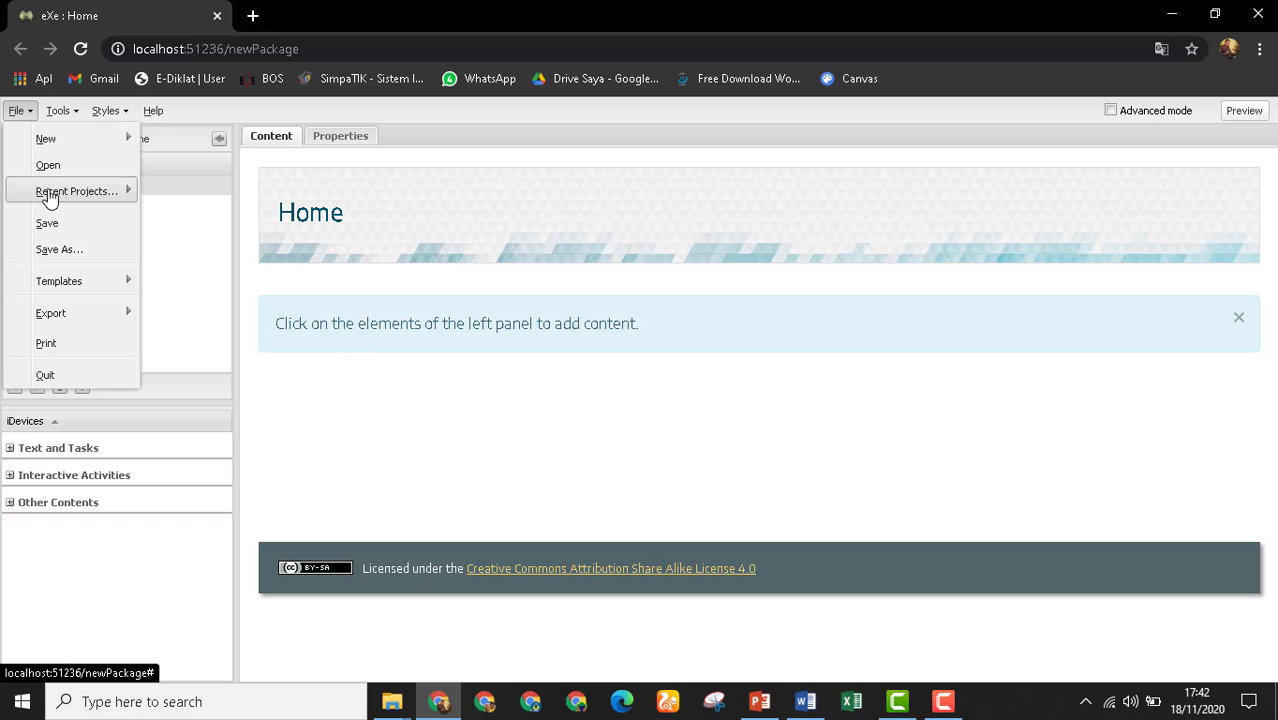
mouse_move(50, 198)
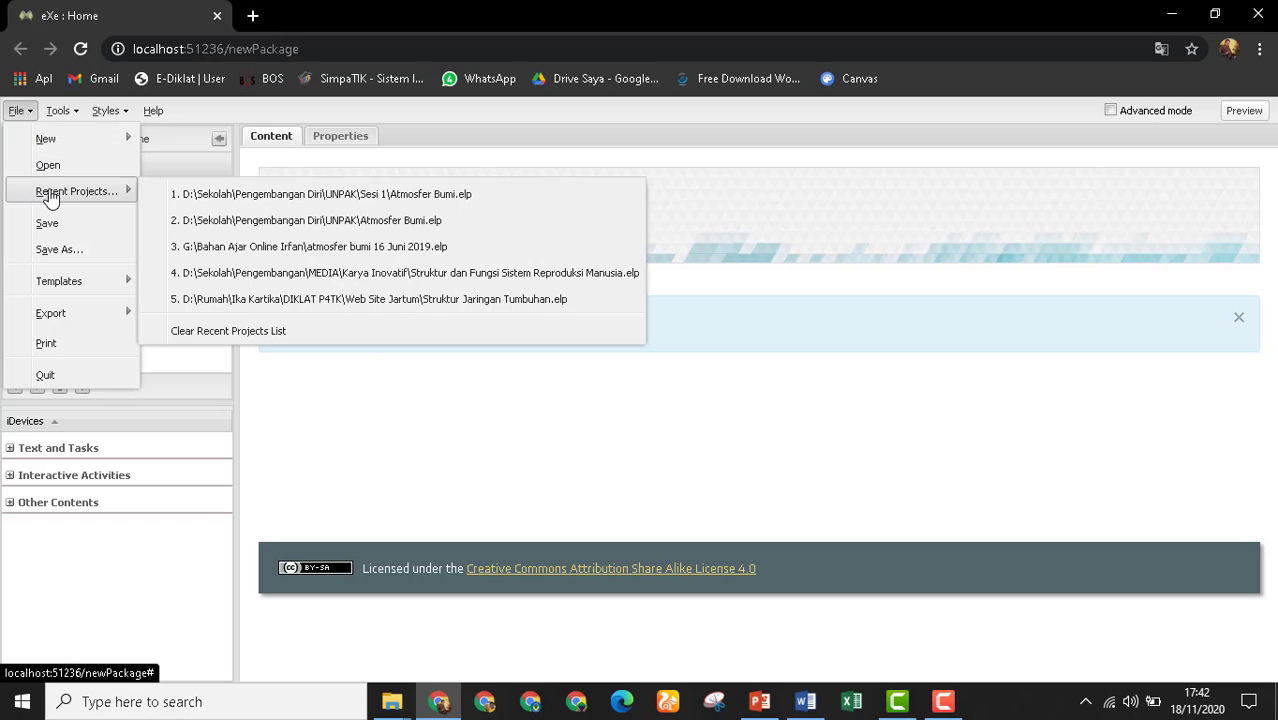
left_click(355, 195)
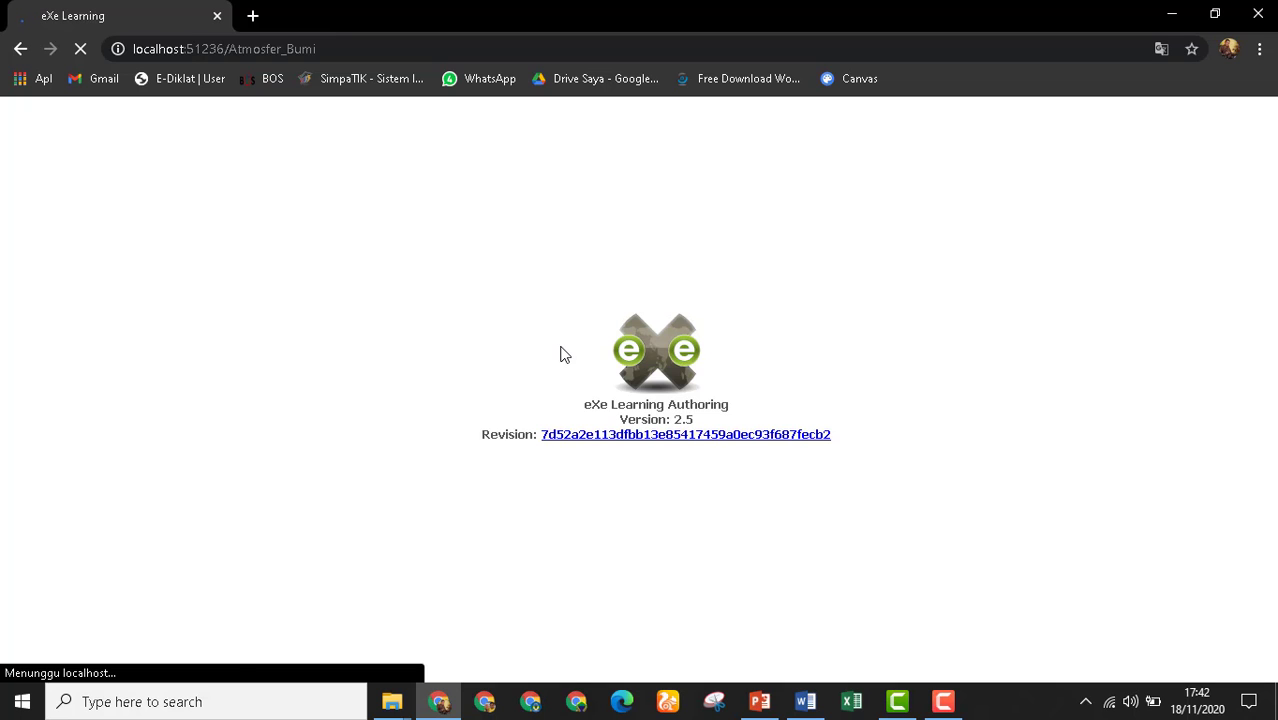
Add a new child page under the Atmosfer Bumi root page in the outline.
scroll(378, 425, "down", 3)
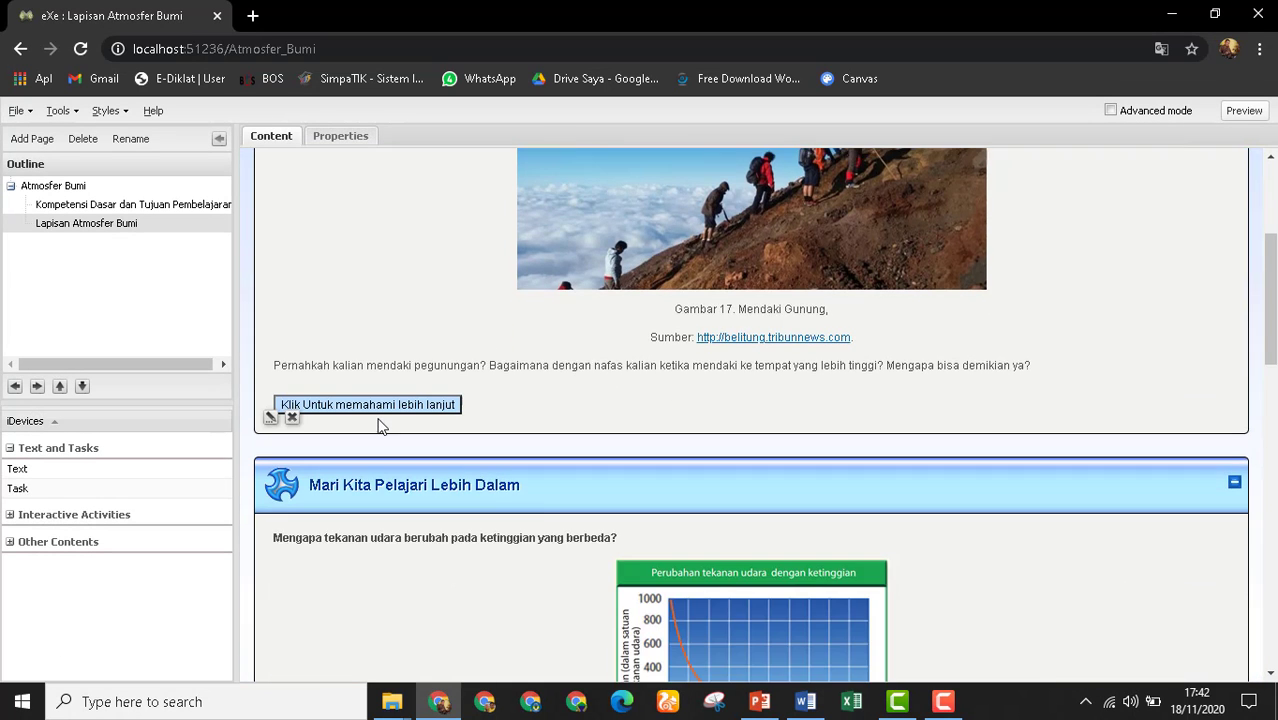
scroll(530, 490, "down", 15)
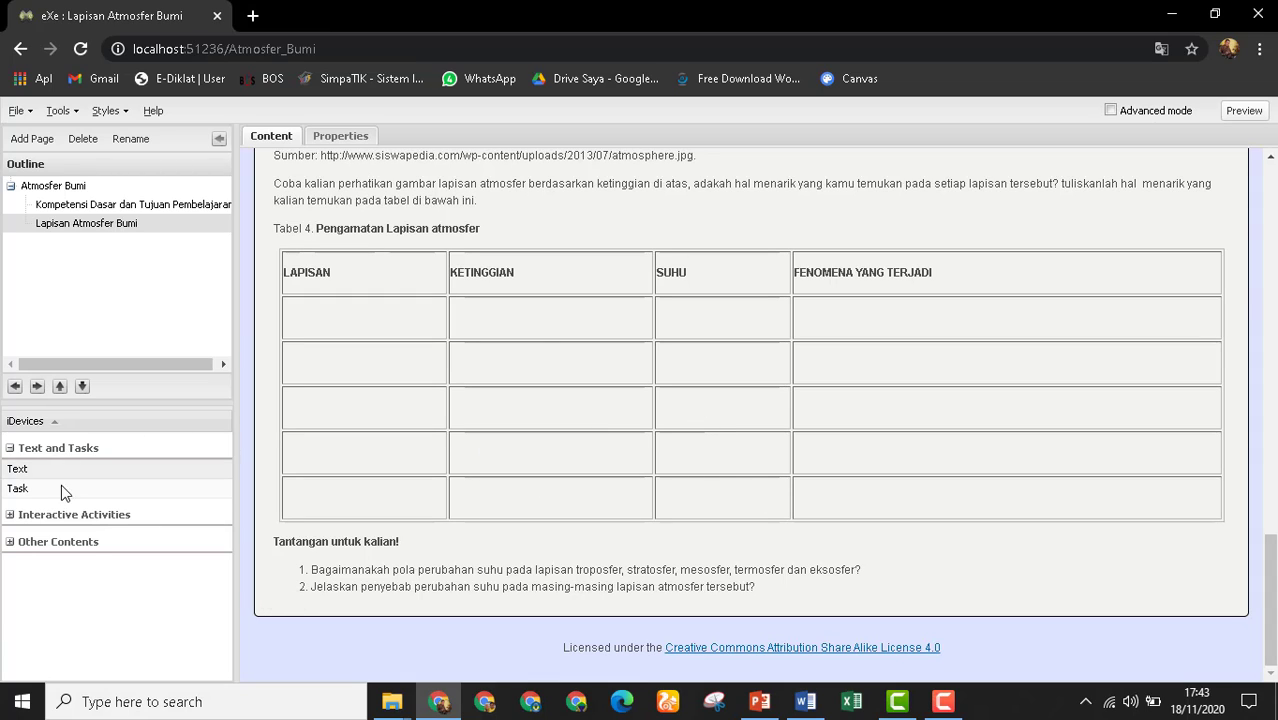
left_click(23, 451)
left_click(15, 477)
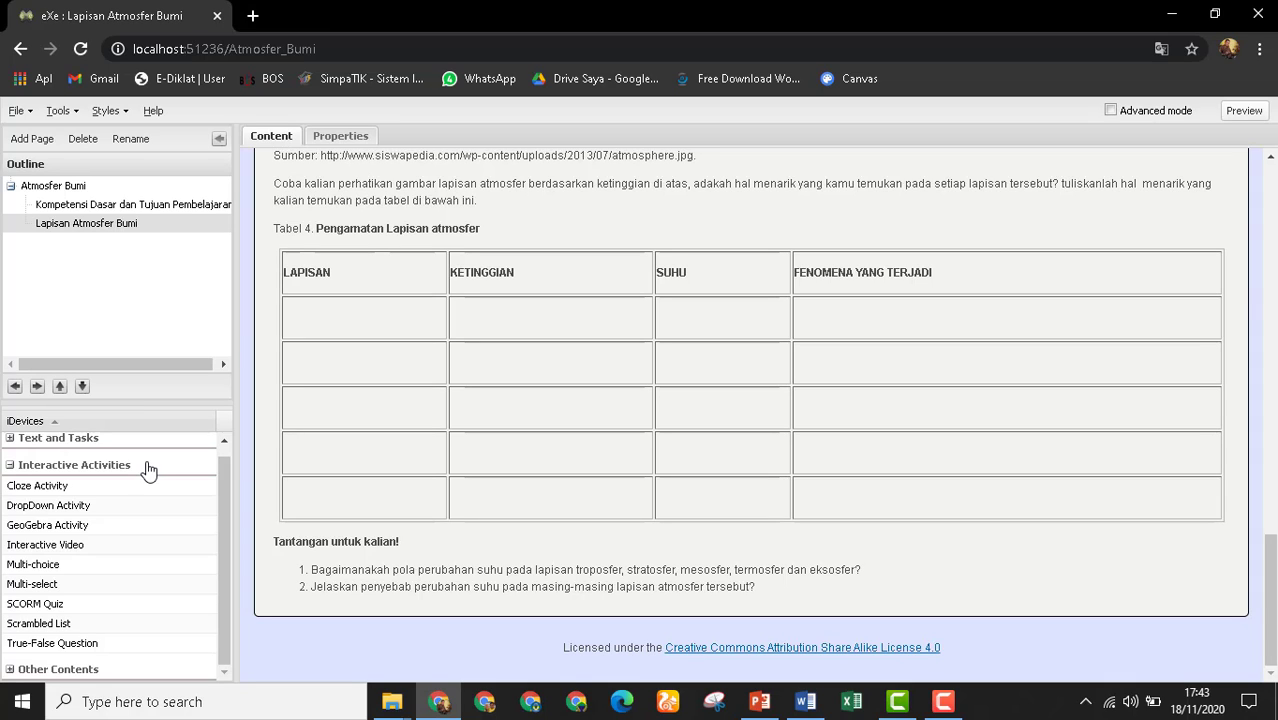
left_click(78, 188)
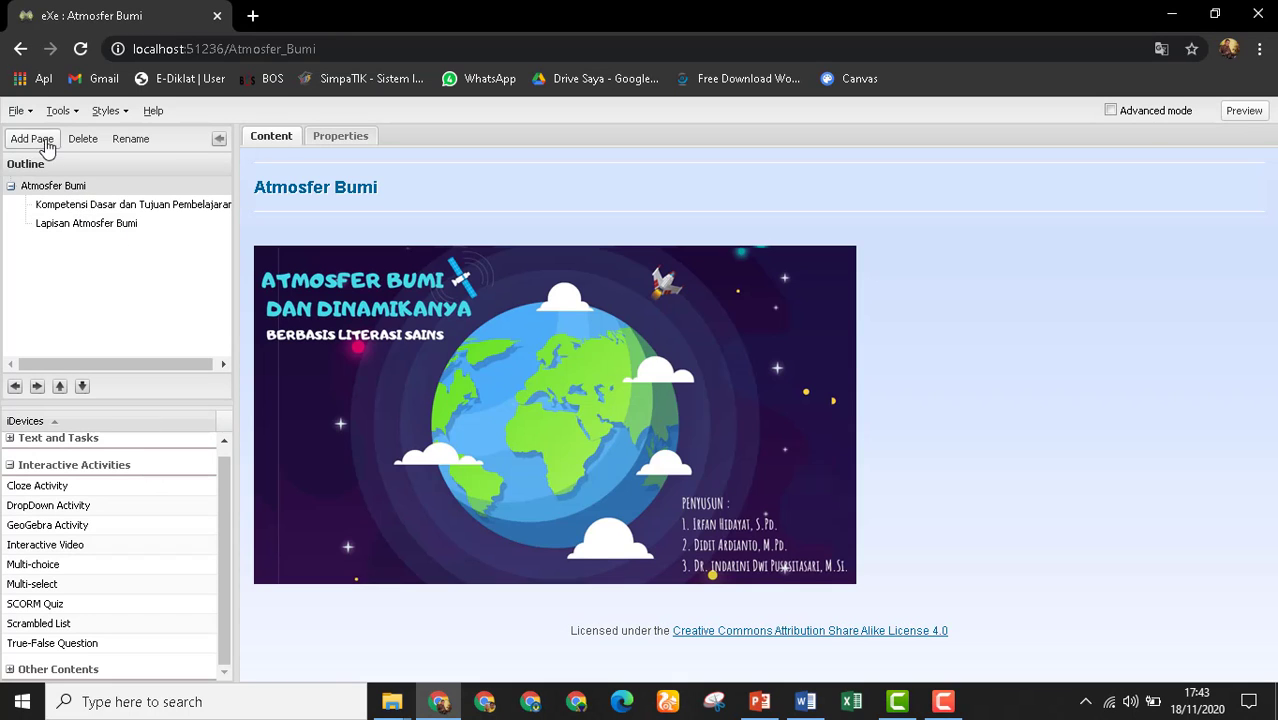
left_click(38, 142)
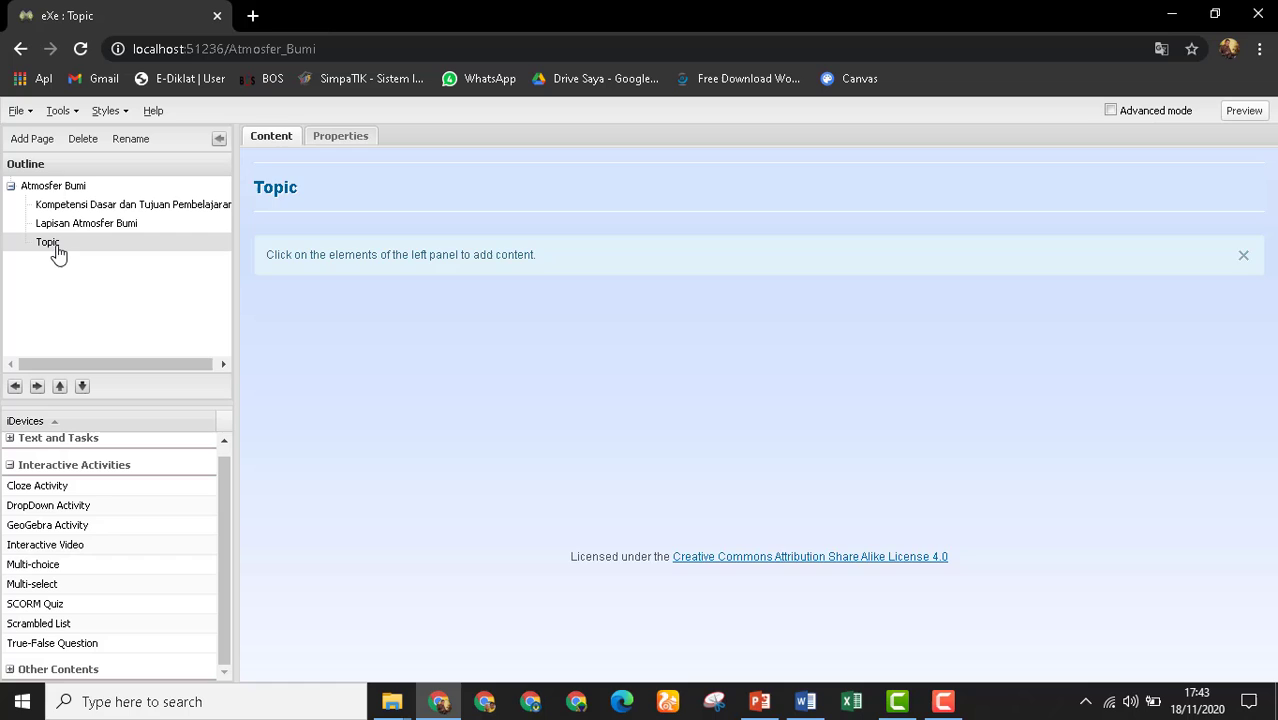
right_click(56, 247)
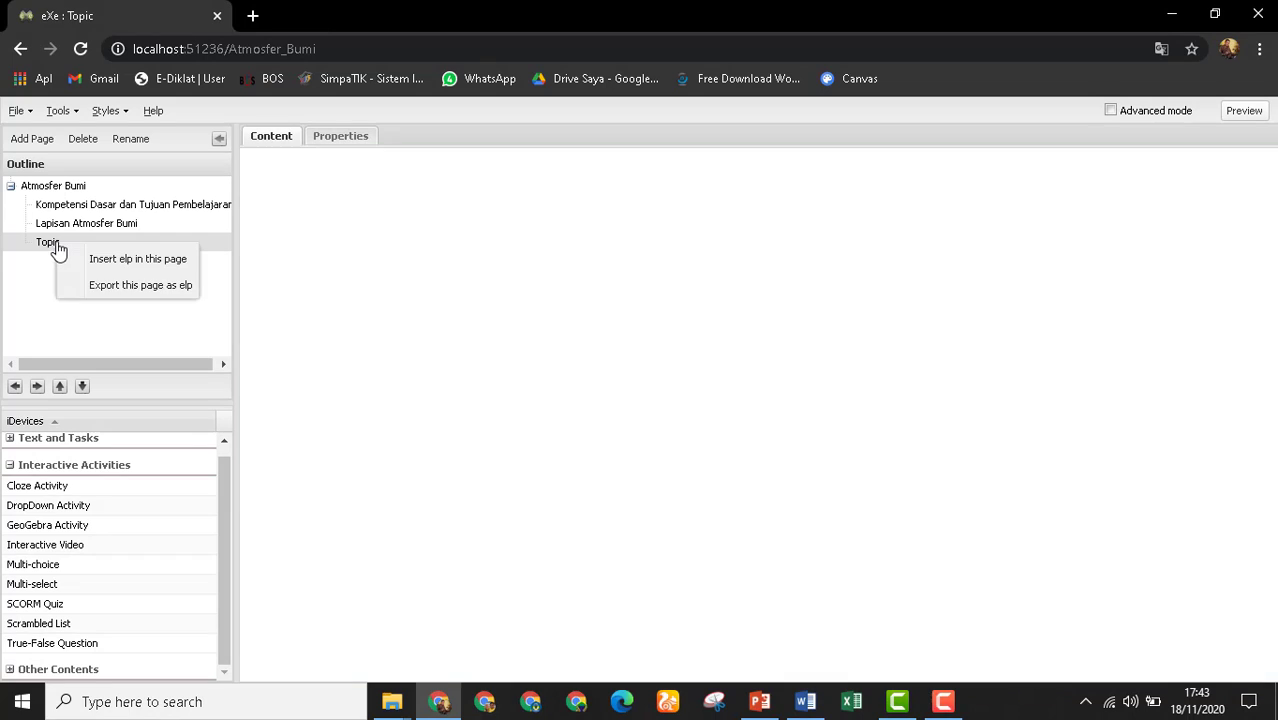
double_click(45, 243)
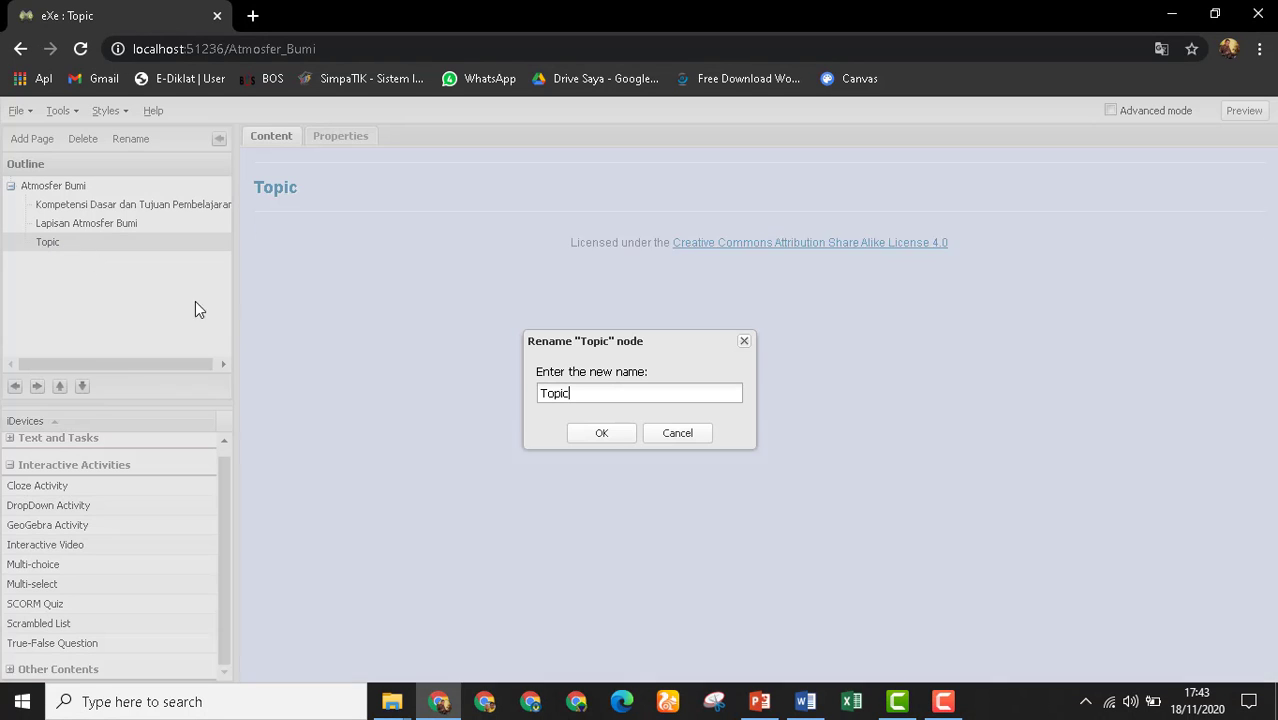
left_click(680, 436)
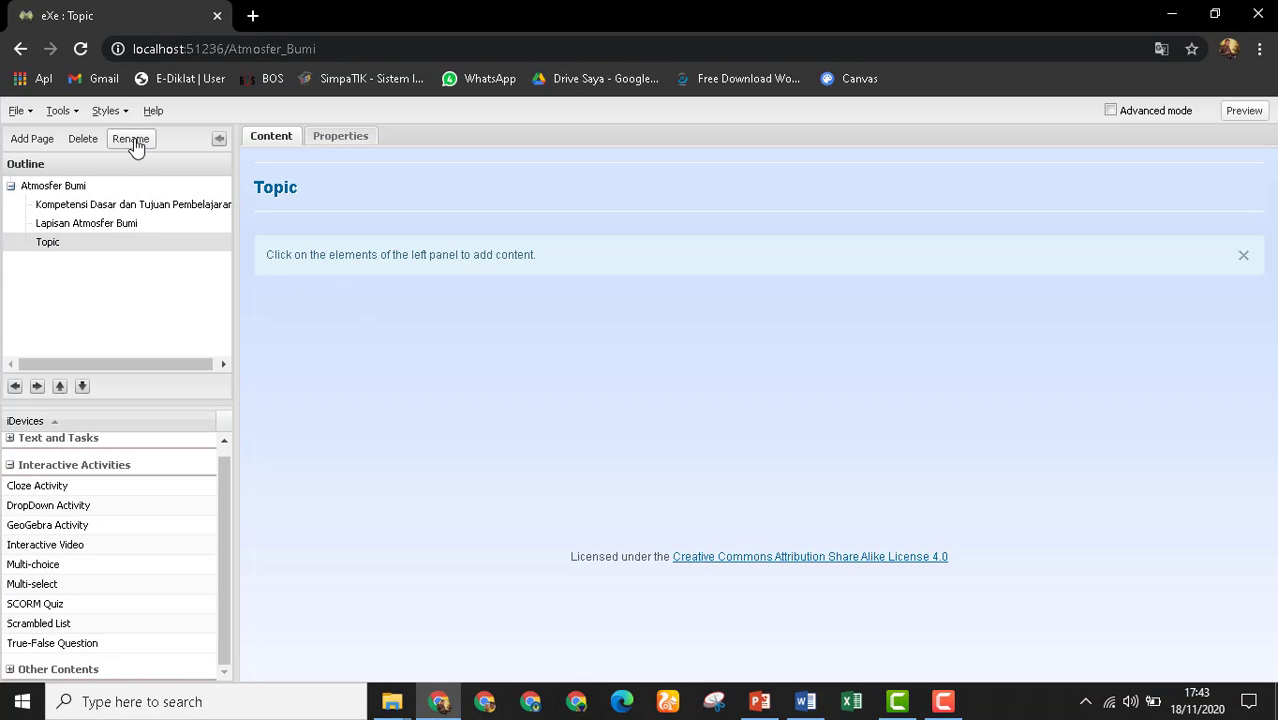
Rename the new Topic page as "Latihan".
double_click(53, 245)
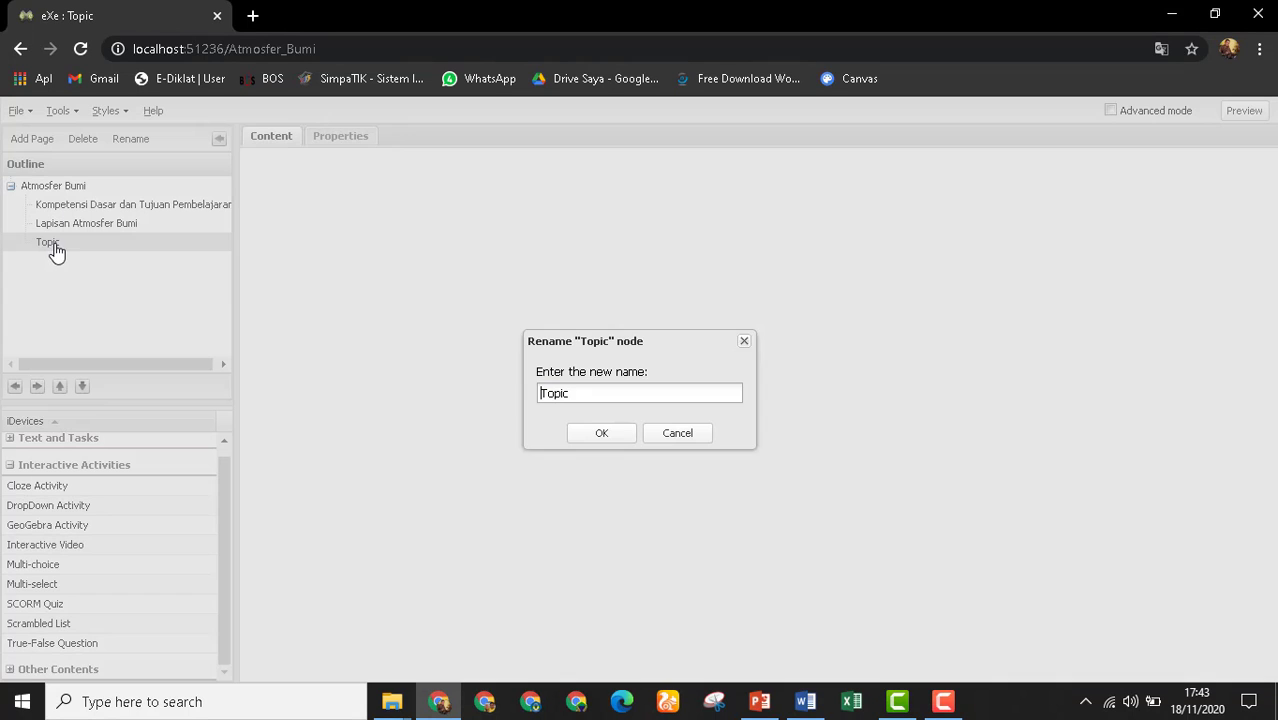
left_click_drag(585, 392, 512, 394)
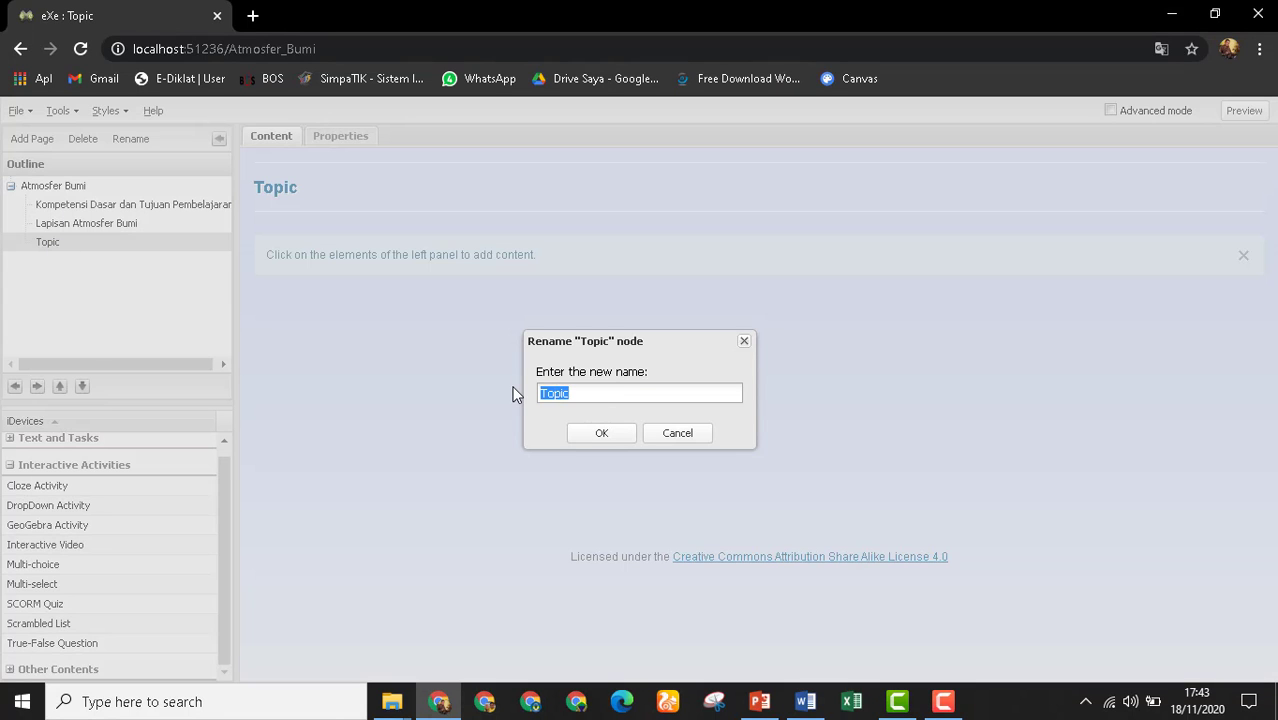
type("Latihan")
left_click(605, 433)
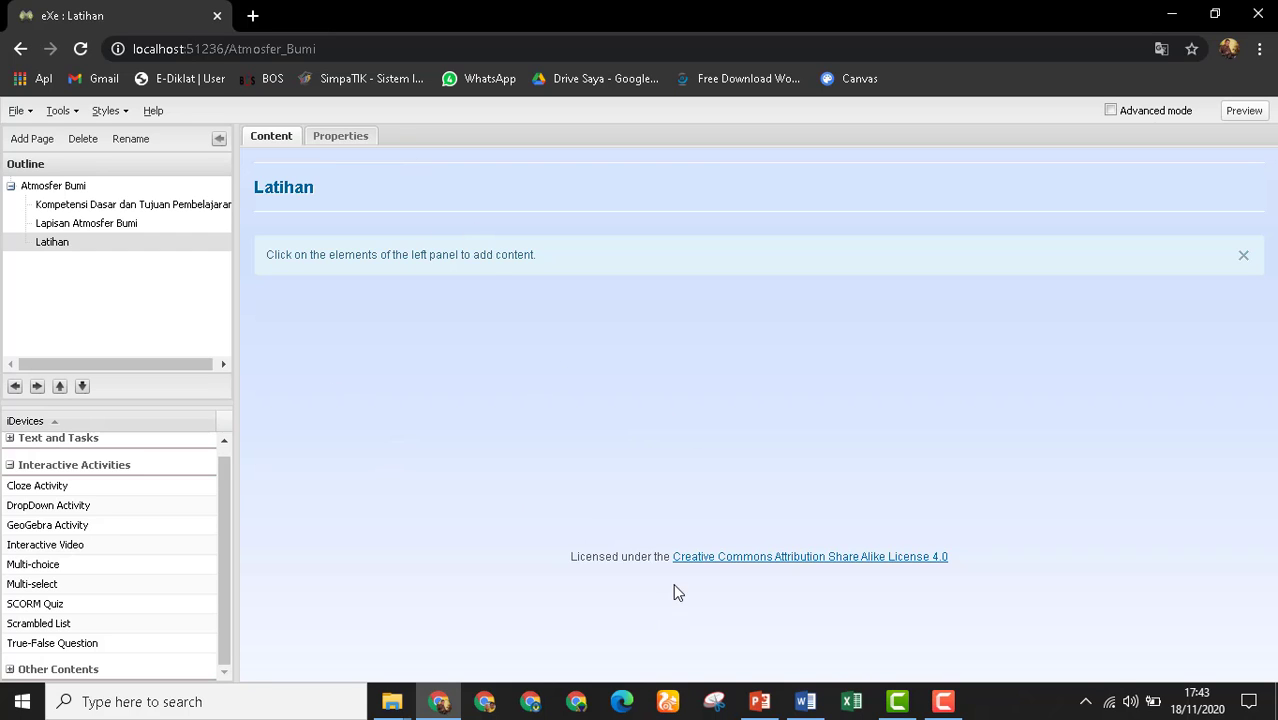
Review the Lapisan Atmosfer Bumi page around its atmosphere diagram and observation table, and the available interactive activity types.
left_click(119, 224)
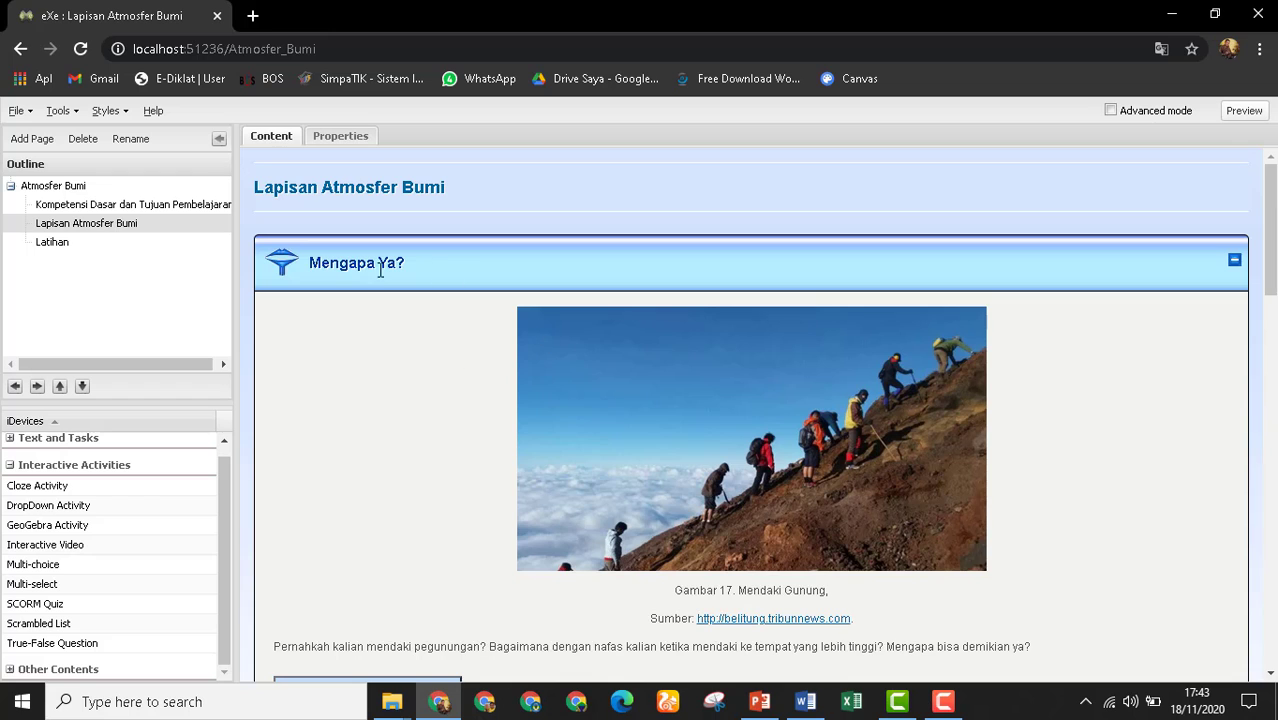
scroll(563, 447, "down", 15)
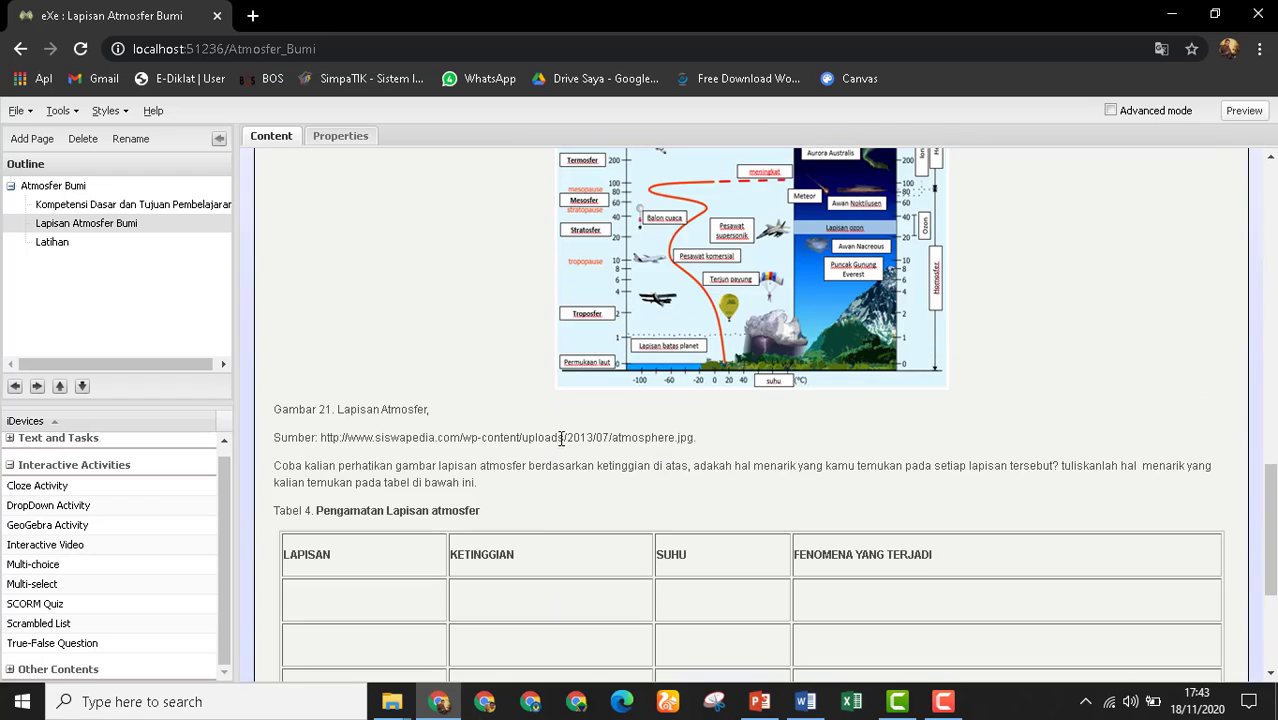
scroll(561, 438, "down", 4)
scroll(605, 440, "up", 3)
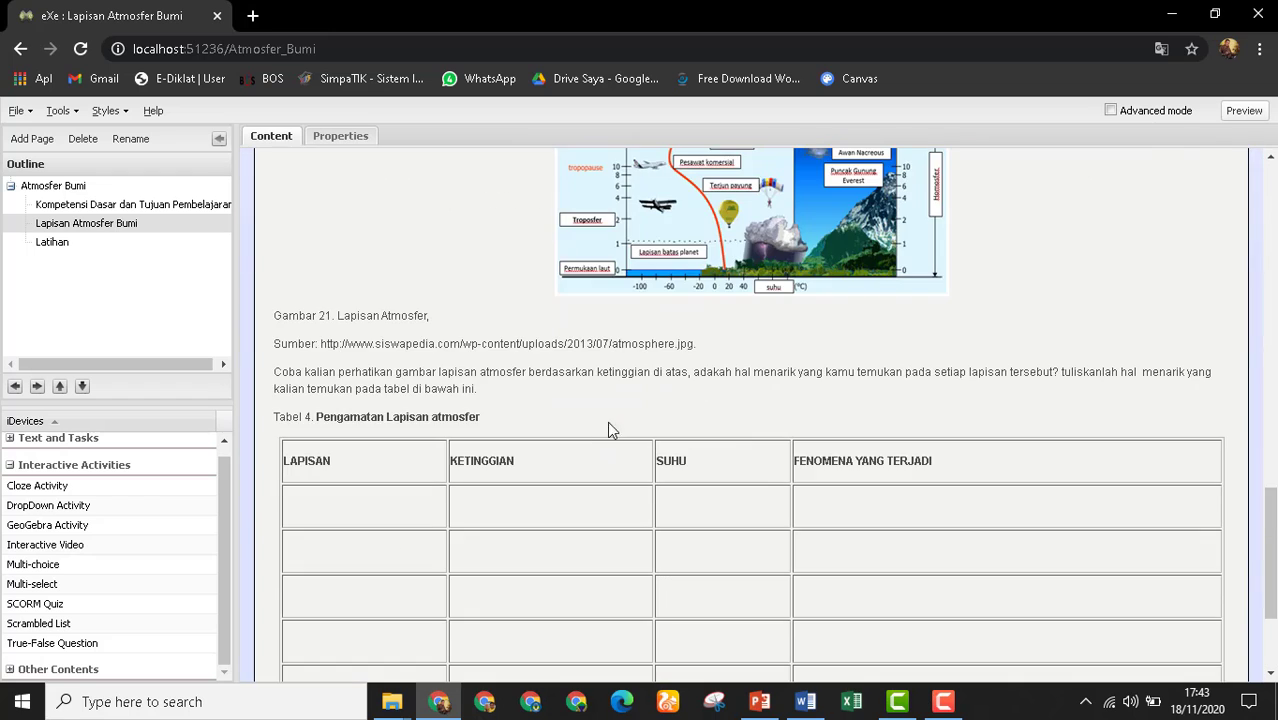
left_click(12, 465)
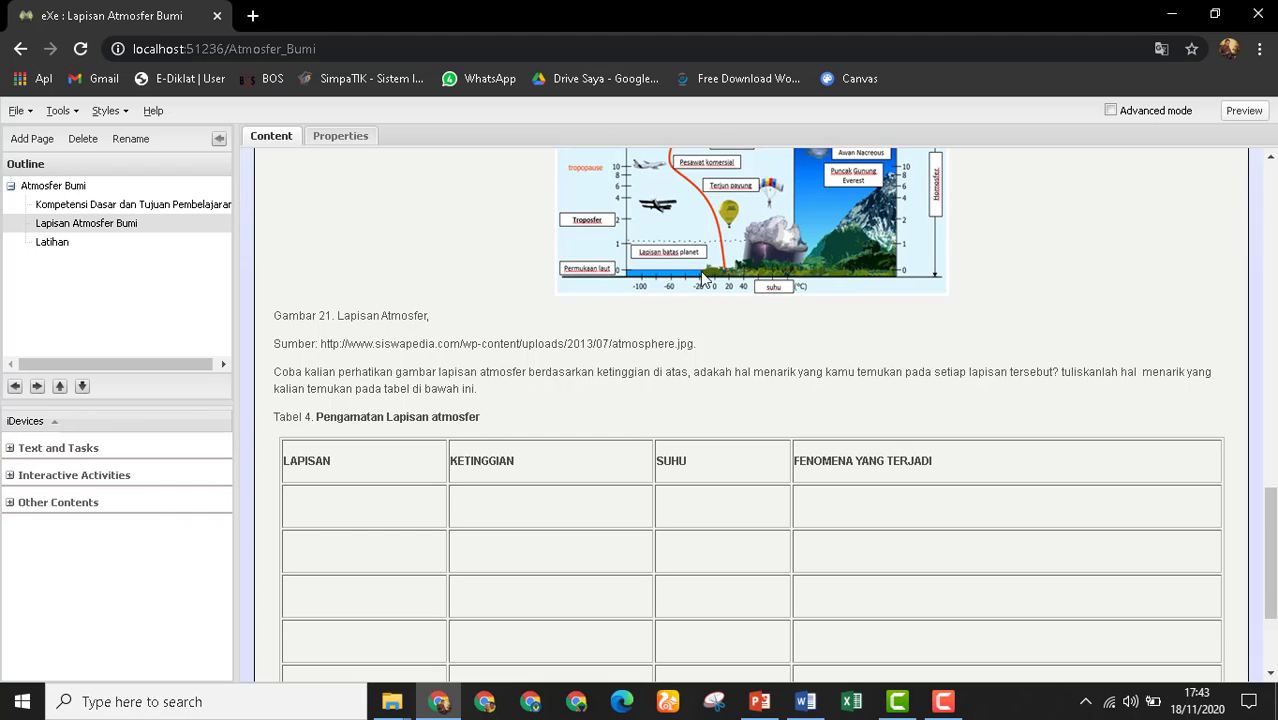
scroll(365, 337, "up", 3)
left_click(12, 475)
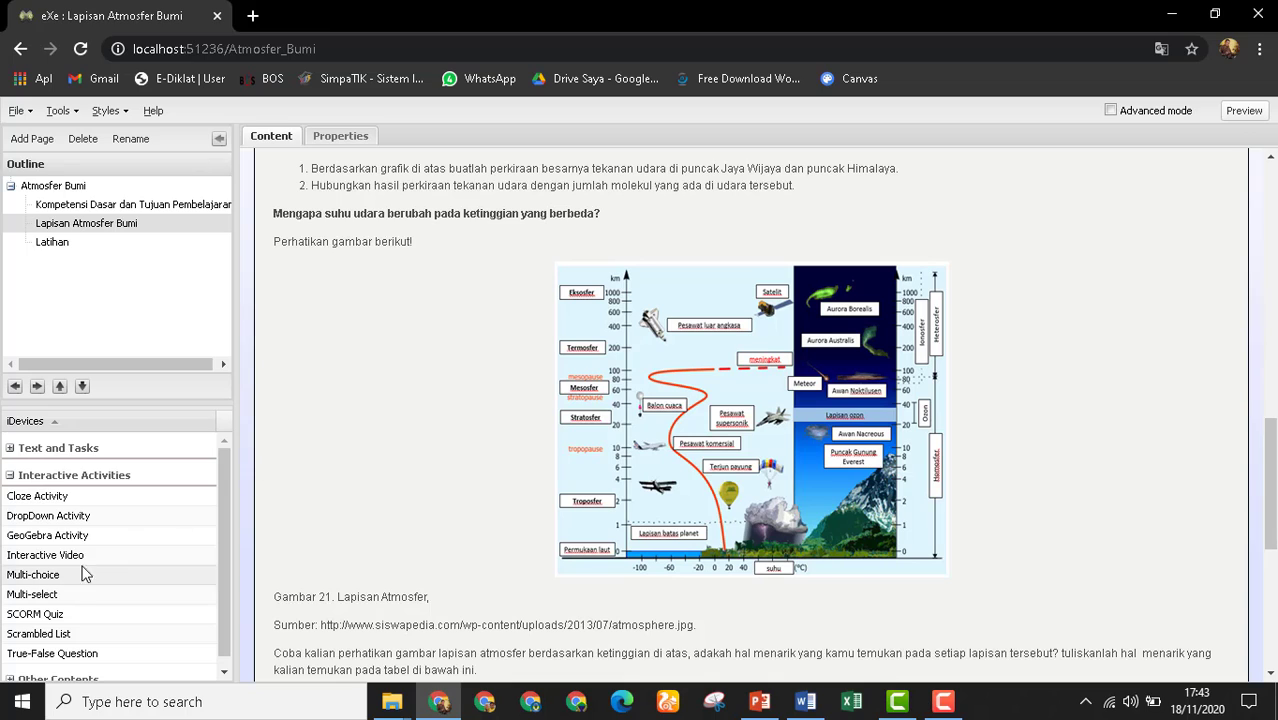
left_click(11, 477)
Insert a Cloze Activity on the Latihan page.
left_click(58, 244)
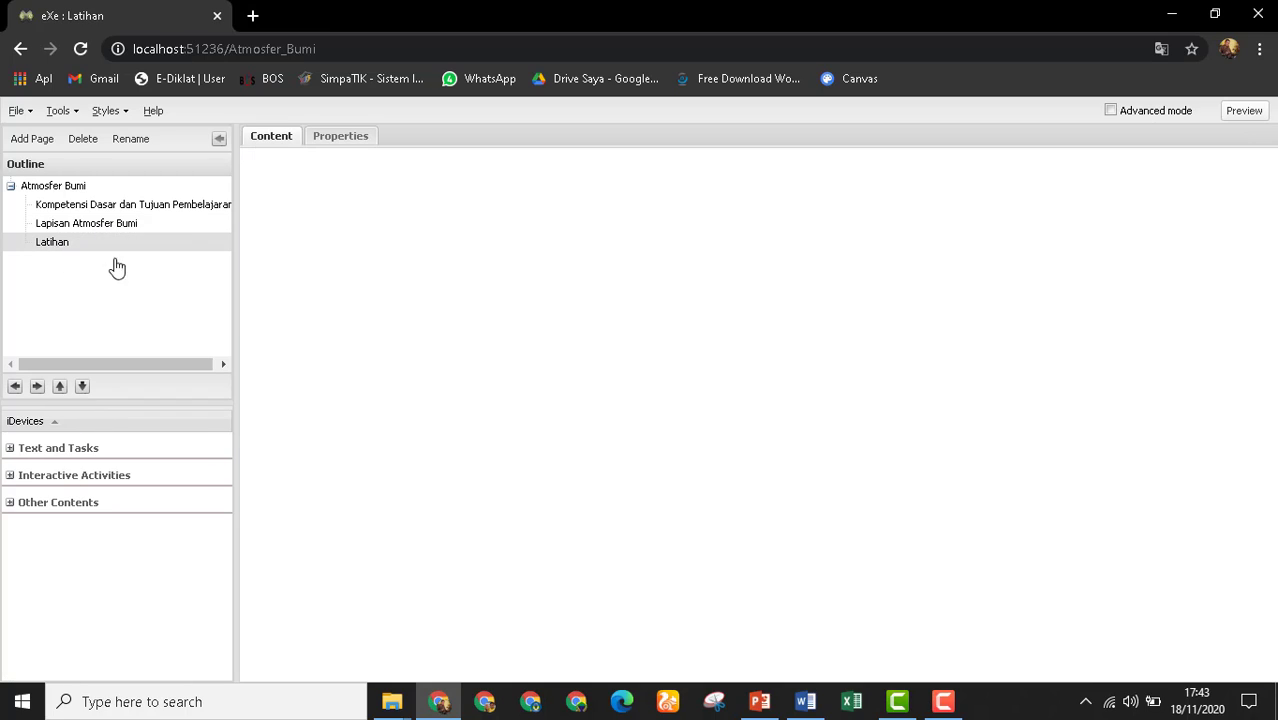
left_click(100, 485)
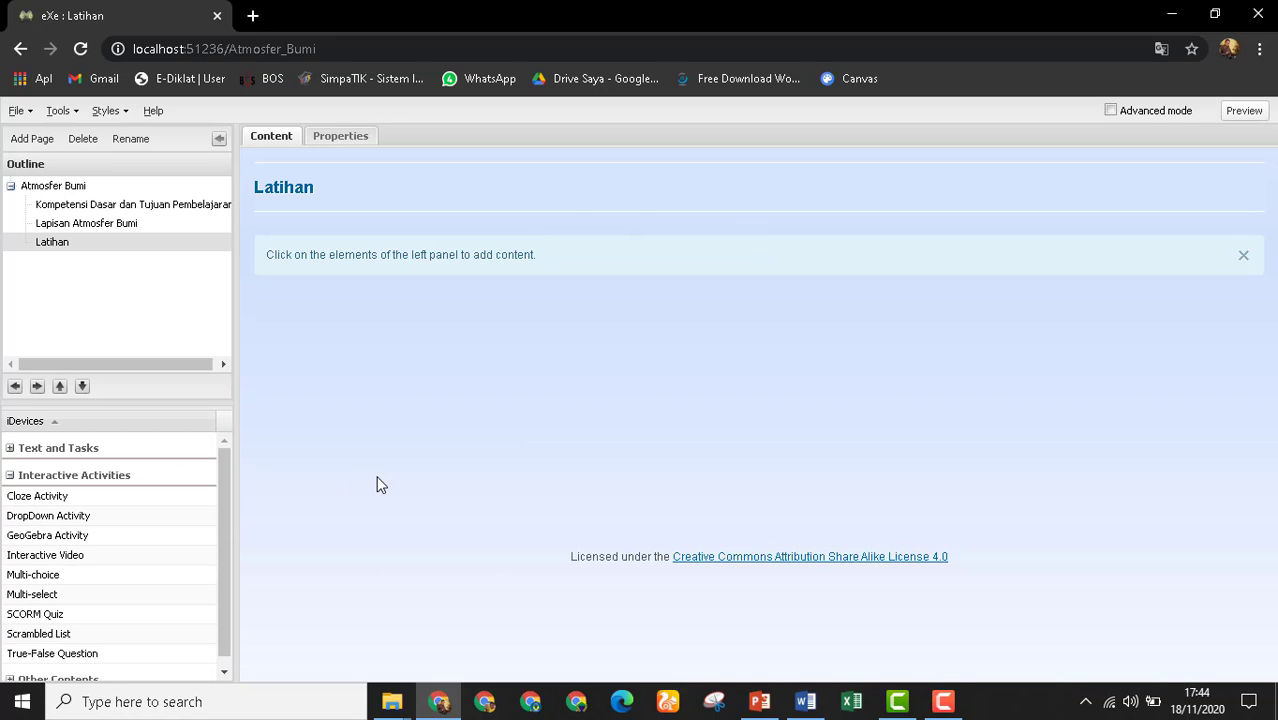
left_click(42, 499)
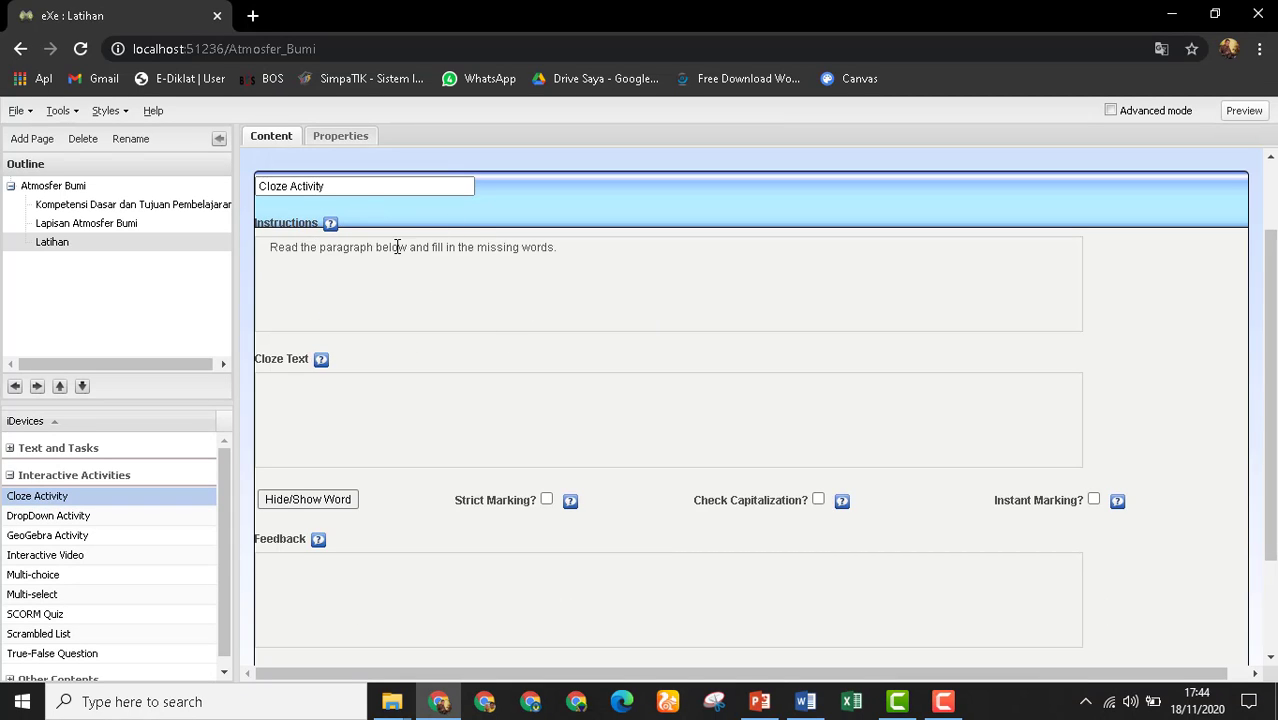
Add "Baca paragraf di bawah ini, kemudian pilih kata yang hilang dengan kata yang sesuai" below the cloze activity's default instruction sentence.
left_click(330, 223)
left_click(642, 428)
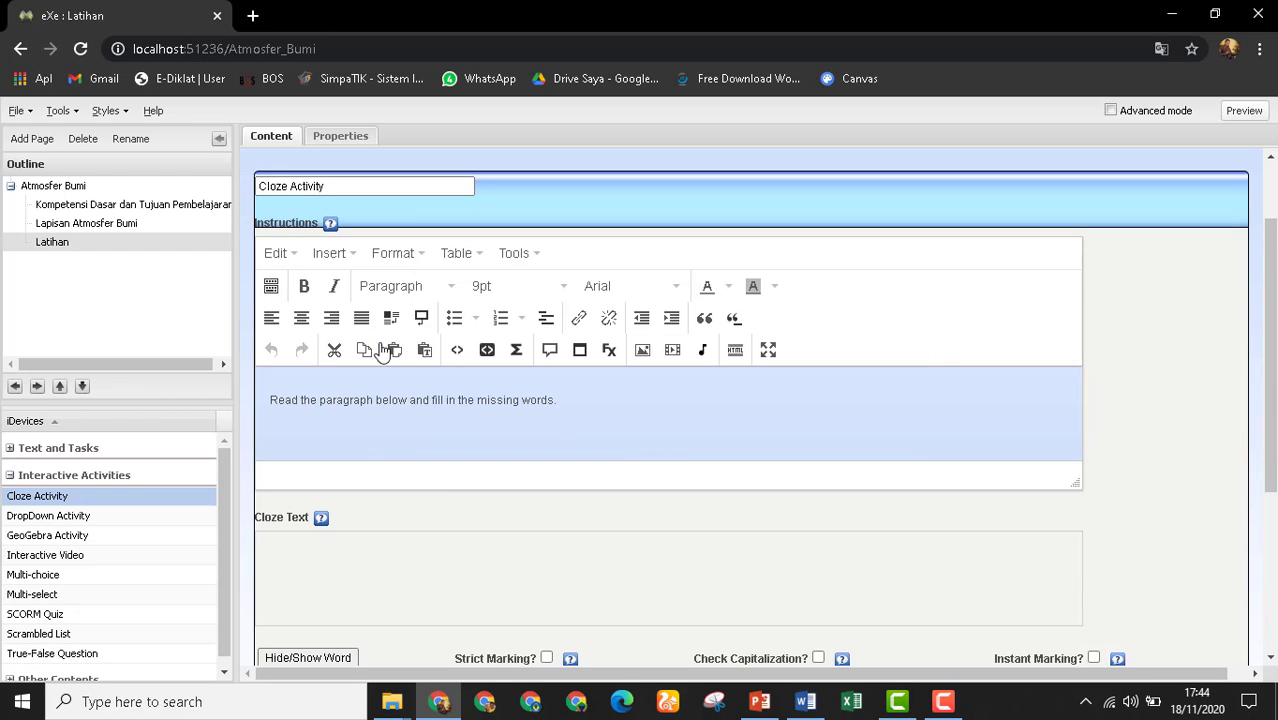
left_click(503, 403)
left_click(601, 392)
key("Return")
type("Baca parag")
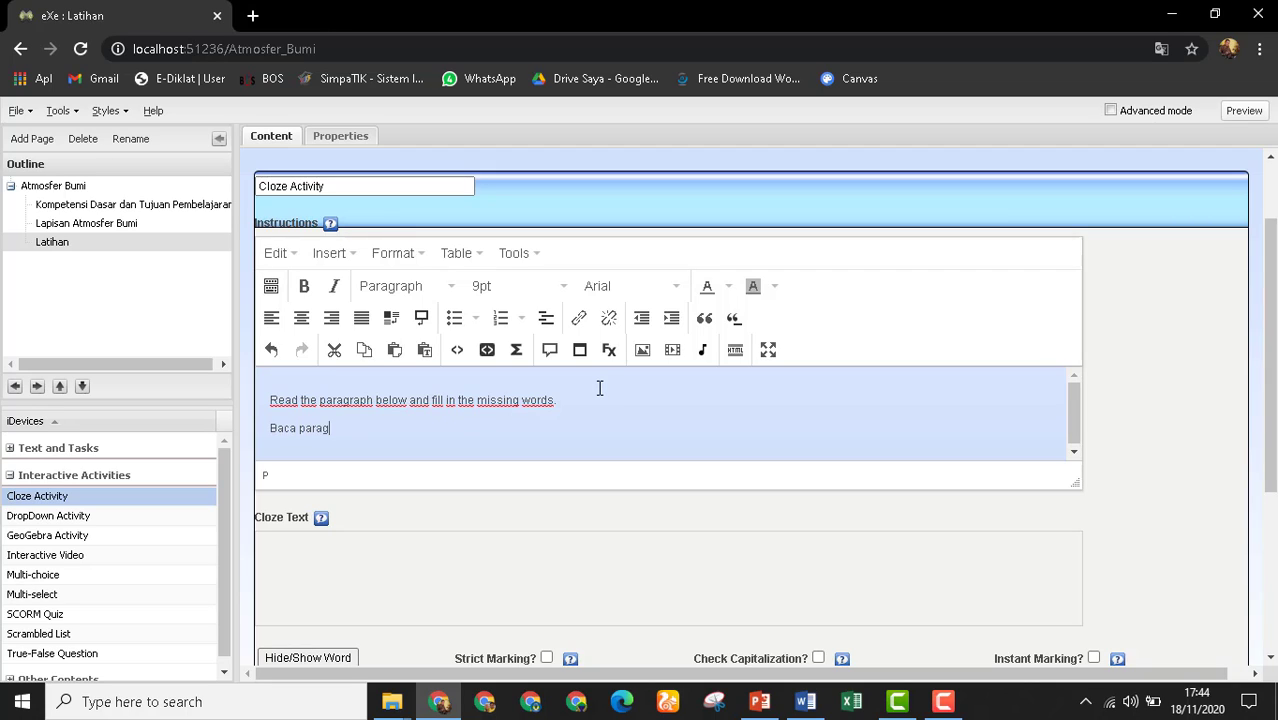
type("raf di bawah n")
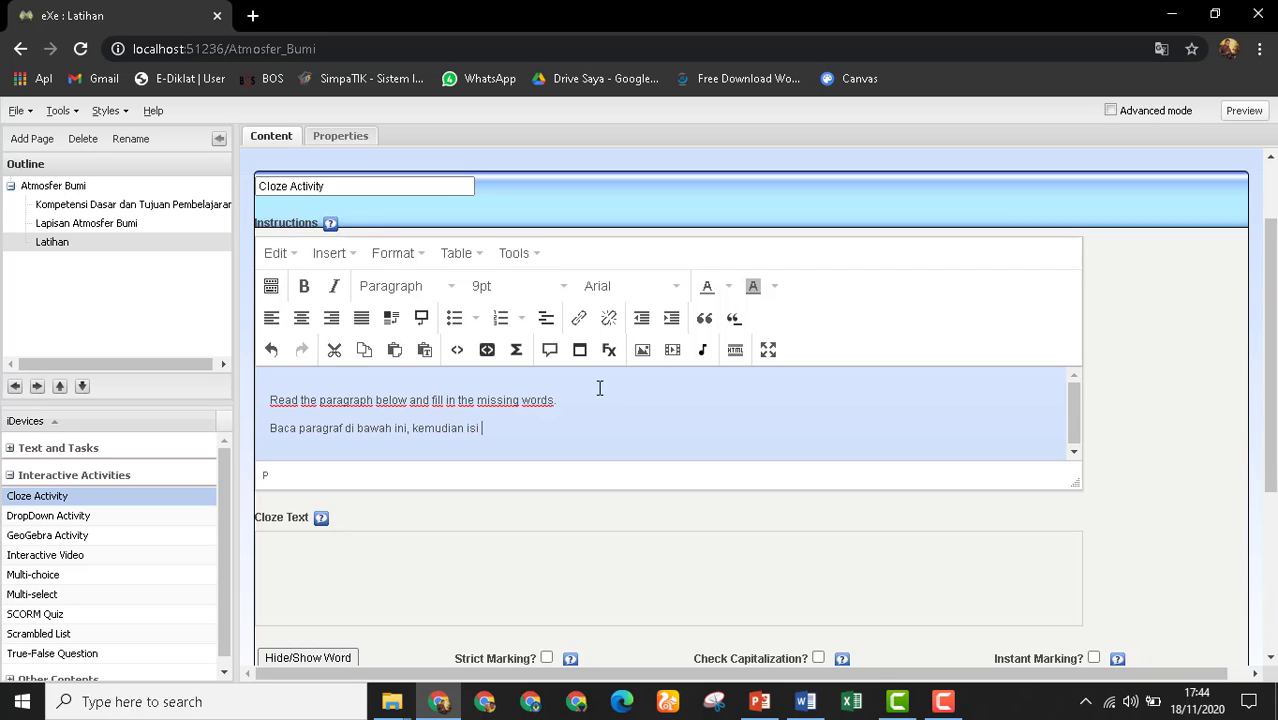
type("ta yang hilan")
key("BackSpace")
key("BackSpace")
key("BackSpace")
key("BackSpace")
key("BackSpace")
key("BackSpace")
key("BackSpace")
key("BackSpace")
key("BackSpace")
key("BackSpace")
key("BackSpace")
key("BackSpace")
key("BackSpace")
key("BackSpace")
key("BackSpace")
key("BackSpace")
key("BackSpace")
key("BackSpace")
type("dengan kata yang sesua")
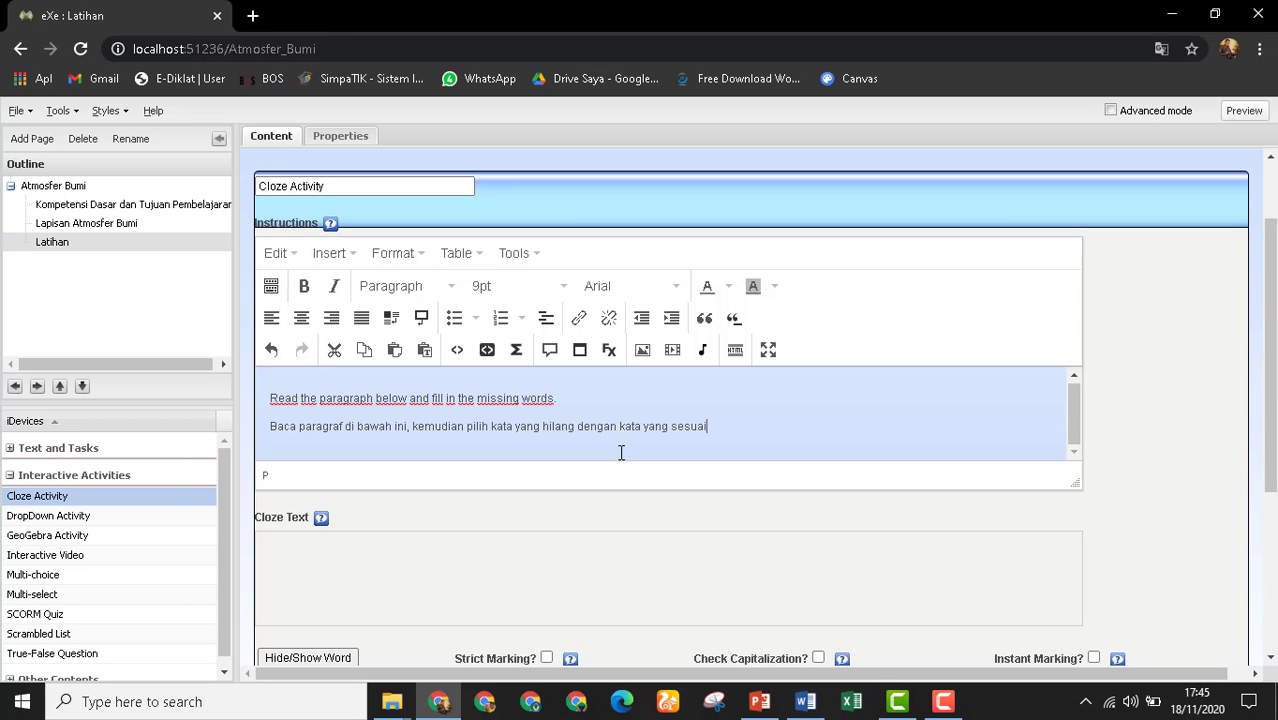
Copy the paragraph under the Troposfer heading from the Bahan Ajar Atmosfer Bumi dan Dinamikanya document in Word, and return to the eXe page in Chrome.
key("alt+Tab")
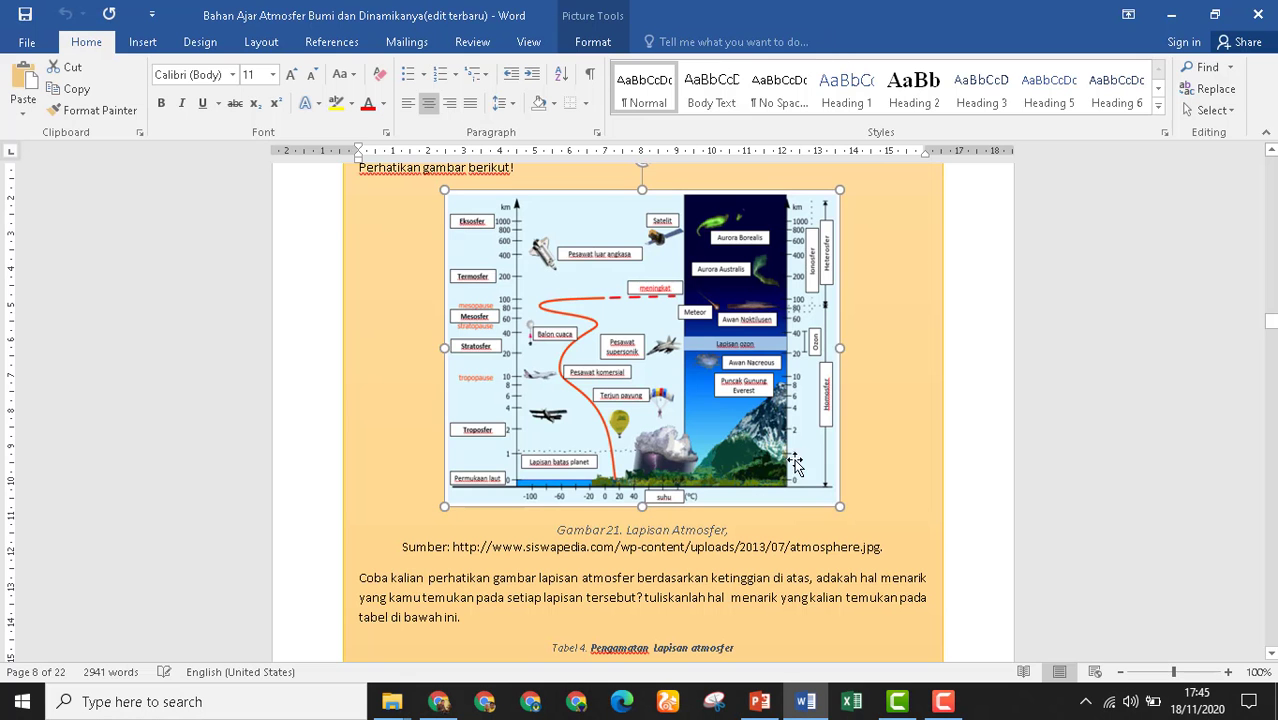
scroll(1086, 460, "down", 15)
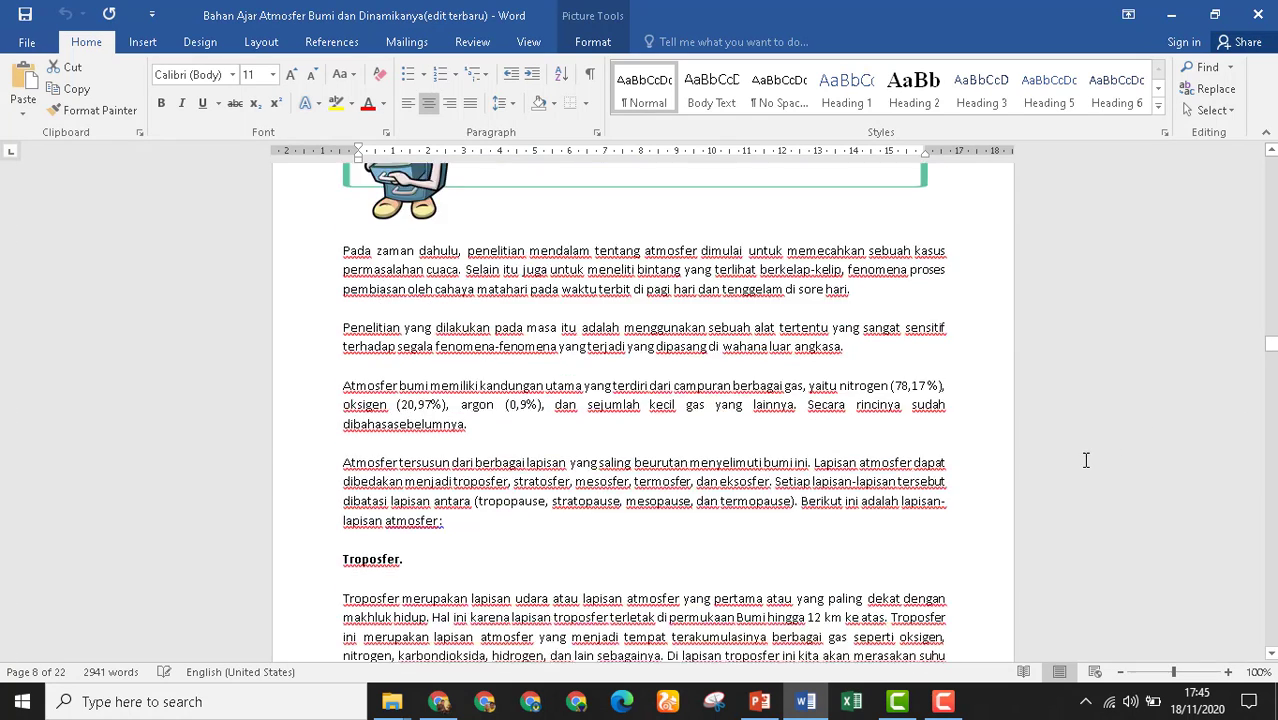
scroll(1086, 460, "down", 2)
scroll(711, 390, "down", 2)
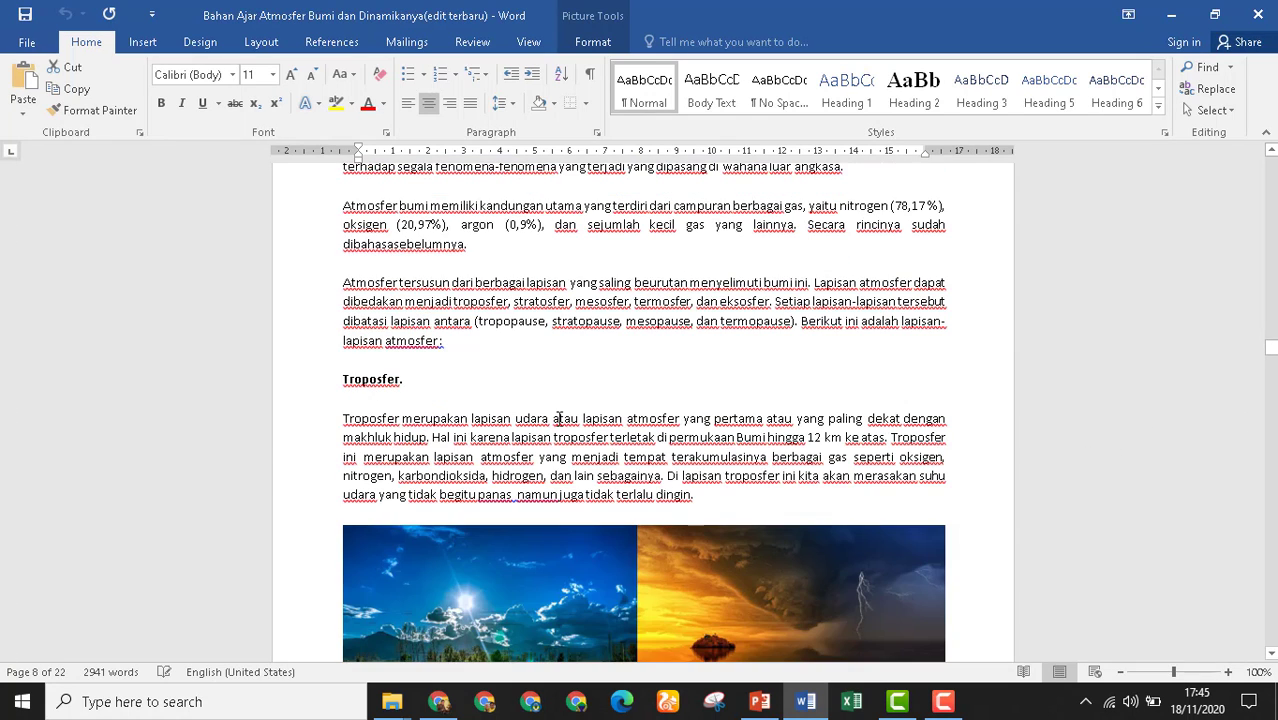
left_click_drag(343, 420, 698, 494)
key("ctrl+c")
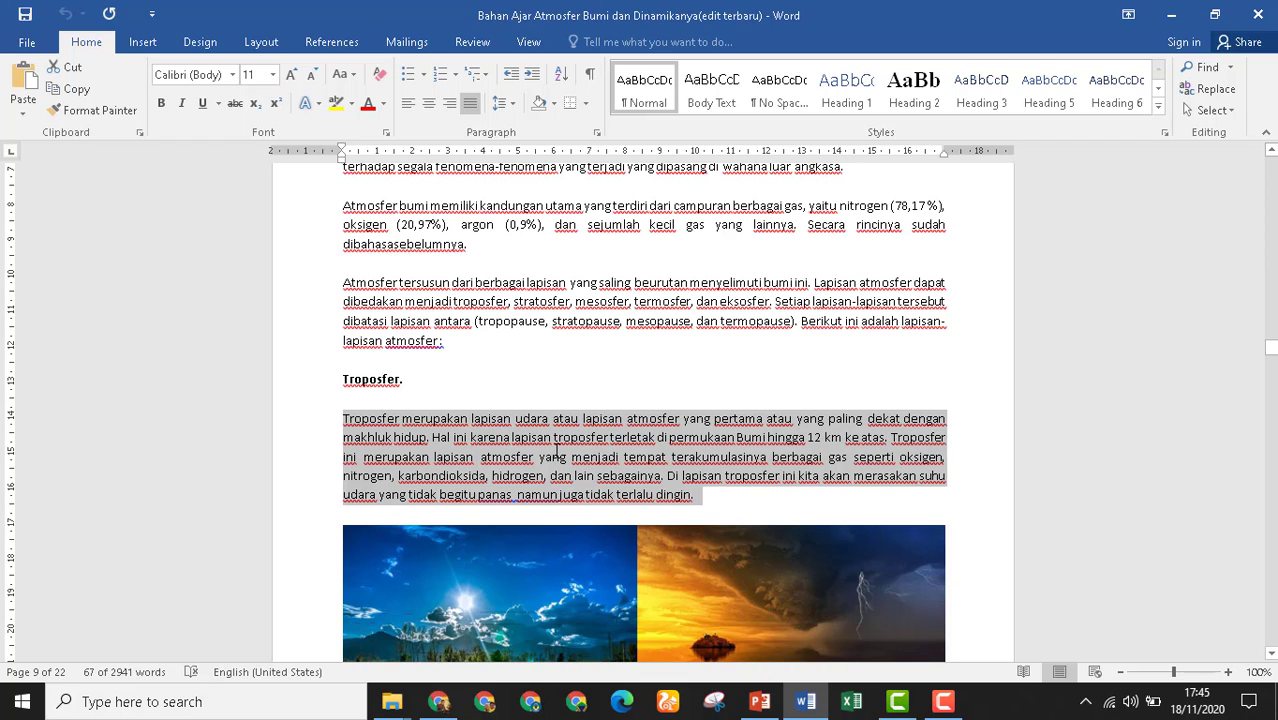
left_click(438, 701)
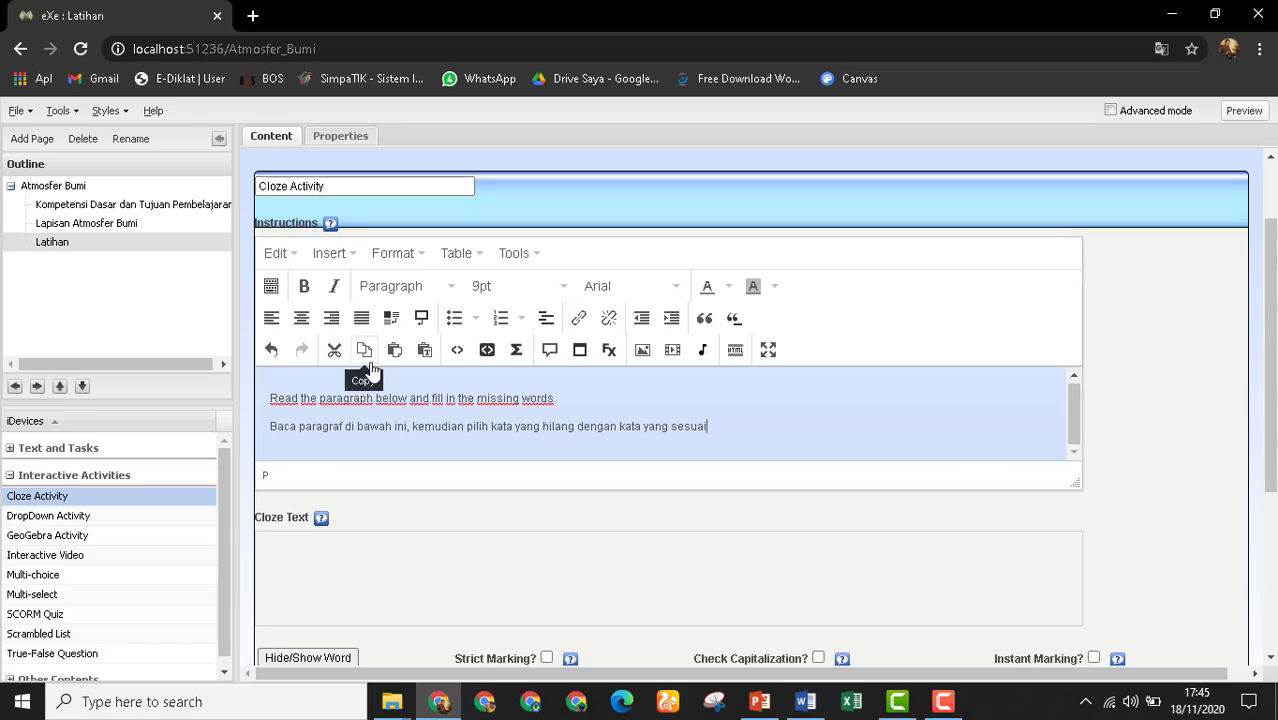
Delete the default sentence "Read the paragraph below and fill in the missing words." from the cloze activity's instructions.
left_click(352, 570)
scroll(495, 513, "down", 2)
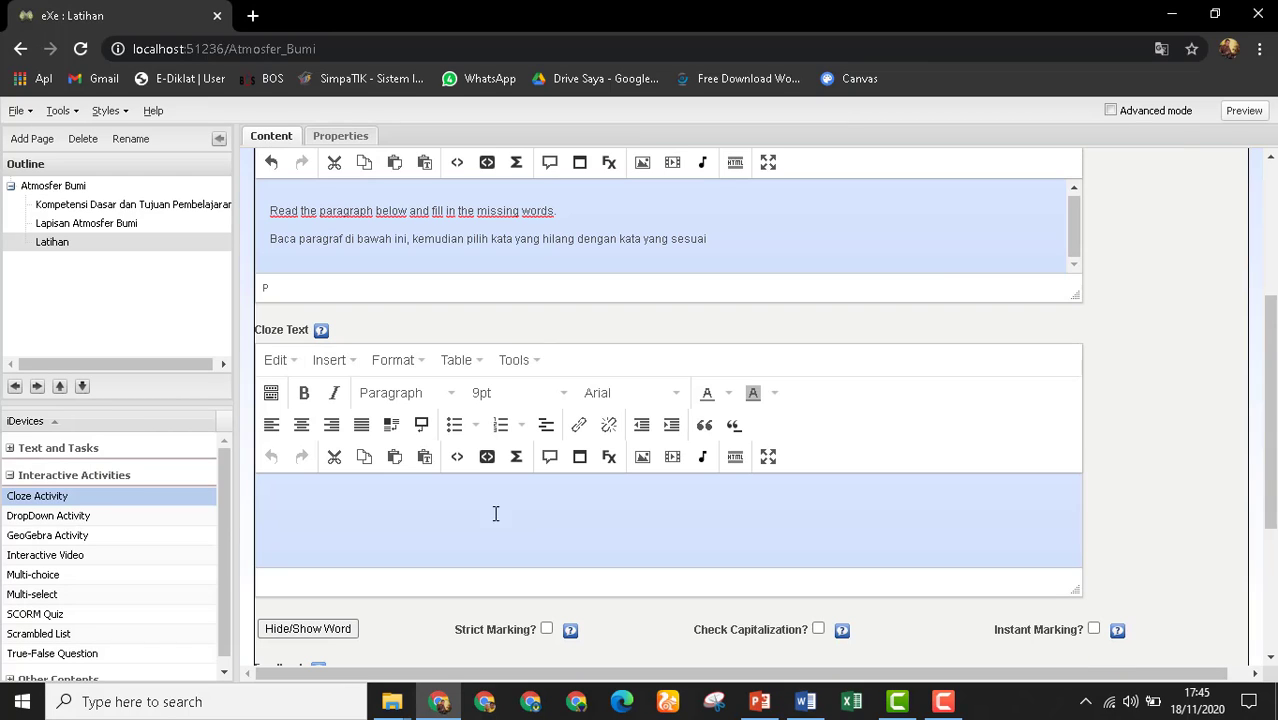
scroll(375, 485, "up", 1)
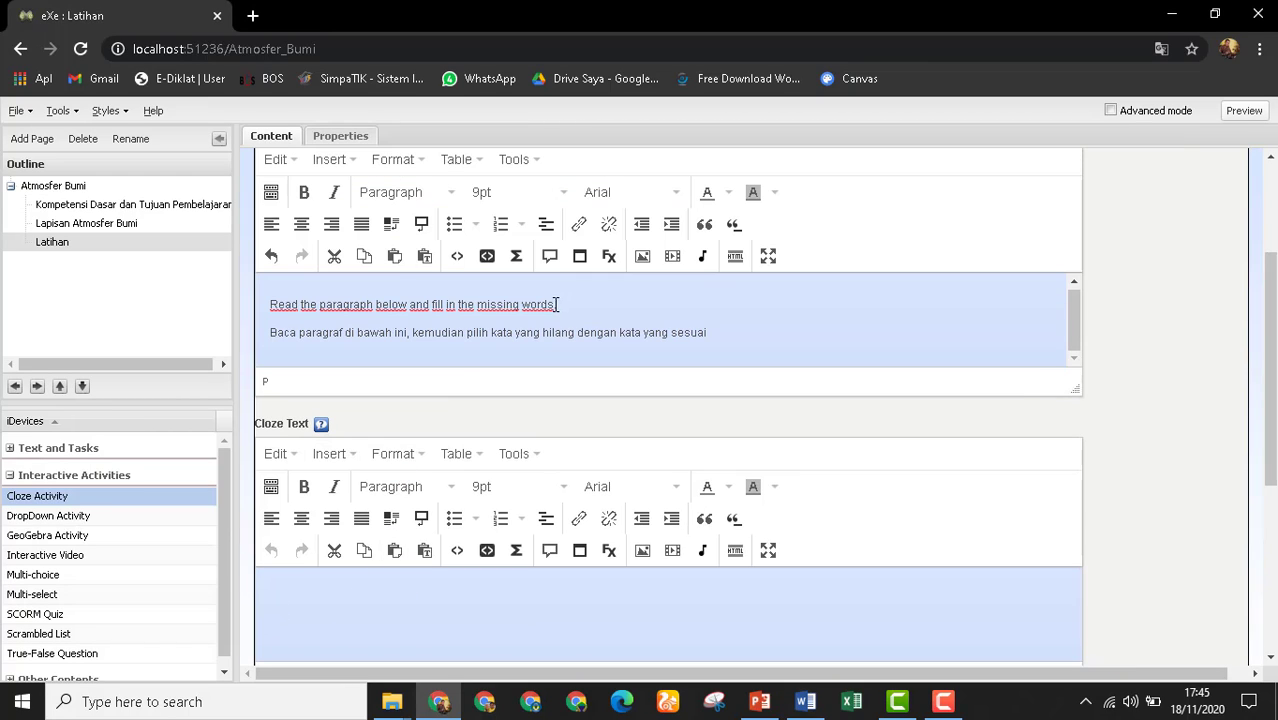
left_click_drag(557, 304, 267, 304)
key("Delete")
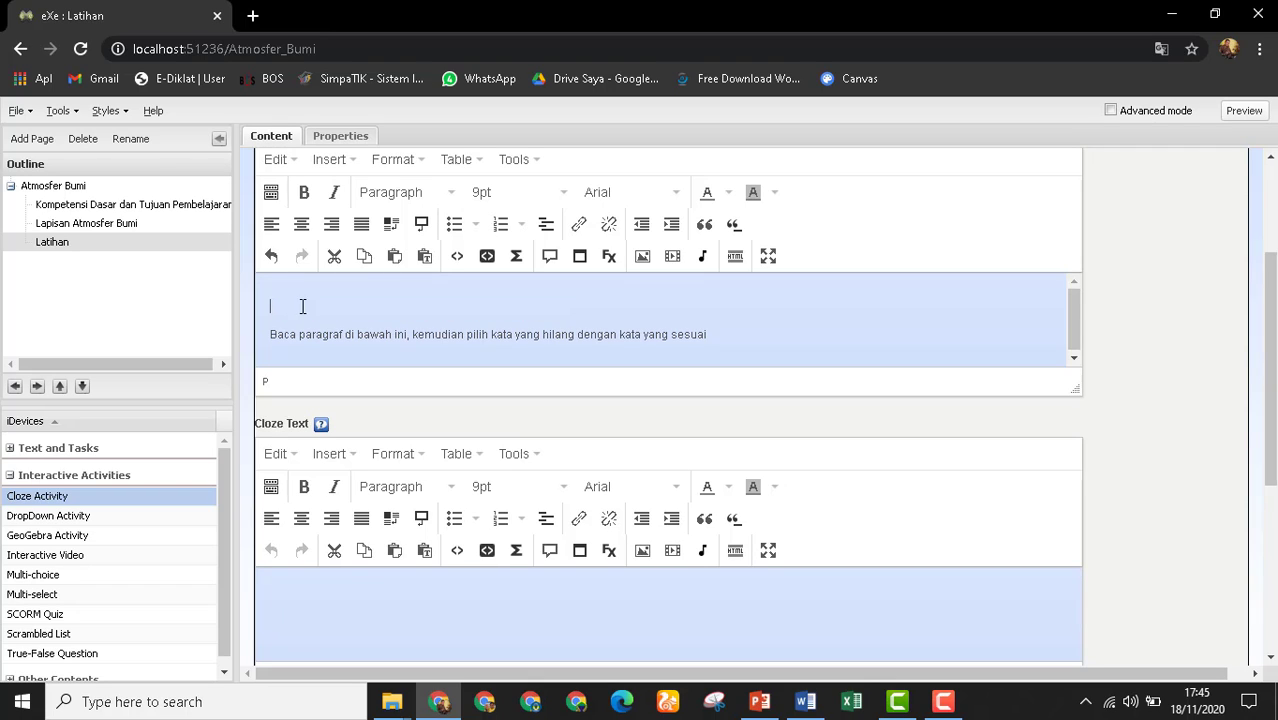
key("Delete")
scroll(408, 383, "up", 1)
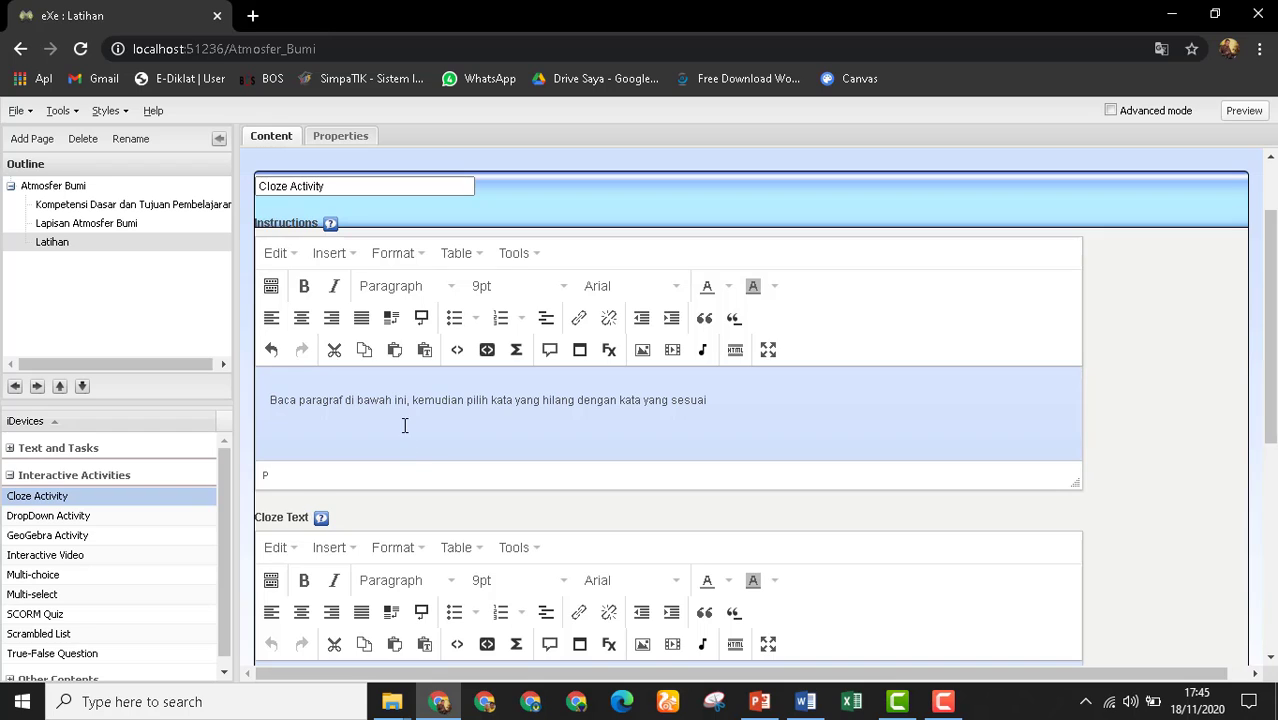
Paste the copied Troposfer paragraph as the cloze text and turn the word "pertama" into a gap.
scroll(411, 466, "down", 3)
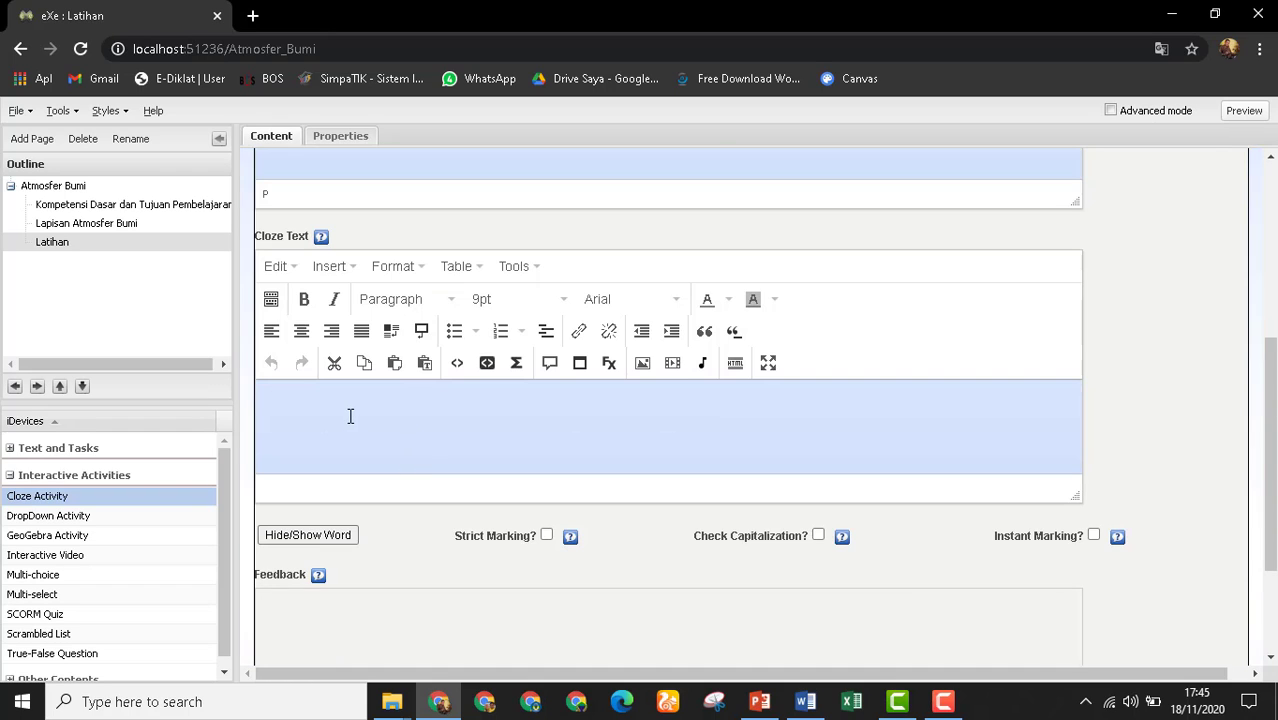
key("ctrl+v")
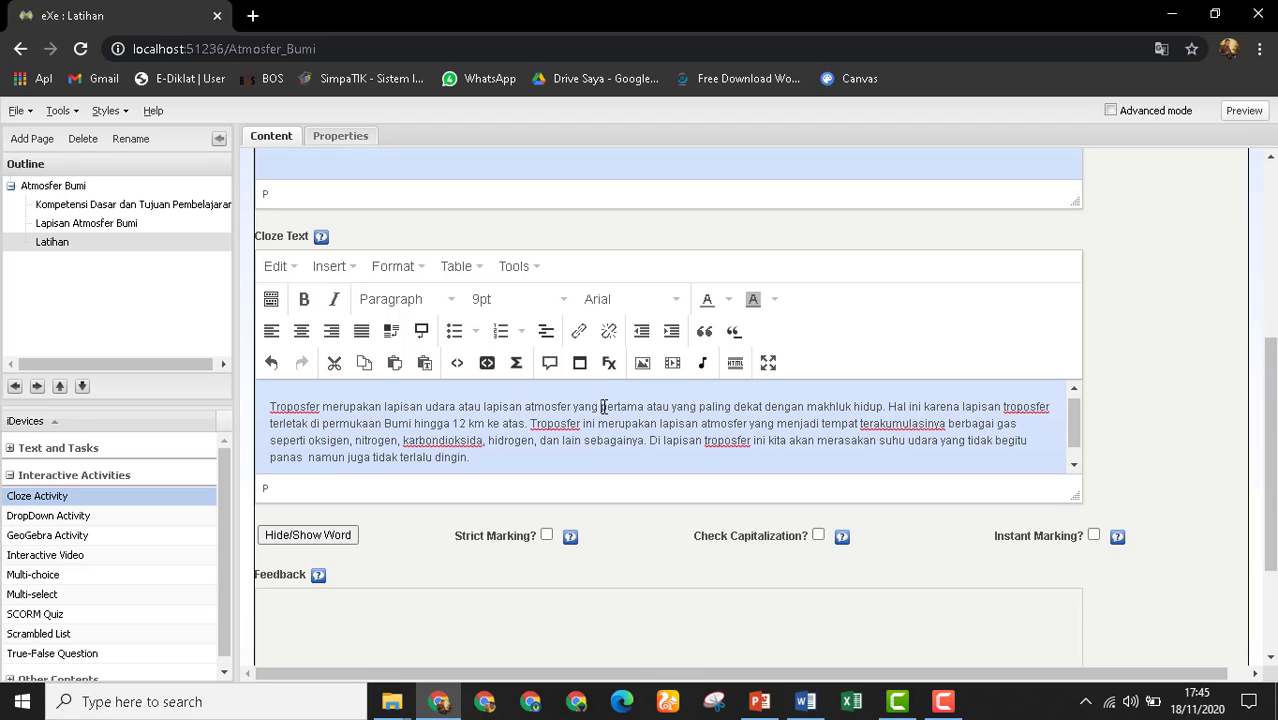
left_click_drag(601, 407, 649, 408)
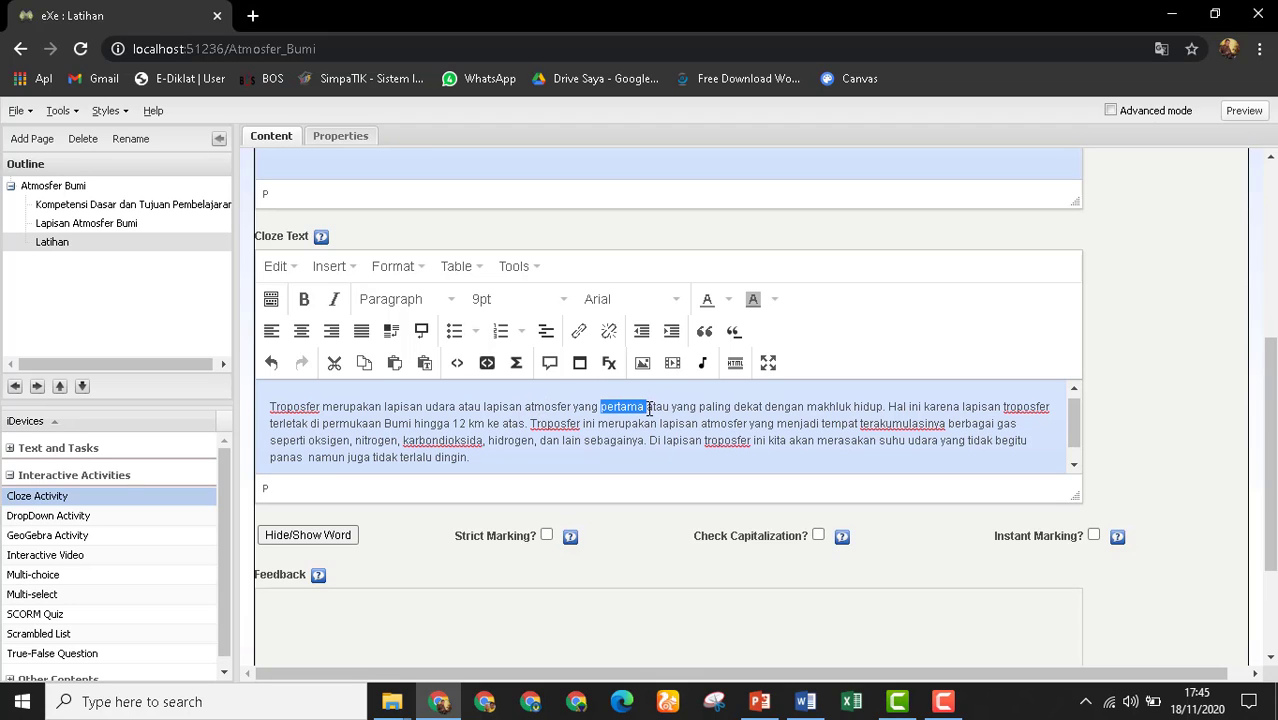
left_click(328, 540)
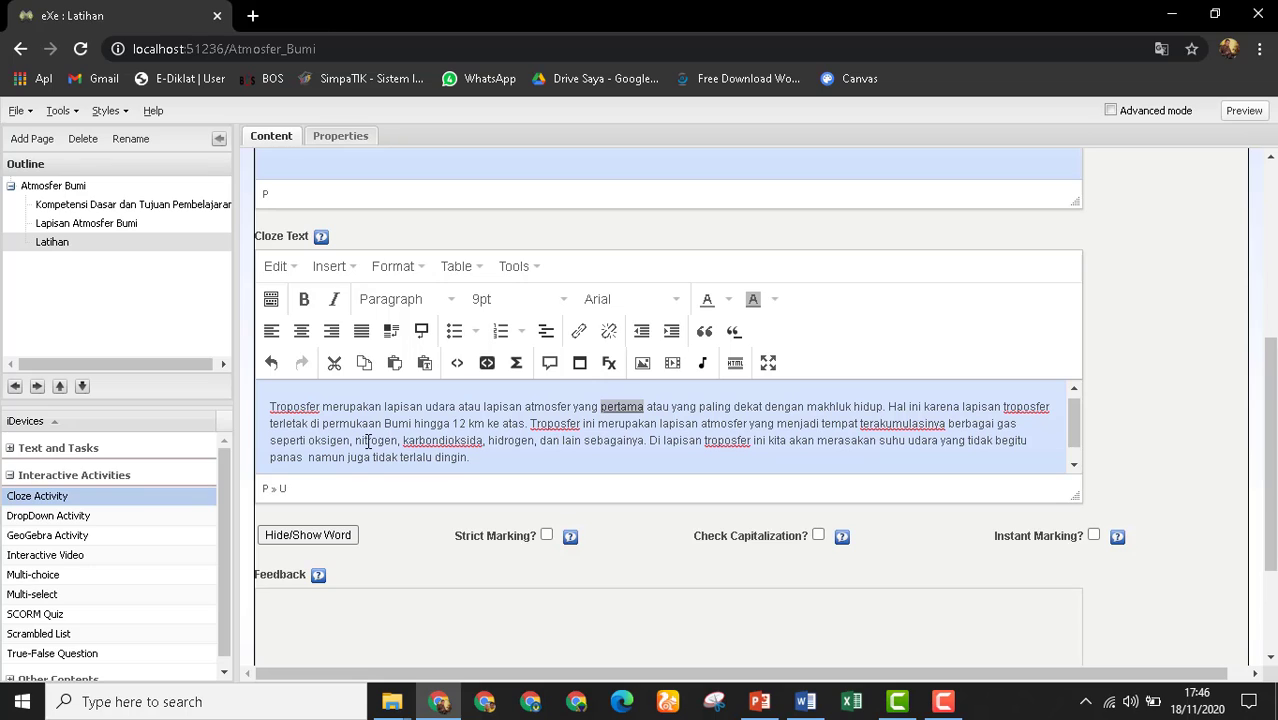
Turn "12" and "oksigen" in the cloze text into gaps and save the activity.
left_click_drag(452, 425, 460, 424)
left_click(467, 423)
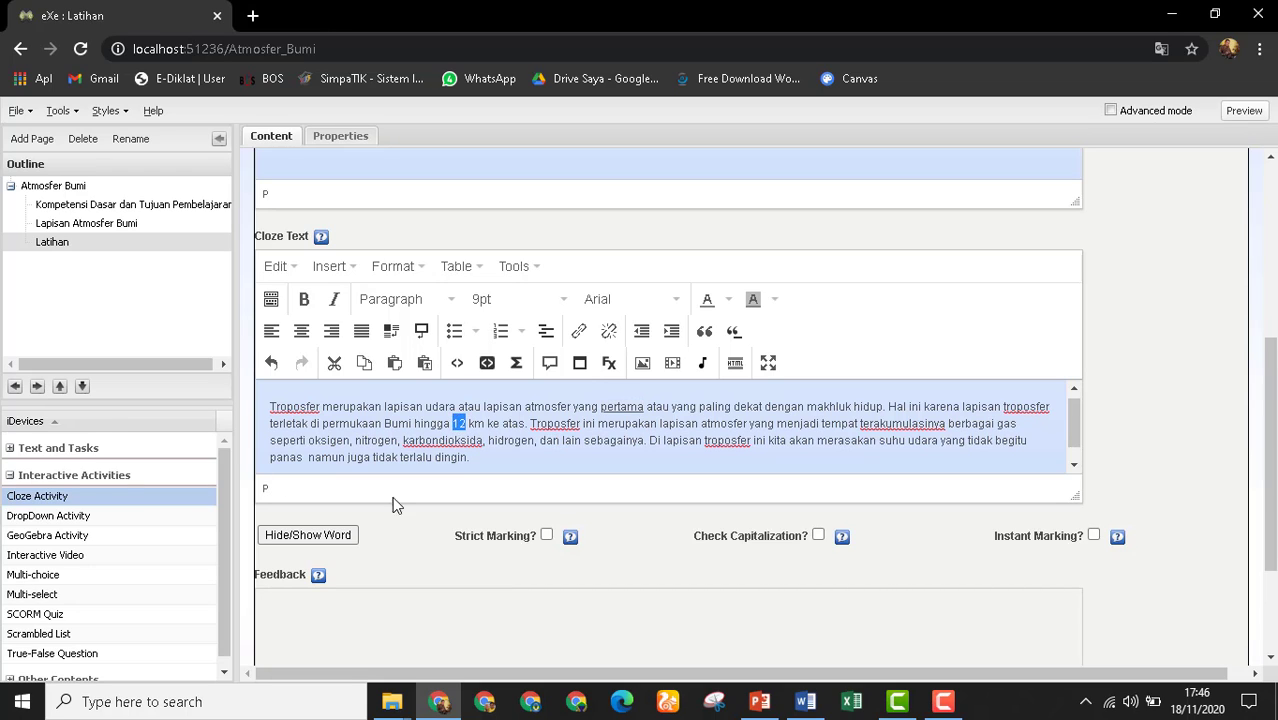
left_click(328, 536)
left_click_drag(308, 442, 347, 441)
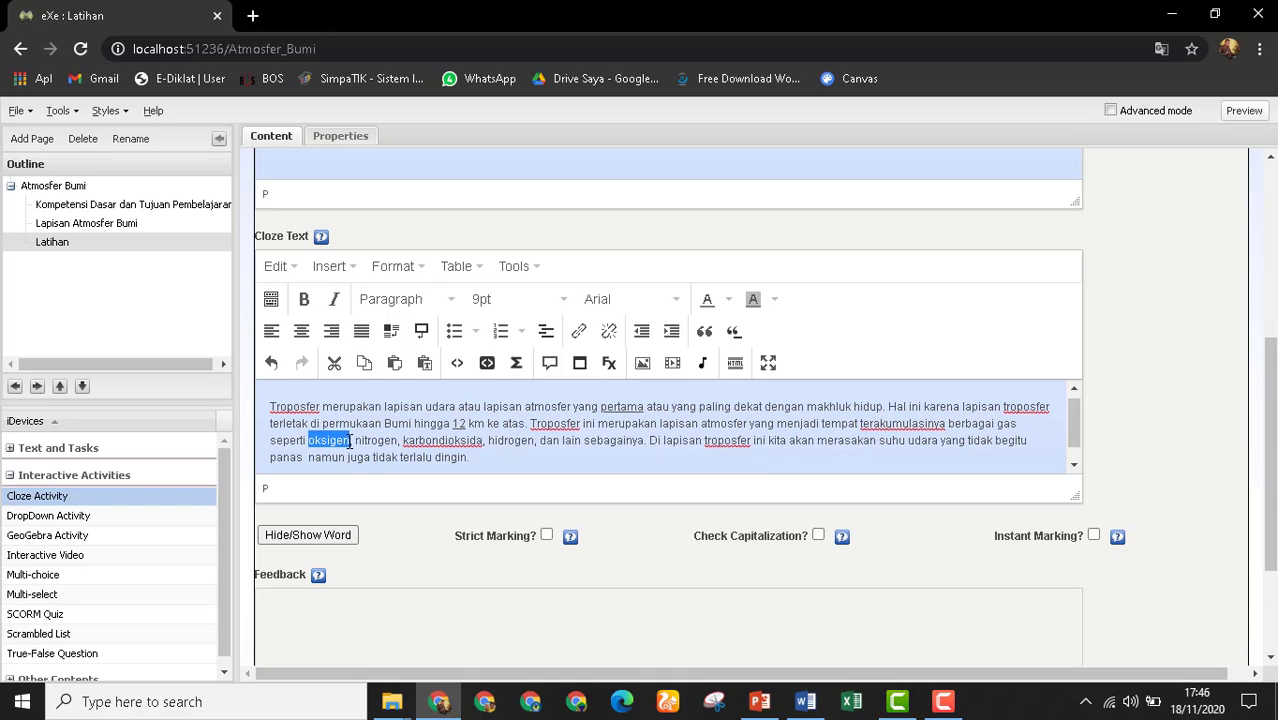
left_click(328, 533)
scroll(568, 527, "down", 1)
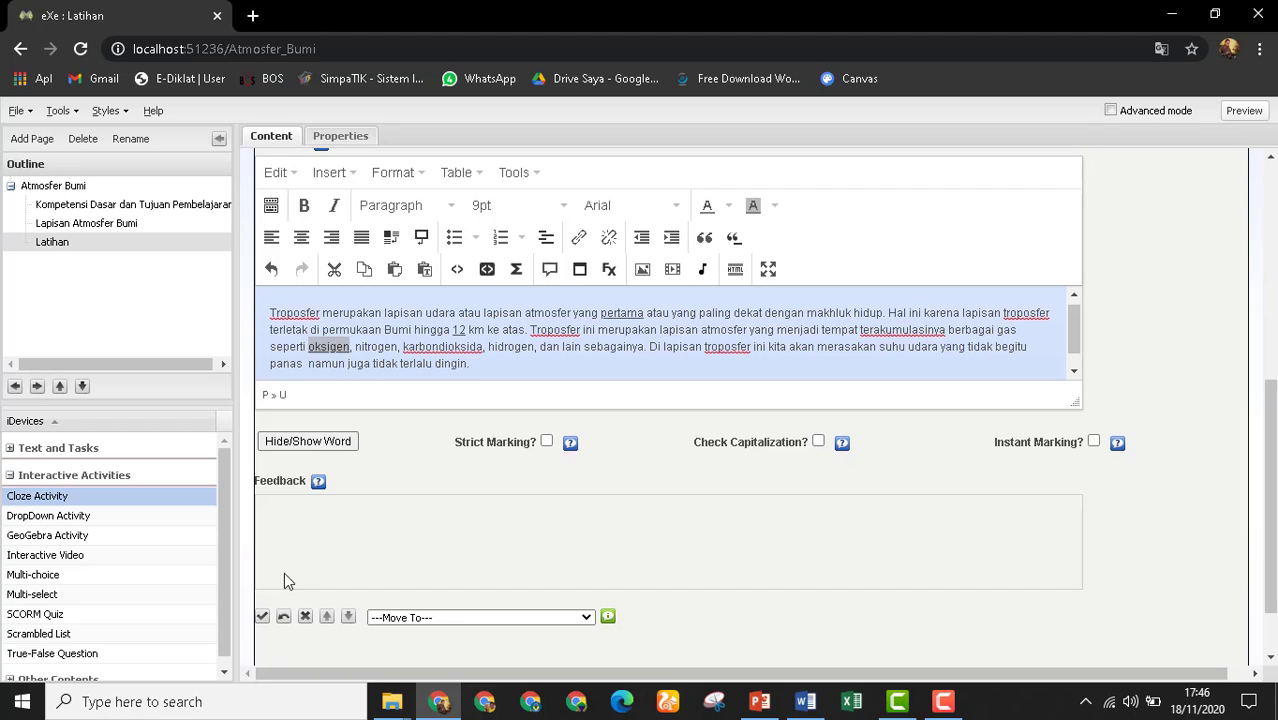
left_click(262, 619)
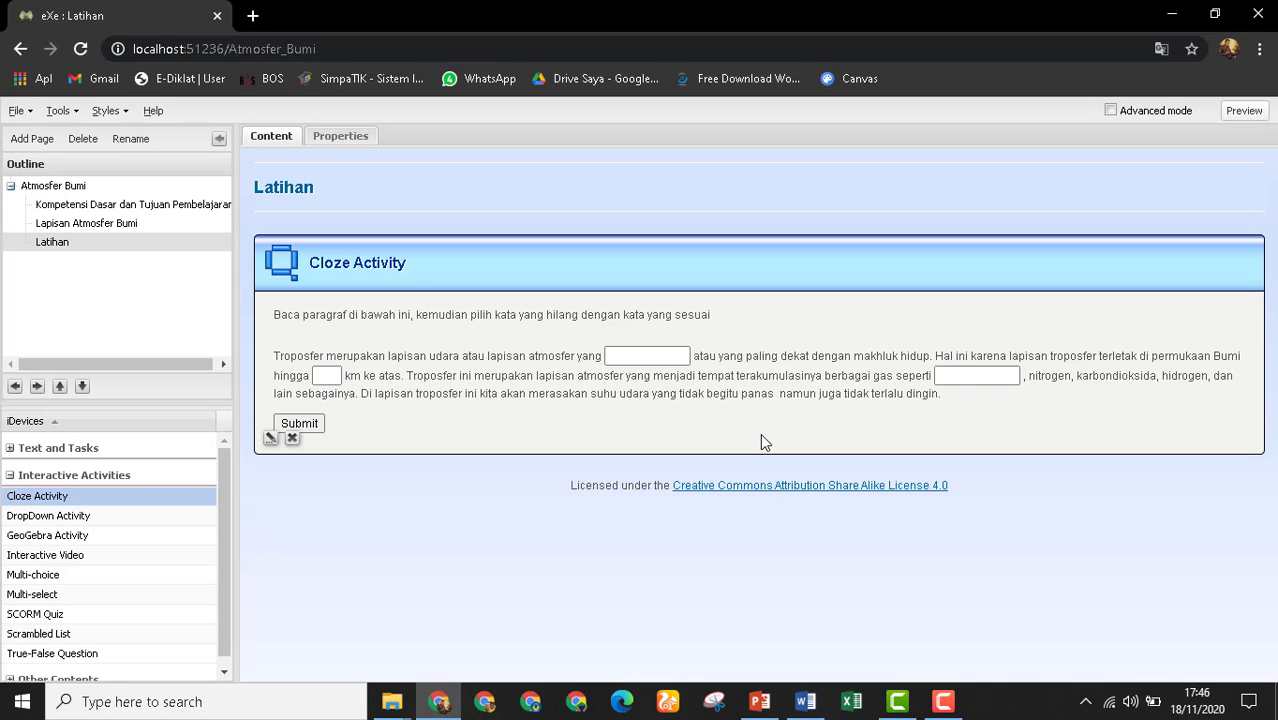
Preview the project and test the Latihan cloze activity by submitting the answers "pertama", "12" and "oksigen".
left_click(636, 357)
left_click(1244, 110)
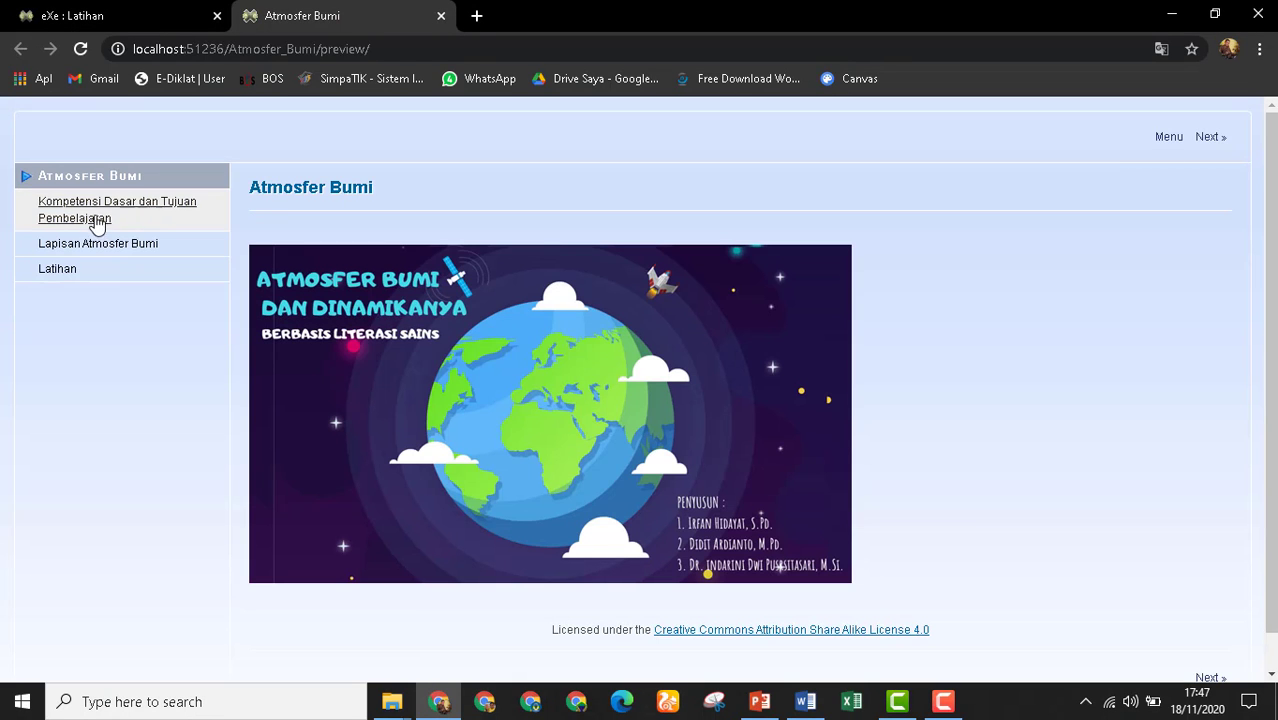
left_click(63, 273)
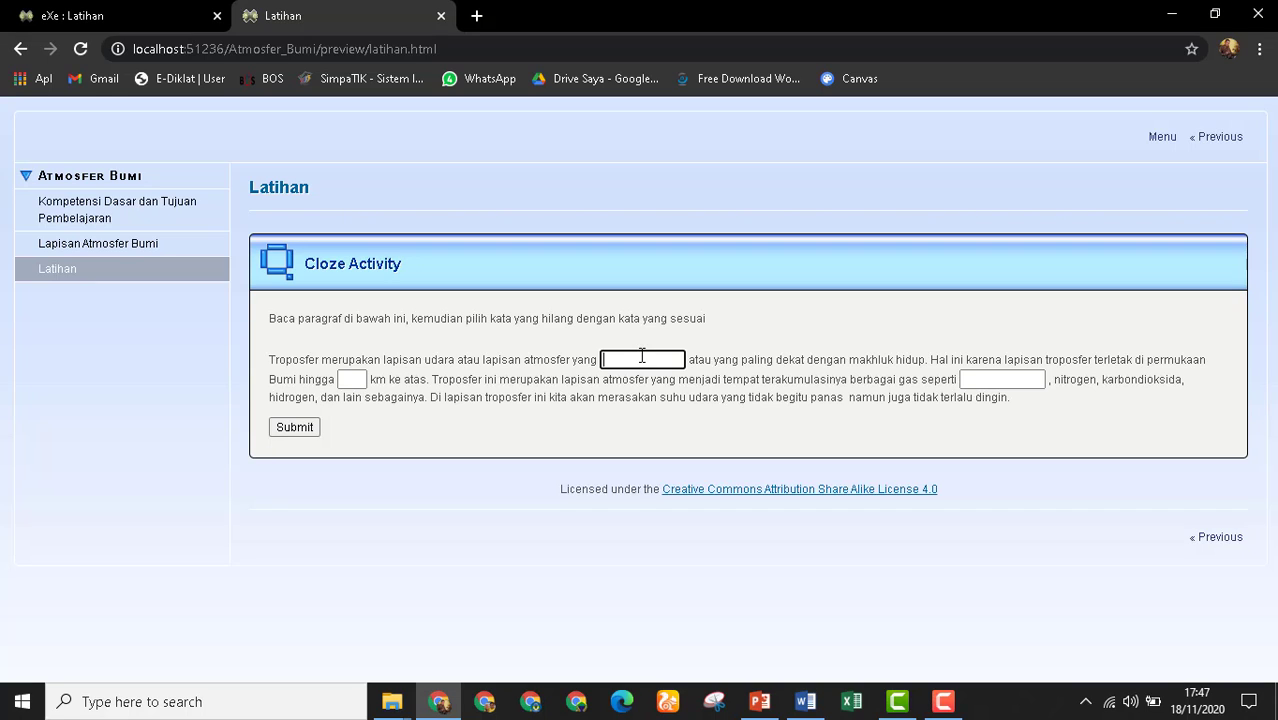
type("pertama")
left_click(349, 379)
type("12")
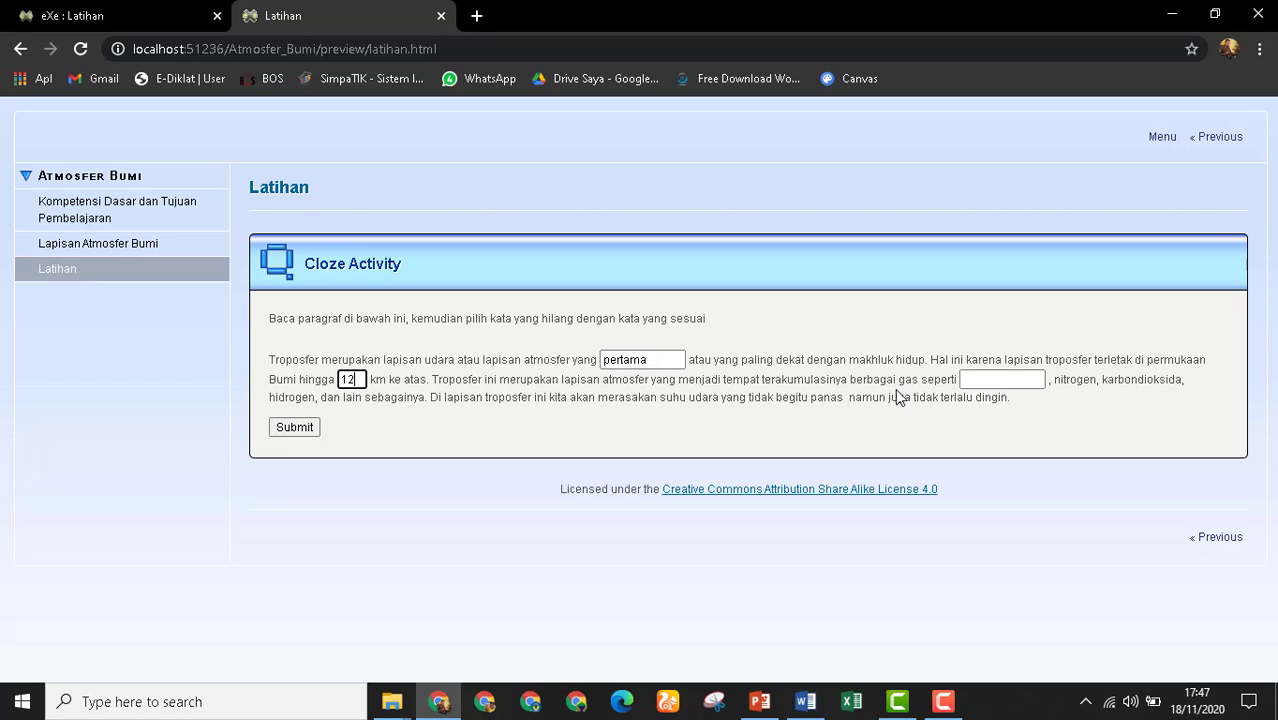
left_click(1030, 378)
type("oks")
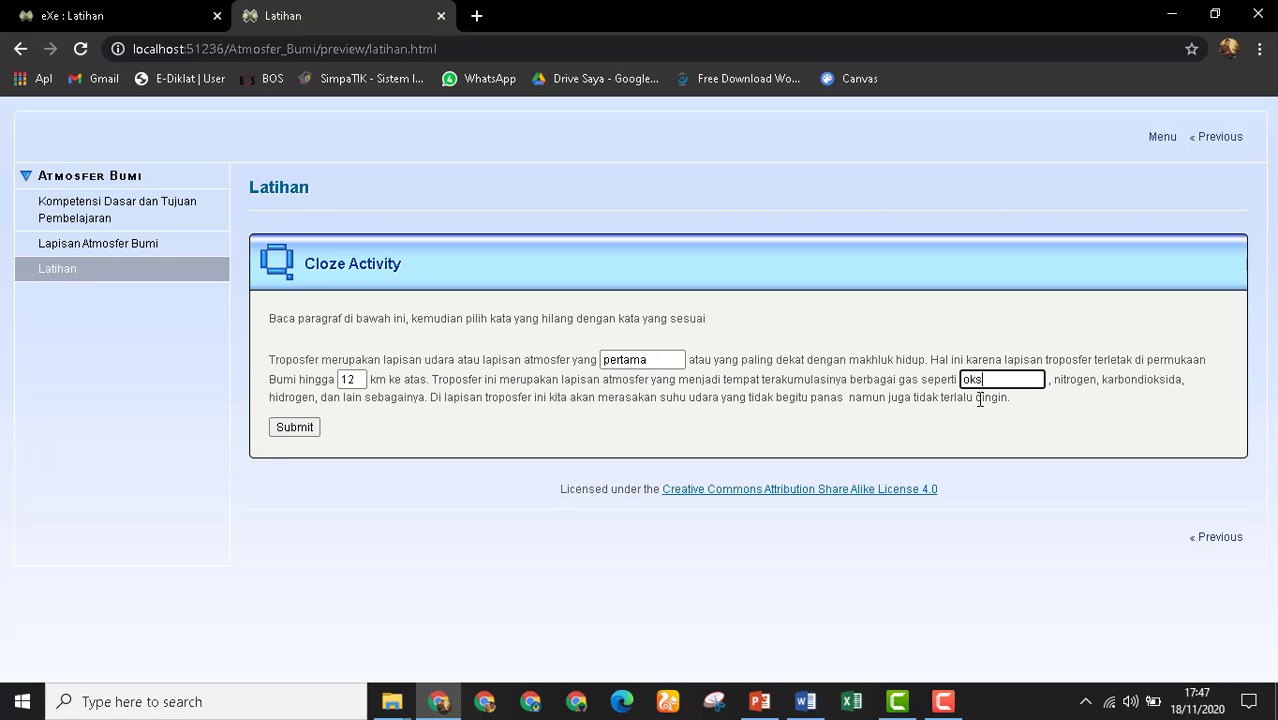
type("igen")
left_click(297, 432)
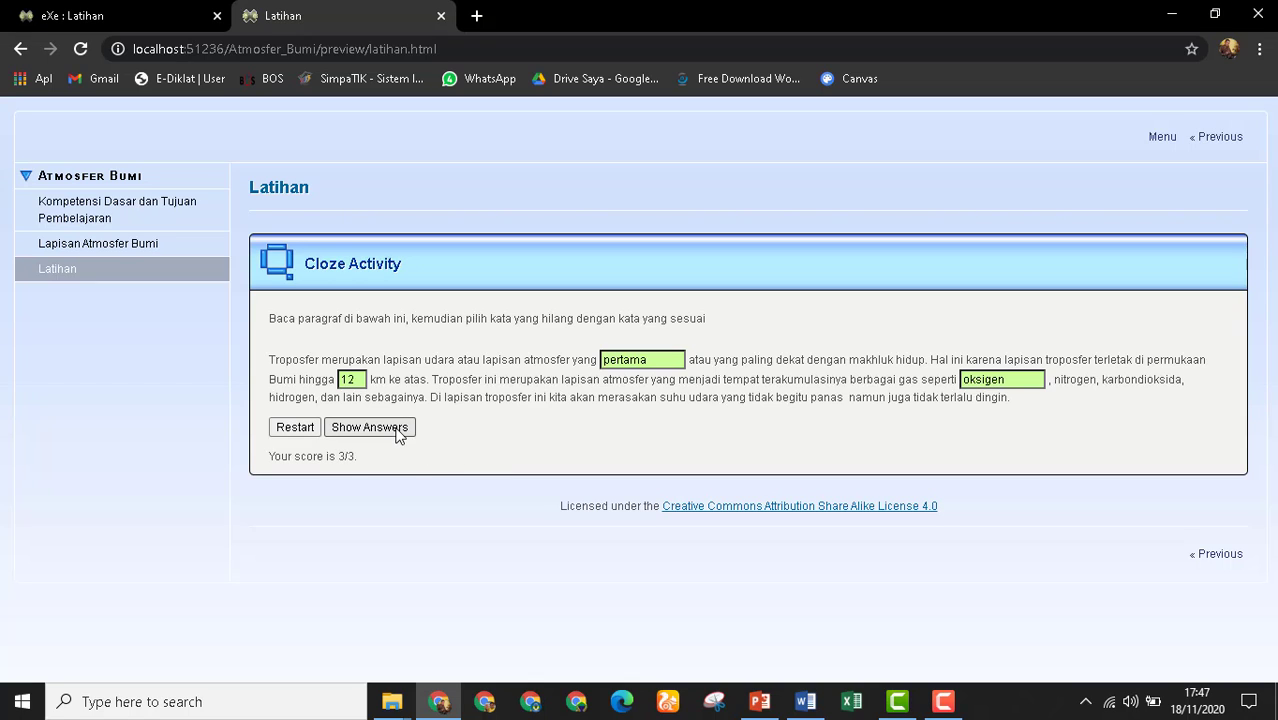
Restart the previewed activity, submit "kedua", "10" and "nitrogen", show the correct answers, and close the preview.
left_click(297, 431)
left_click(650, 360)
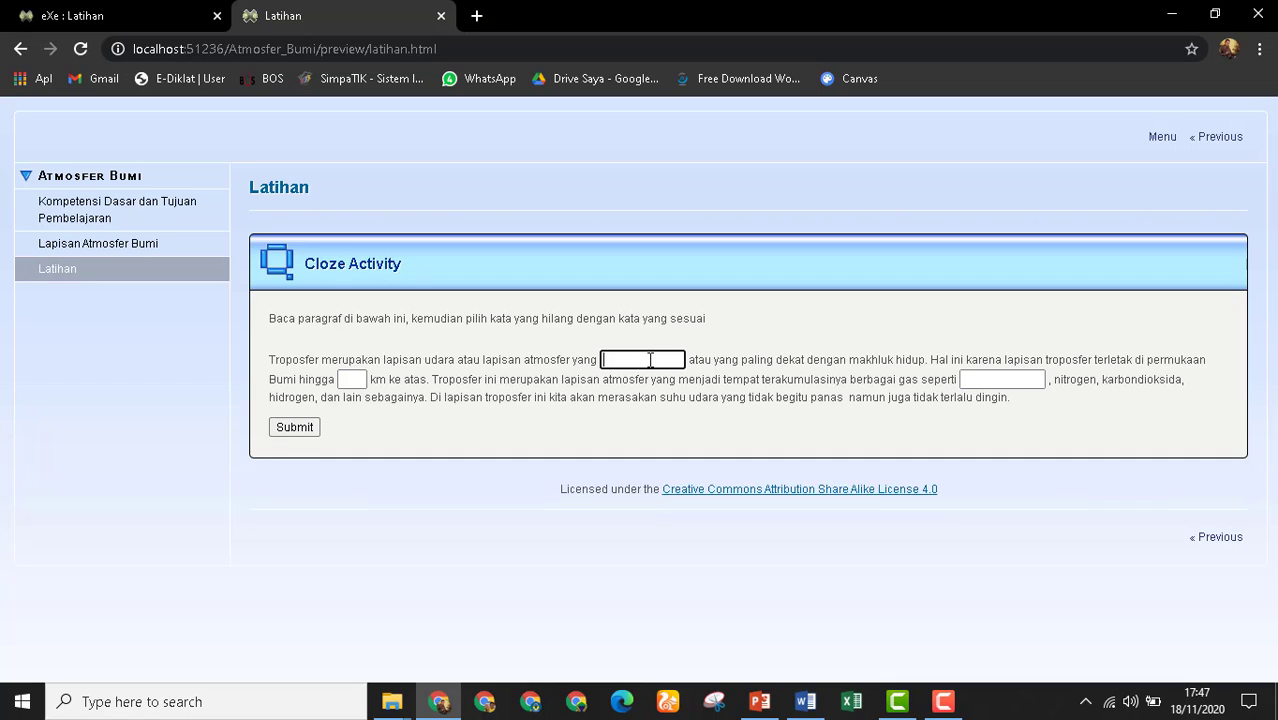
type("kedua")
left_click(351, 380)
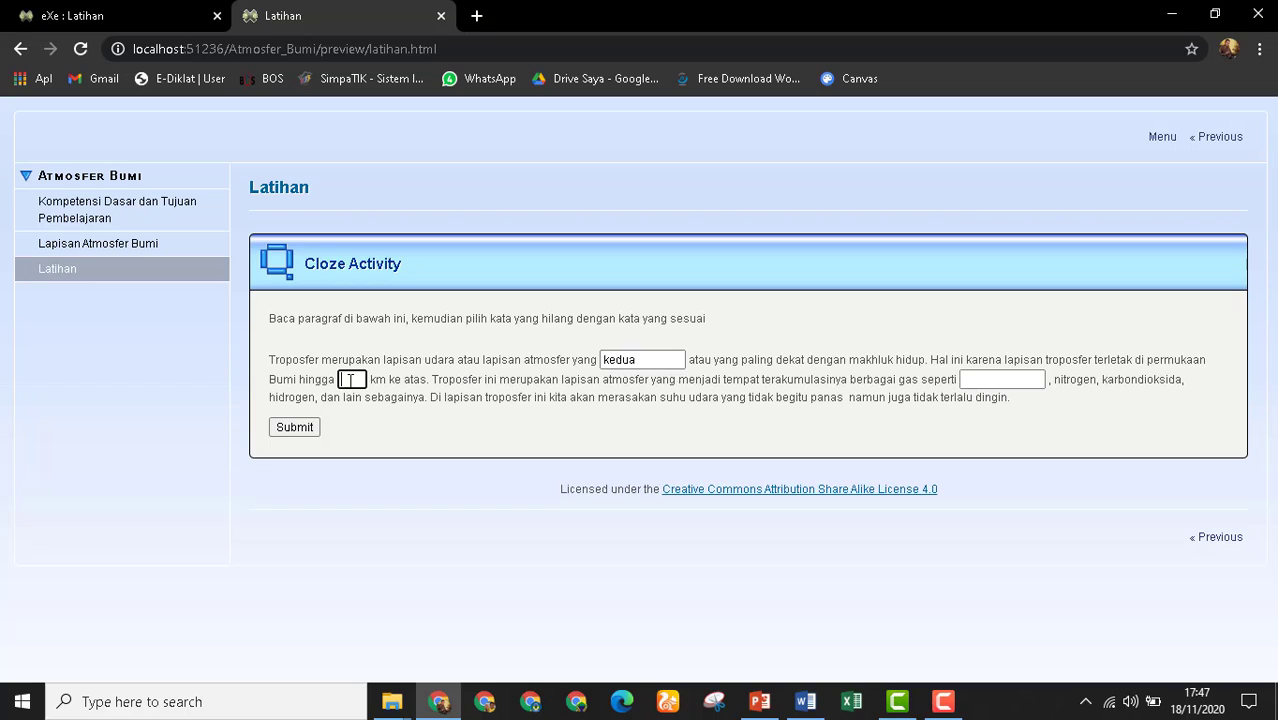
left_click(1000, 380)
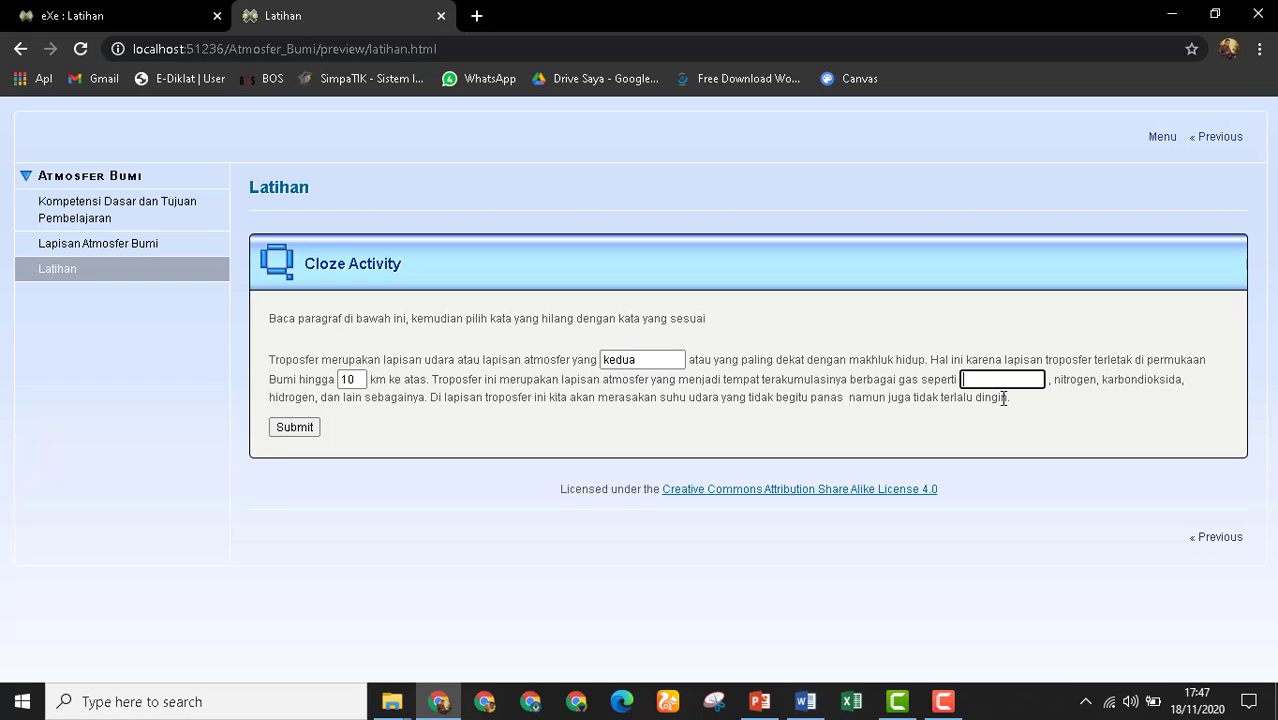
type("nitrogen")
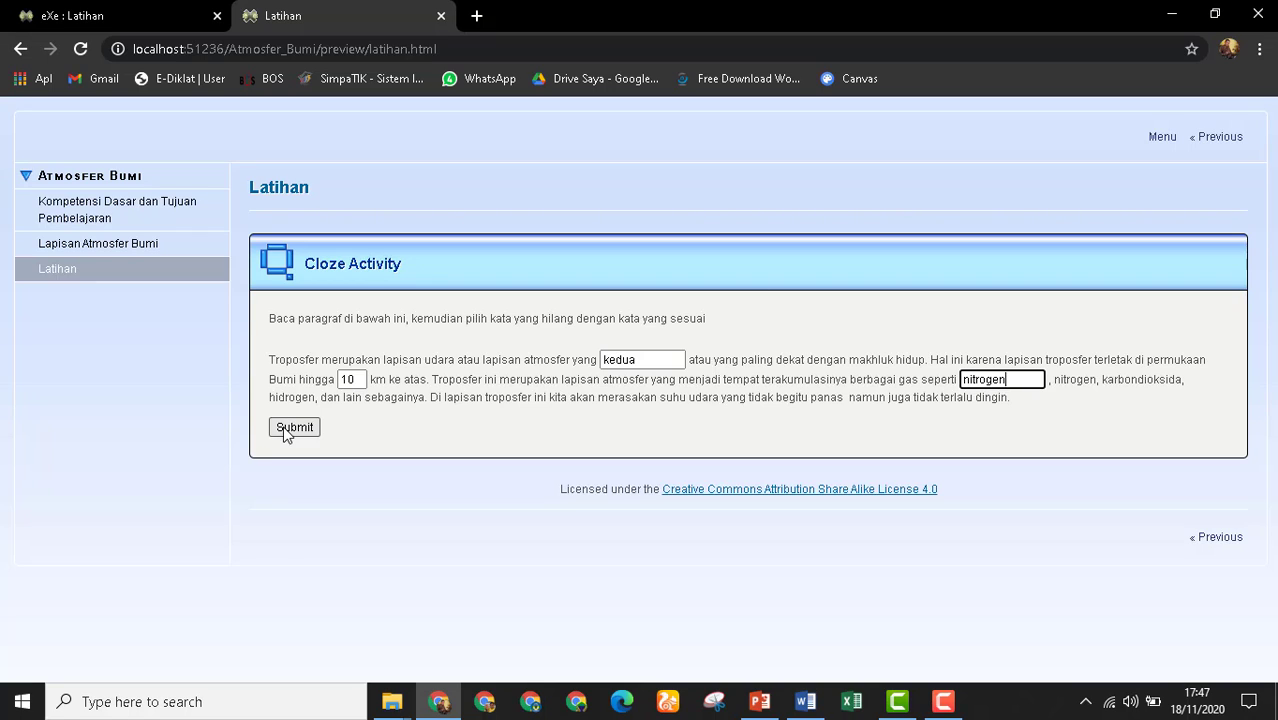
left_click(289, 428)
left_click(380, 428)
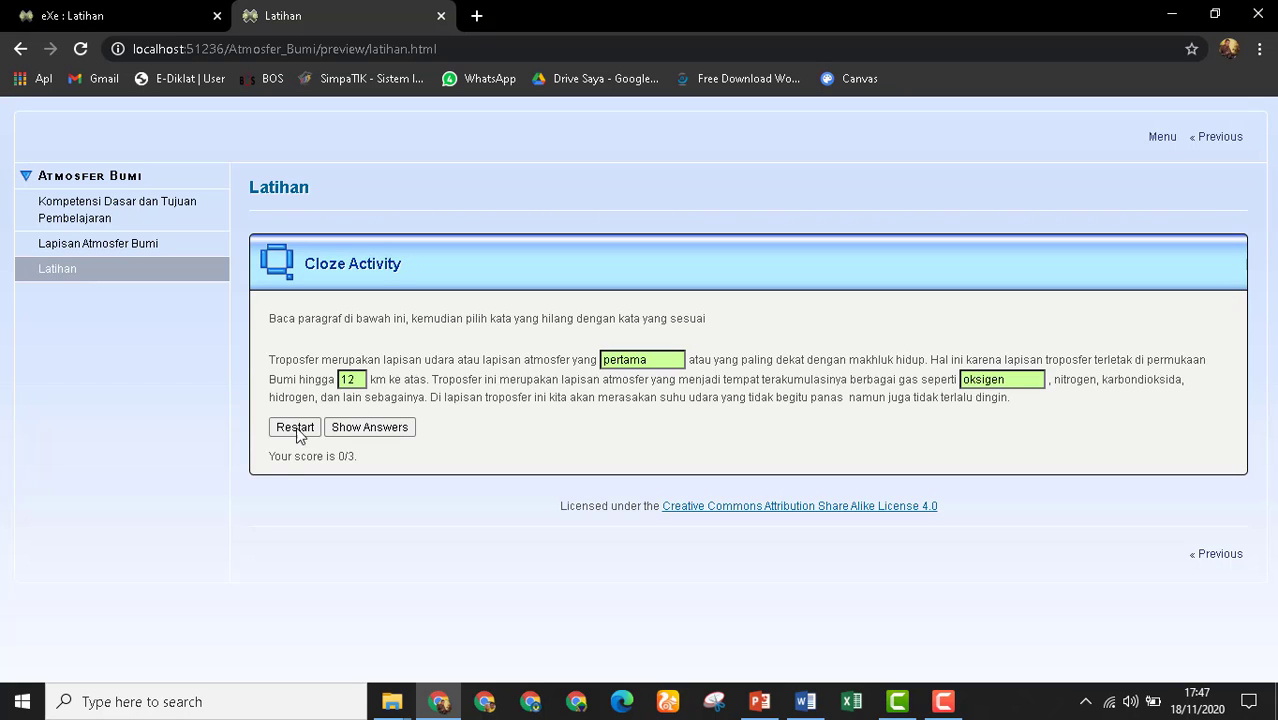
left_click(441, 17)
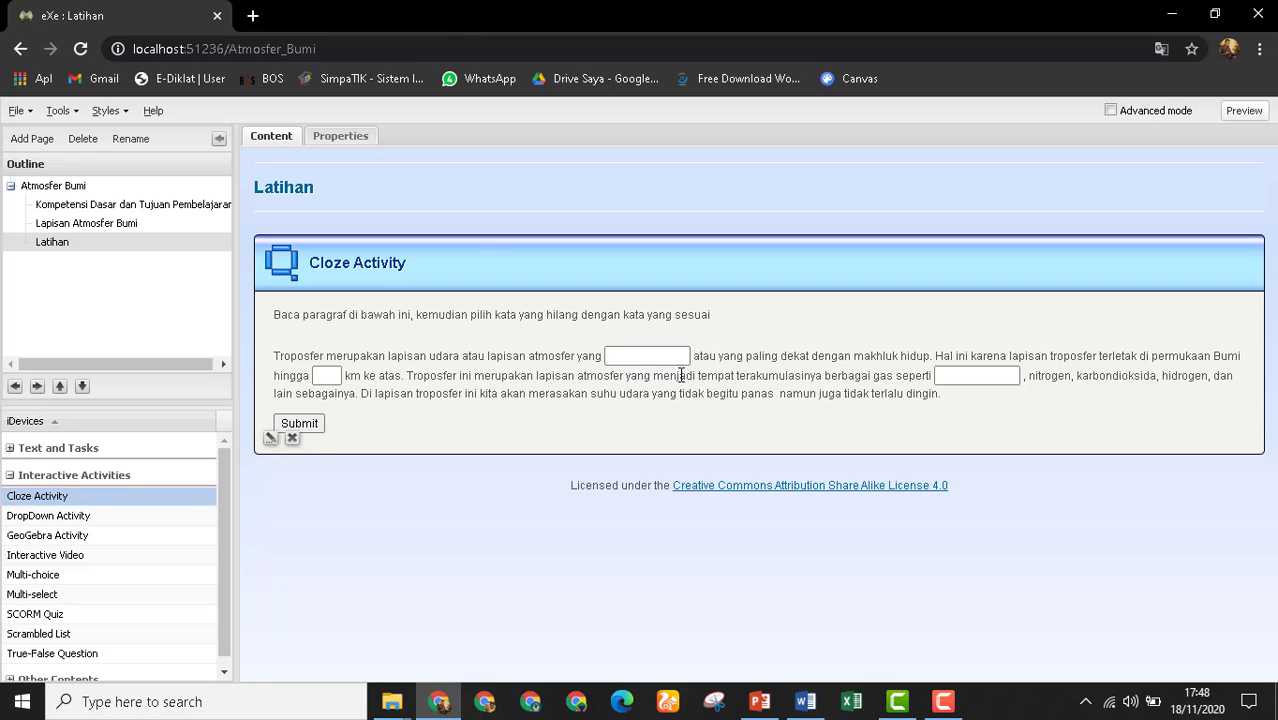
Replace "pilih" with "cari" in the cloze activity's instructions and save the activity.
left_click(271, 439)
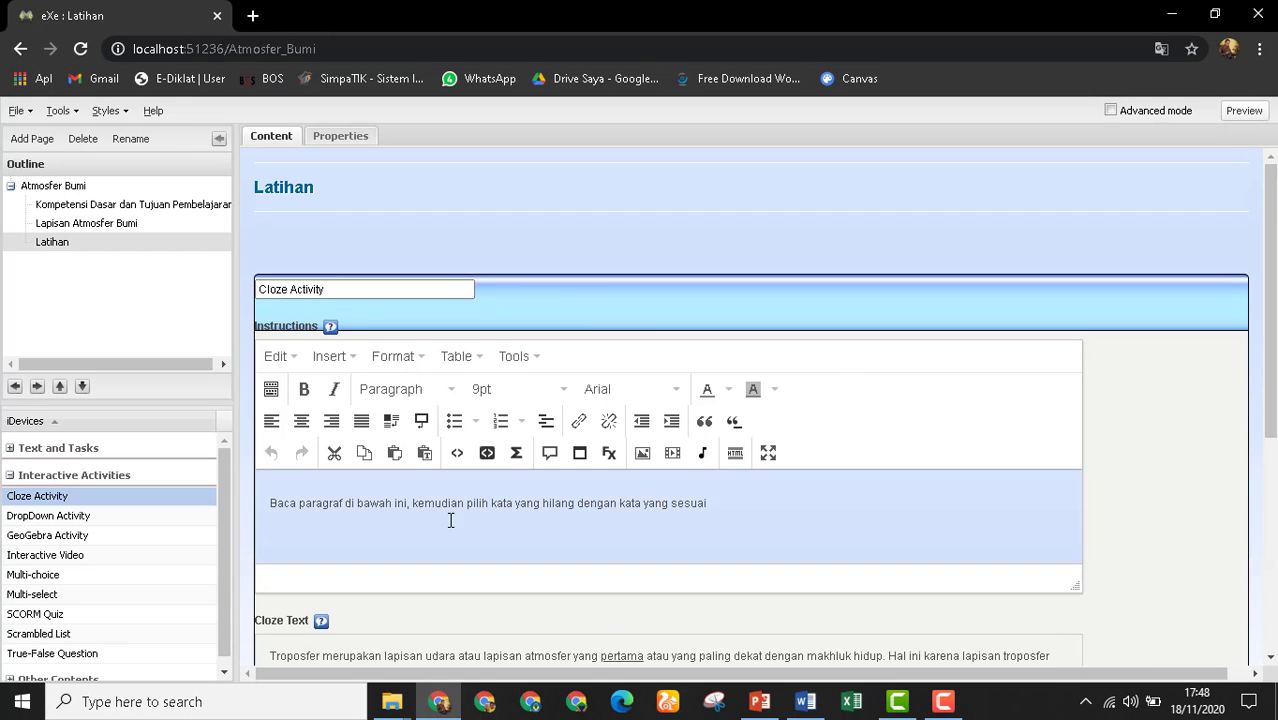
double_click(478, 504)
type("cari")
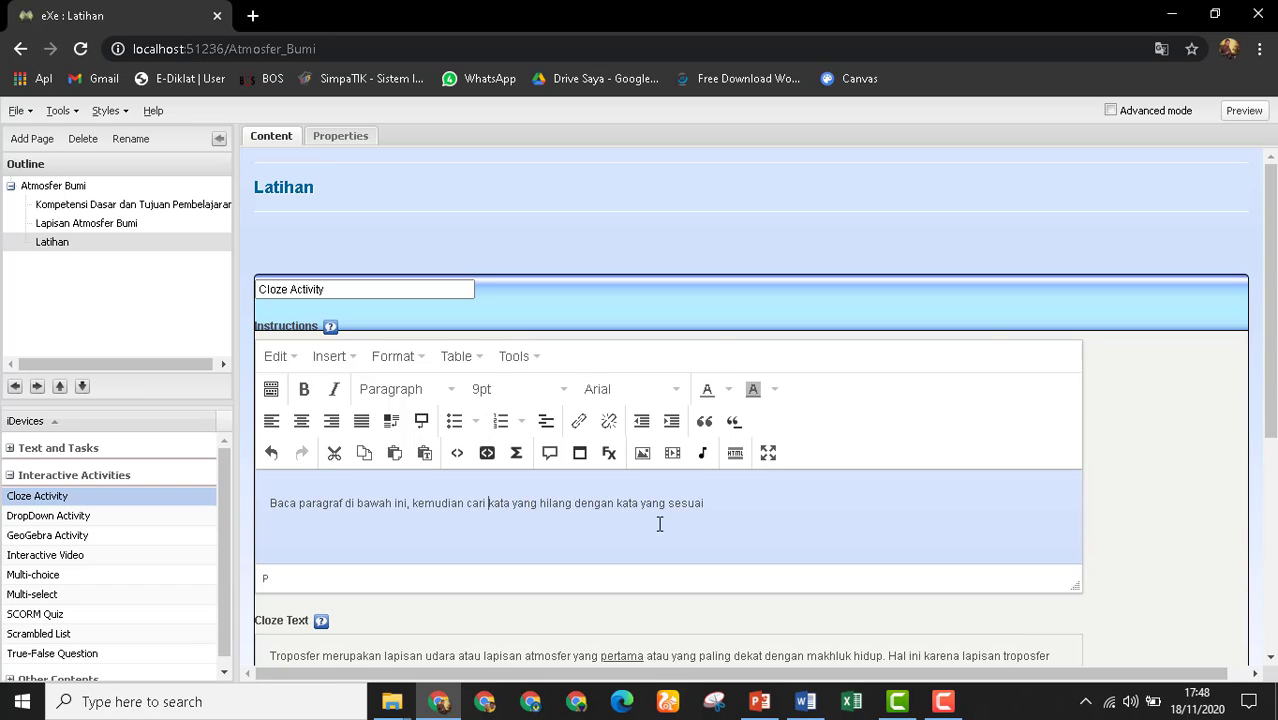
scroll(690, 505, "down", 4)
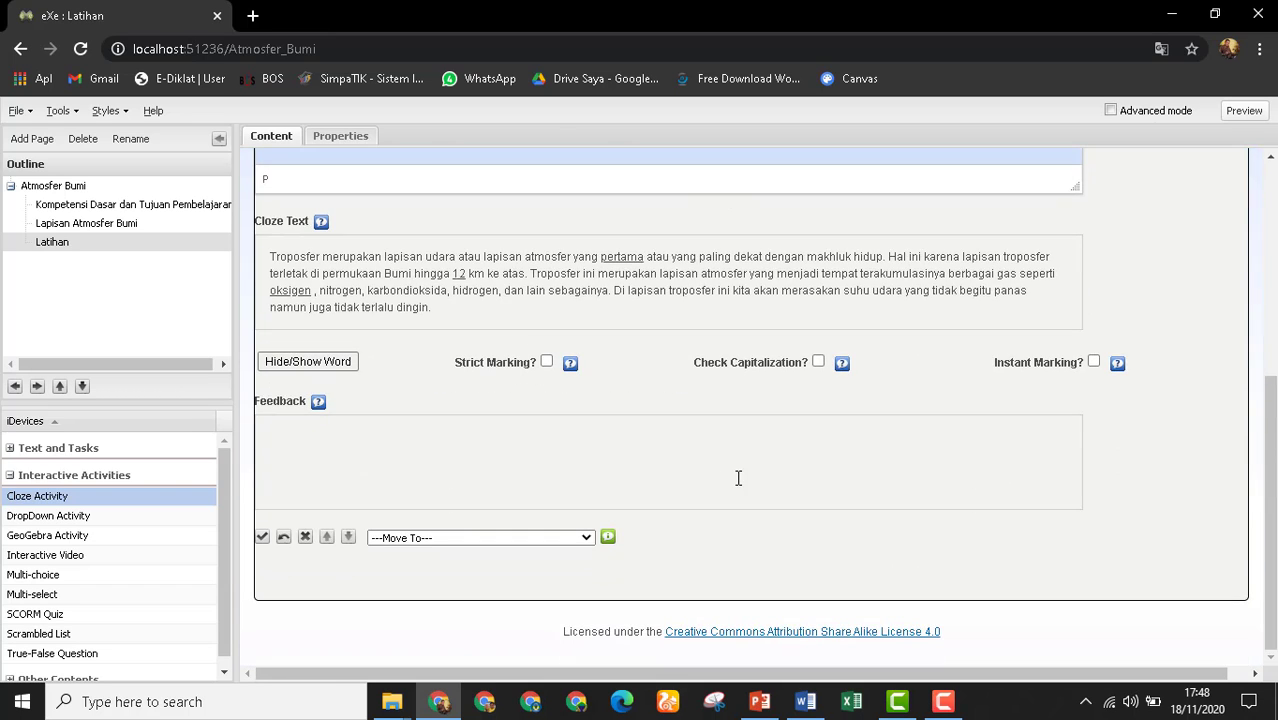
left_click(261, 538)
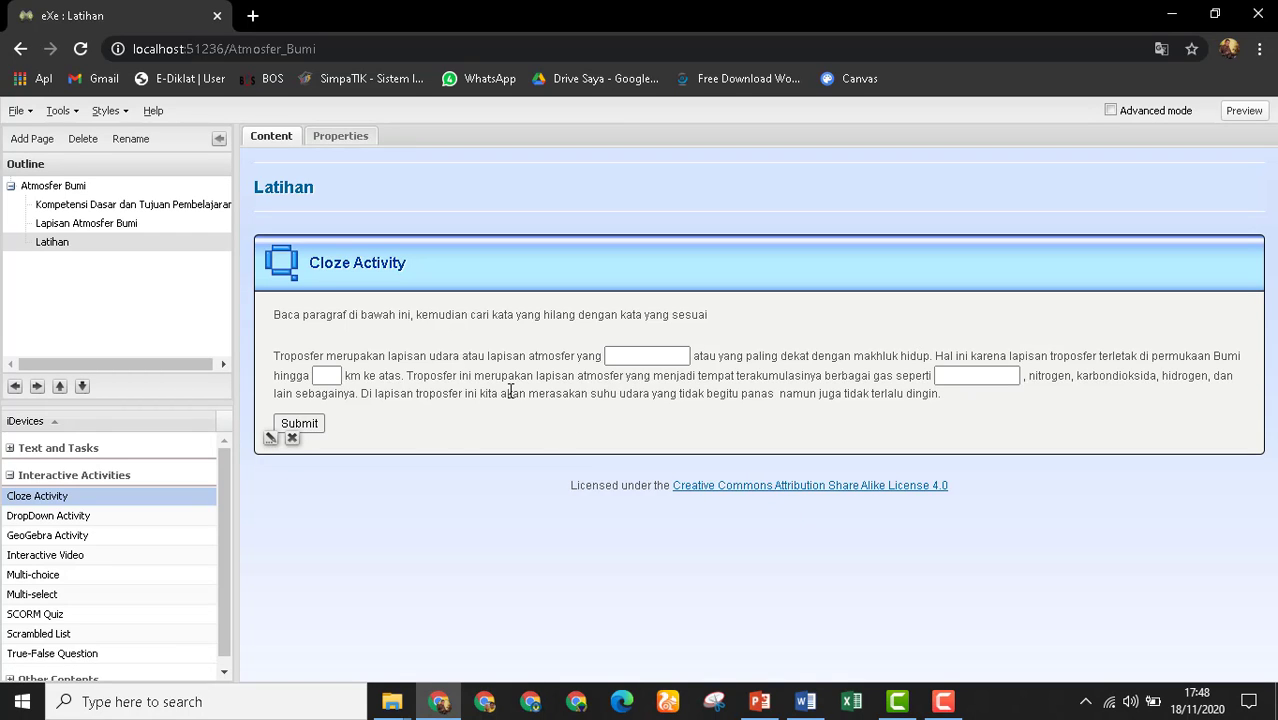
Insert a DropDown Activity on the Latihan page and replace its default instructions with "Baca kemudian Lengkapi".
left_click(67, 518)
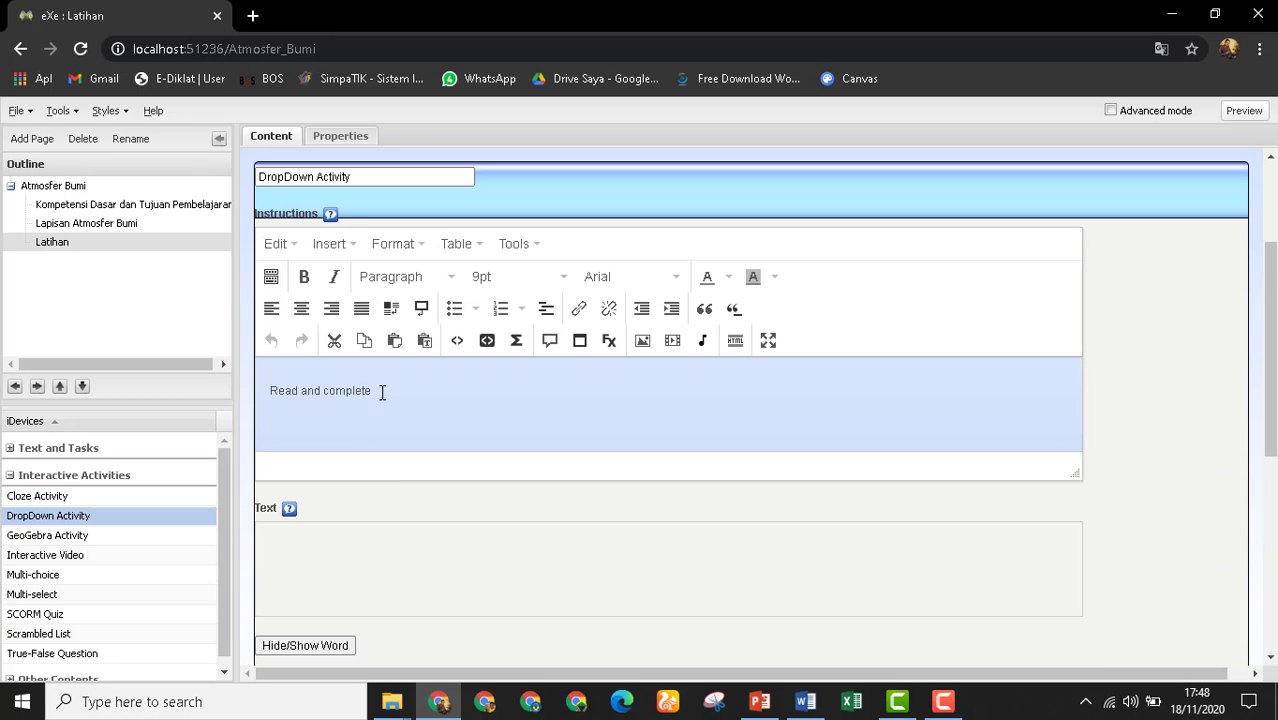
left_click_drag(382, 392, 208, 391)
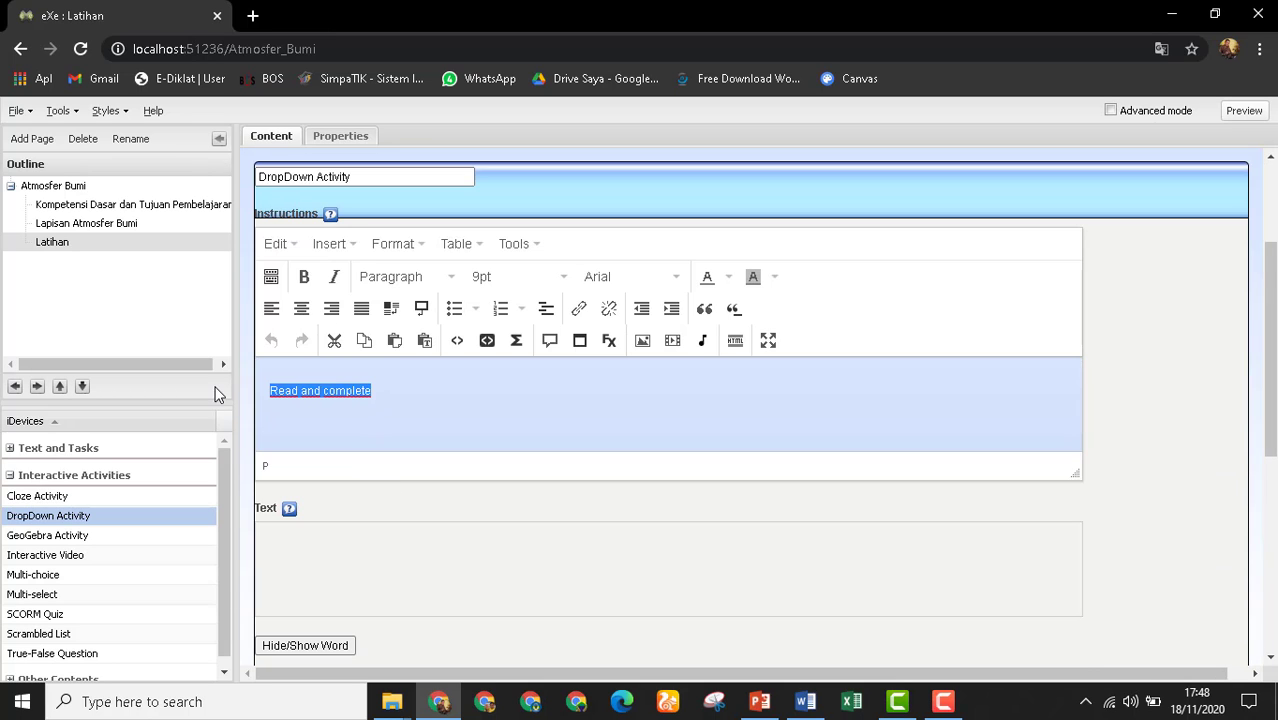
type("Baca kemudi")
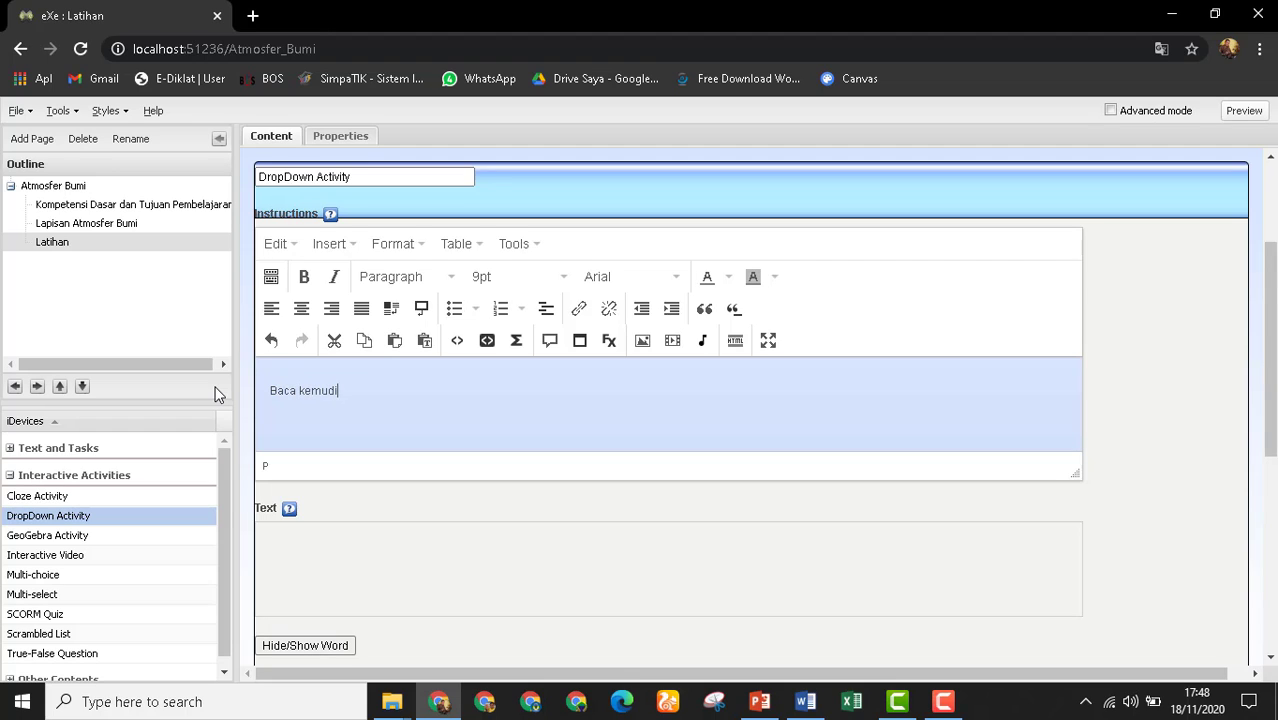
type("an Lengkapi")
Copy the two paragraphs under the Stratosfer heading from the Word document and return to the dropdown activity's text in Chrome.
left_click(340, 560)
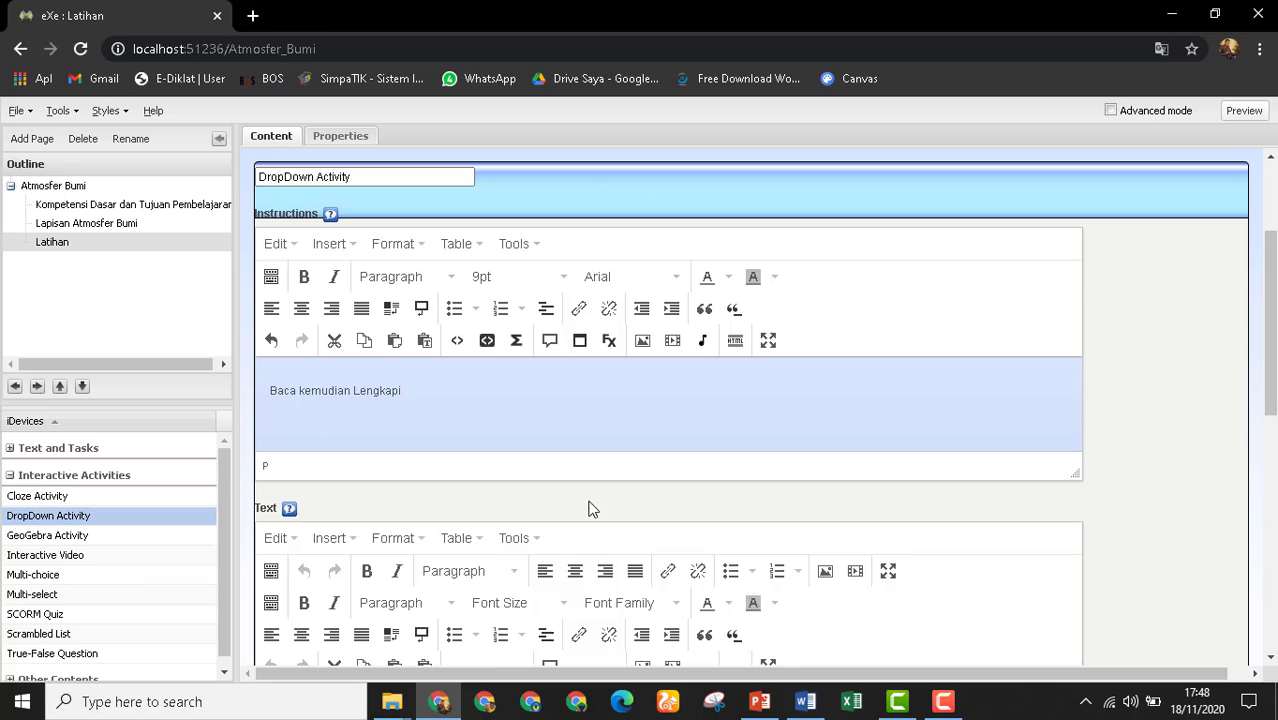
left_click(805, 701)
scroll(590, 450, "down", 1)
triple_click(590, 455)
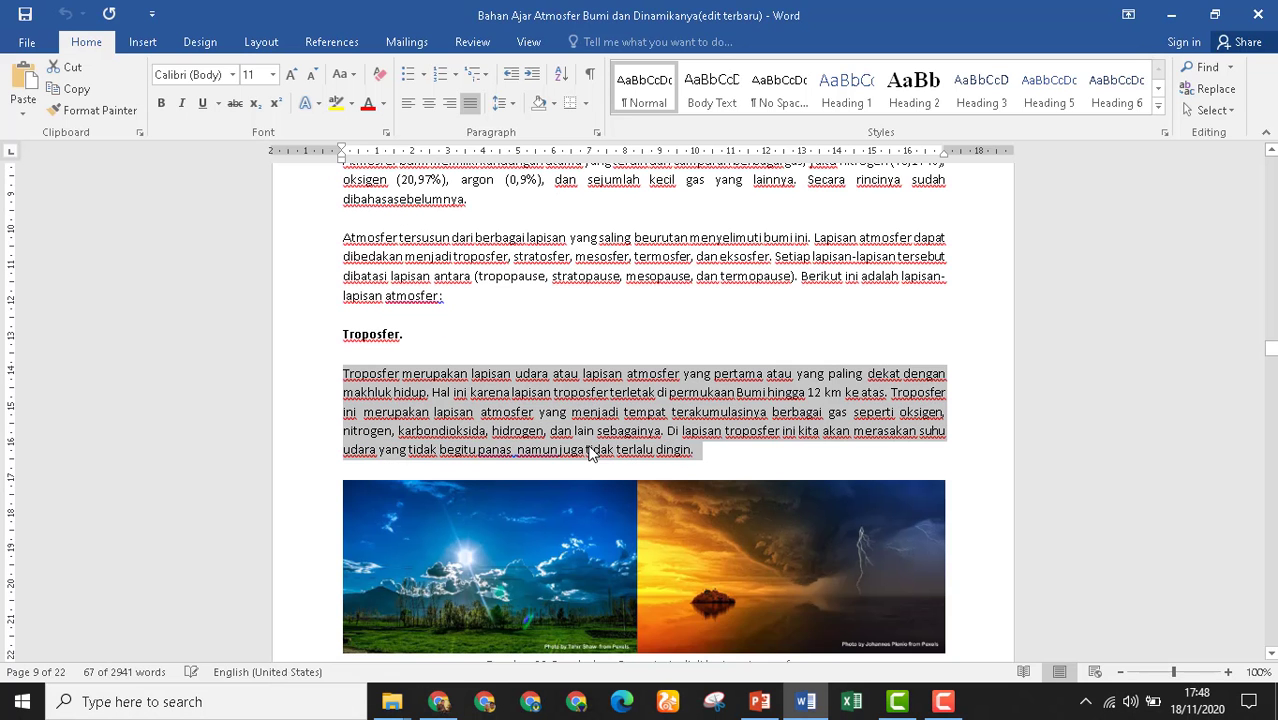
scroll(590, 455, "down", 10)
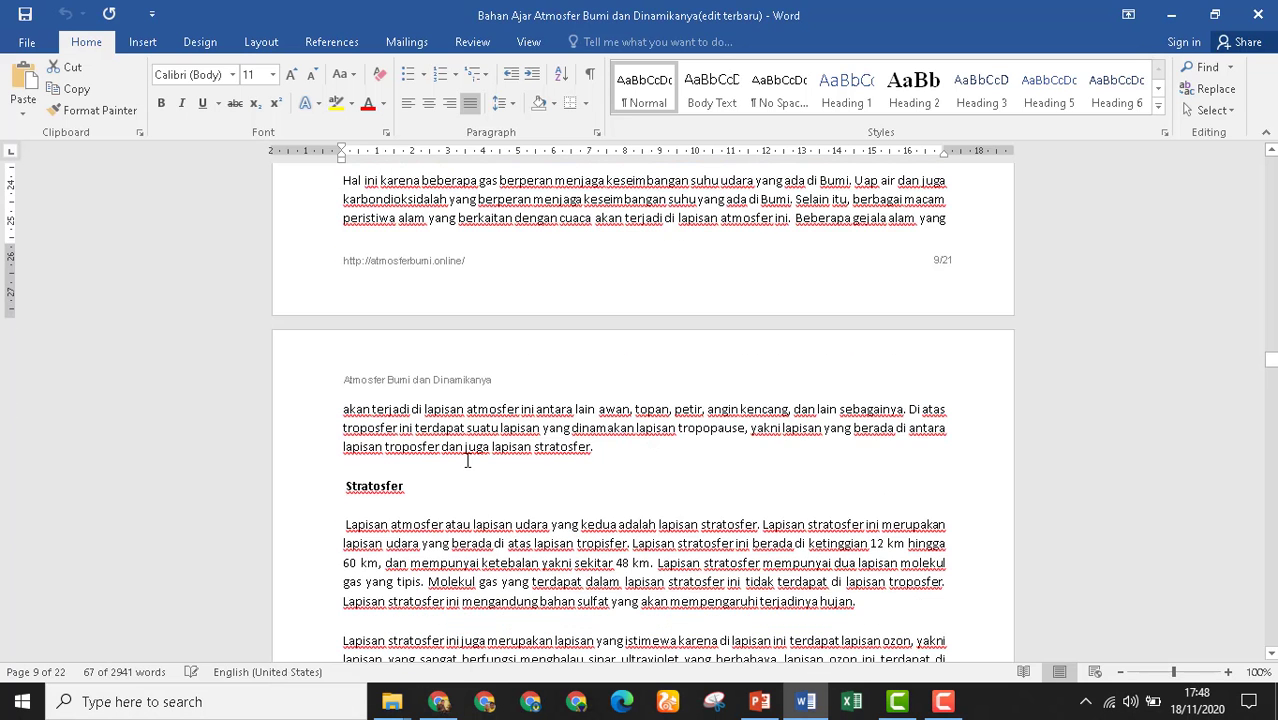
scroll(400, 491, "down", 1)
left_click_drag(346, 344, 914, 521)
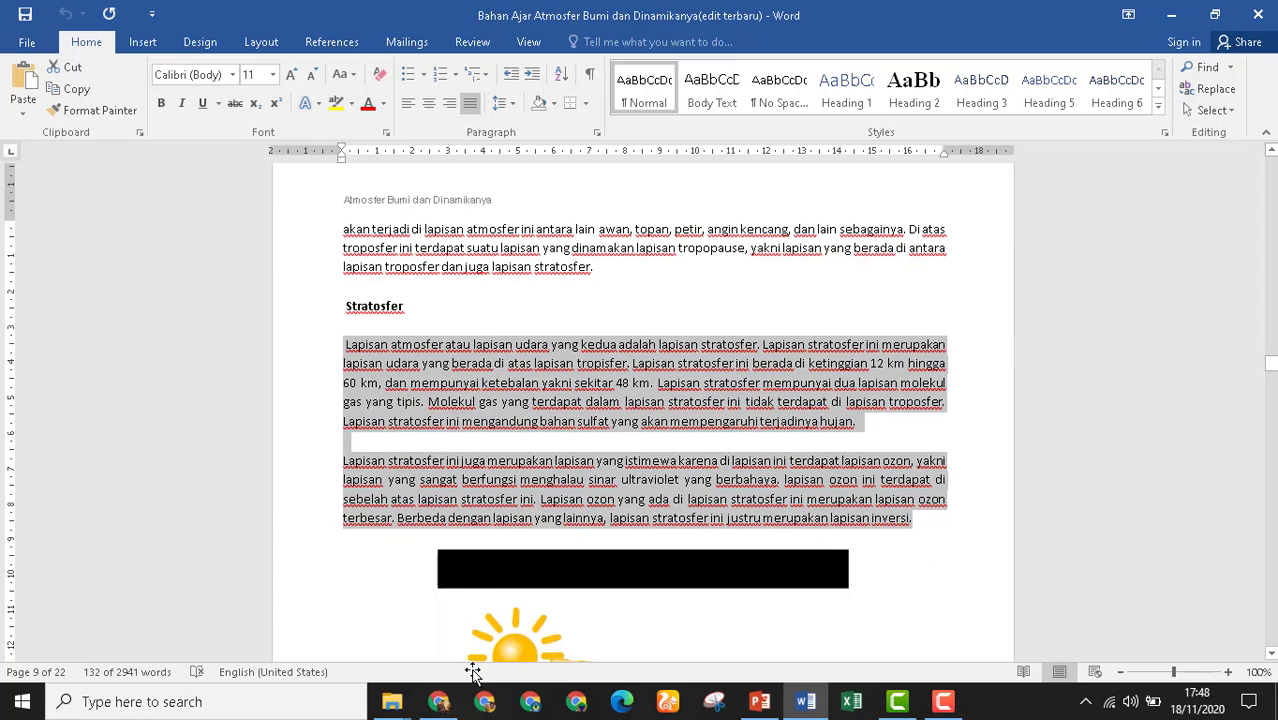
left_click(438, 701)
scroll(366, 511, "down", 3)
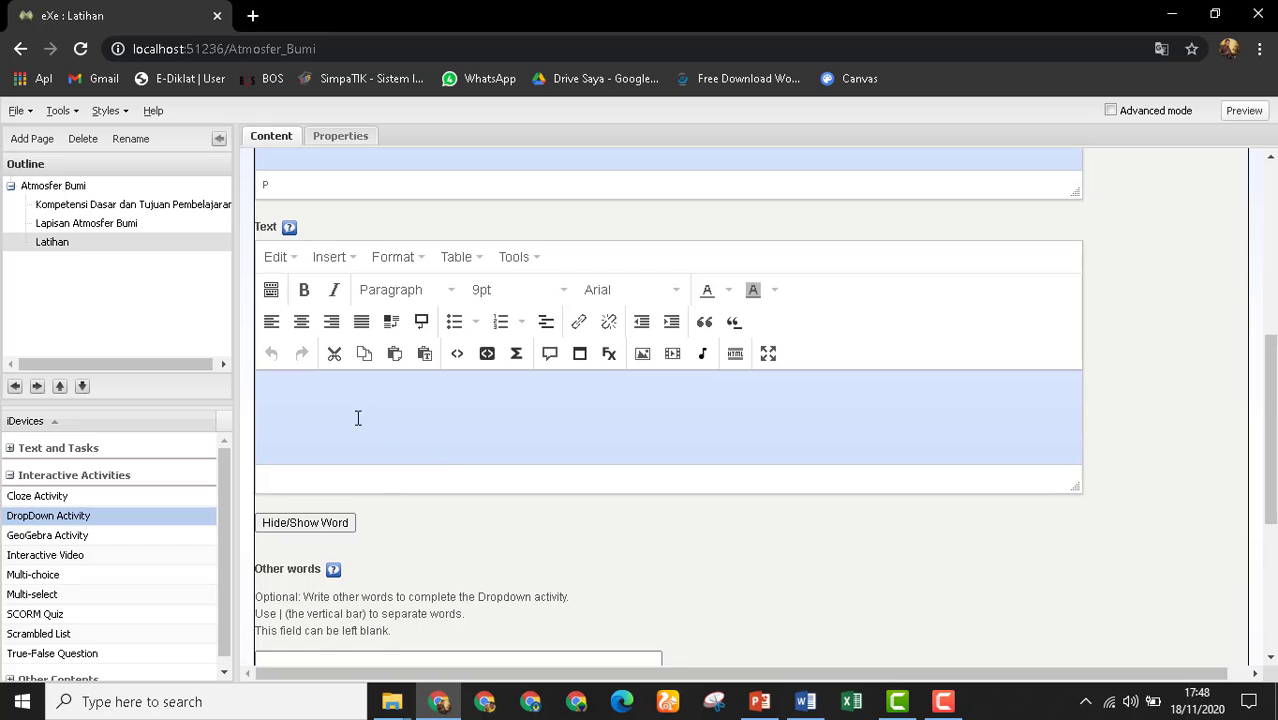
Paste the copied Stratosfer paragraphs into the dropdown activity's Text editor in full-screen view, and return to the normal view.
left_click(312, 402)
scroll(300, 290, "up", 4)
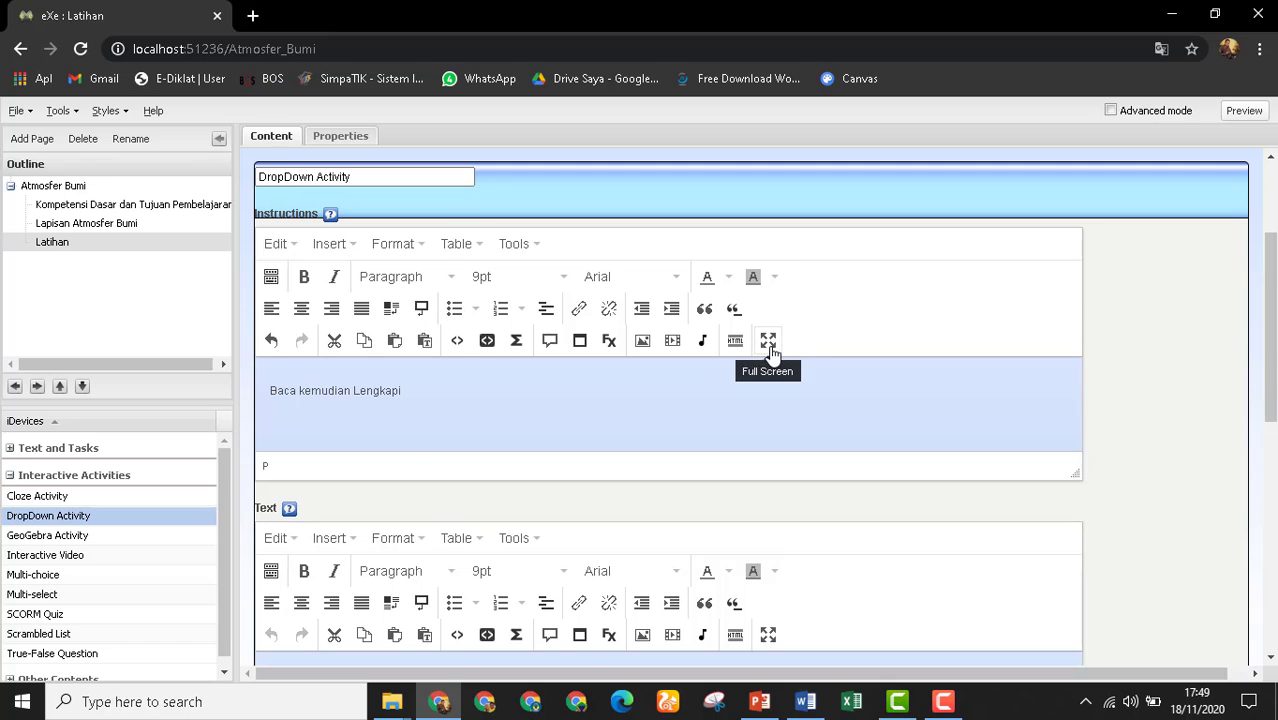
scroll(565, 397, "down", 2)
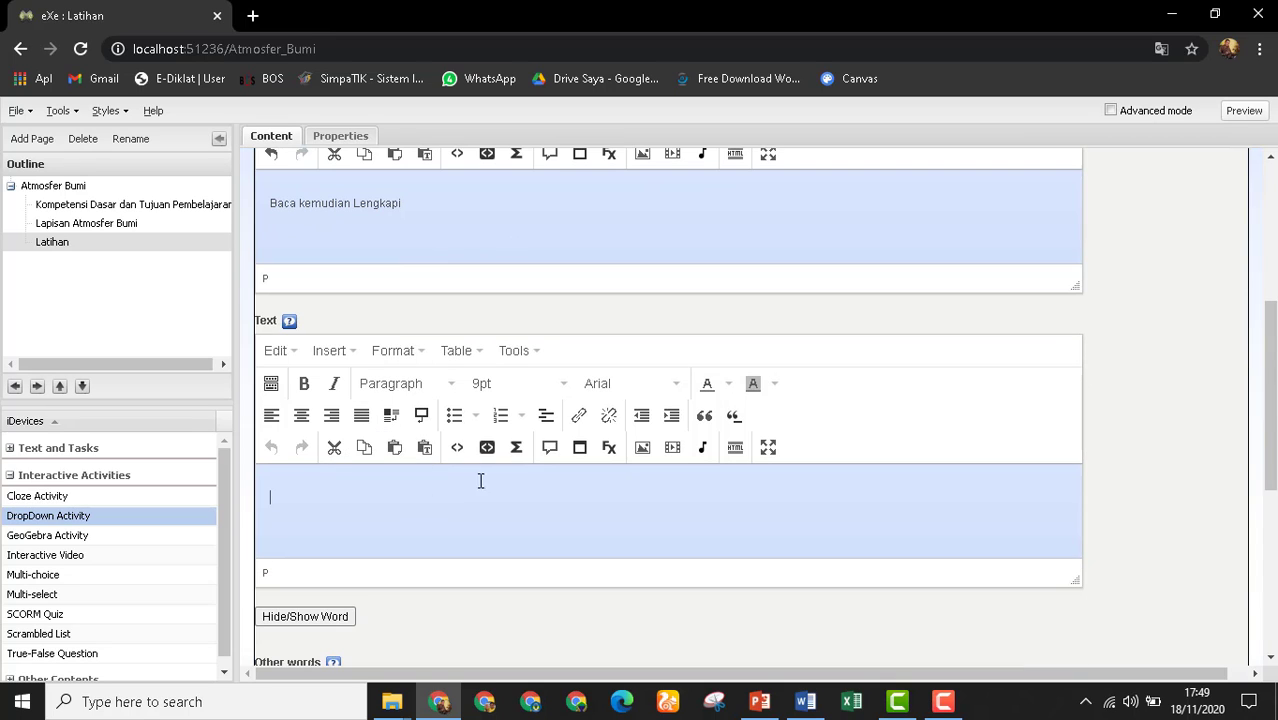
left_click(768, 447)
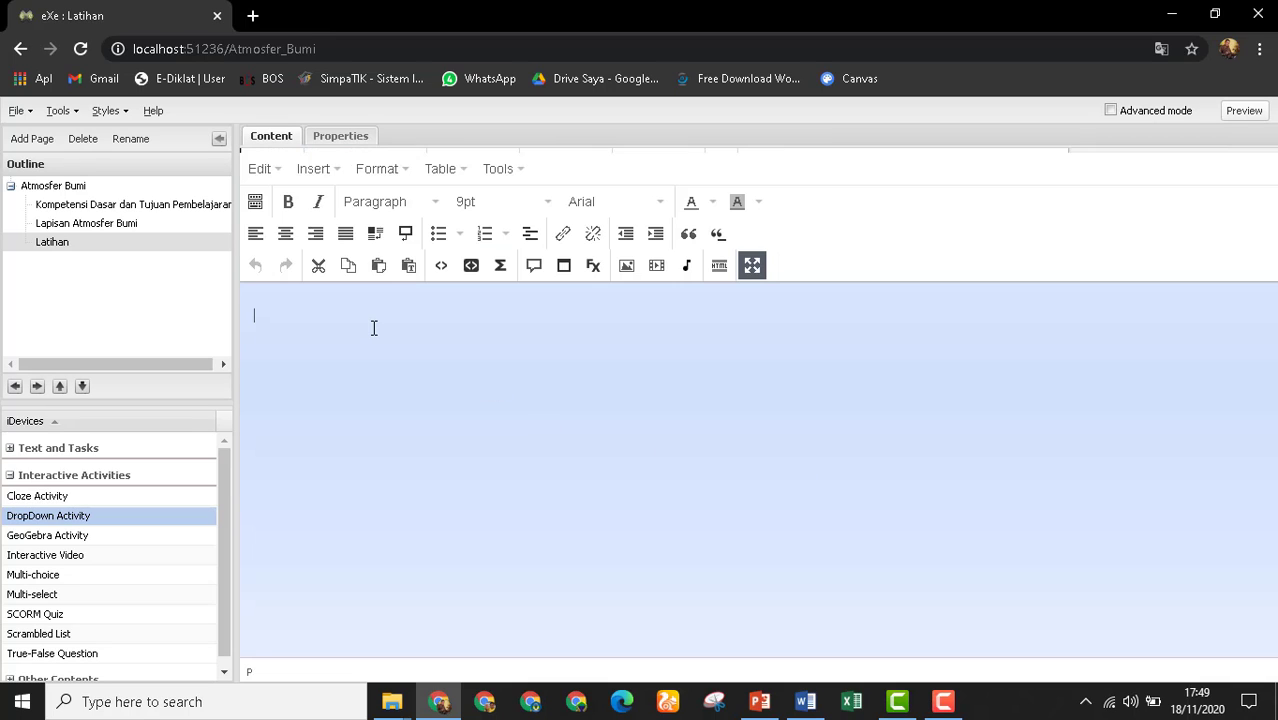
left_click(752, 265)
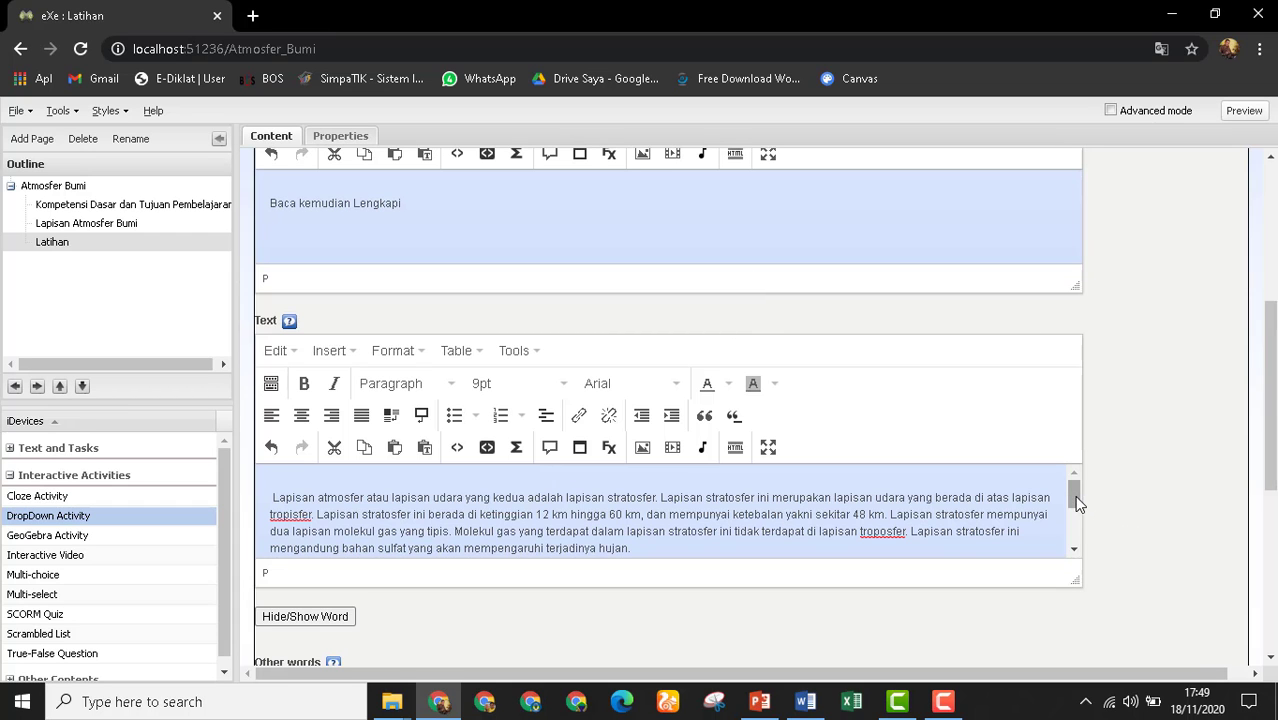
Delete the blank line between the two pasted Stratosfer paragraphs.
mouse_move(1073, 492)
left_mouse_down()
mouse_move(1073, 522)
mouse_move(1065, 486)
left_mouse_up()
scroll(984, 537, "down", 2)
scroll(1214, 490, "down", 2)
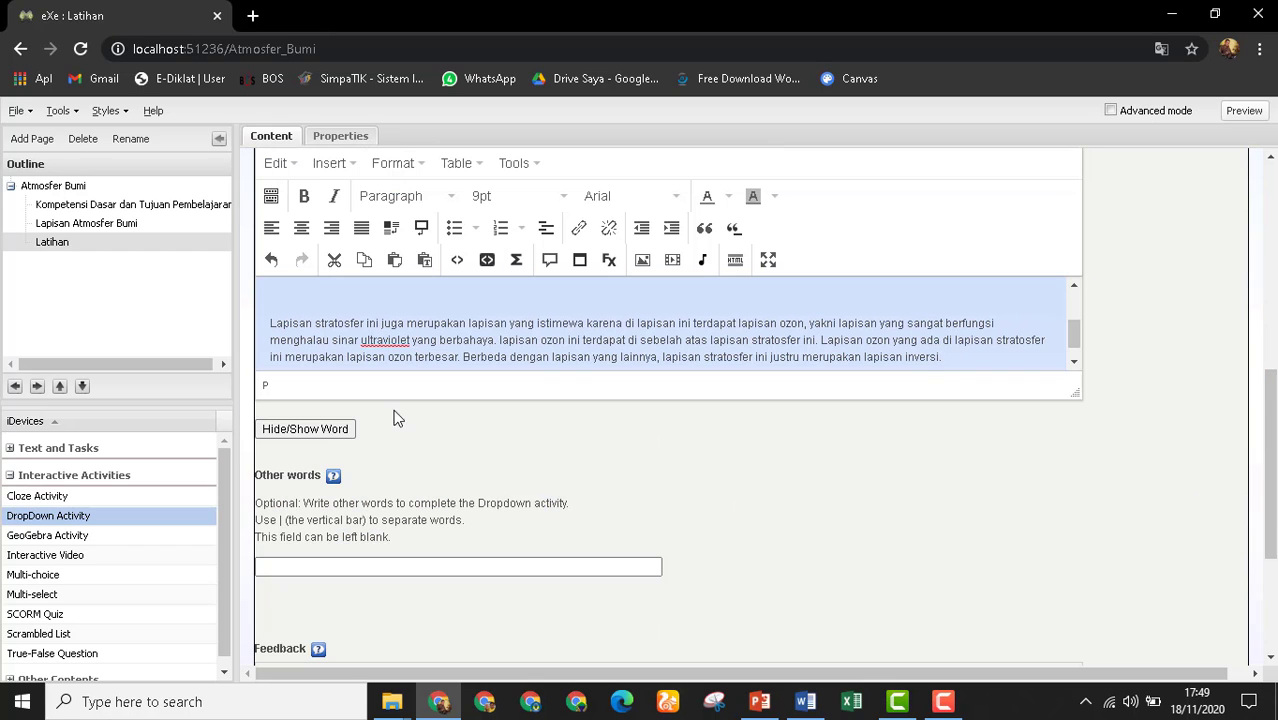
left_click(332, 292)
scroll(332, 292, "down", 1)
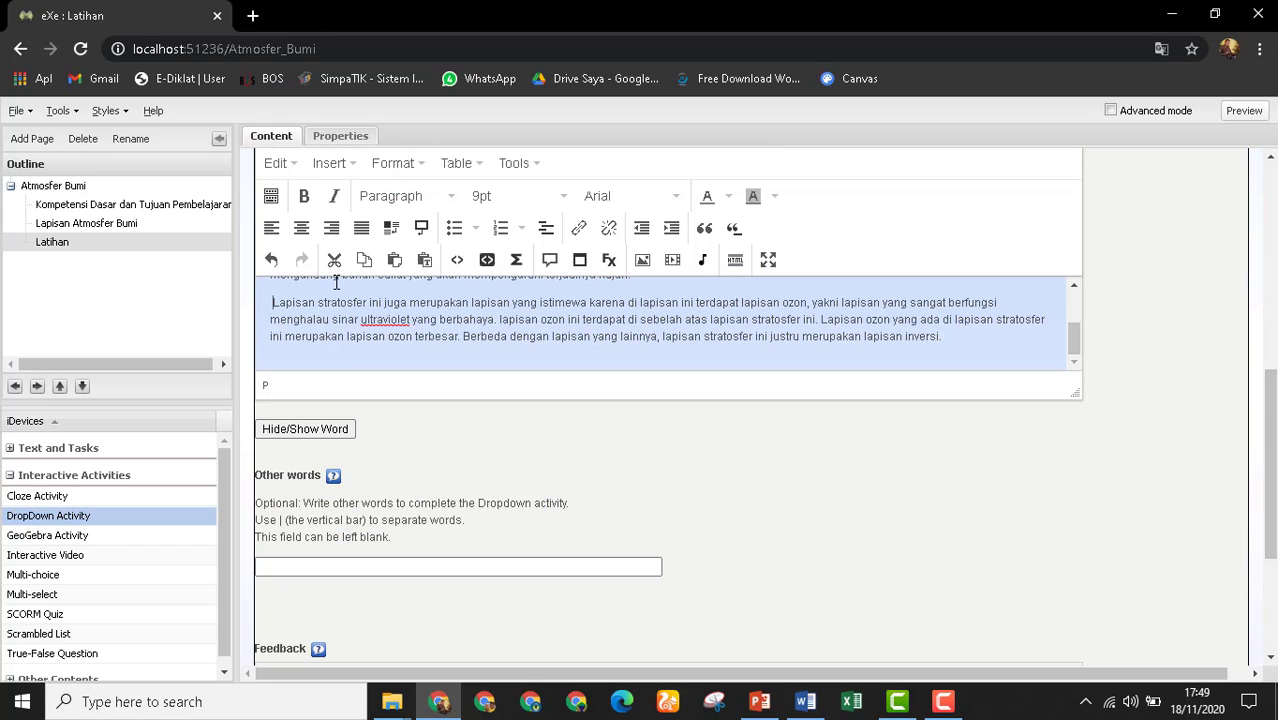
Hide the first "stratosfer", the thickness "48" and the altitude "60" as dropdown gaps in the first paragraph.
scroll(351, 350, "up", 3)
left_click(295, 293)
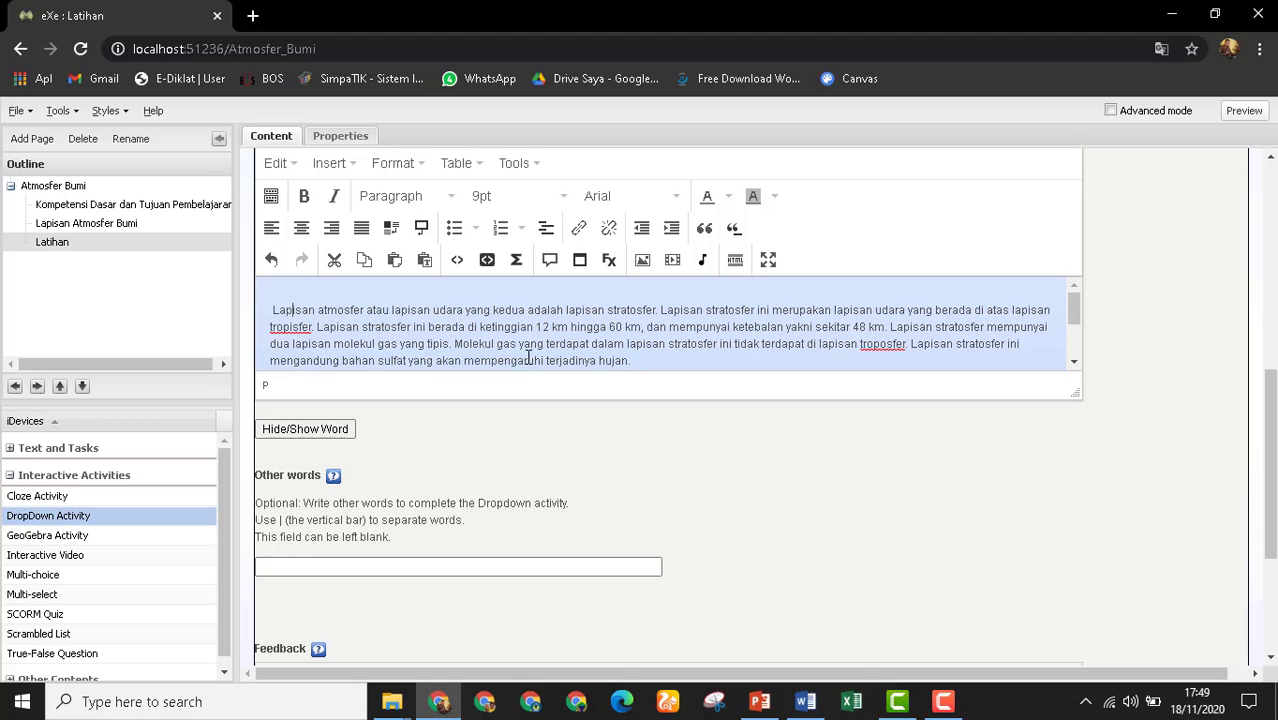
double_click(628, 310)
left_click(320, 429)
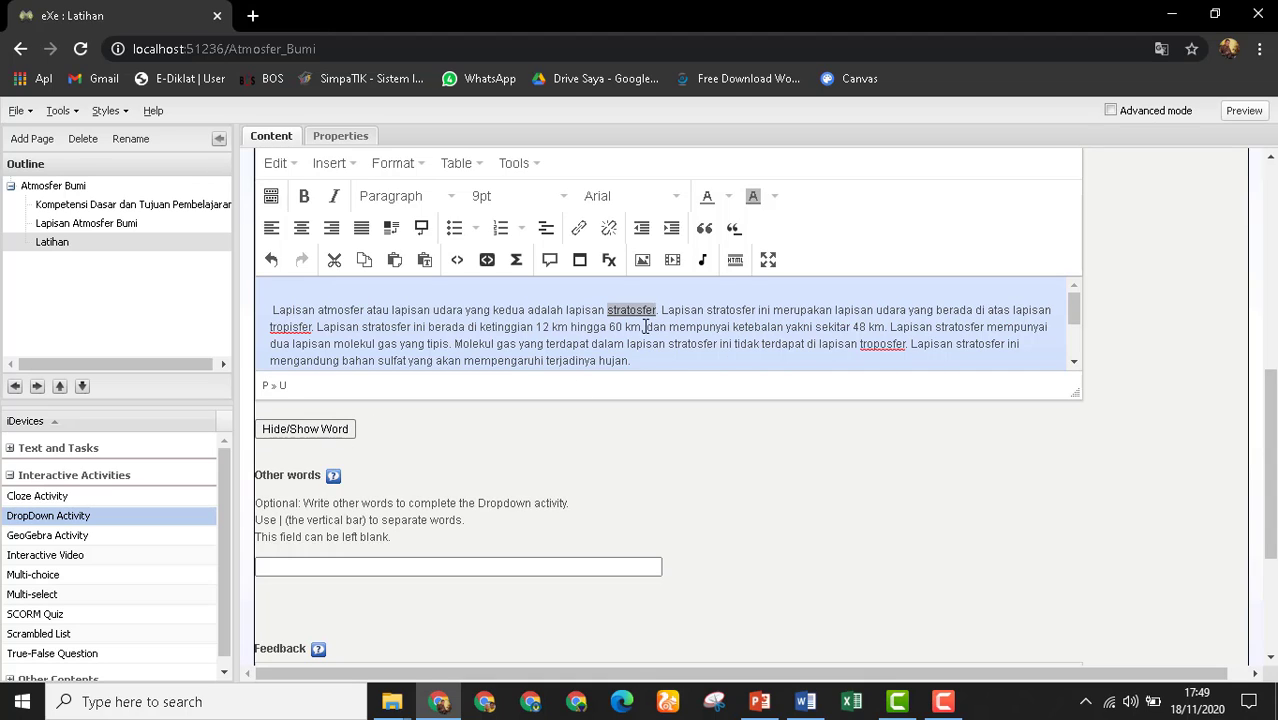
double_click(858, 327)
left_click(308, 431)
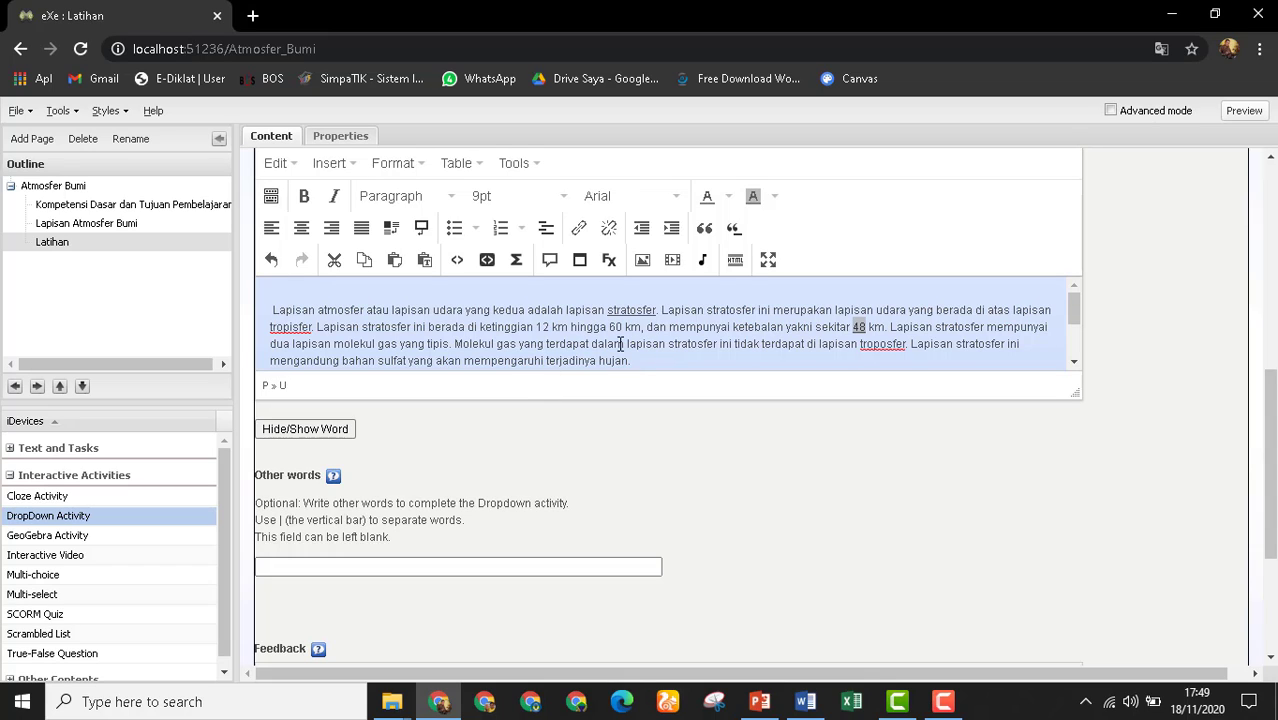
left_click_drag(618, 327, 609, 327)
left_click(357, 430)
Correct "tropisfer" to "troposfer" in the first paragraph and hide that word as a dropdown gap.
left_click(295, 327)
key("BackSpace")
type("o")
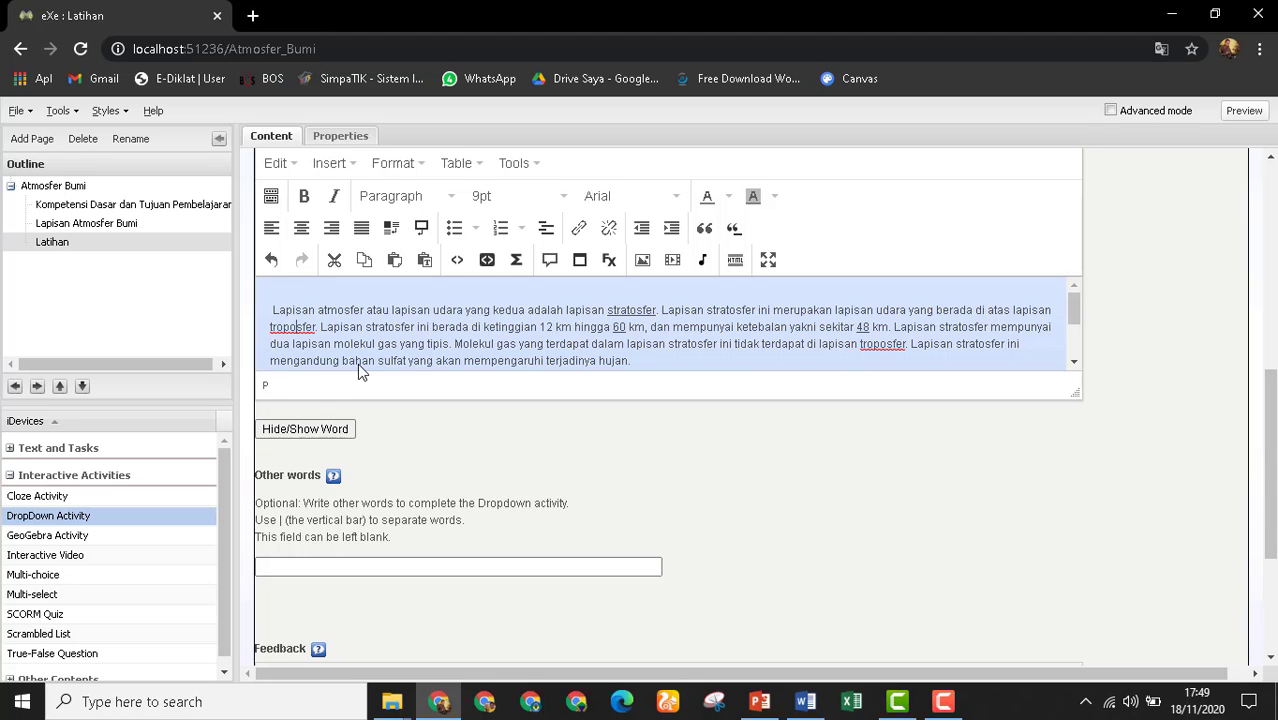
double_click(313, 327)
left_click(320, 430)
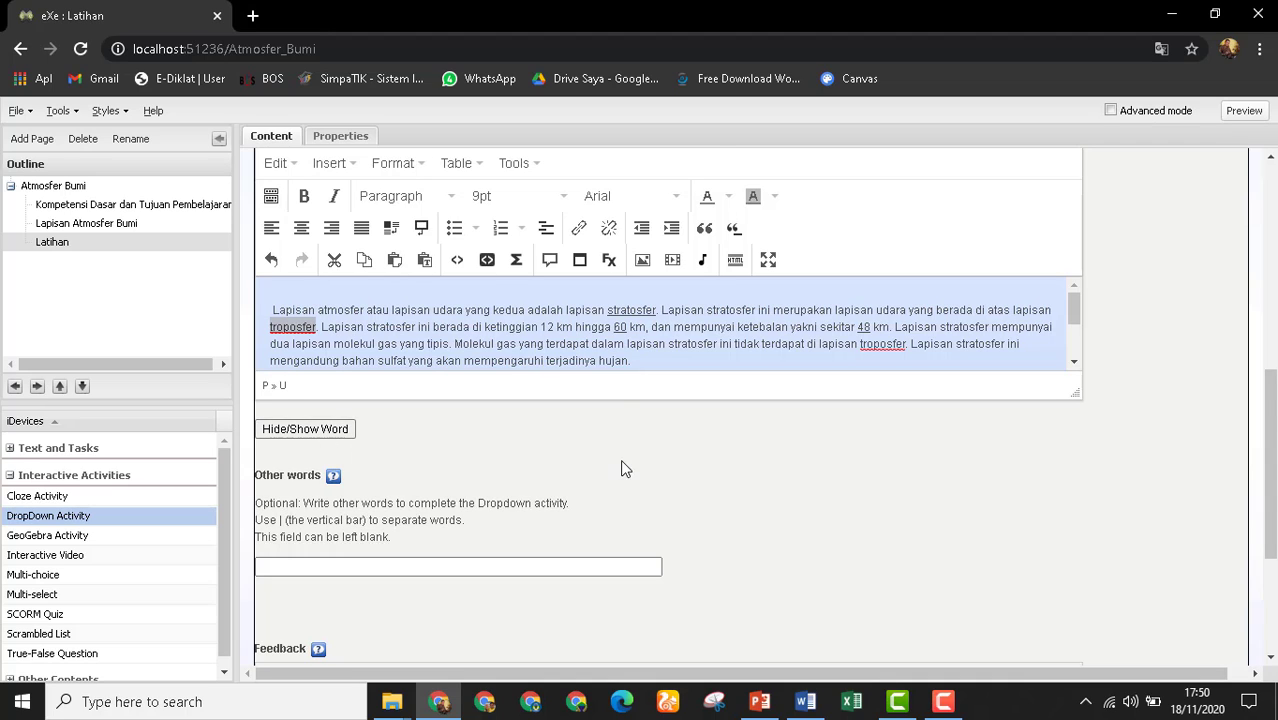
Enter "mesosfer" as the other word offered in the dropdown activity.
scroll(621, 465, "down", 1)
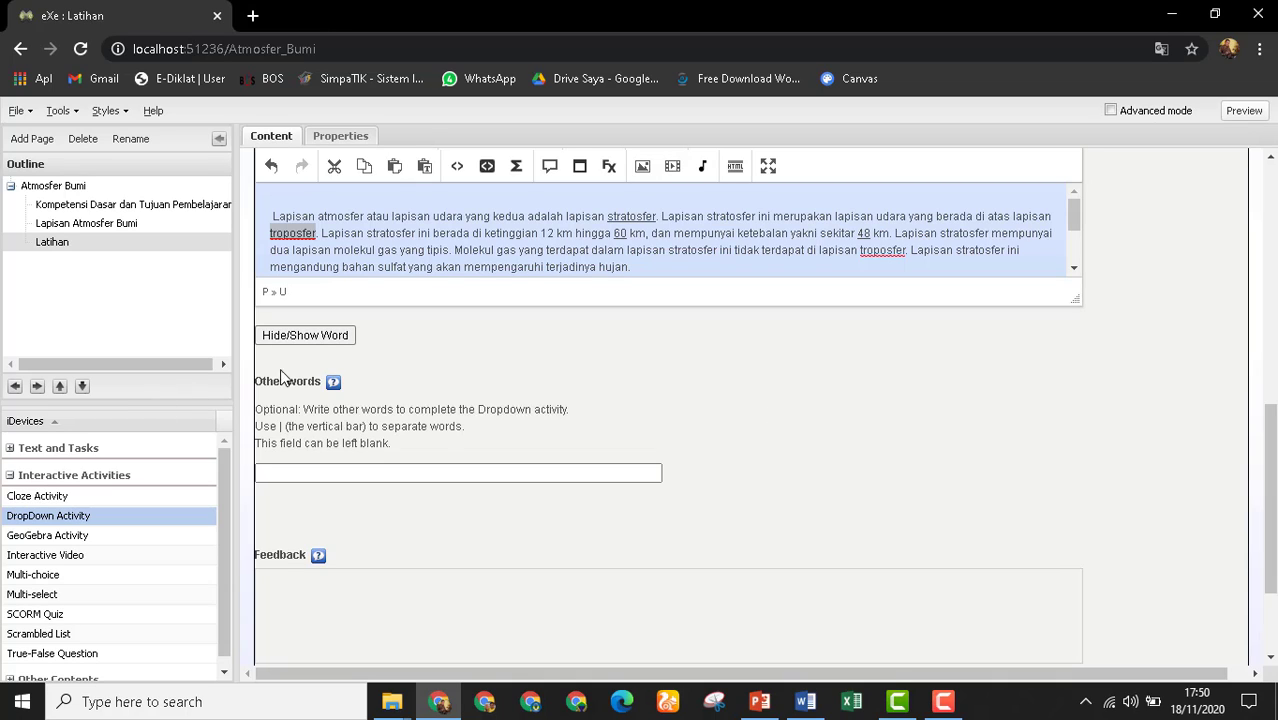
left_click(384, 476)
left_click(389, 473)
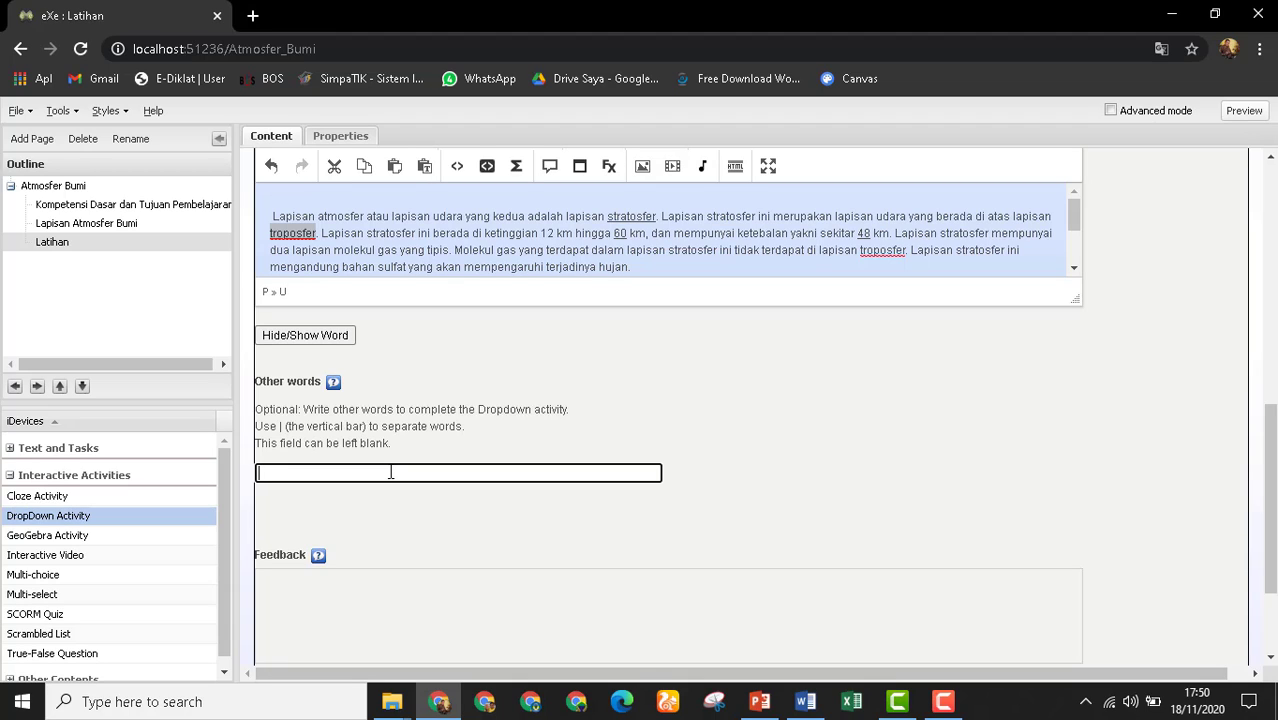
type("mes")
type("eso")
Open the feedback editor, review the dropdown activity's text and other words, and save the activity with the feedback left empty.
scroll(551, 390, "down", 3)
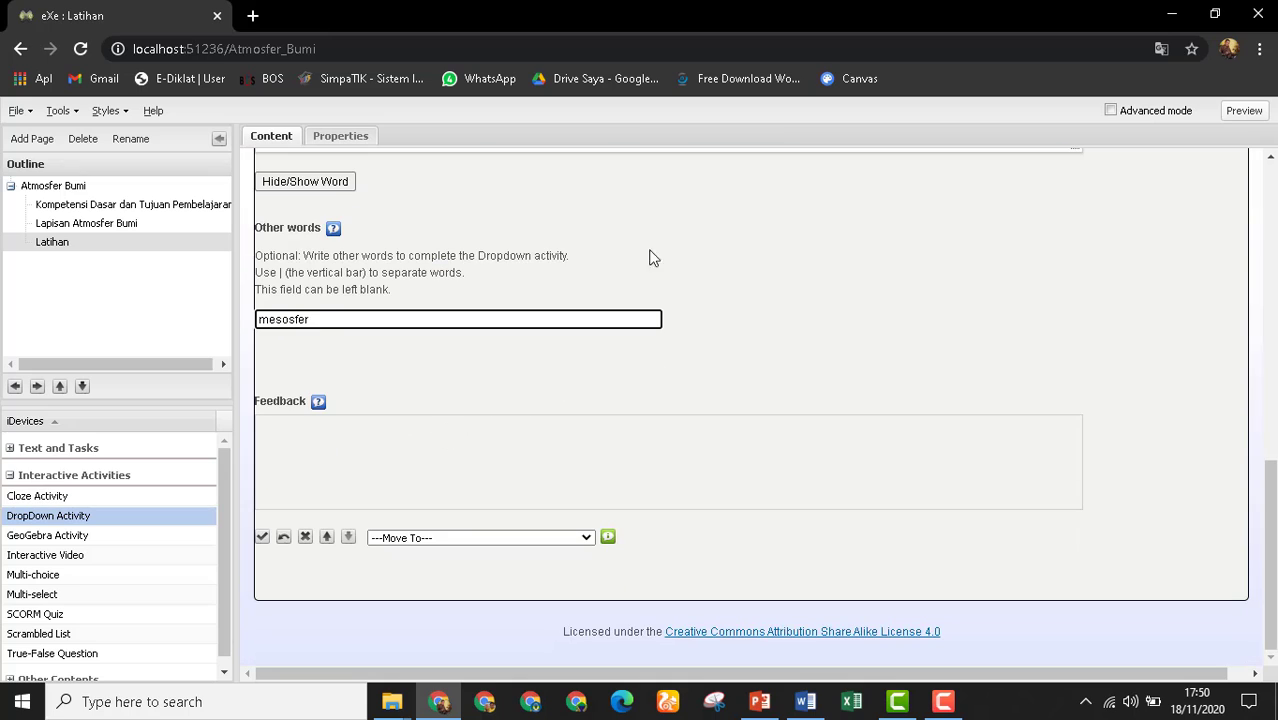
left_click(286, 436)
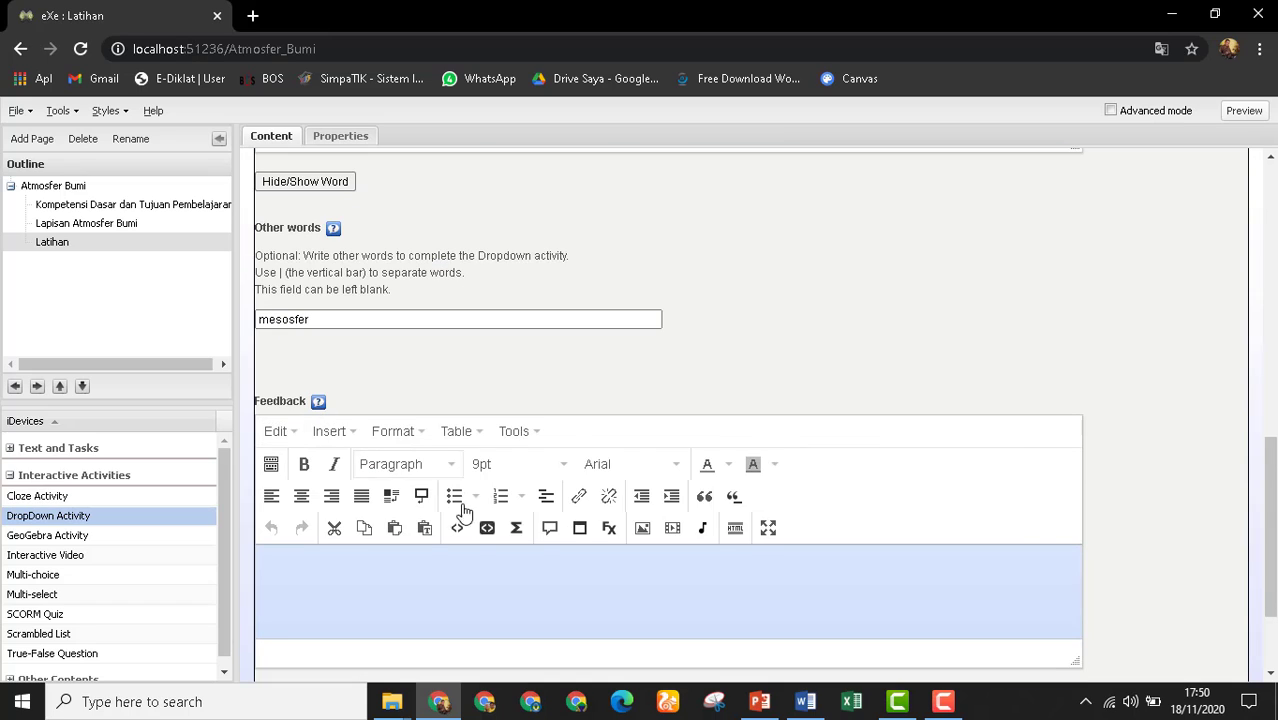
scroll(406, 524, "down", 1)
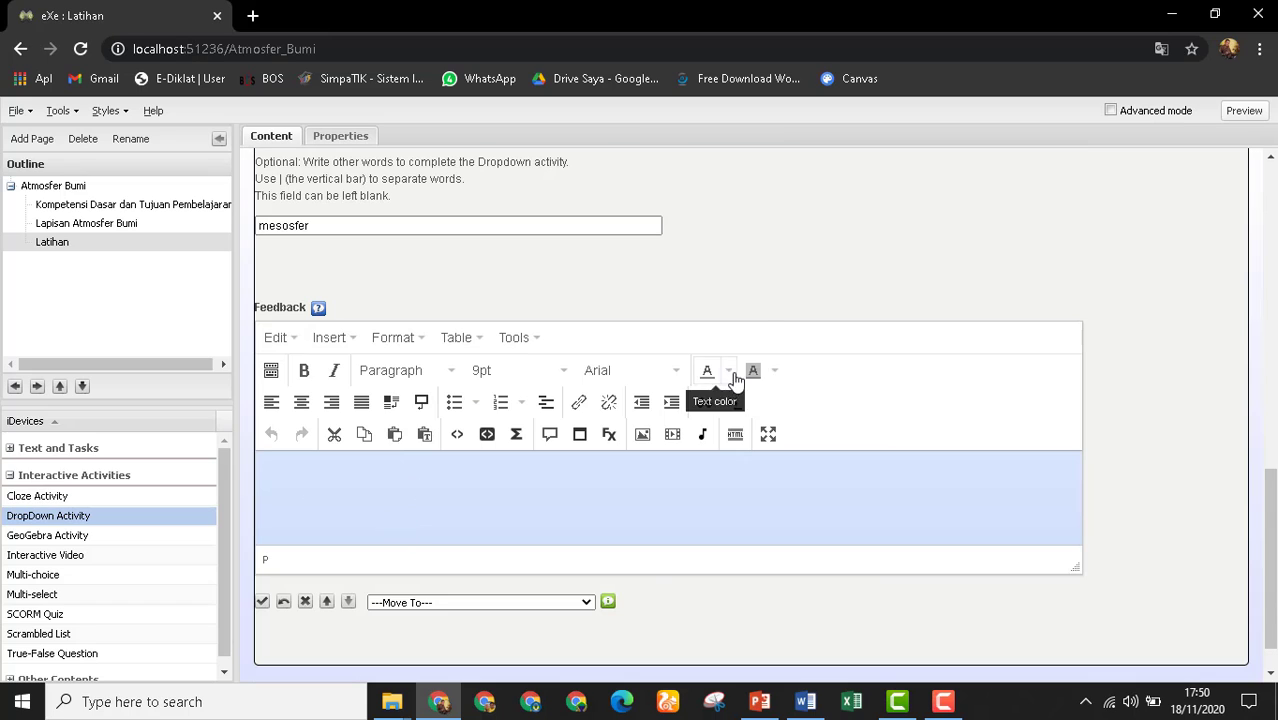
scroll(733, 305, "up", 2)
scroll(760, 350, "up", 2)
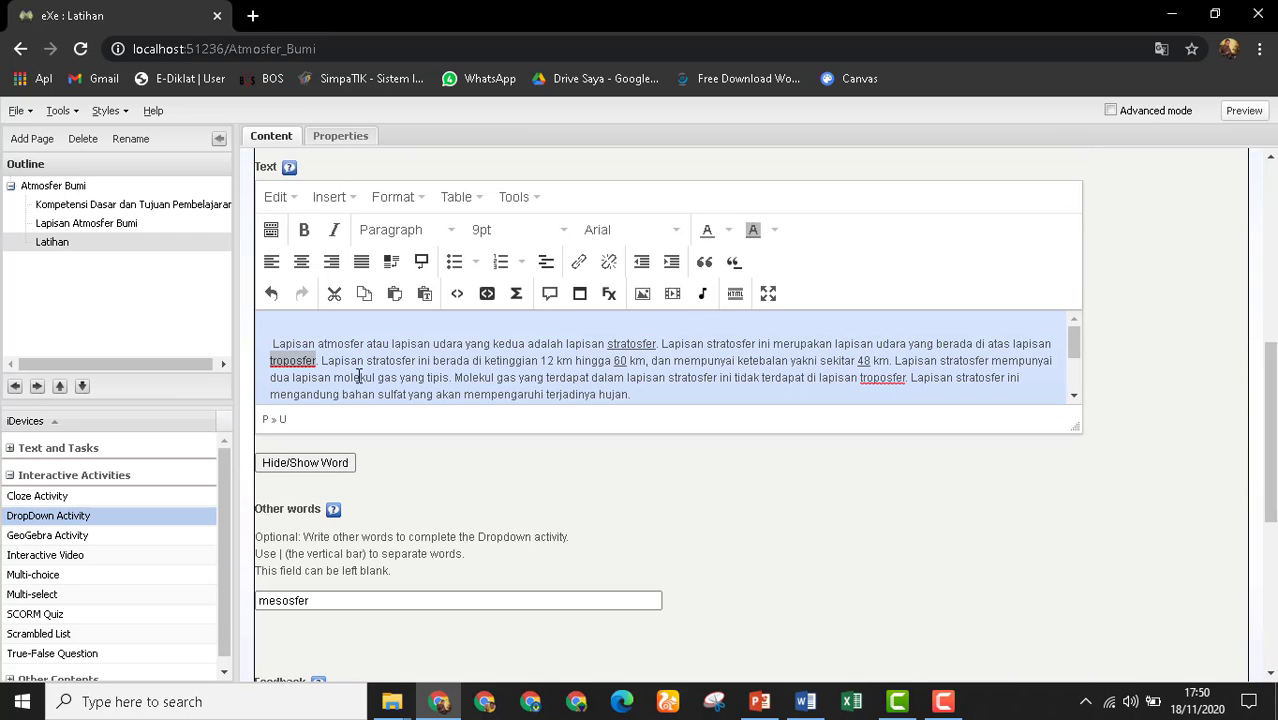
scroll(467, 369, "down", 4)
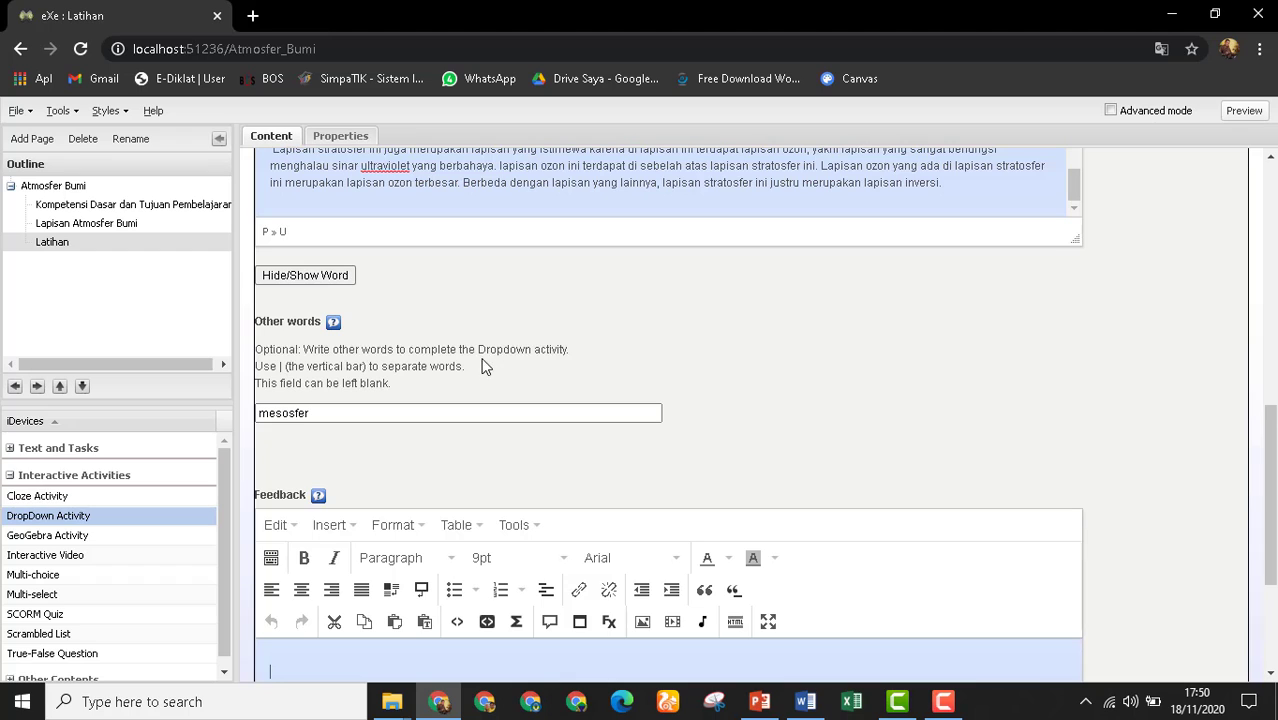
scroll(556, 316, "up", 1)
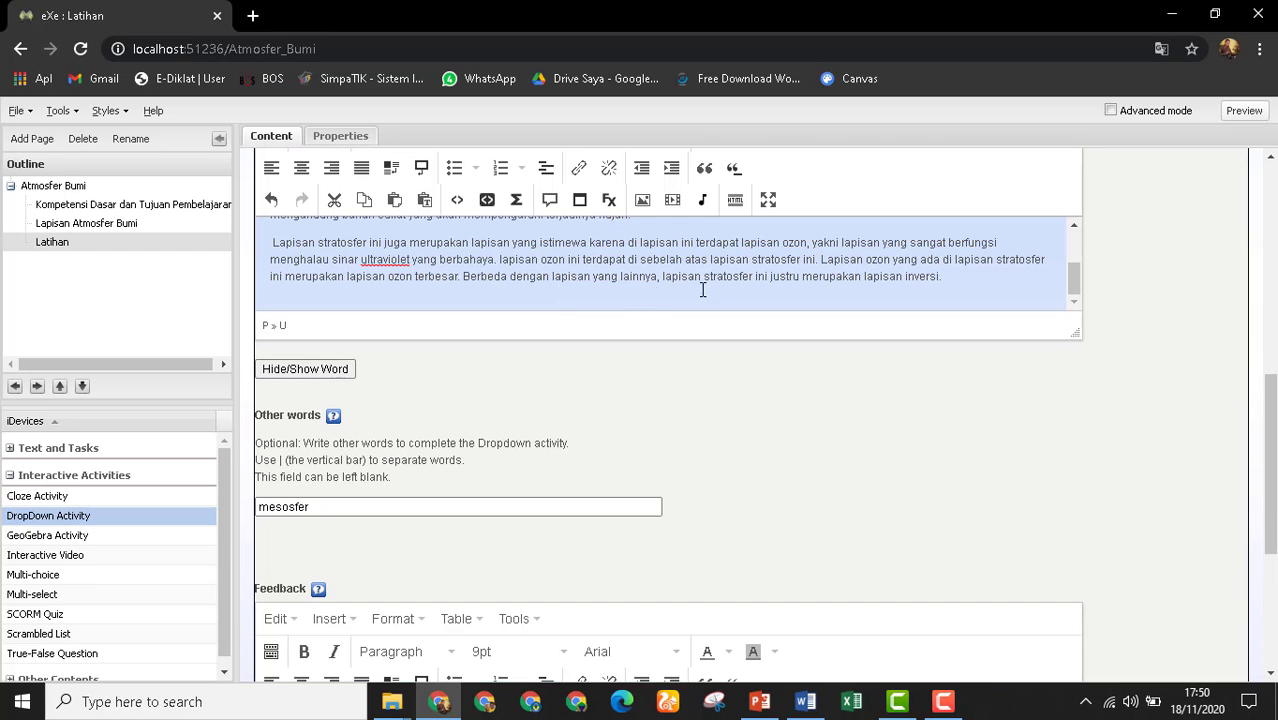
scroll(579, 272, "up", 2)
scroll(579, 272, "down", 4)
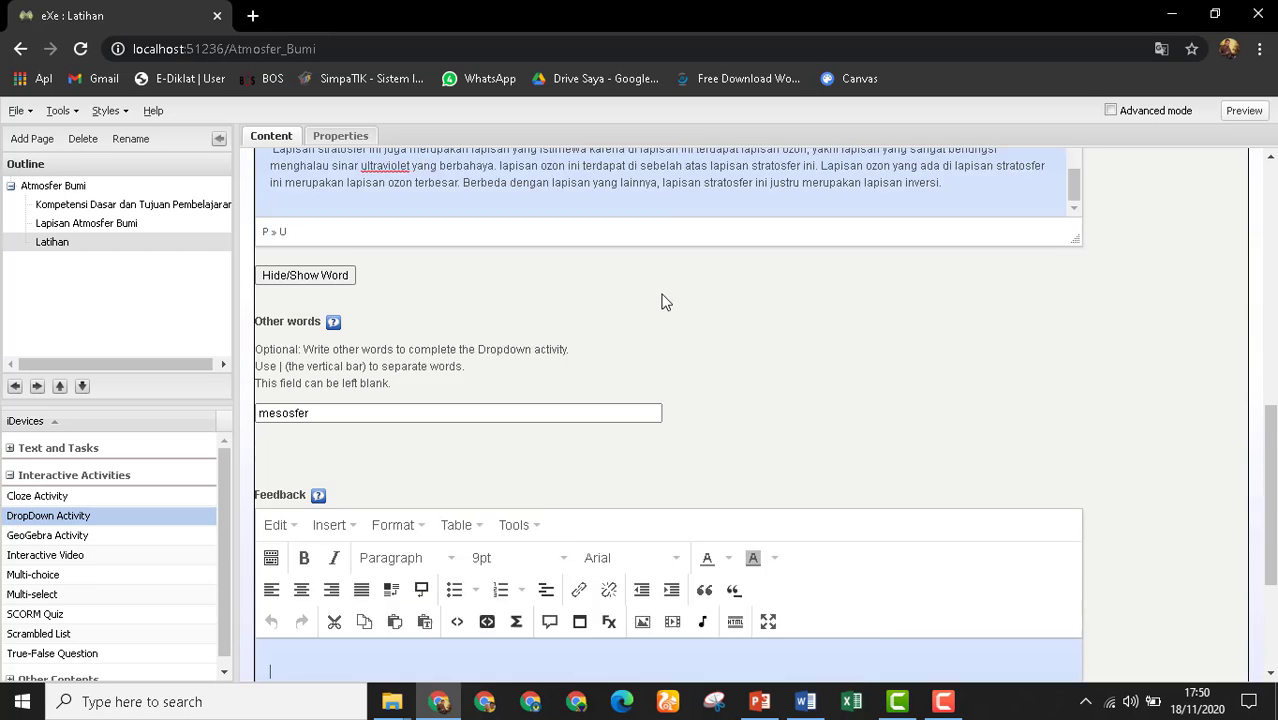
scroll(800, 289, "down", 2)
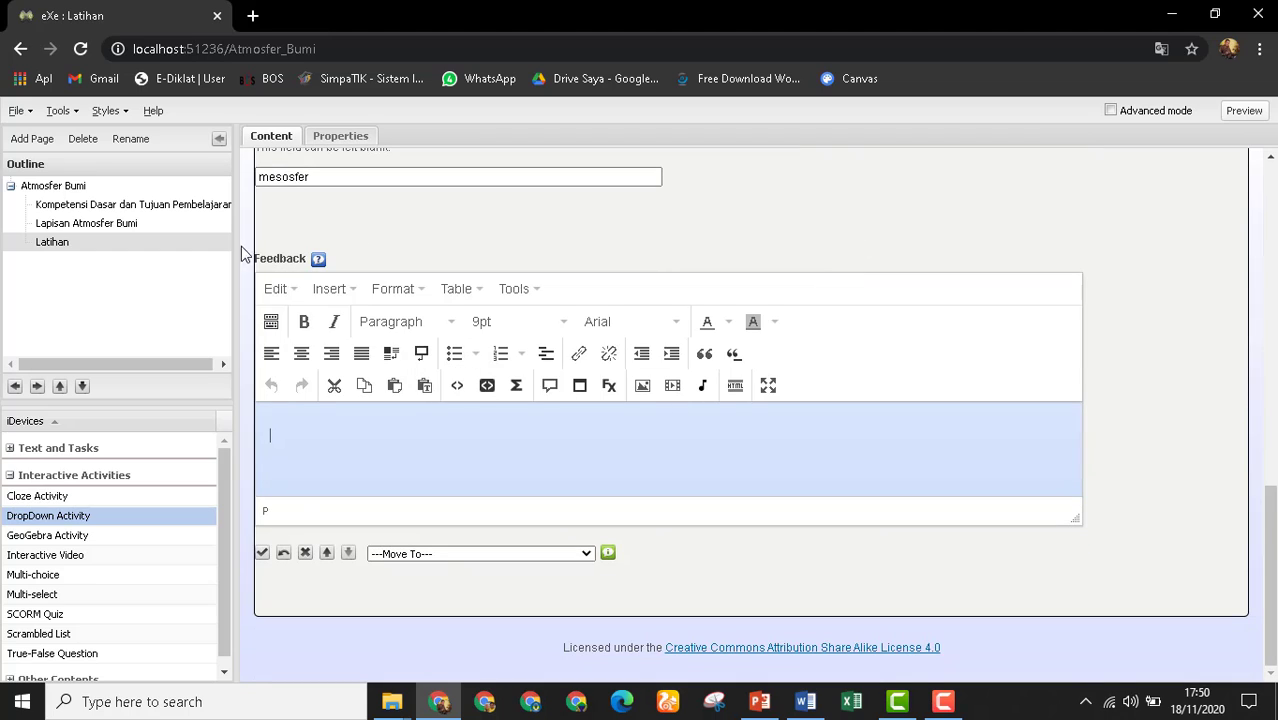
left_click(261, 553)
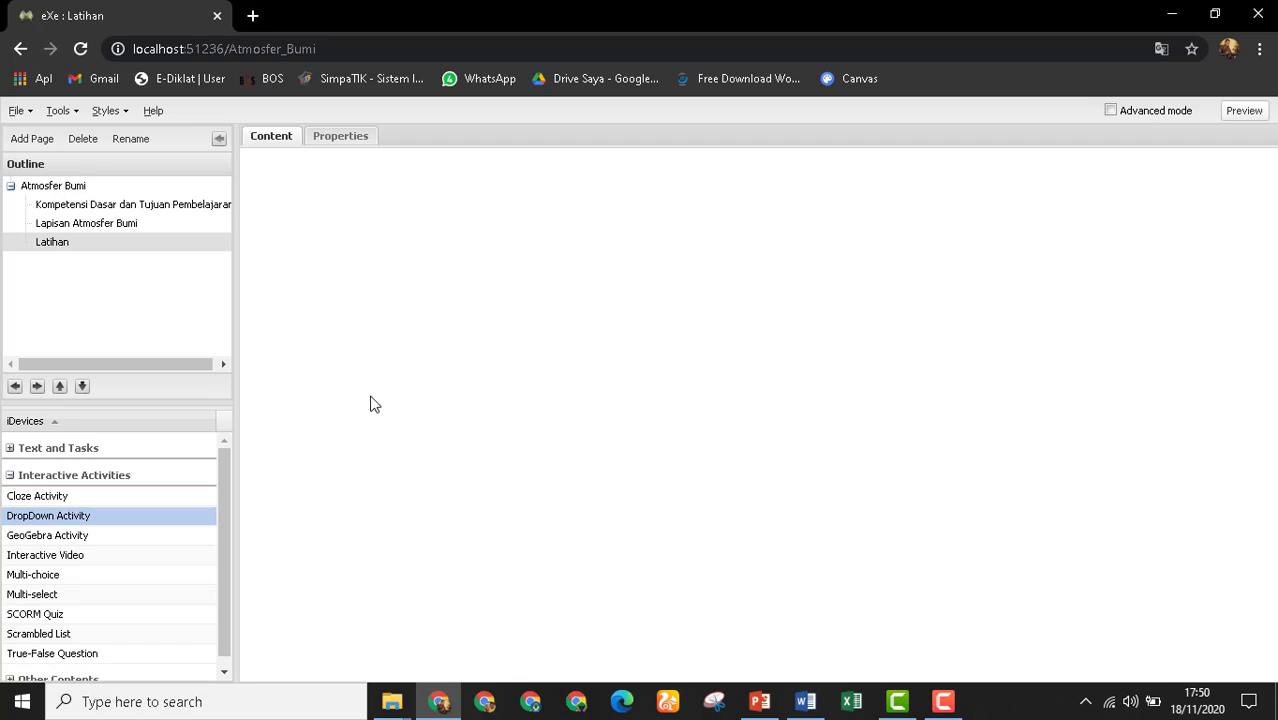
Test the saved dropdown activity by filling its stratosfer, 60, 48 and troposfer gaps with "60", "48", "mesosfer" and "troposfer", and check the answers.
scroll(405, 458, "down", 2)
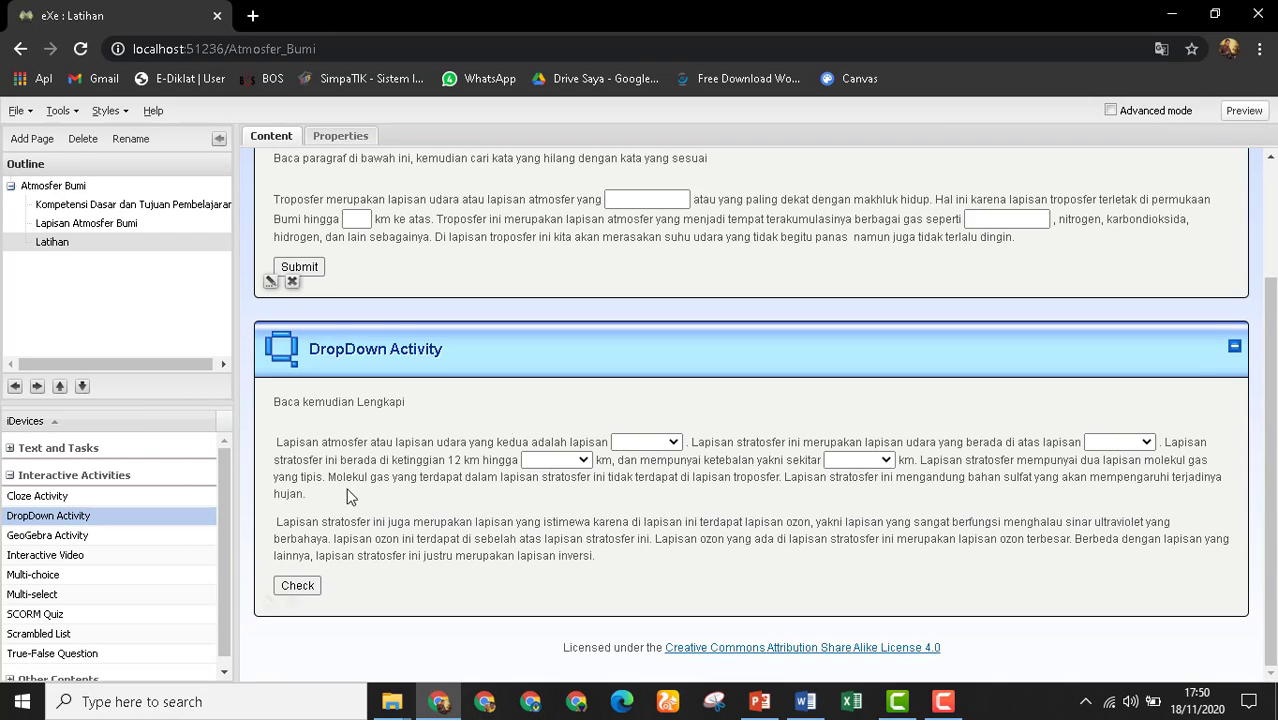
left_click(670, 442)
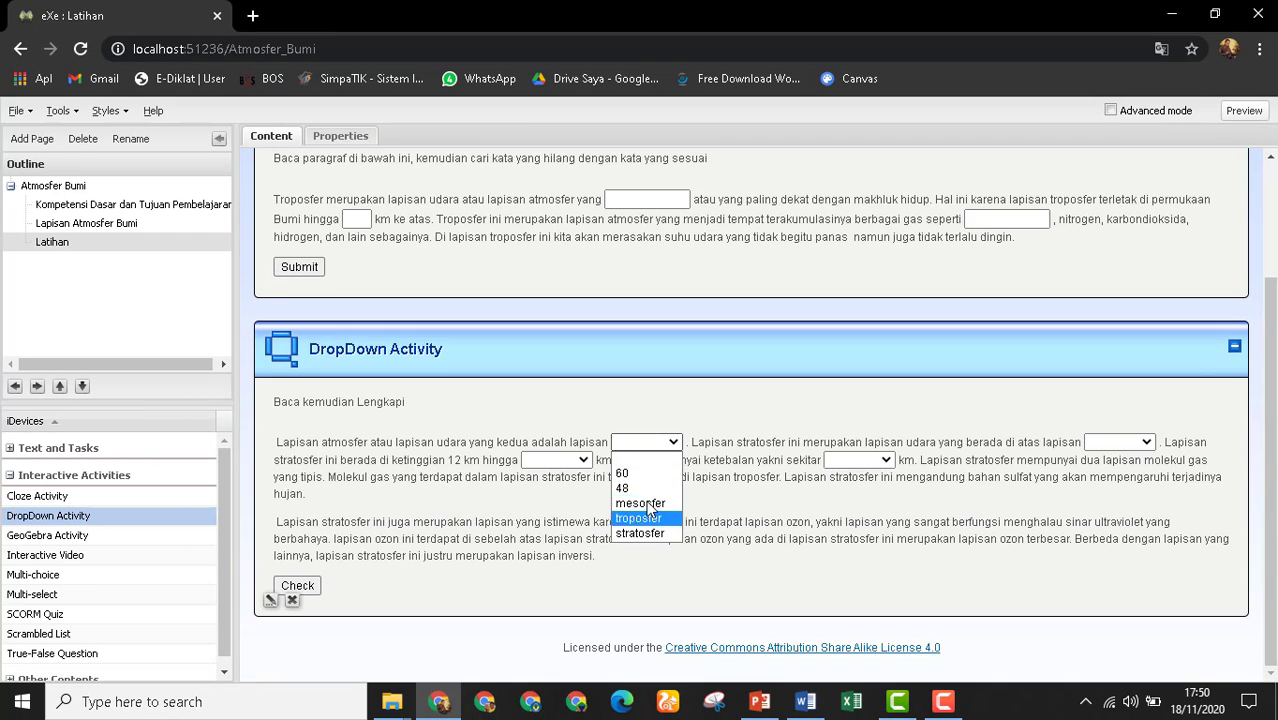
left_click(642, 473)
left_click(584, 460)
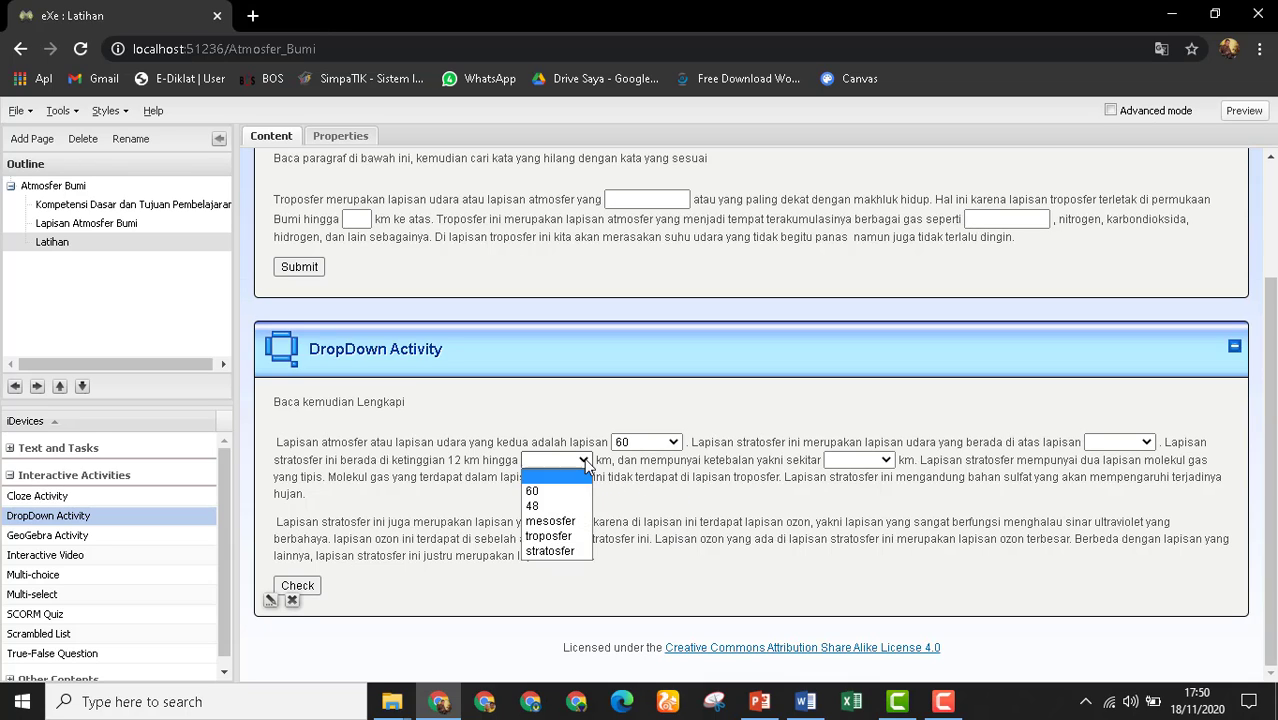
left_click(555, 503)
left_click(886, 461)
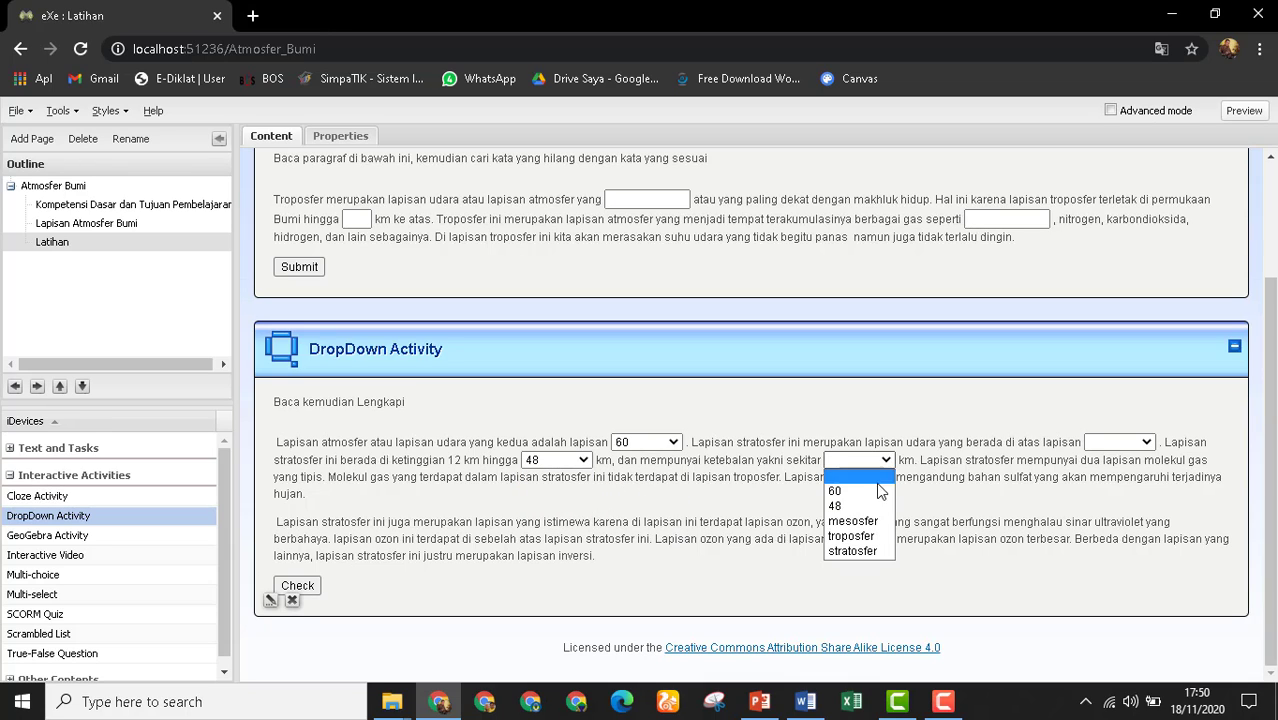
left_click(860, 515)
left_click(1146, 443)
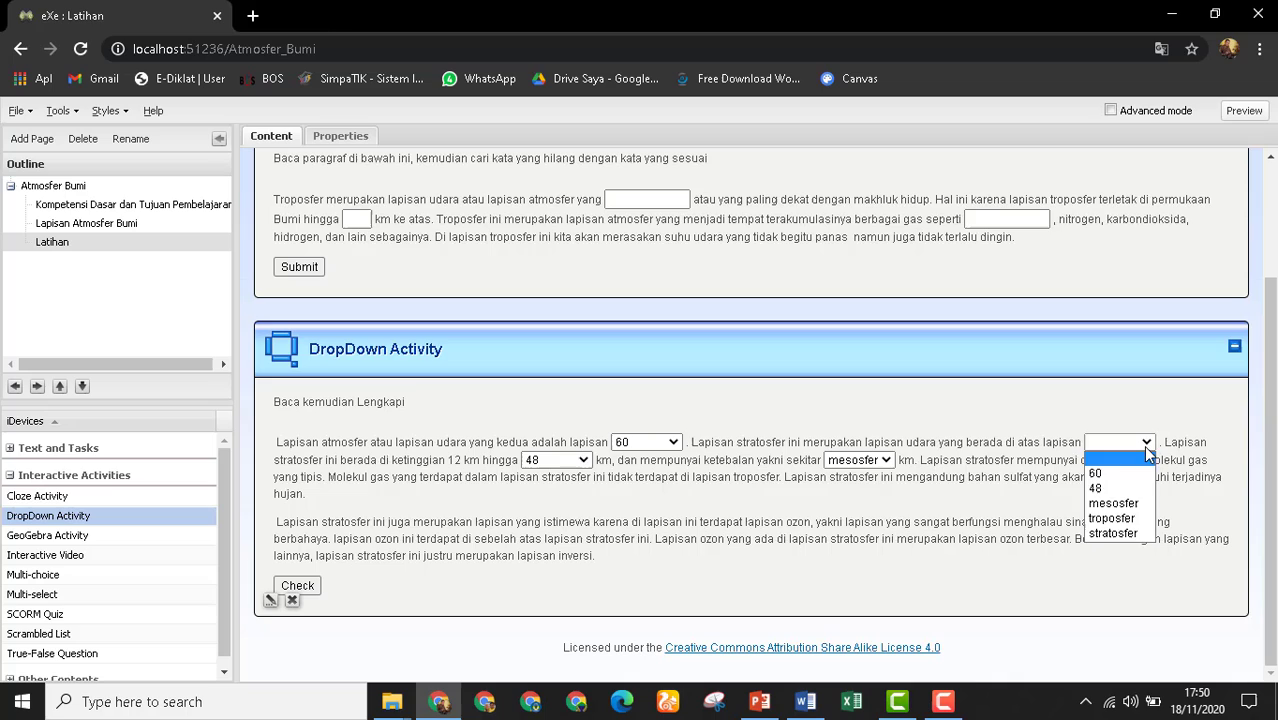
left_click(1112, 518)
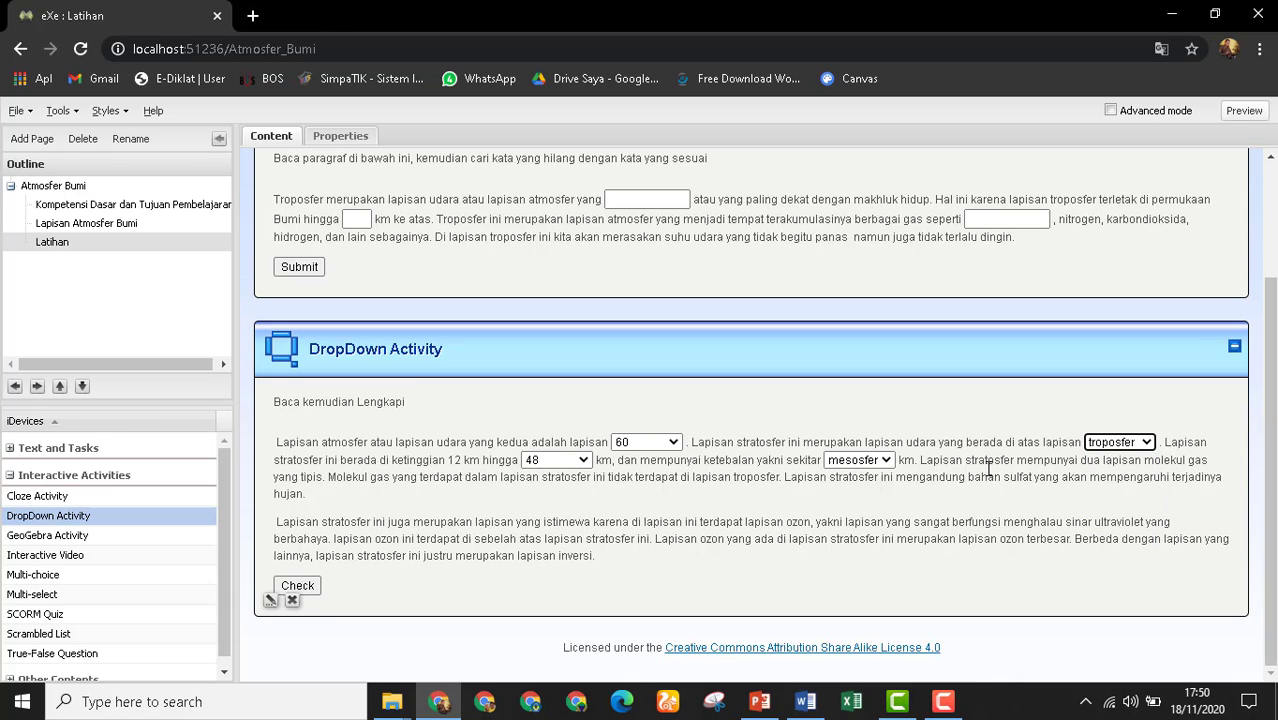
left_click(292, 587)
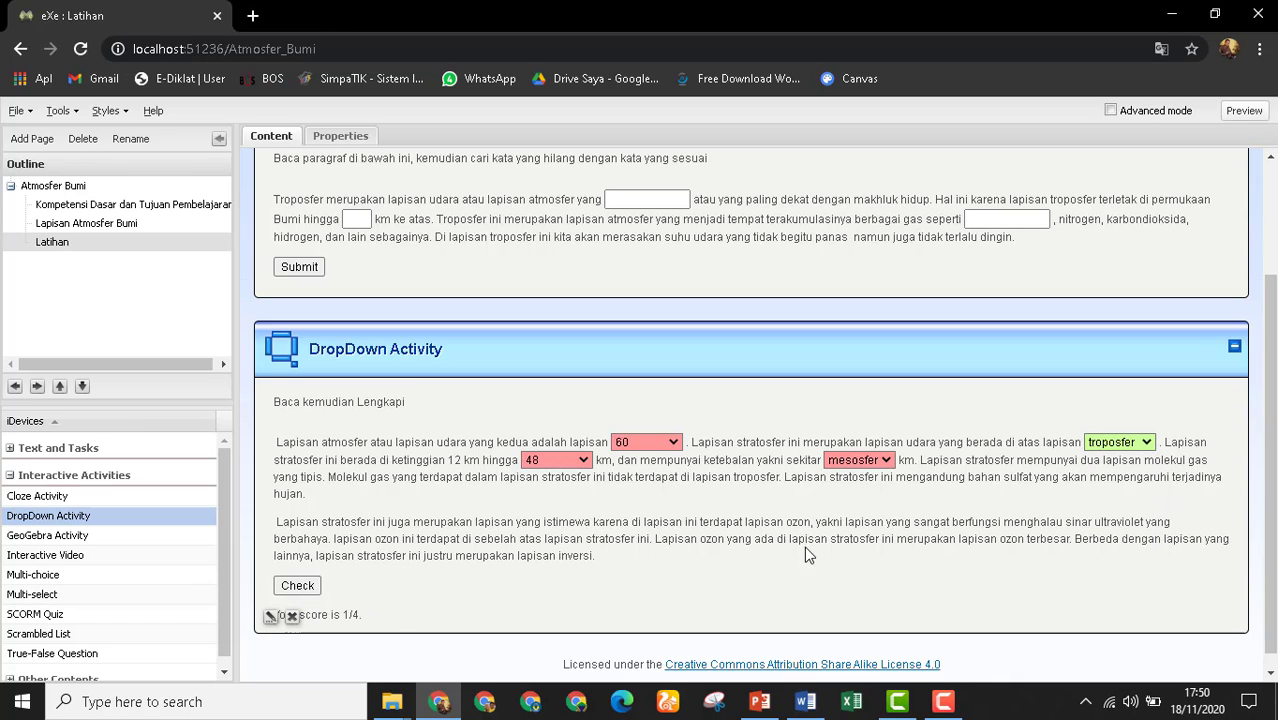
Preview the project's Latihan page and submit "ccvcxvxc", "12" and "2121" as the cloze activity's answers.
left_click(1244, 110)
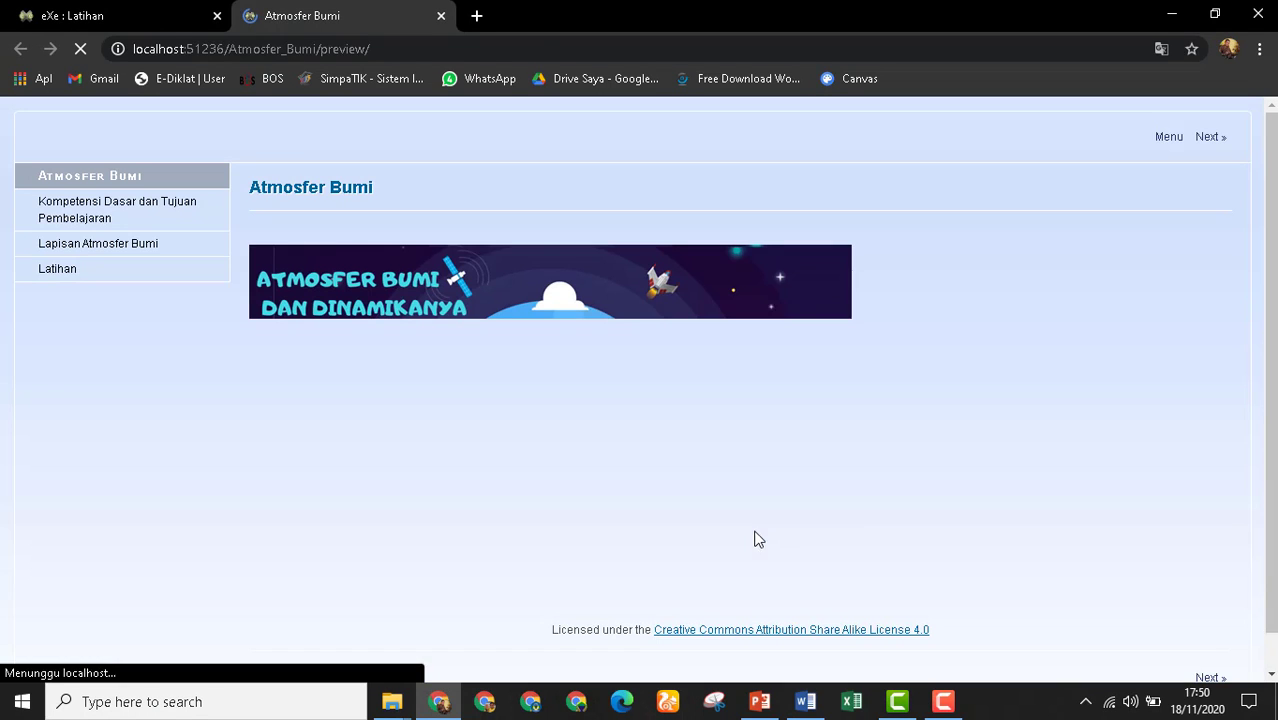
left_click(62, 272)
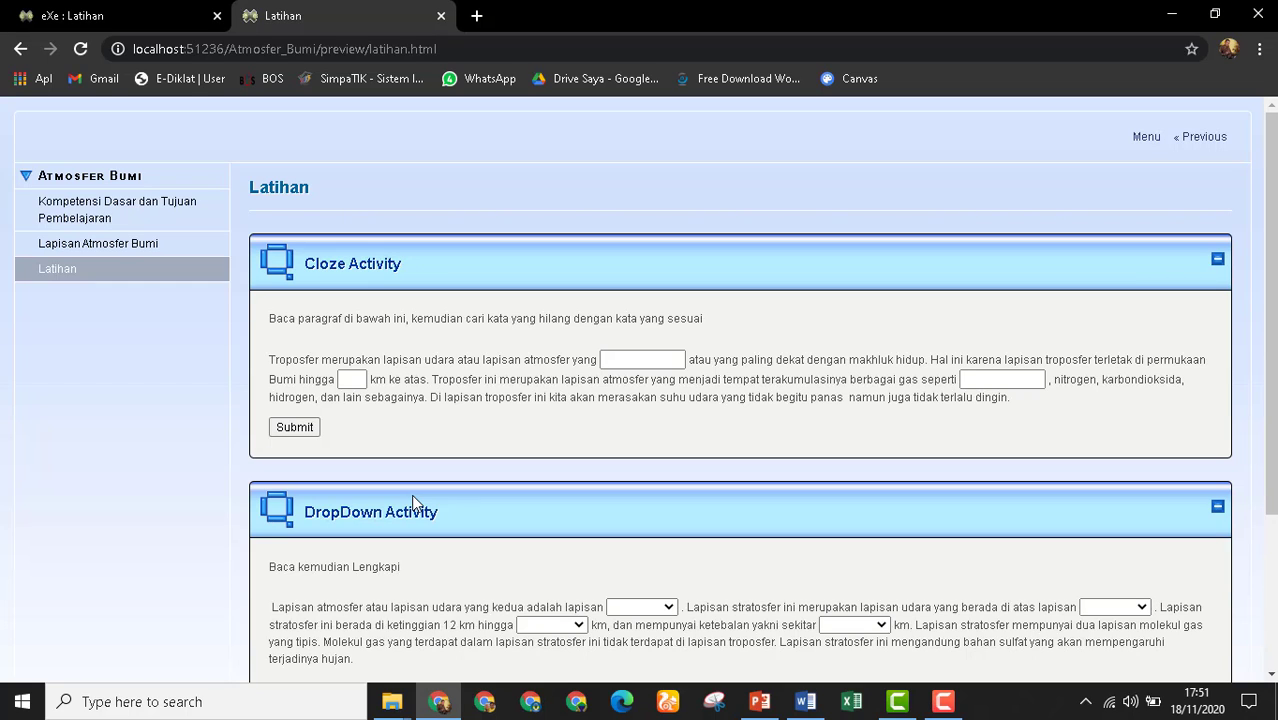
left_click(637, 363)
type("ccvcxxxc")
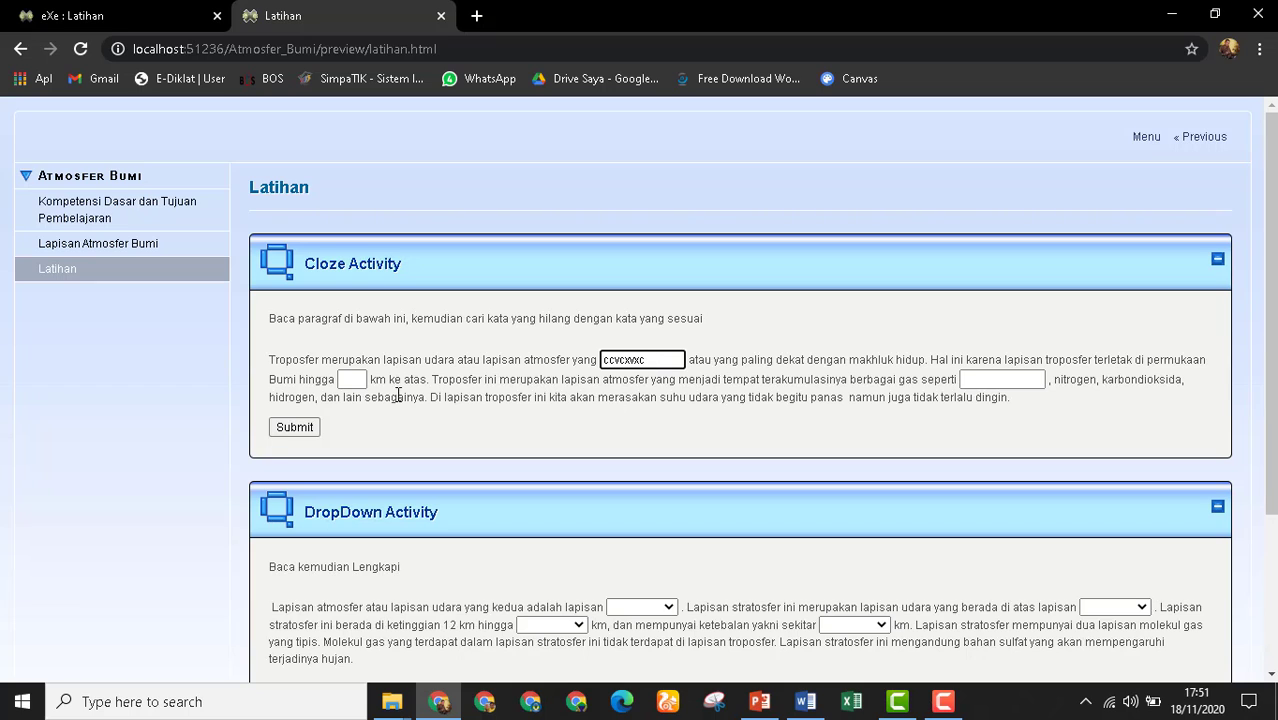
left_click(352, 381)
type("12")
left_click(981, 378)
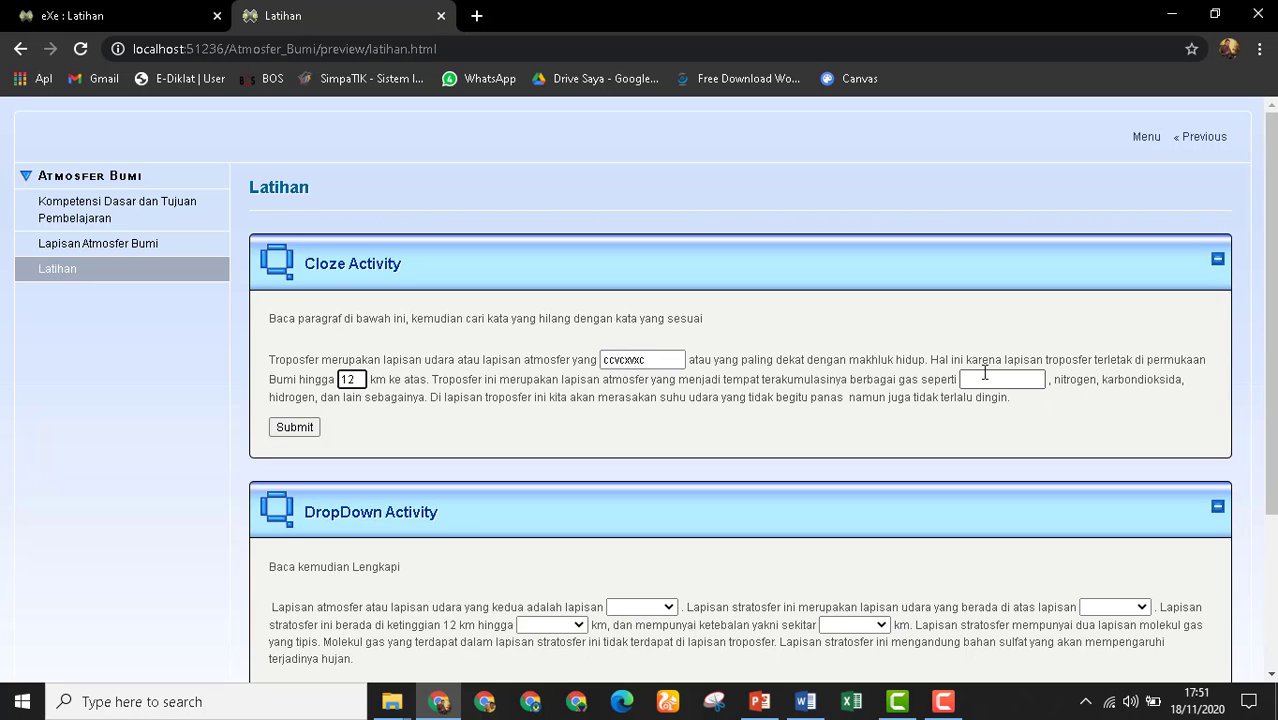
type("2121")
left_click(308, 427)
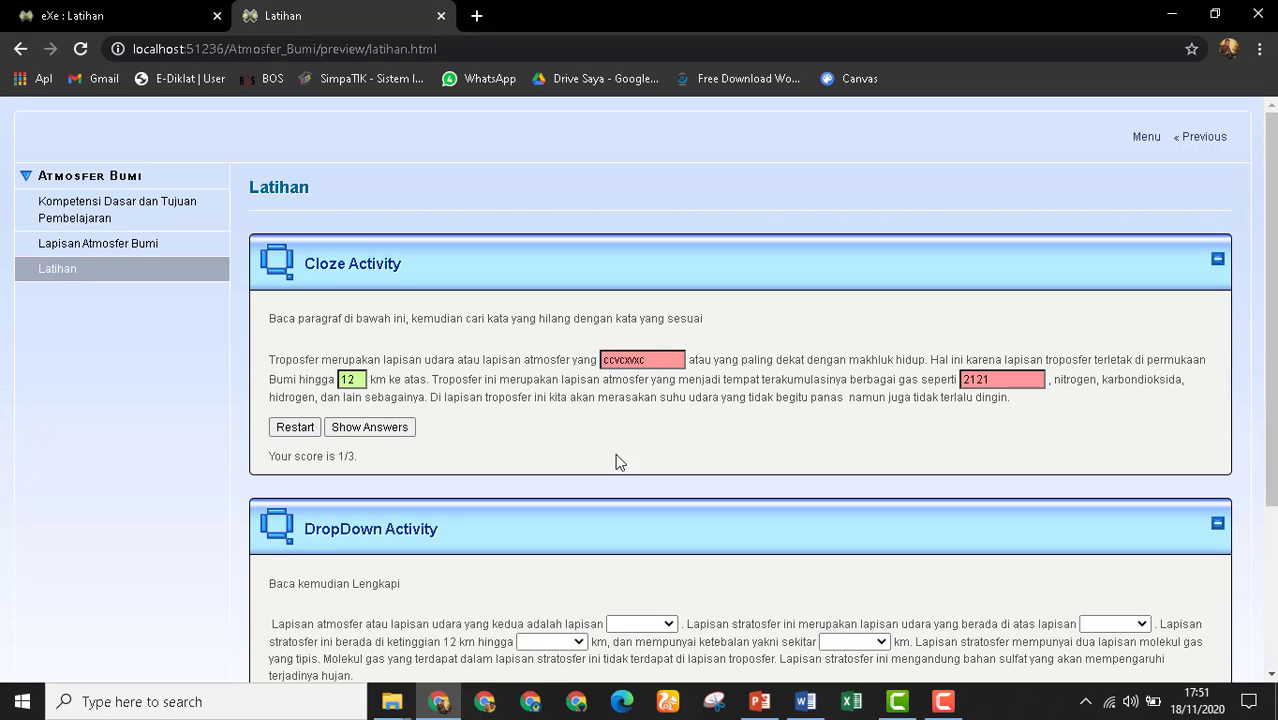
scroll(653, 490, "down", 2)
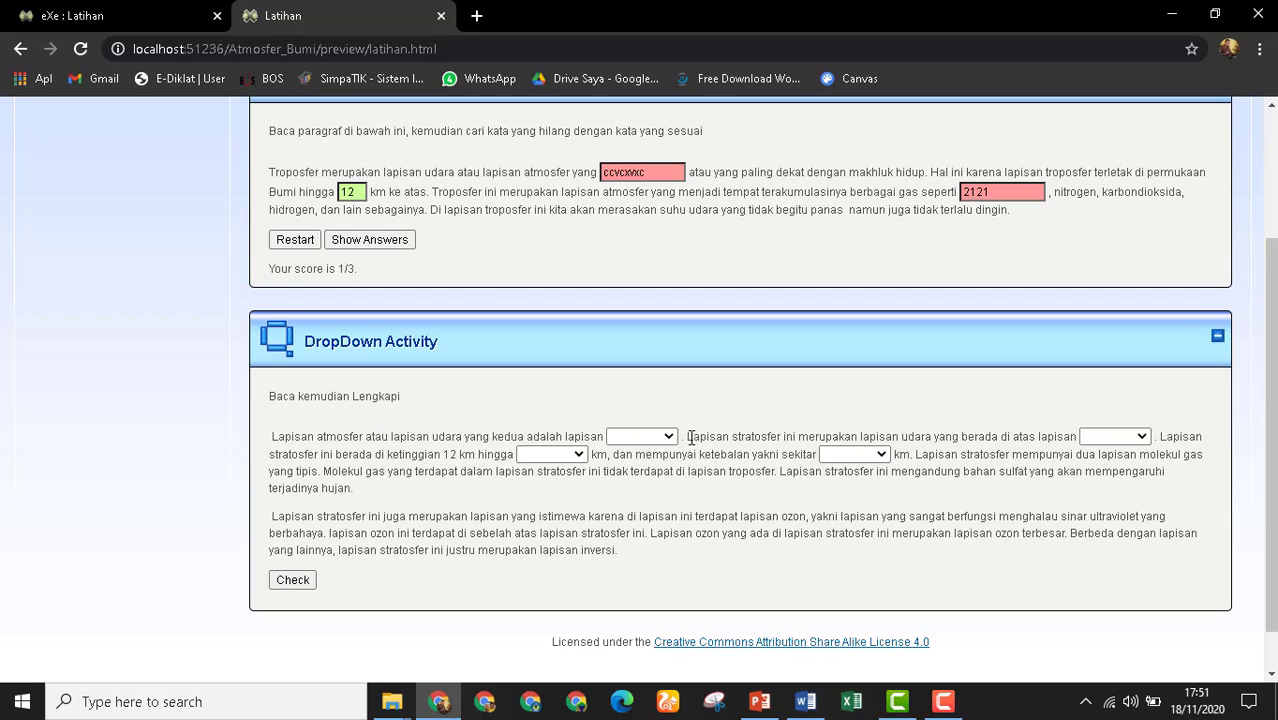
In the previewed dropdown activity, fill the gaps in reading order with "mesosfer", "60", "mesosfer" and "stratosfer", check the answers, and close the preview.
left_click(655, 437)
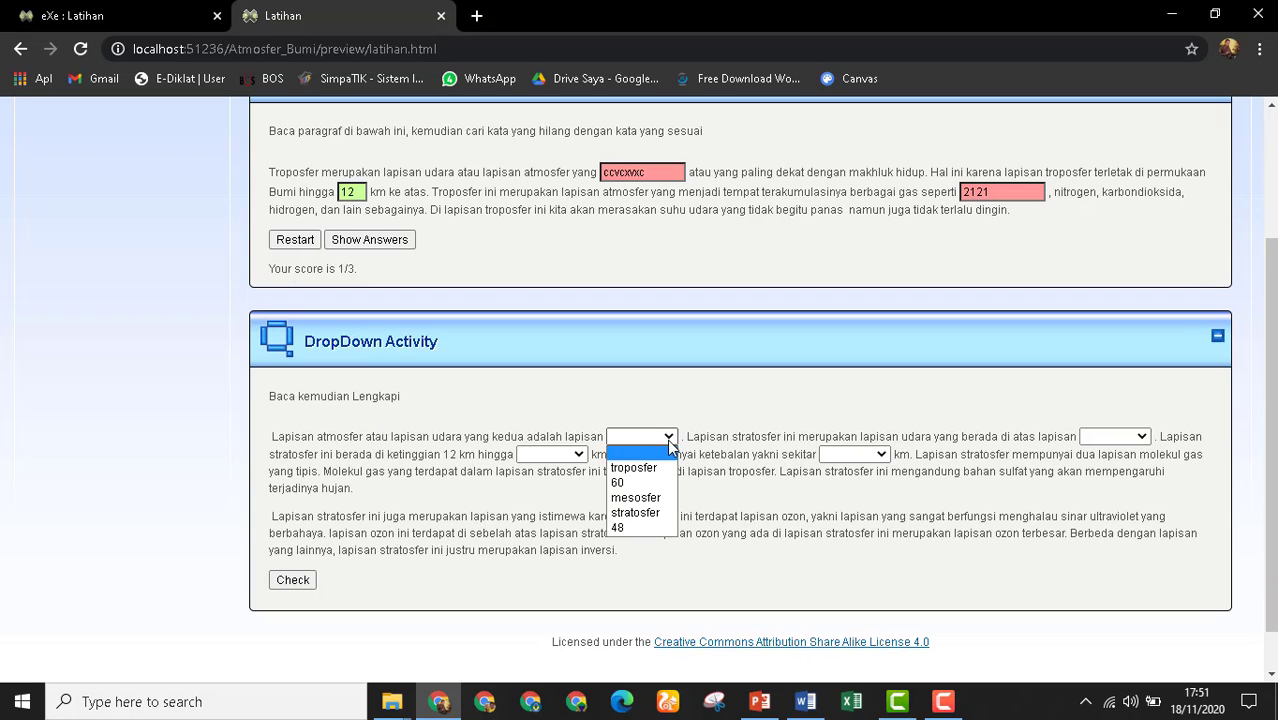
left_click(641, 498)
left_click(560, 455)
left_click(550, 515)
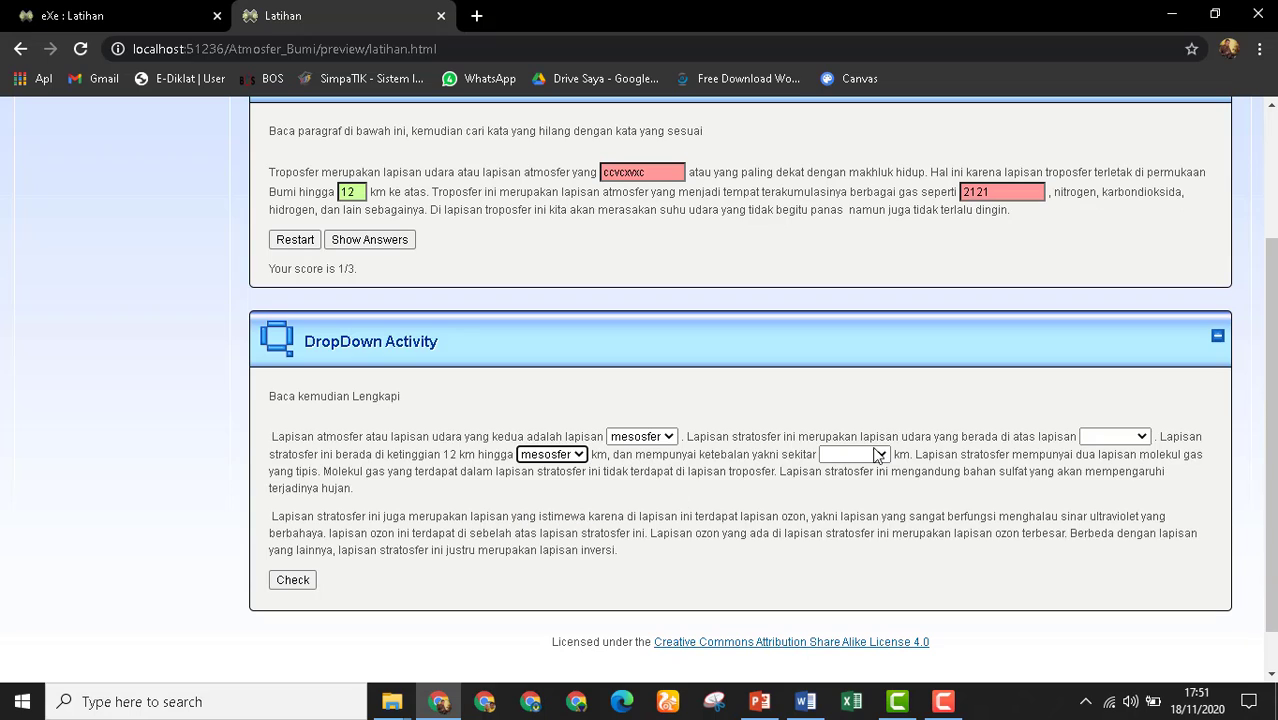
left_click(854, 454)
left_click(850, 530)
left_click(1128, 437)
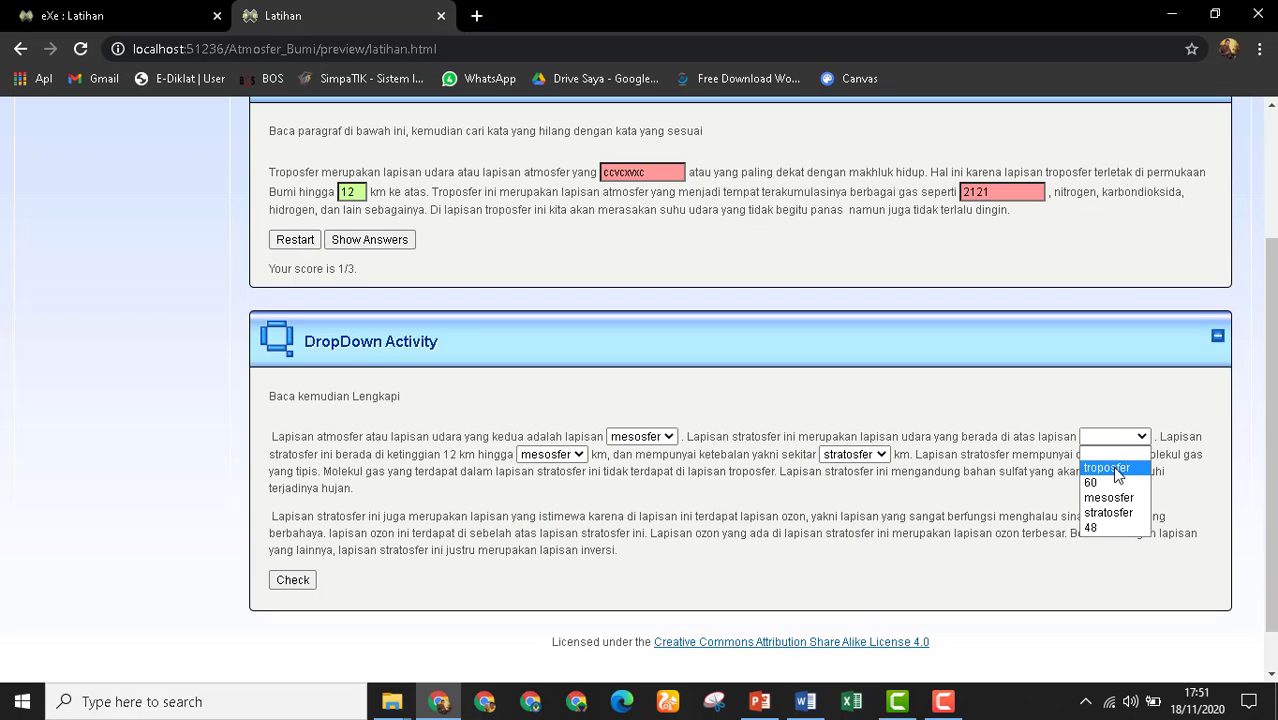
left_click(1110, 483)
left_click(294, 580)
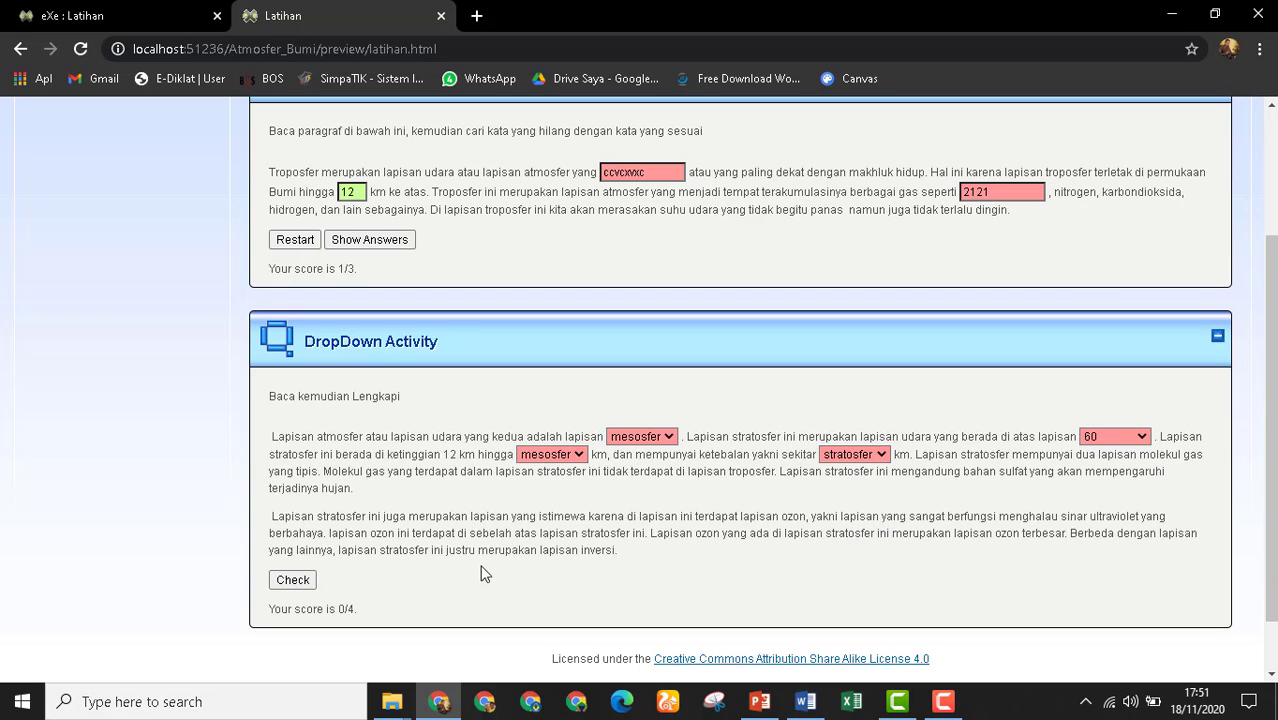
scroll(432, 483, "up", 2)
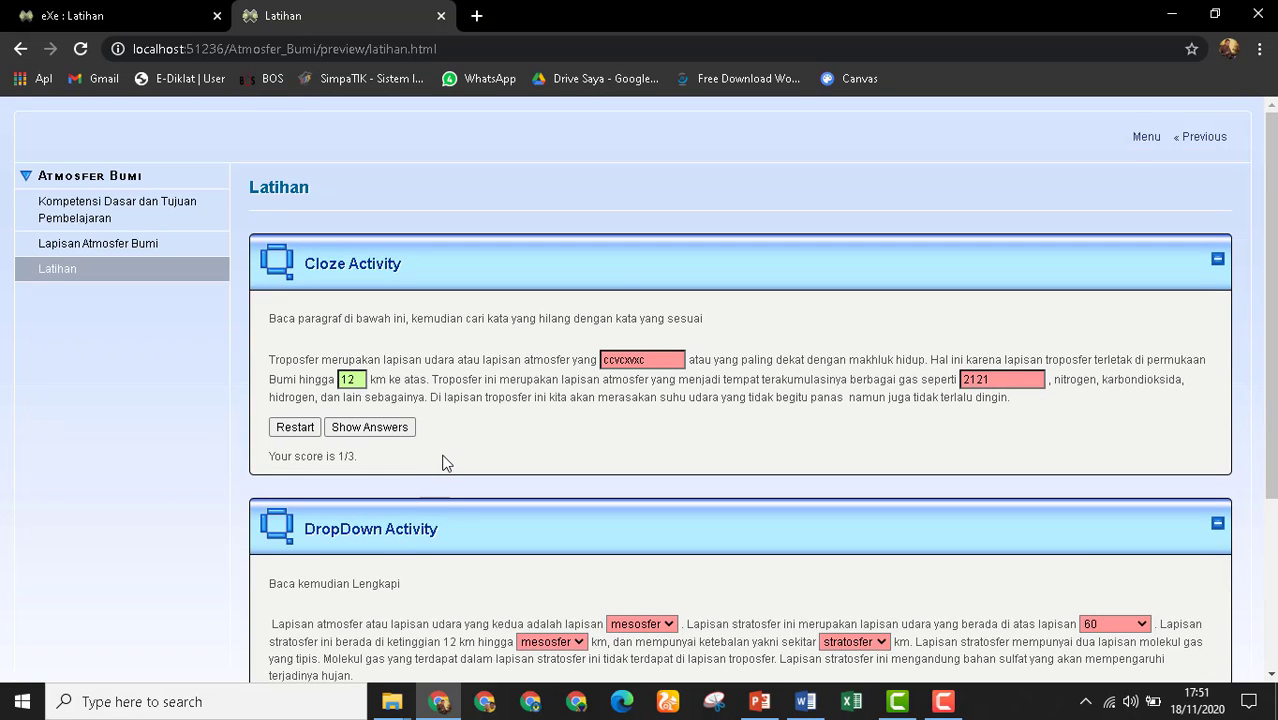
left_click(441, 16)
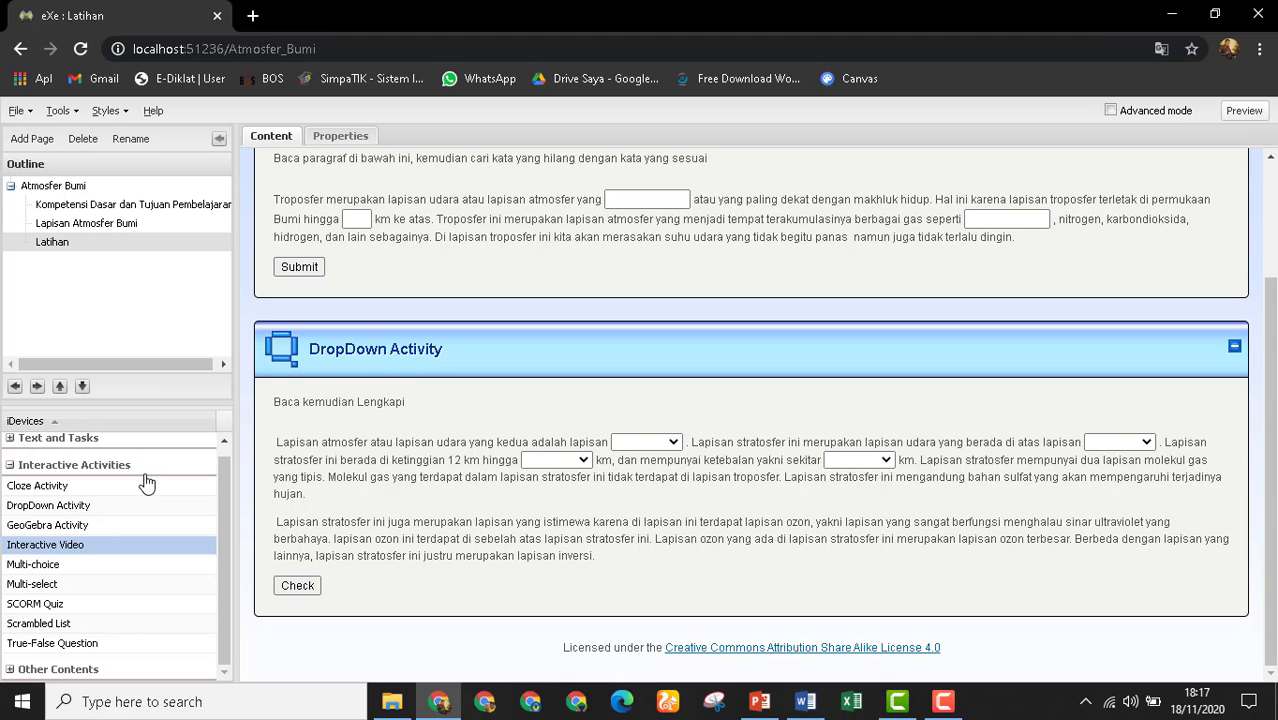
Add an Interactive Video activity to the Latihan page and give its title the summary.gif icon.
left_click(67, 547)
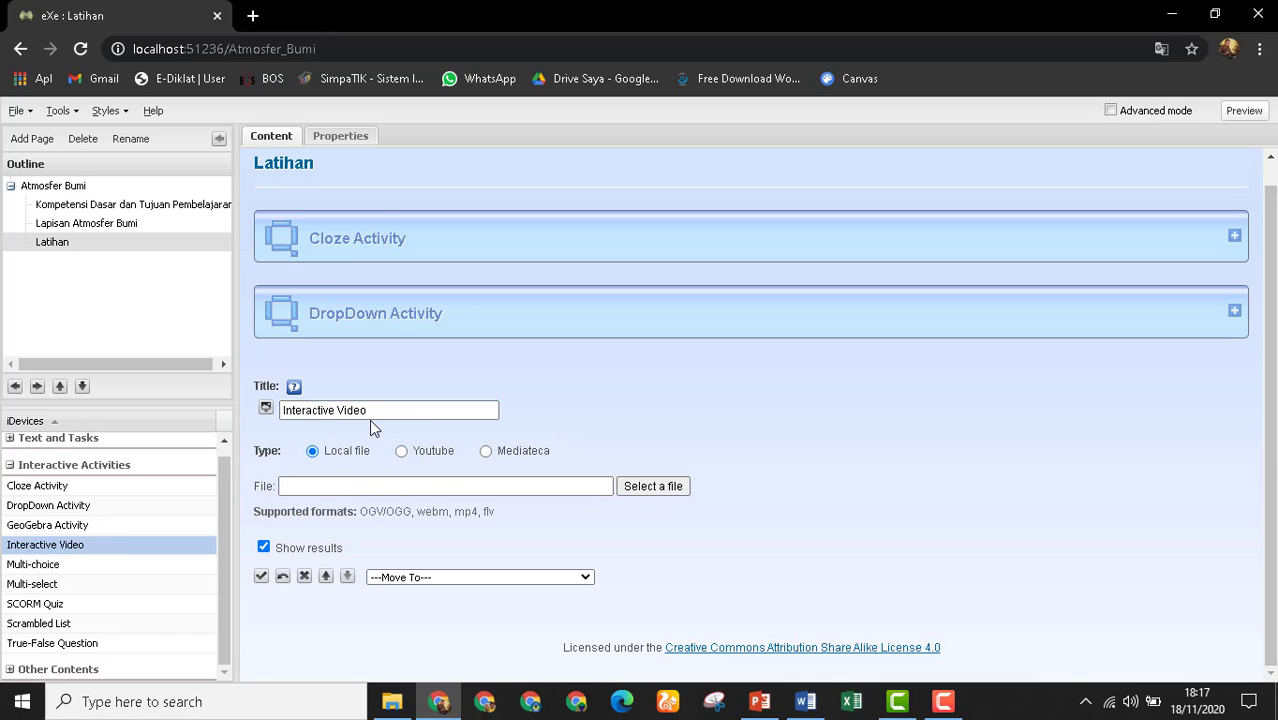
left_click(266, 410)
scroll(684, 435, "down", 2)
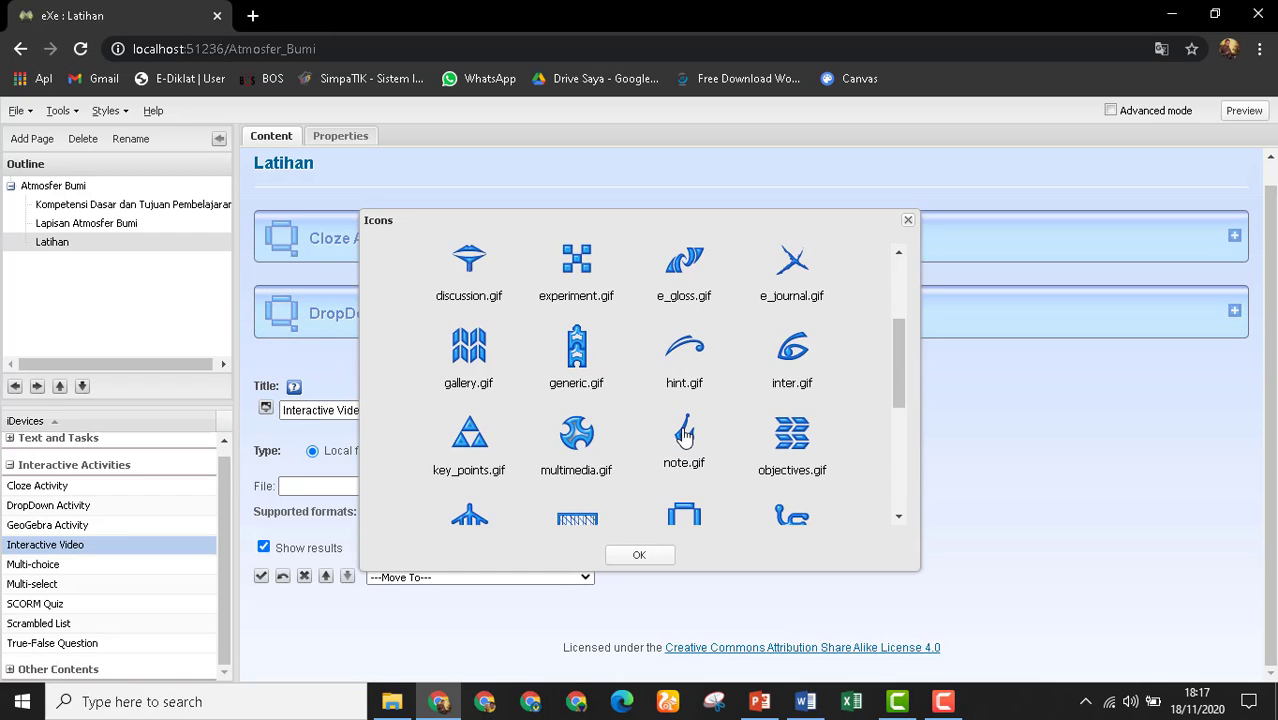
scroll(684, 435, "down", 2)
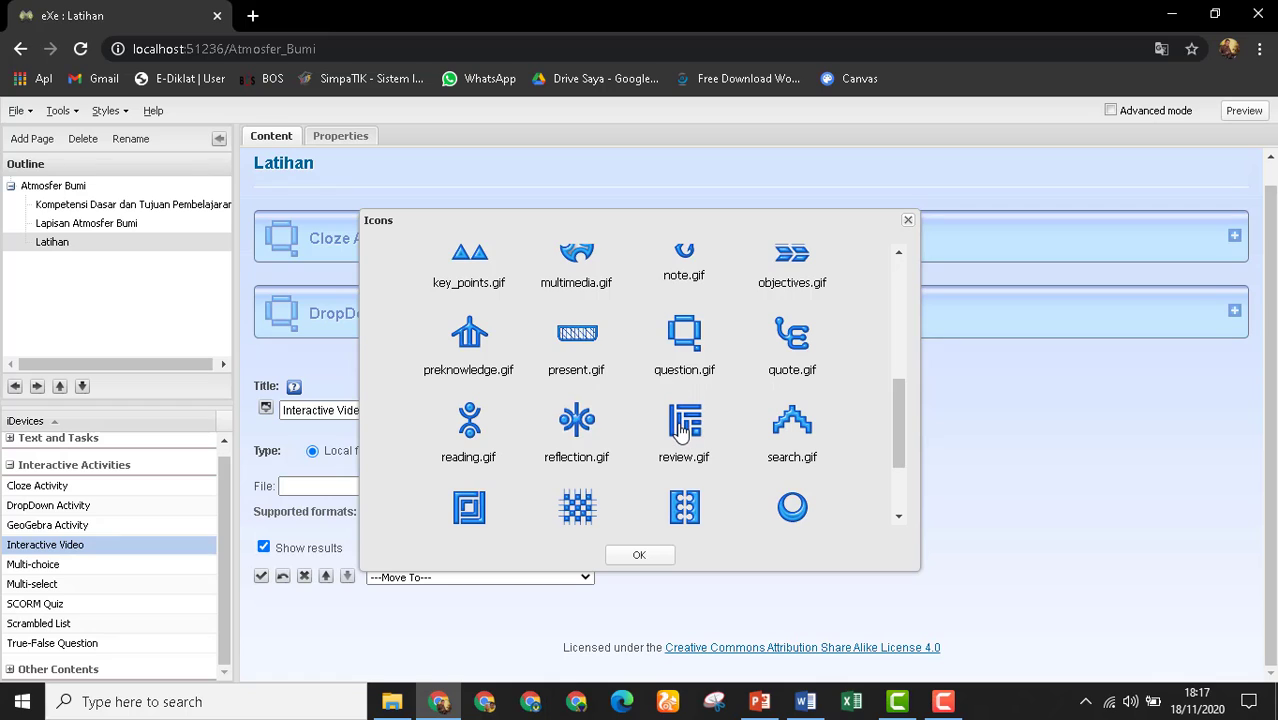
scroll(684, 430, "down", 1)
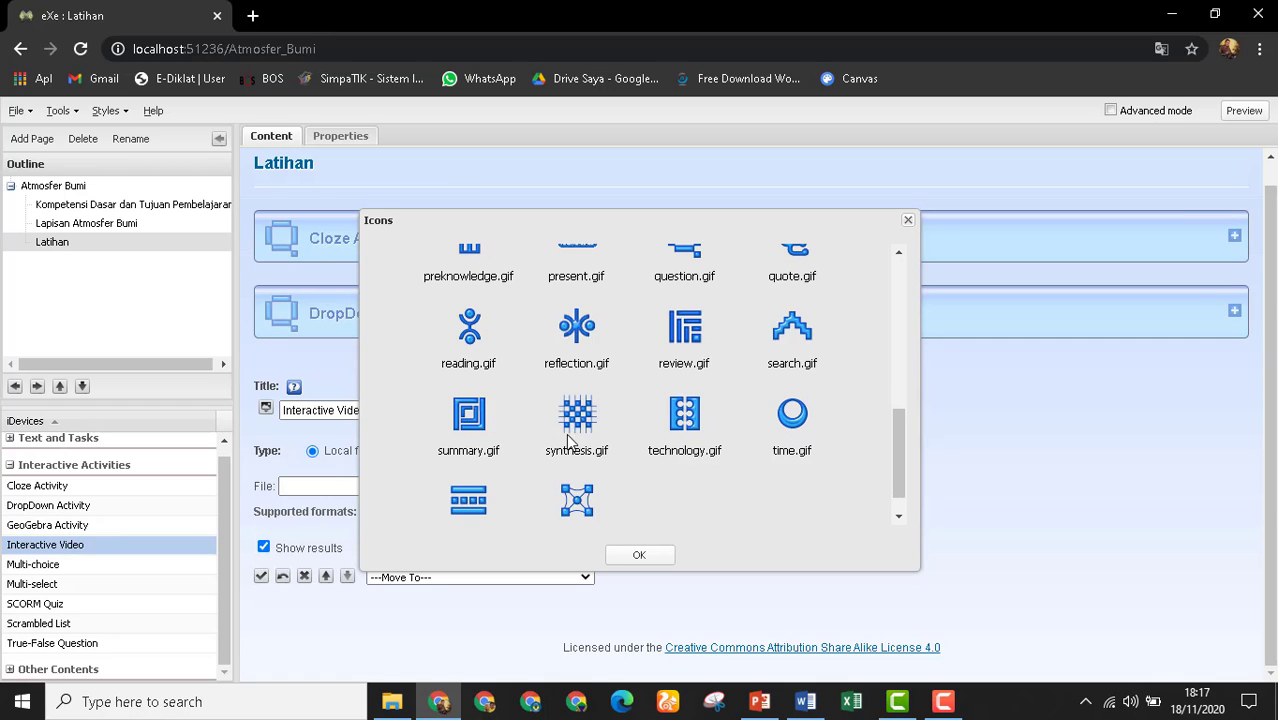
left_click(481, 430)
left_click(645, 556)
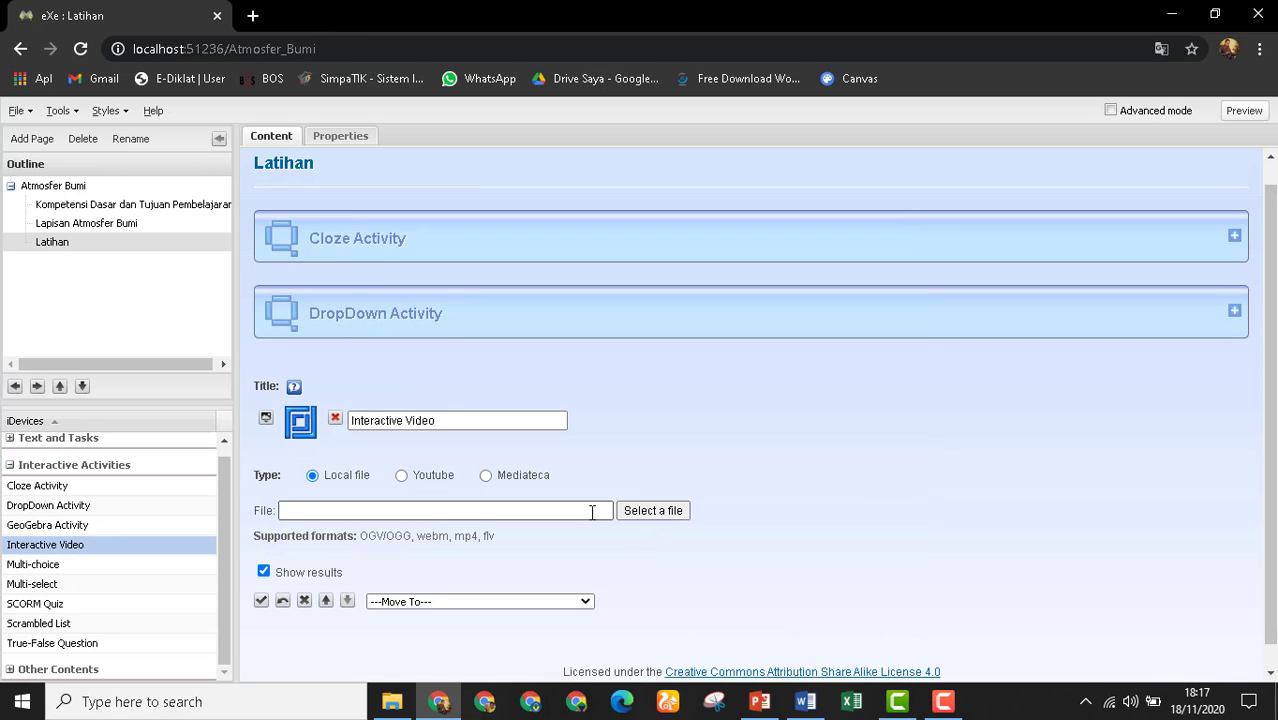
Load the local file Lapisan Atmosfer Bumi.mp4 from the Master Exe Learning folder into the Interactive Video and save the activity.
left_click(640, 512)
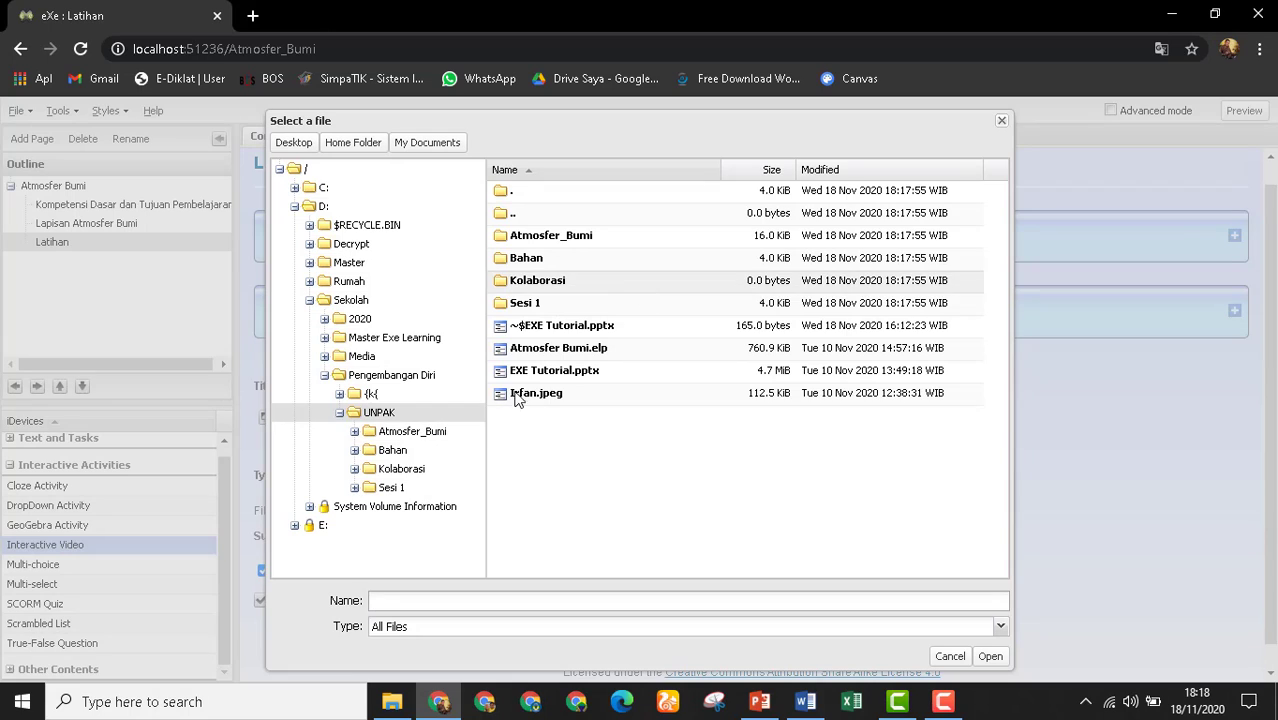
left_click(392, 450)
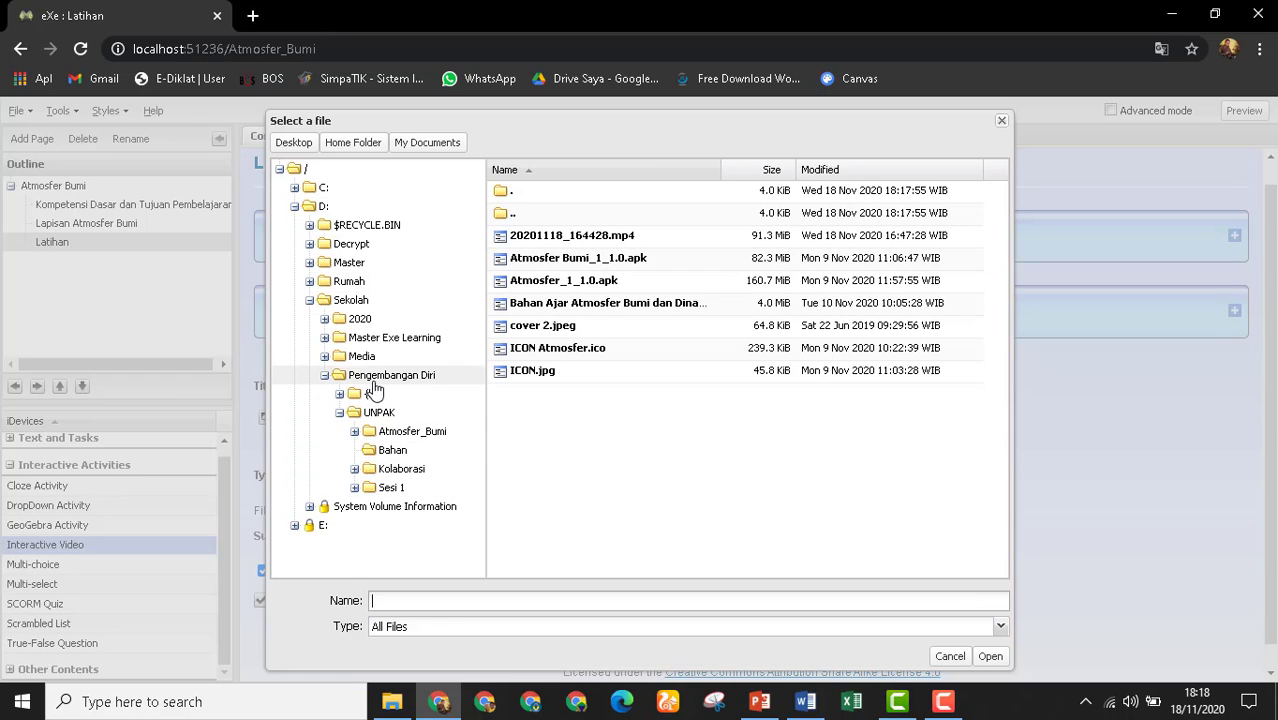
left_click(339, 412)
left_click(375, 340)
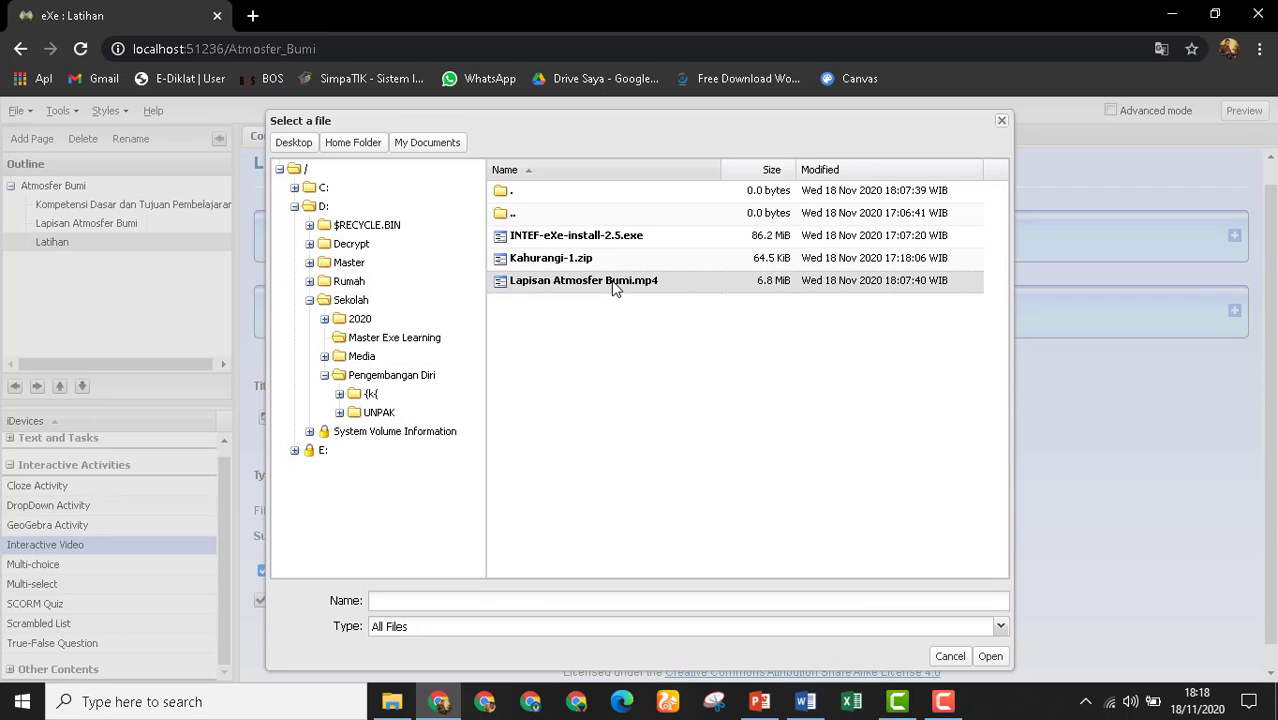
left_click(614, 284)
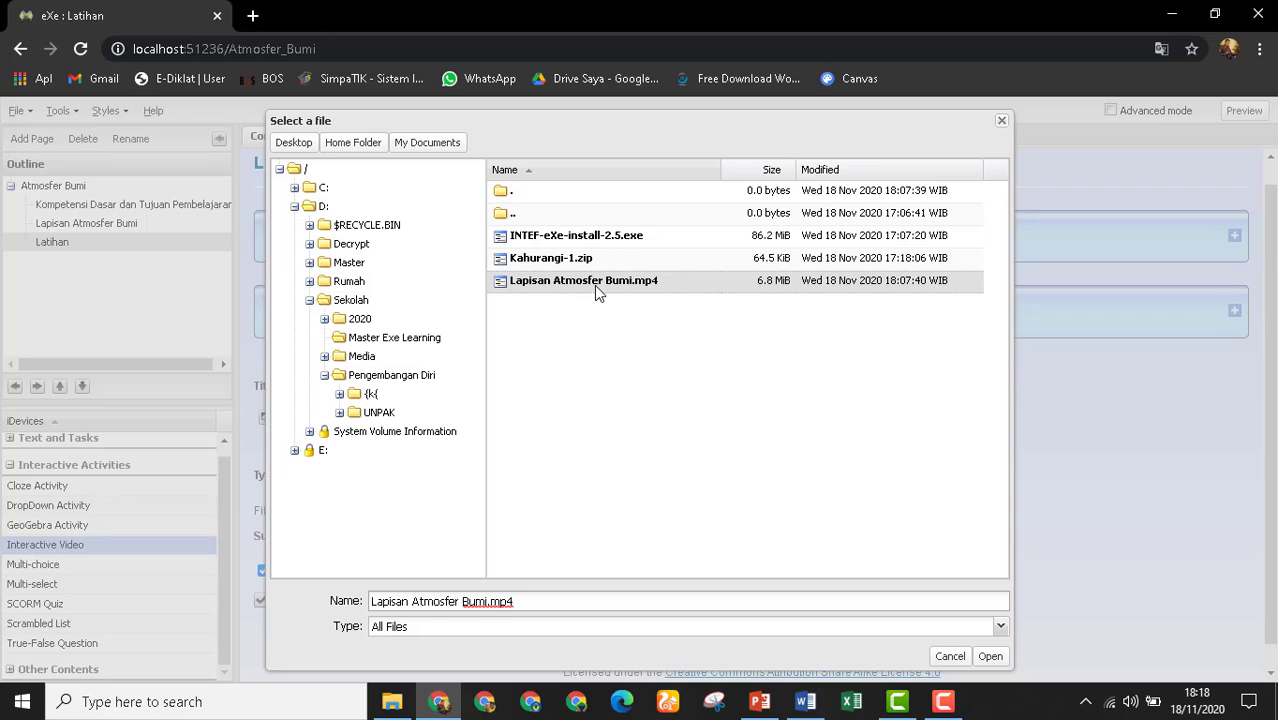
left_click(990, 657)
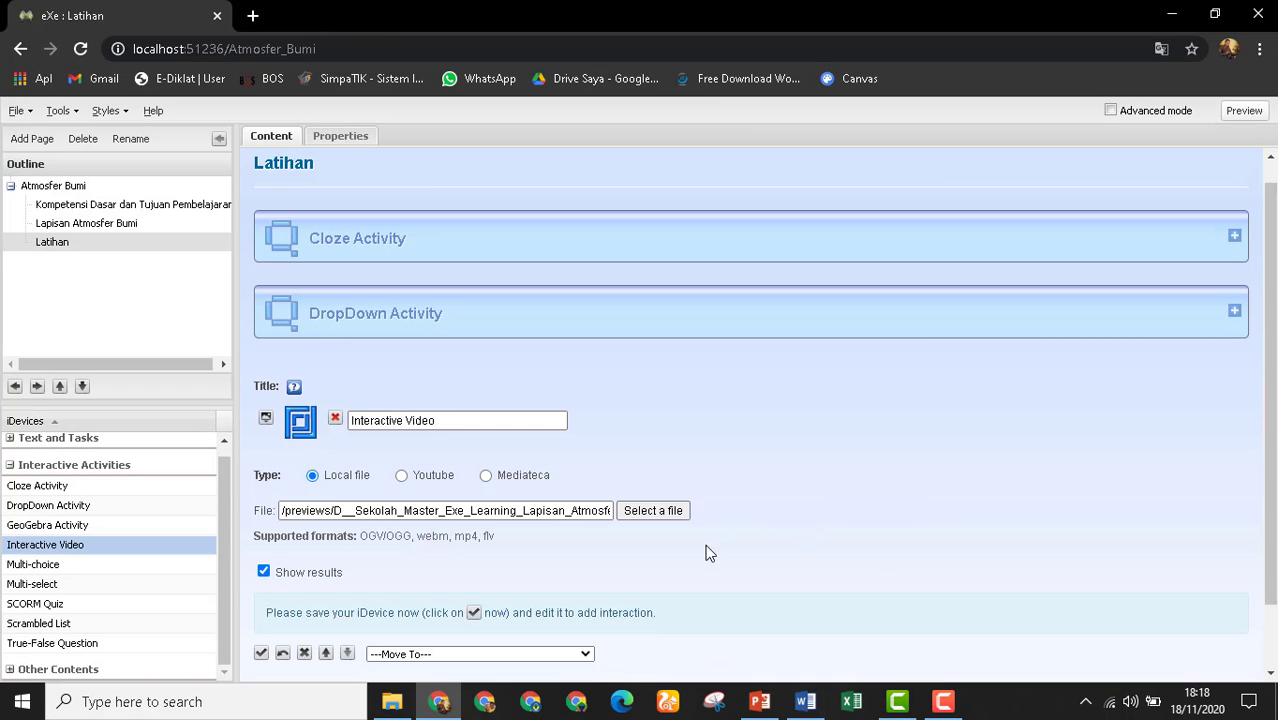
scroll(533, 540, "down", 1)
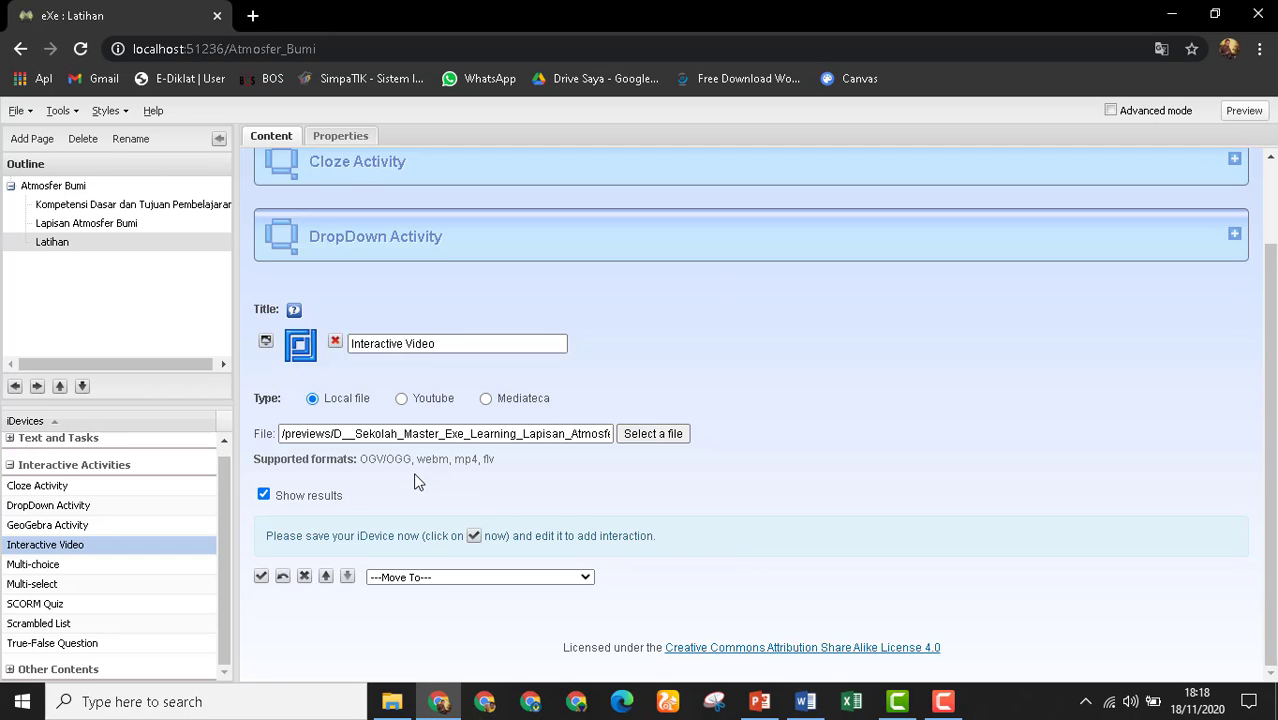
left_click(260, 577)
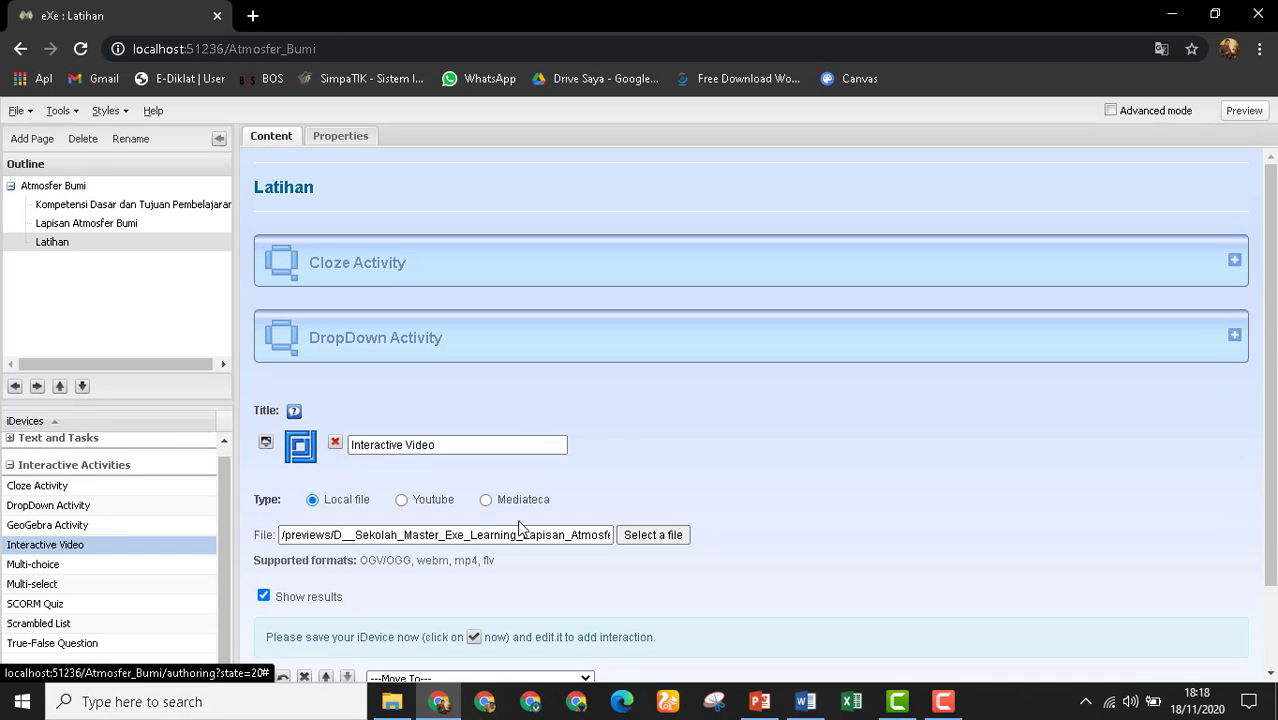
Reopen the saved Interactive Video activity for editing and launch its interactive video editor.
scroll(681, 510, "down", 10)
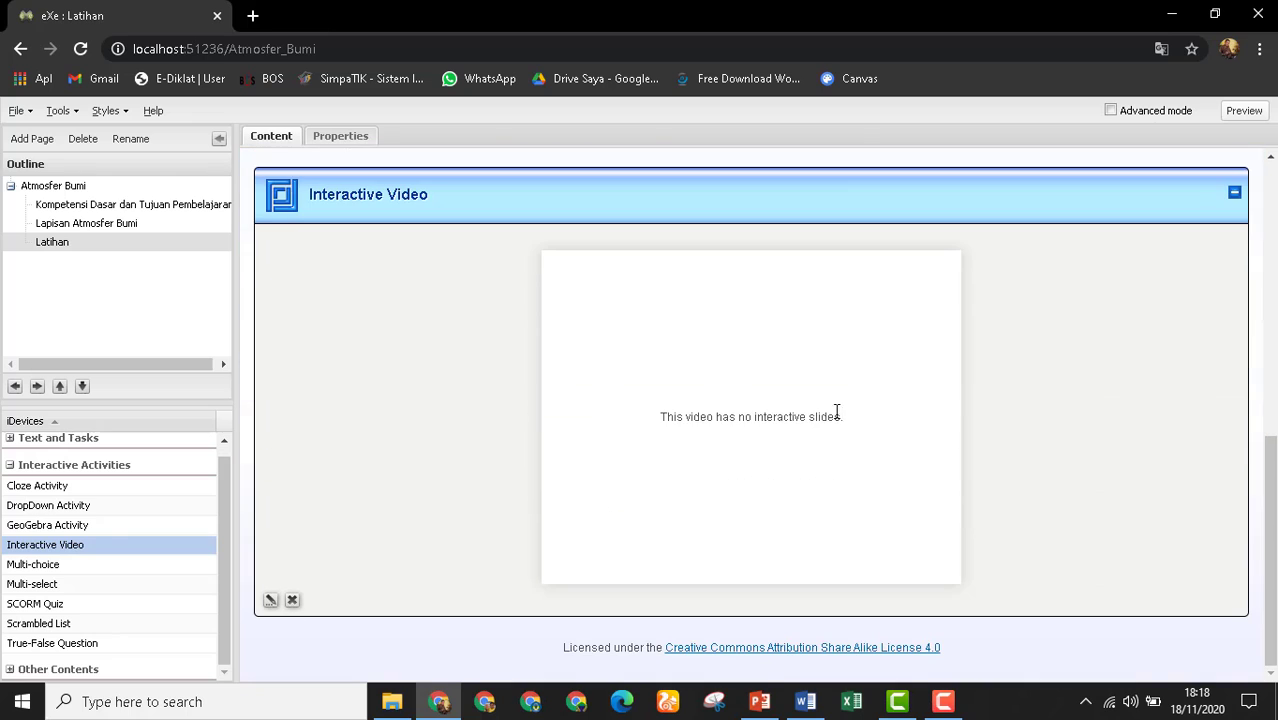
left_click(270, 600)
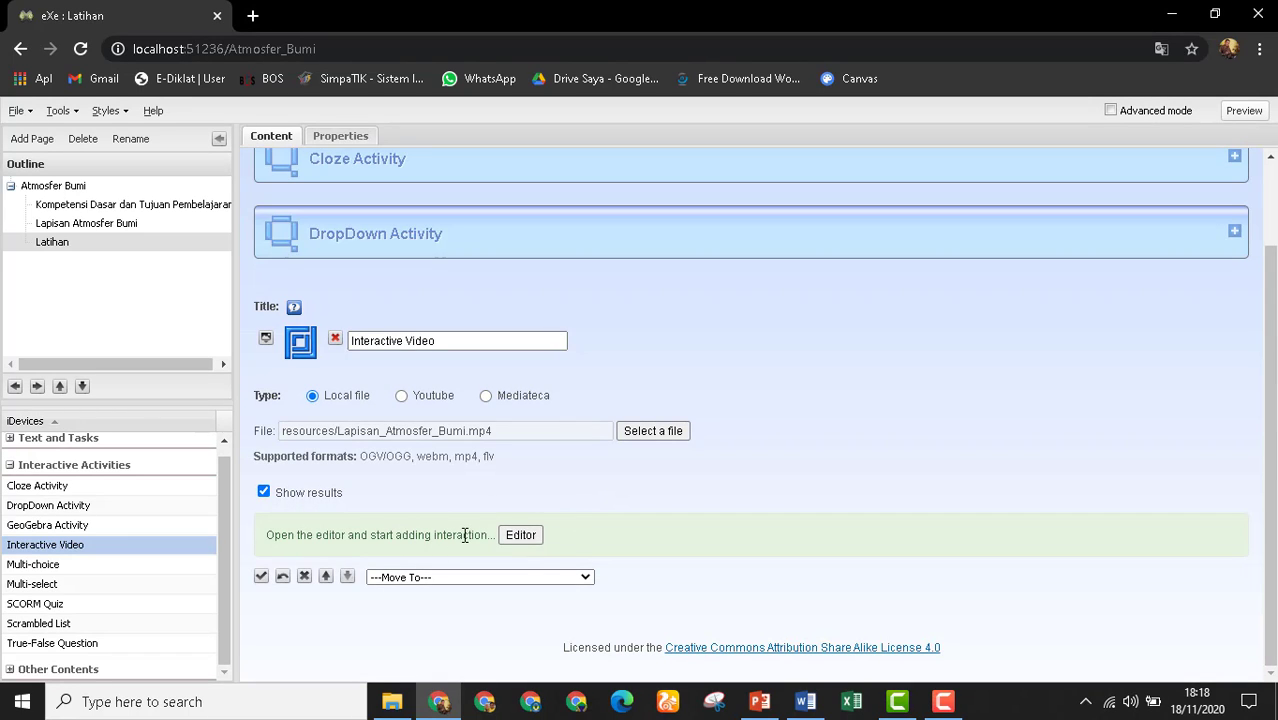
left_click(521, 536)
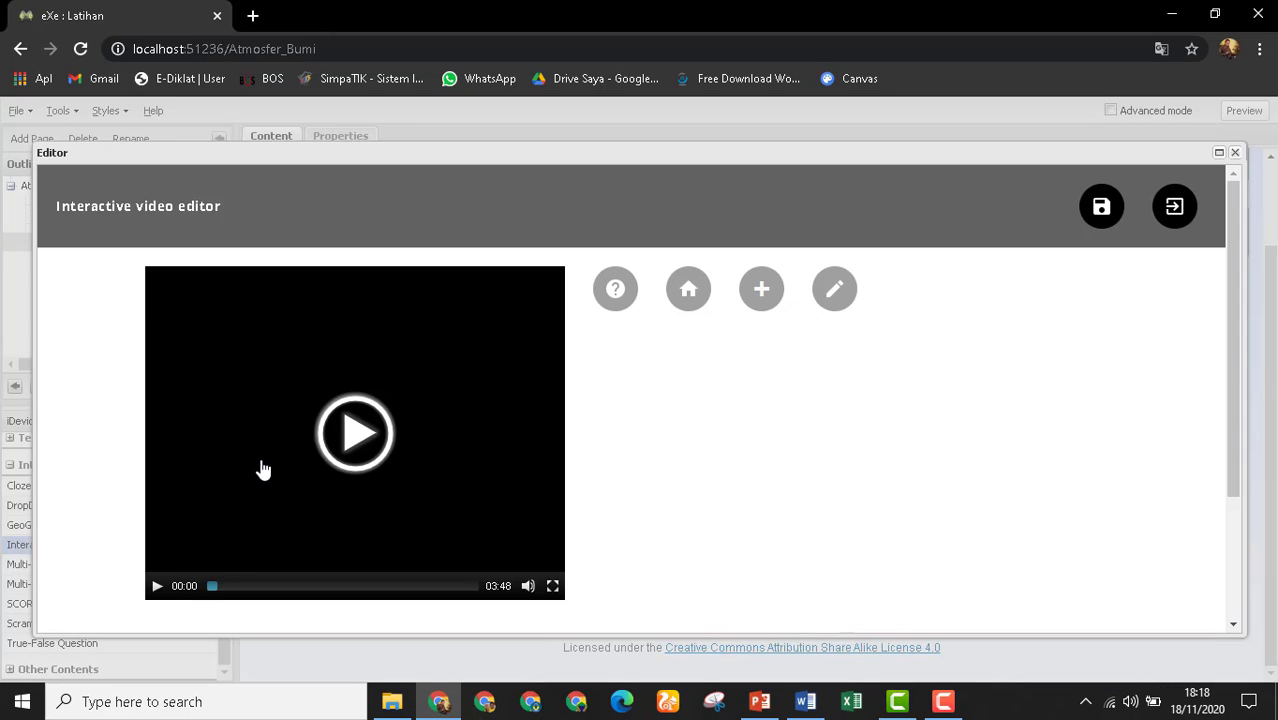
Play the video in the editor, skip ahead through it, and pause it at 00:48.
left_click(350, 457)
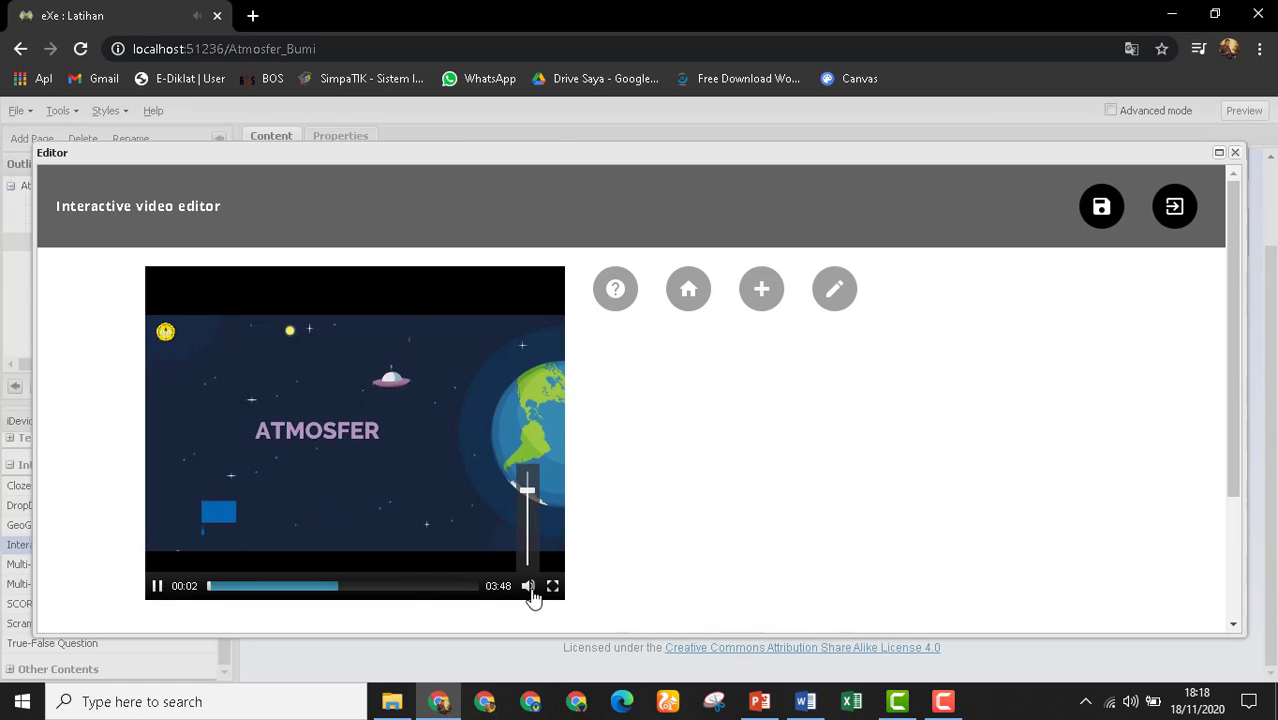
mouse_move(525, 585)
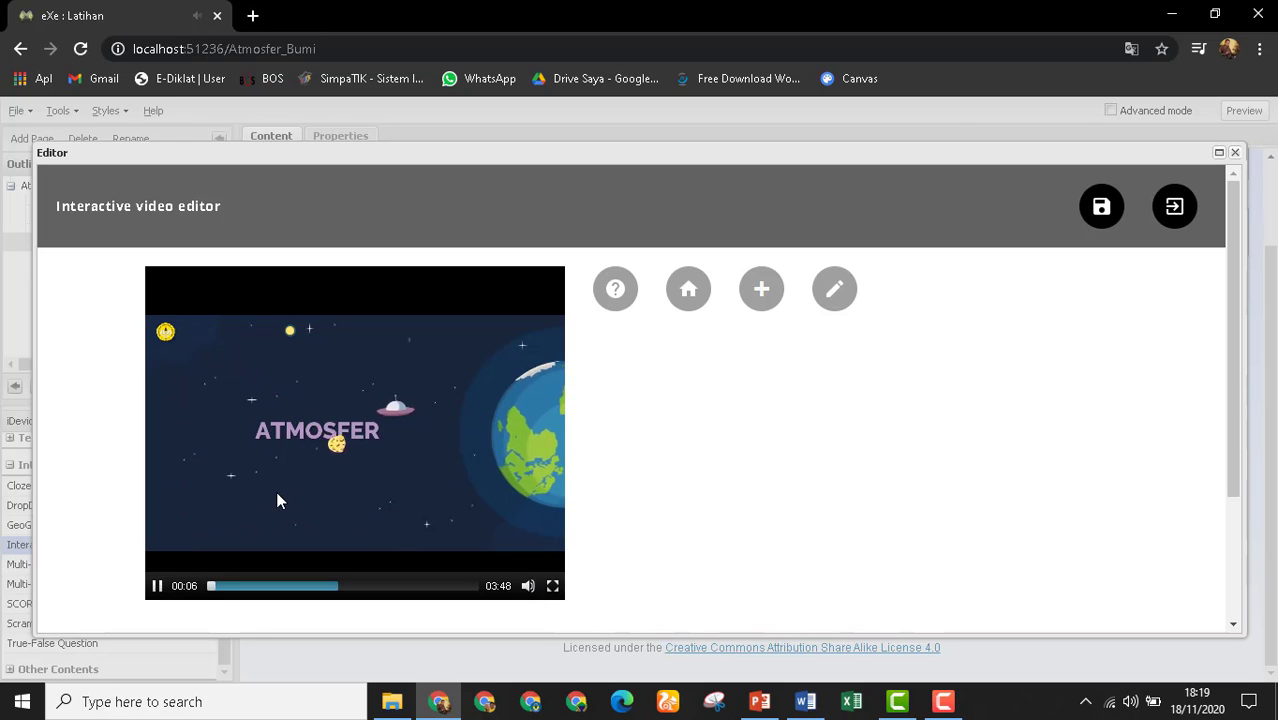
left_click(229, 588)
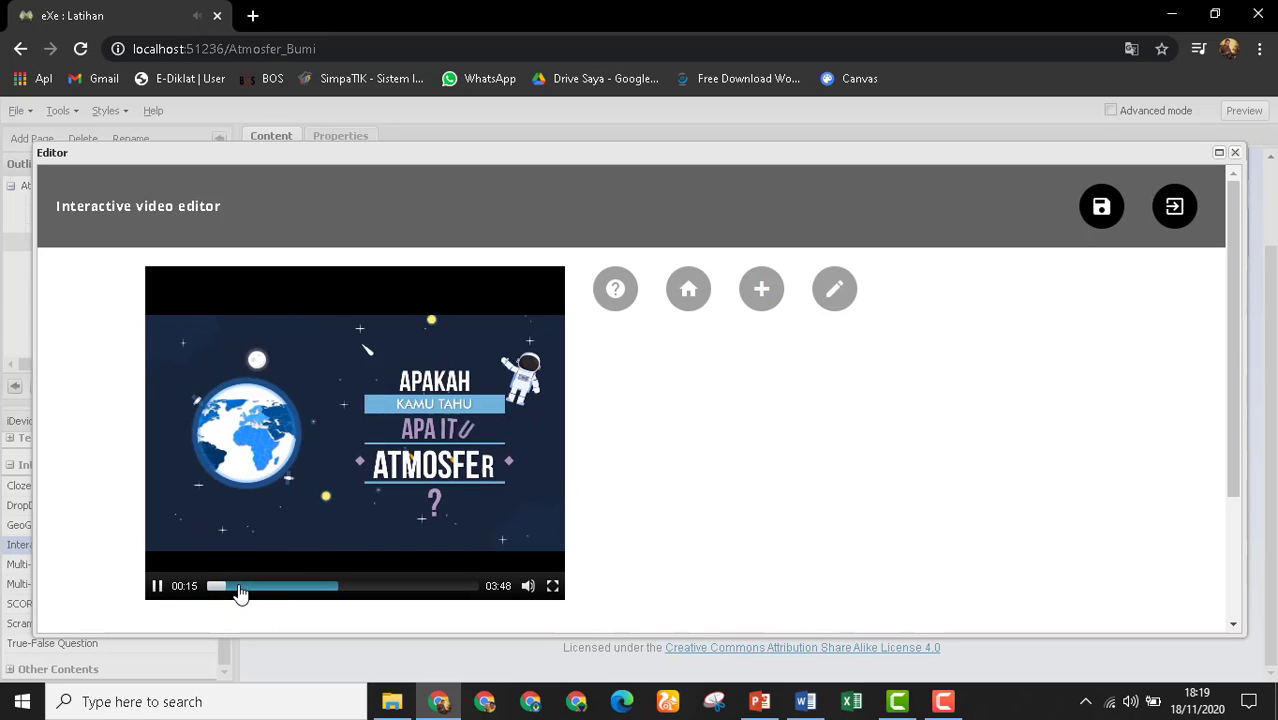
left_click(262, 590)
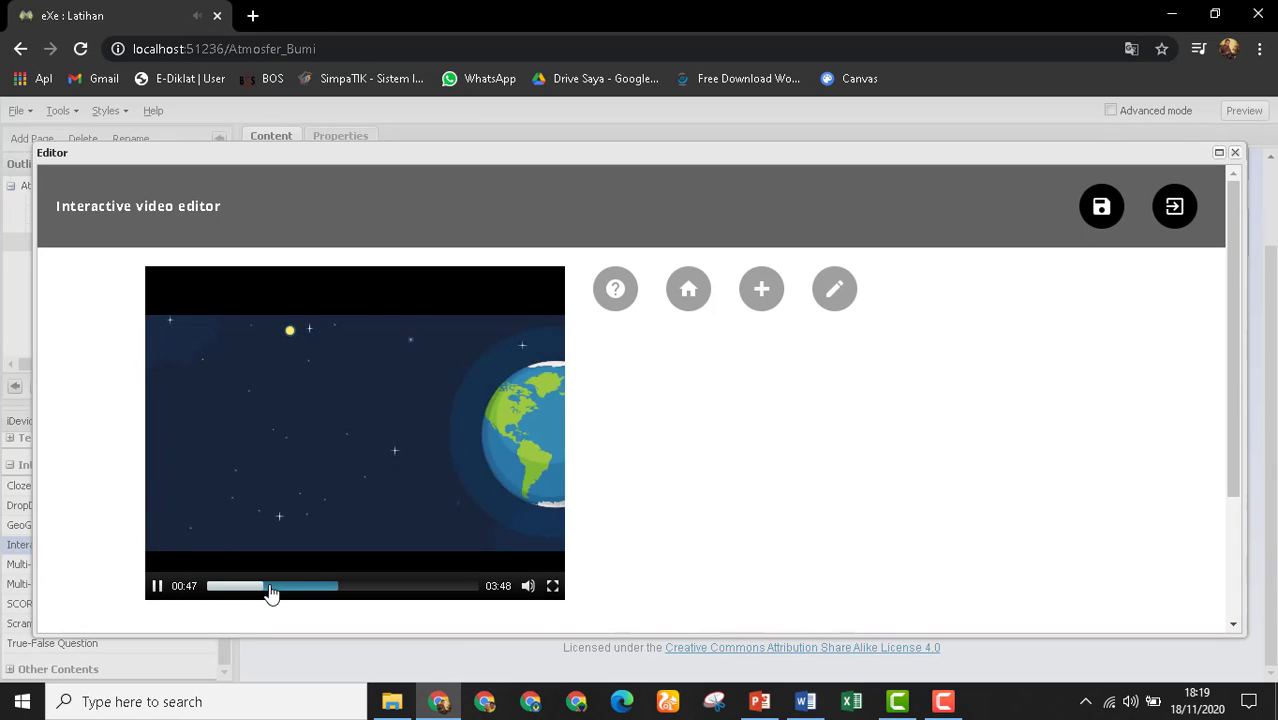
left_click(158, 588)
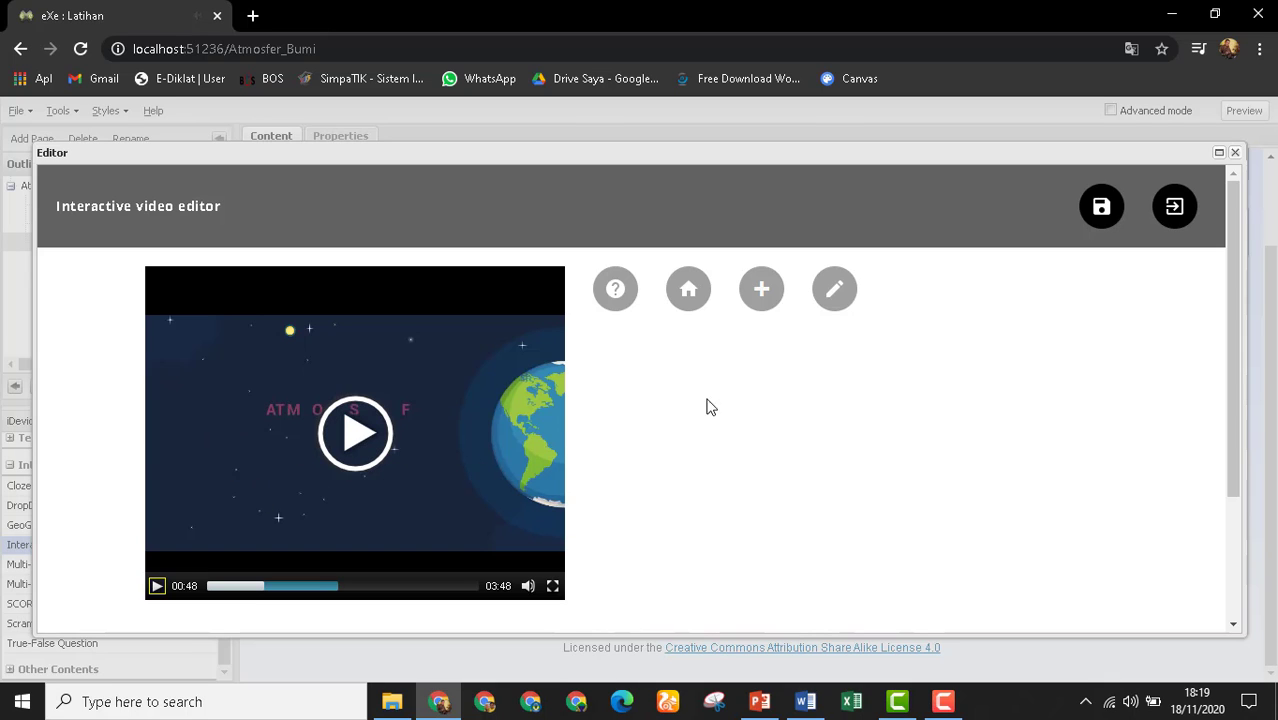
Start a single choice slide at 00:00:48 and enter a question beginning "Atmosfer adalah lapisan udara yang menyelimuti".
left_click(766, 300)
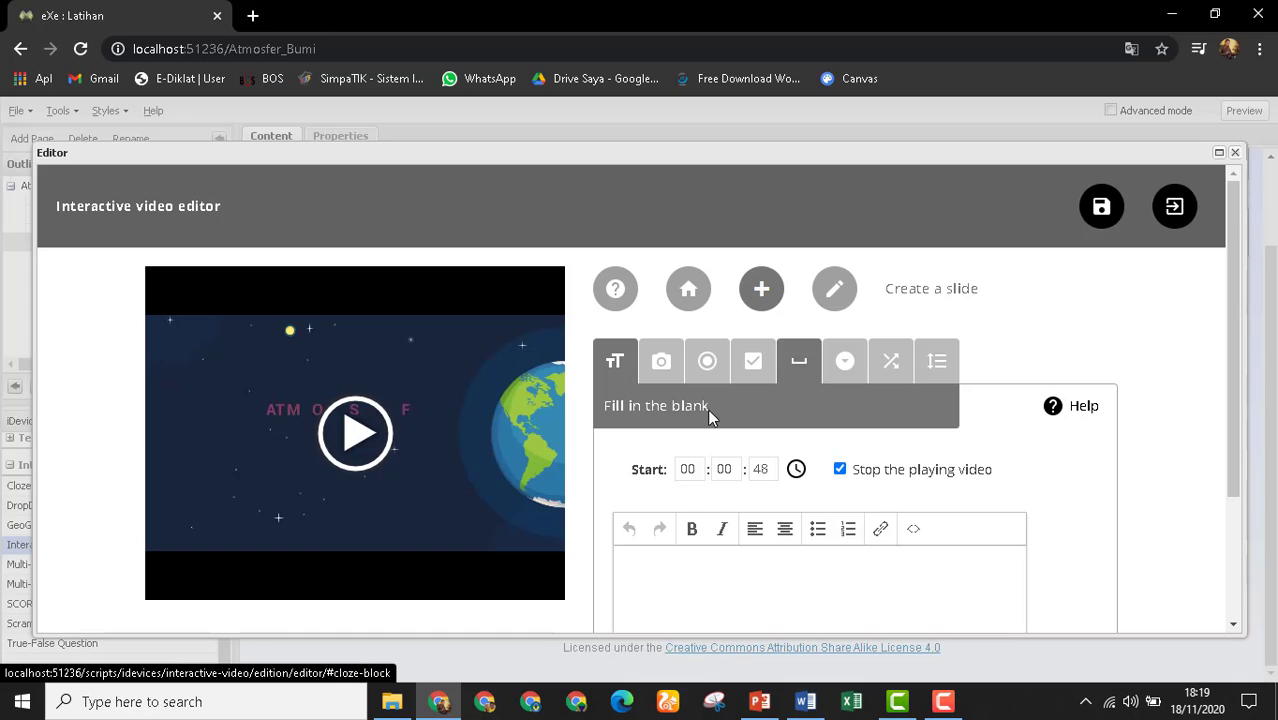
scroll(800, 338, "down", 2)
scroll(800, 338, "up", 2)
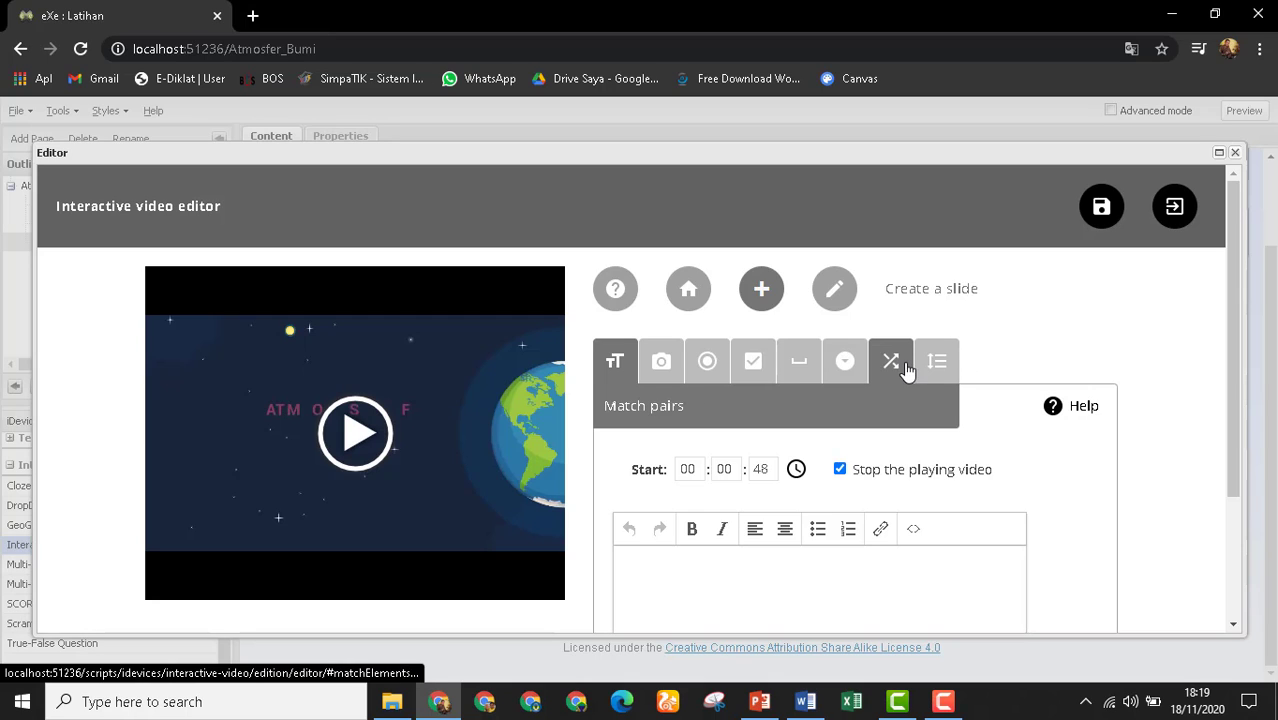
left_click(708, 363)
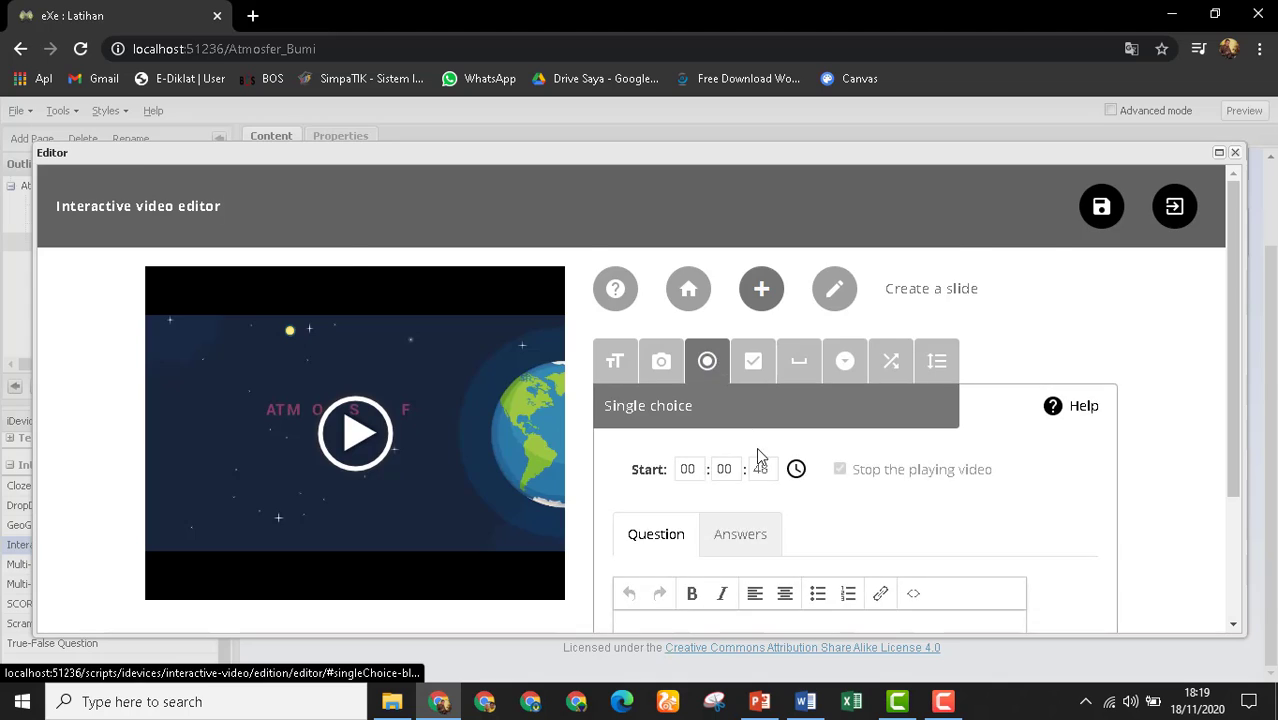
scroll(696, 492, "down", 2)
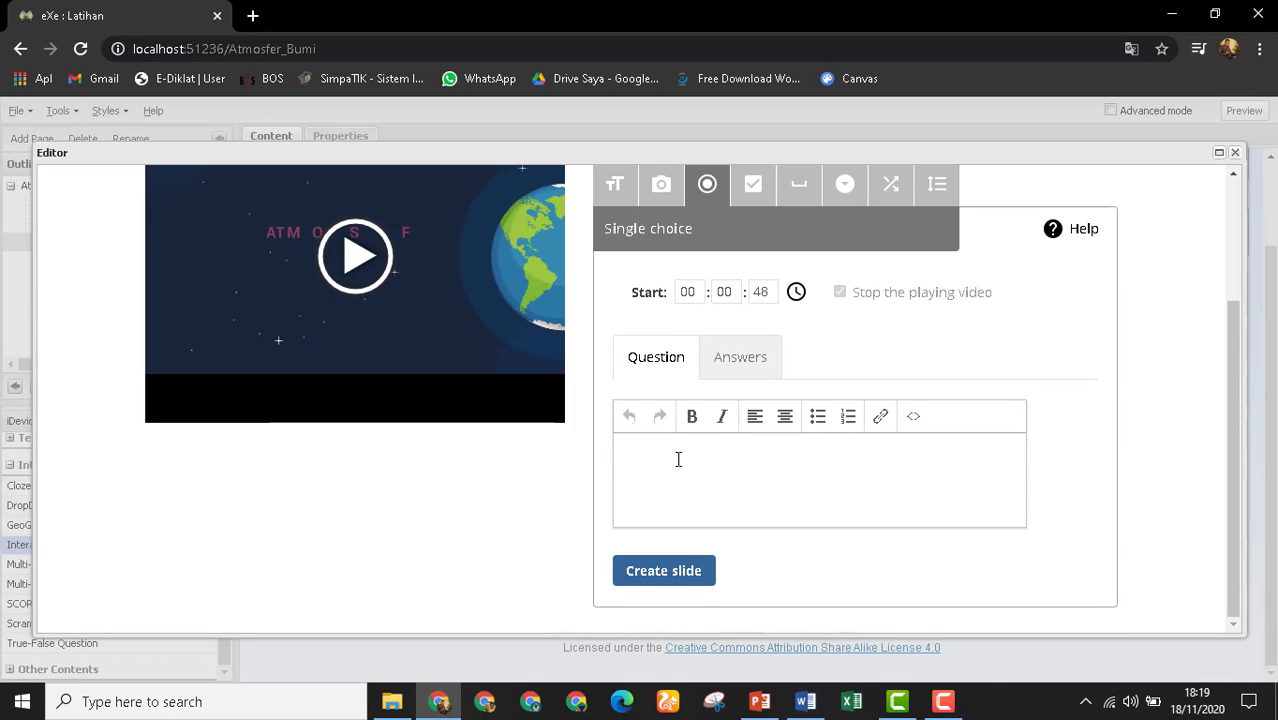
left_click(678, 459)
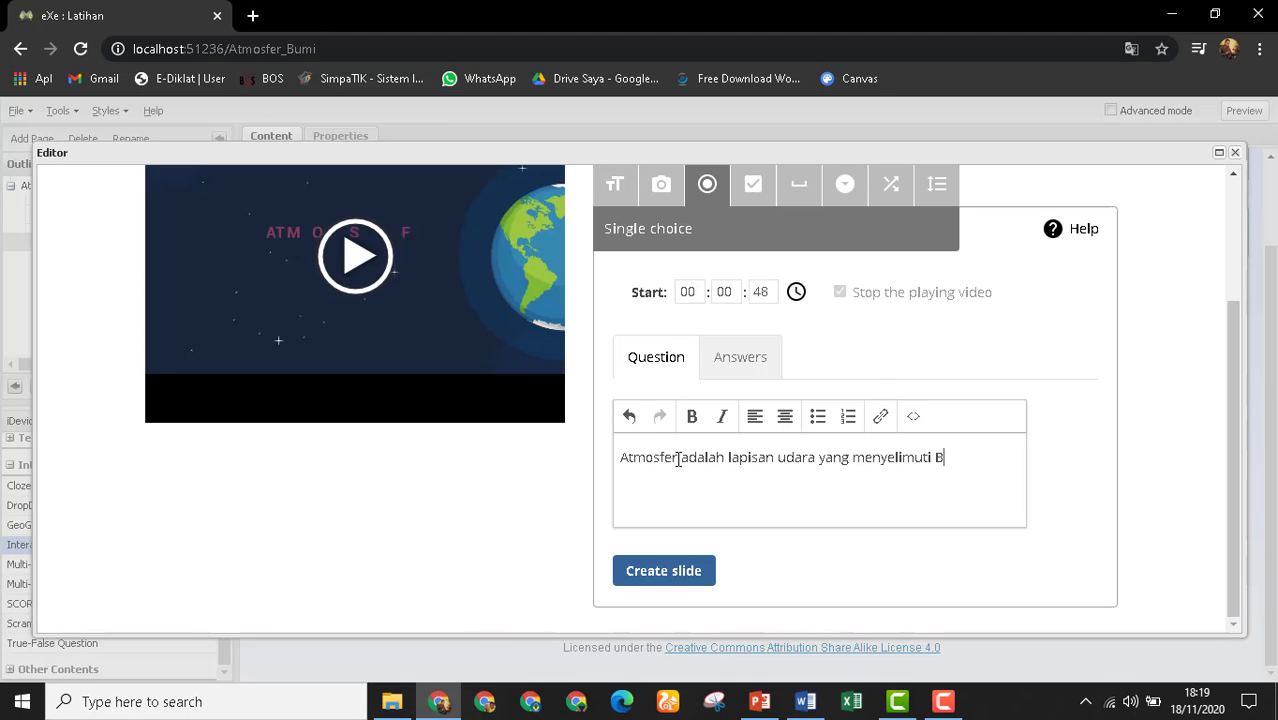
Enter "Ya" and "Salah" as the single choice question's first two answers and mark "Ya" as the right answer.
left_click(756, 368)
left_click(756, 418)
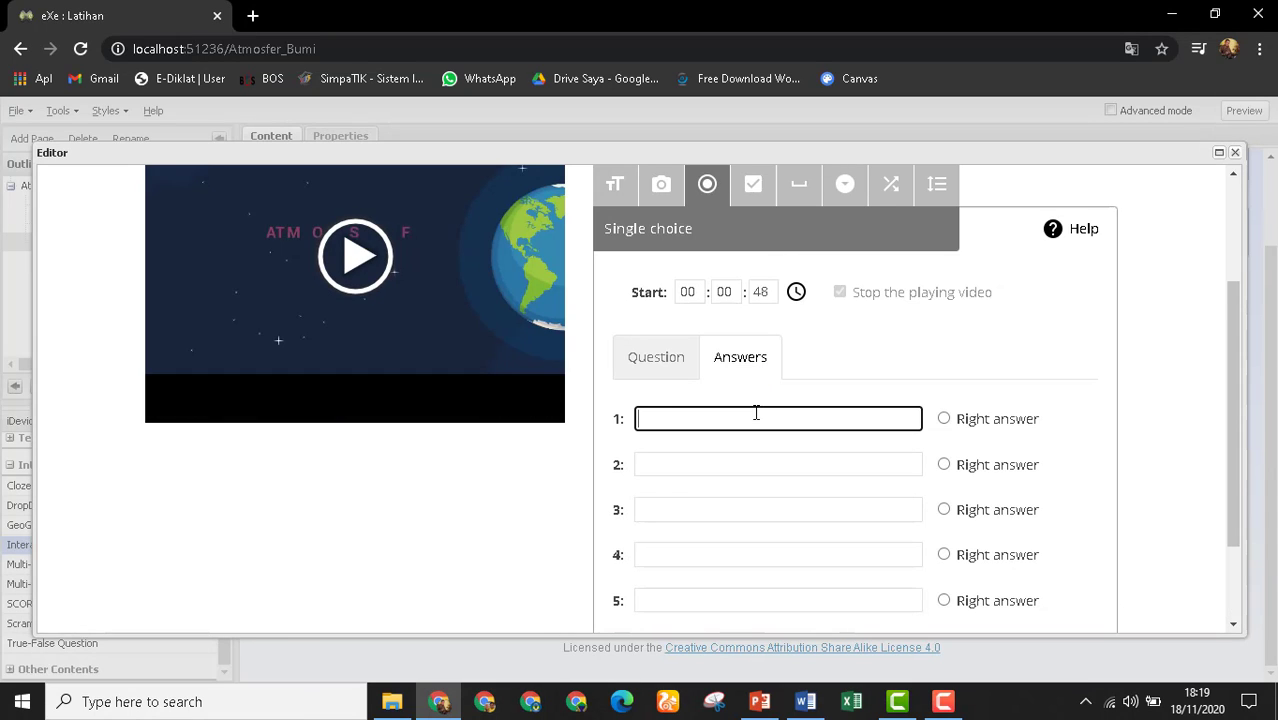
left_click(760, 466)
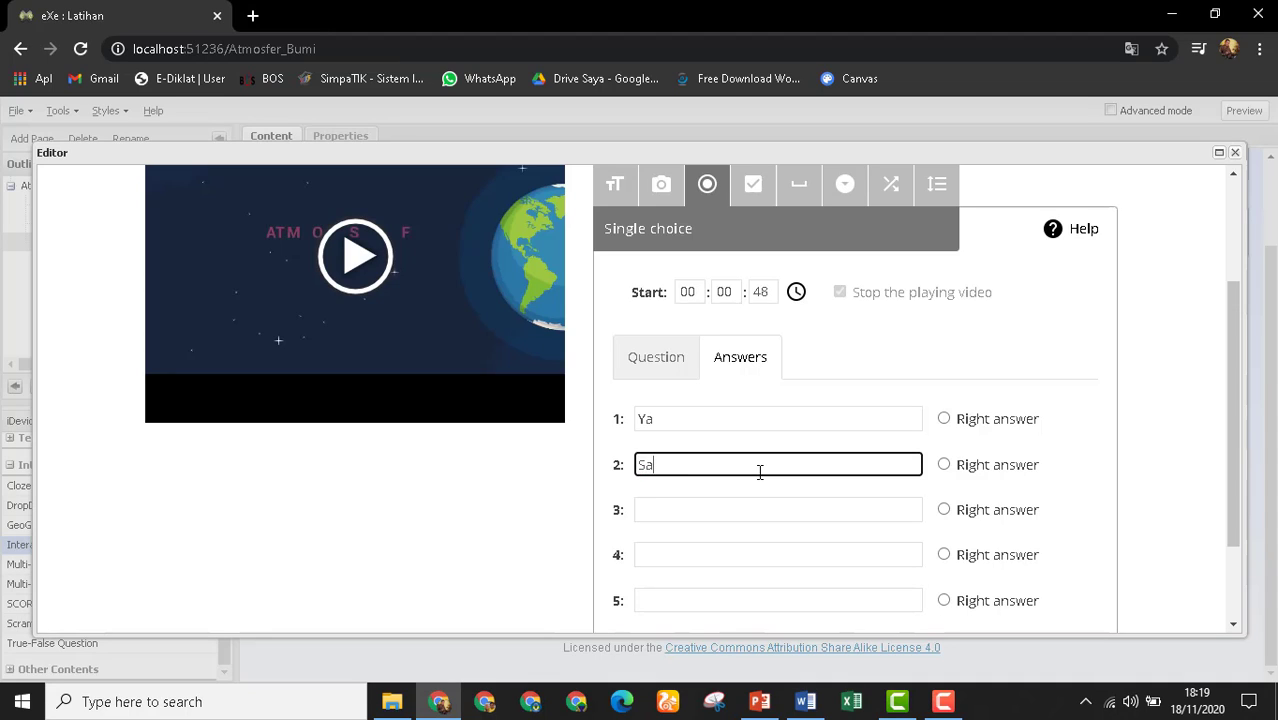
left_click(942, 419)
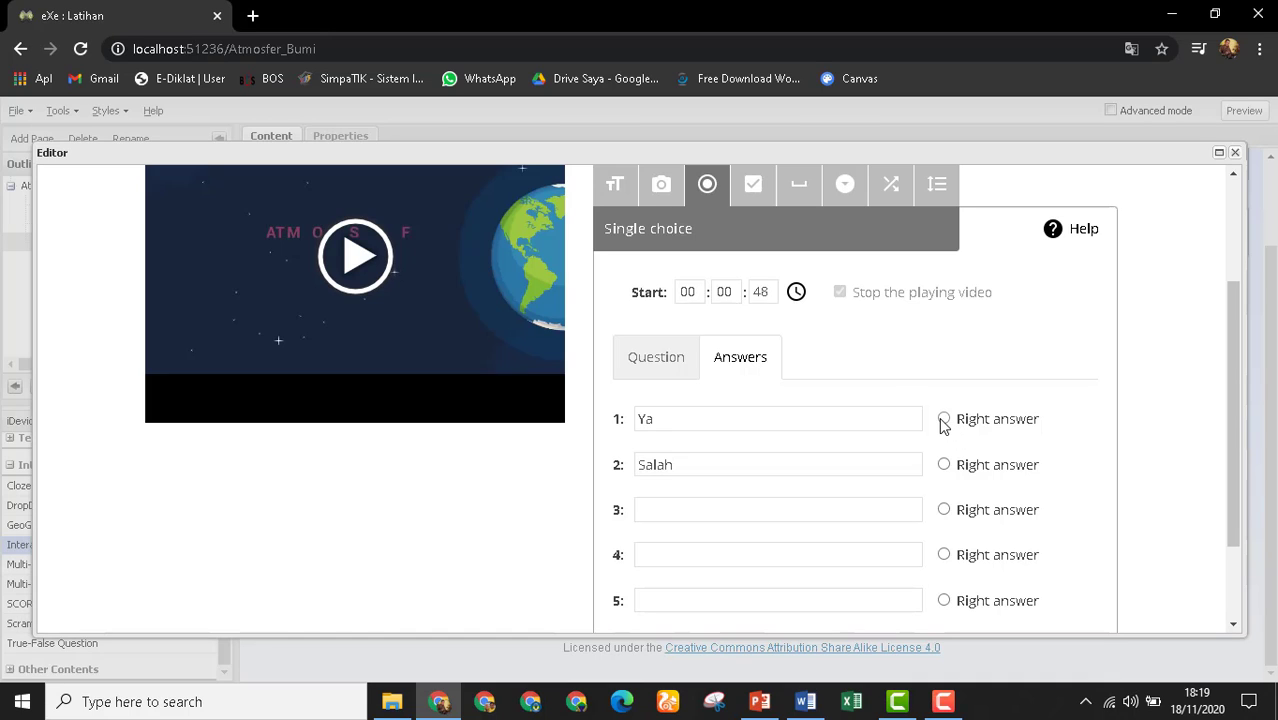
scroll(1096, 435, "down", 2)
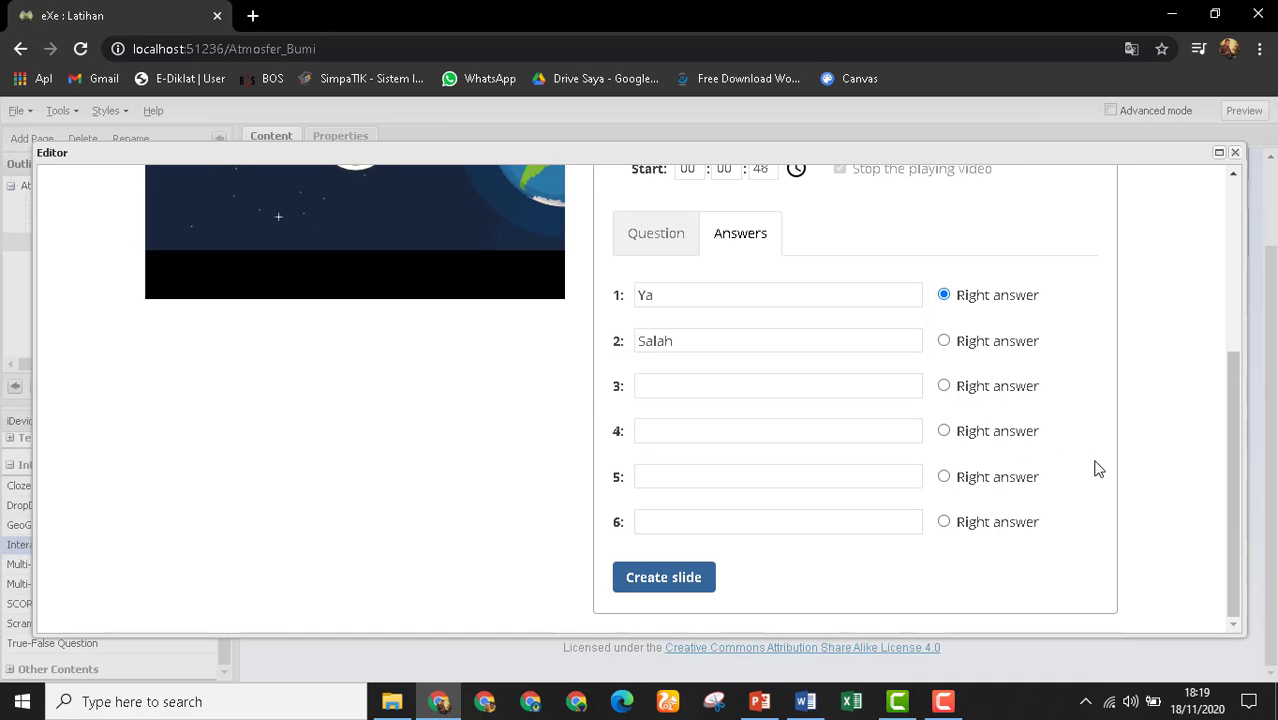
Create the single choice slide and save the interactive video, accepting the save reminder.
left_click(659, 582)
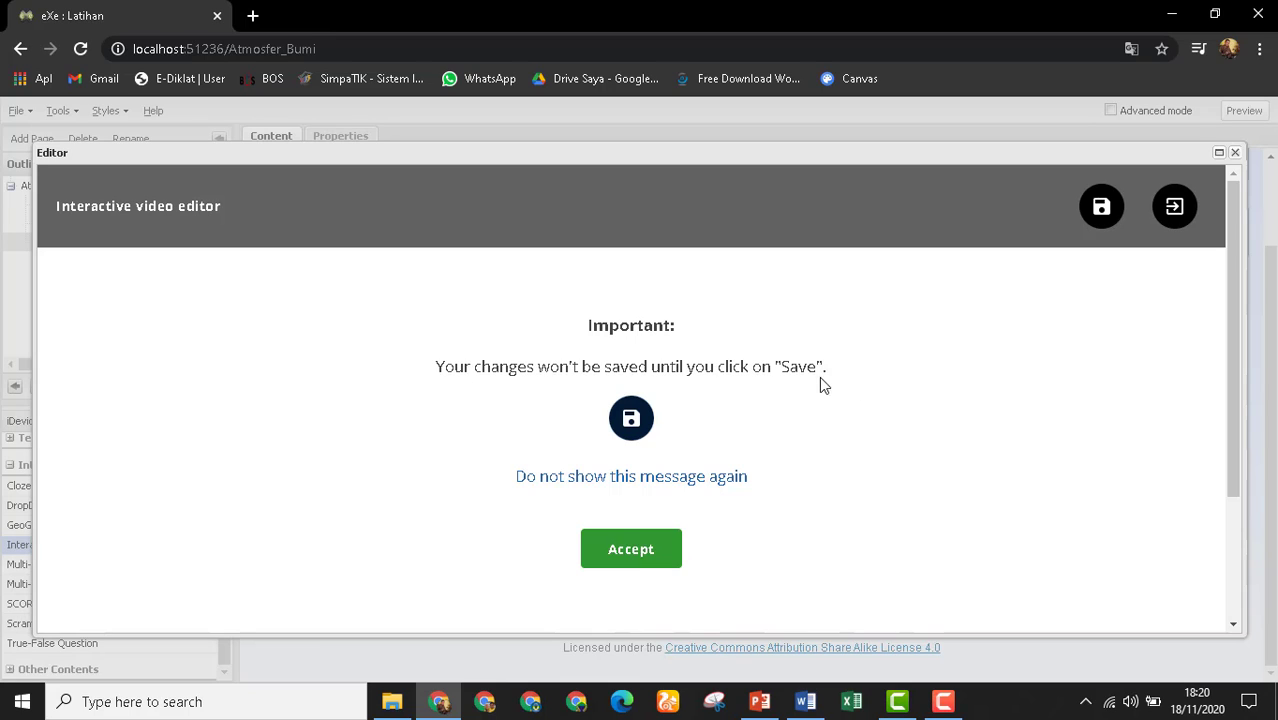
left_click(1101, 208)
left_click(630, 426)
left_click(631, 553)
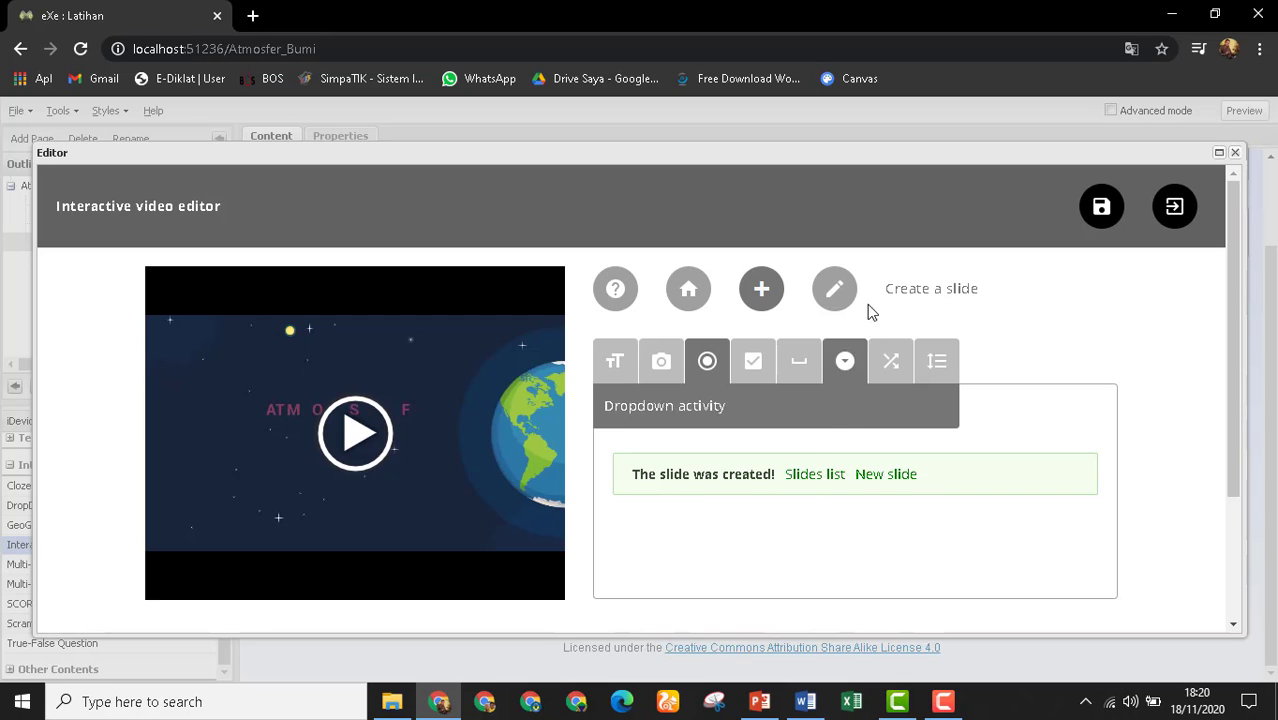
Open the 00:00:48 single choice slide from the slides list and review its start time, question and answers.
left_click(836, 290)
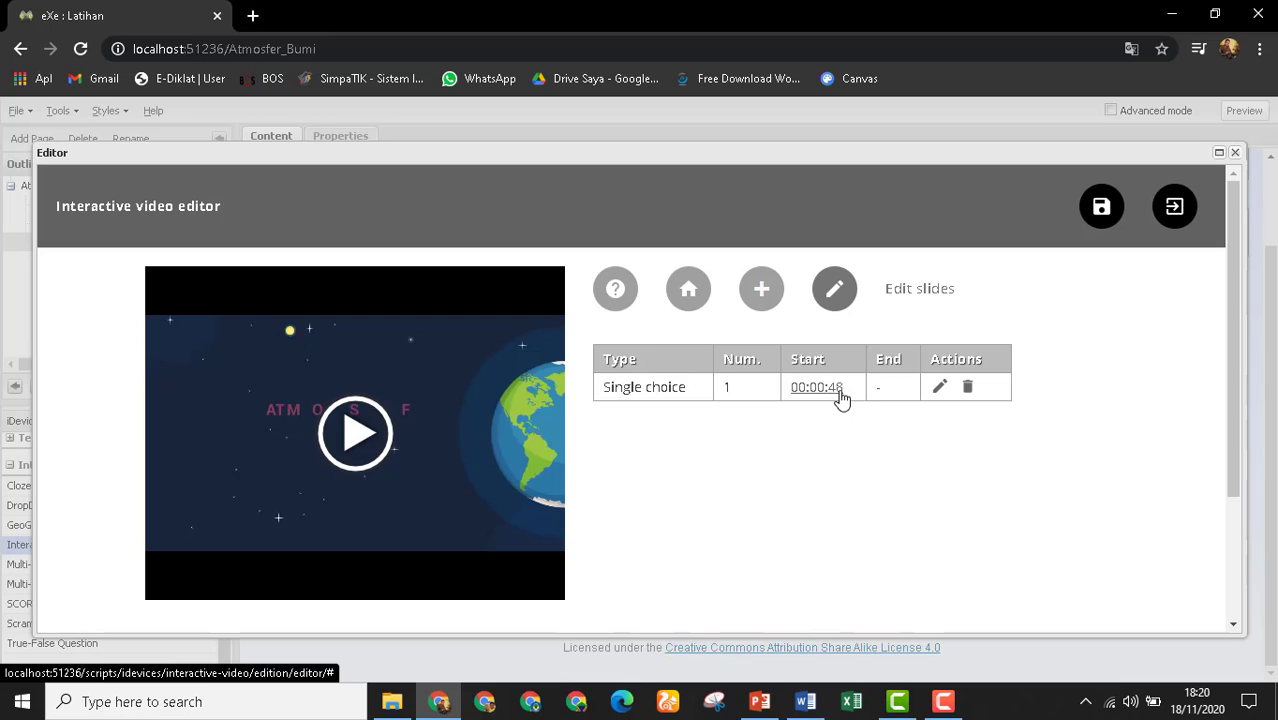
left_click(939, 388)
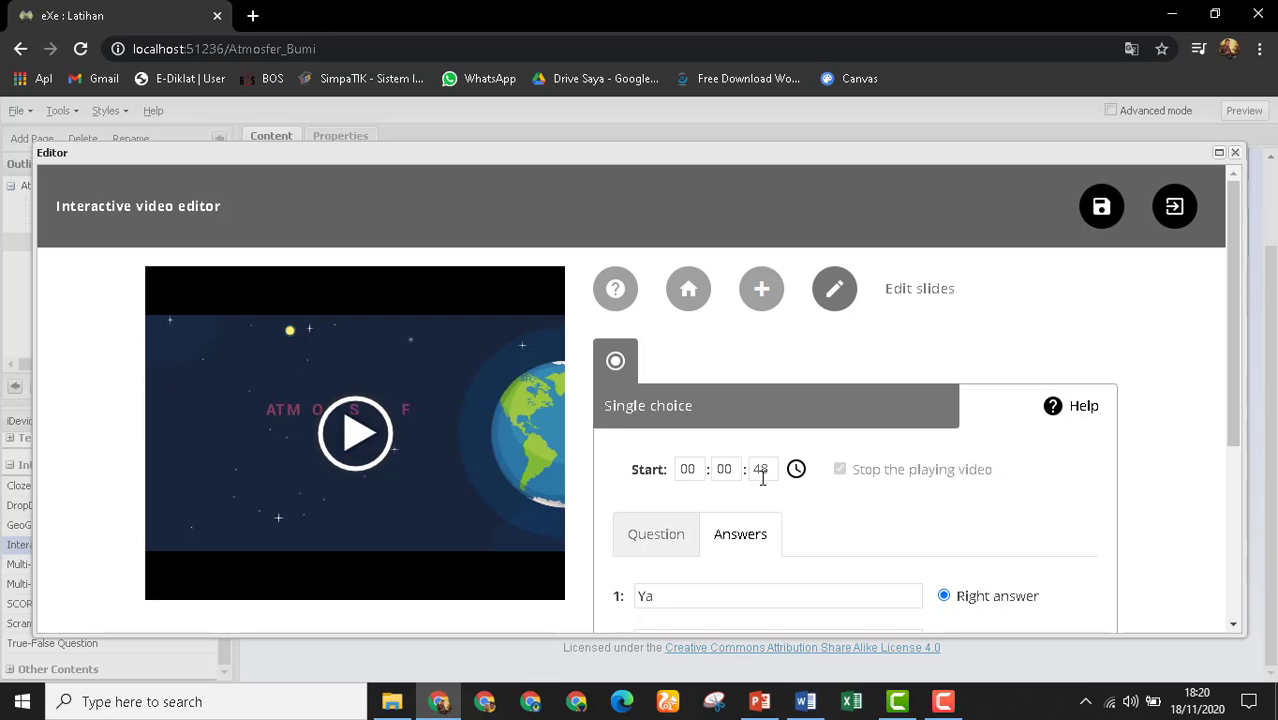
scroll(764, 476, "down", 1)
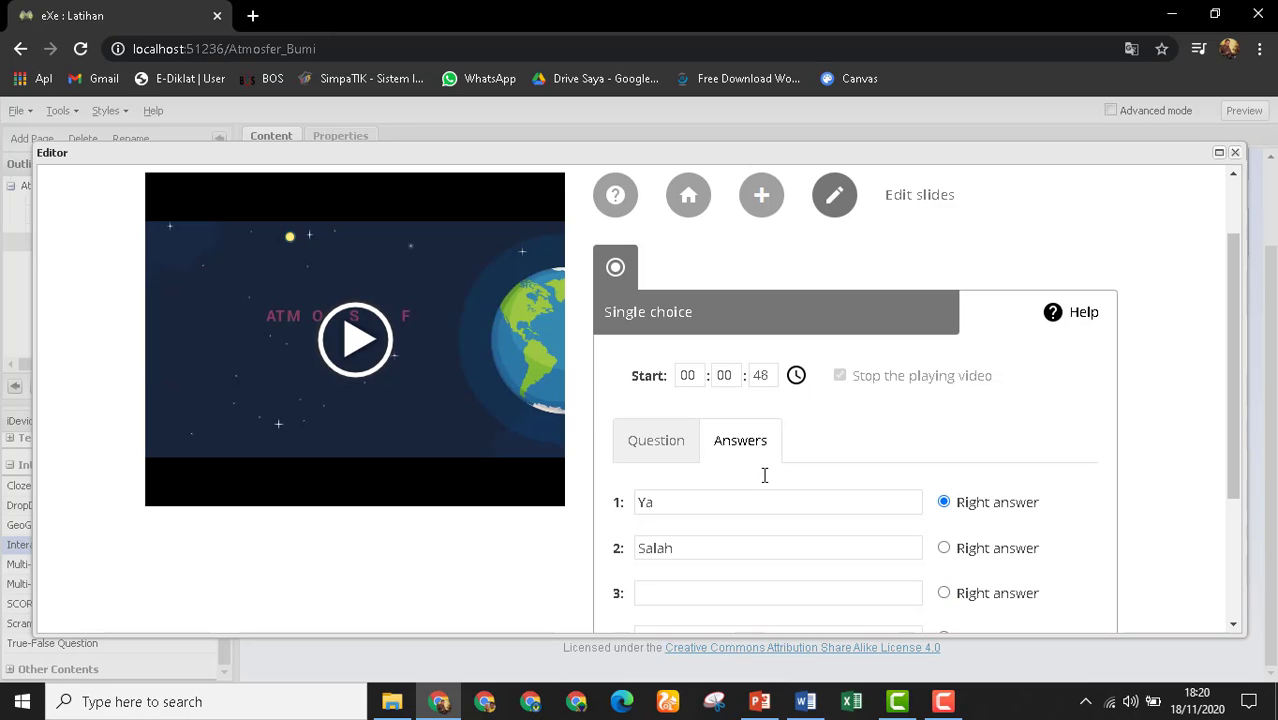
left_click(653, 441)
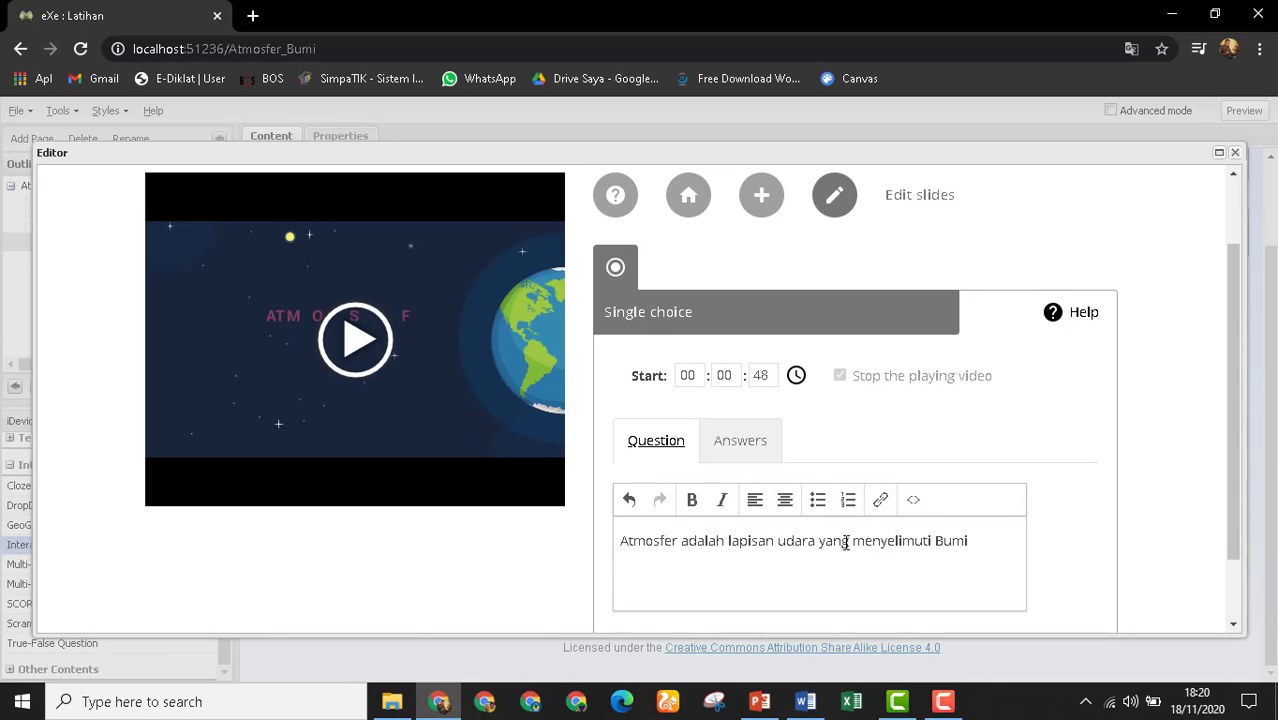
left_click(741, 441)
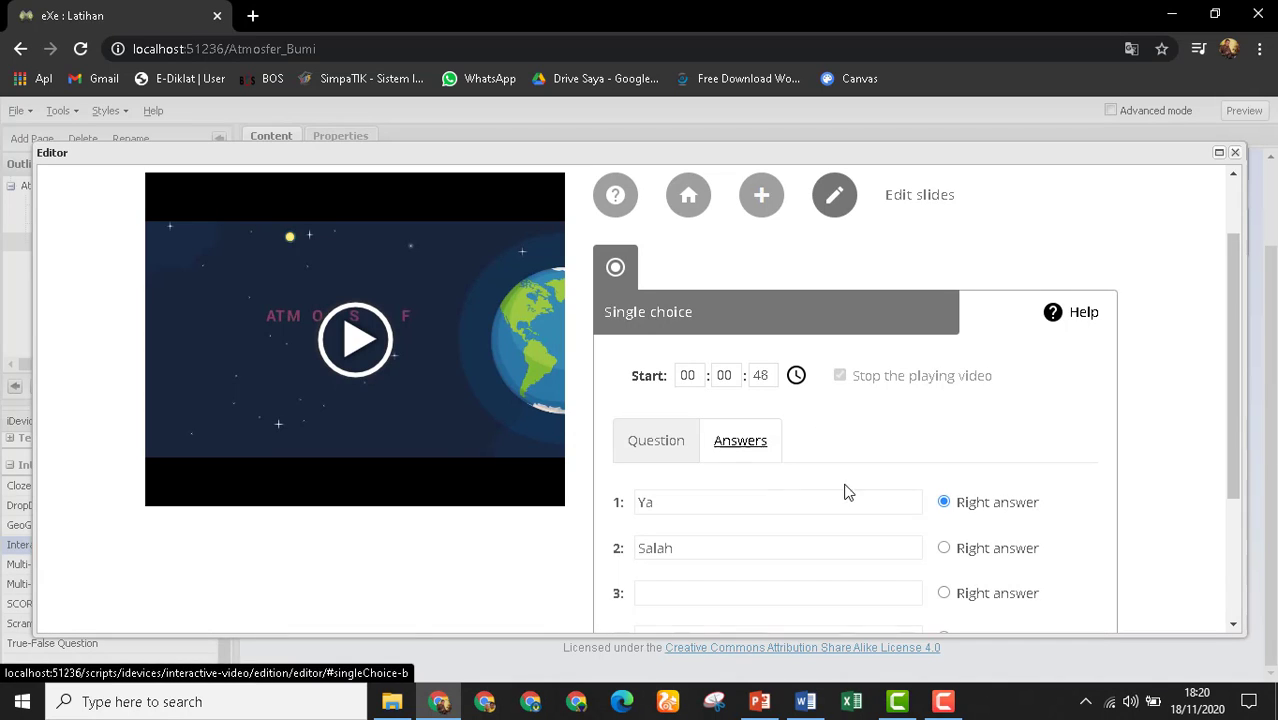
scroll(899, 441, "up", 1)
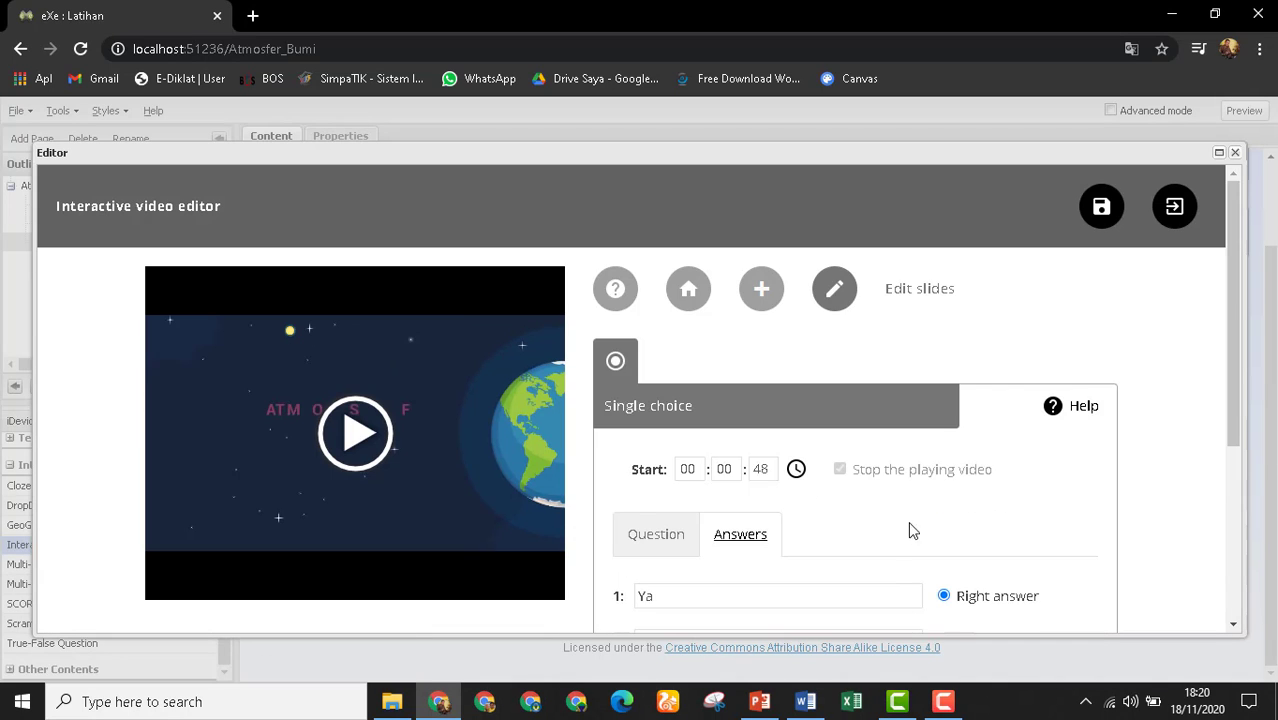
scroll(876, 513, "down", 1)
scroll(985, 512, "up", 1)
Save the interactive video, exit its editor and apply the Interactive Video activity to the Latihan page.
left_click(1099, 212)
left_click(651, 427)
left_click(1172, 206)
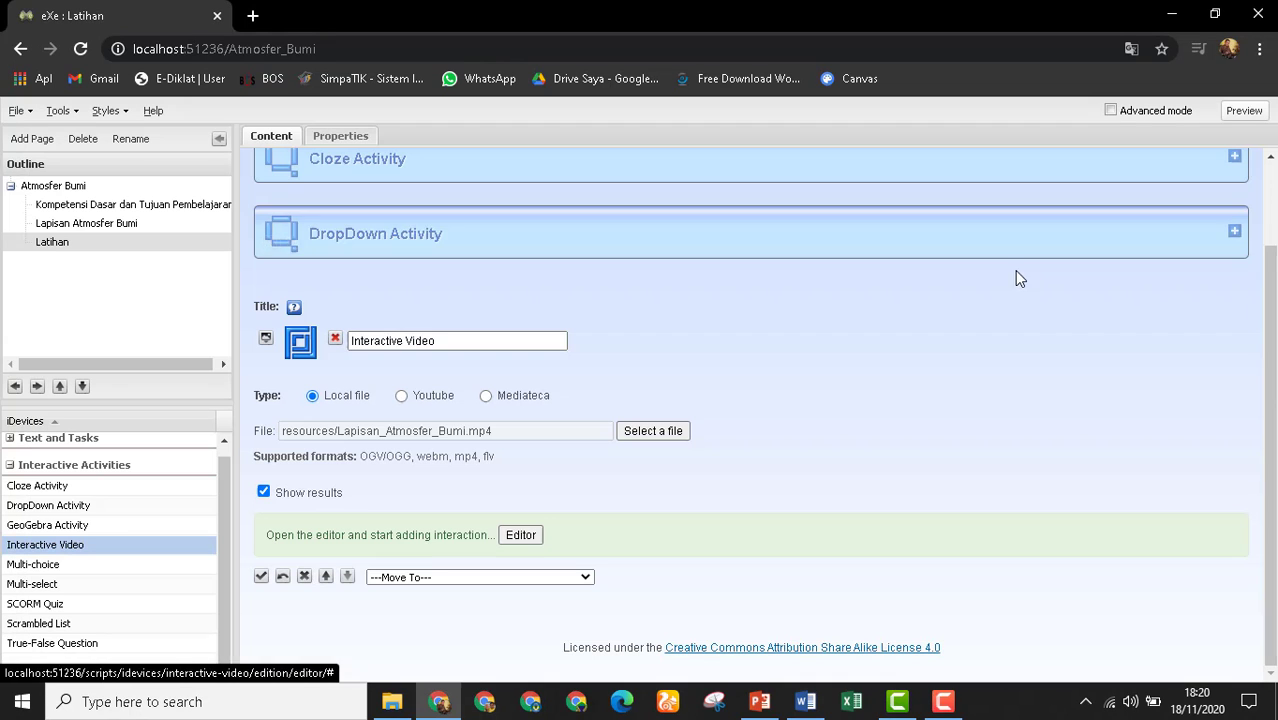
left_click(261, 578)
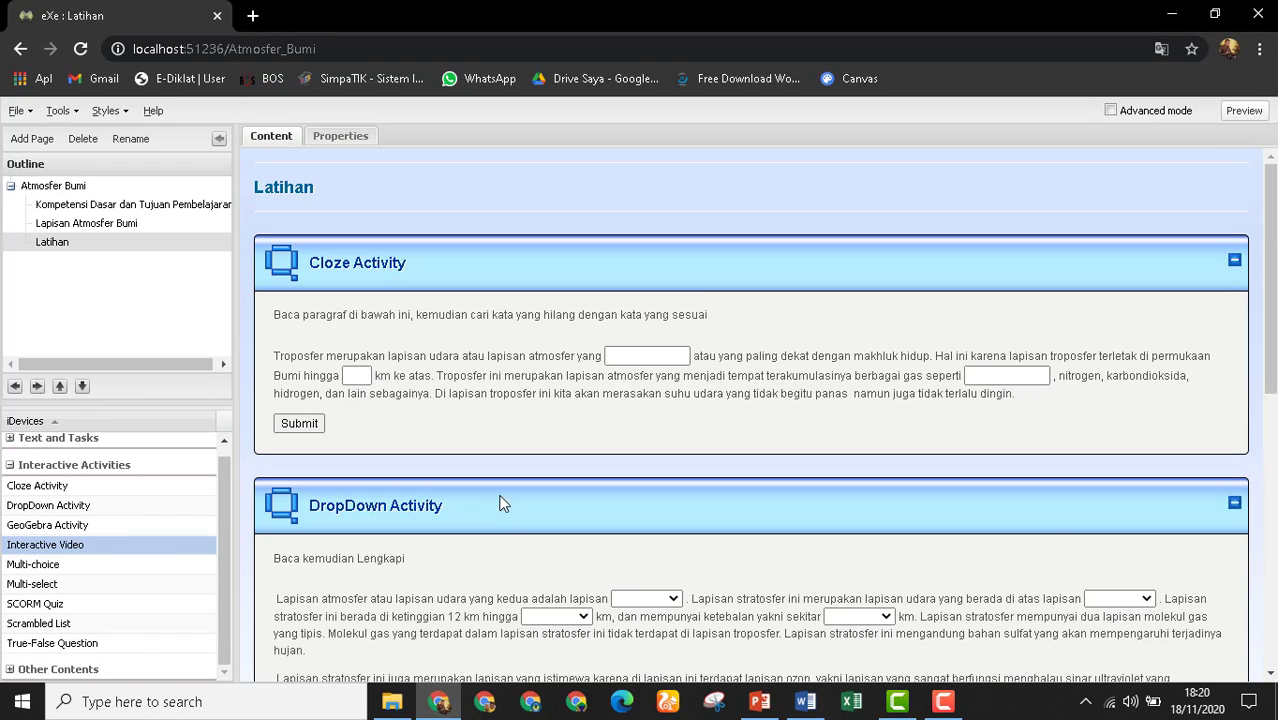
Preview the project, open its Latihan page and start the Interactive Video activity.
scroll(510, 505, "down", 3)
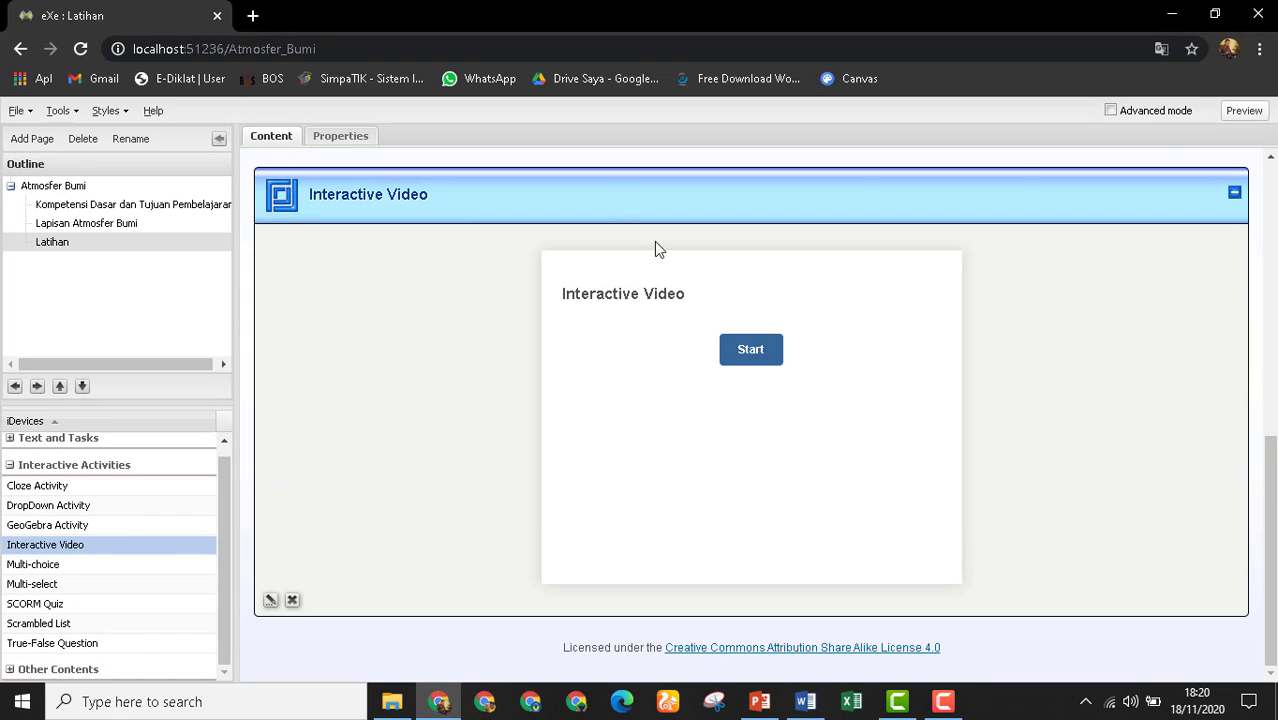
left_click(1243, 110)
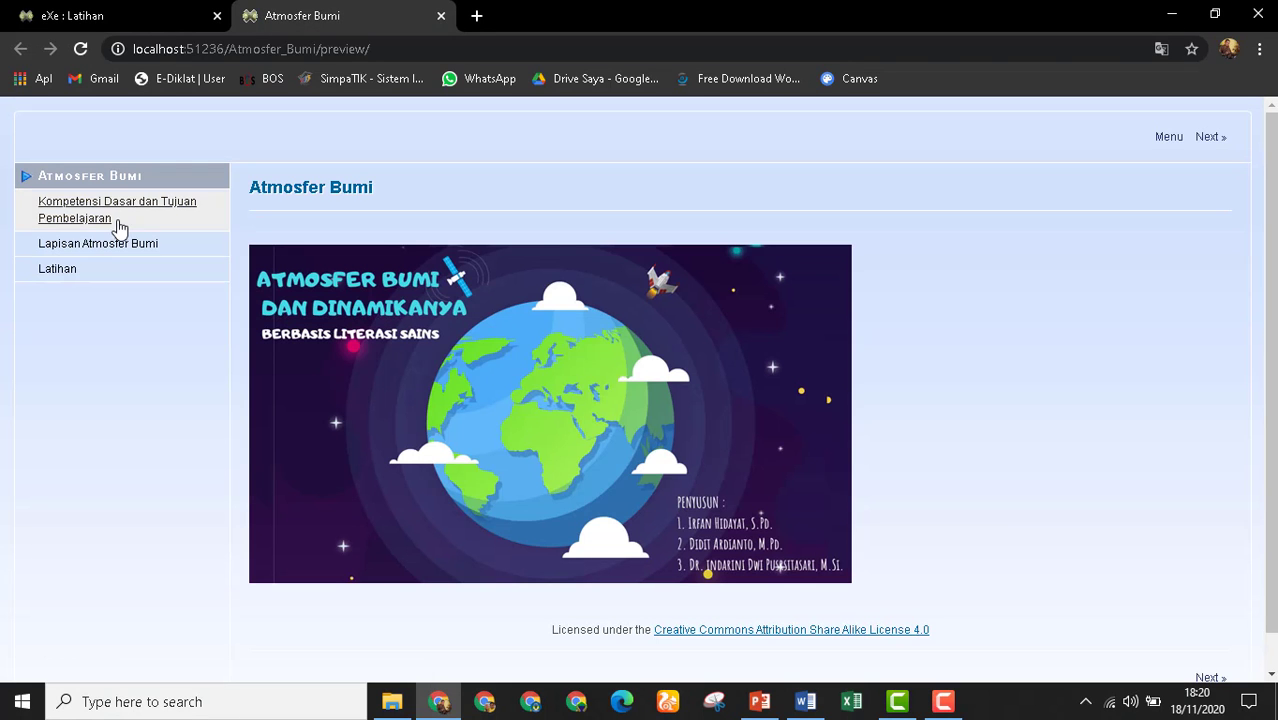
left_click(56, 270)
scroll(699, 405, "down", 10)
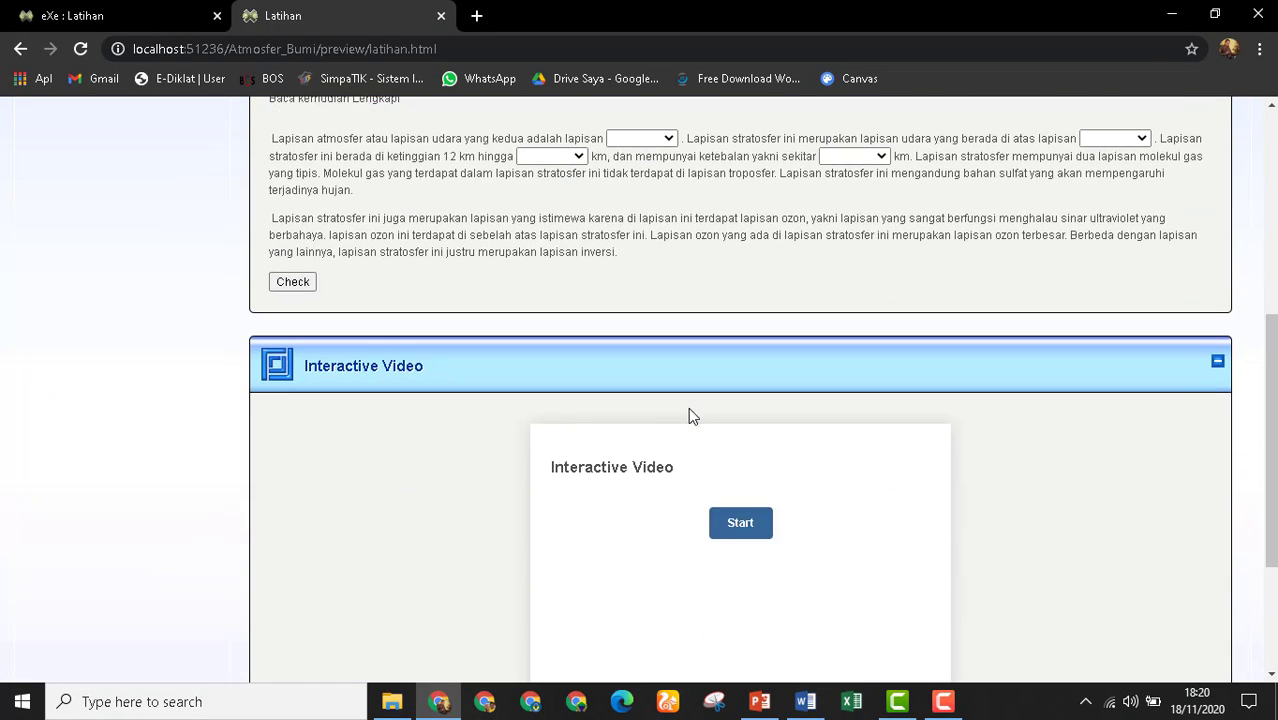
left_click(752, 345)
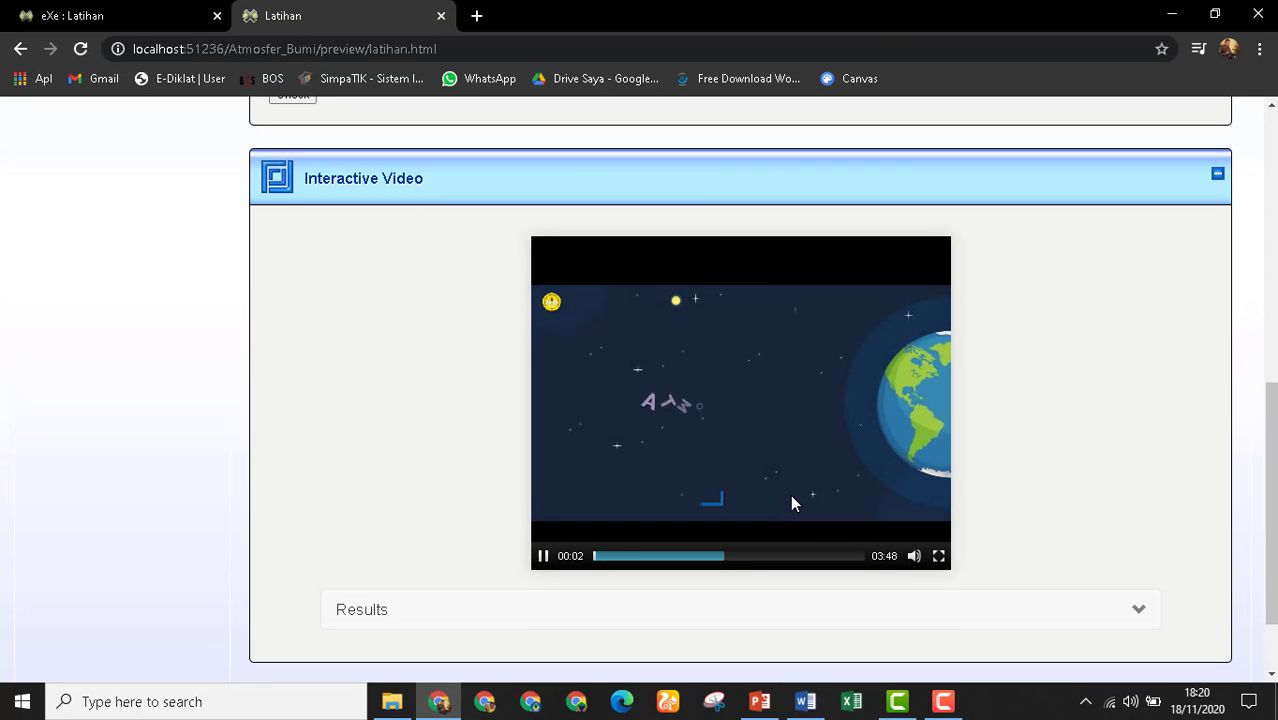
Play the previewed video to the question, check the answer "Ya", then resume playback briefly and pause it.
mouse_move(913, 553)
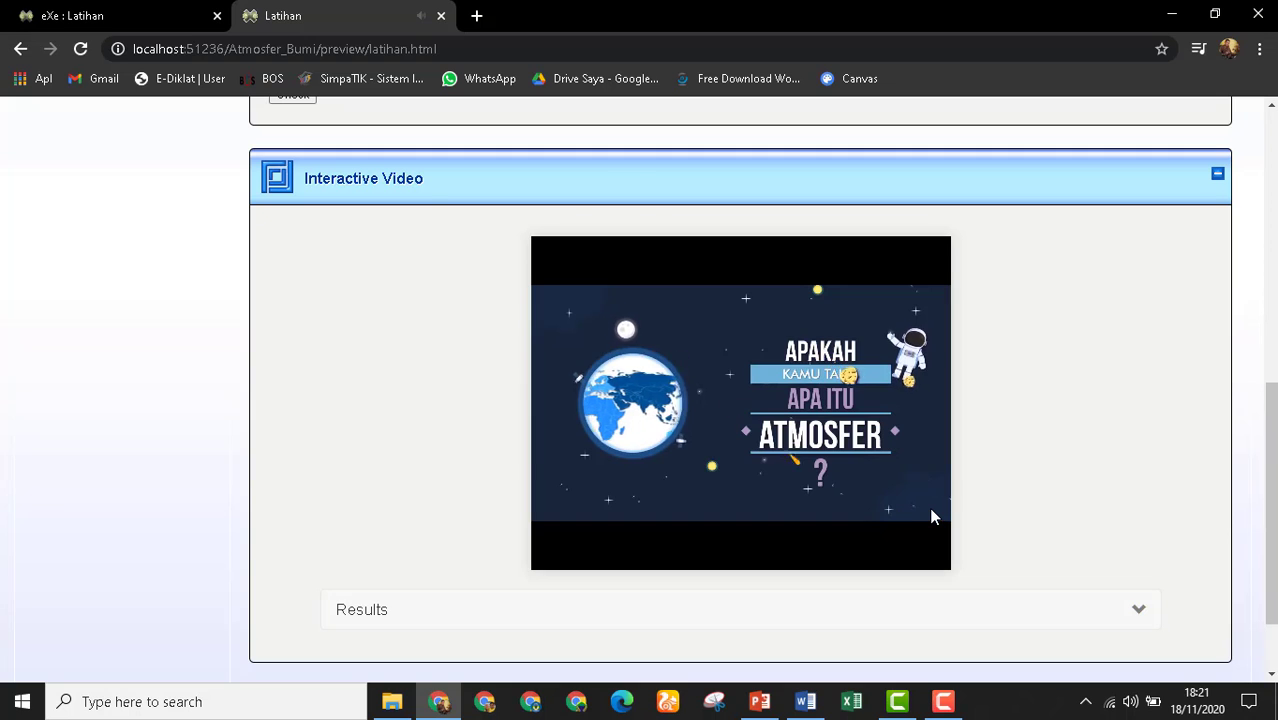
mouse_move(924, 416)
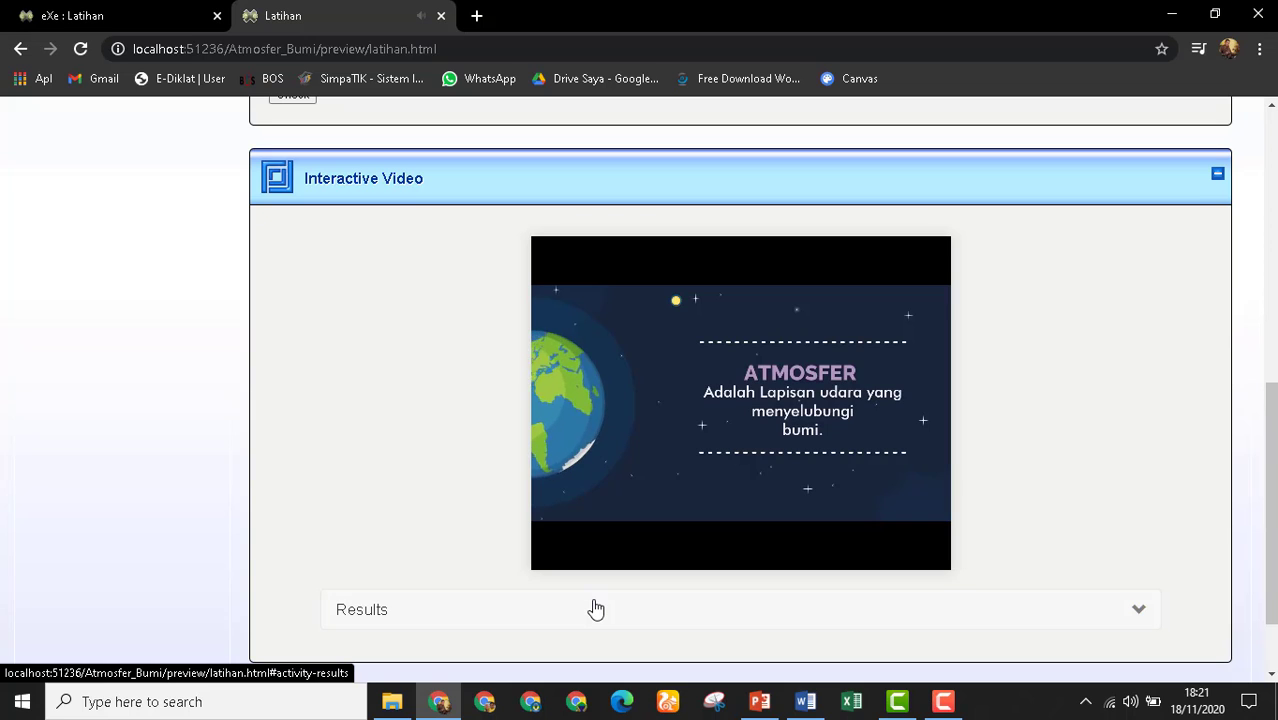
mouse_move(622, 556)
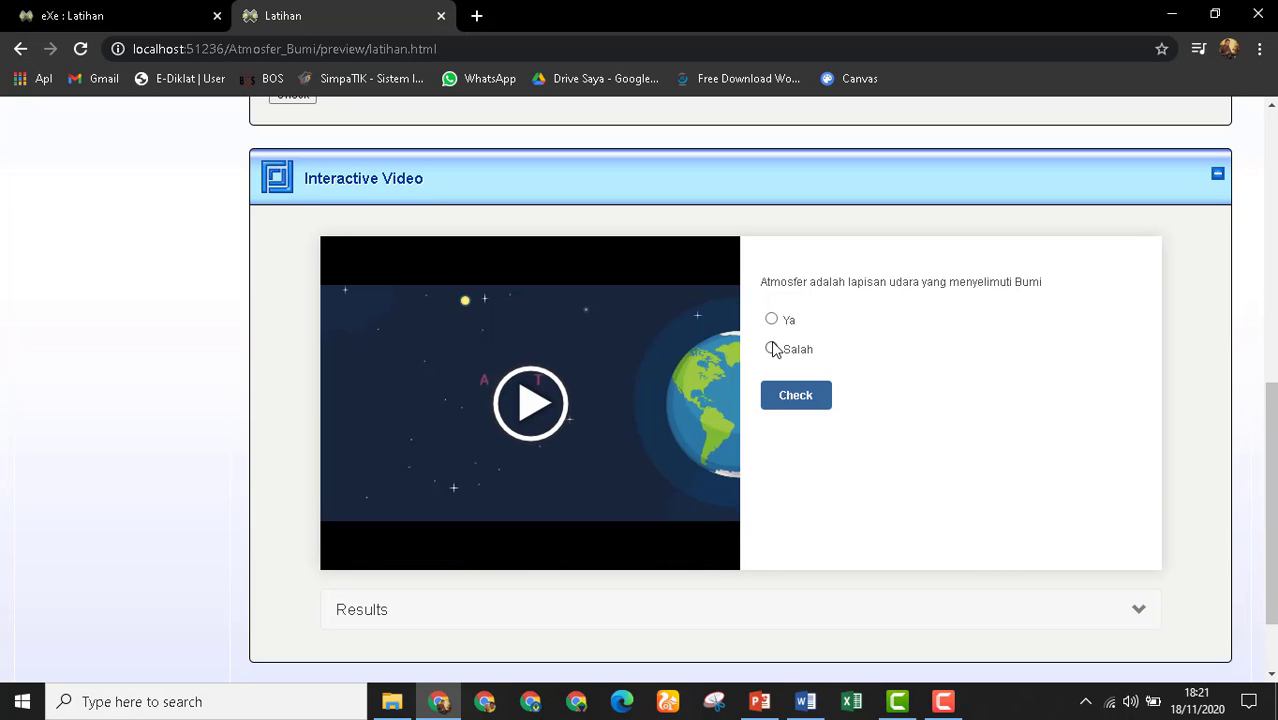
left_click(798, 396)
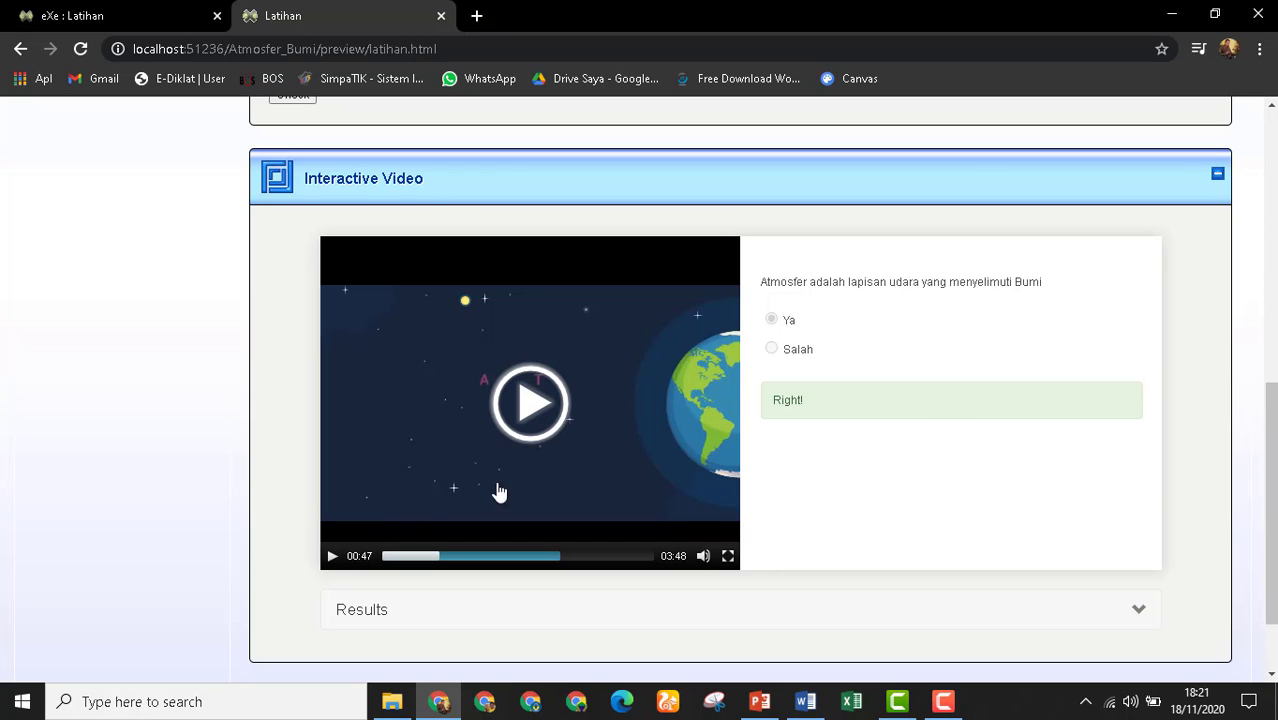
left_click(332, 555)
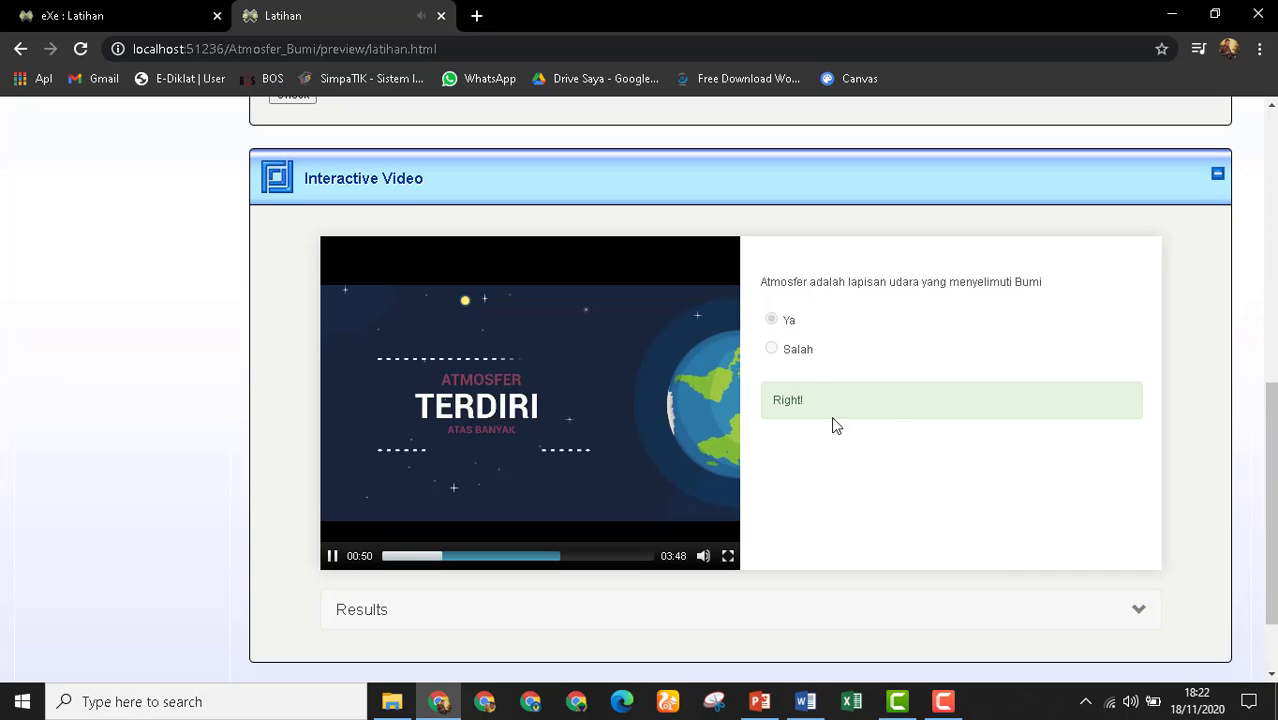
left_click(333, 557)
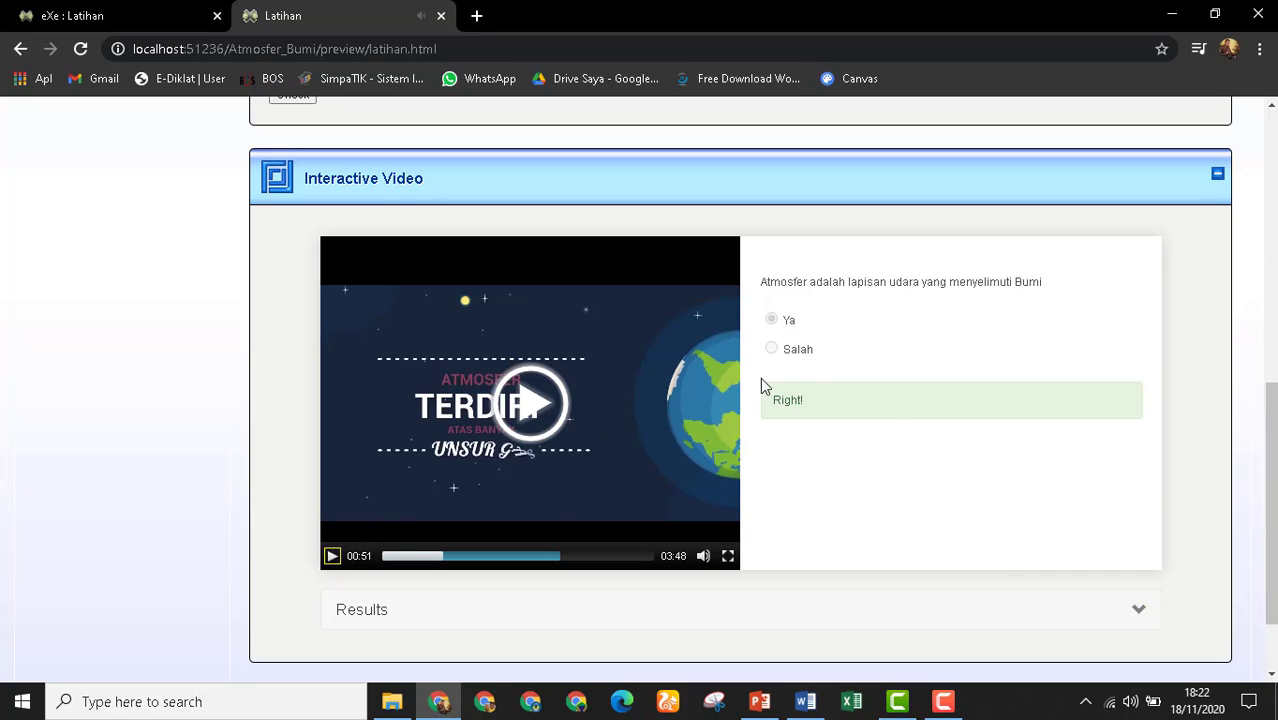
Expand the activity's results, review the slide score and total, and close the preview.
left_click(1139, 612)
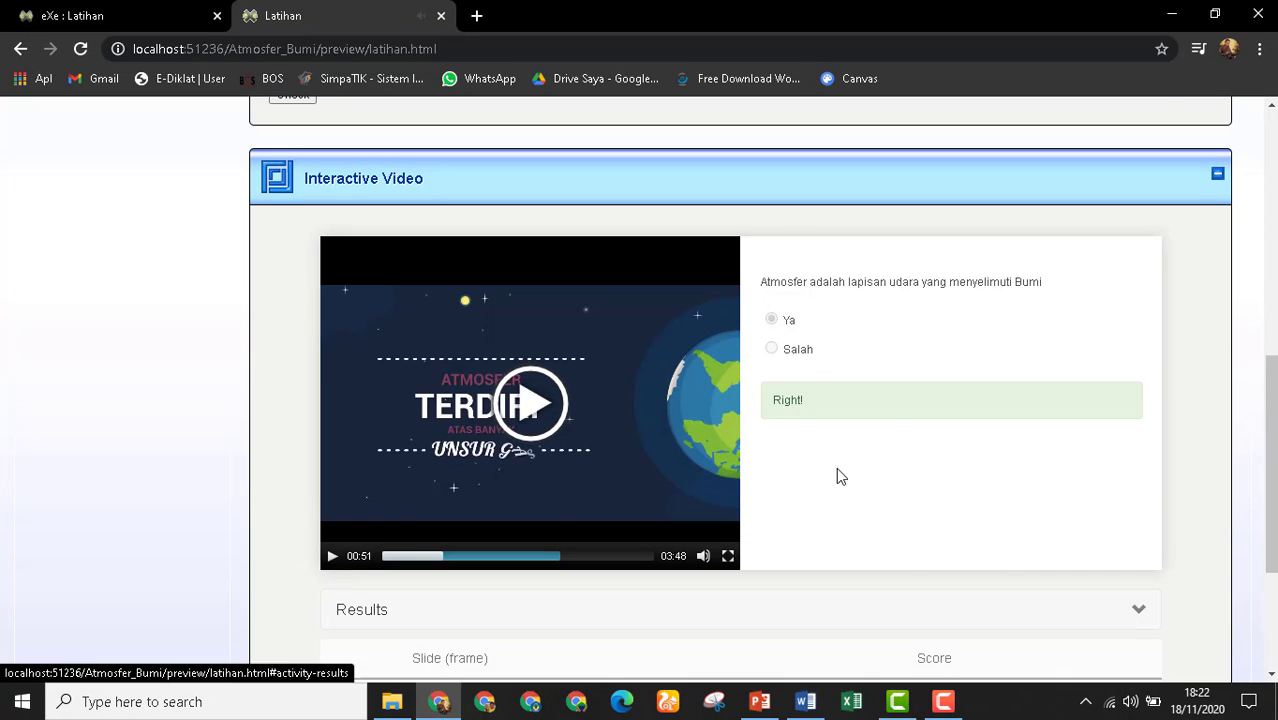
scroll(836, 468, "down", 3)
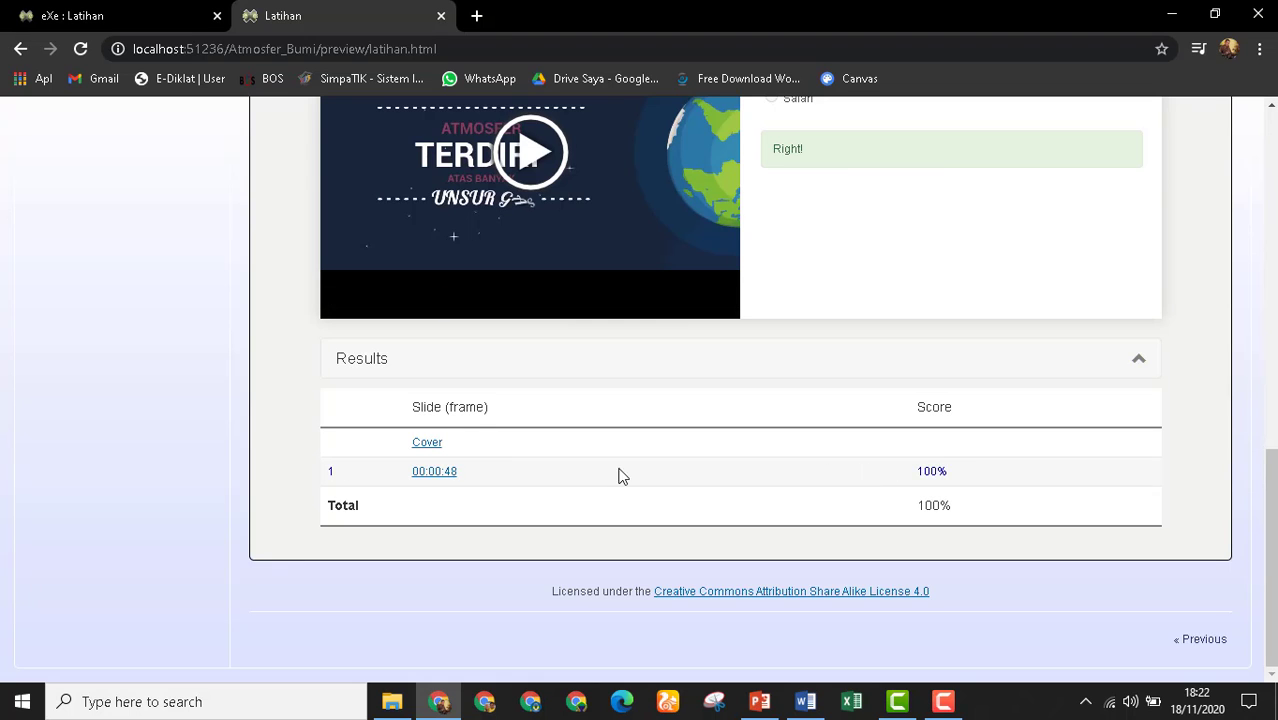
scroll(630, 470, "up", 2)
scroll(600, 455, "down", 2)
scroll(650, 432, "up", 2)
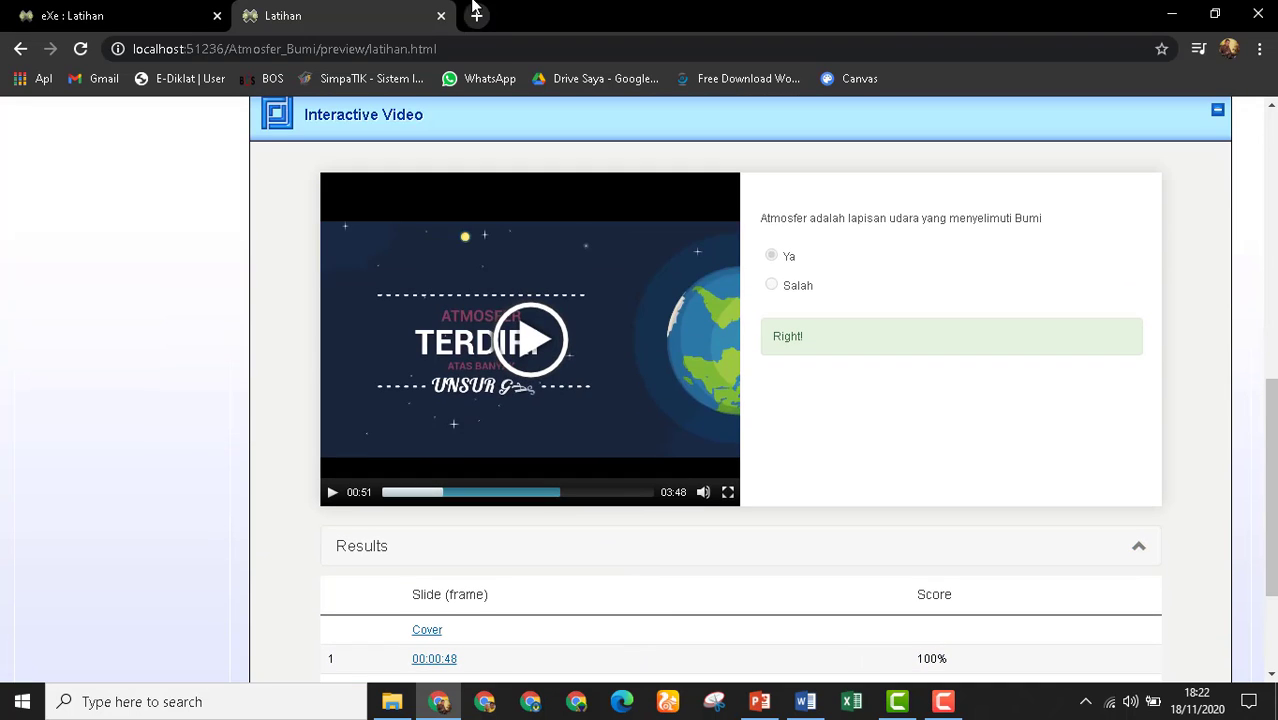
left_click(441, 17)
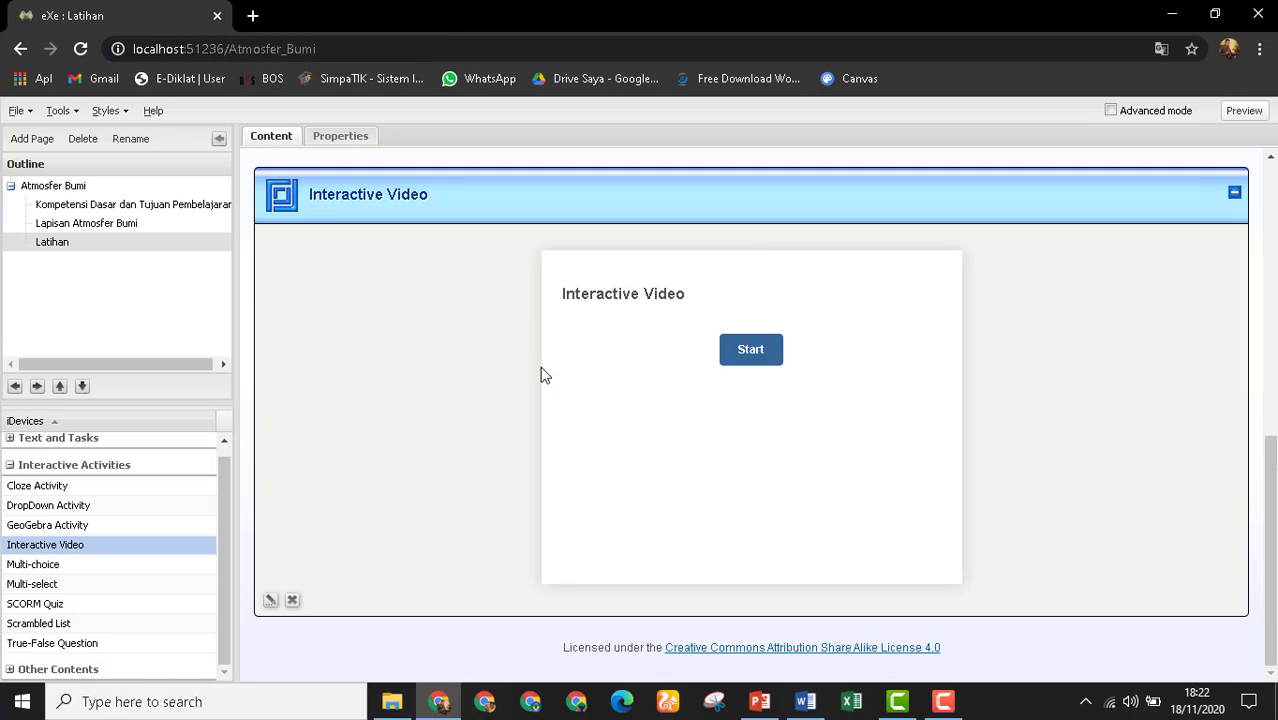
Reopen the Interactive Video activity for editing, launch its interactive video editor and start playback.
left_click(270, 601)
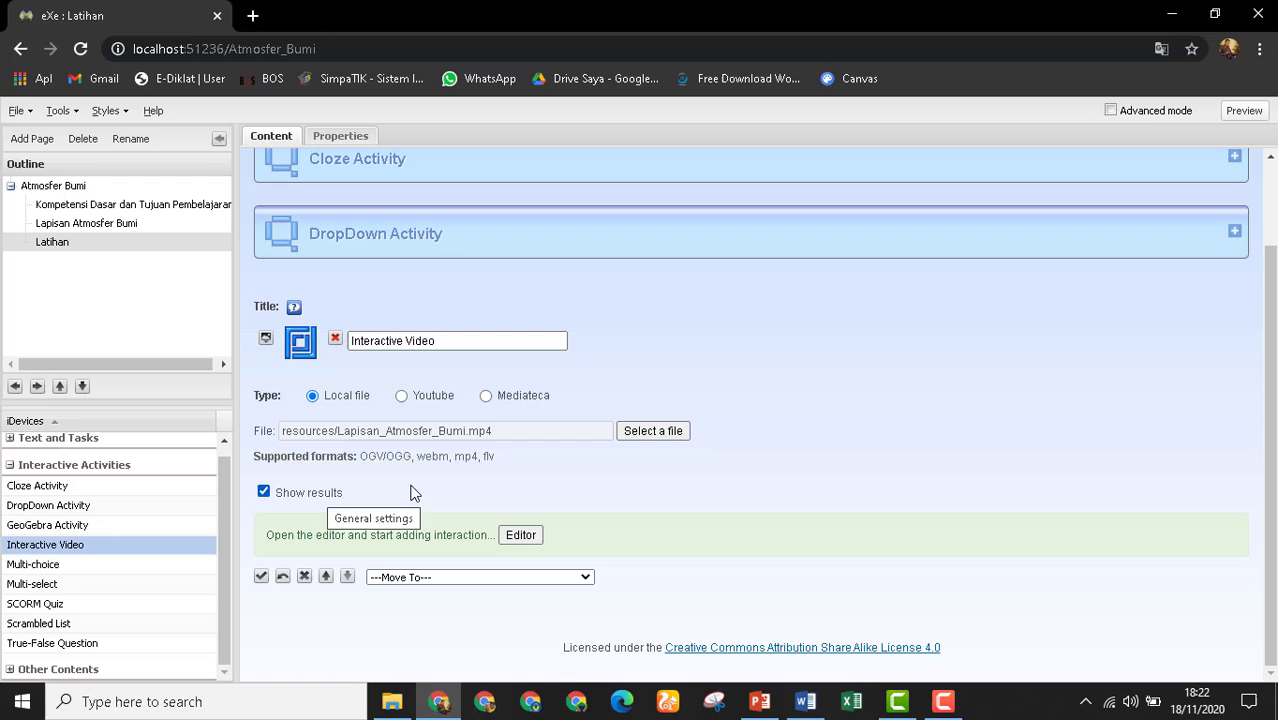
left_click(520, 534)
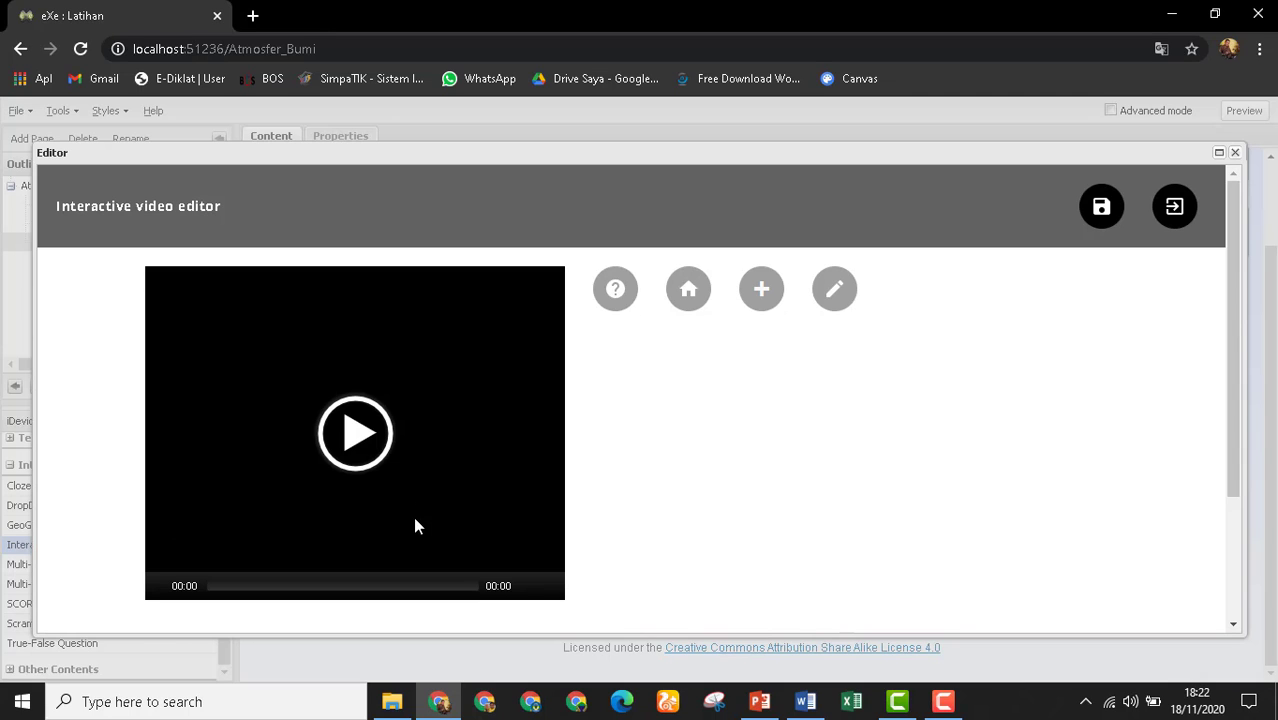
left_click(352, 432)
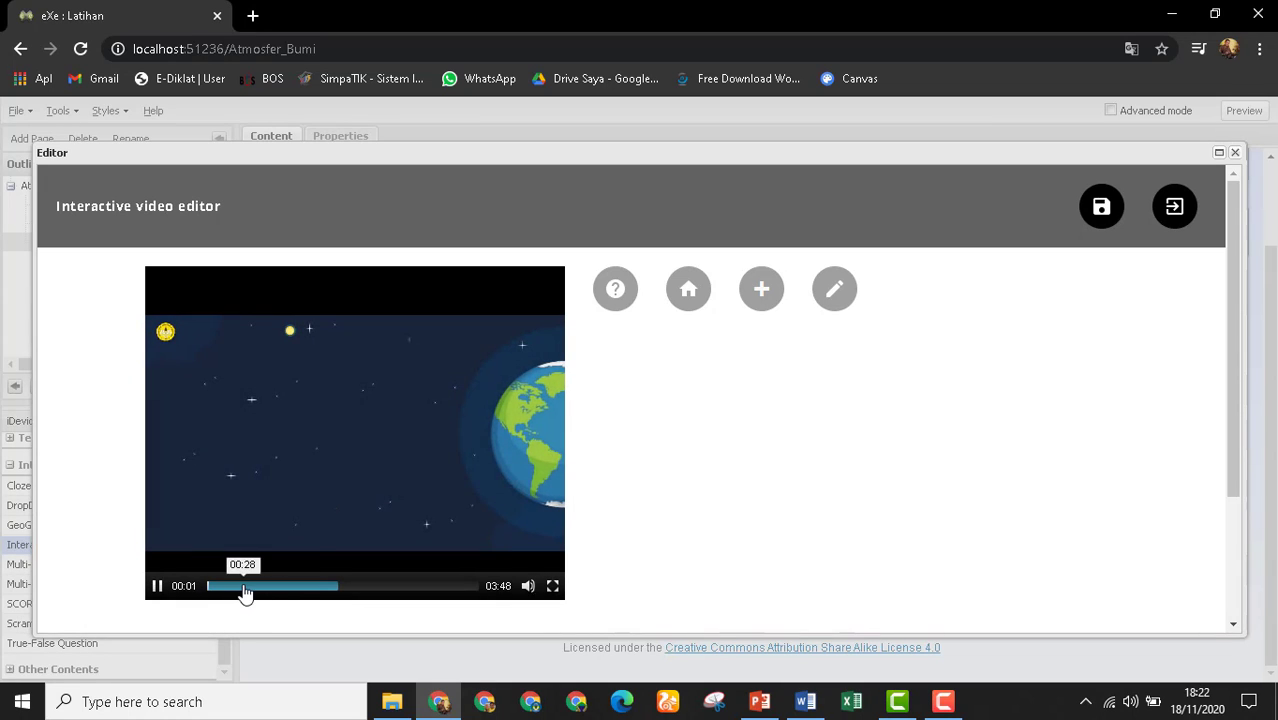
mouse_move(528, 585)
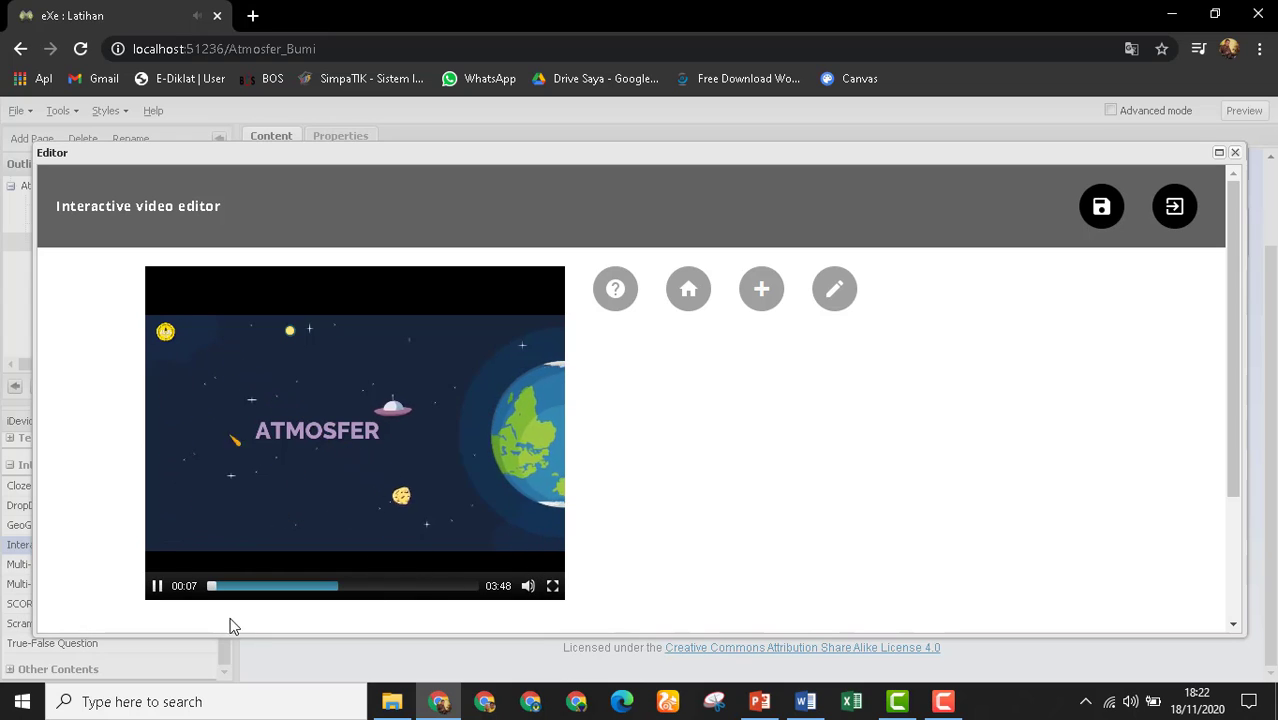
Skip through the video to the diagram naming the atmosphere layers and pause it at about 01:42.
left_click(257, 587)
left_click(300, 587)
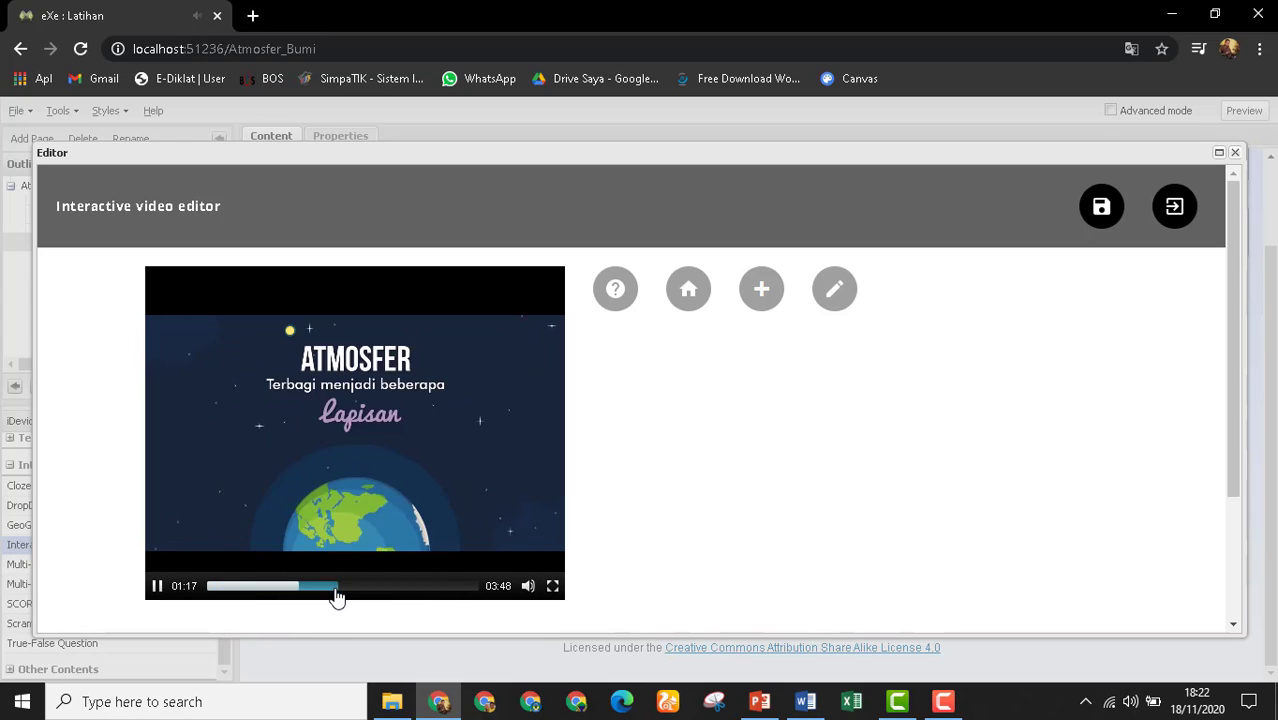
left_click(335, 588)
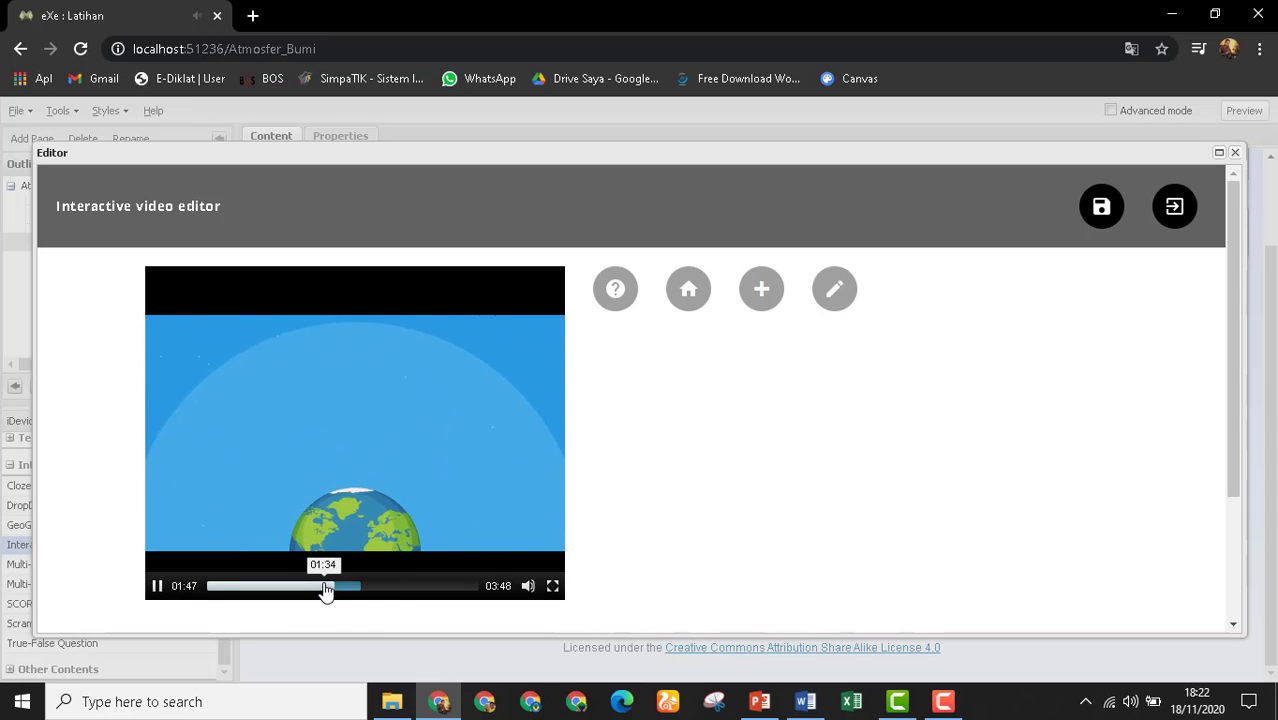
left_click(322, 587)
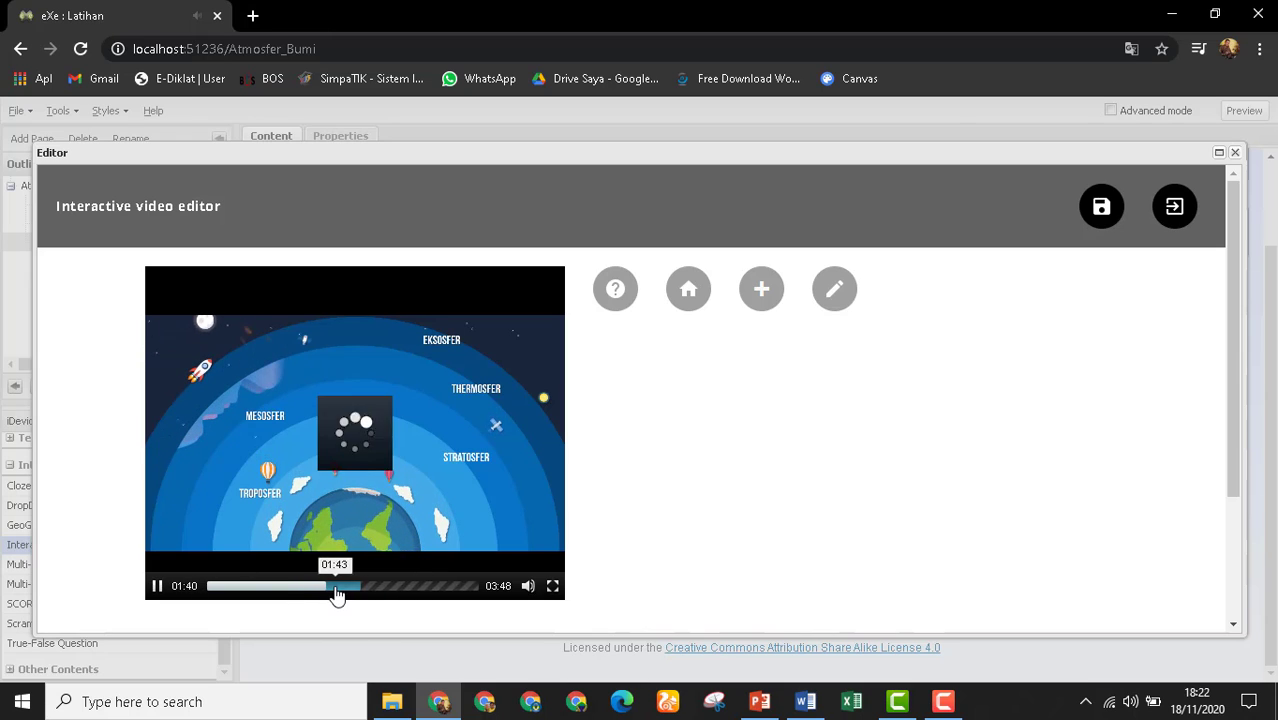
left_click(341, 592)
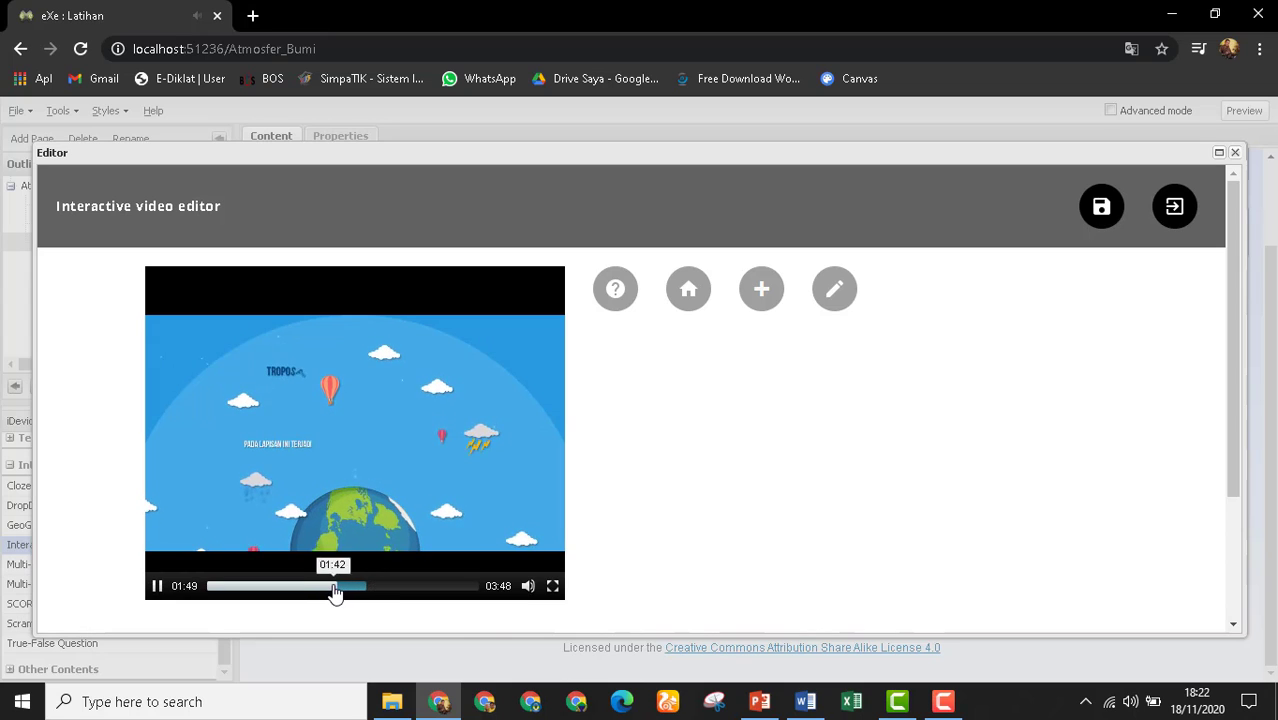
left_click(333, 592)
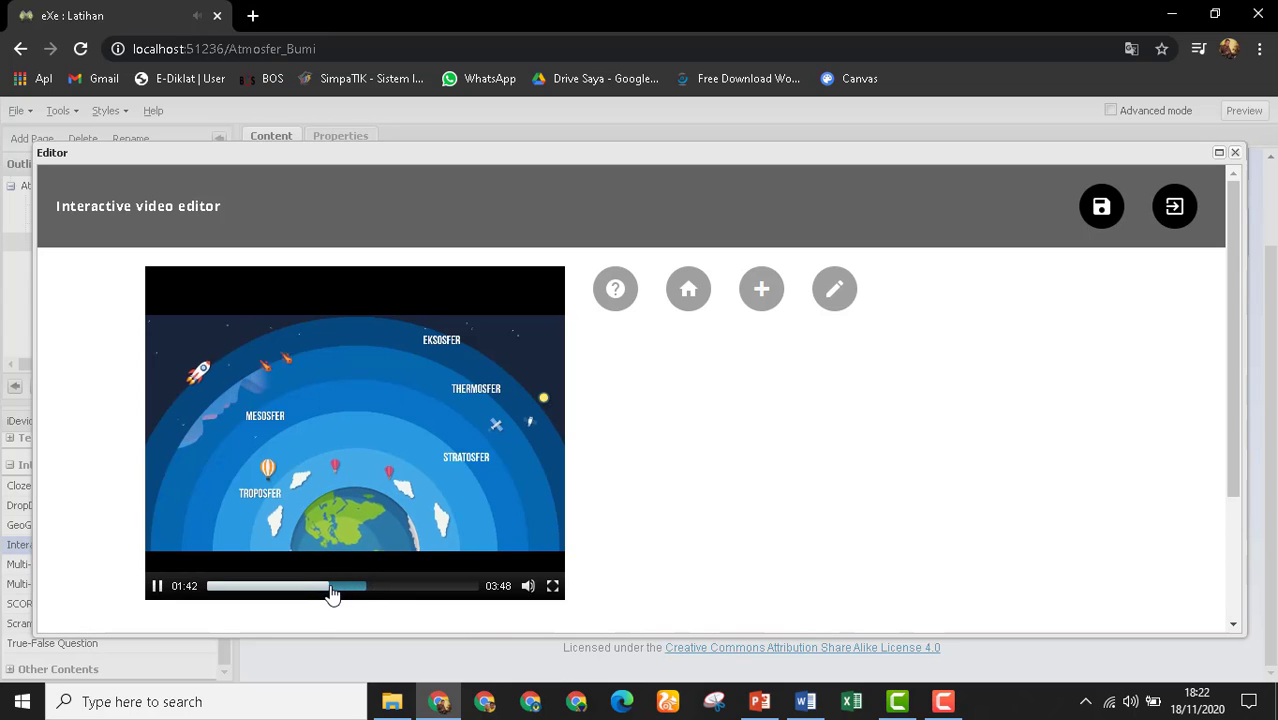
left_click(157, 587)
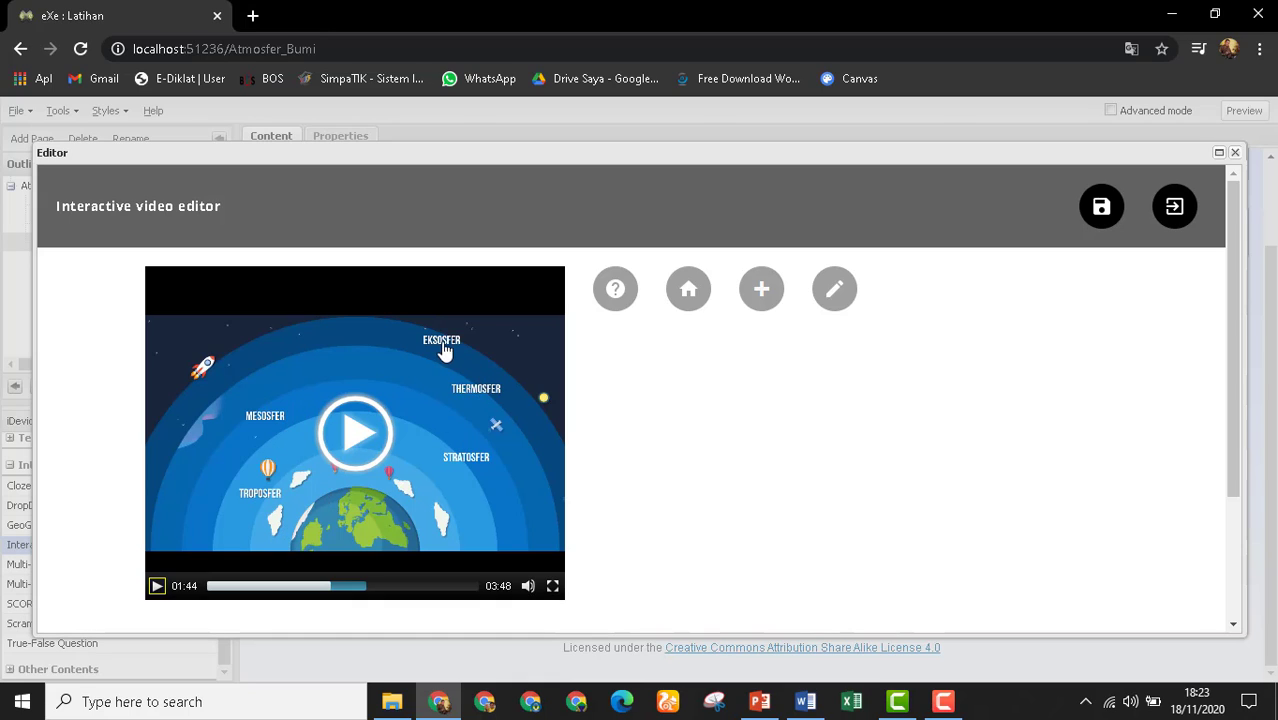
left_click(338, 592)
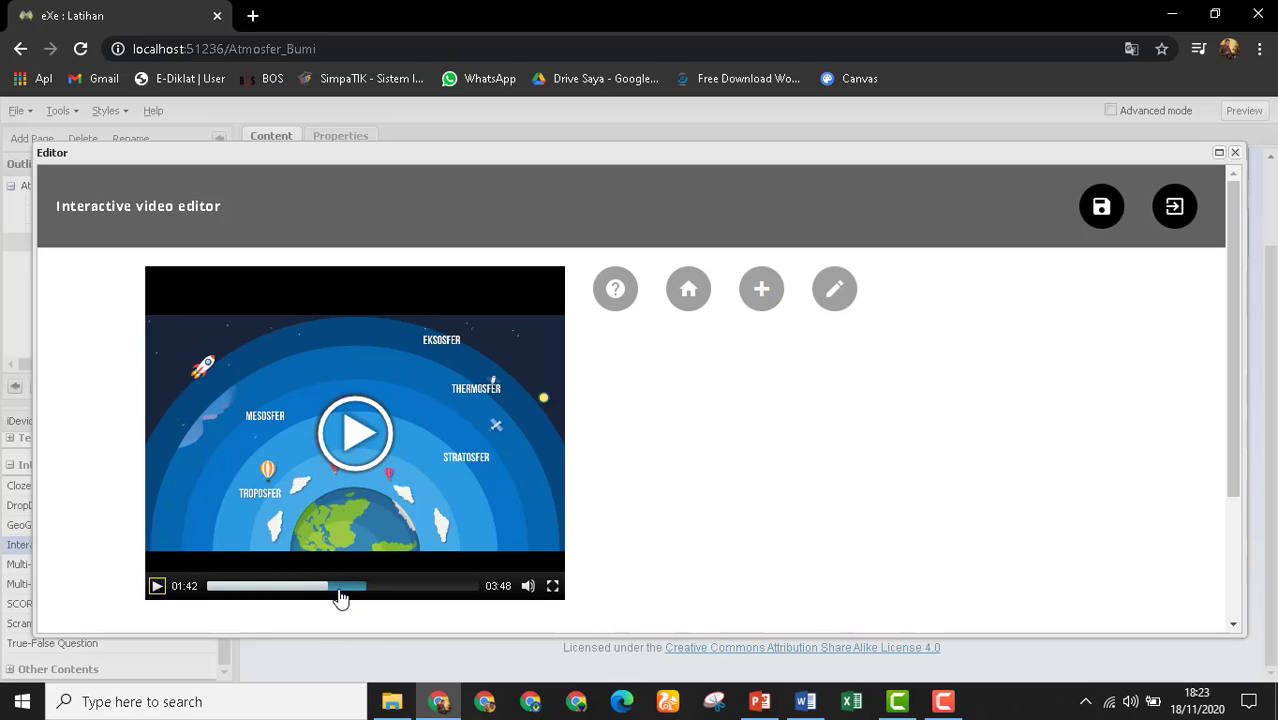
Start a scrambled list slide at 00:01:46 in the video with the question "Urutan Lapisan atmosfer bumi dimulai dari yang terdekat".
left_click(337, 591)
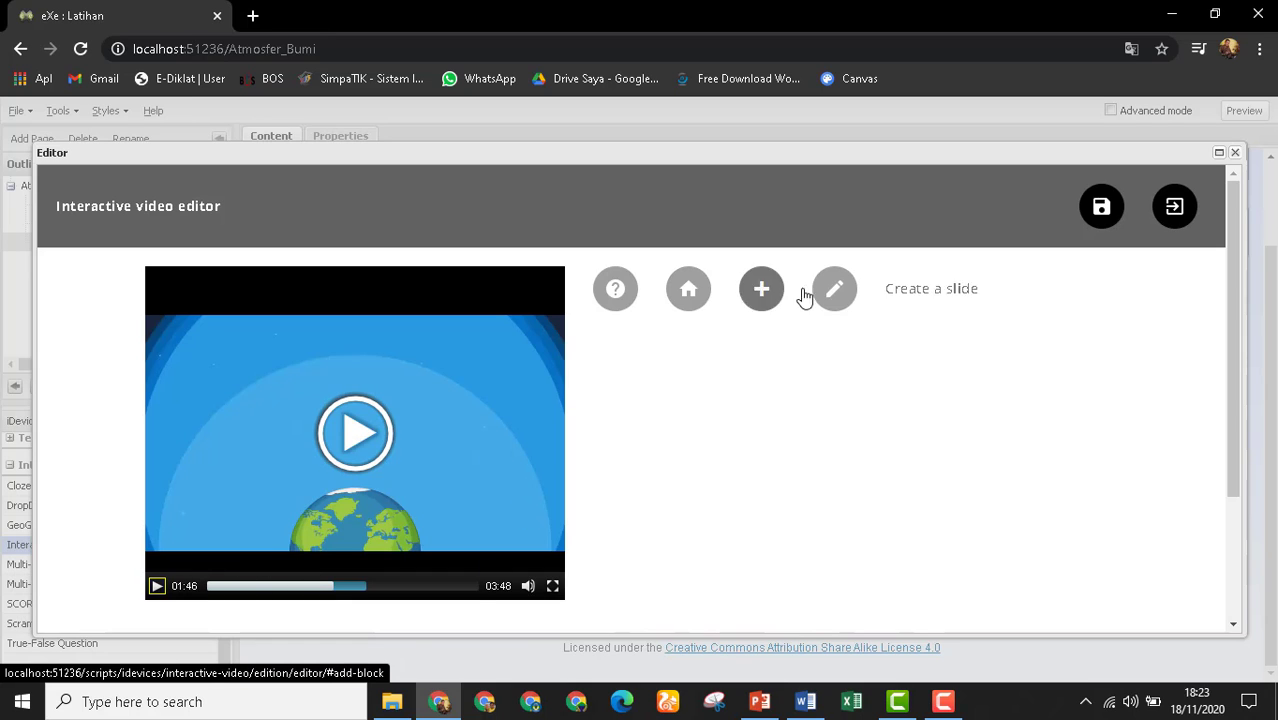
left_click(764, 296)
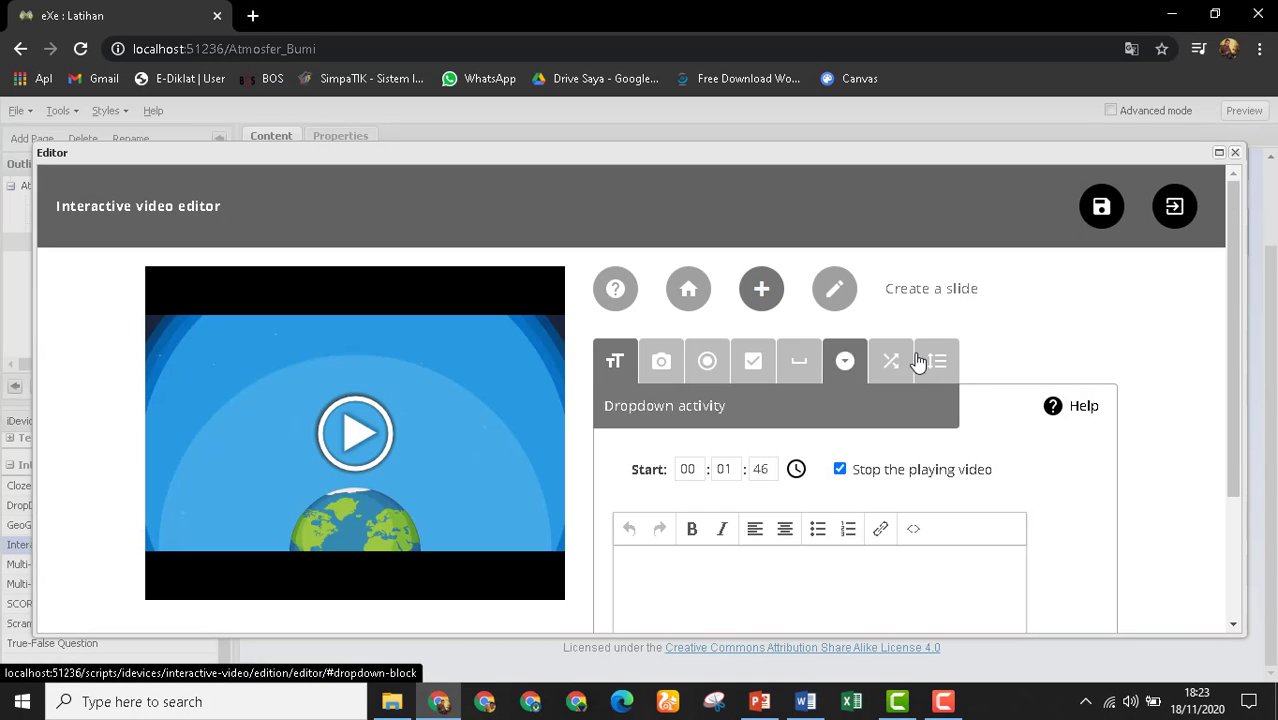
left_click(940, 363)
scroll(815, 520, "down", 3)
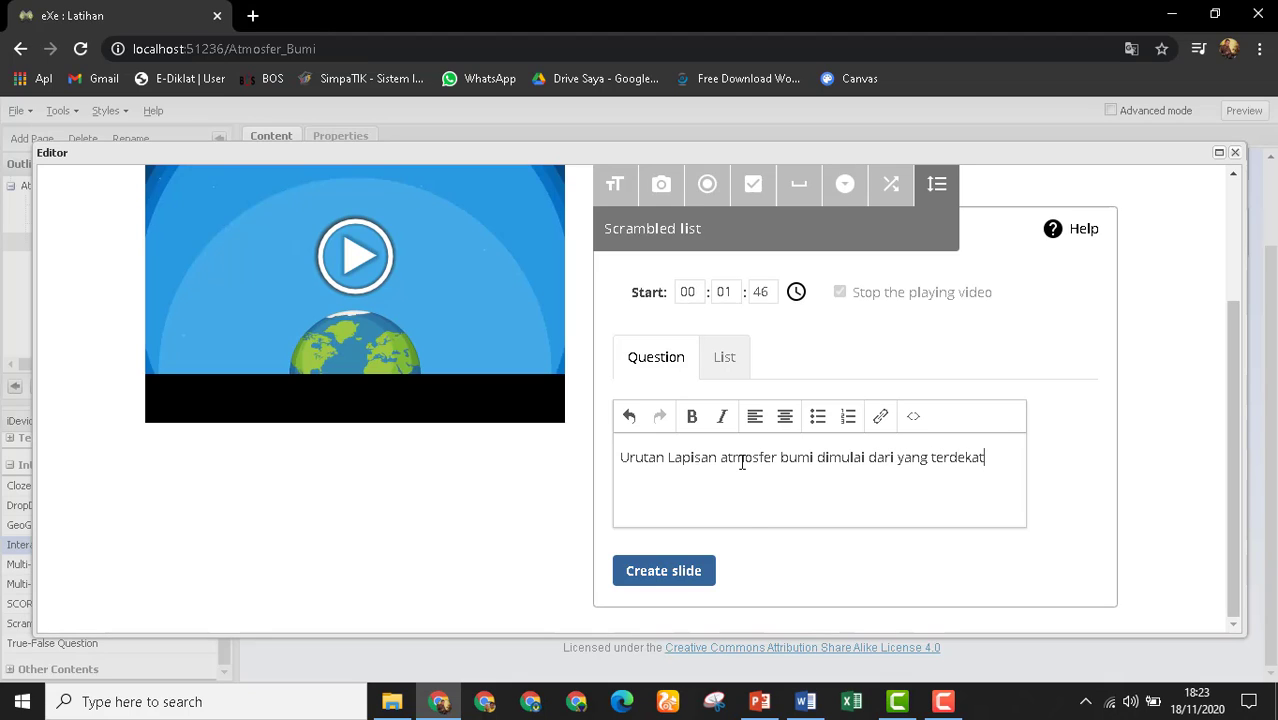
List Troposfer, Stratosfer, Mesosfer, Thermosfer and Eksosfer as the correctly ordered elements and create the scrambled list slide.
left_click(726, 360)
left_click(682, 459)
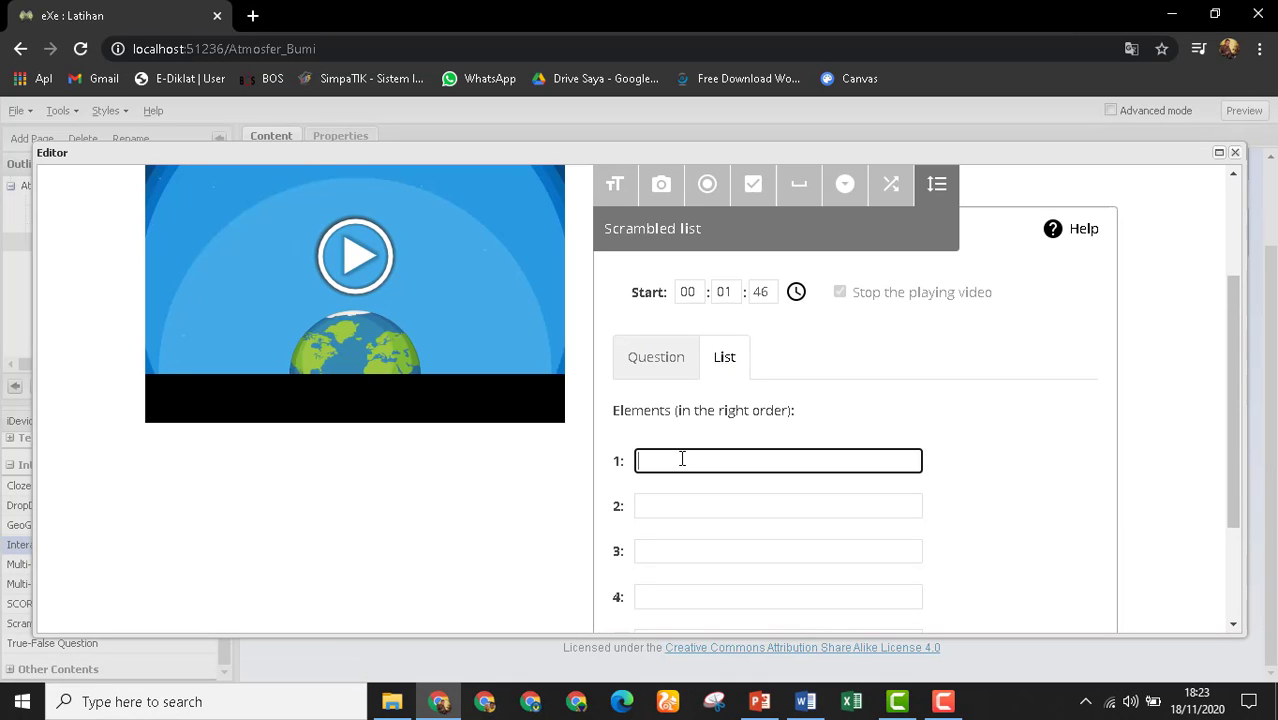
scroll(760, 436, "down", 1)
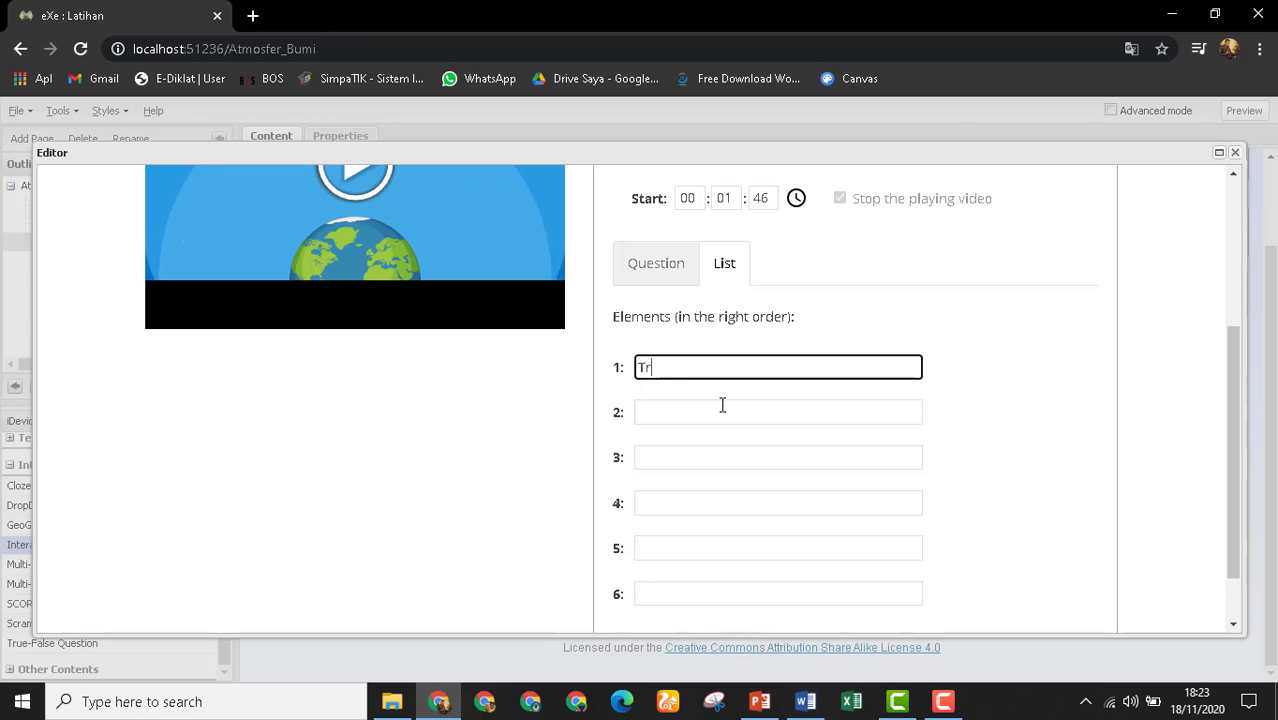
type("Troposfer")
left_click(722, 405)
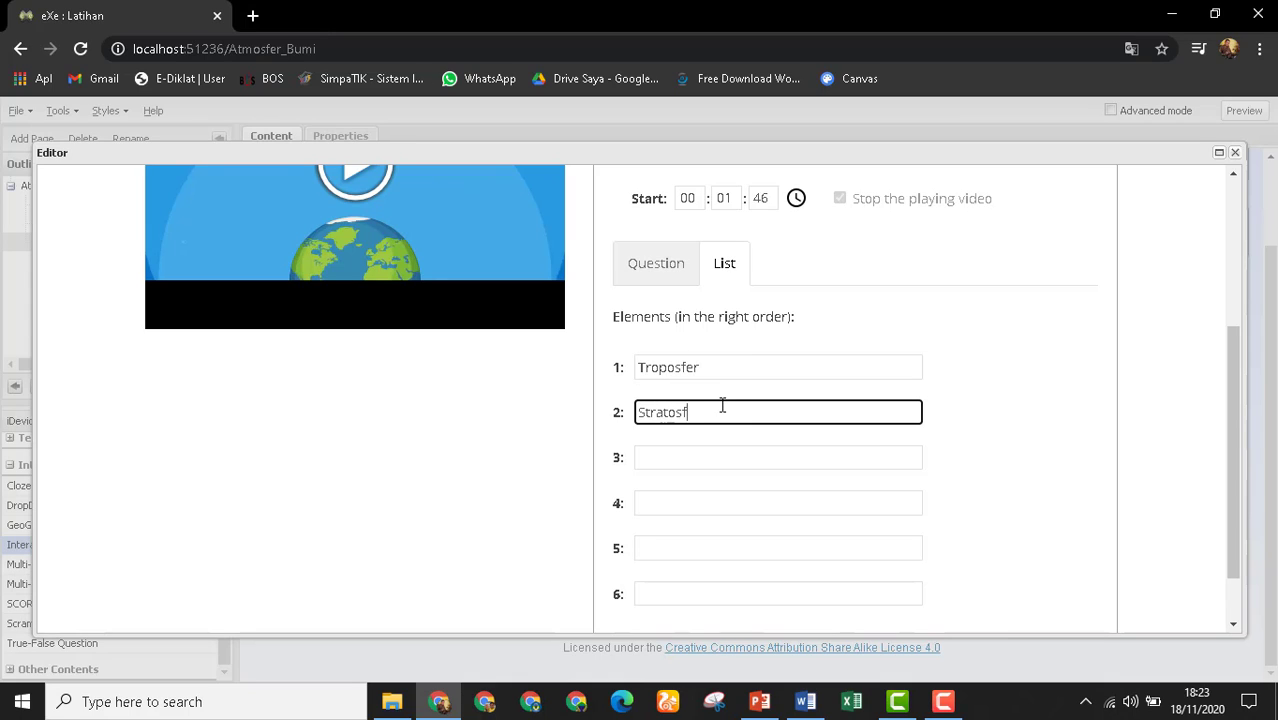
left_click(682, 456)
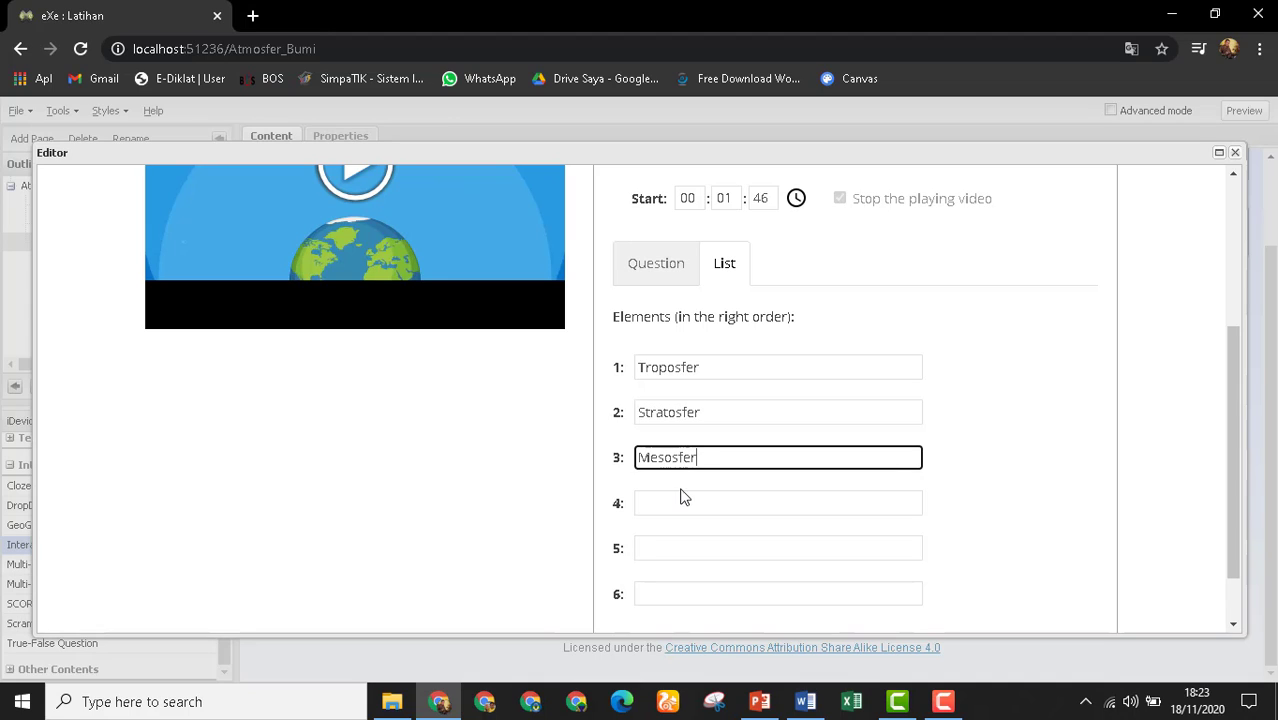
left_click(682, 500)
type("Thermosfer")
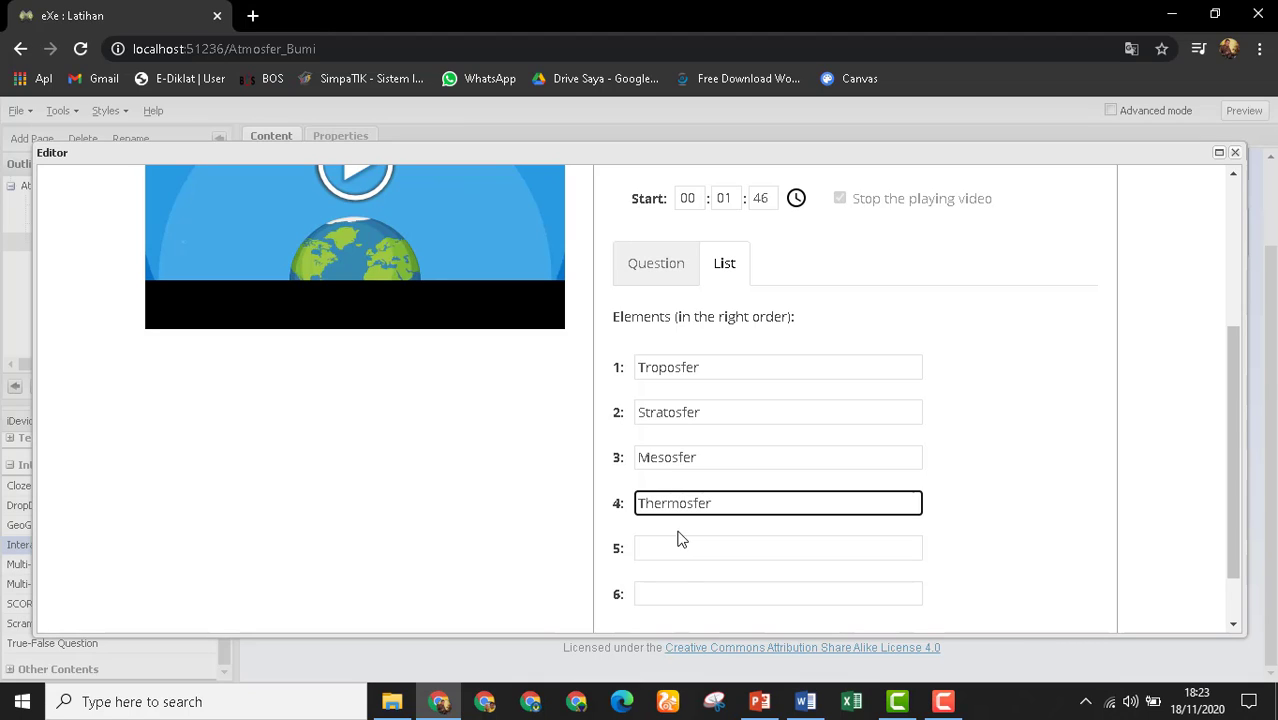
left_click(682, 548)
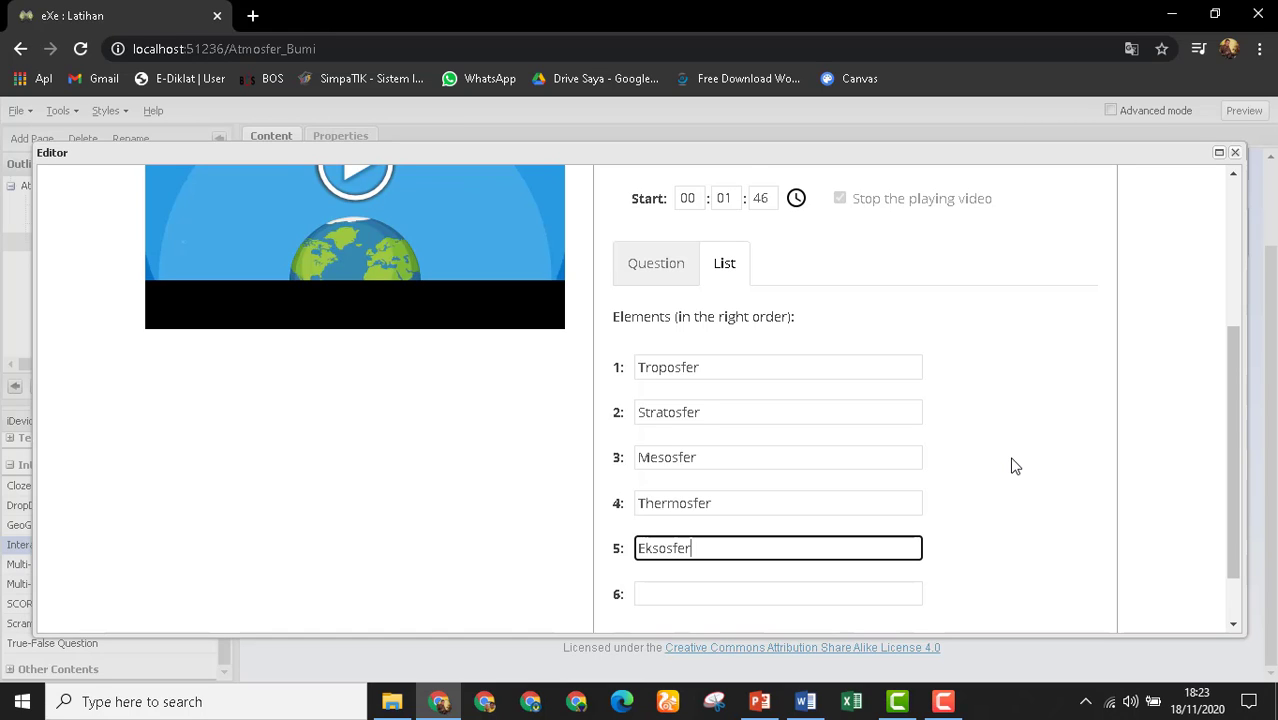
scroll(1010, 464, "down", 1)
left_click(670, 577)
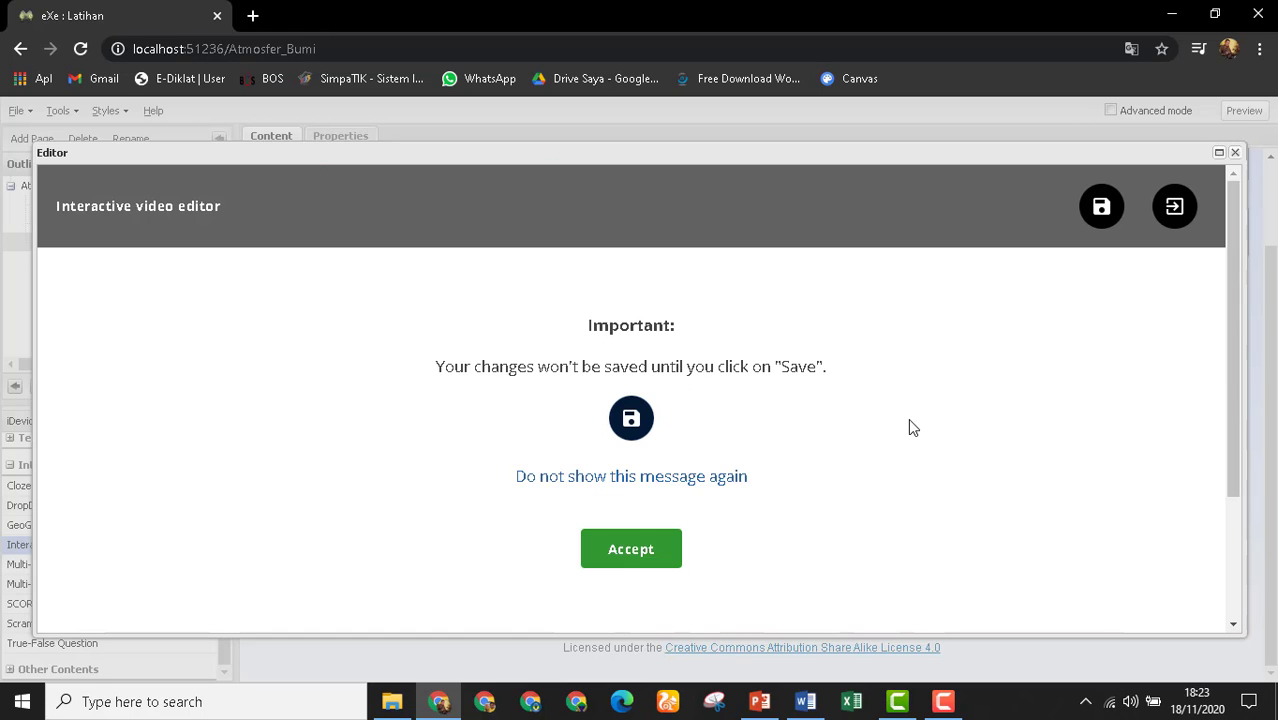
Save the interactive video changes and accept the notices to return to the slide list.
left_click(1101, 206)
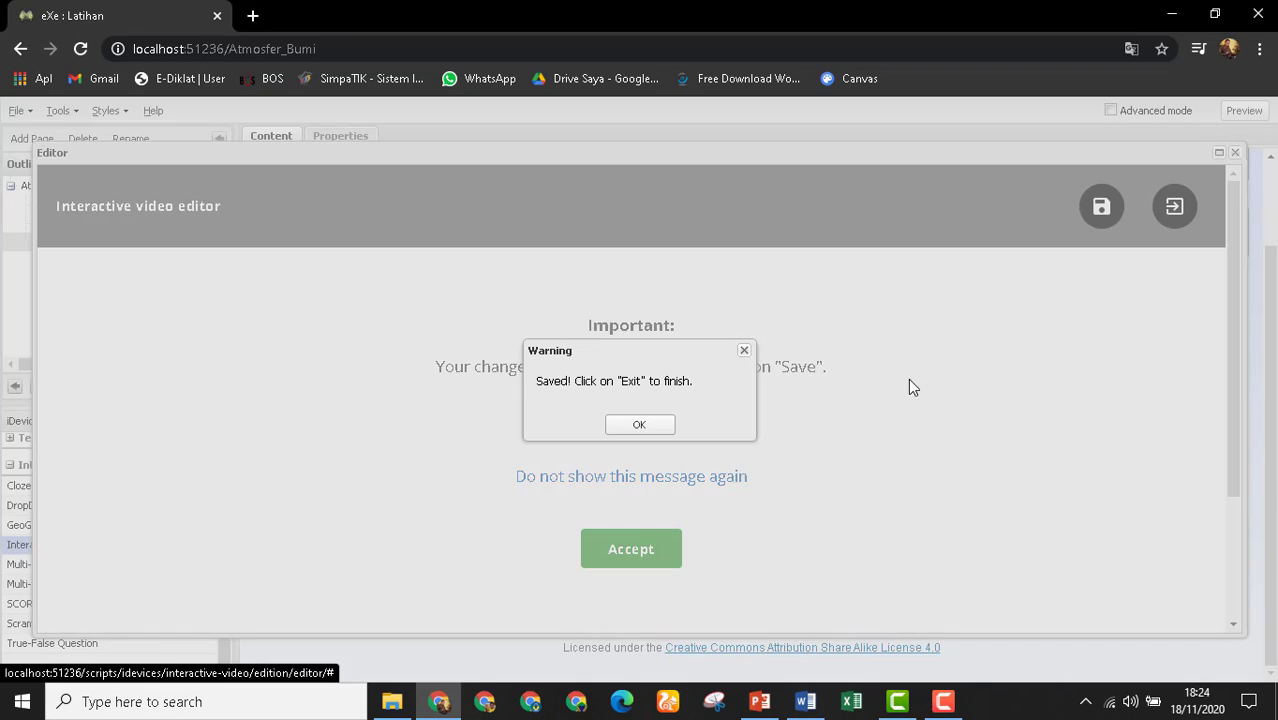
left_click(660, 424)
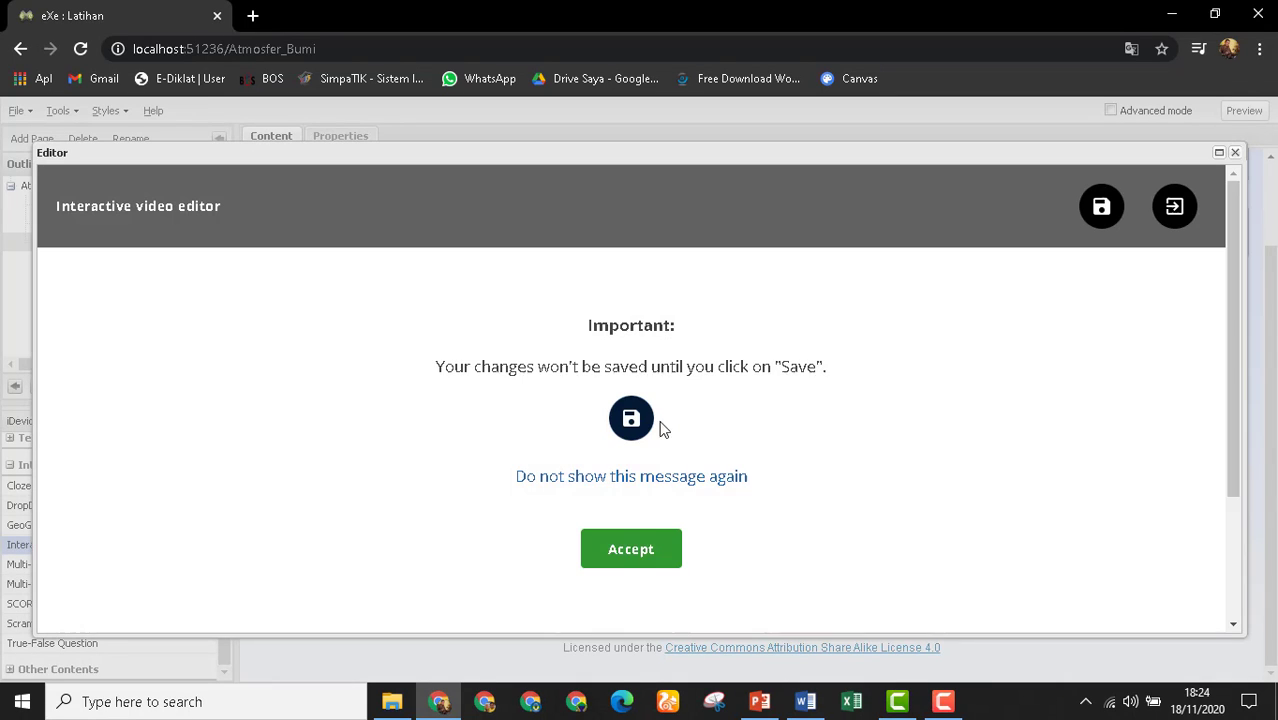
left_click(620, 548)
left_click(814, 474)
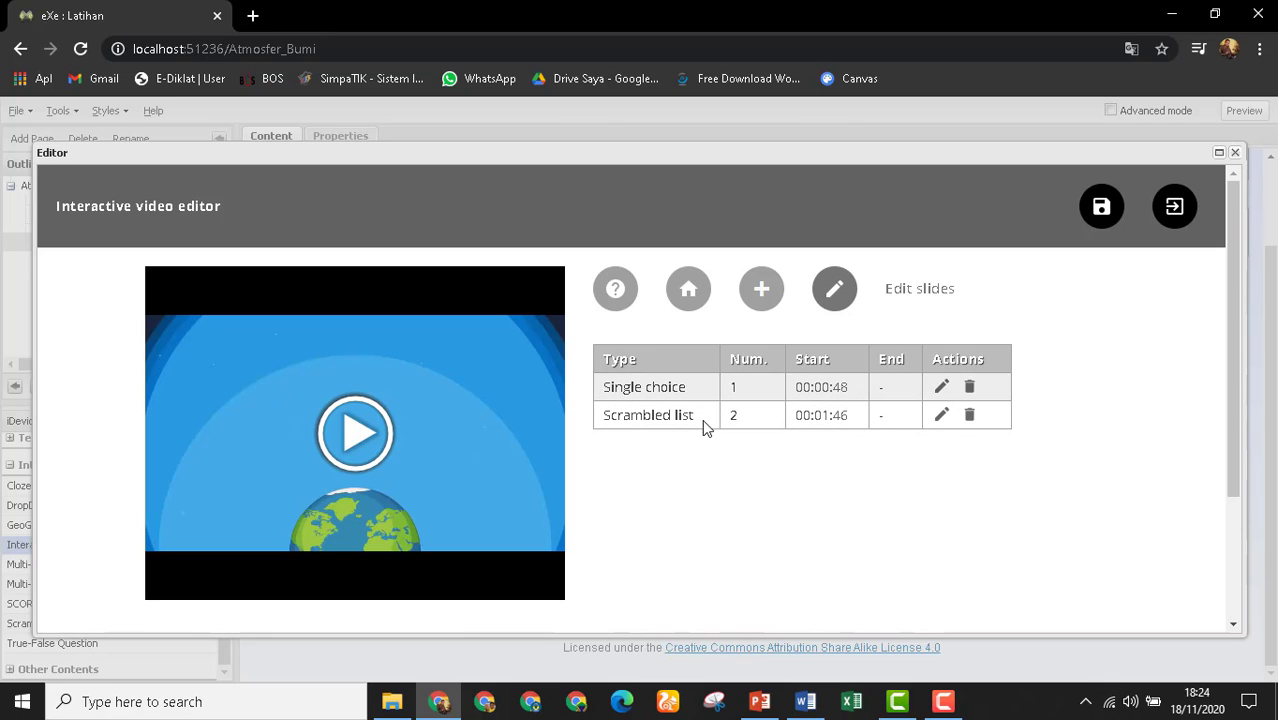
Play the video, jump back to the atmosphere layers diagram and pause at about 01:39.
left_click(705, 420)
left_click(359, 466)
left_click(322, 586)
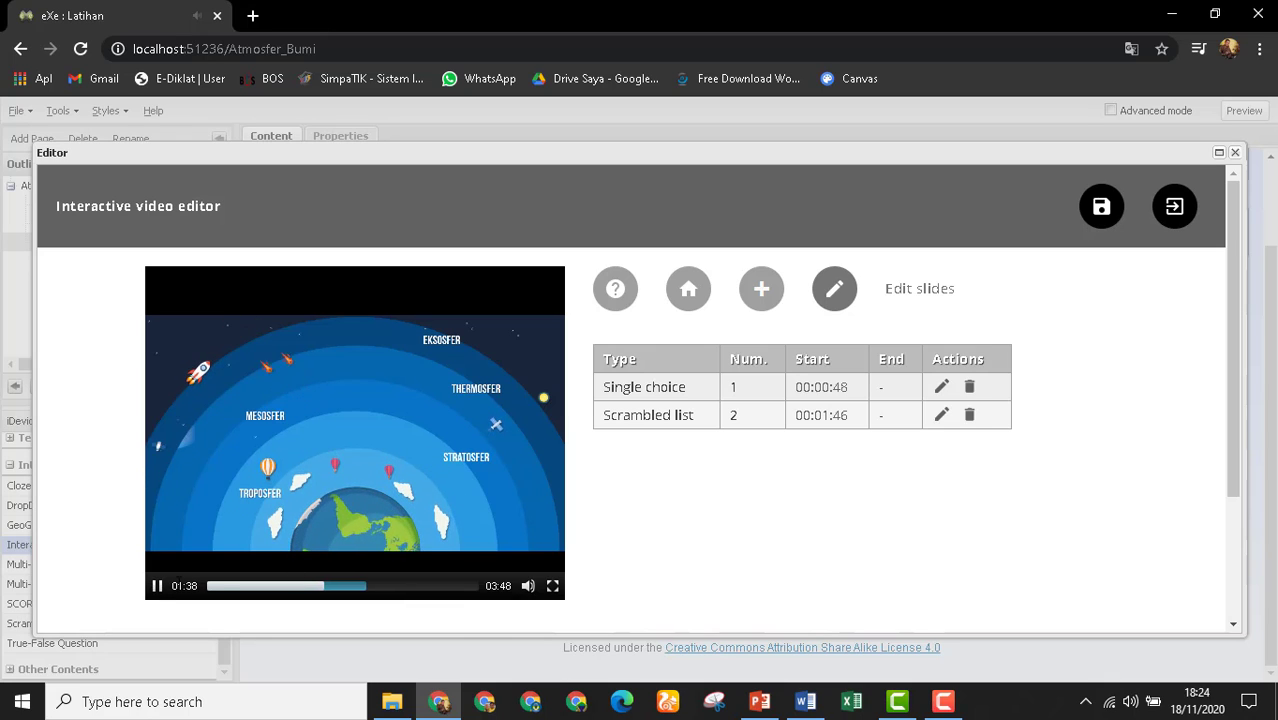
left_click(280, 503)
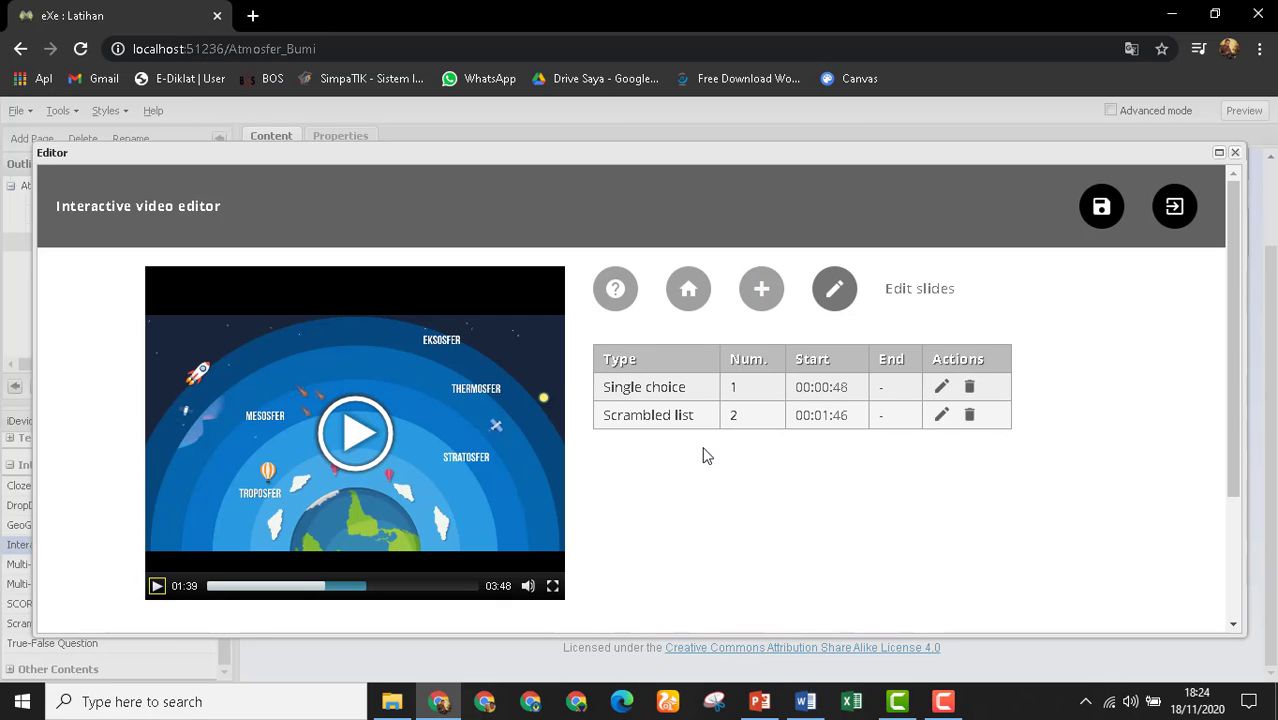
Open the scrambled list slide for editing and review its start time and the order of its elements.
left_click(941, 416)
scroll(808, 540, "down", 2)
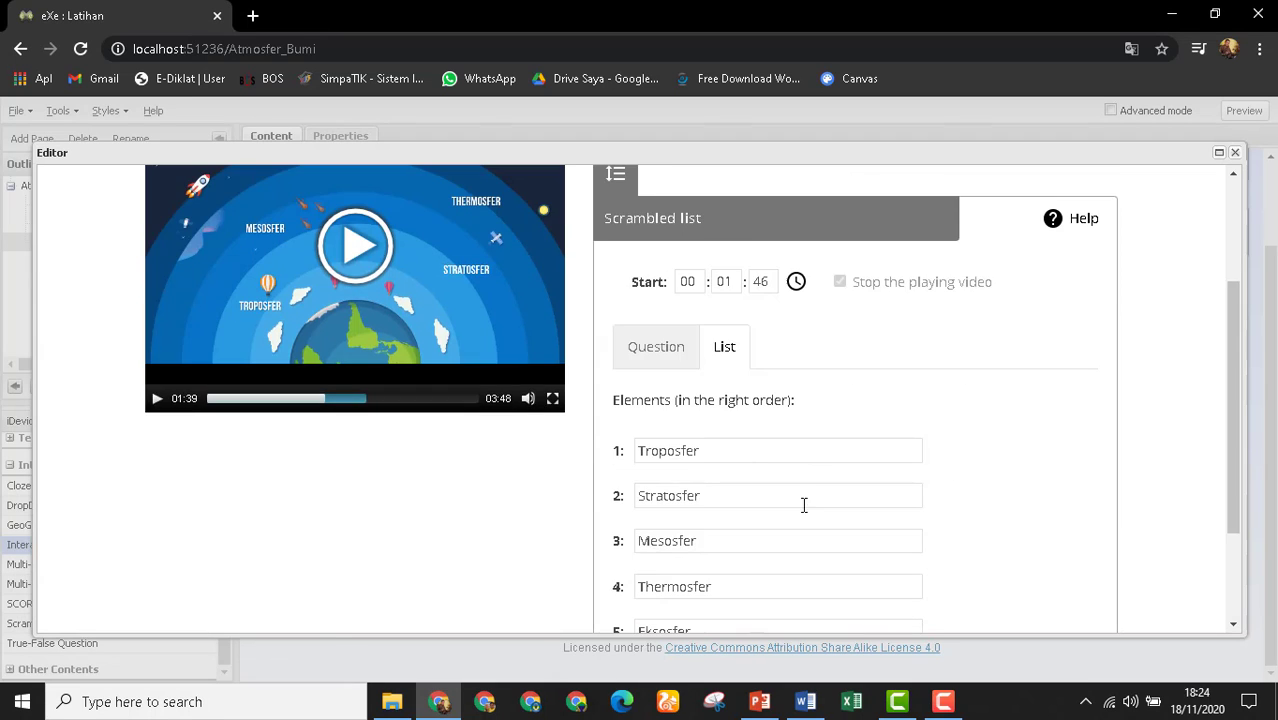
scroll(728, 420, "down", 1)
scroll(735, 395, "up", 1)
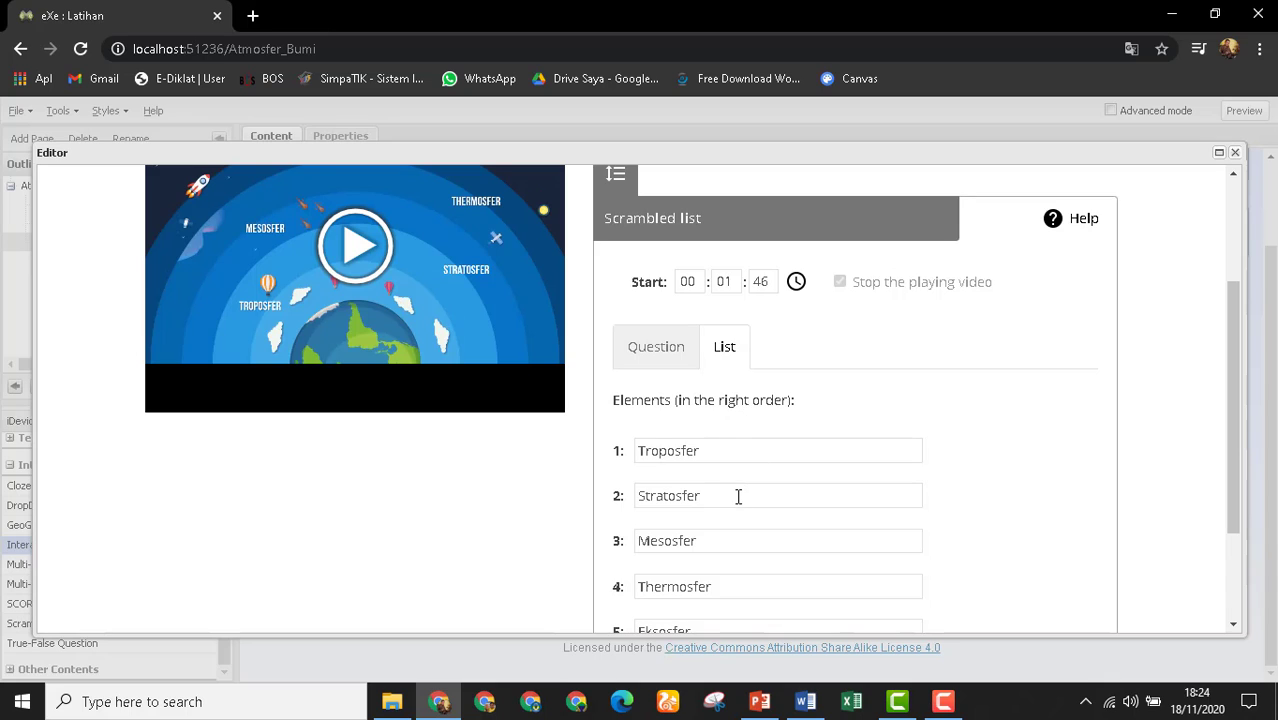
scroll(738, 530, "up", 1)
scroll(725, 515, "down", 2)
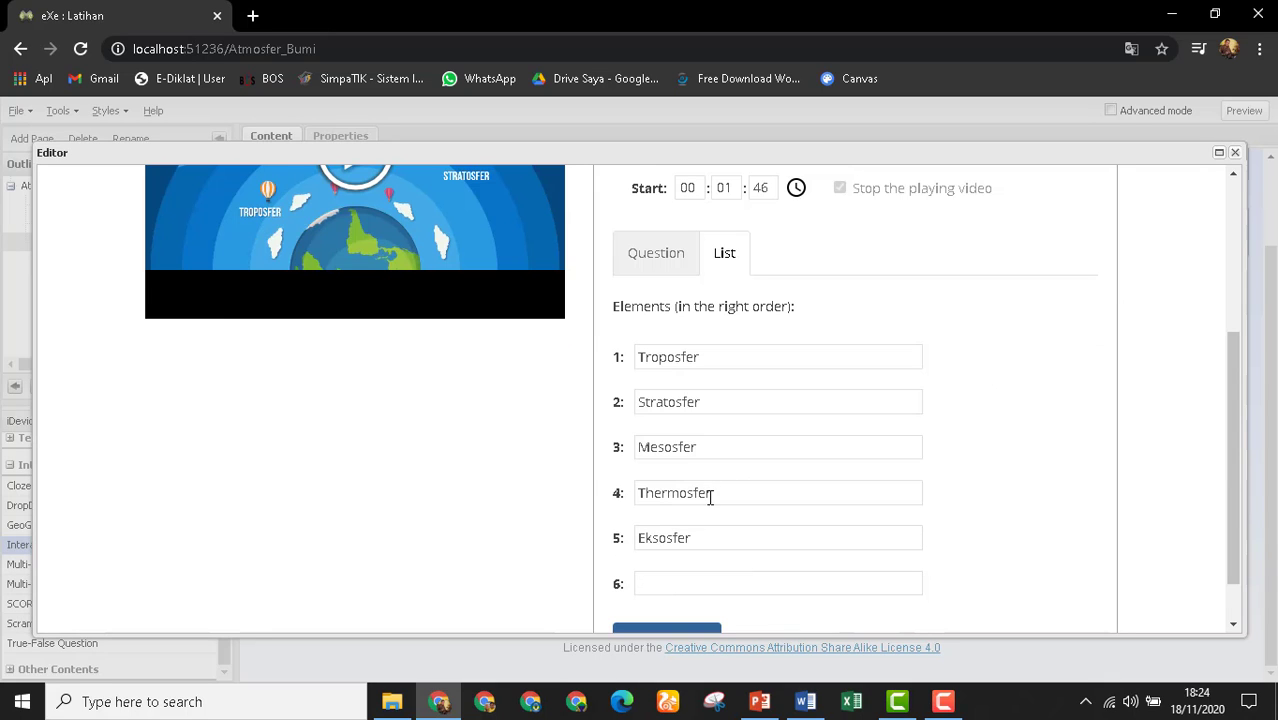
scroll(660, 480, "up", 2)
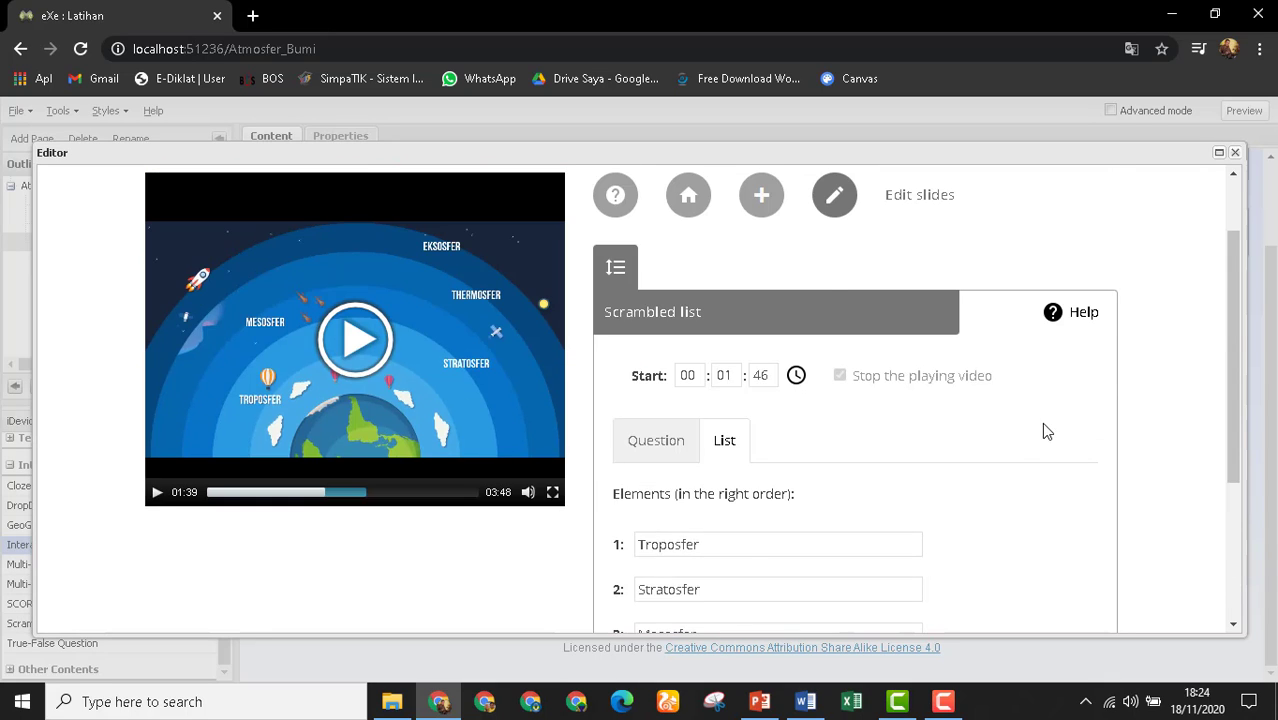
scroll(1030, 450, "up", 1)
scroll(906, 398, "down", 2)
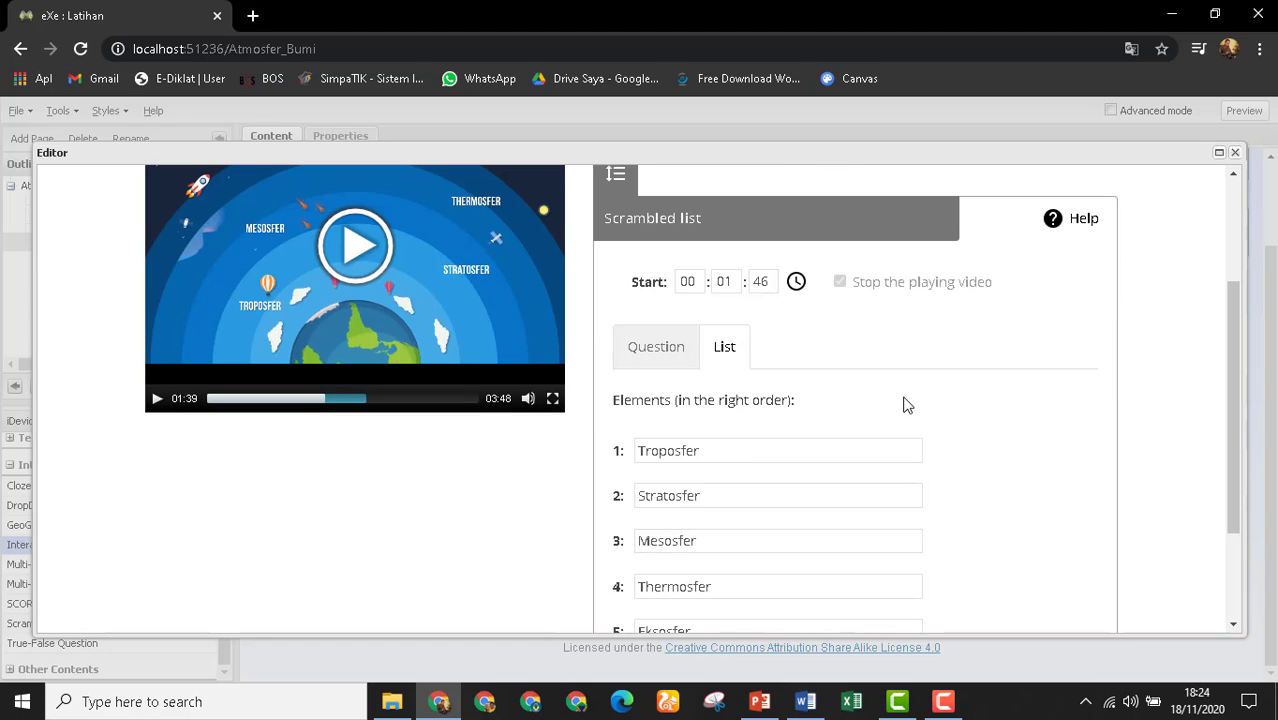
scroll(430, 405, "up", 1)
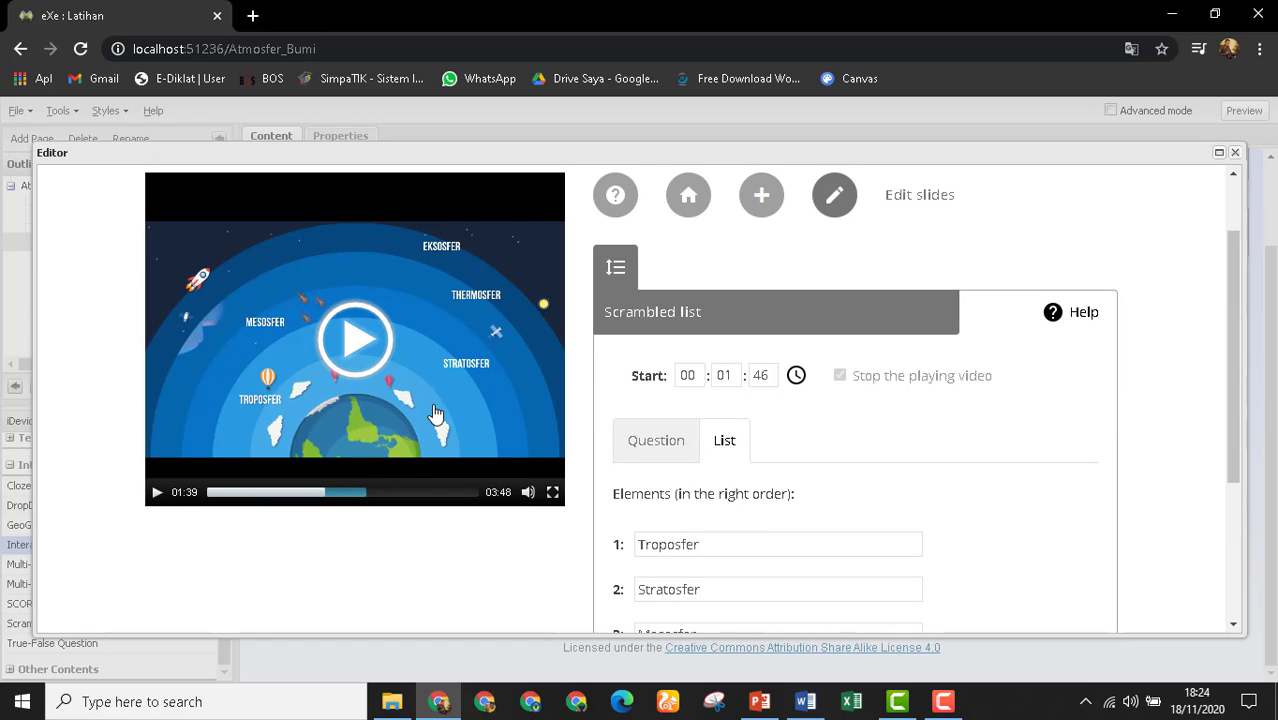
Skip ahead through the video past the Eksosfer explanation and pause it at 03:38.
left_click(343, 497)
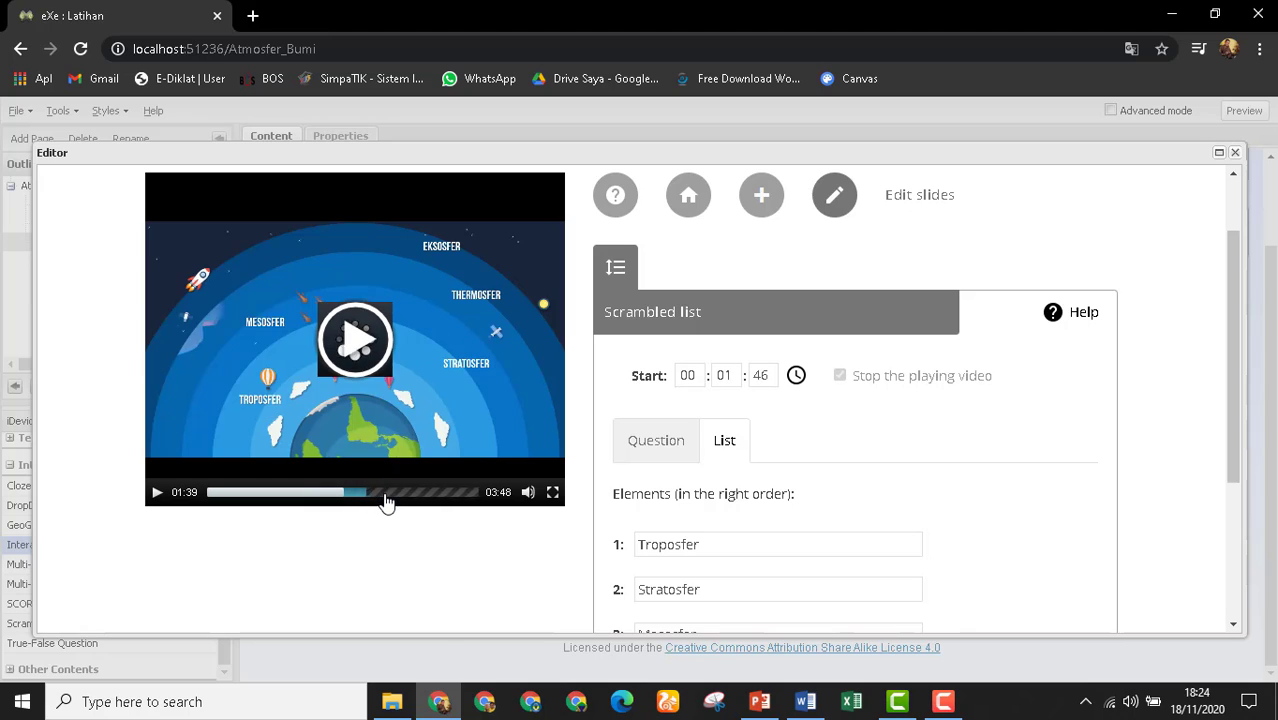
left_click(393, 497)
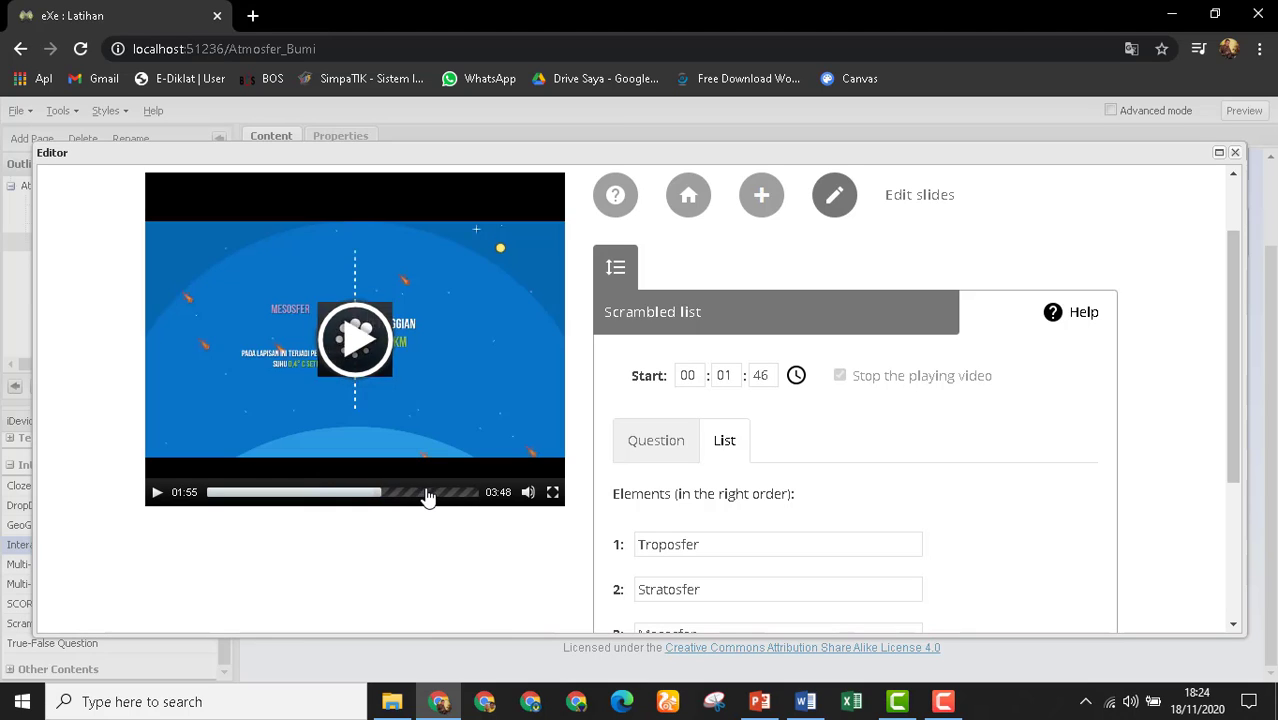
left_click(474, 493)
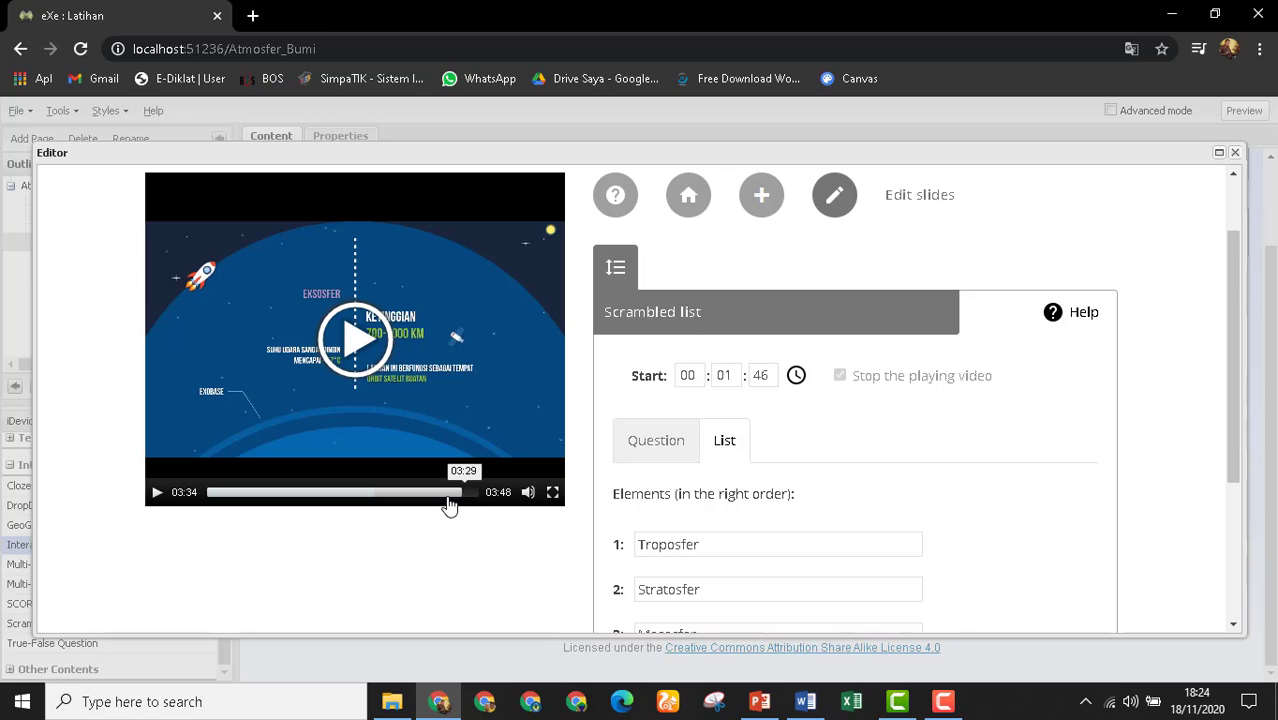
left_click(450, 497)
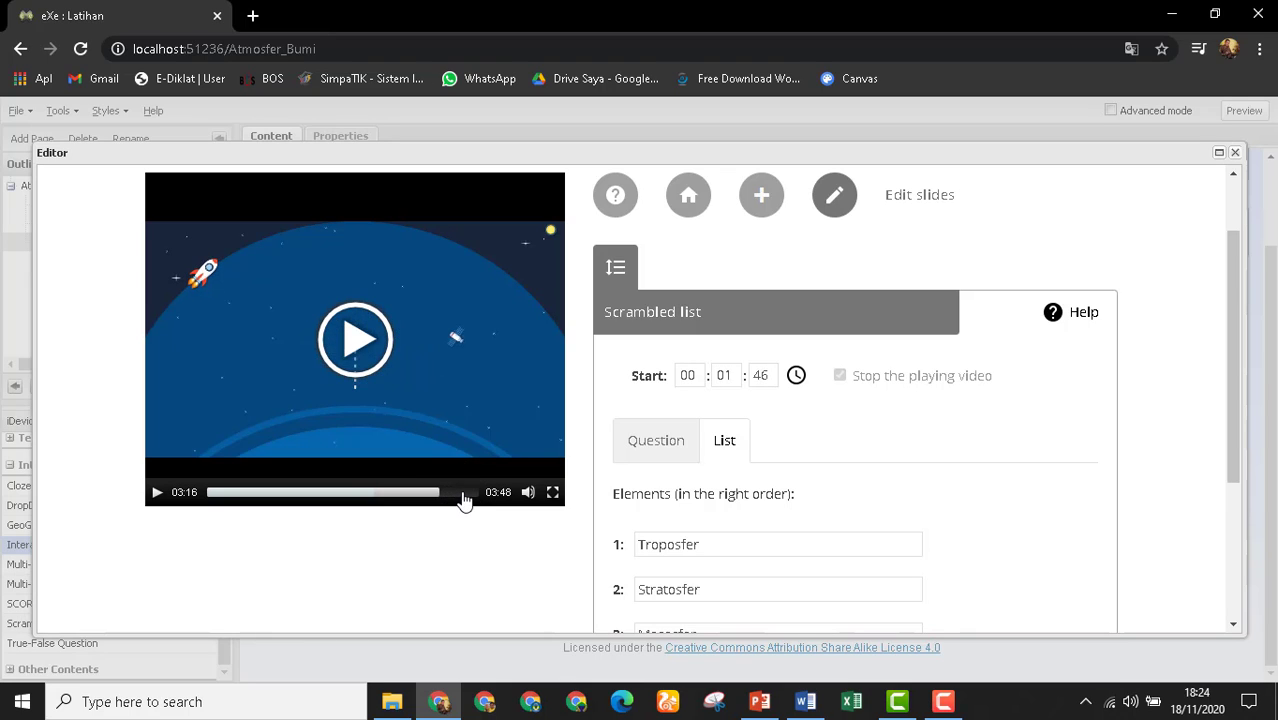
left_click(467, 497)
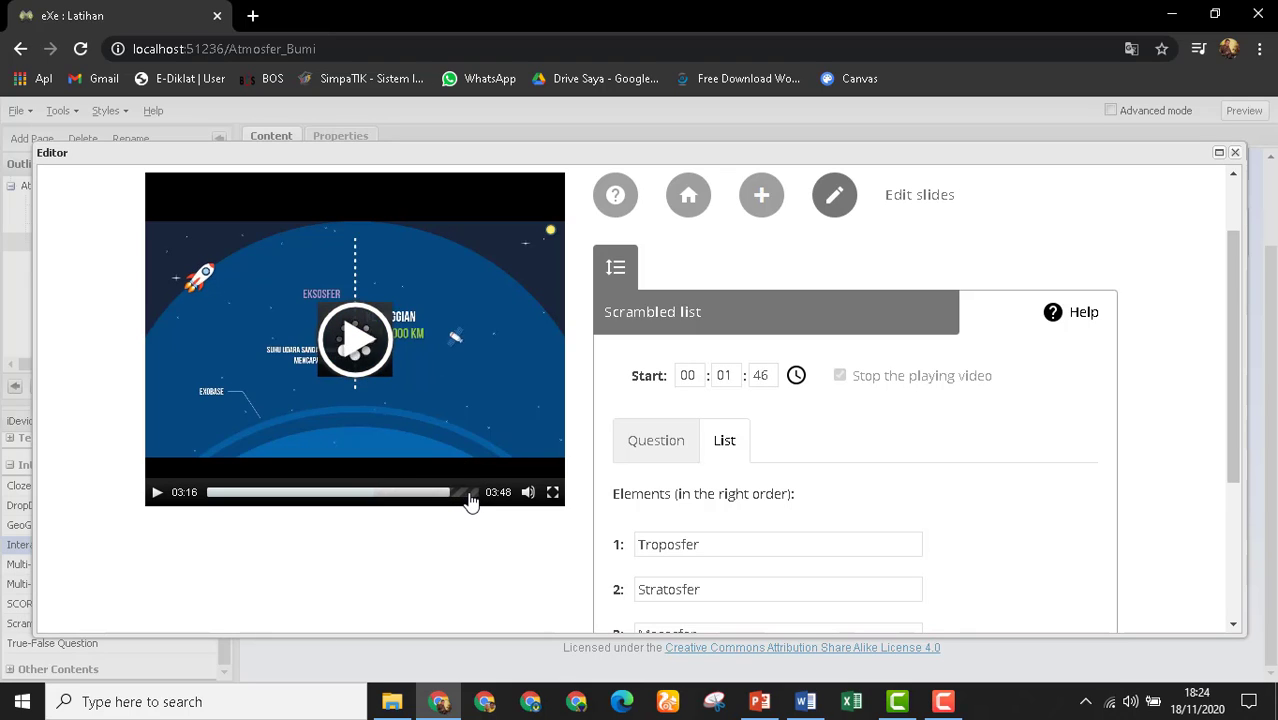
left_click(471, 495)
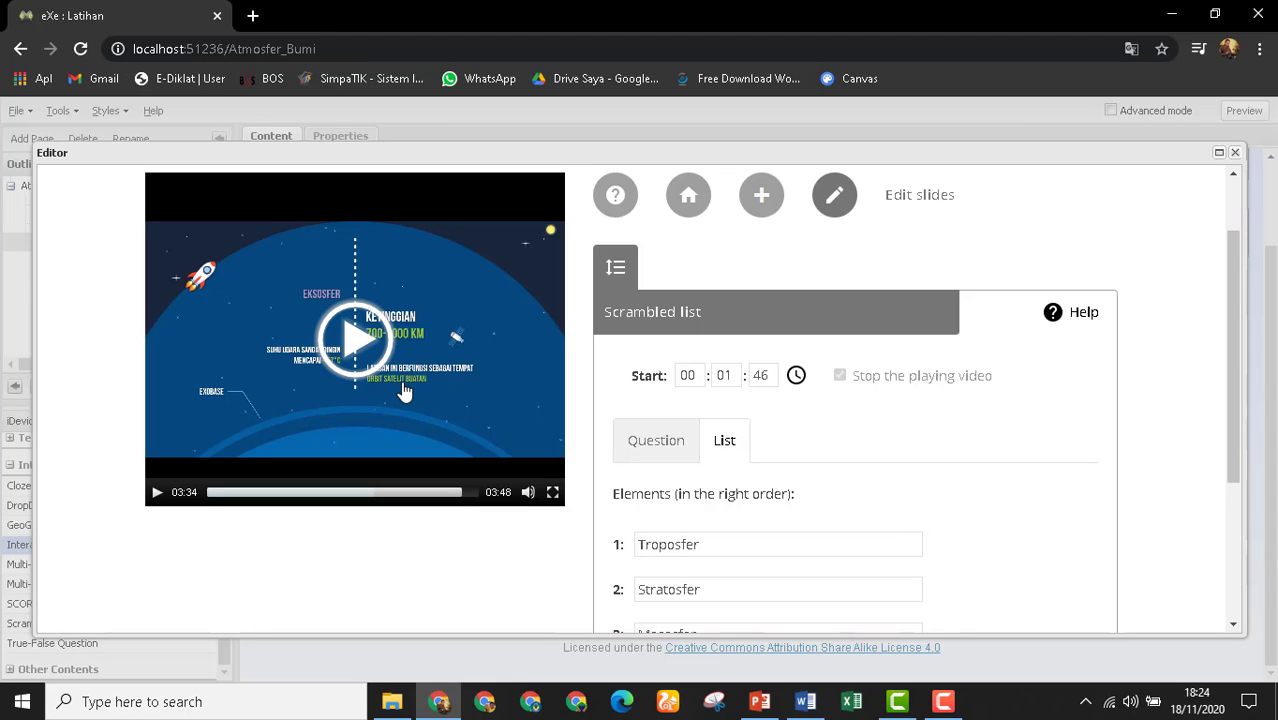
left_click(456, 493)
left_click(471, 495)
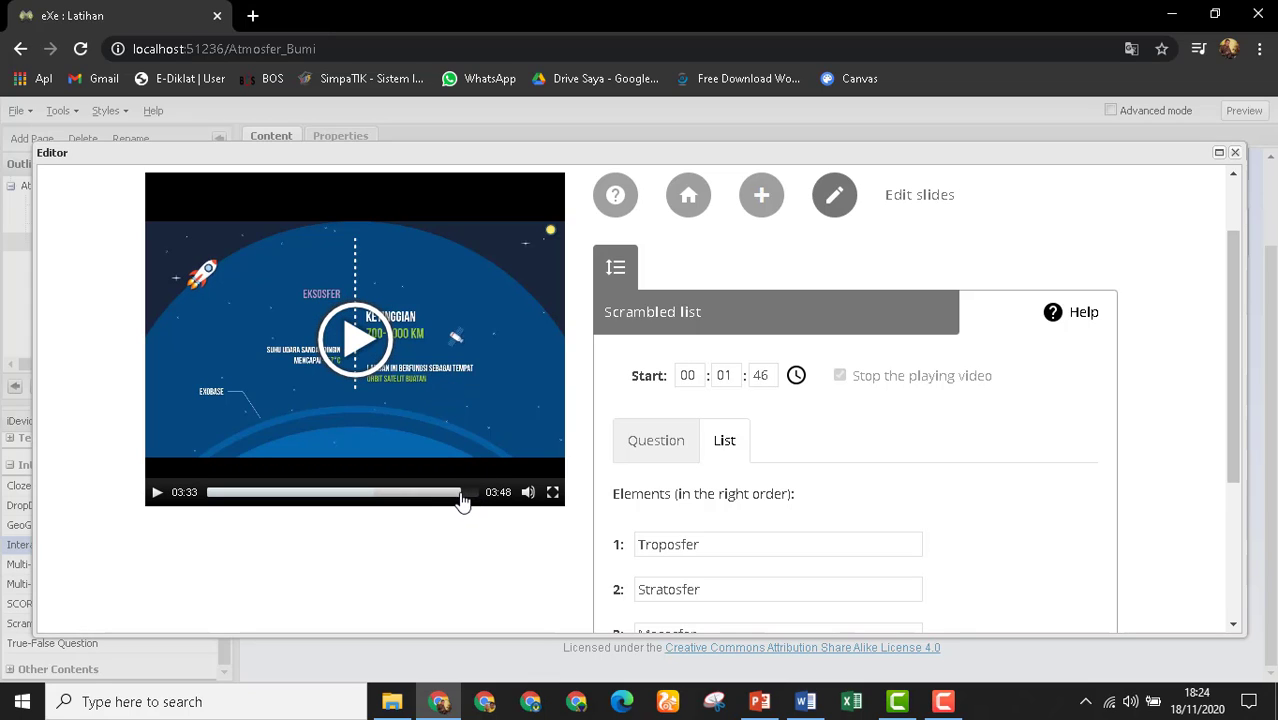
left_click(463, 494)
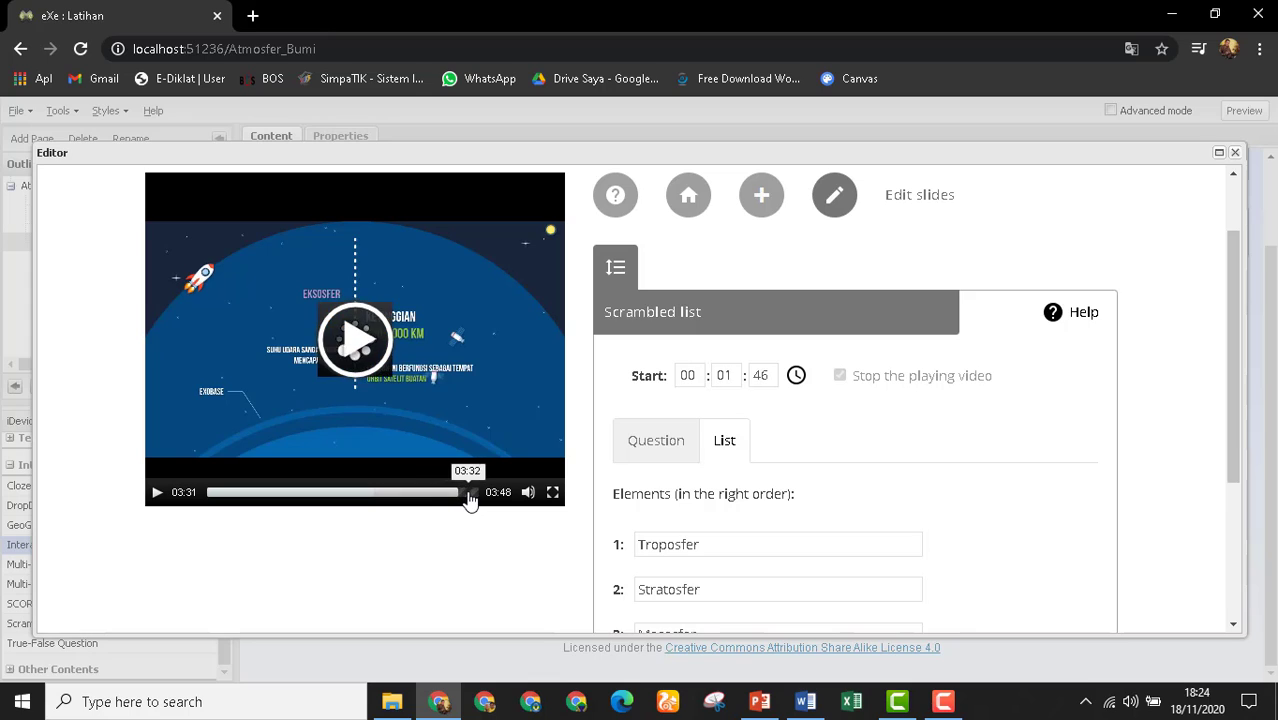
left_click(459, 494)
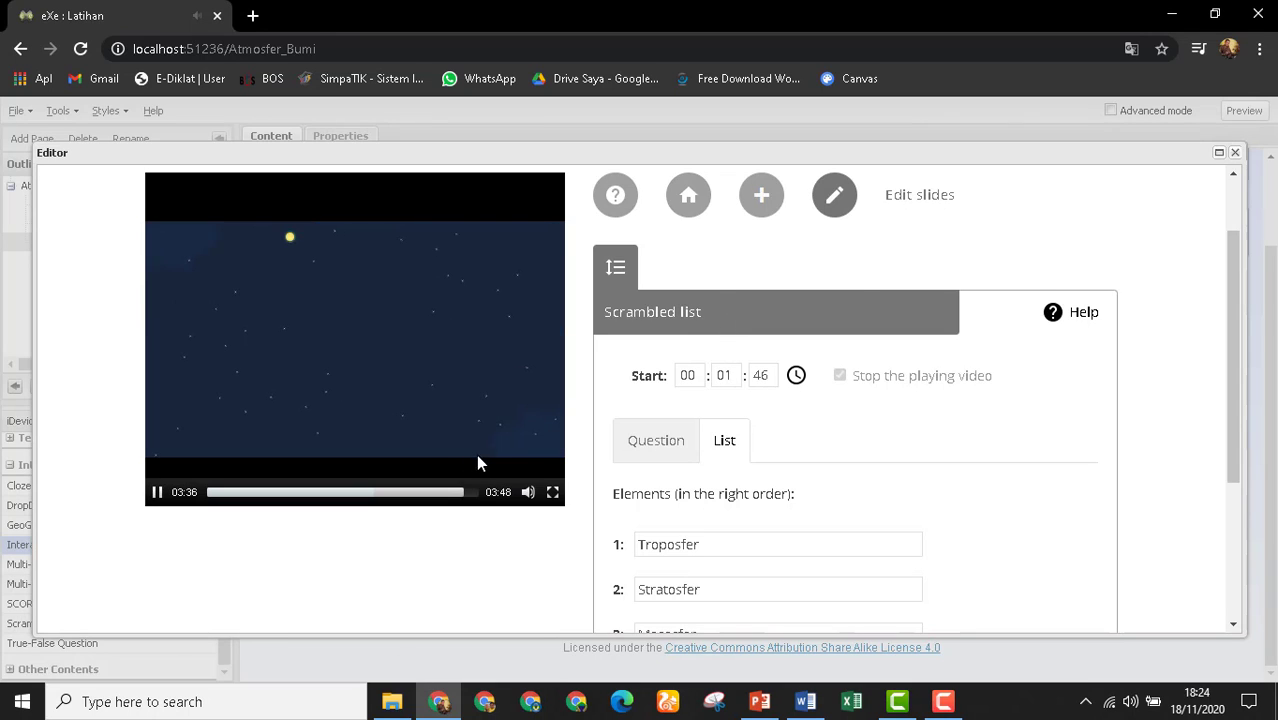
left_click(156, 497)
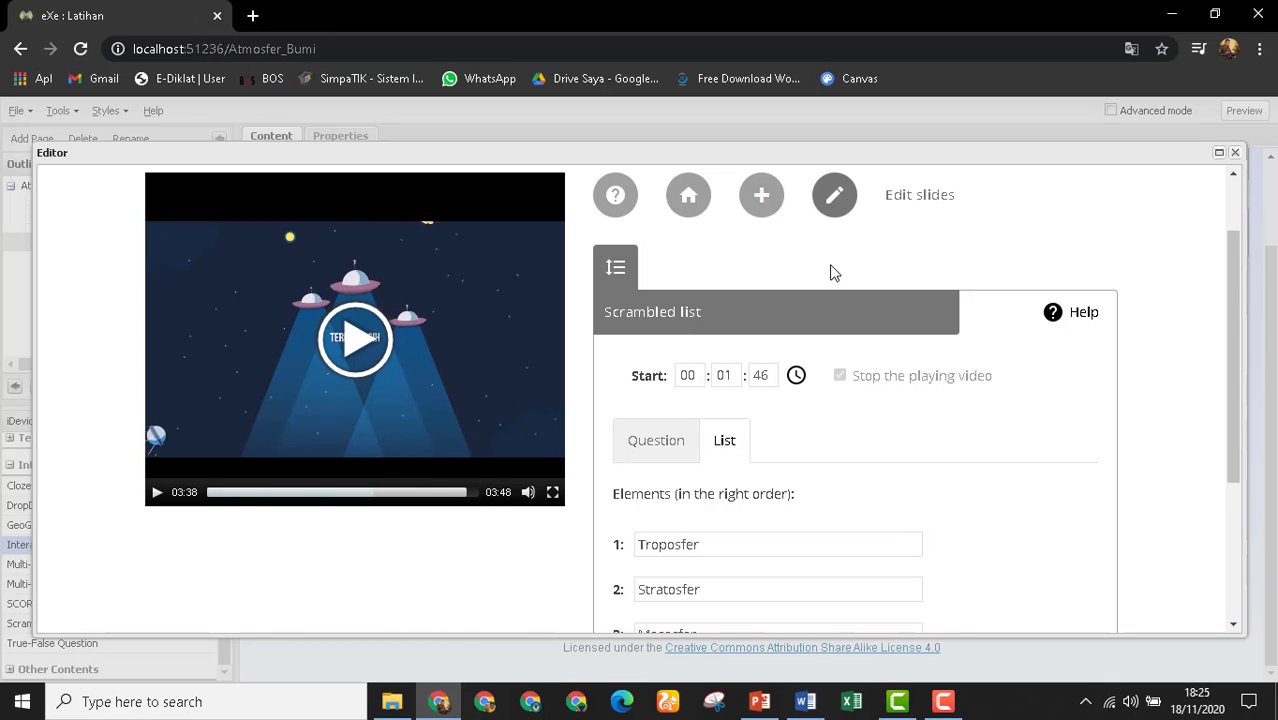
Start a multiple choice slide at 00:03:38 with the question "Lapisan Atmosfer yang berfunsgi tempat beradanya satelit".
left_click(761, 197)
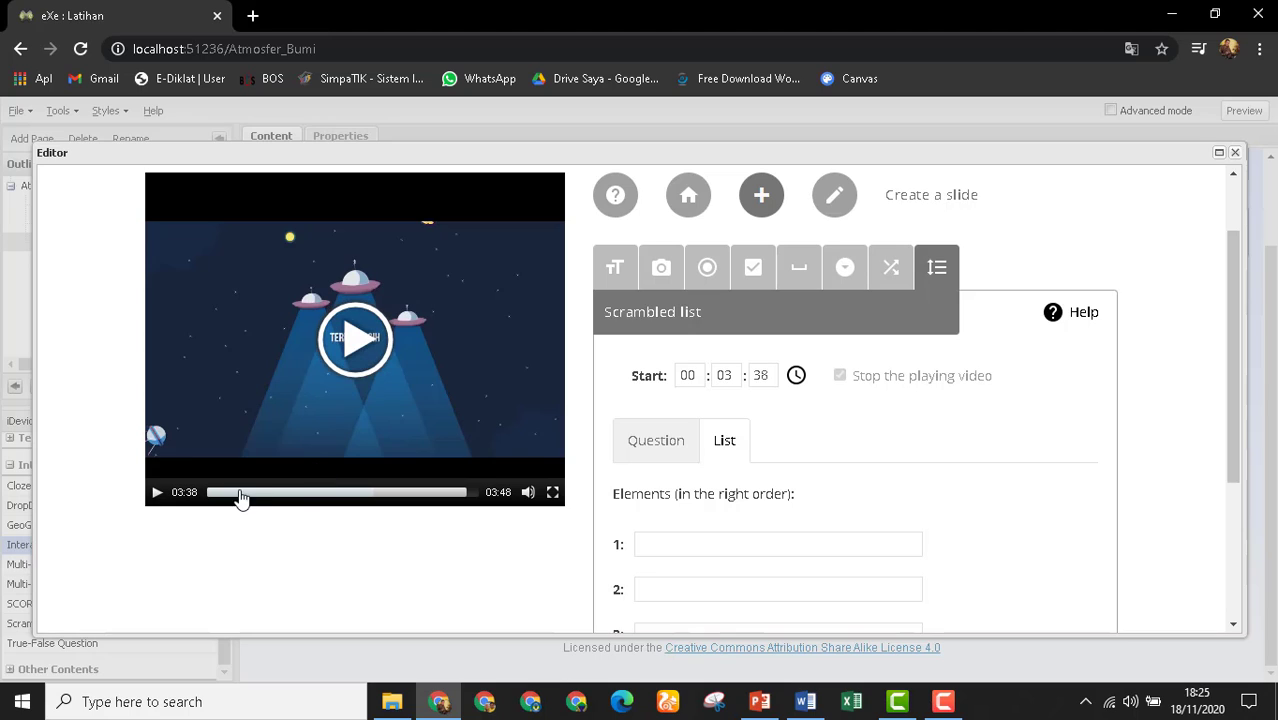
left_click(648, 460)
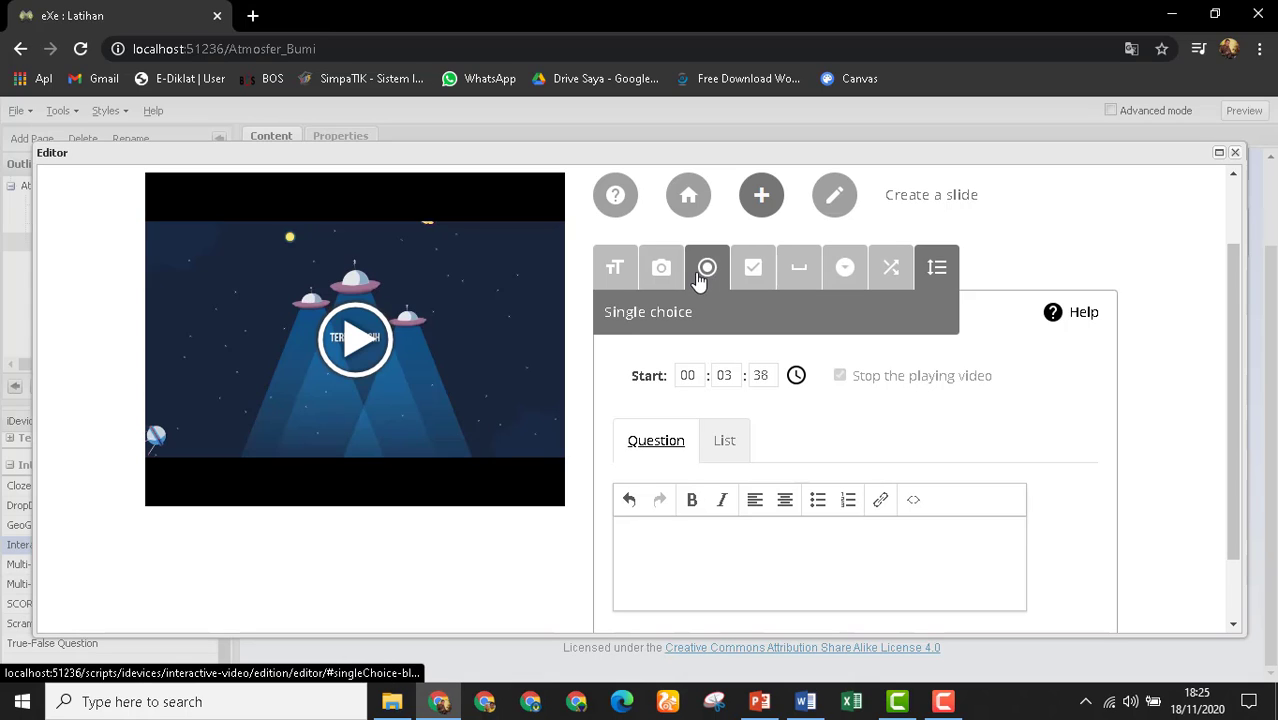
left_click(755, 268)
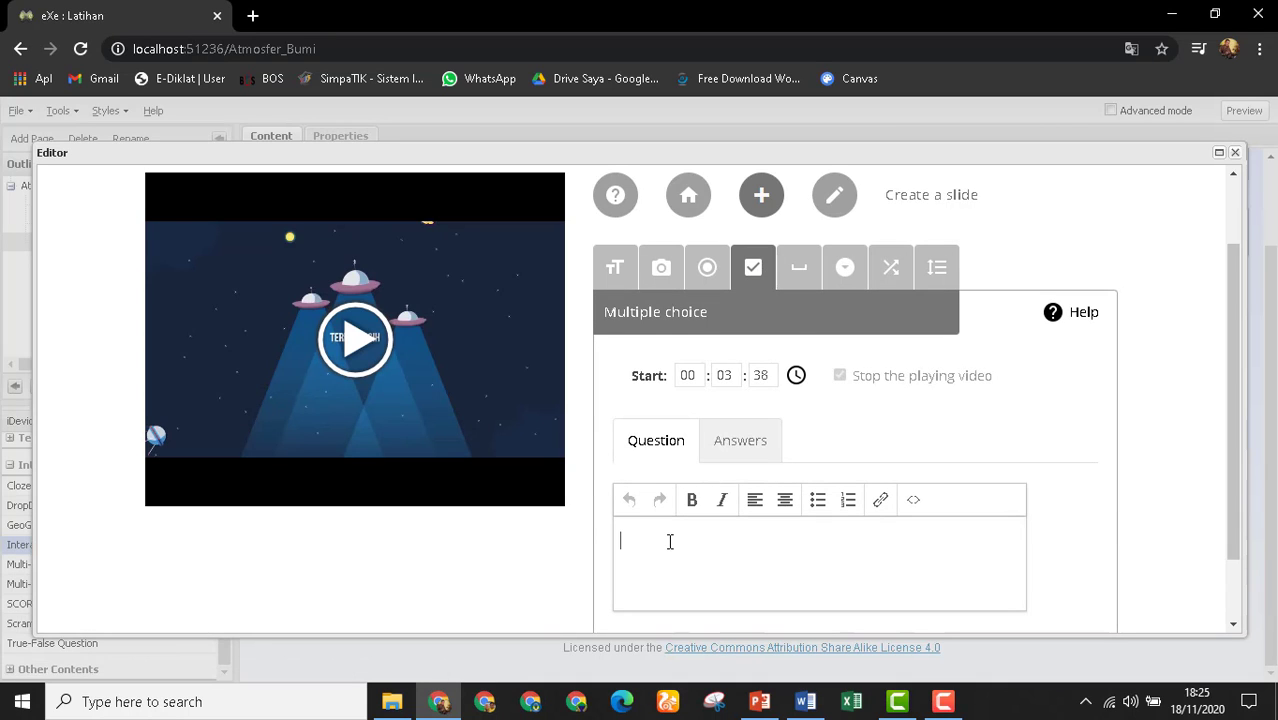
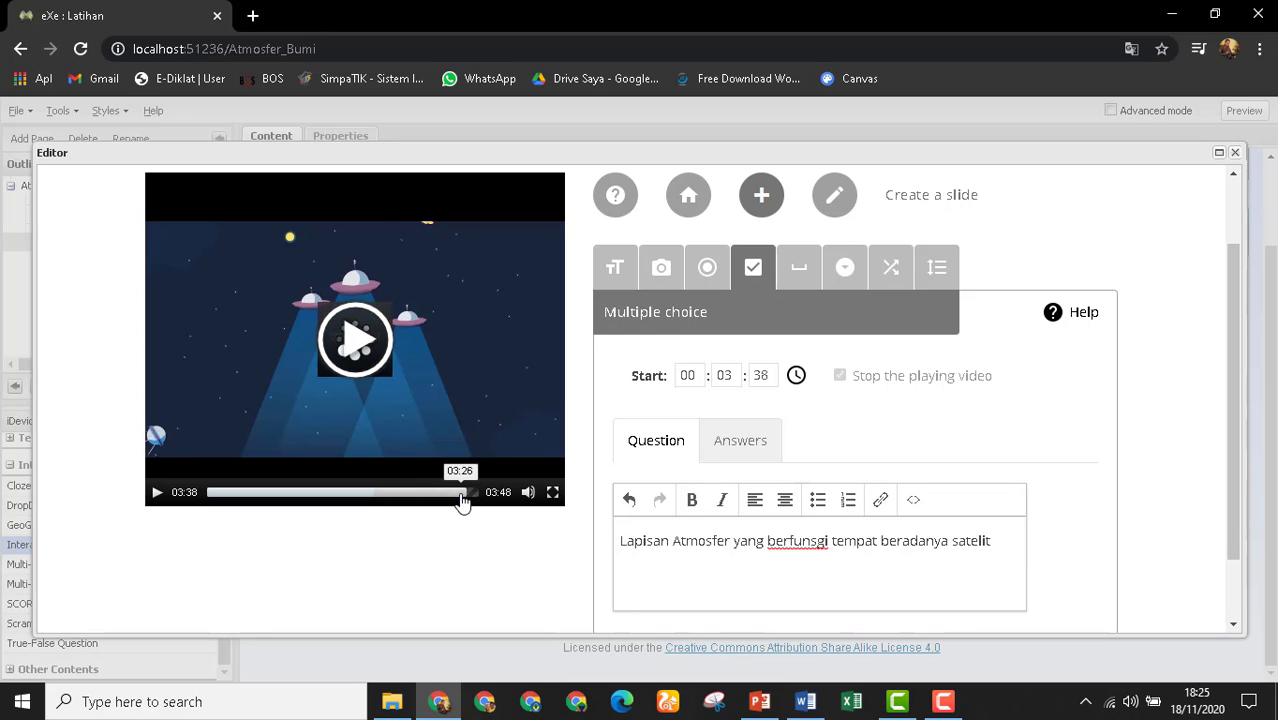
Rewind the video to the Eksosfer explanation and enter Termosfer and Eksosfer as the first two answers.
left_click(462, 494)
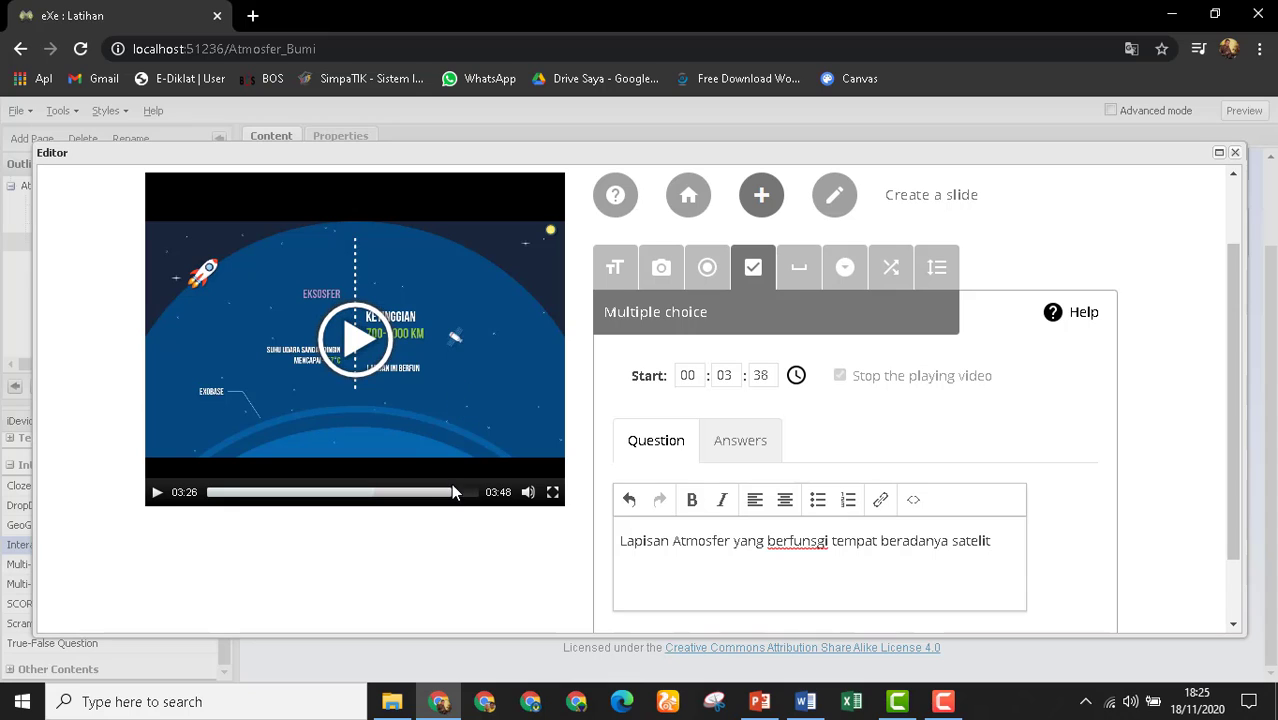
left_click(455, 494)
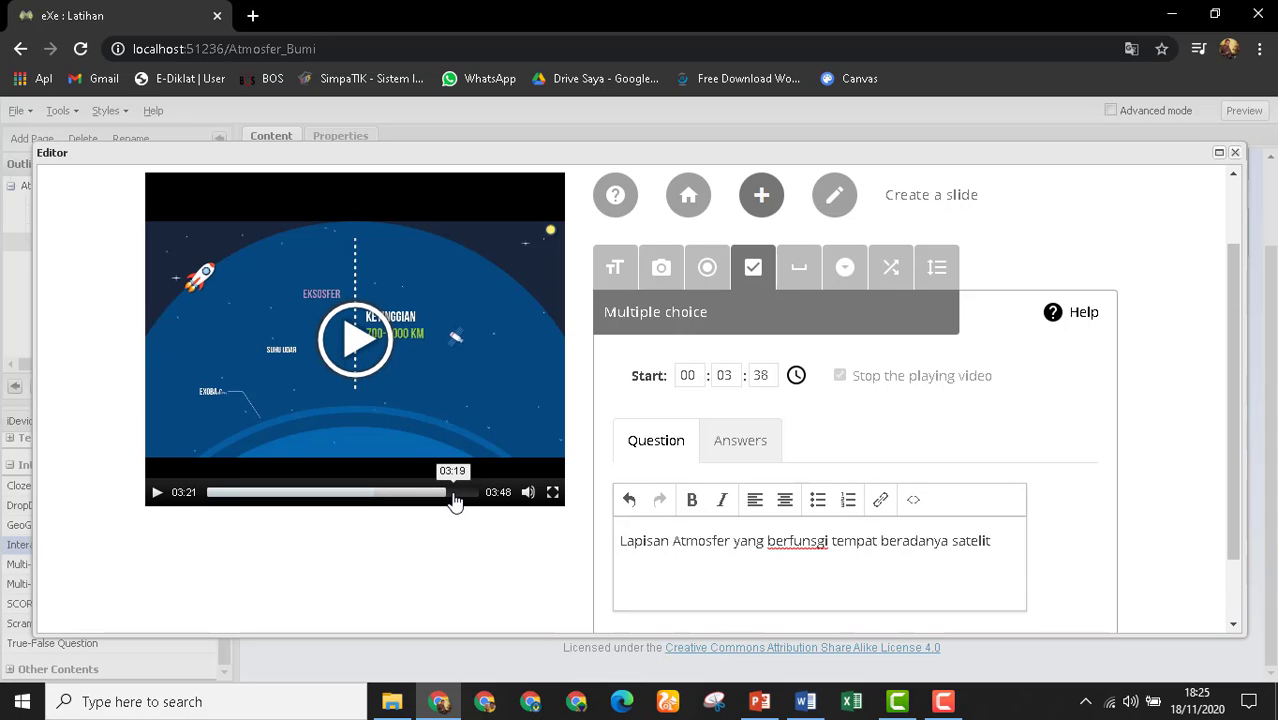
left_click(738, 440)
left_click(723, 503)
type("Termosfer")
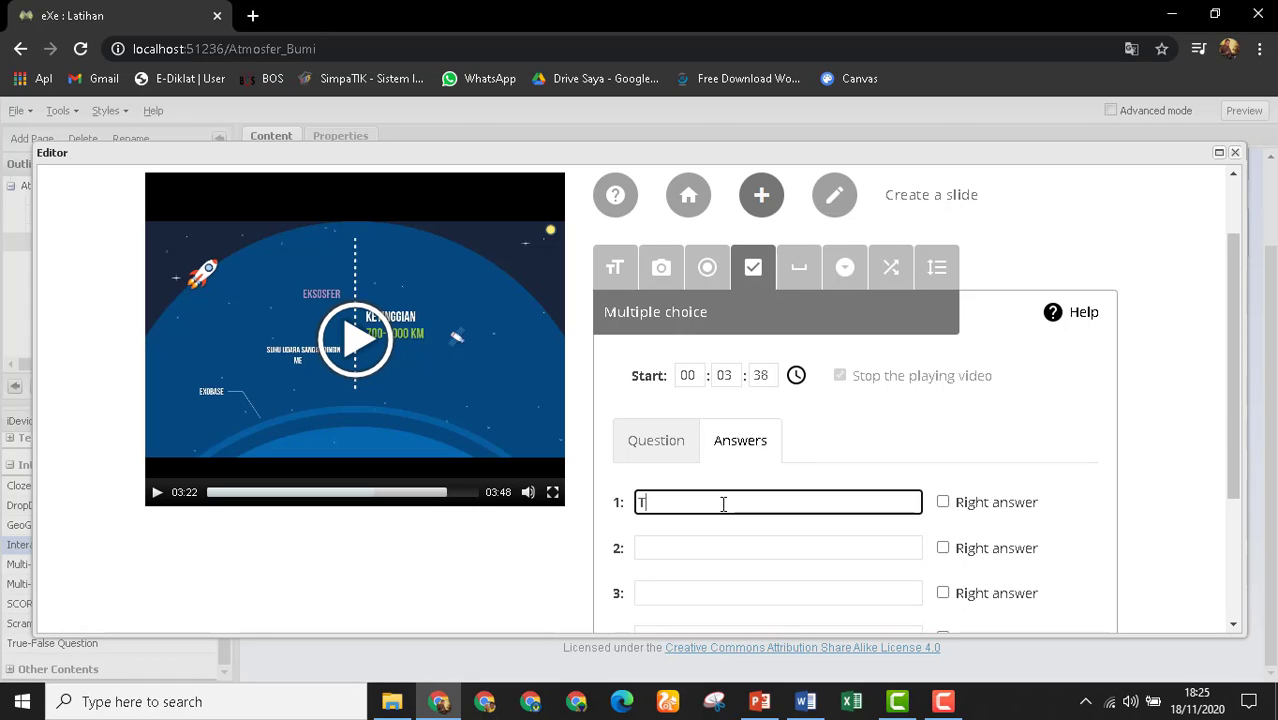
left_click(693, 547)
type("Eksosfer")
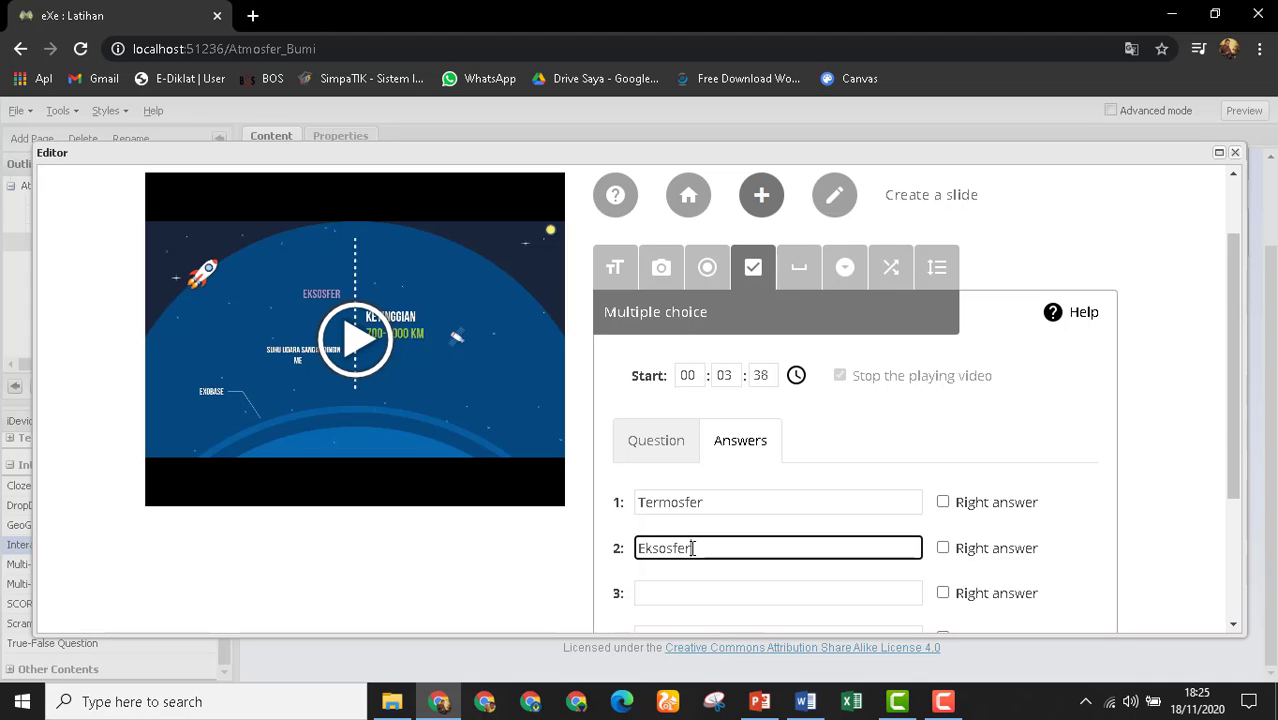
Swap the first two answers so that answer 1 reads Eksosfer and answer 2 reads Termosfer.
double_click(724, 508)
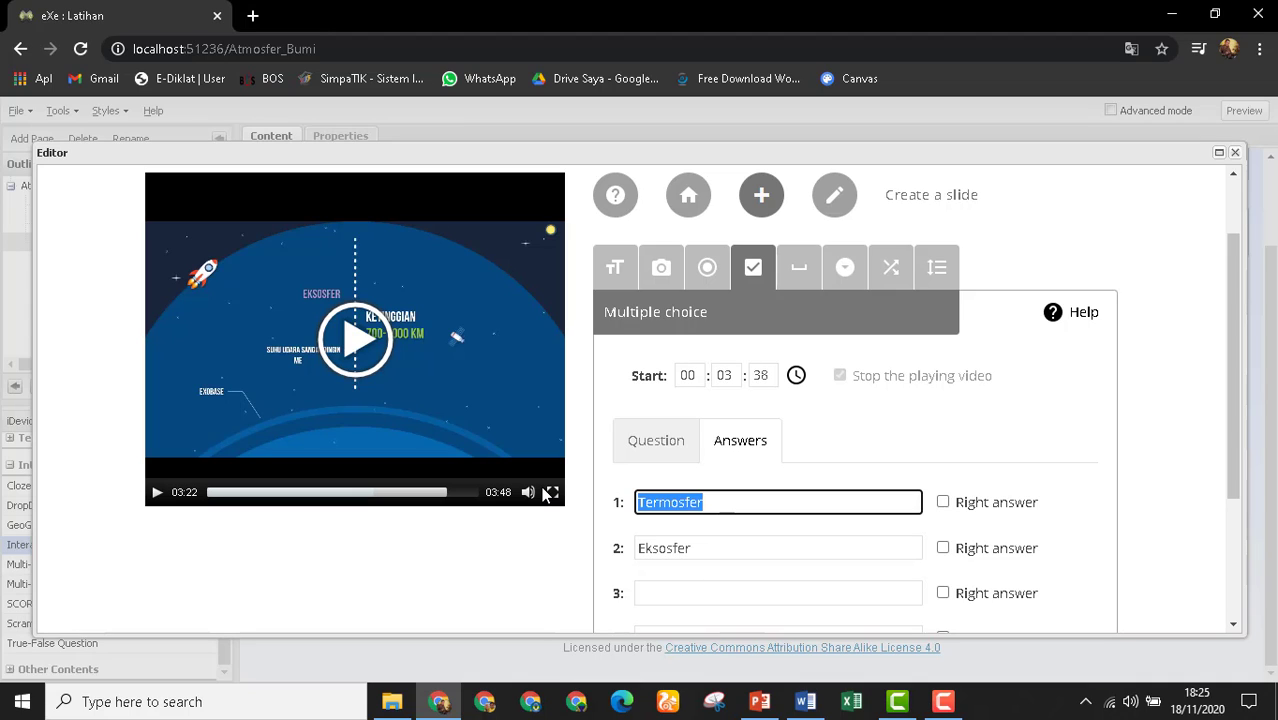
type("eks")
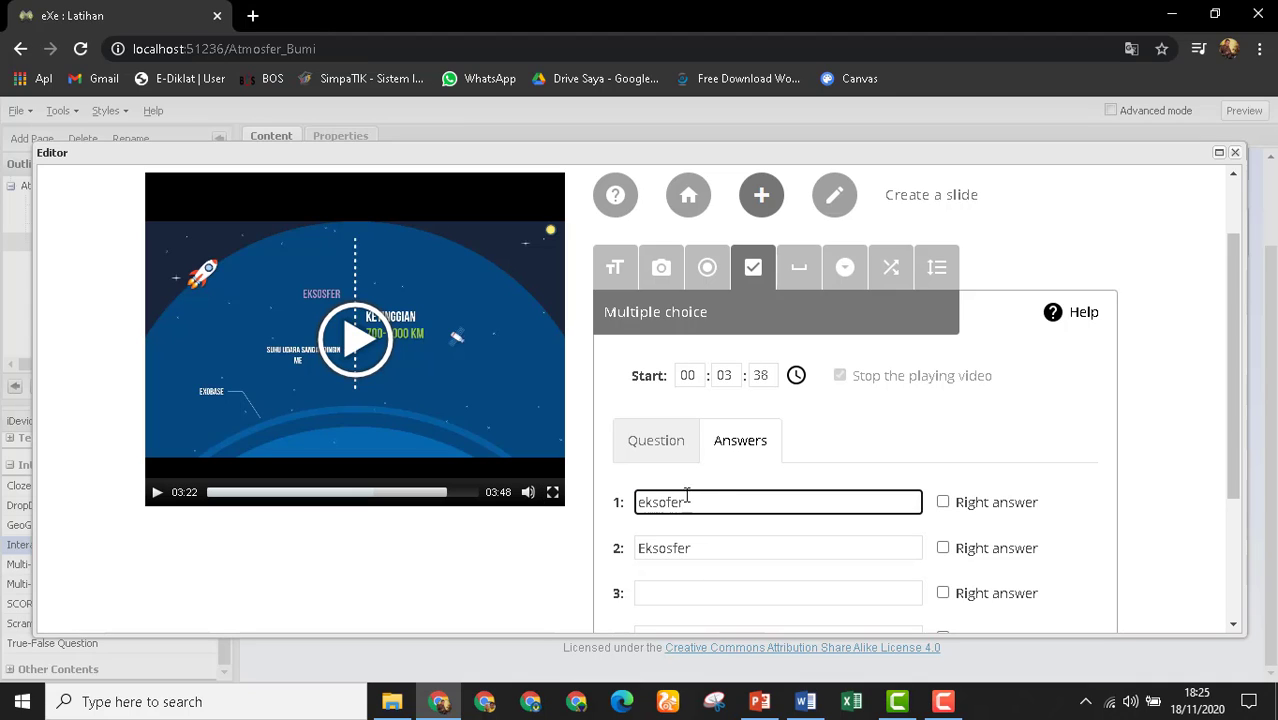
type("ofer")
left_click(644, 503)
key("BackSpace")
type("E")
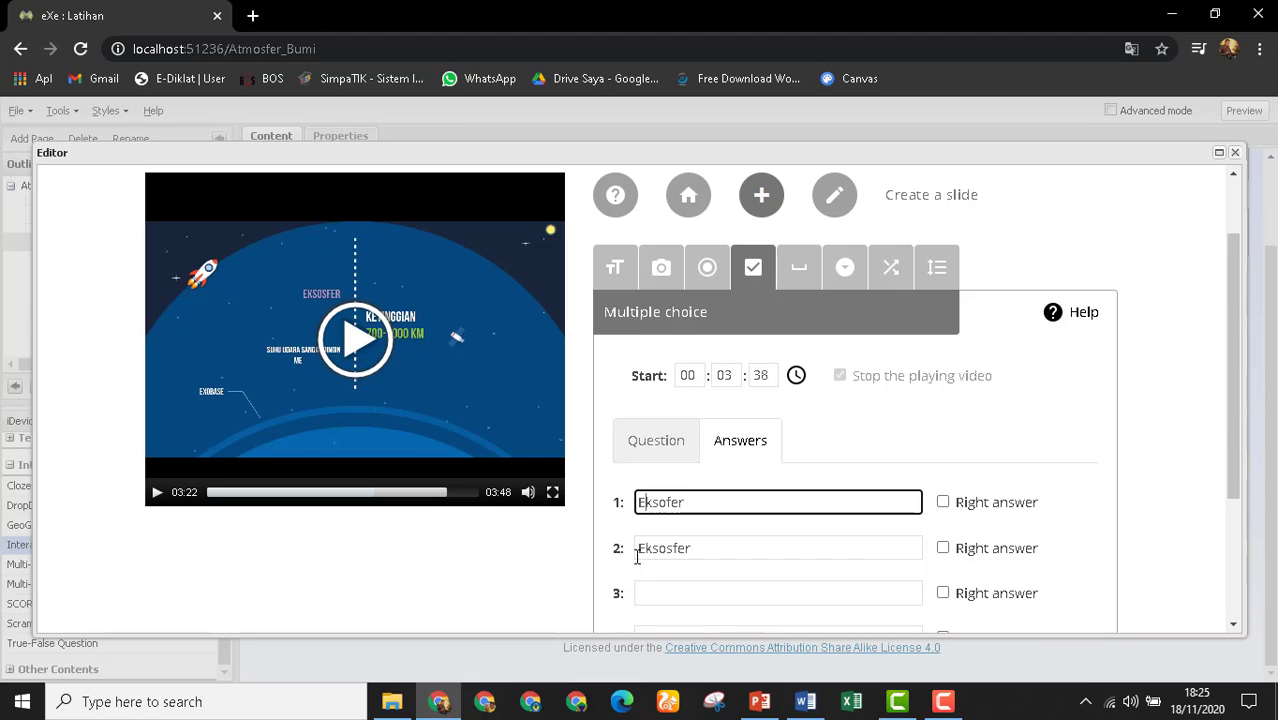
left_click(665, 501)
type("s")
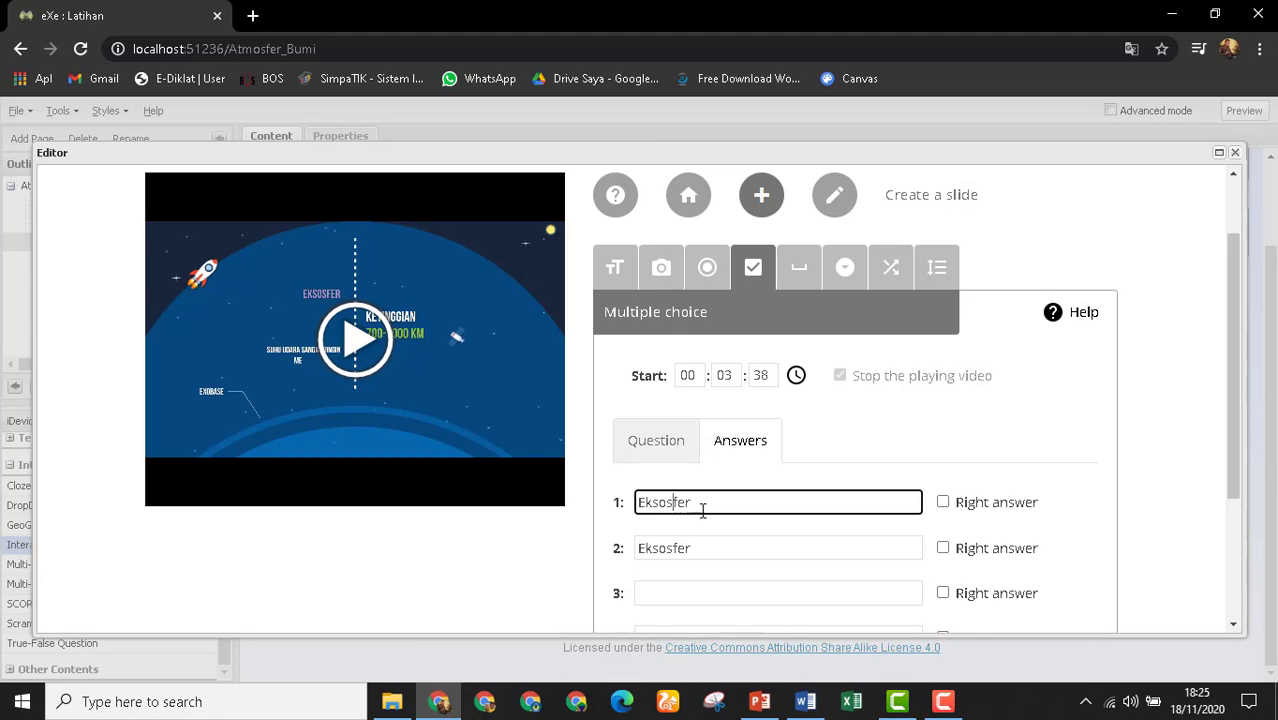
left_click_drag(707, 546, 608, 548)
type("Term")
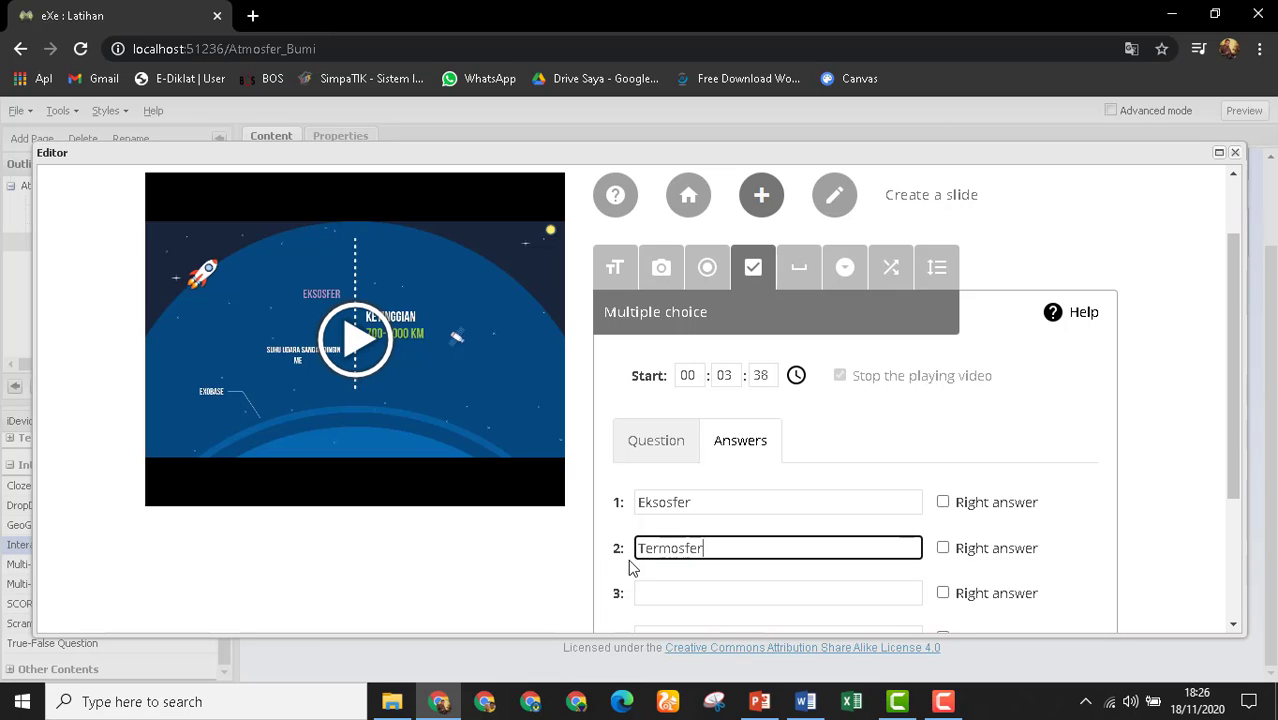
Enter Mesosfer as answer 3 and Stratosfer as answer 4.
left_click(673, 594)
scroll(713, 545, "down", 2)
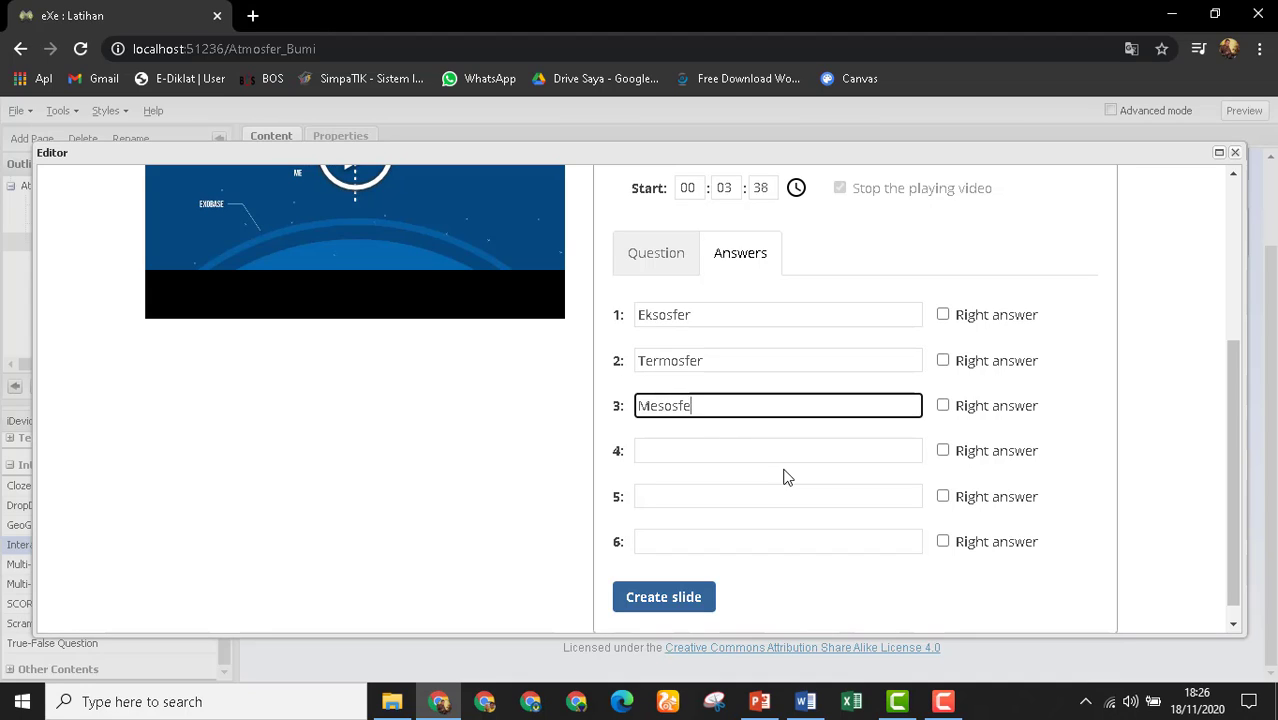
left_click(702, 450)
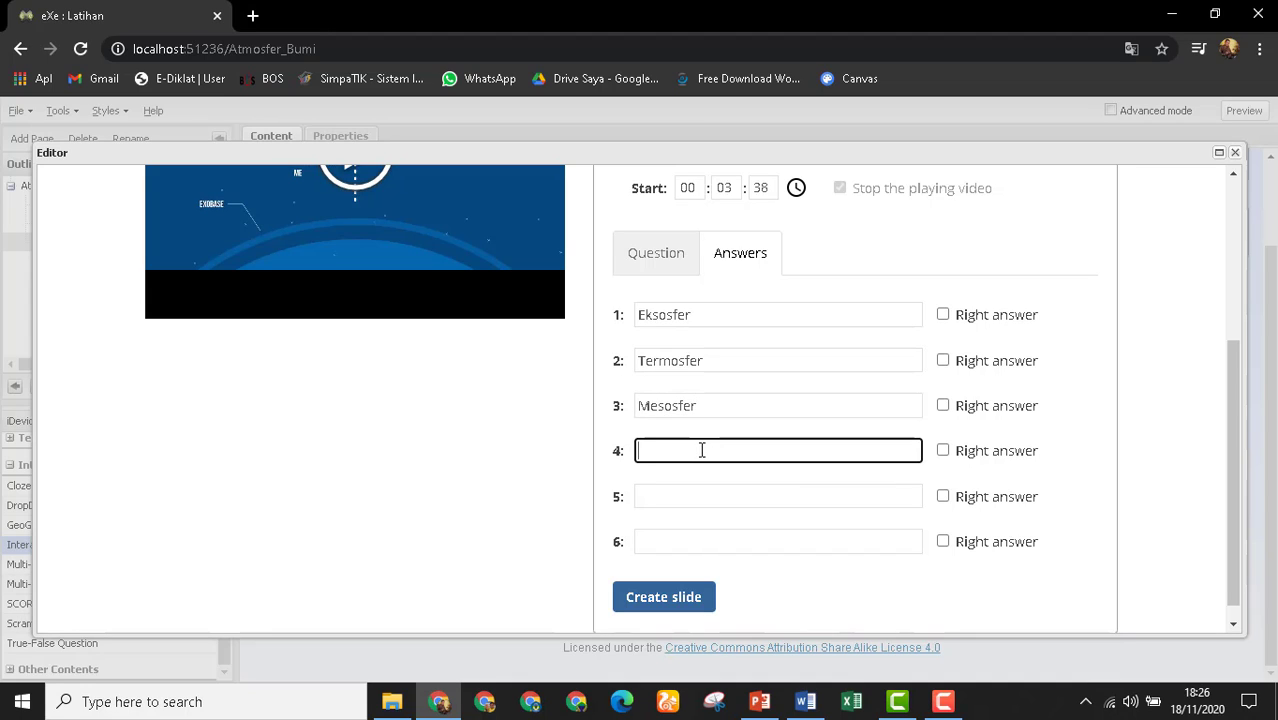
key("BackSpace")
type("Stratosfer")
Mark Eksosfer as the right answer and create the multiple choice slide.
left_click(690, 597)
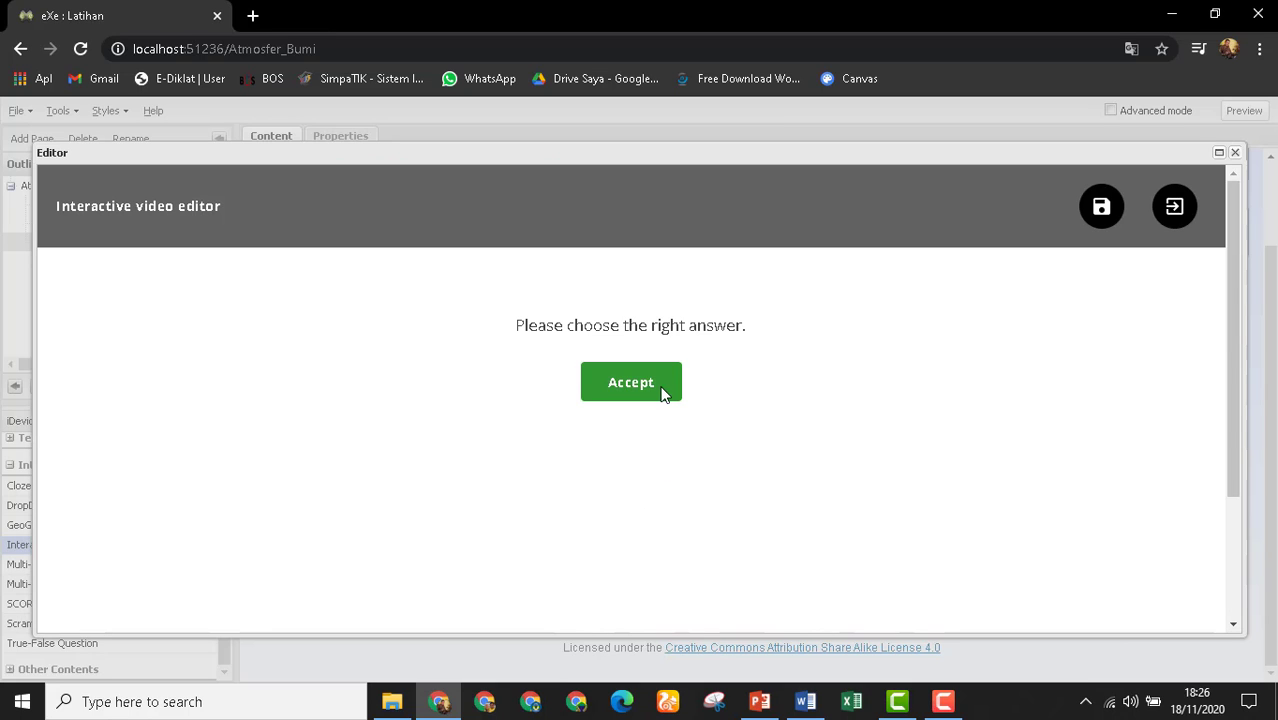
left_click(663, 388)
scroll(826, 494, "down", 2)
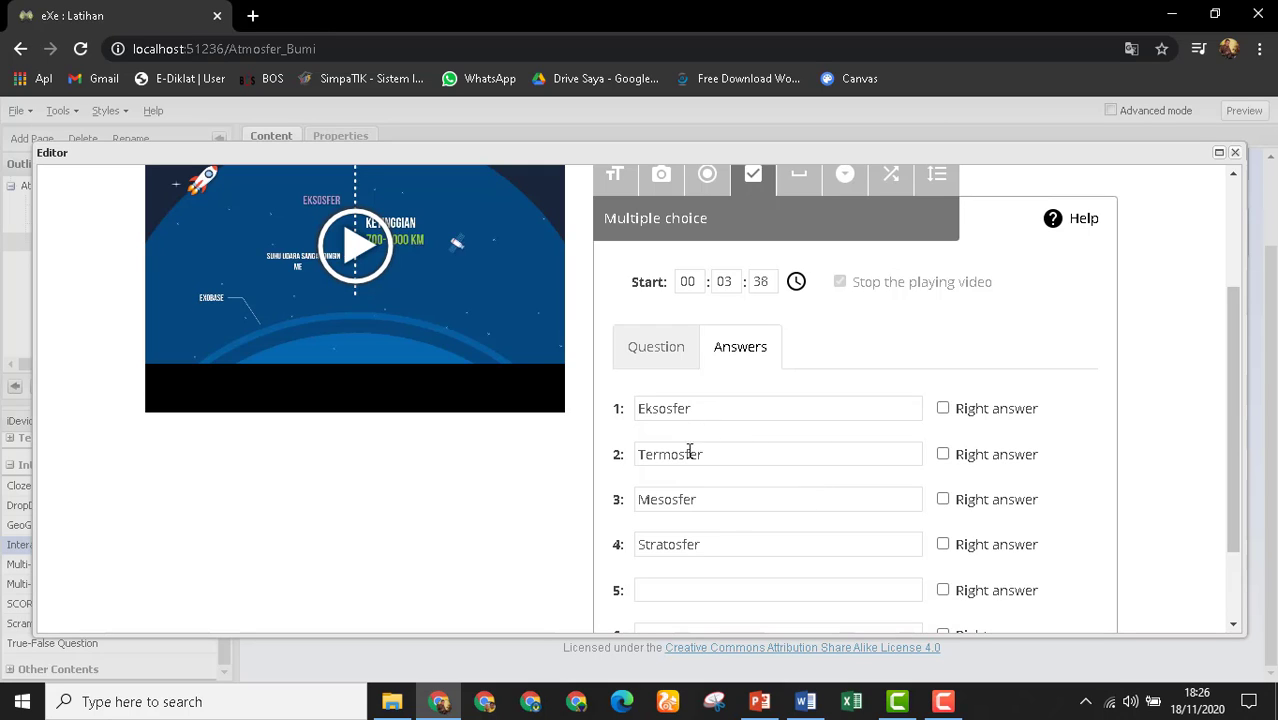
left_click(944, 409)
scroll(828, 440, "down", 1)
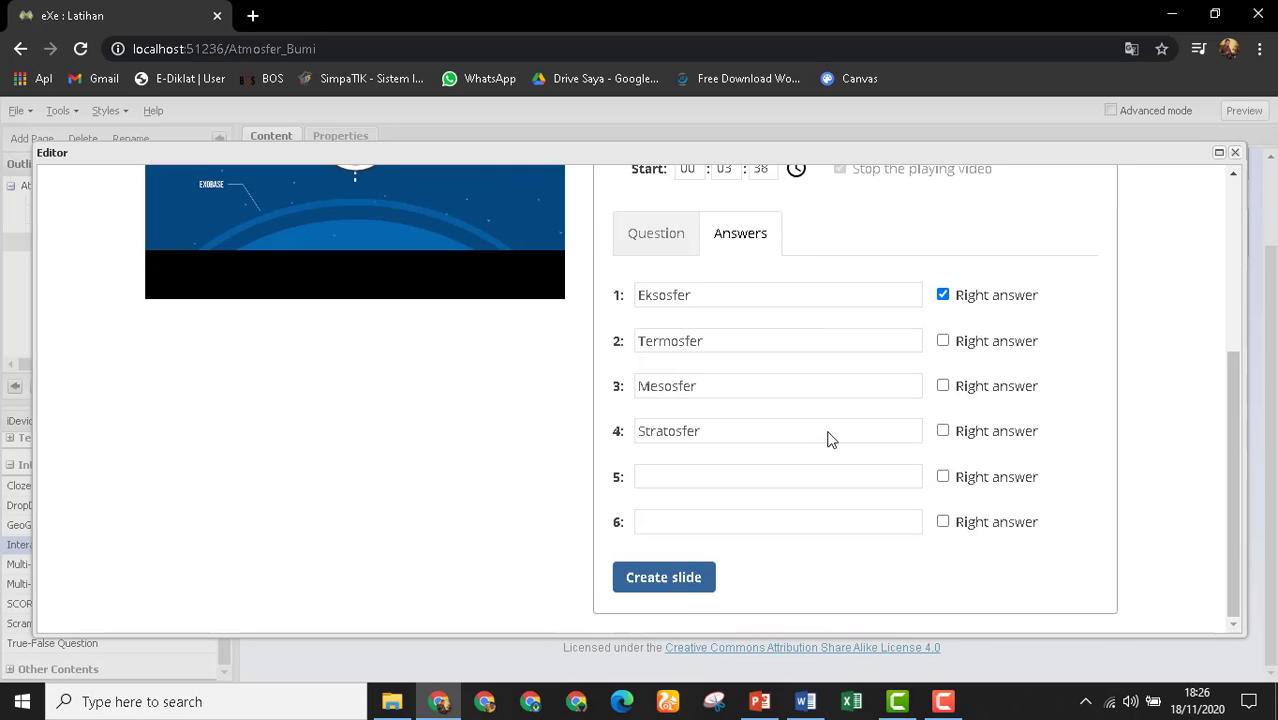
left_click(677, 588)
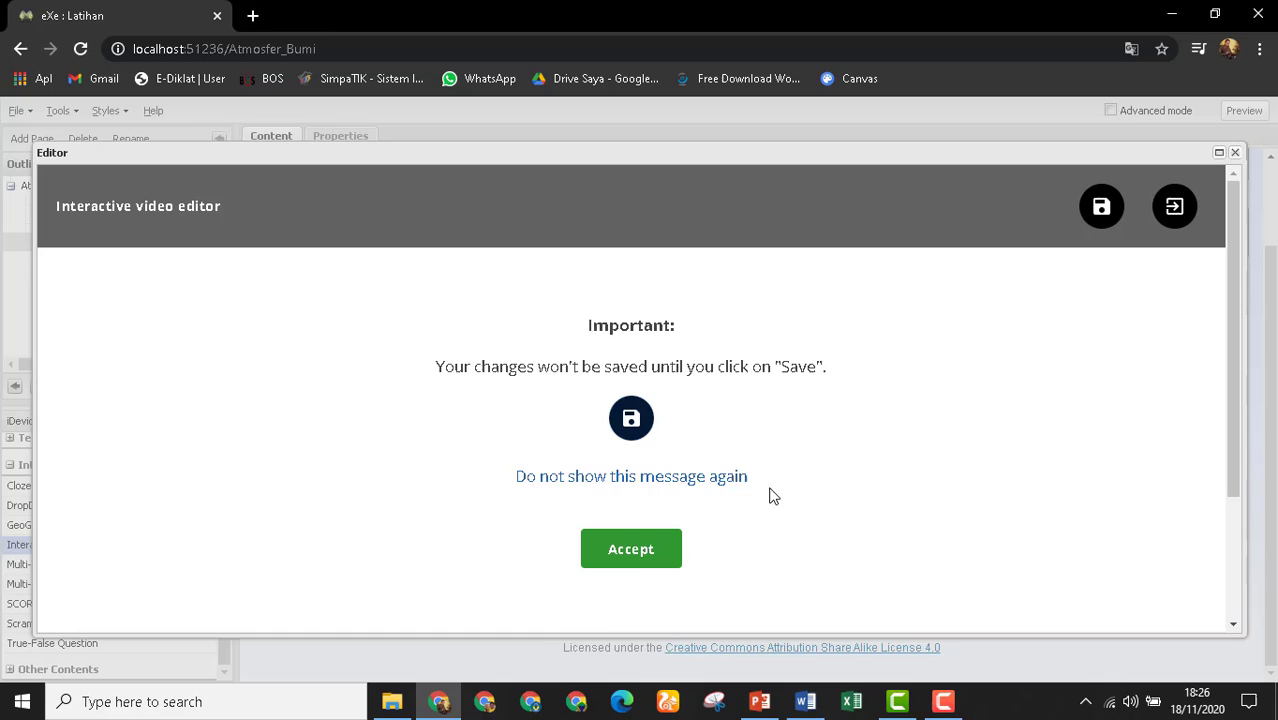
Dismiss the save reminder and review the list of slides with their types and start times.
left_click(1097, 212)
left_click(651, 428)
left_click(630, 549)
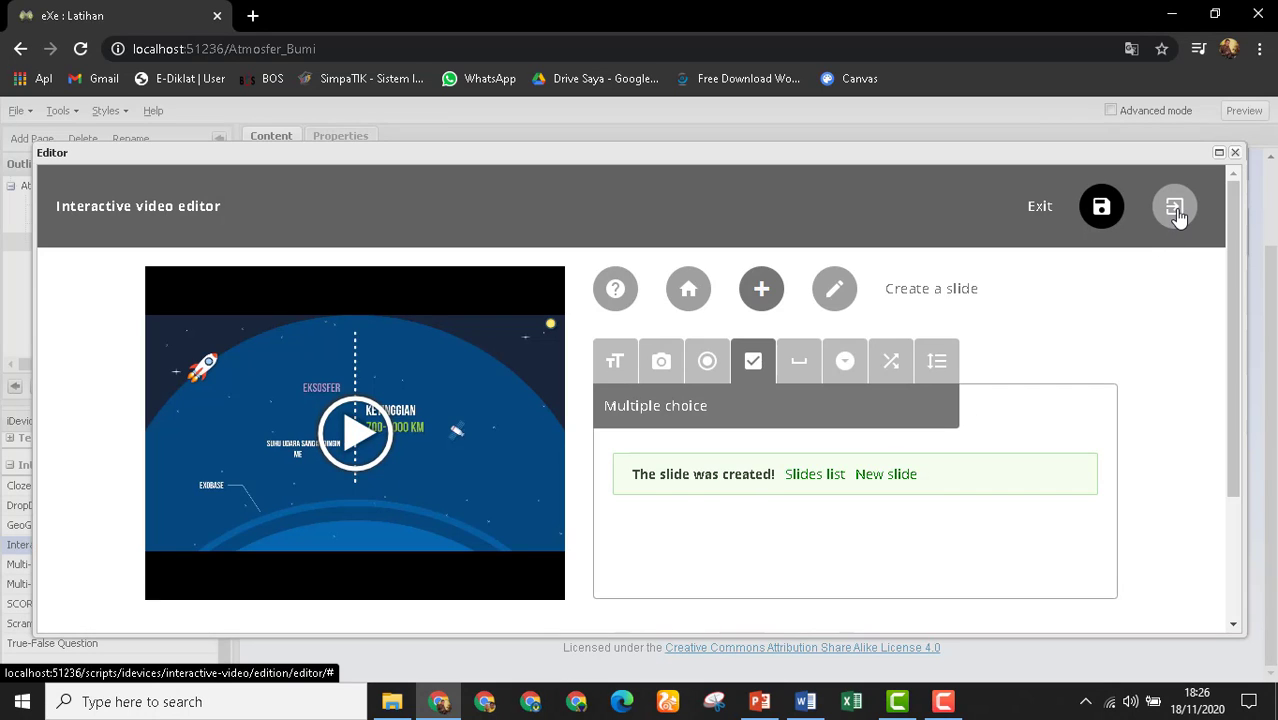
left_click(845, 302)
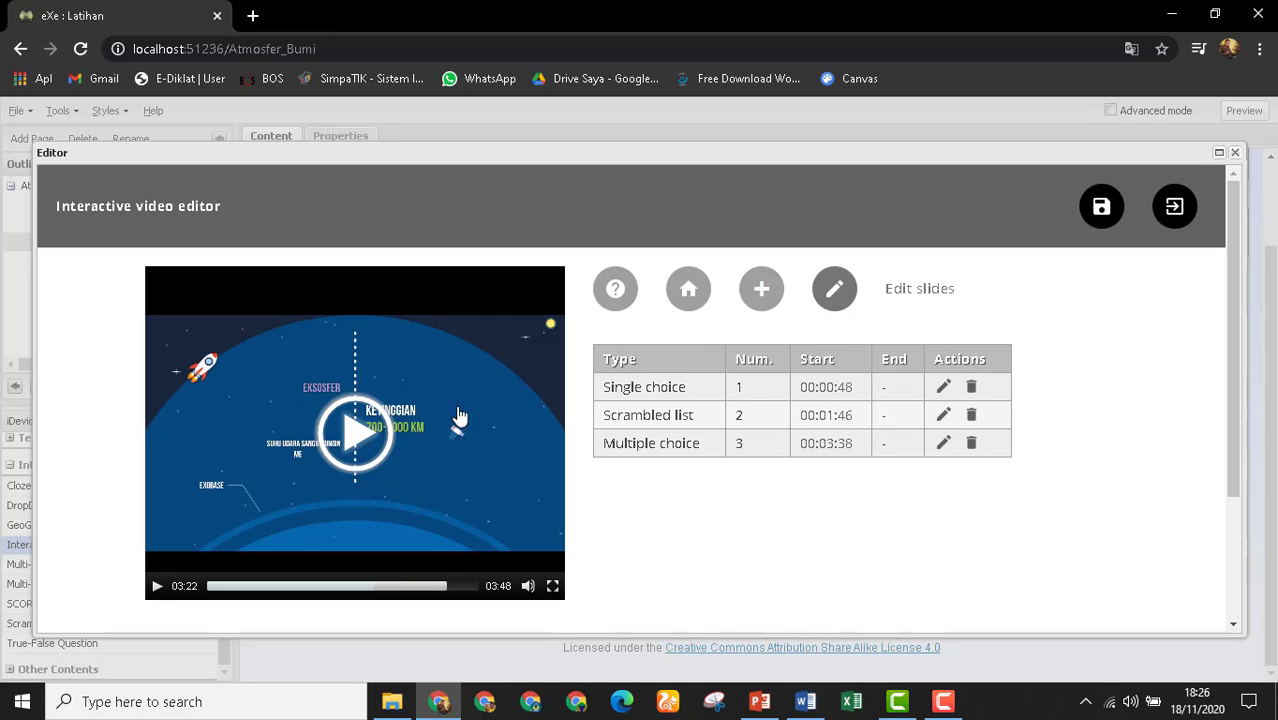
Save the interactive video, exit its editor and finish editing the Interactive Video iDevice.
left_click(1177, 210)
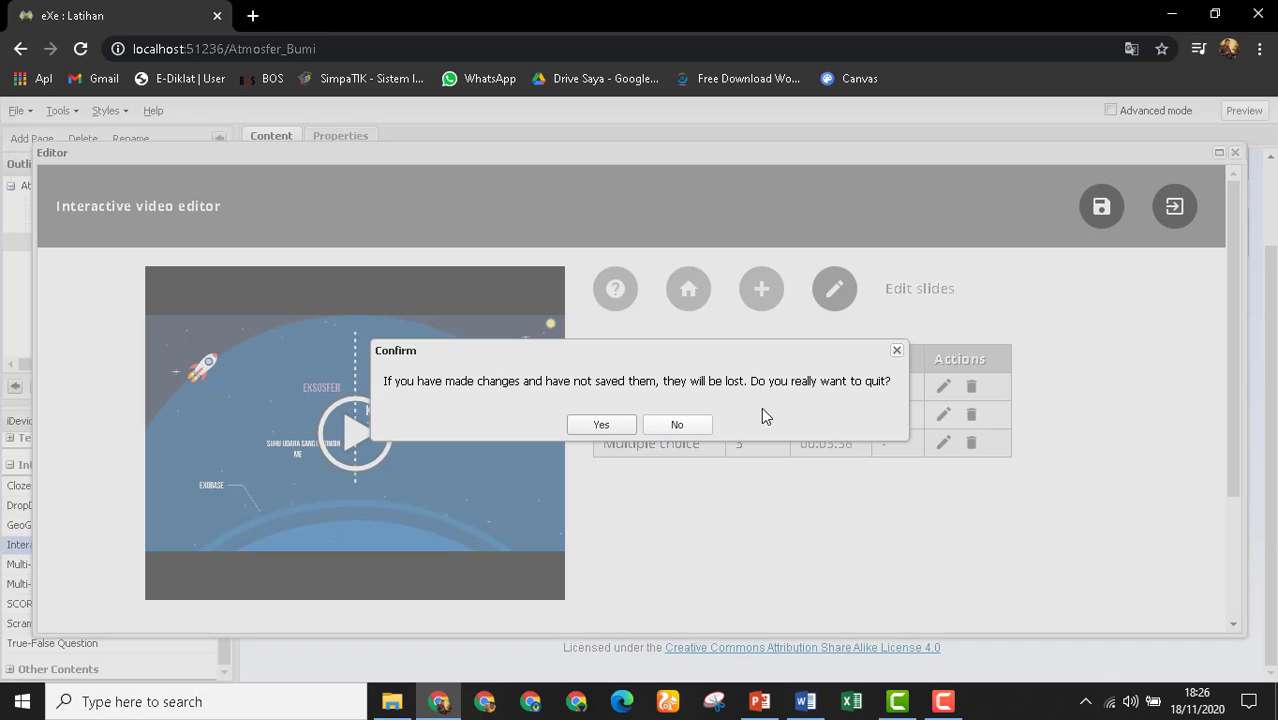
left_click(677, 425)
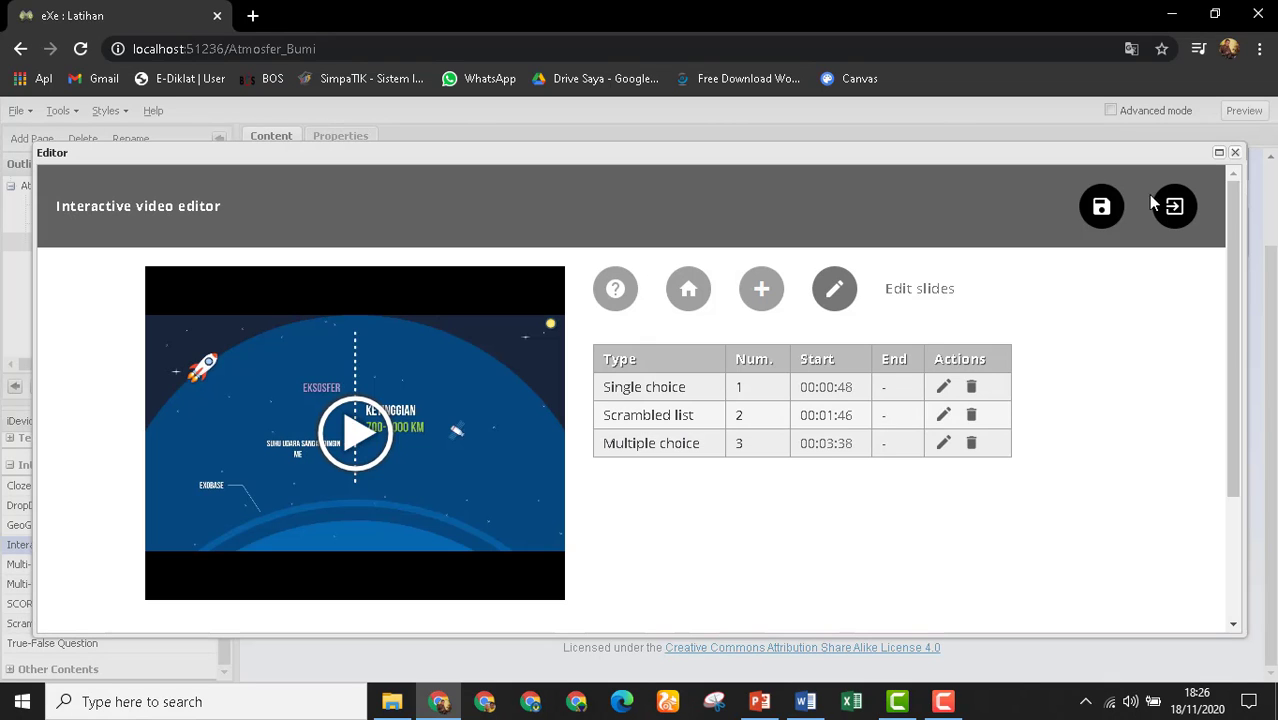
left_click(1101, 206)
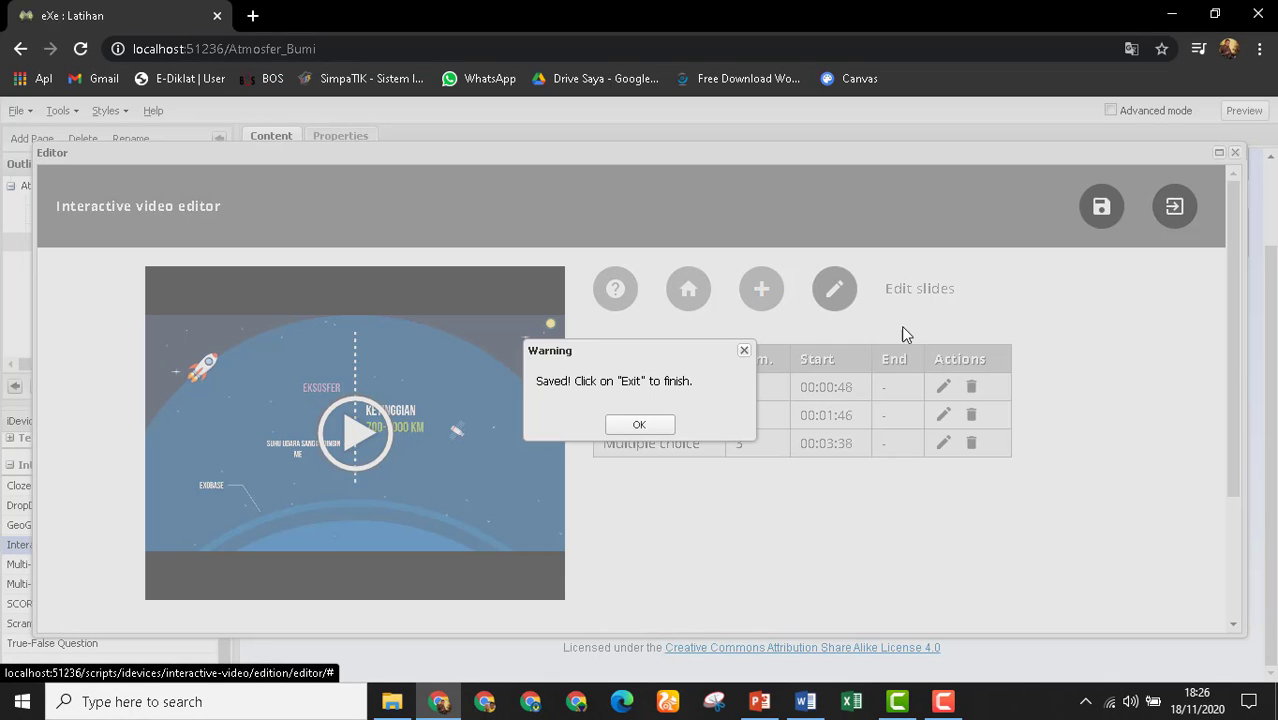
left_click(639, 424)
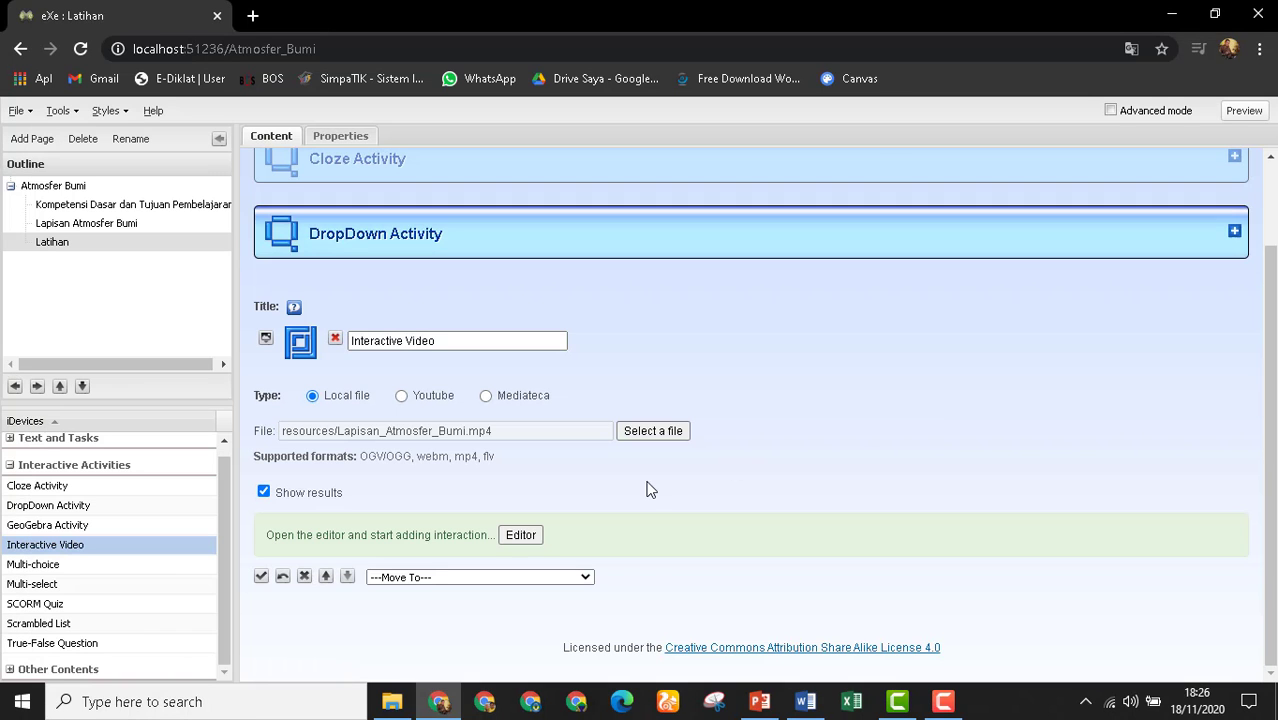
left_click(261, 579)
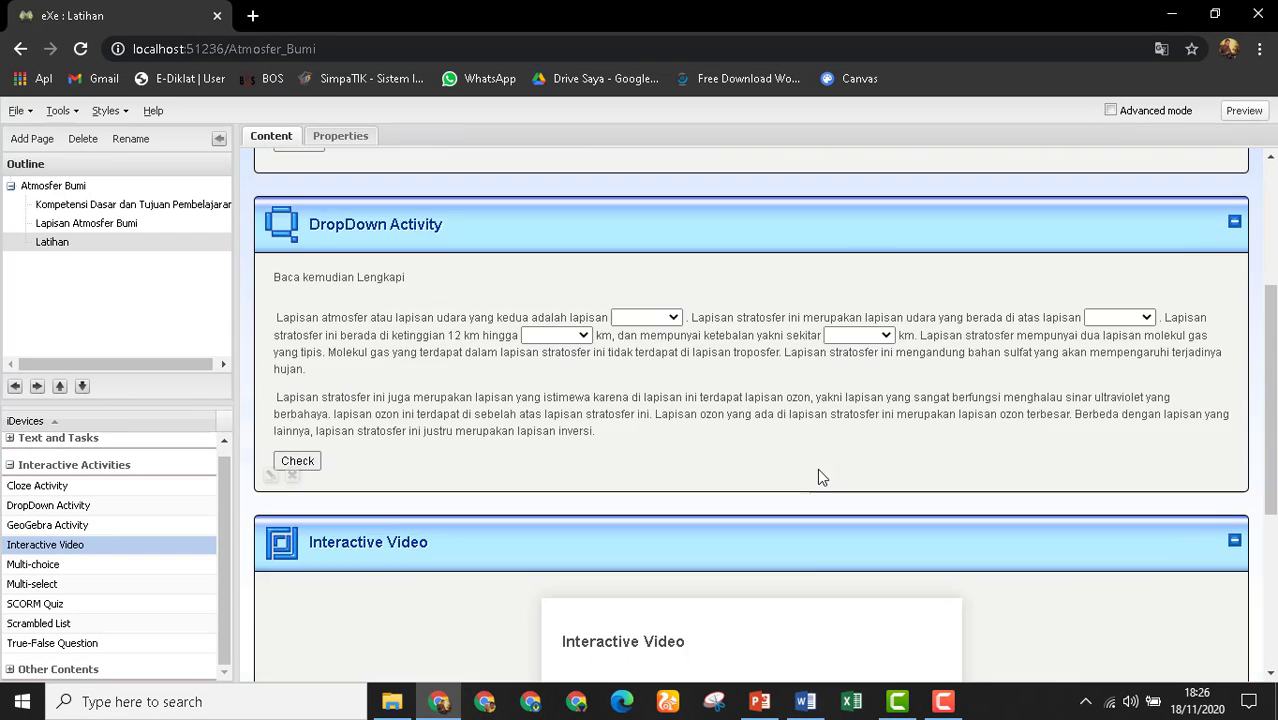
Start the Interactive Video on the Latihan page, skip ahead past the atmosphere layers diagram and pause it at 01:54.
scroll(810, 465, "down", 4)
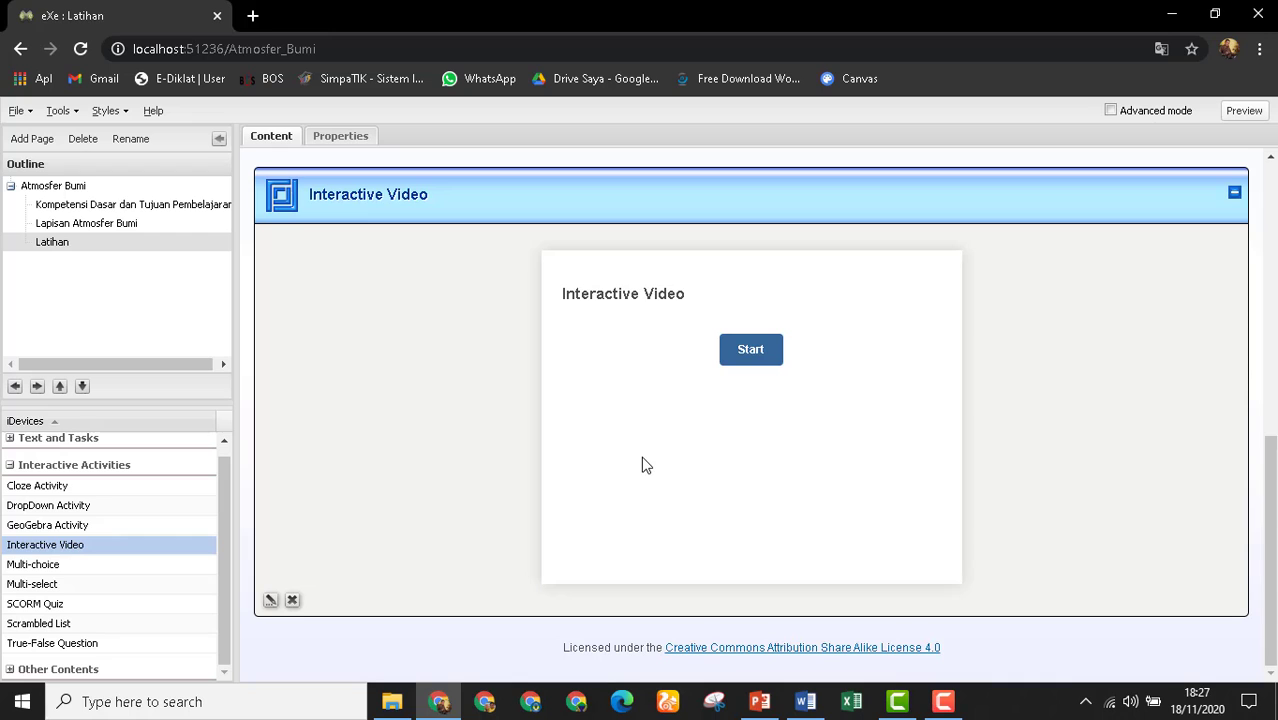
left_click(750, 355)
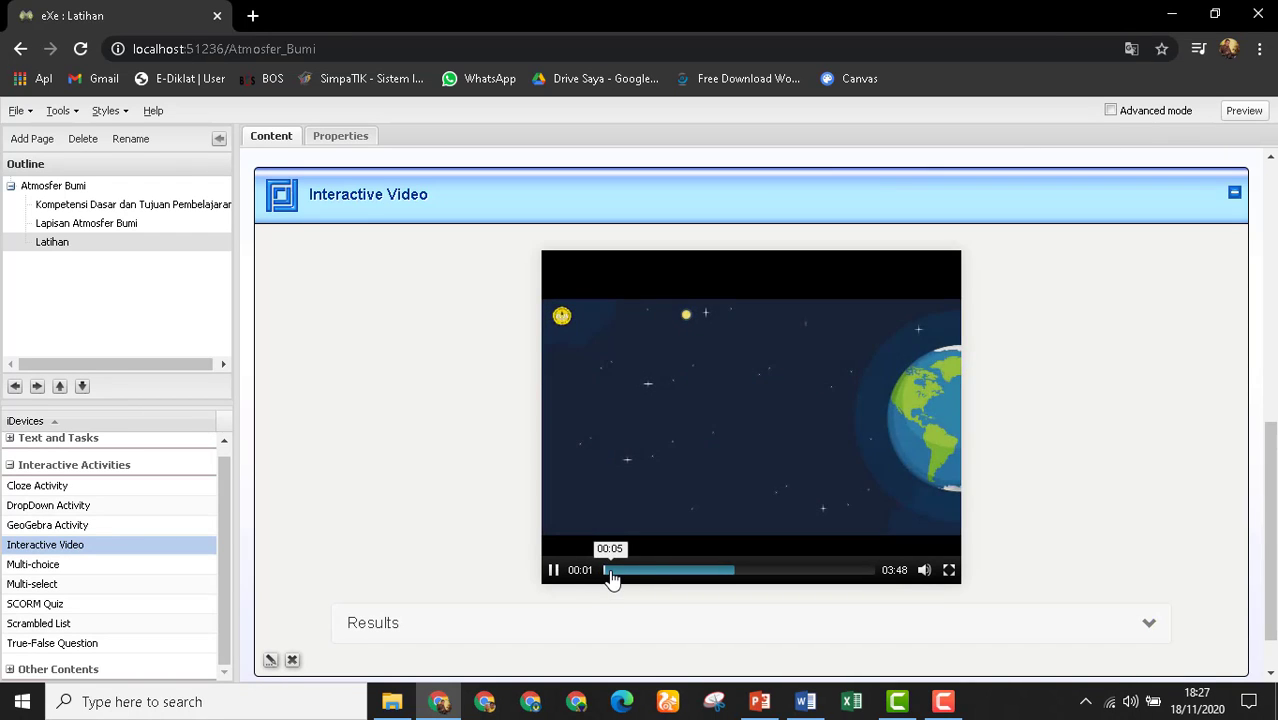
left_click(656, 577)
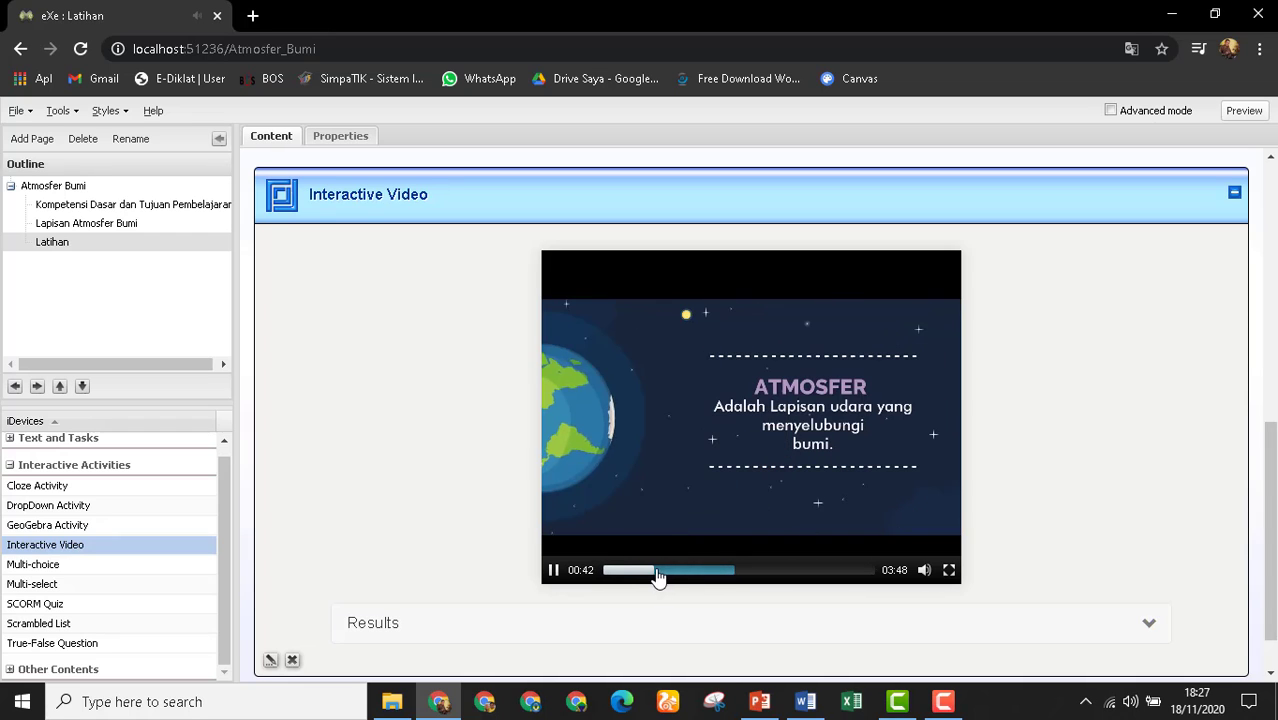
left_click(676, 573)
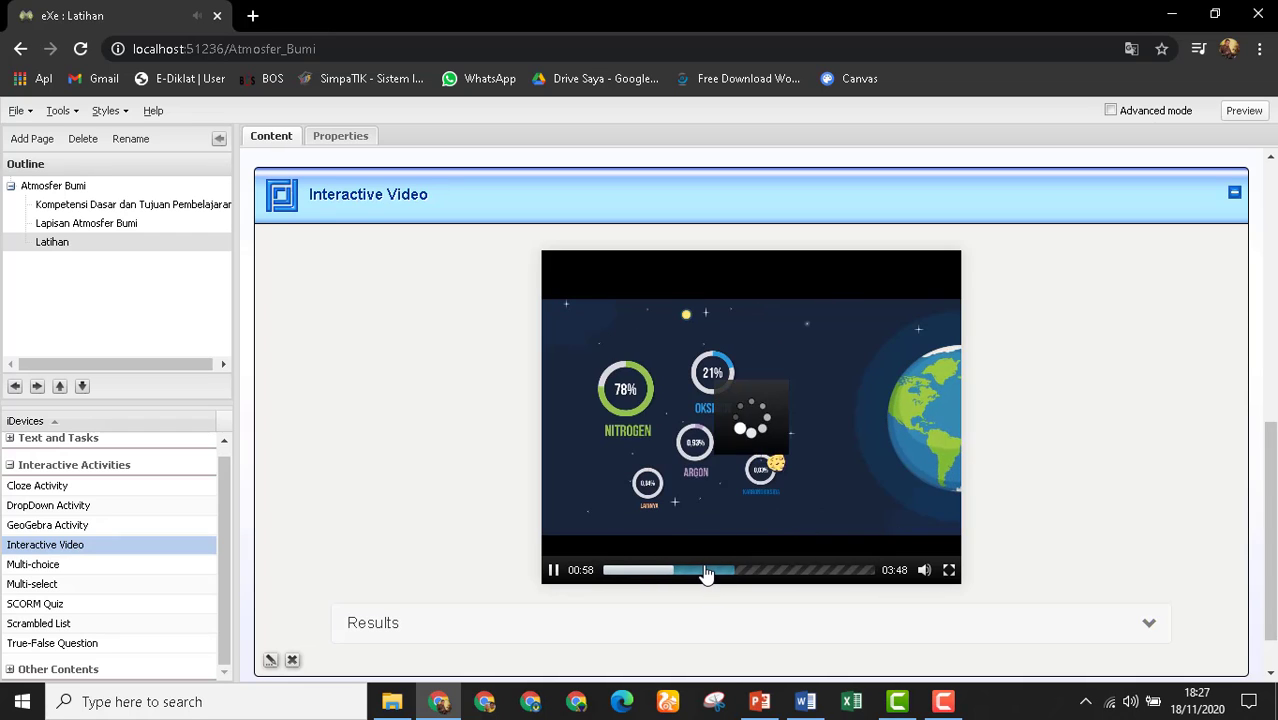
left_click(708, 571)
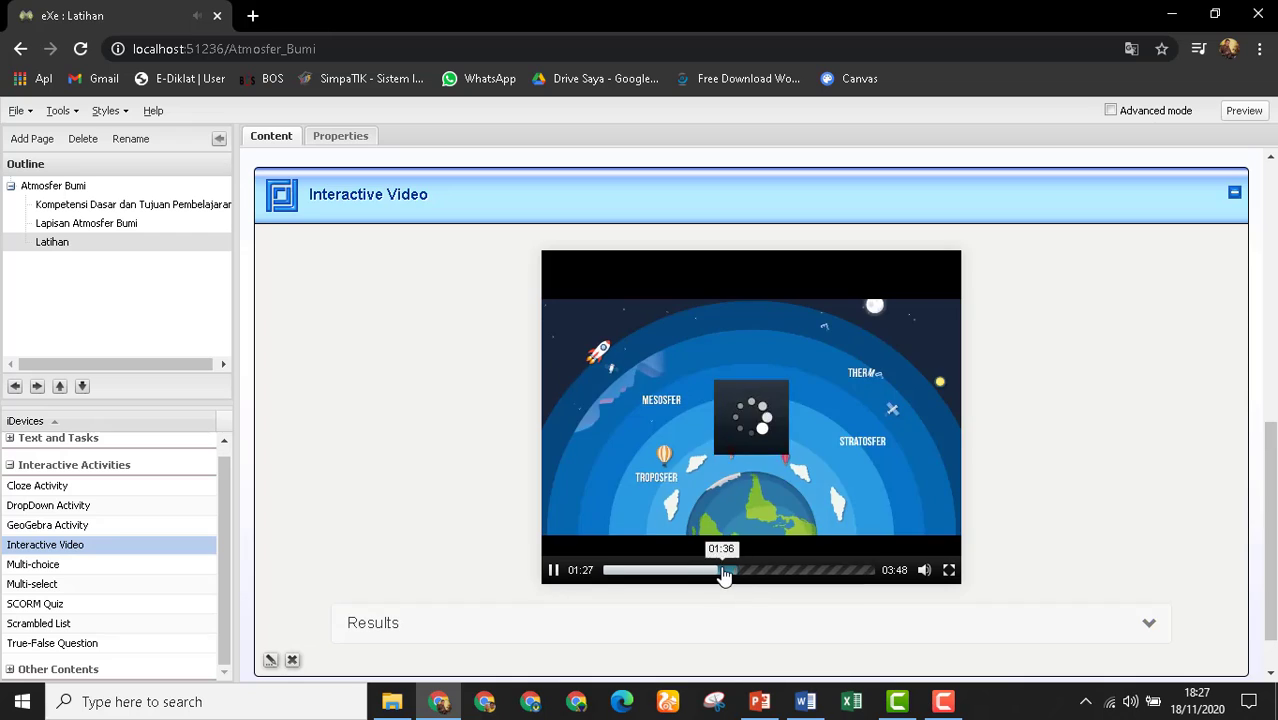
scroll(838, 524, "down", 1)
left_click(740, 512)
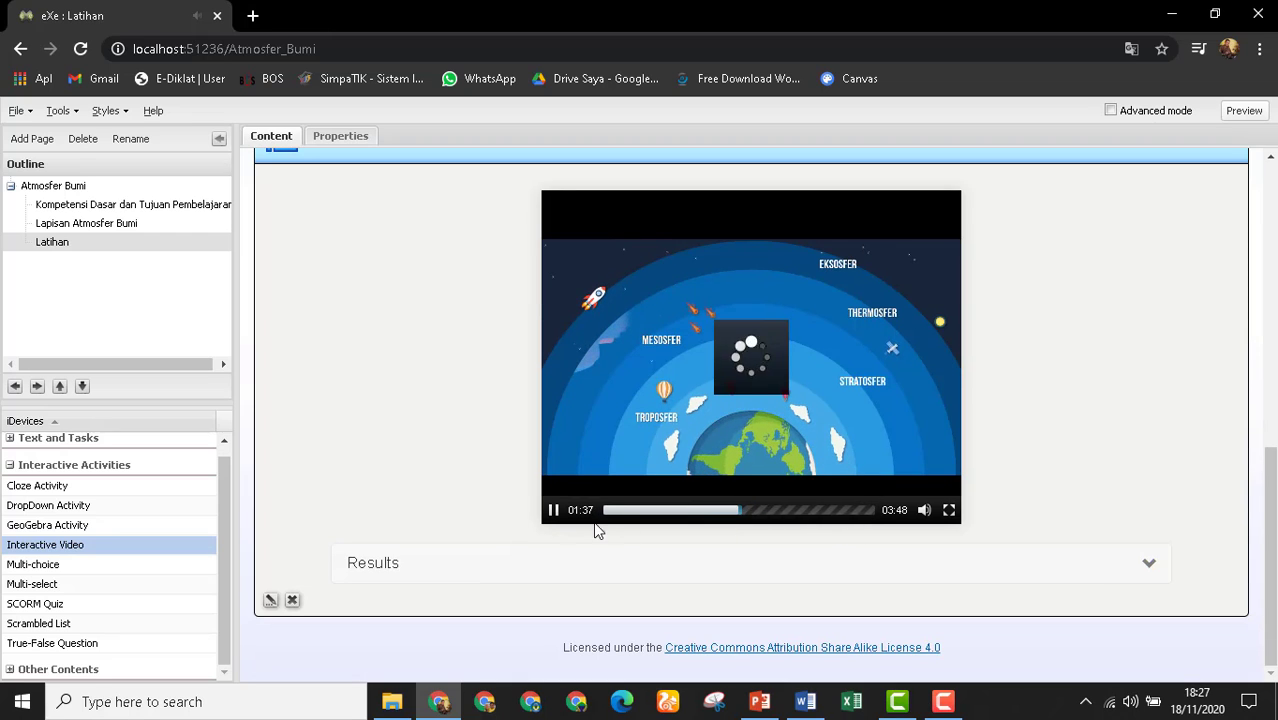
left_click(553, 511)
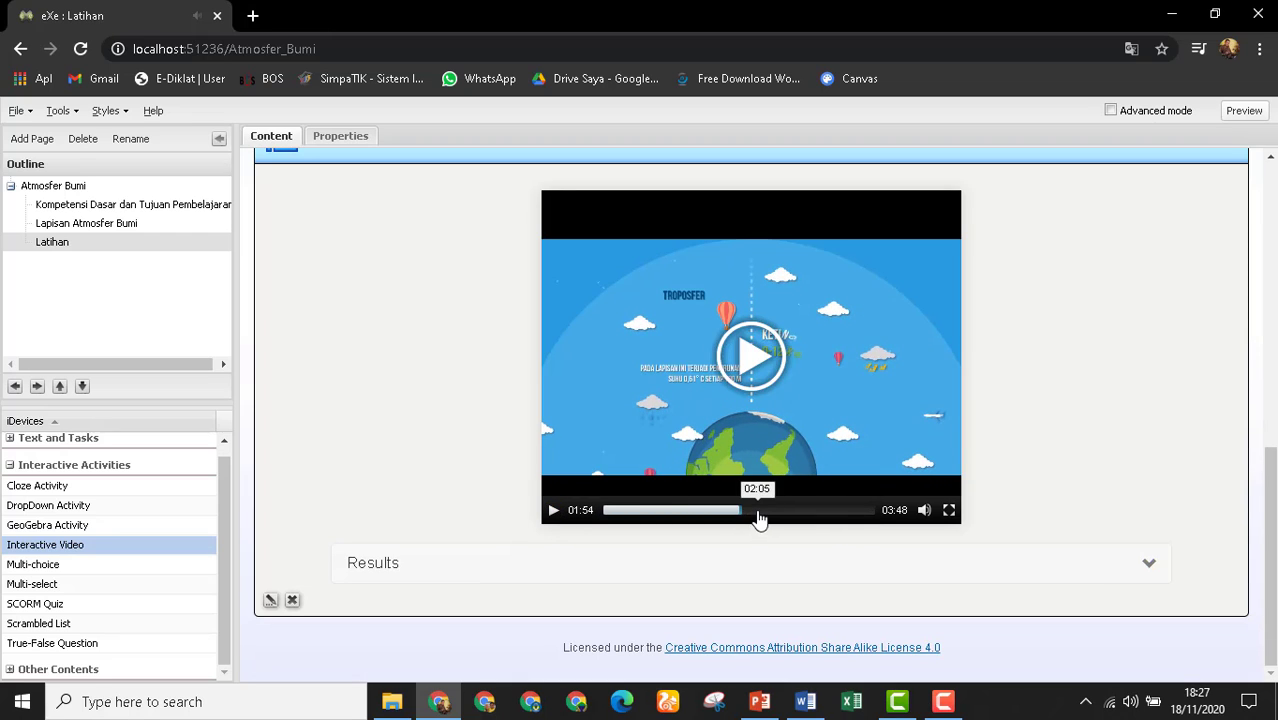
Preview the project, open its Latihan page, start the Interactive Video and skip ahead past the intro.
left_click(1244, 110)
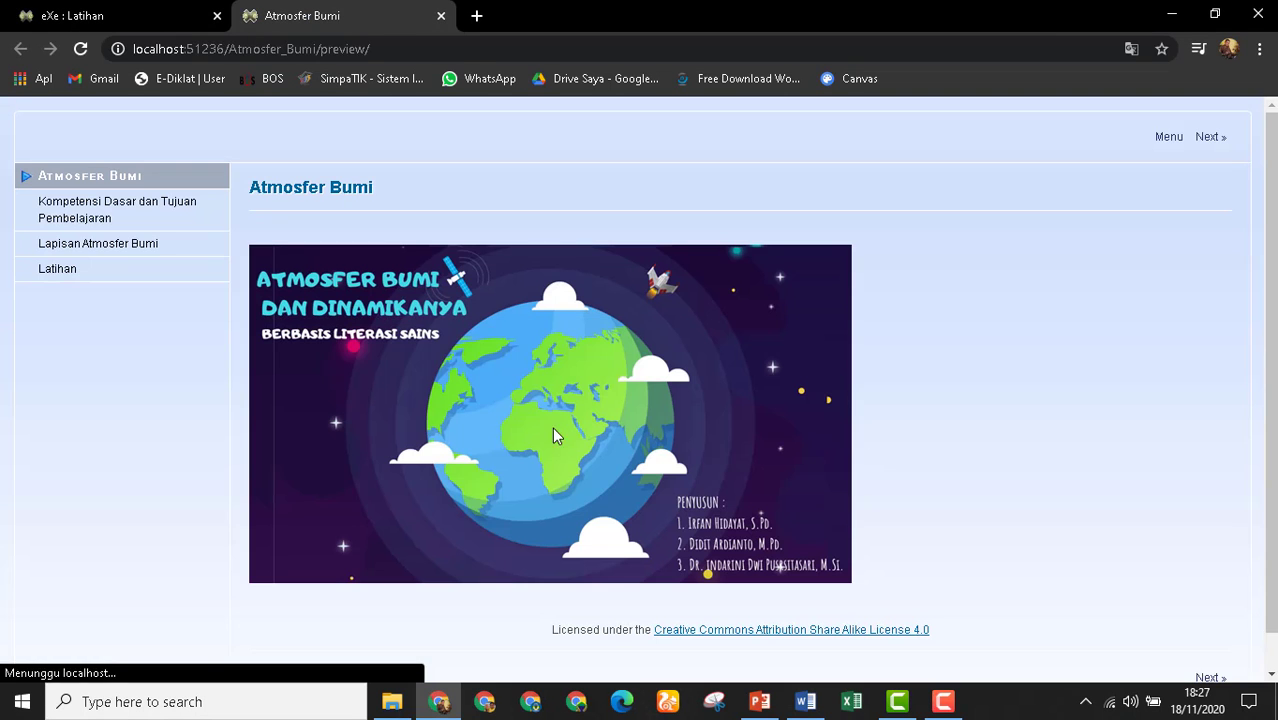
left_click(68, 274)
scroll(735, 410, "down", 15)
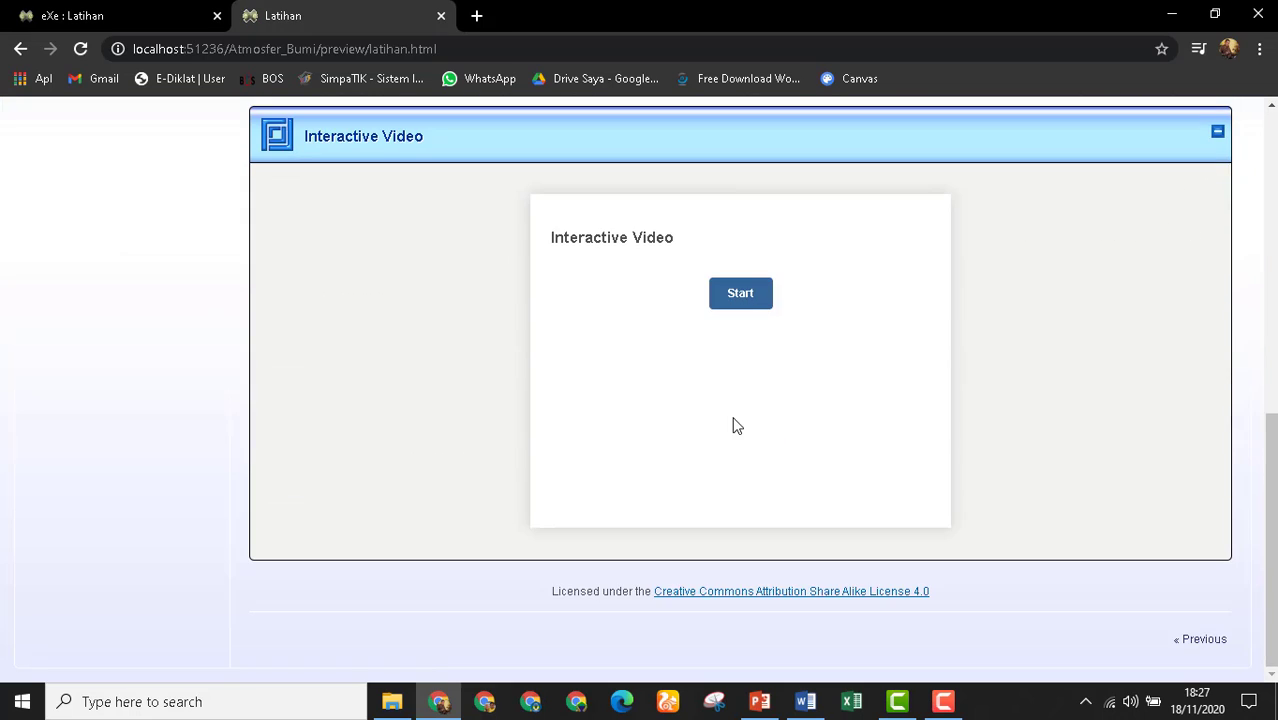
left_click(745, 296)
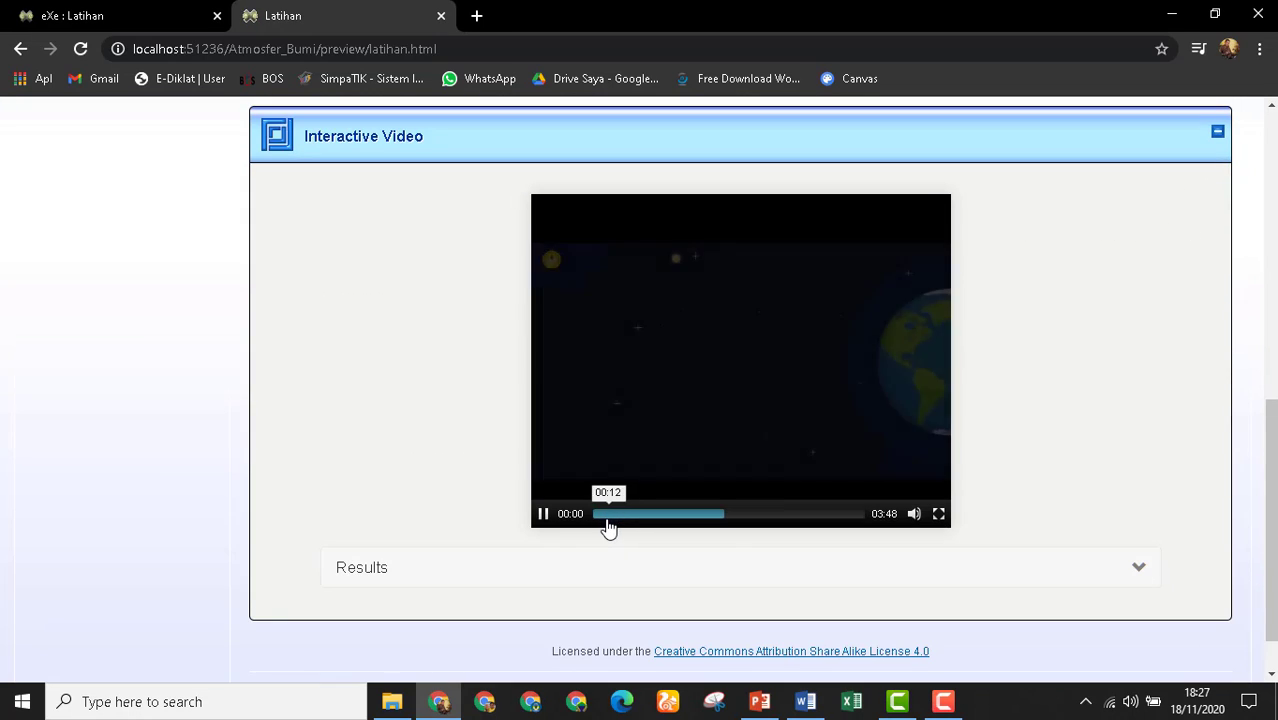
left_click(608, 514)
mouse_move(913, 513)
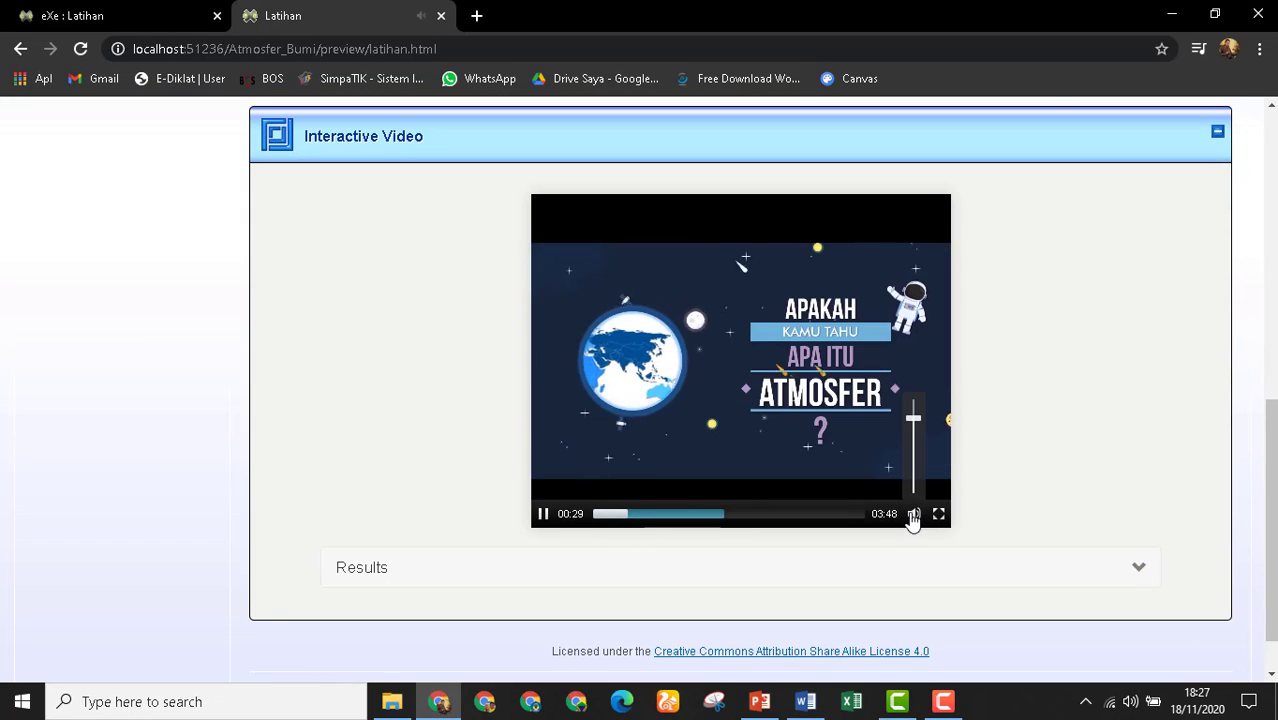
Skip ahead through the interactive video in the preview to 02:59 and pause it.
left_click(685, 514)
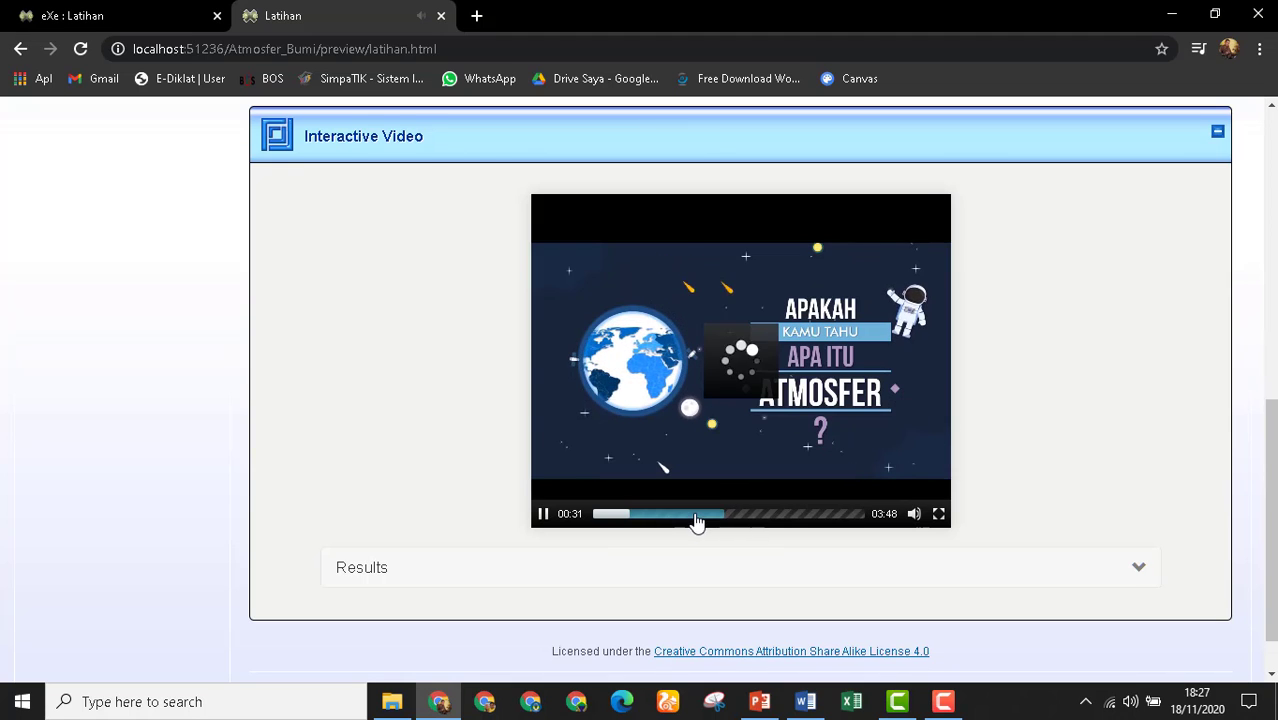
left_click(738, 515)
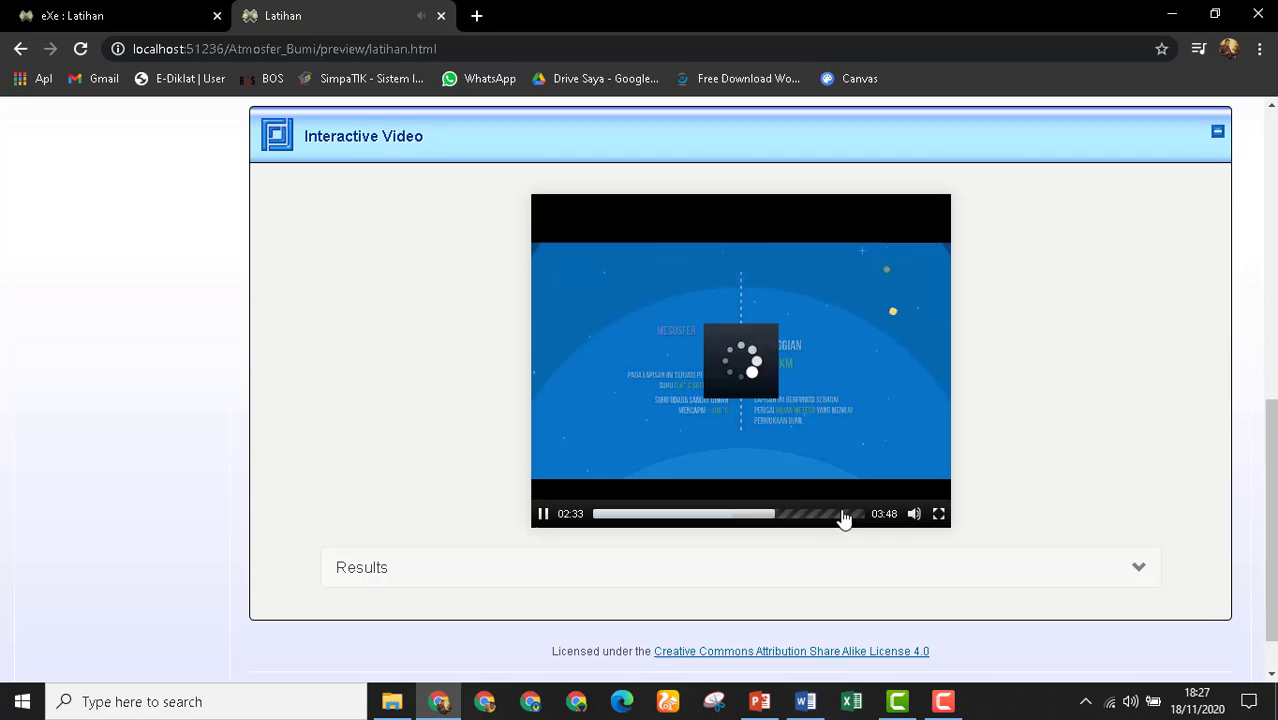
left_click(804, 514)
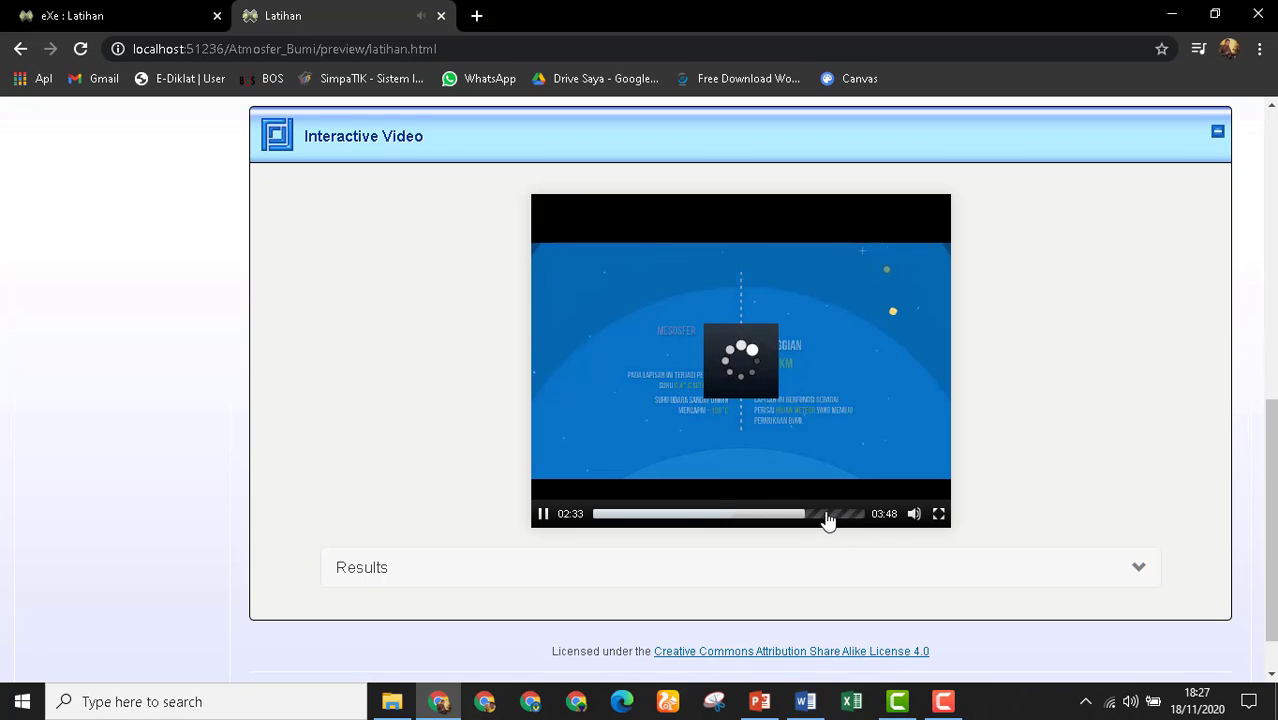
left_click(543, 513)
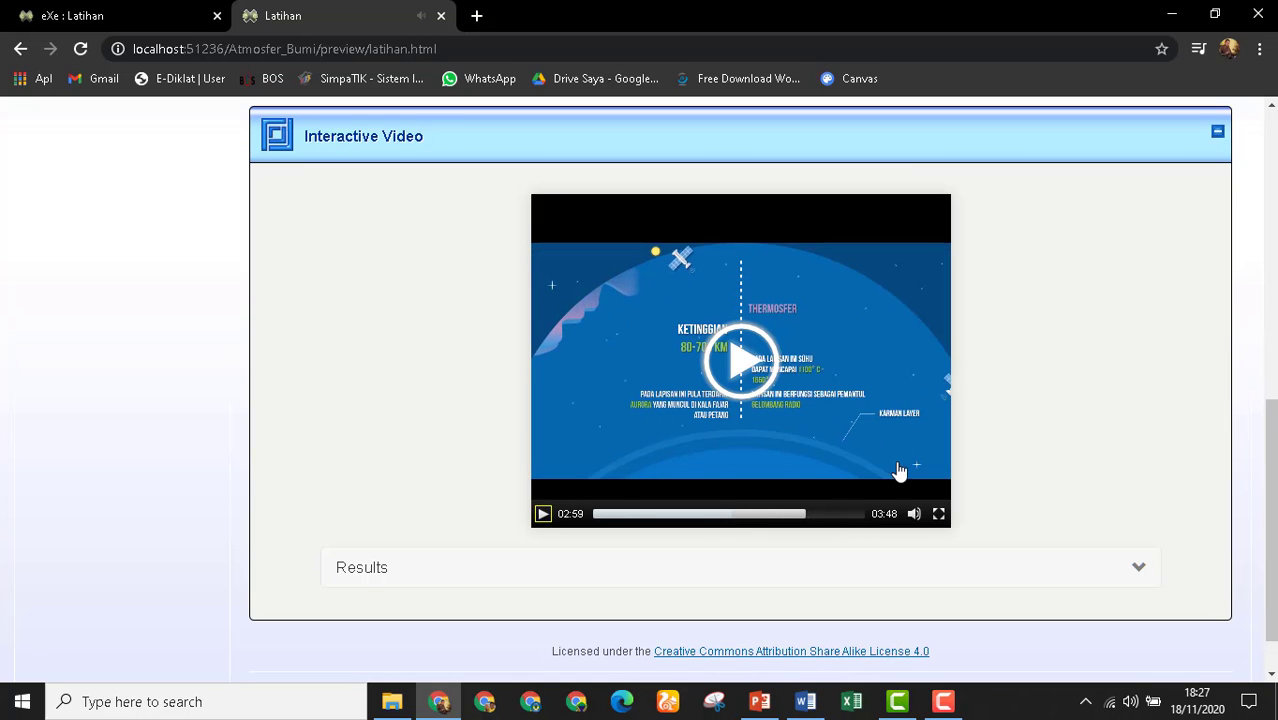
Expand the video's results list, open the 00:00:48 question, answer it with "Salah" and check the answer.
left_click(1137, 568)
scroll(1097, 453, "down", 3)
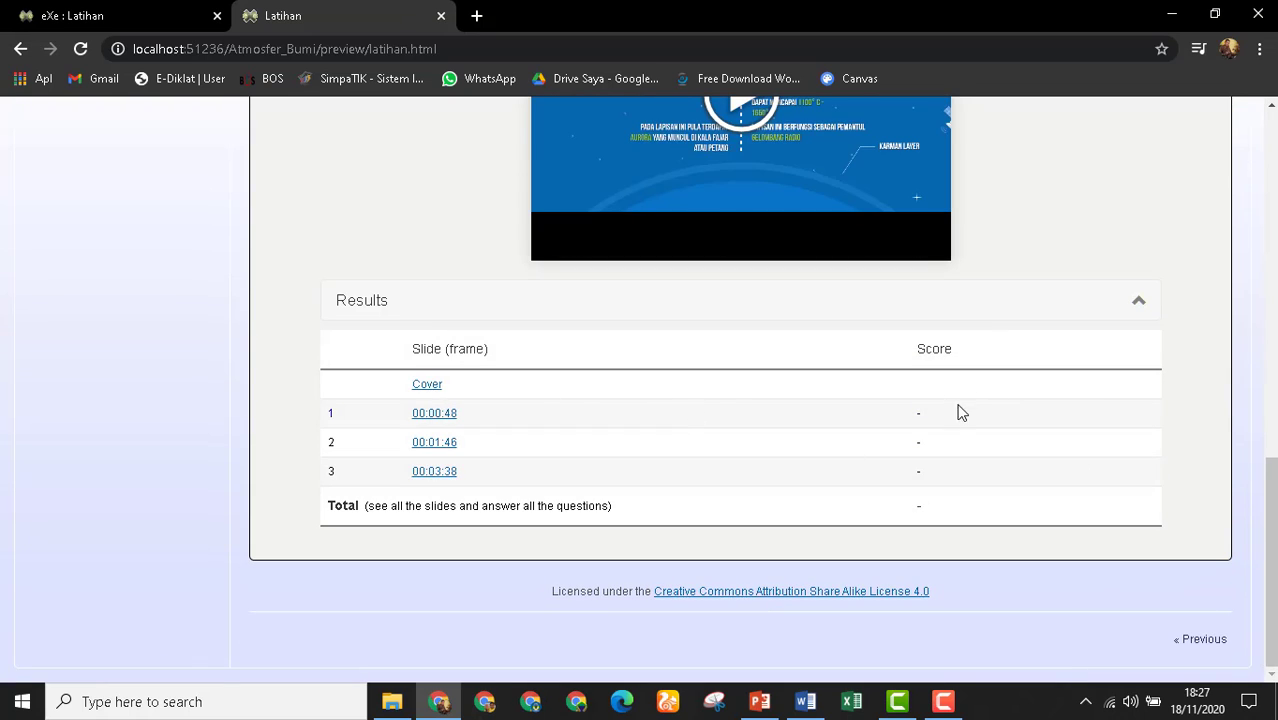
scroll(1024, 287, "up", 1)
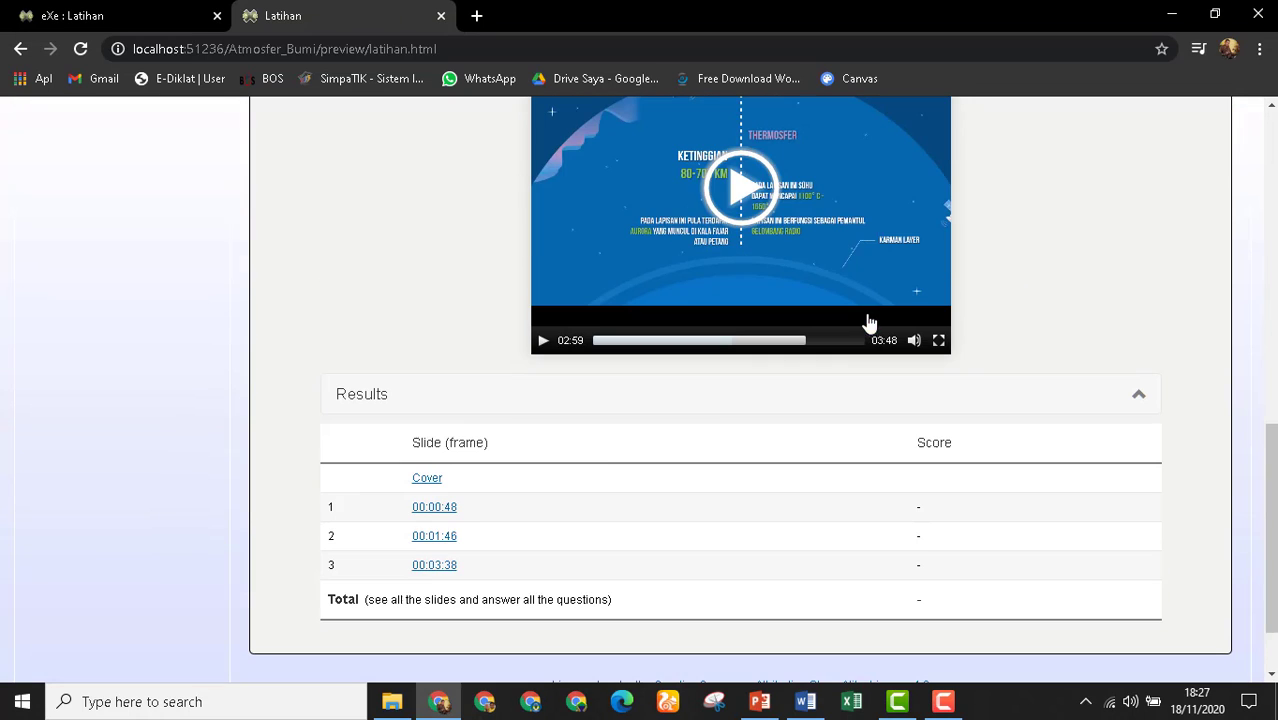
left_click(452, 508)
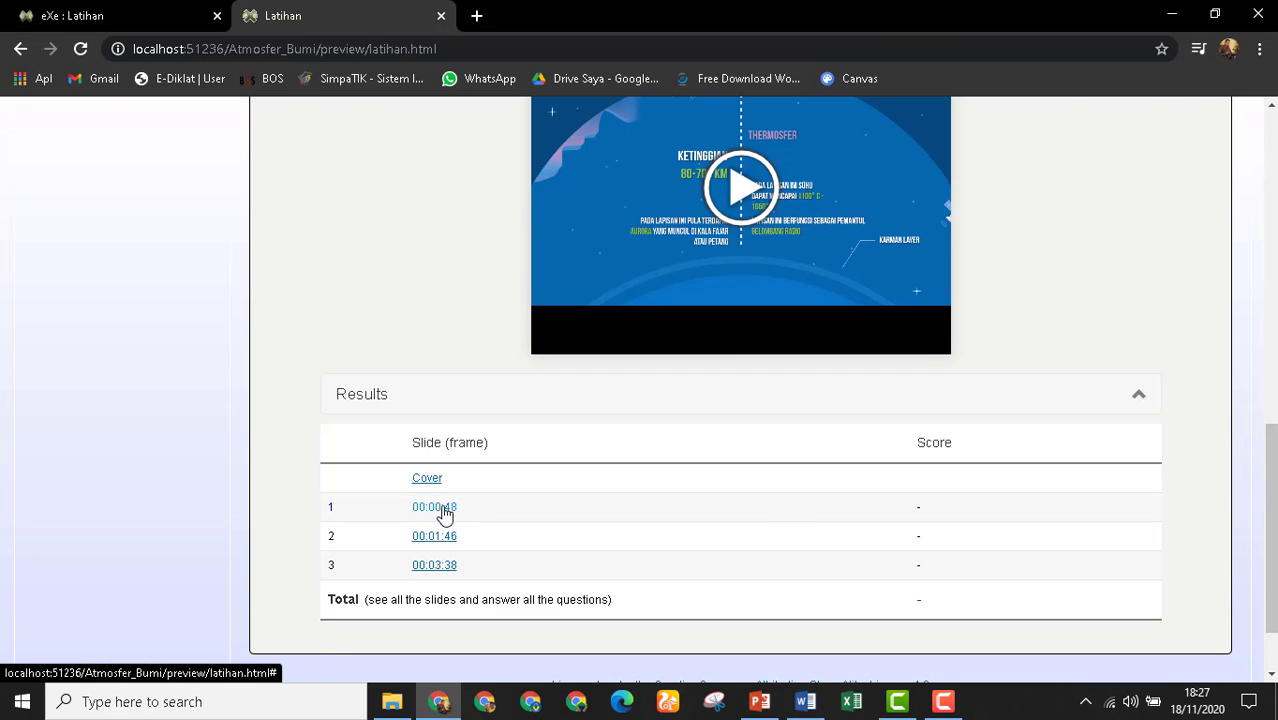
left_click(442, 508)
scroll(936, 497, "down", 1)
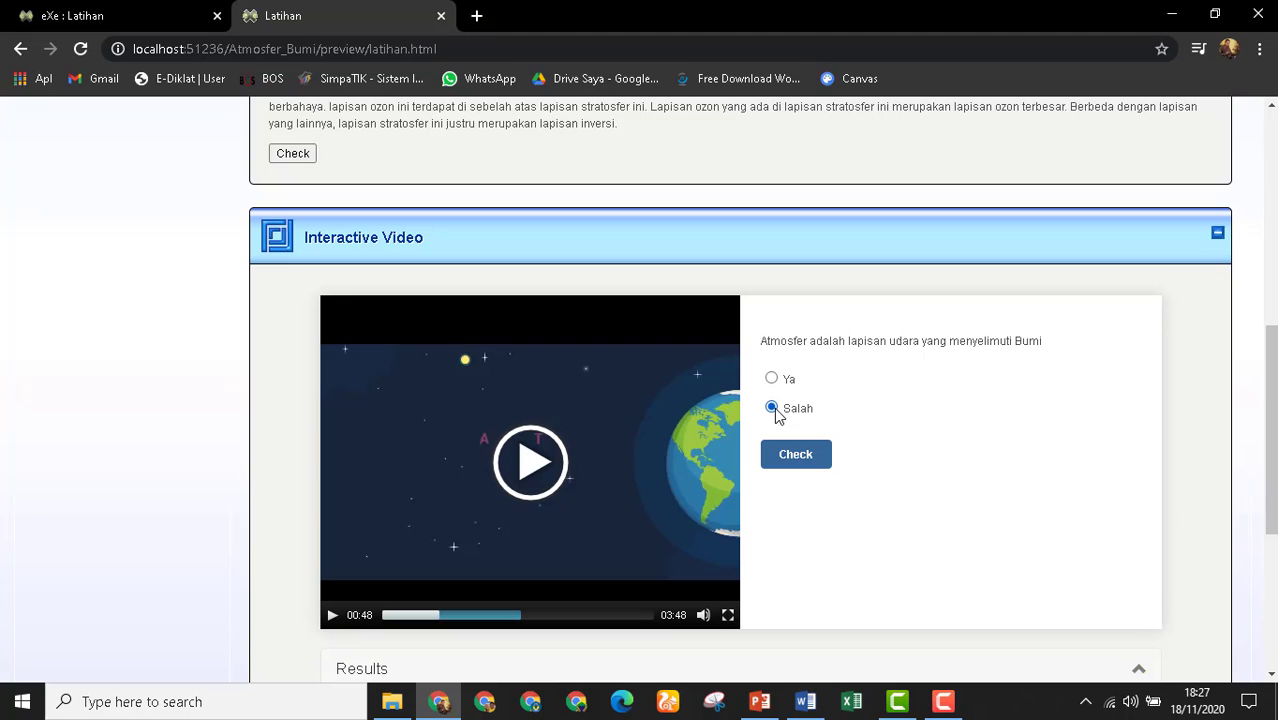
left_click(789, 452)
Open the 00:01:46 question on the order of the atmosphere layers and check it with the list order as presented.
scroll(810, 525, "down", 4)
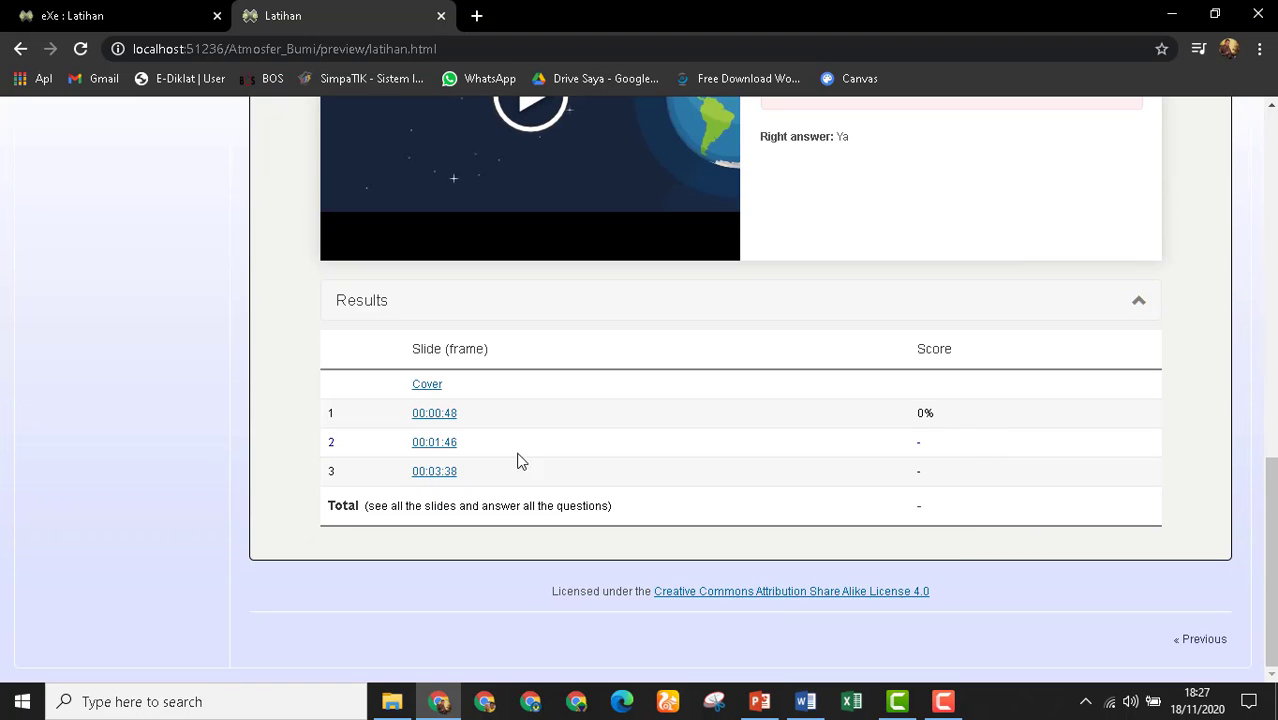
left_click(435, 444)
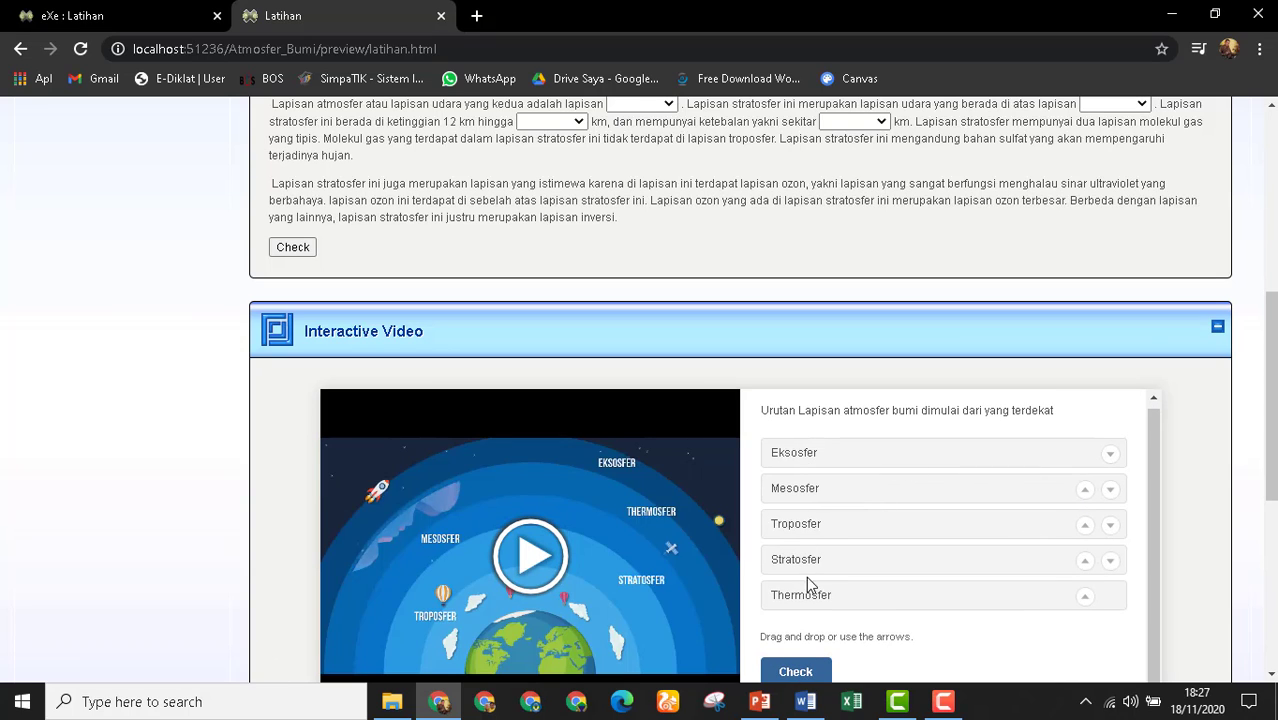
scroll(690, 535, "down", 2)
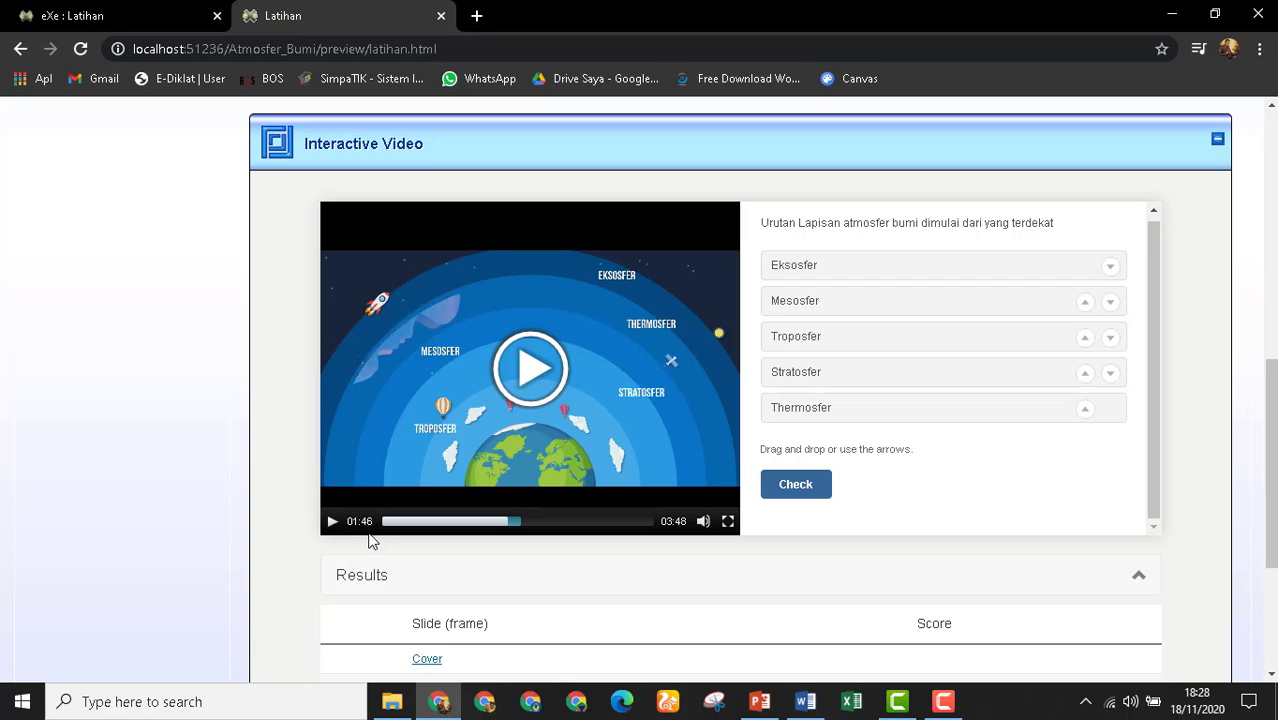
scroll(358, 537, "down", 2)
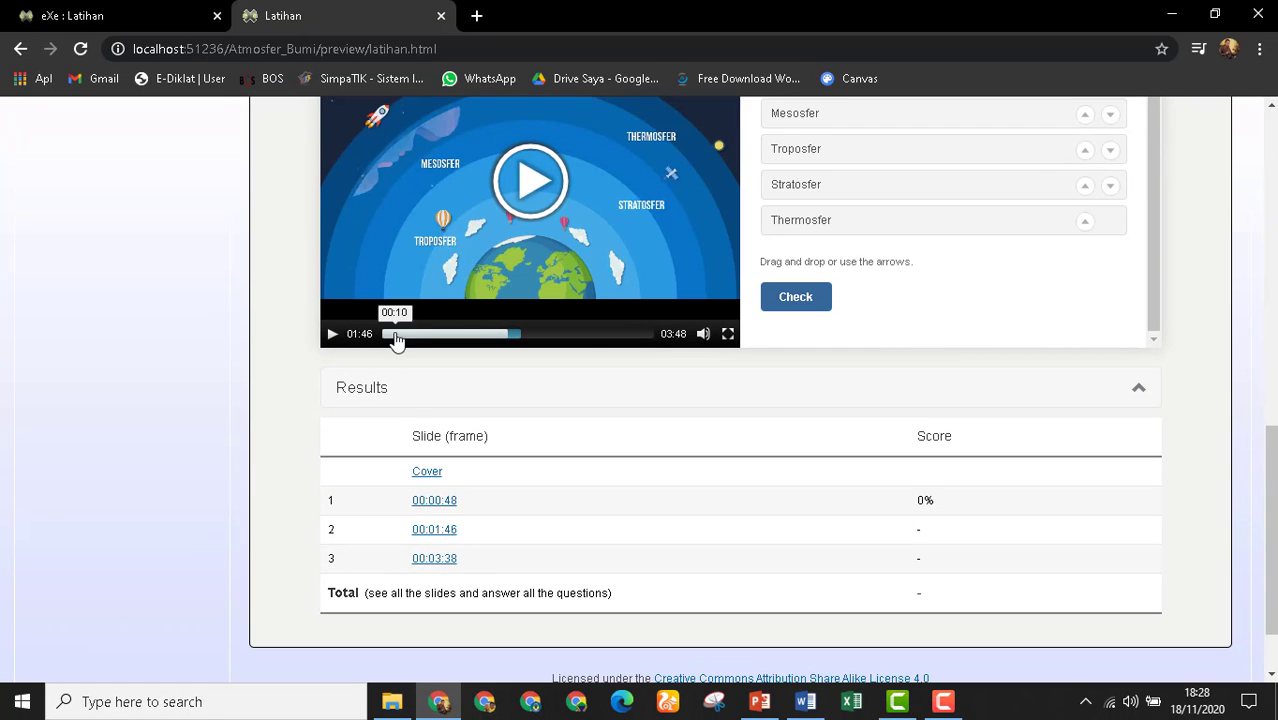
scroll(1033, 348, "up", 1)
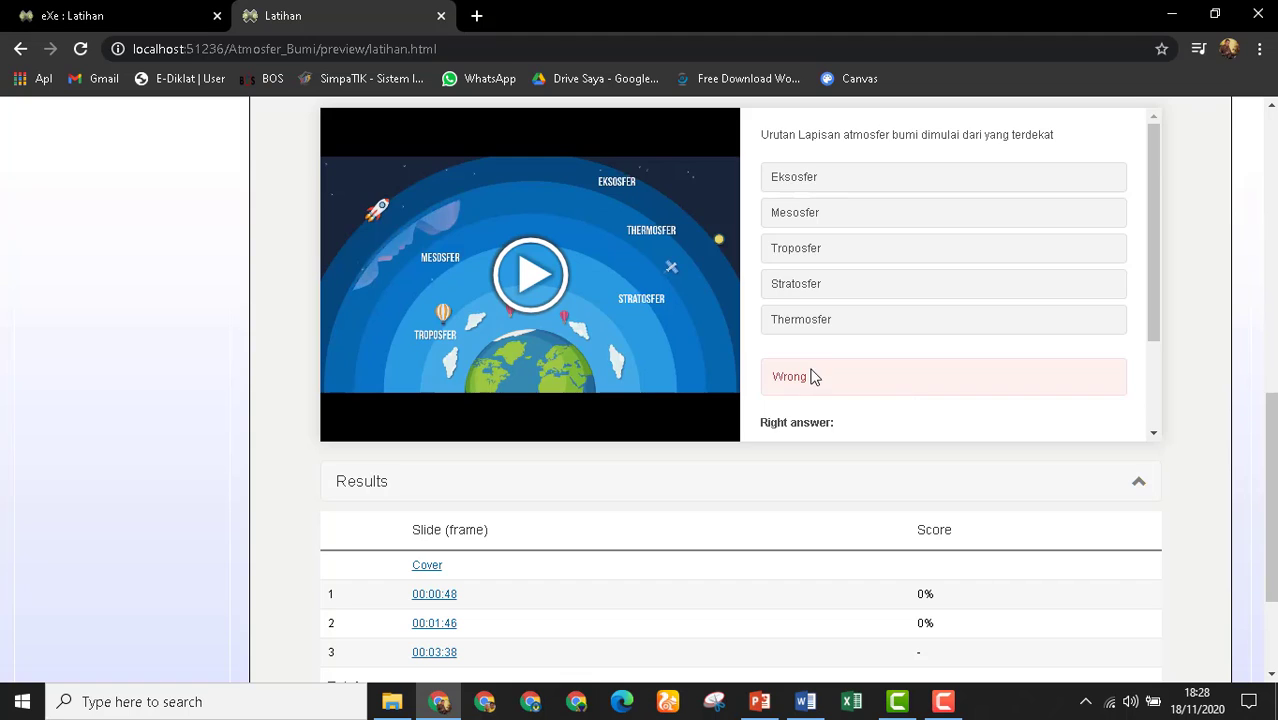
Open the 00:03:38 question about the layer where satellites are located, check an answer and review the scores.
scroll(812, 376, "down", 3)
scroll(553, 534, "down", 2)
left_click(446, 479)
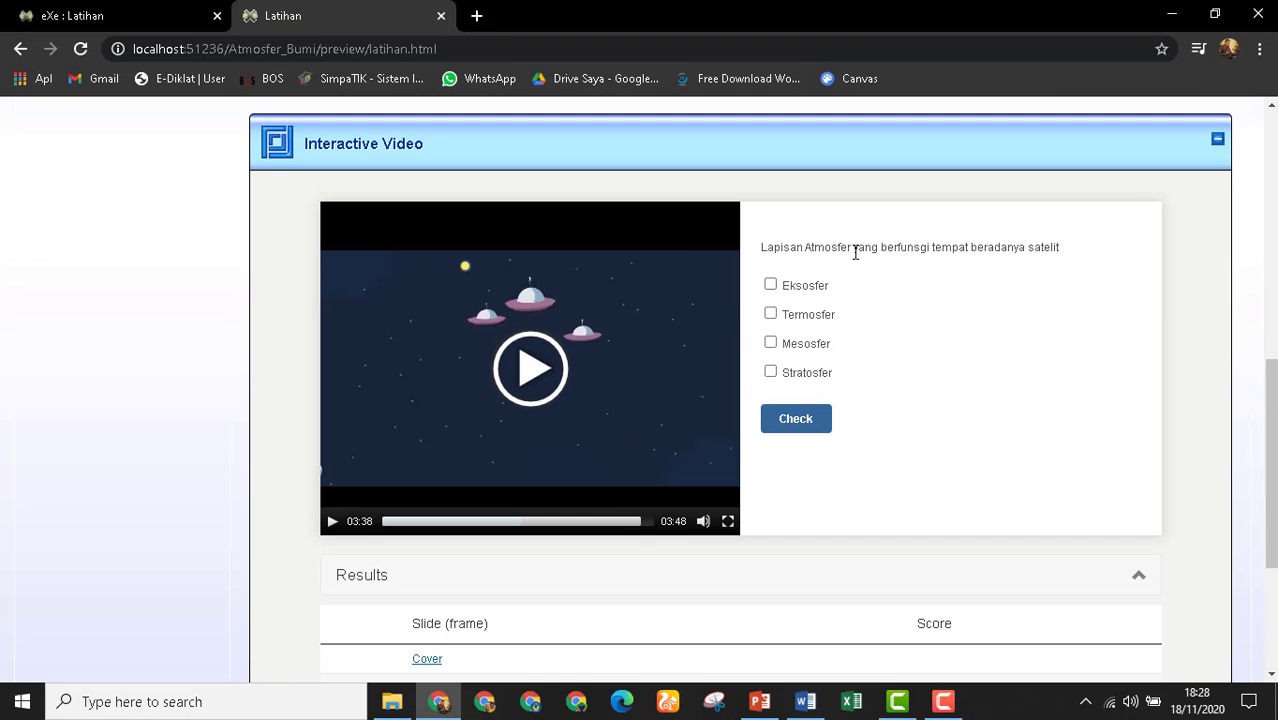
left_click(784, 420)
scroll(810, 440, "down", 3)
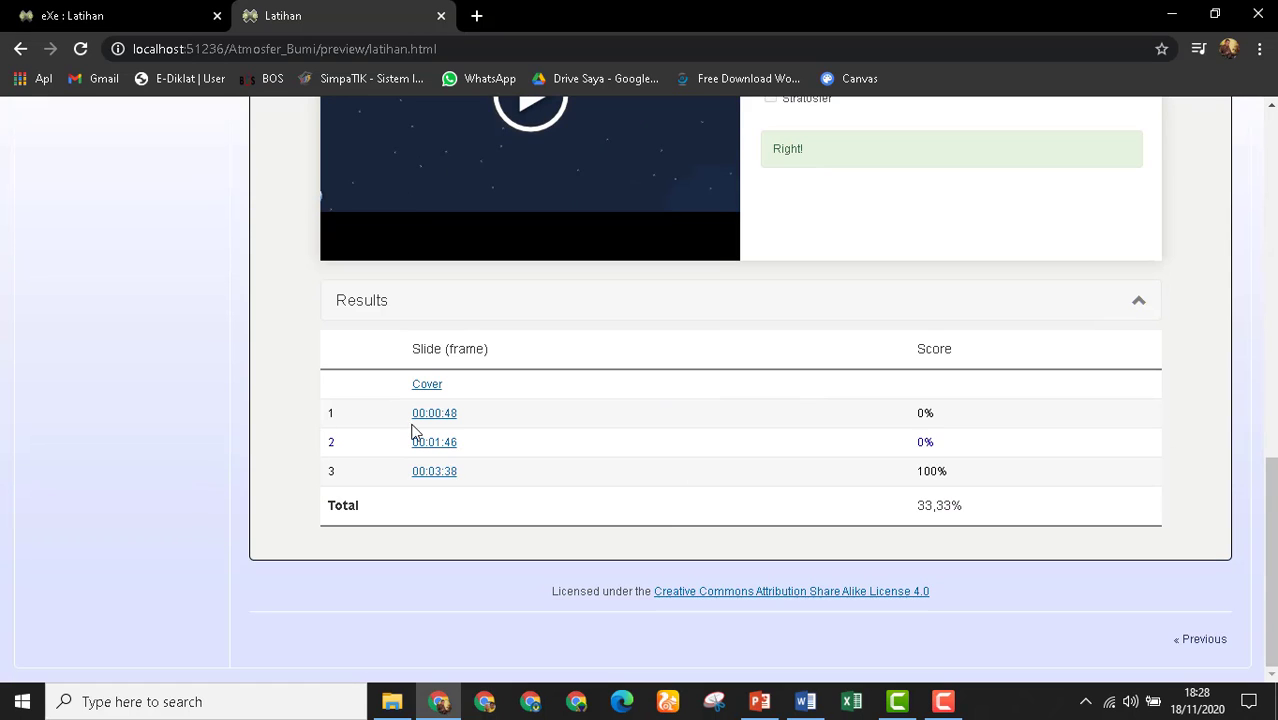
Close the preview, dismiss the save reminder and save the Atmosfer Bumi package.
left_click(441, 16)
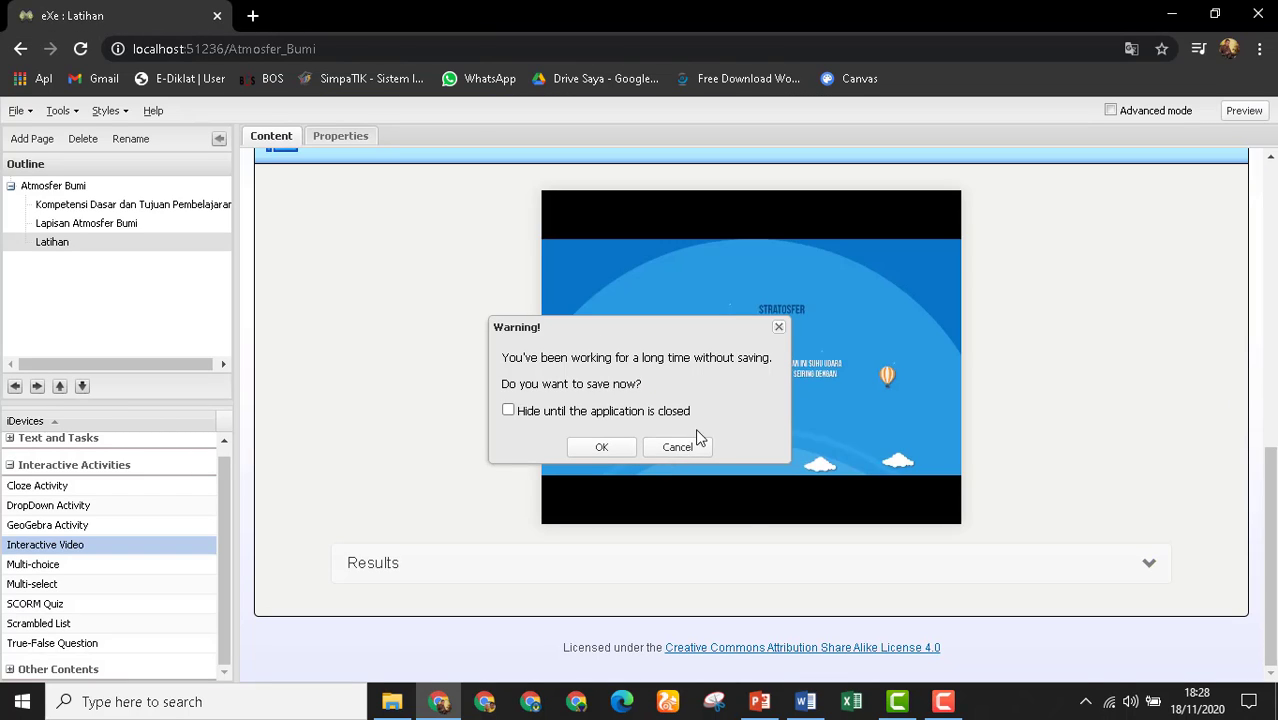
left_click(660, 446)
left_click(16, 110)
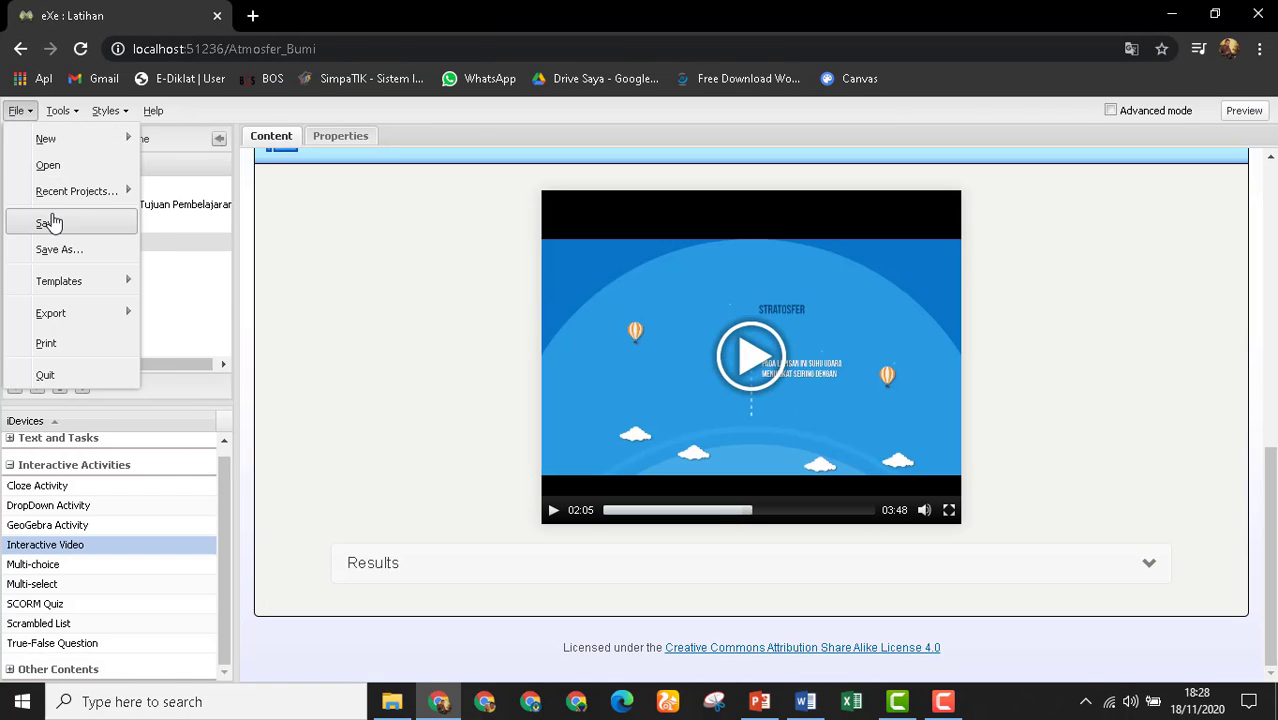
left_click(50, 222)
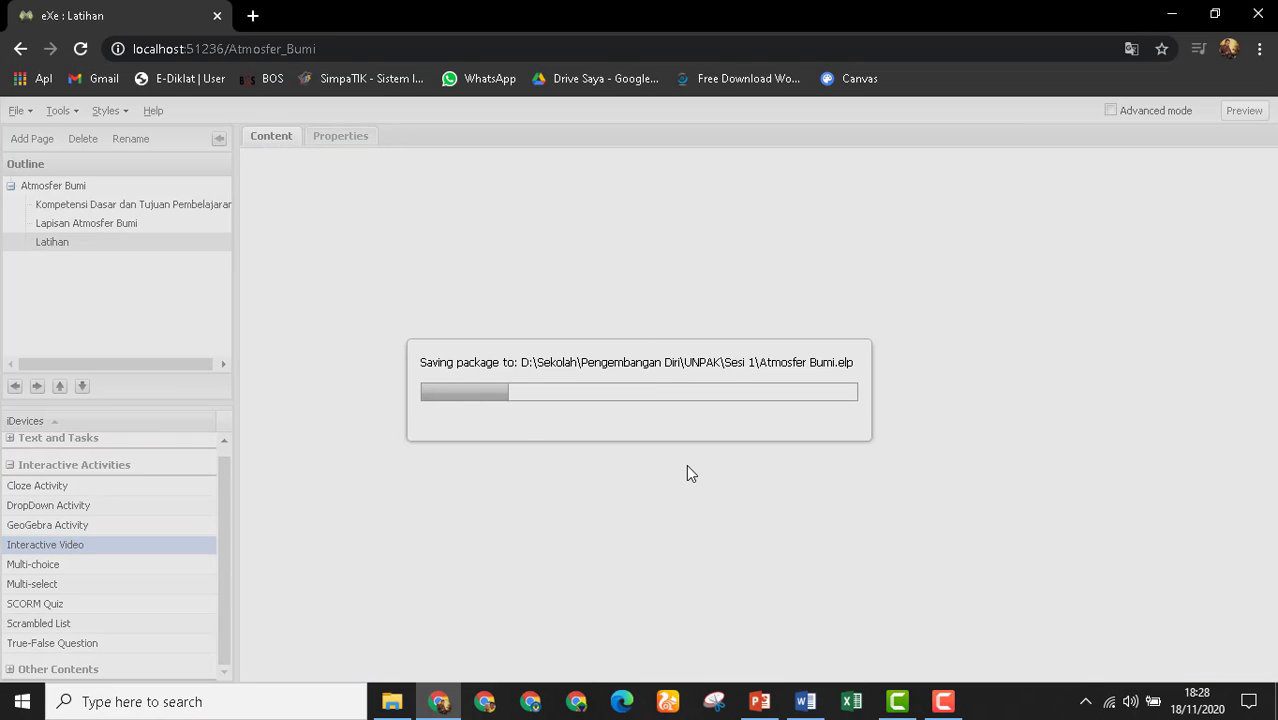
scroll(577, 434, "down", 3)
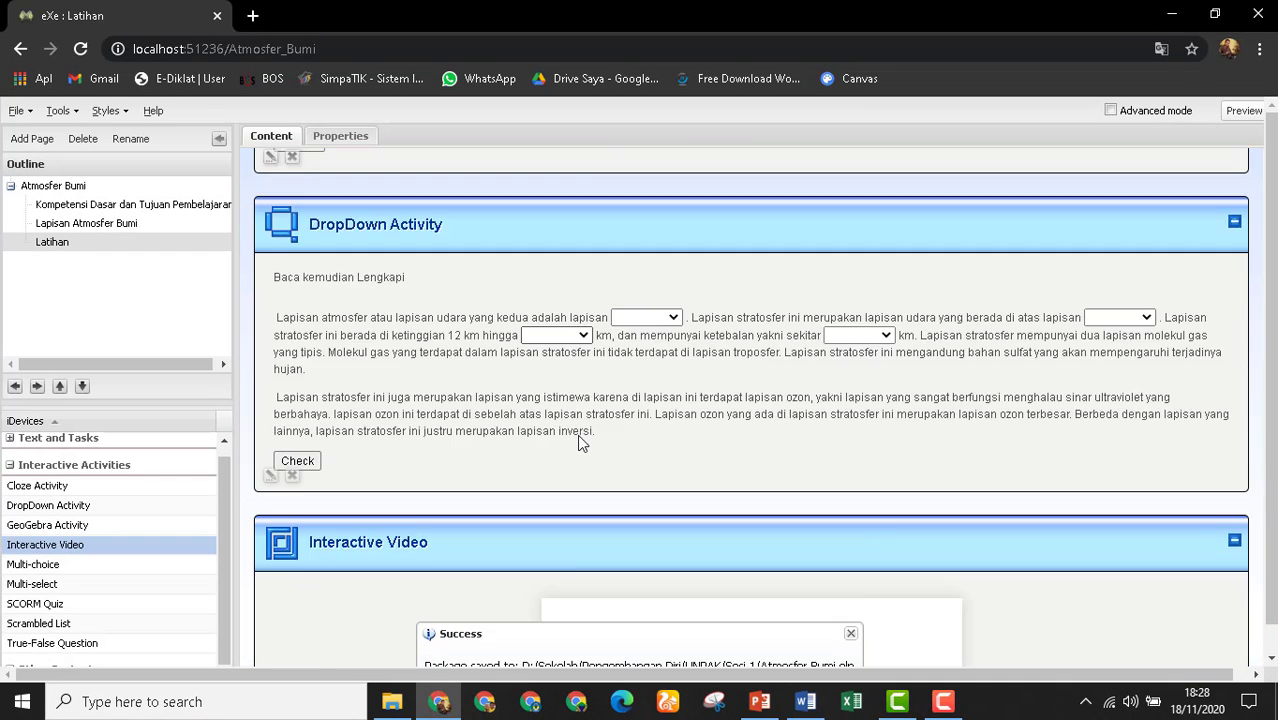
scroll(577, 440, "down", 3)
left_click(850, 609)
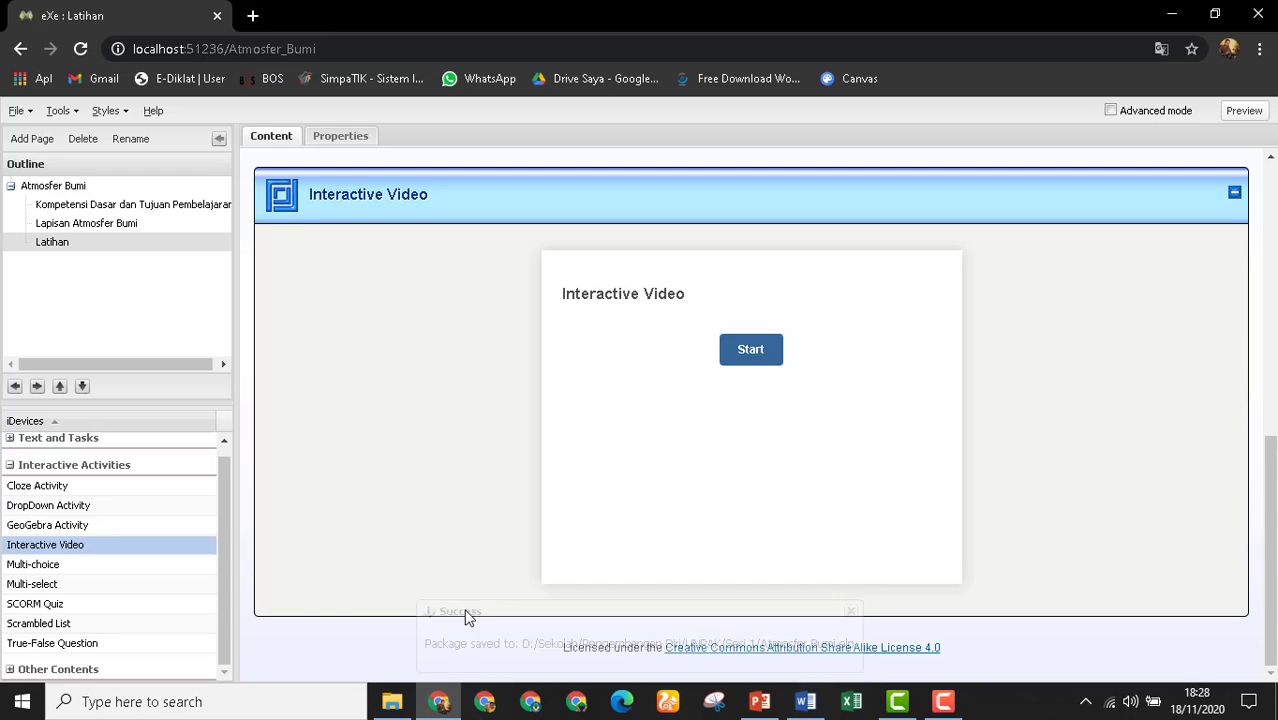
Edit the Interactive Video activity on the Latihan page and bring up its slides list in the interactive video editor.
left_click(266, 601)
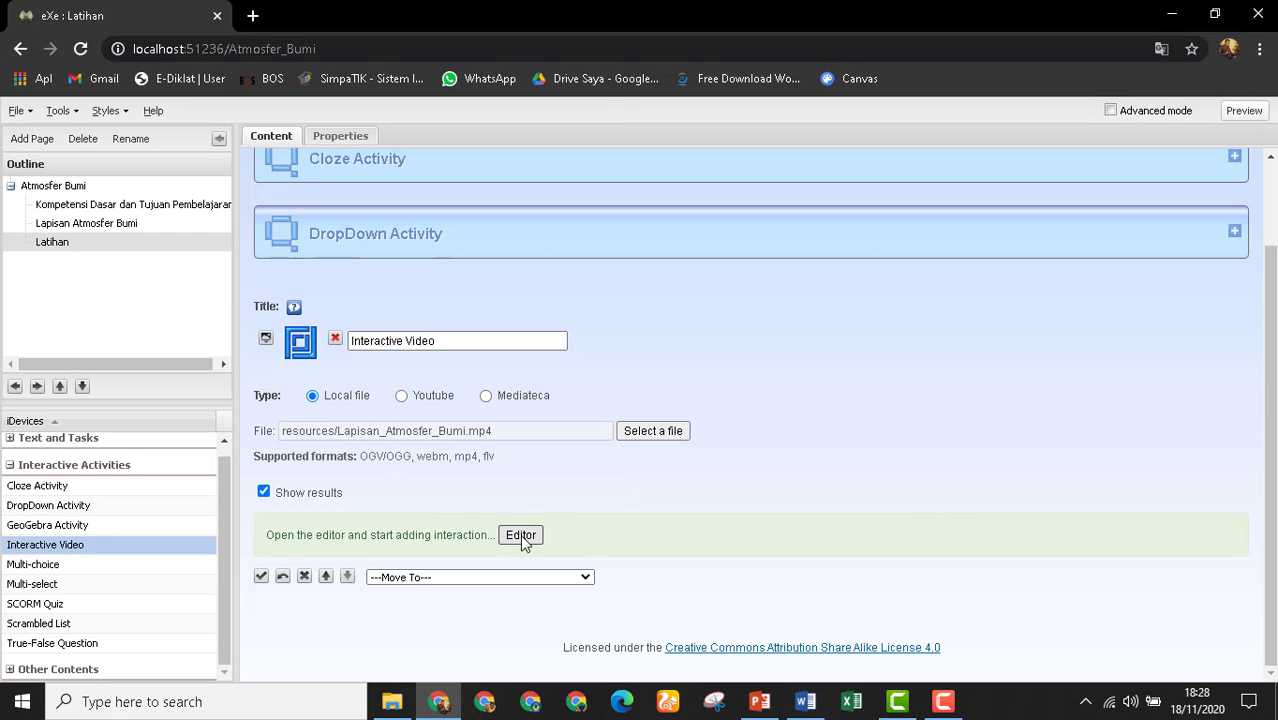
left_click(520, 536)
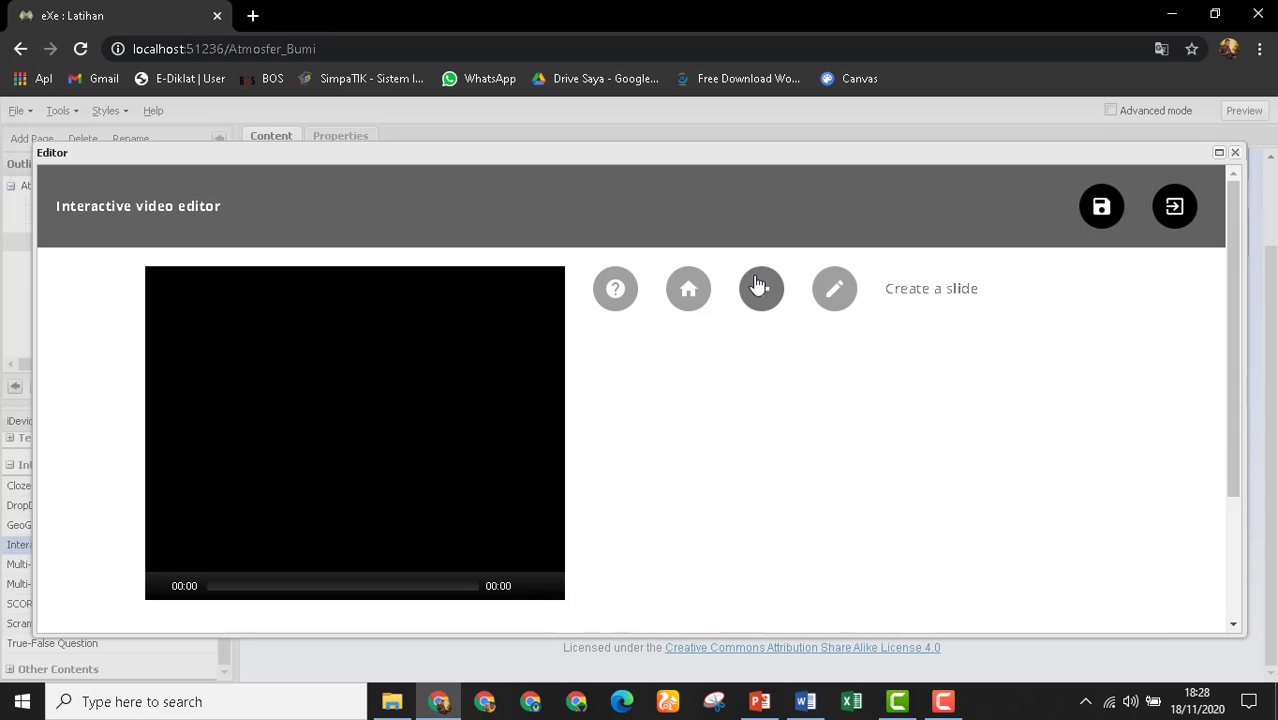
left_click(836, 300)
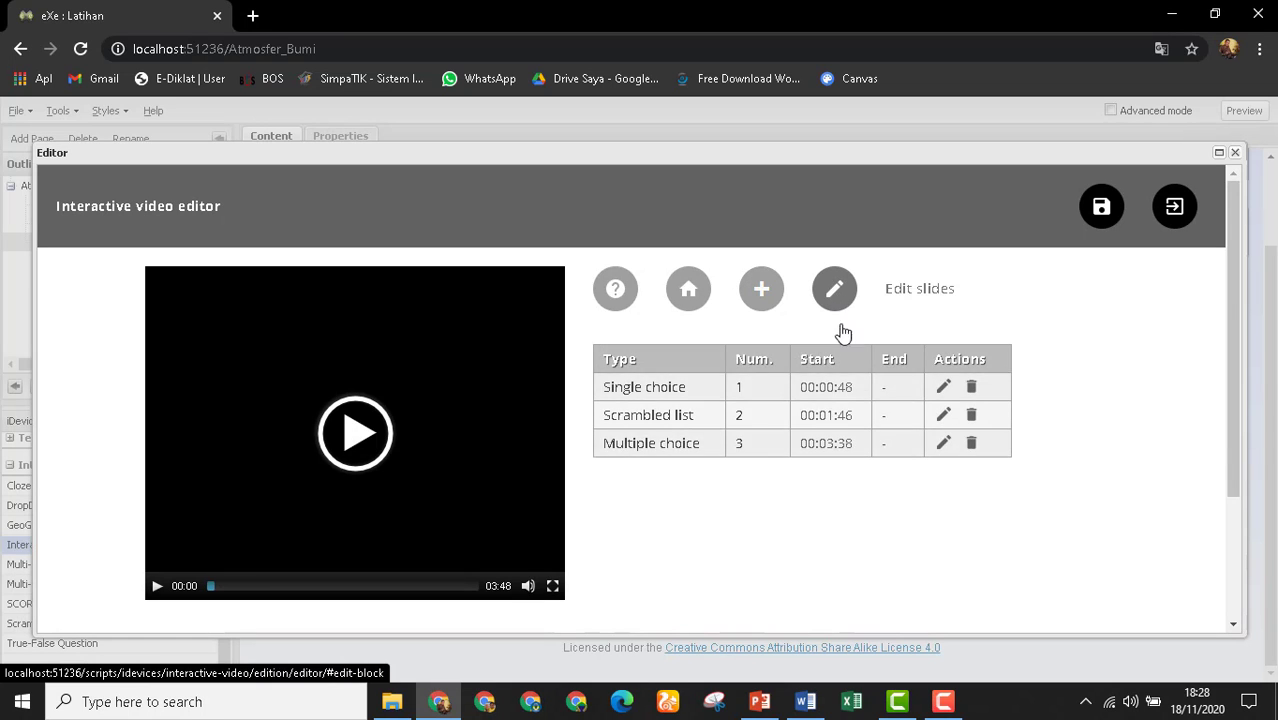
Set the Scrambled list slide's start time to 00:01:48, update the slide and accept the save reminder.
left_click(942, 415)
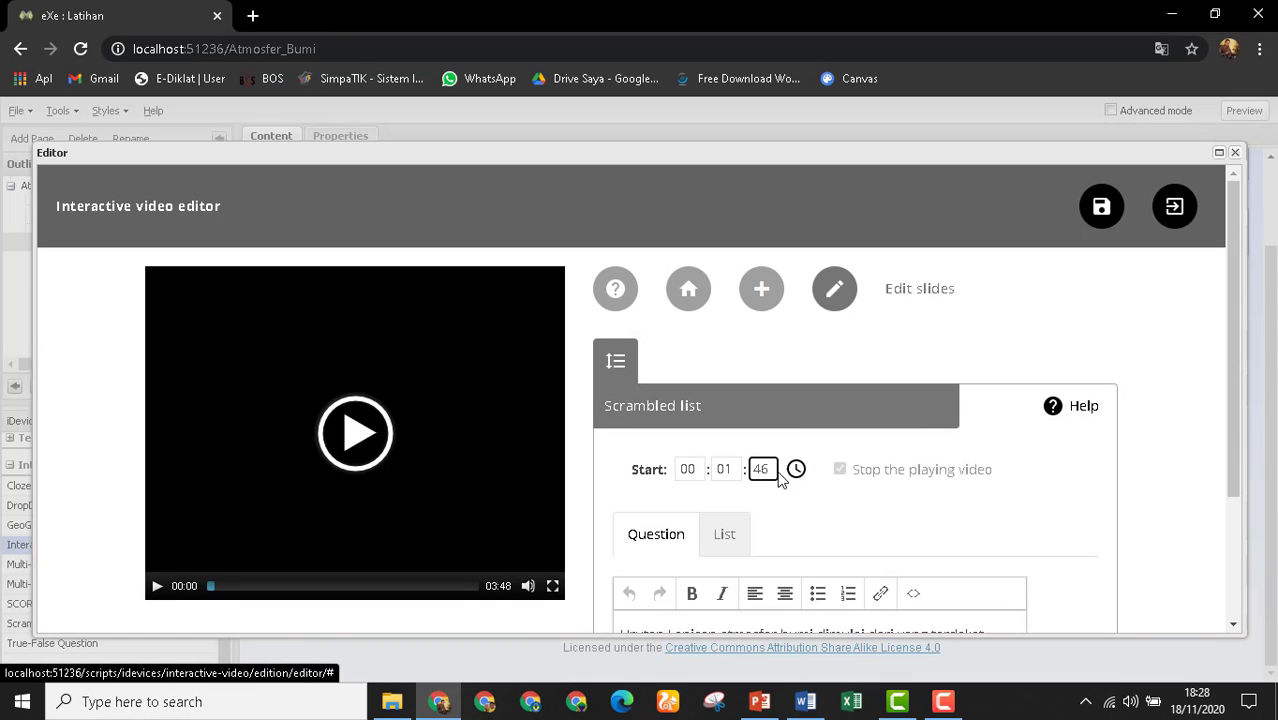
key("BackSpace")
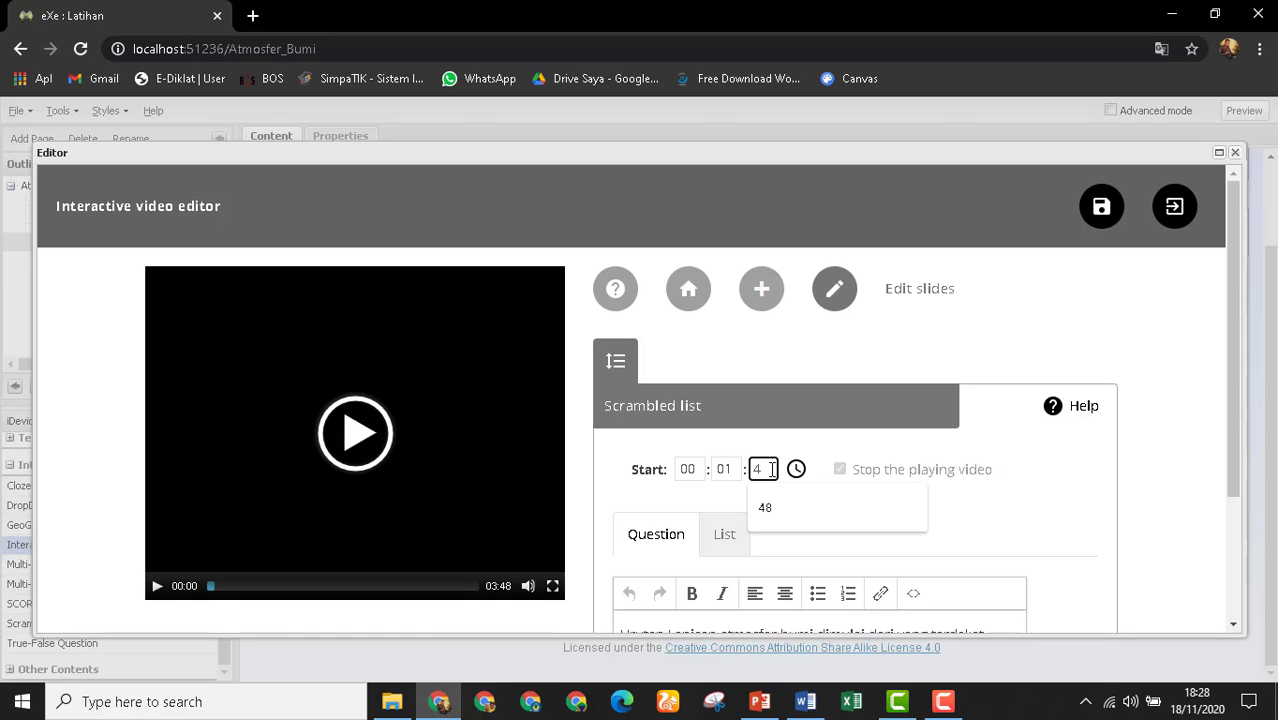
left_click(876, 494)
scroll(1087, 480, "down", 2)
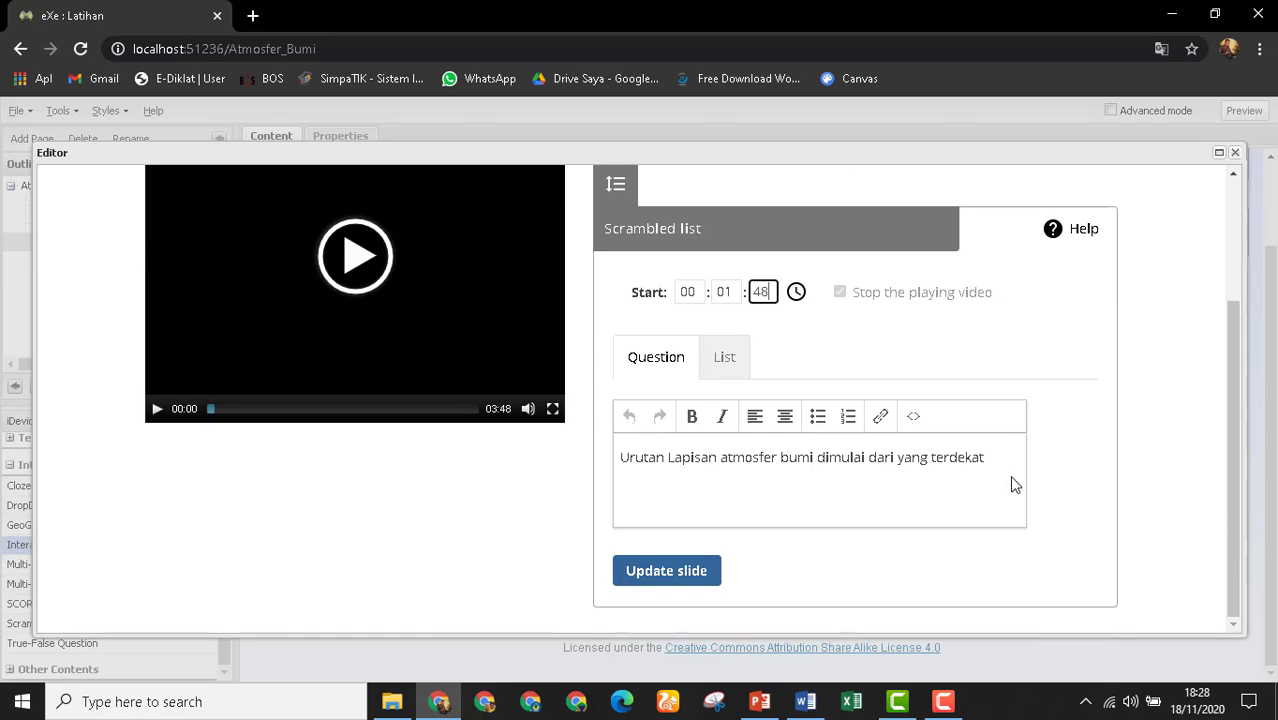
scroll(1045, 435, "up", 1)
scroll(1046, 435, "up", 1)
scroll(791, 561, "down", 2)
left_click(666, 572)
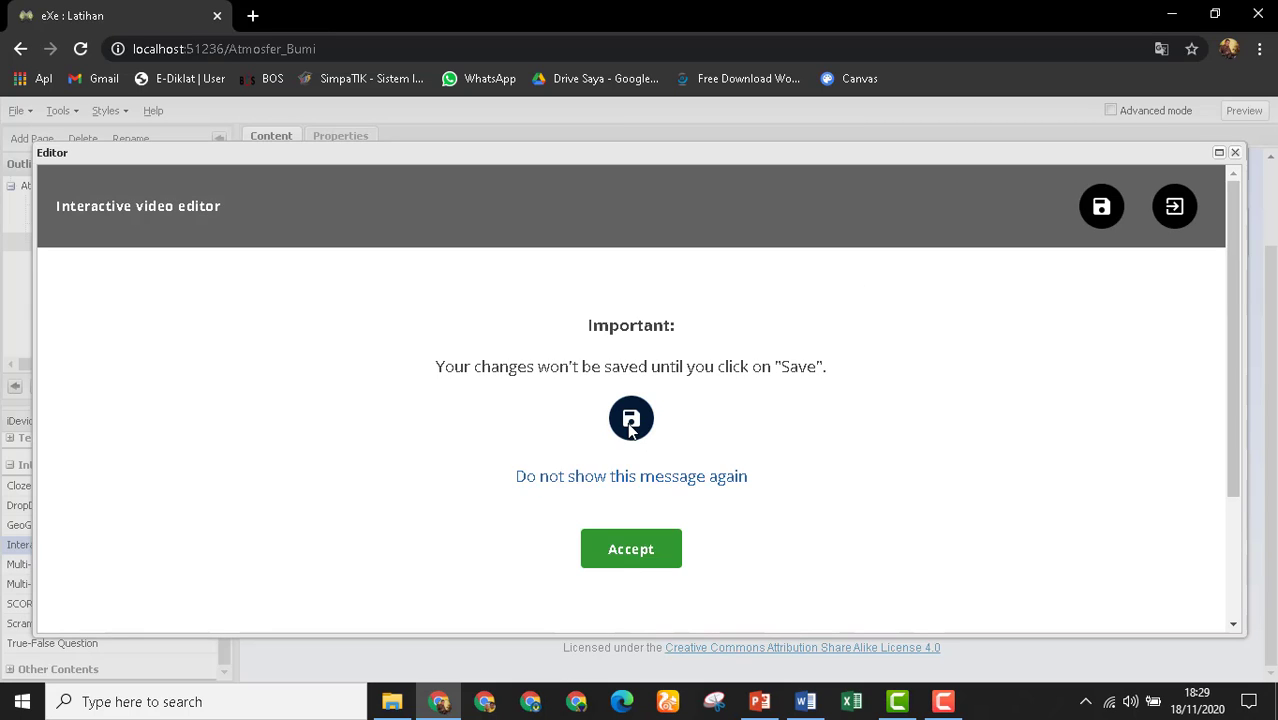
left_click(631, 549)
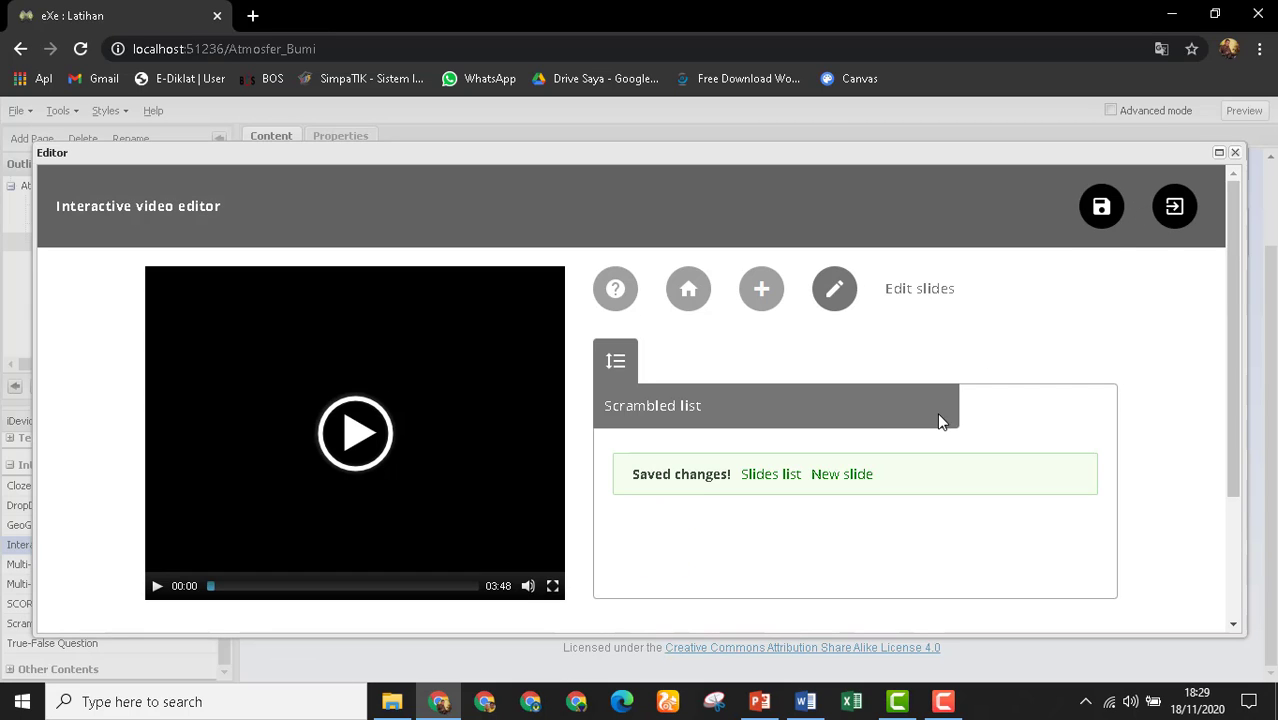
Save the changes in the interactive video editor, exit it and apply the edited Interactive Video activity to the page.
left_click(1101, 208)
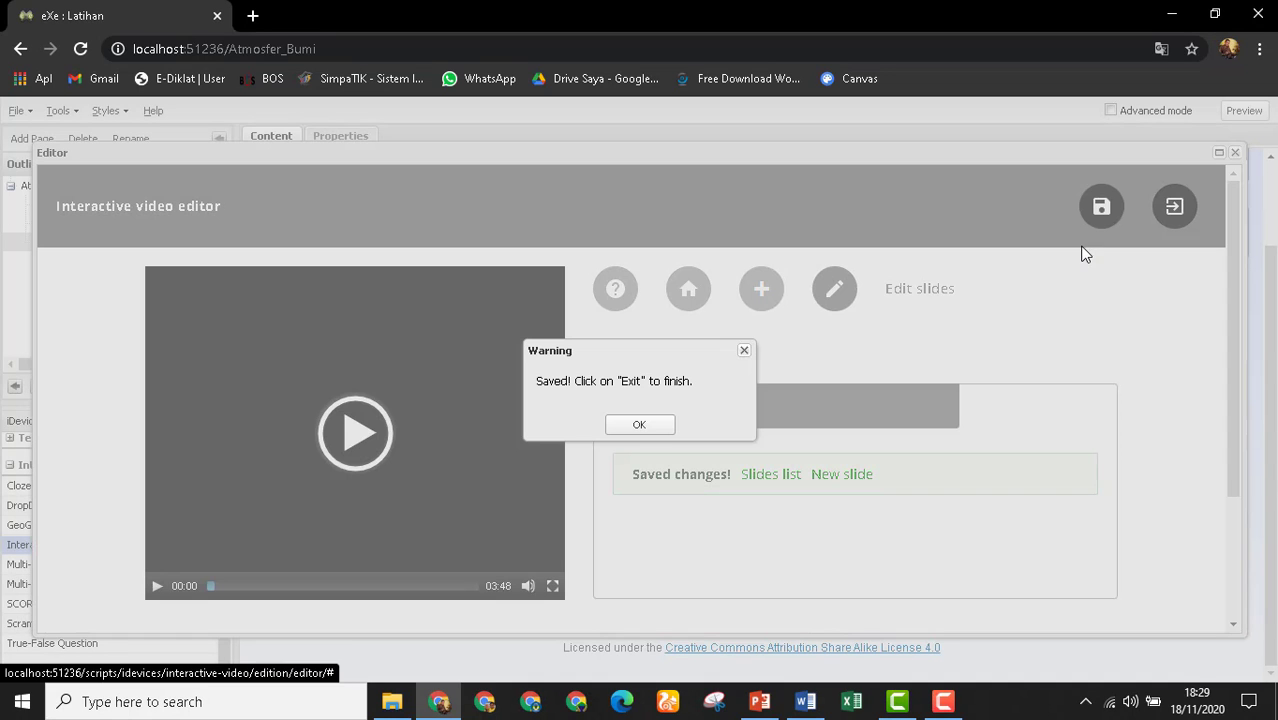
left_click(643, 427)
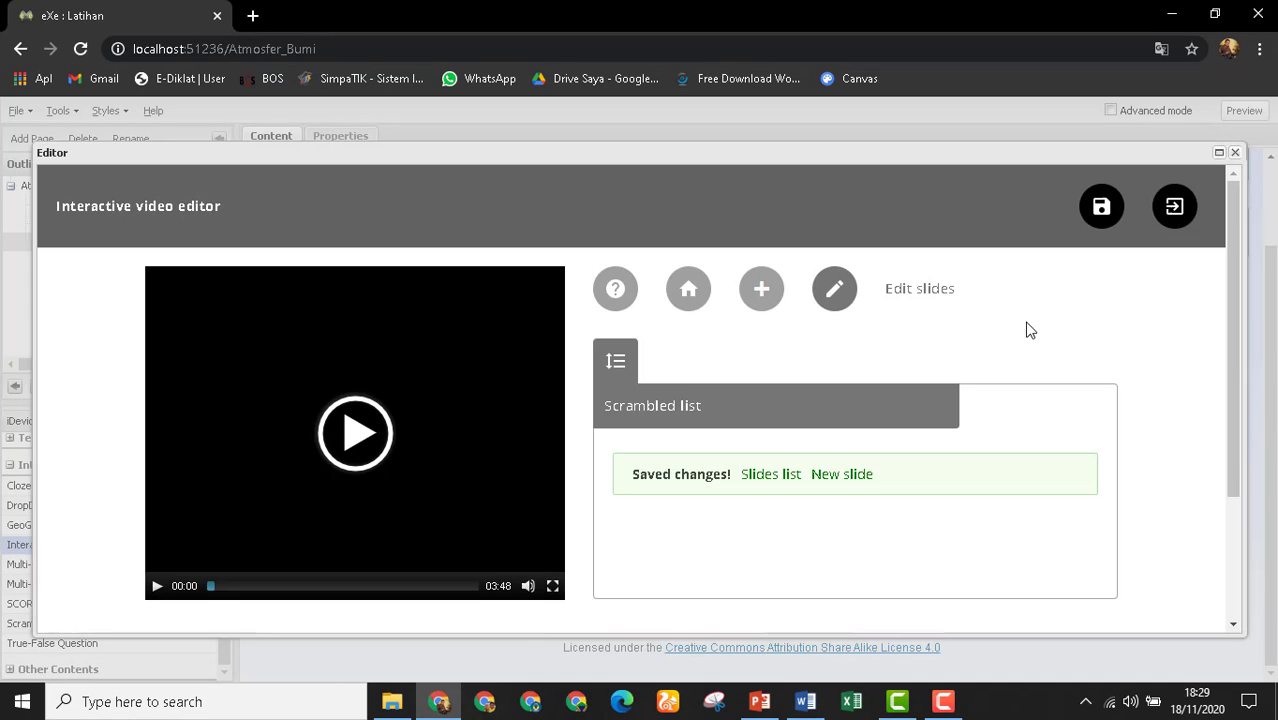
left_click(1174, 208)
left_click(261, 578)
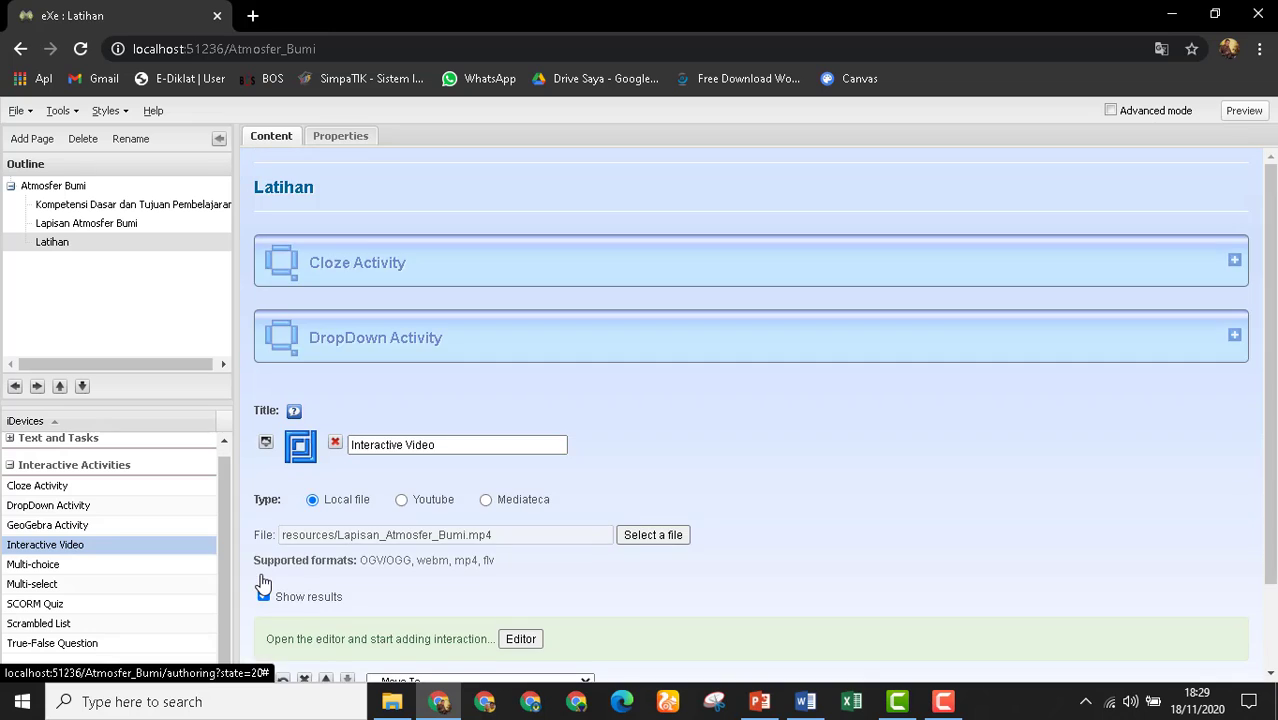
scroll(590, 400, "down", 6)
scroll(546, 384, "down", 3)
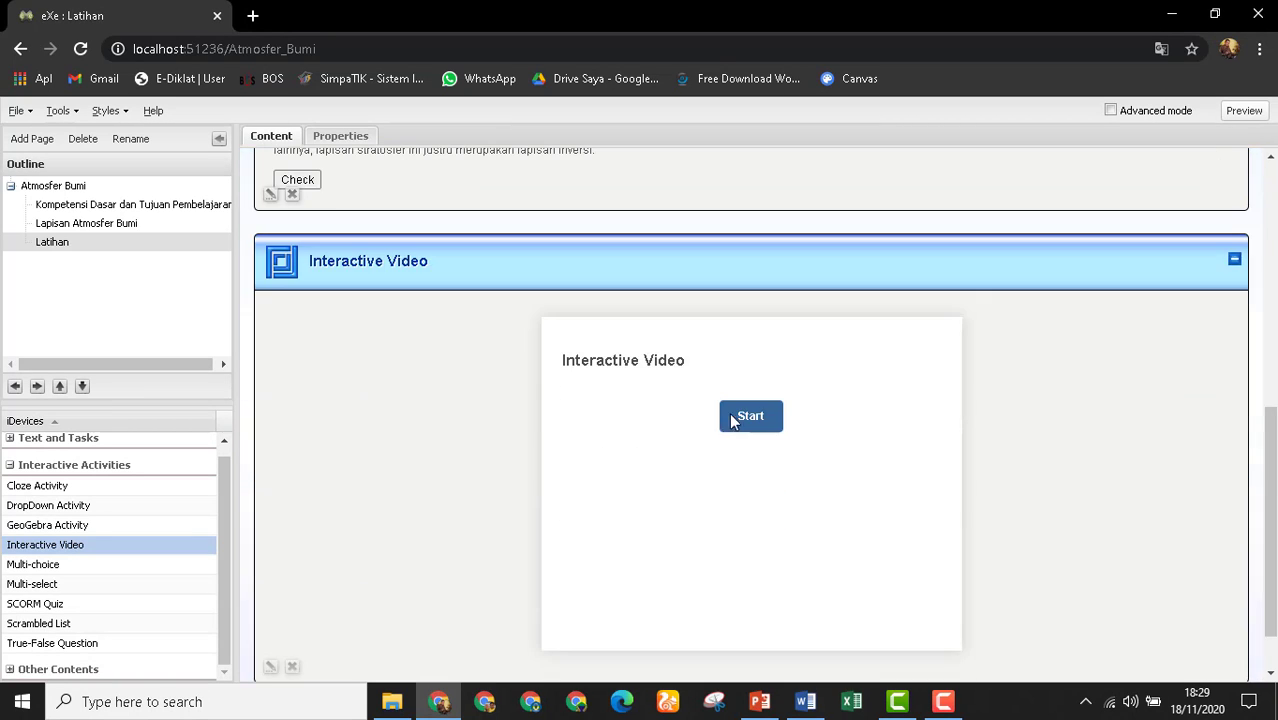
Preview the package again and go to the Interactive Video activity on the Latihan page.
left_click(1244, 110)
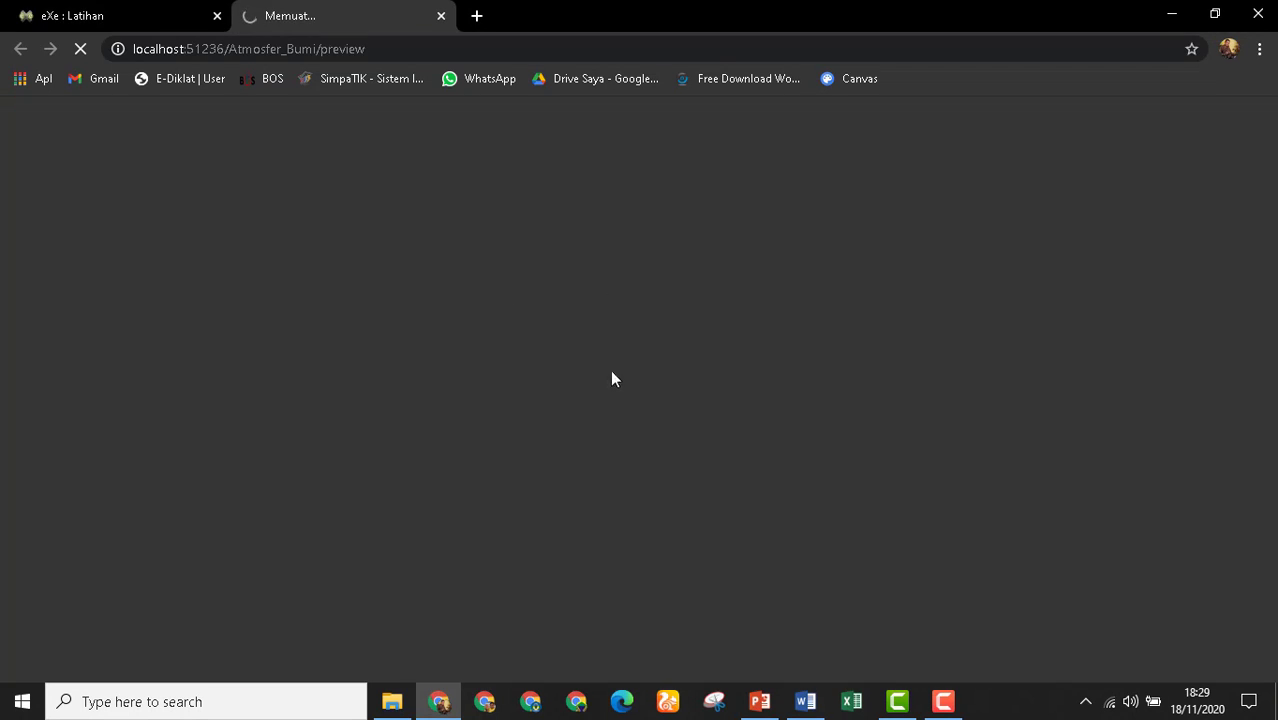
scroll(664, 388, "down", 1)
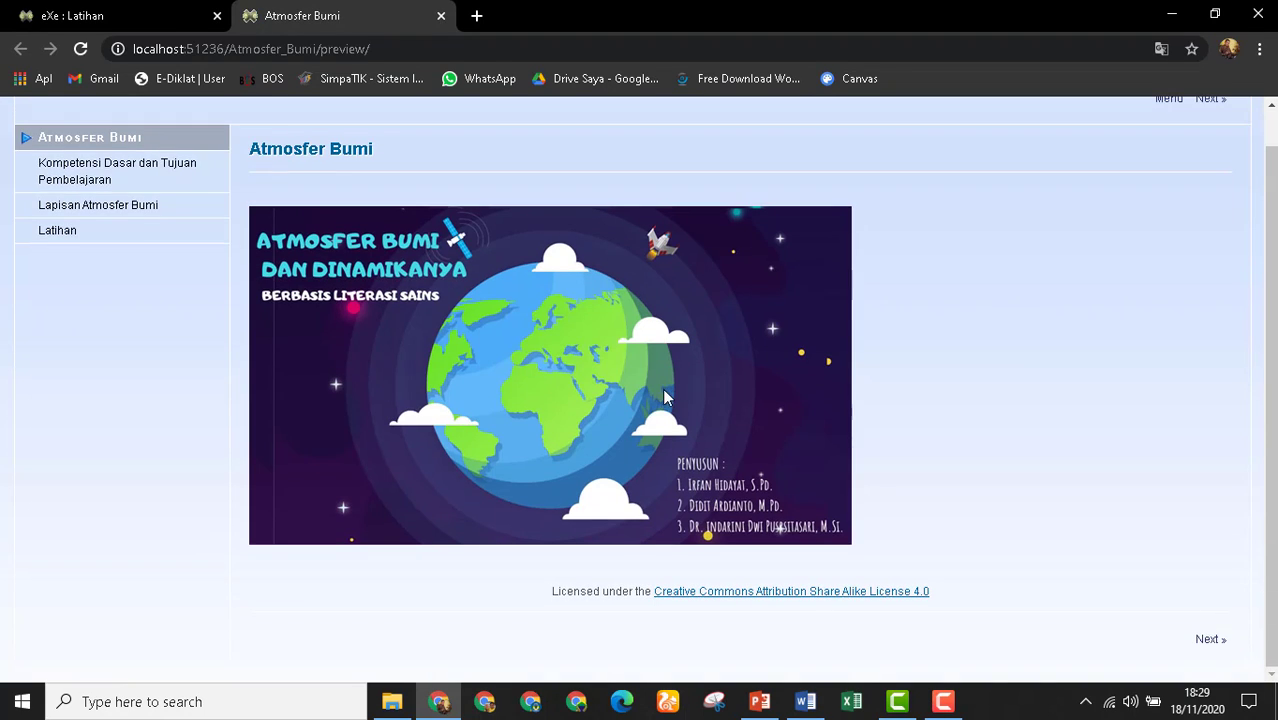
left_click(59, 234)
scroll(528, 354, "down", 10)
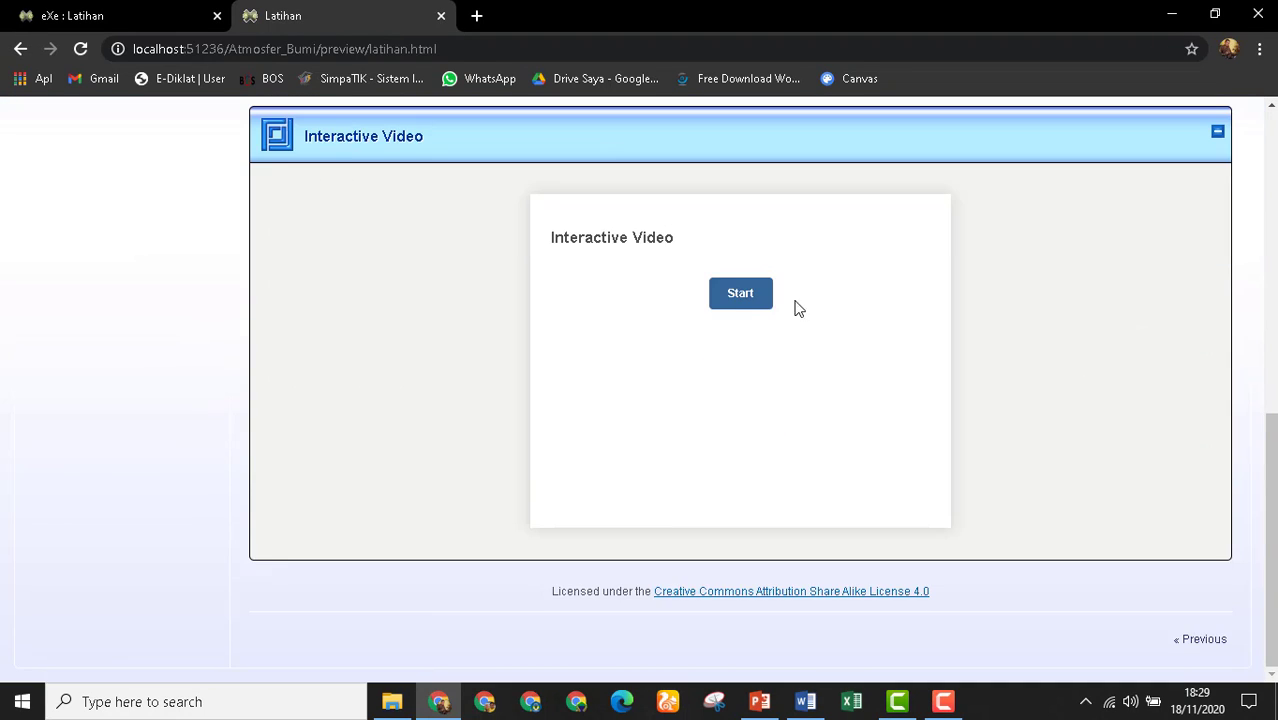
Play the interactive video in the preview, expand its results, check the question slide at 00:01:48 and close the preview.
left_click(744, 300)
left_click(820, 430)
scroll(960, 472, "down", 1)
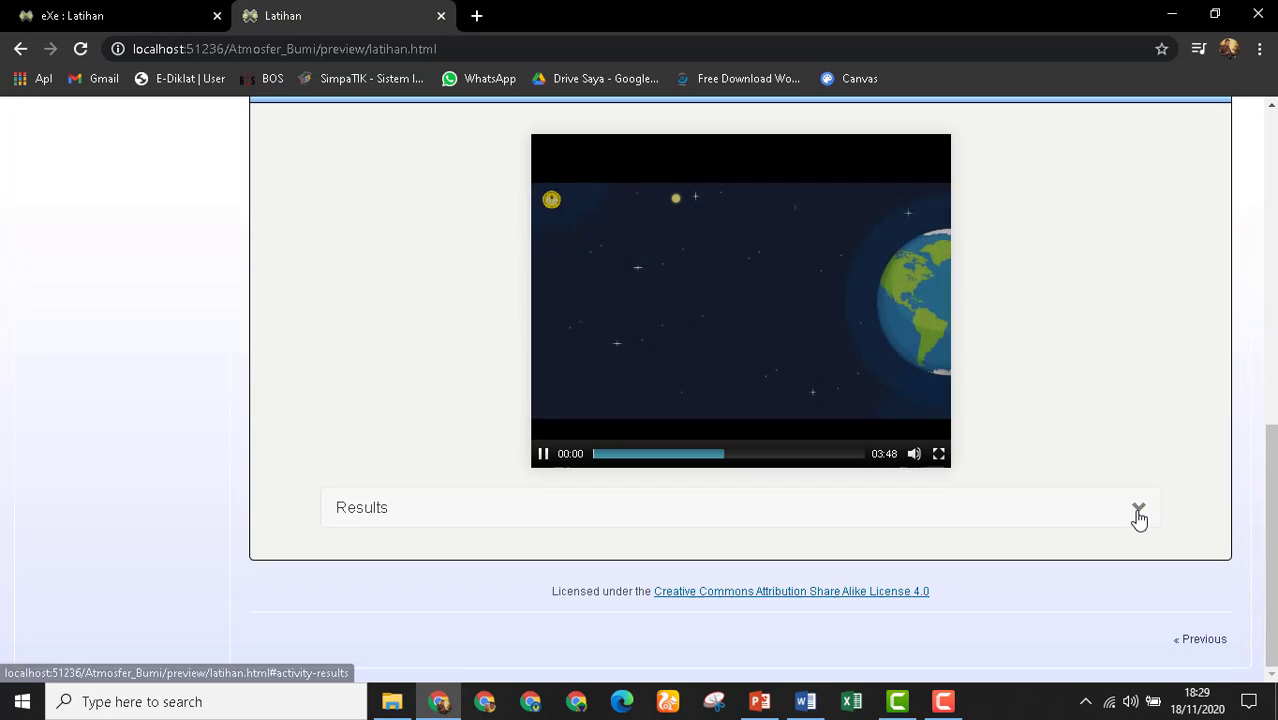
left_click(1138, 508)
left_click(543, 453)
scroll(613, 375, "down", 2)
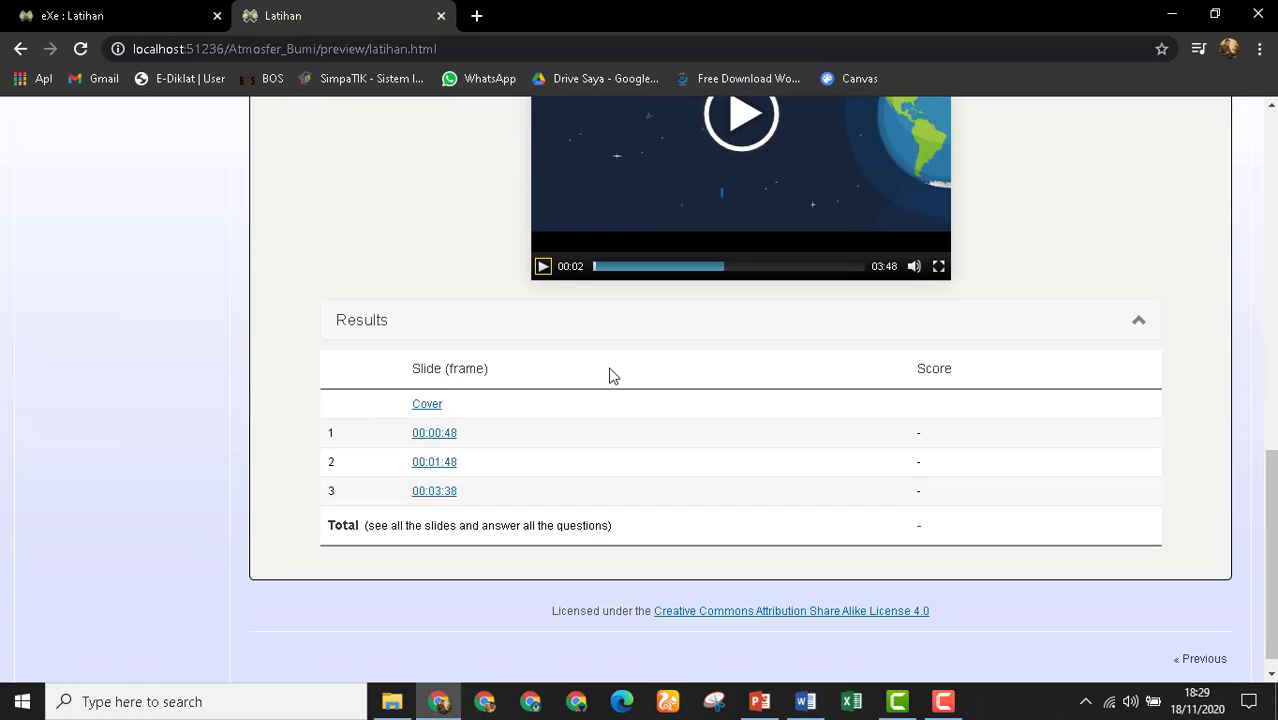
left_click(442, 465)
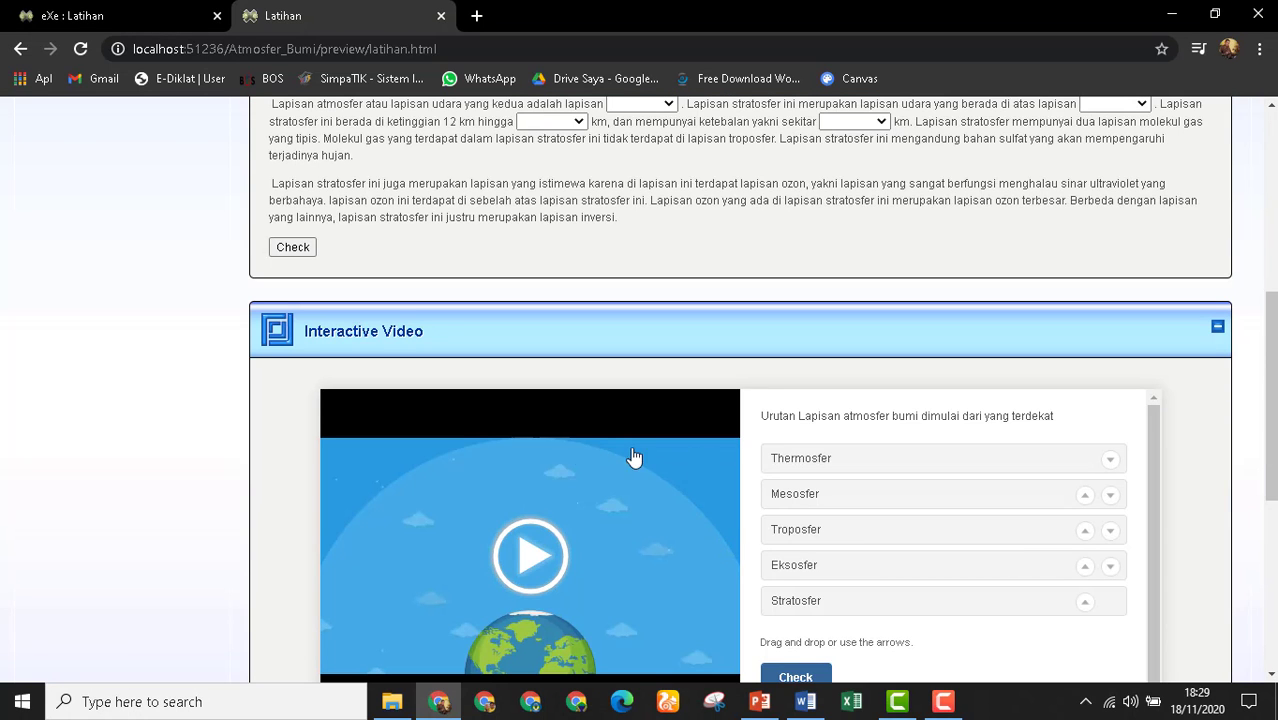
scroll(600, 457, "down", 2)
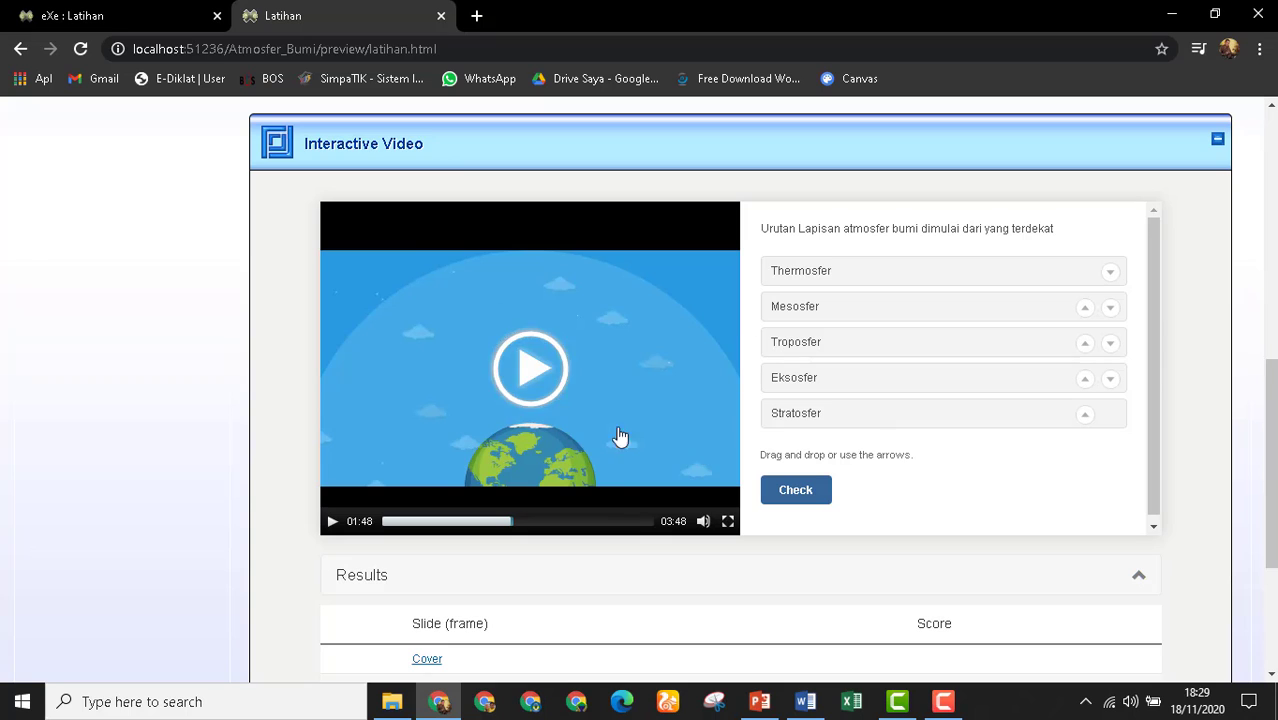
left_click(441, 16)
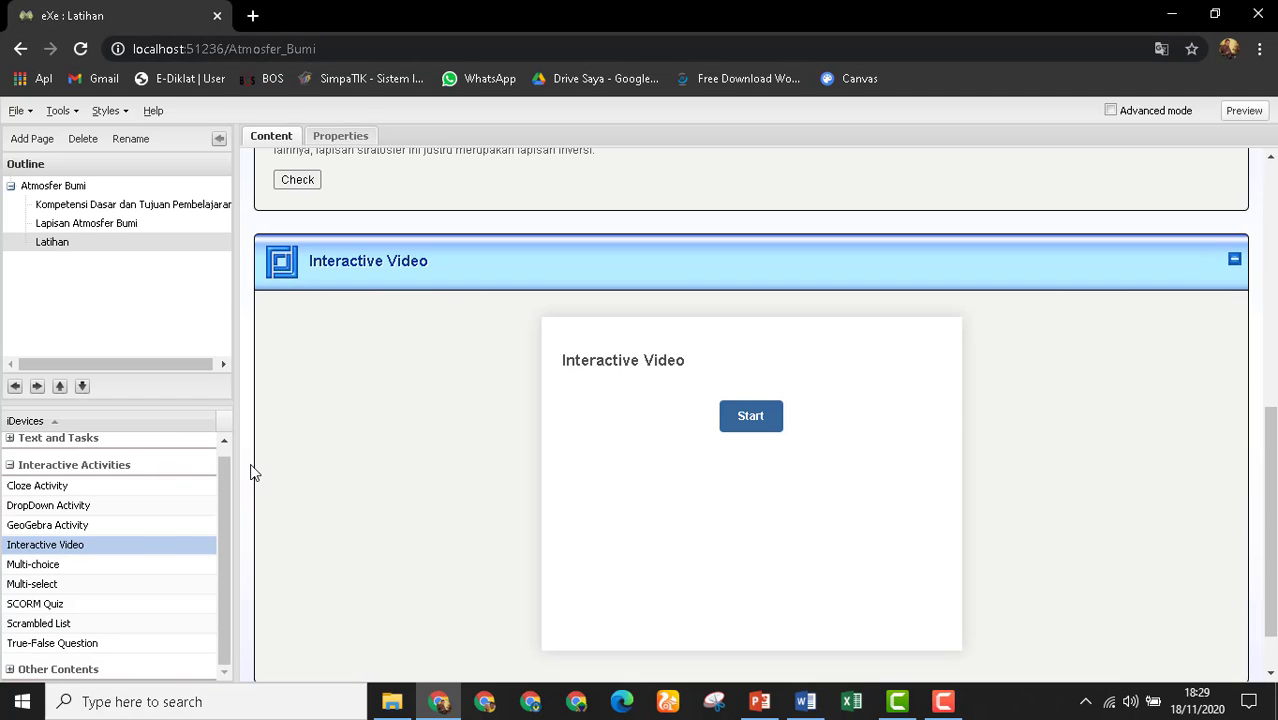
Collapse the Interactive Video, DropDown Activity and Cloze Activity blocks on the Latihan page.
scroll(334, 288, "down", 1)
scroll(479, 374, "up", 3)
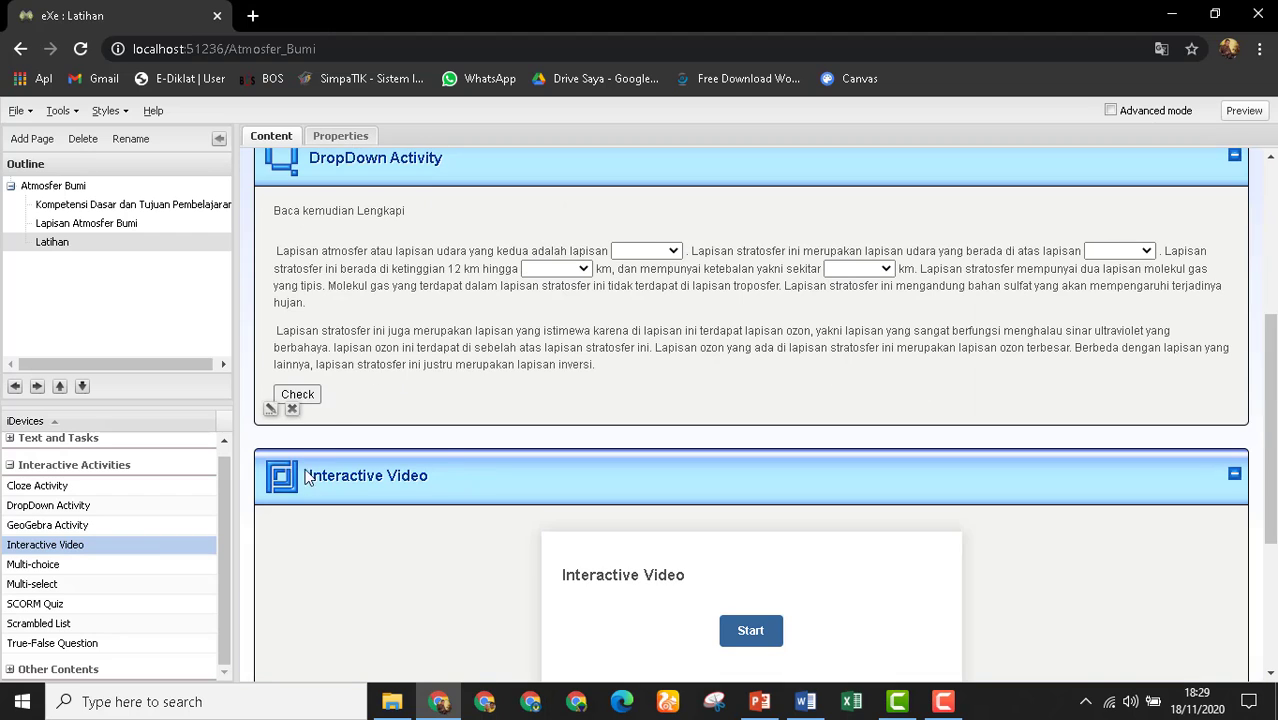
left_click(1236, 476)
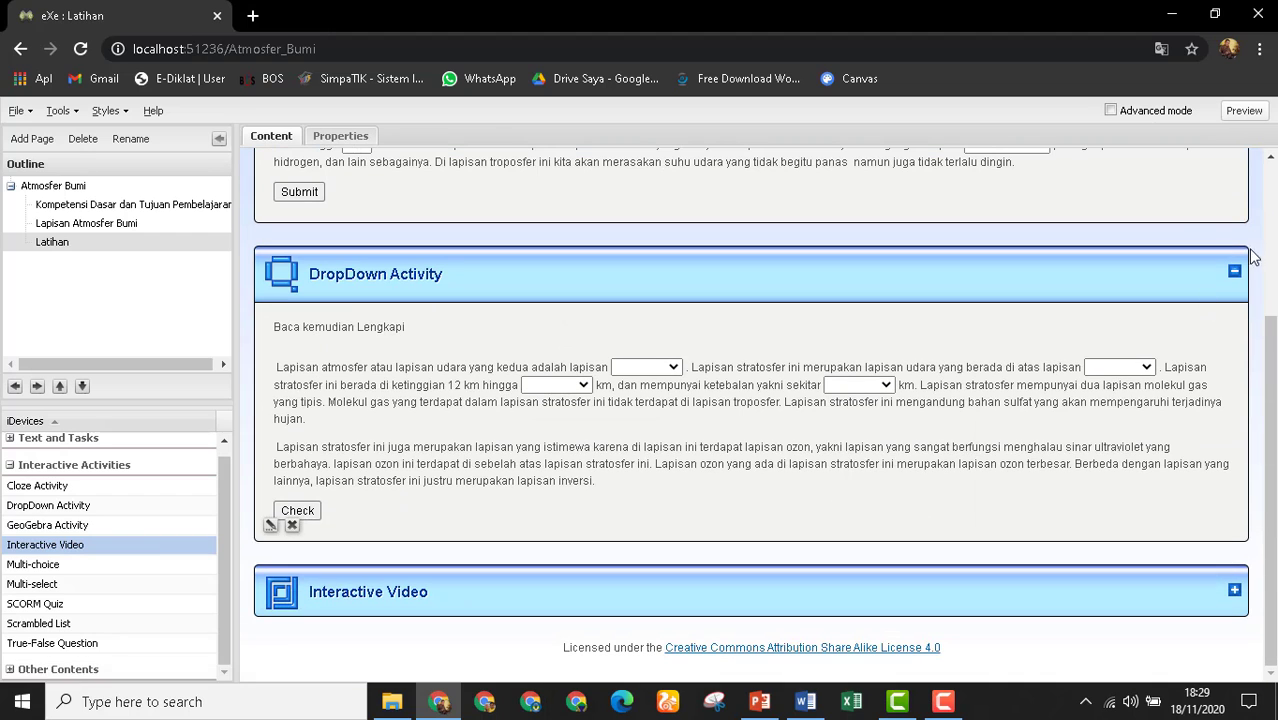
left_click(1234, 272)
left_click(1250, 259)
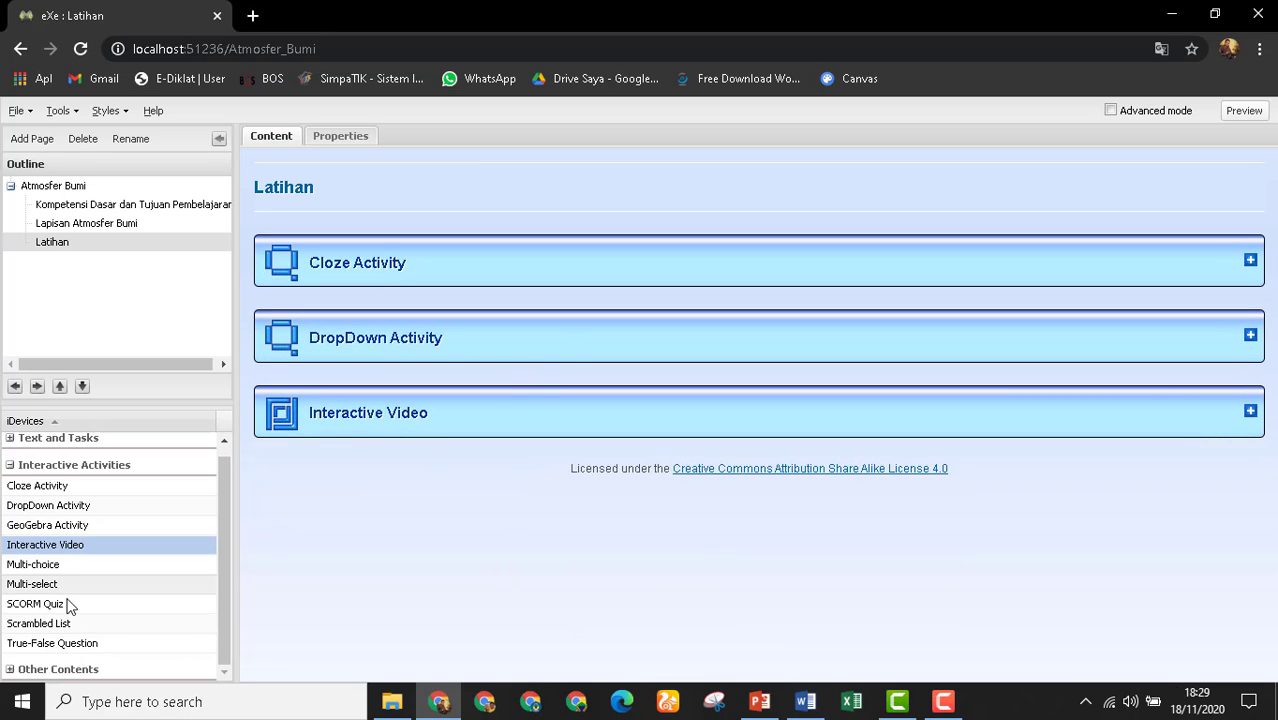
Add a new page, rename it Tes and promote it to the same level as Latihan in the outline.
left_click(44, 140)
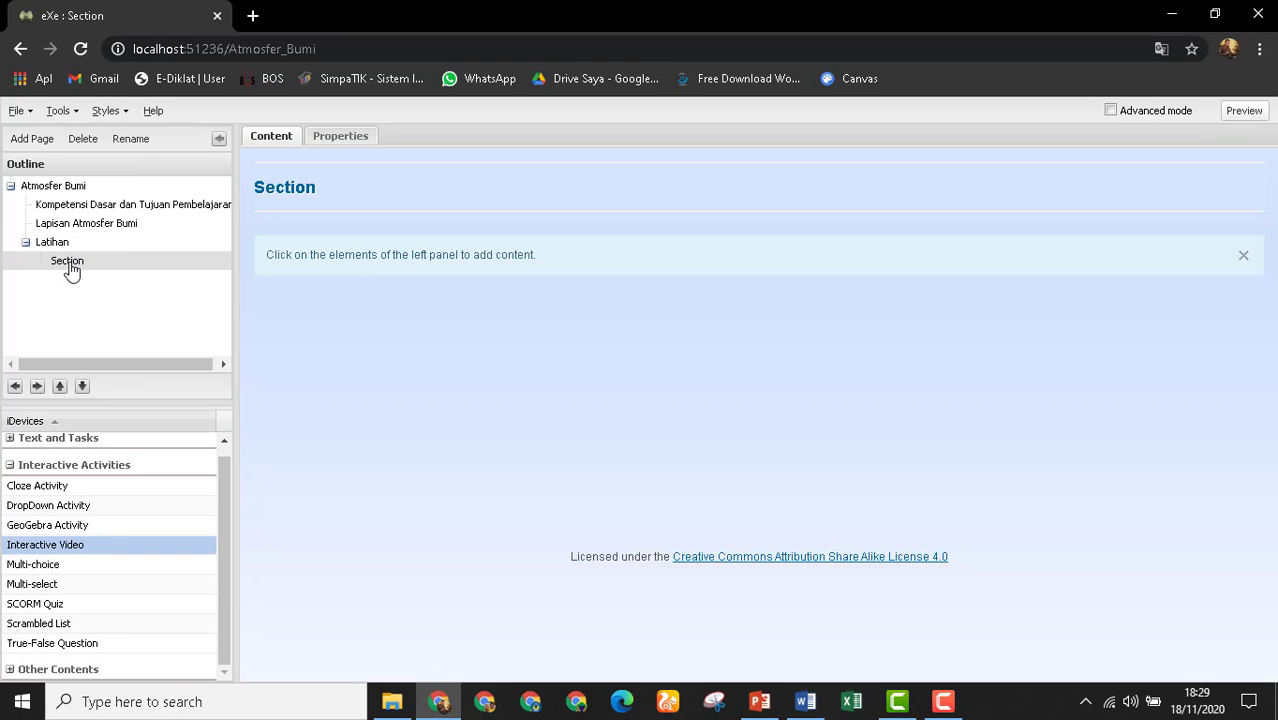
double_click(70, 266)
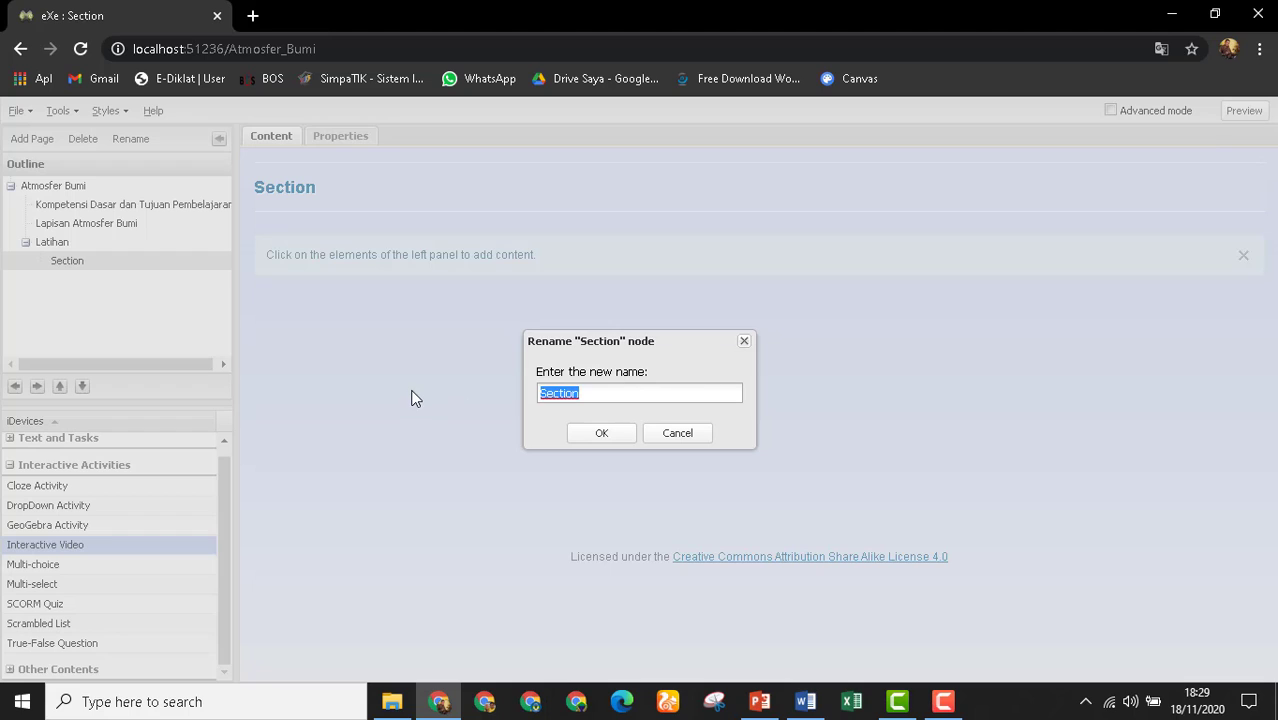
type("Tes")
left_click(608, 437)
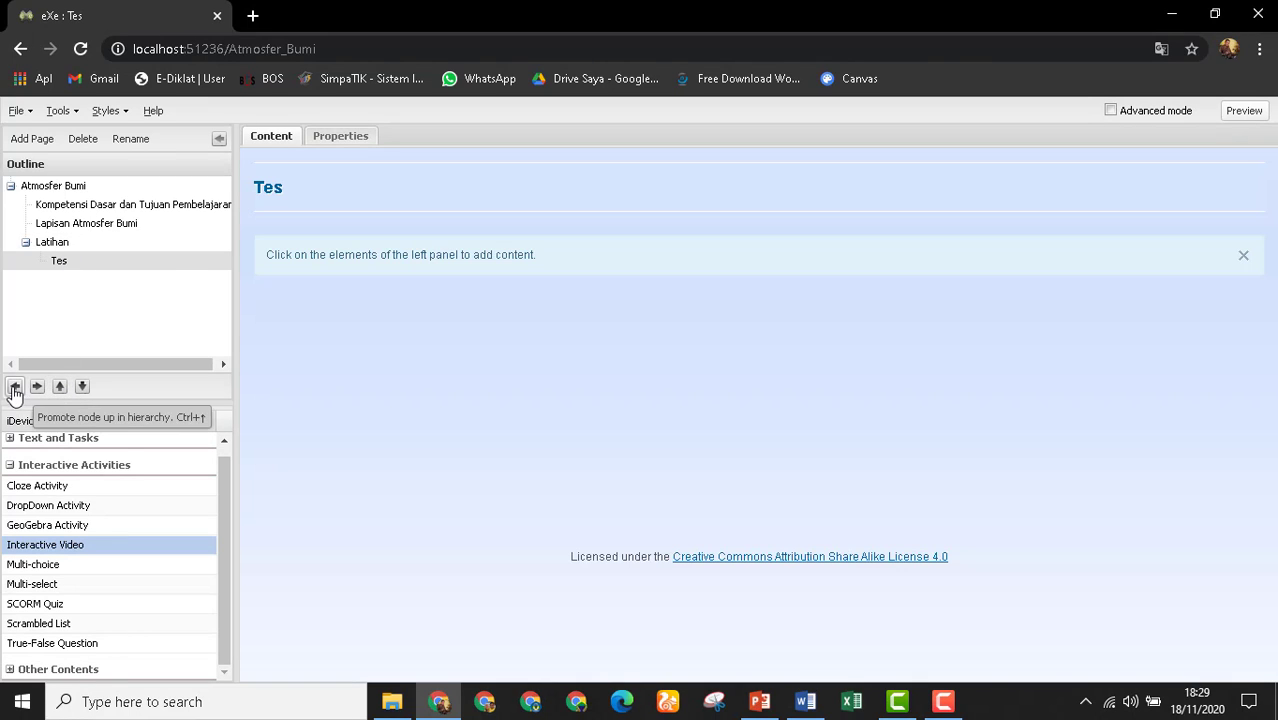
left_click(15, 387)
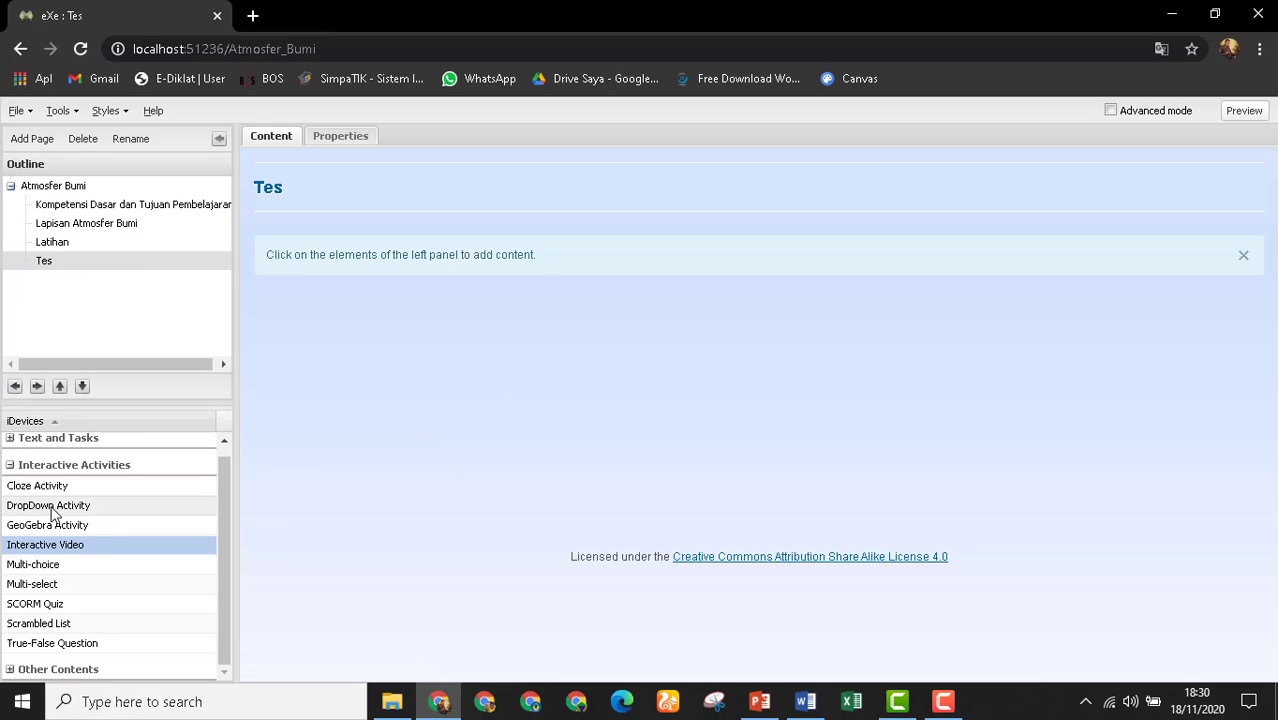
Add a SCORM Quiz to the Tes page and replace its title with the "Uji Kompetensi" heading copied from the Word document.
left_click(55, 608)
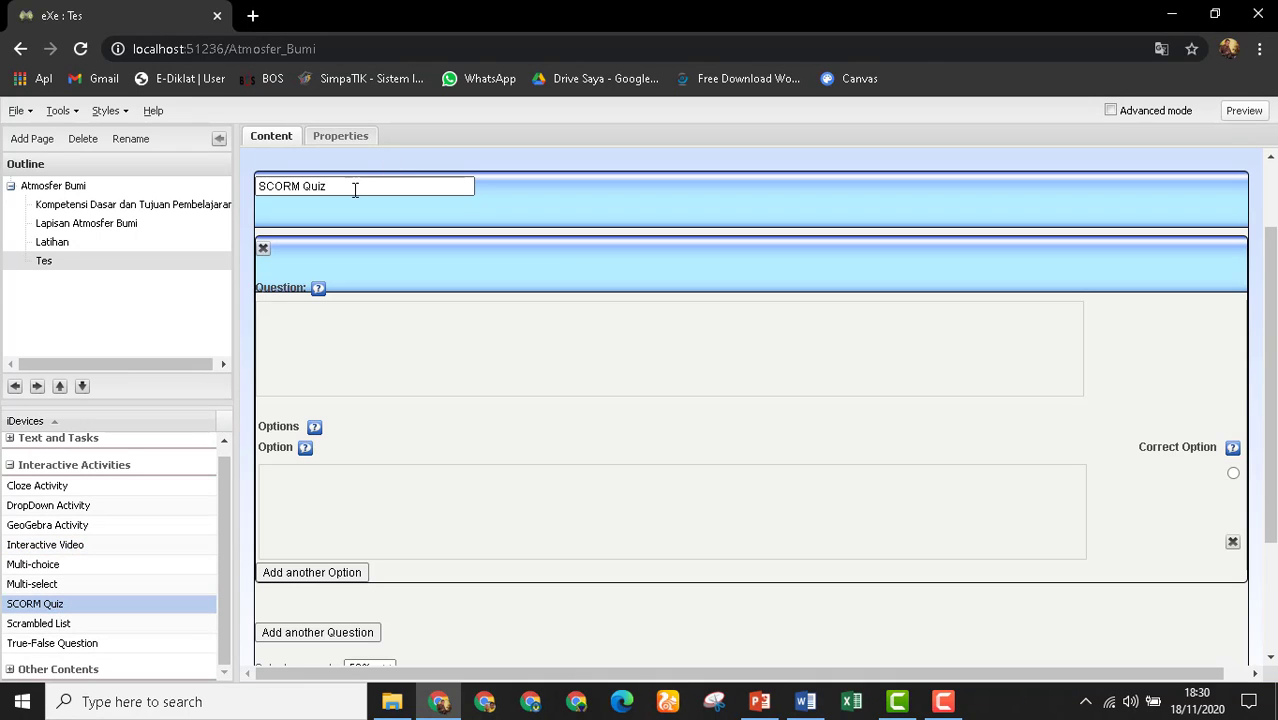
left_click_drag(355, 190, 220, 186)
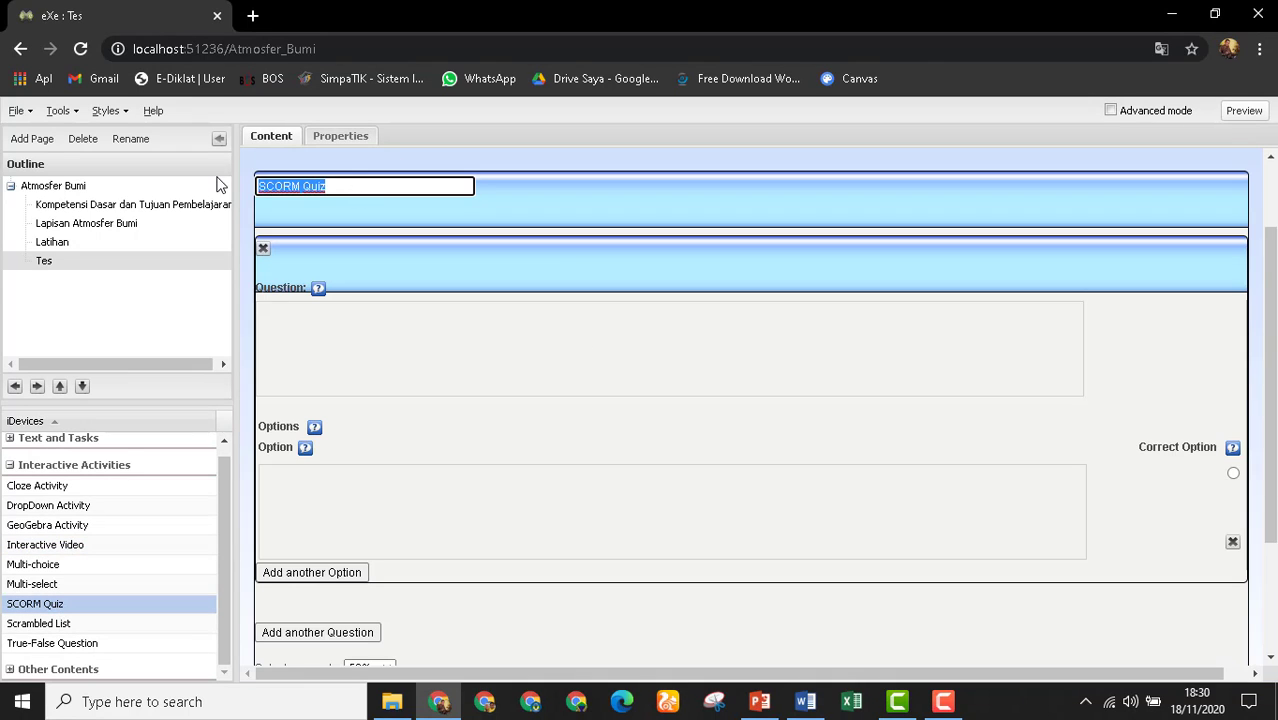
left_click(812, 704)
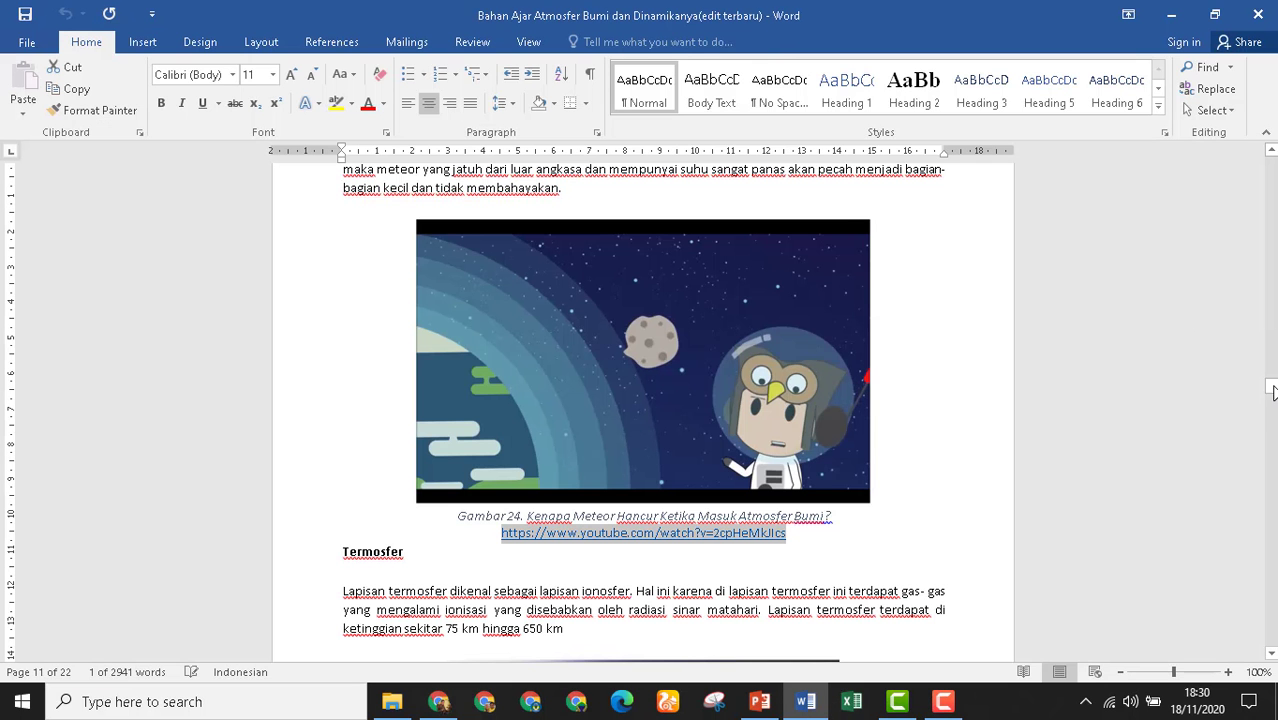
left_click_drag(1271, 386, 1271, 627)
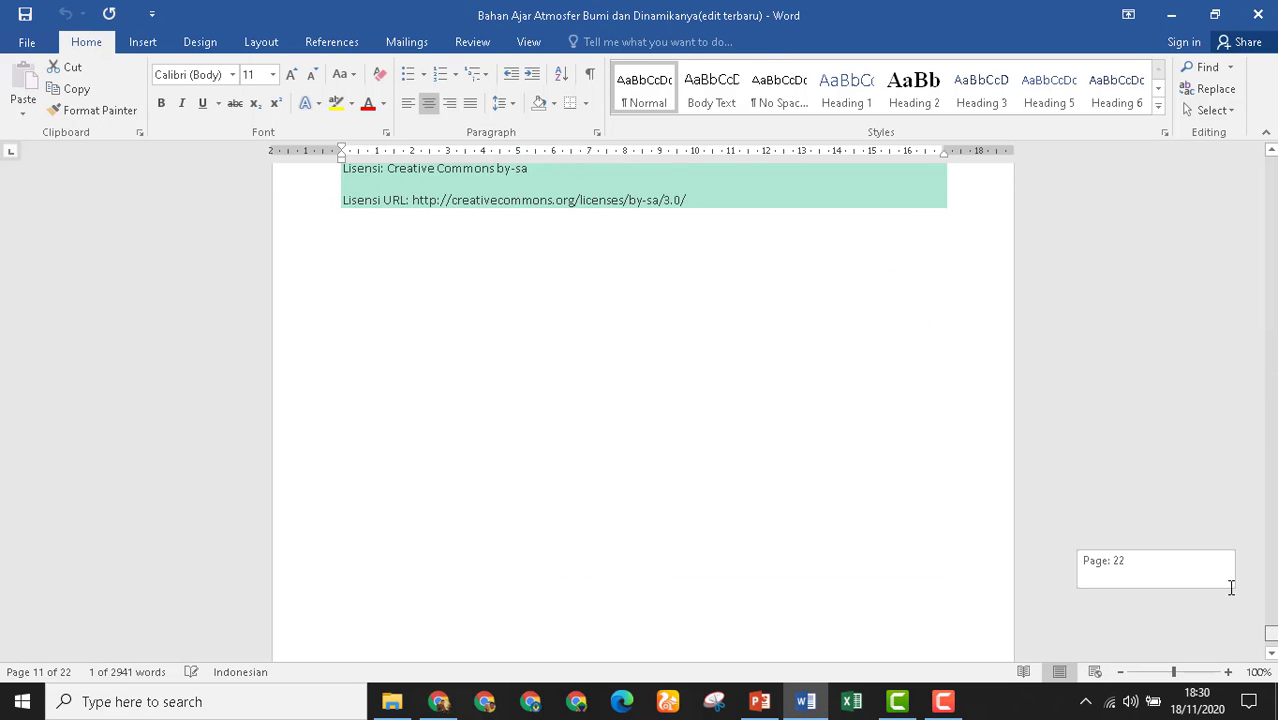
scroll(674, 368, "up", 20)
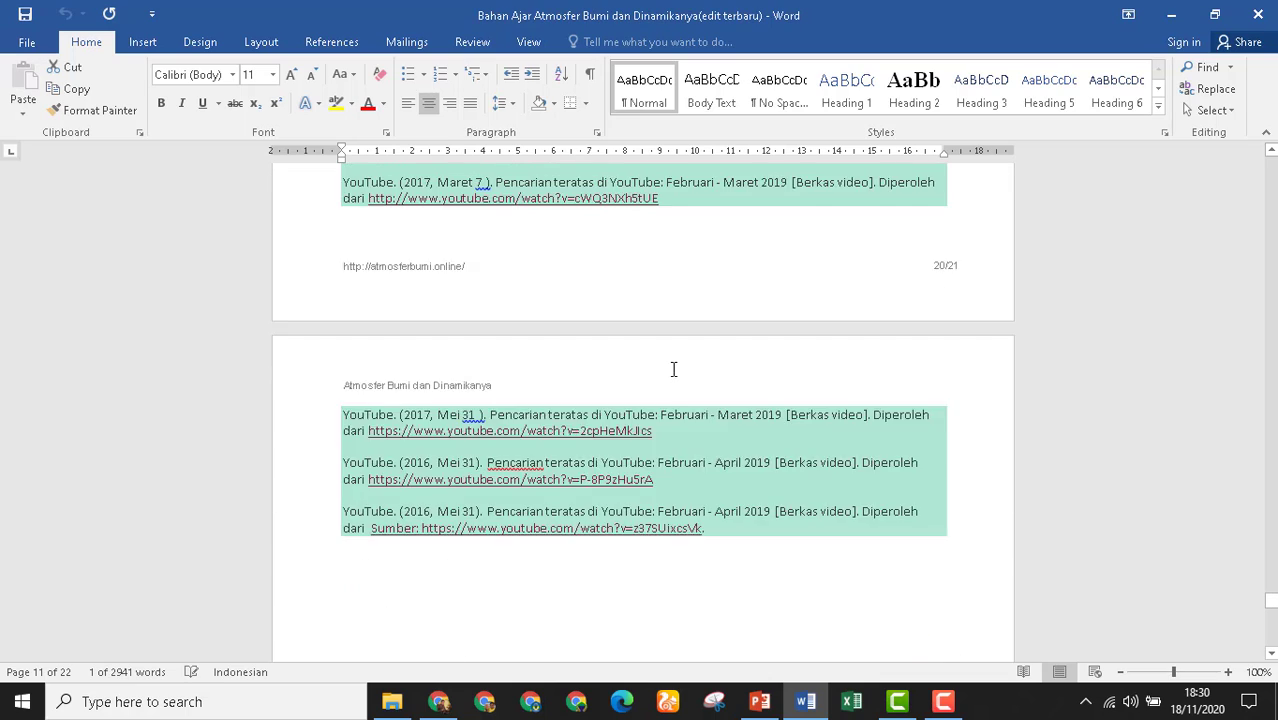
scroll(667, 350, "up", 20)
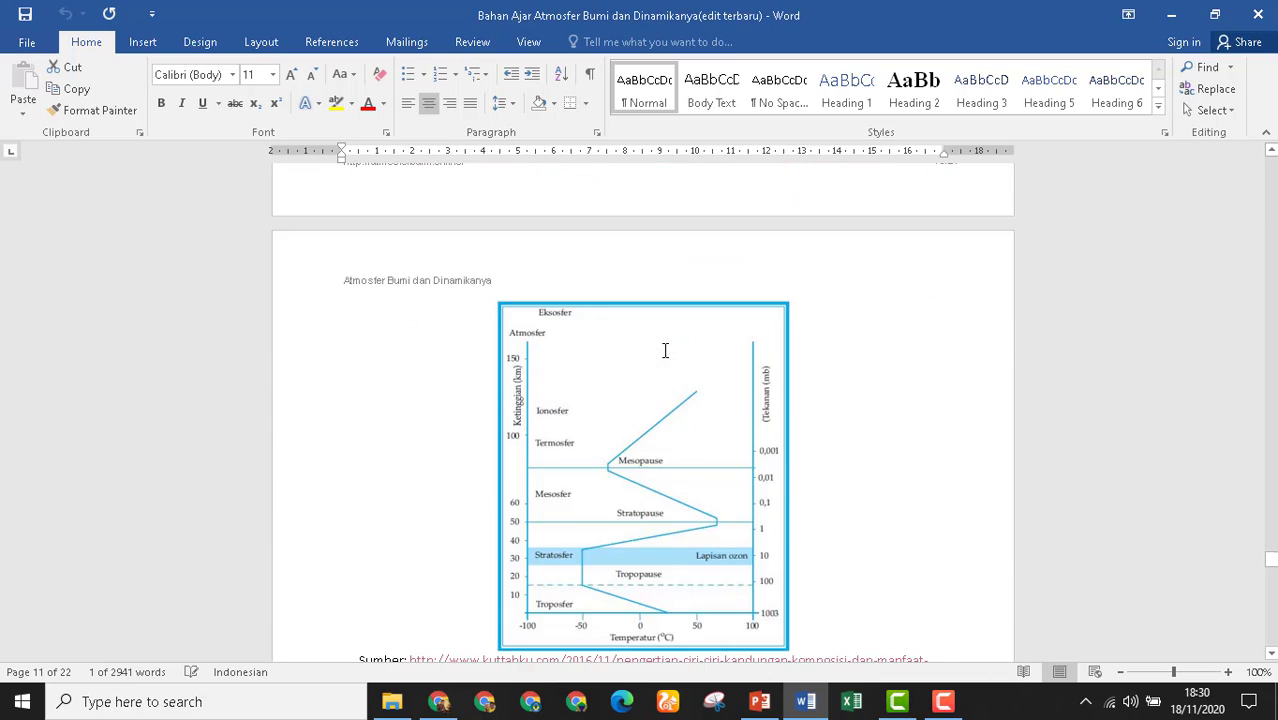
scroll(665, 350, "up", 20)
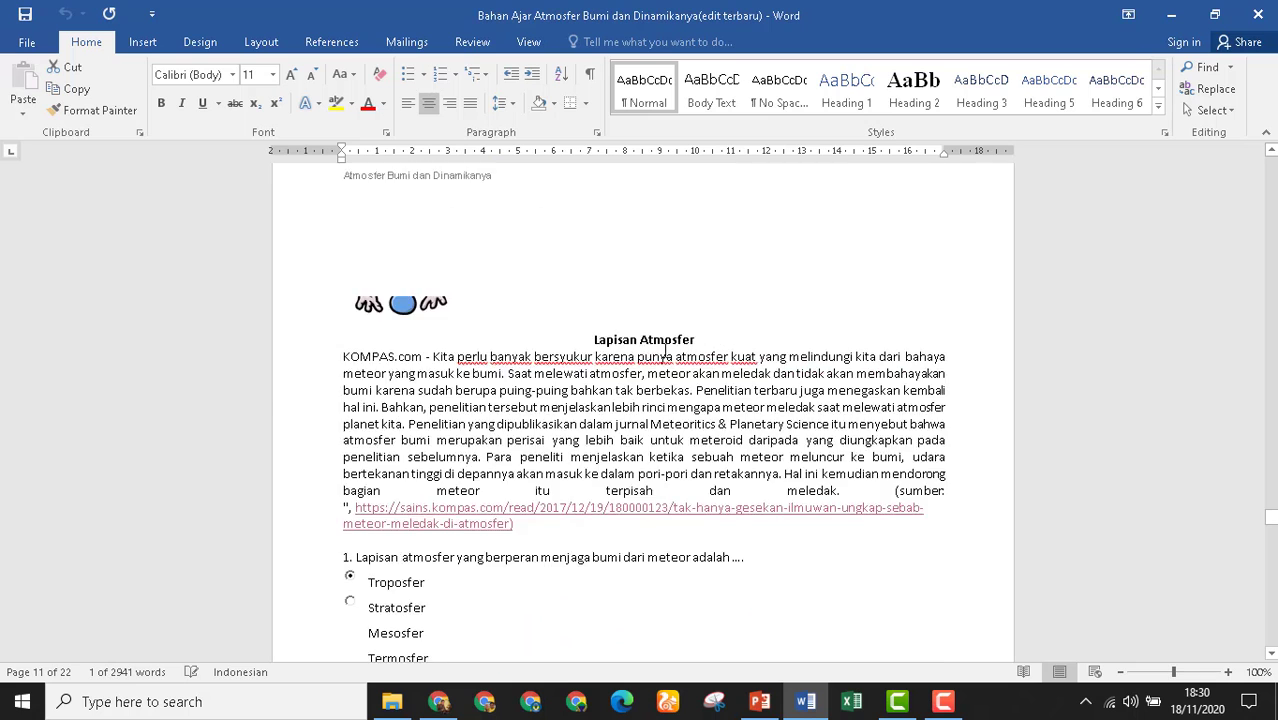
triple_click(488, 497)
key("ctrl+c")
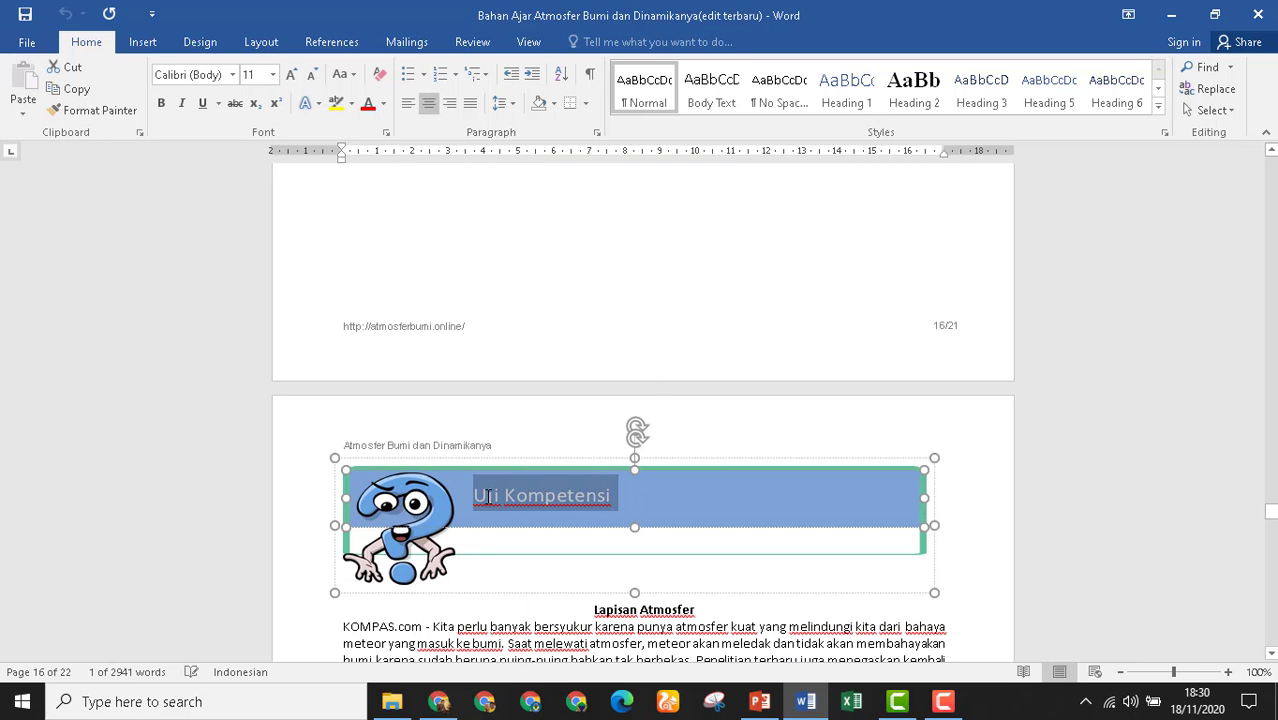
left_click(440, 702)
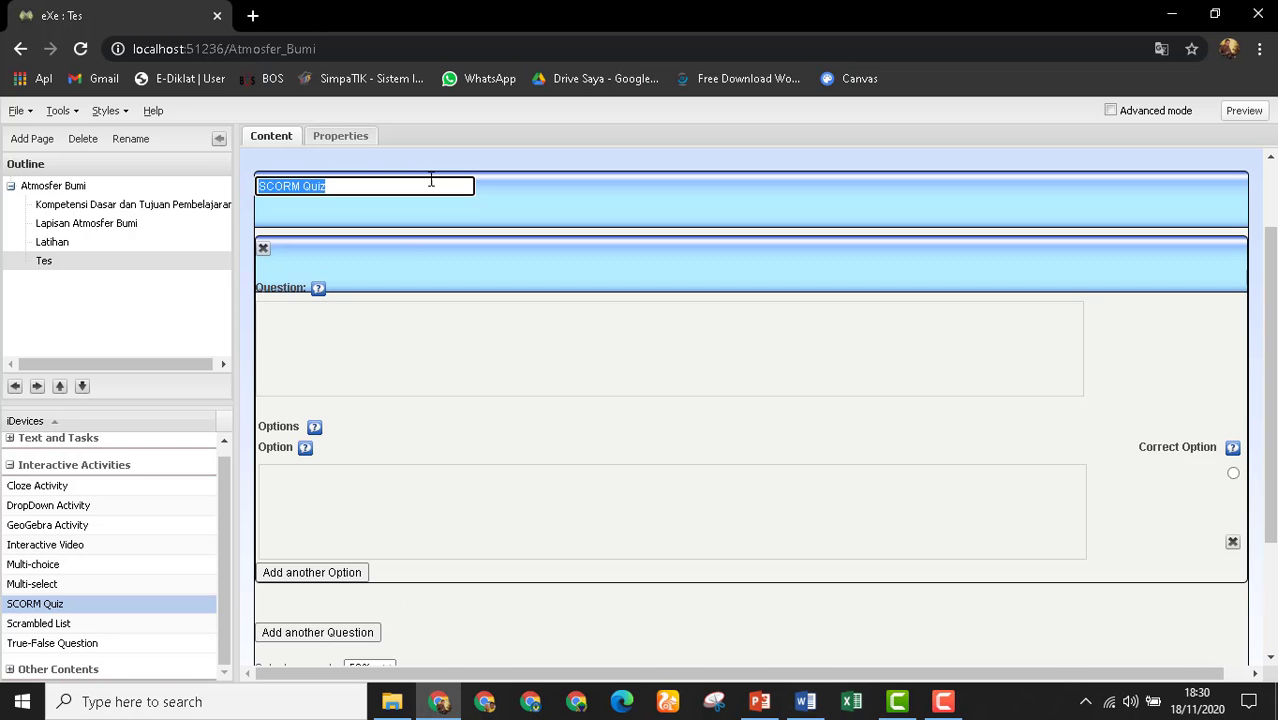
key("ctrl+v")
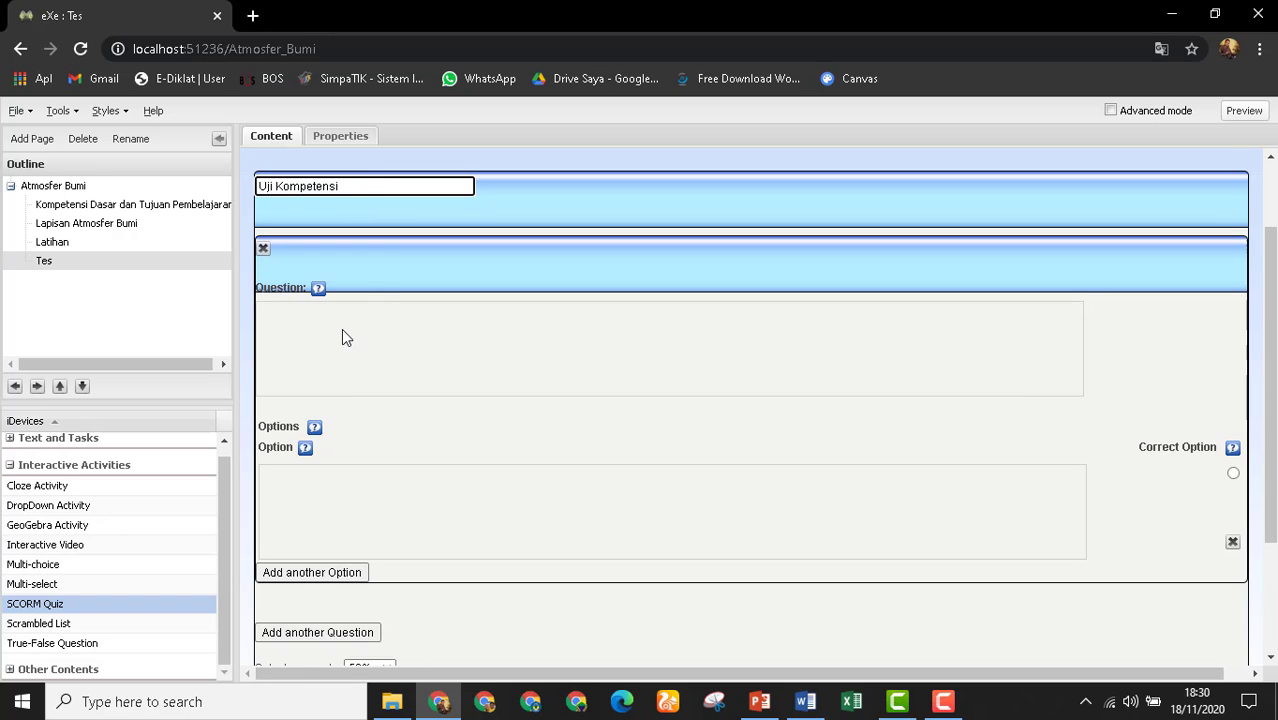
Switch to the Word document and copy the Lapisan Atmosfer reading passage together with the text of question 1.
scroll(447, 352, "down", 2)
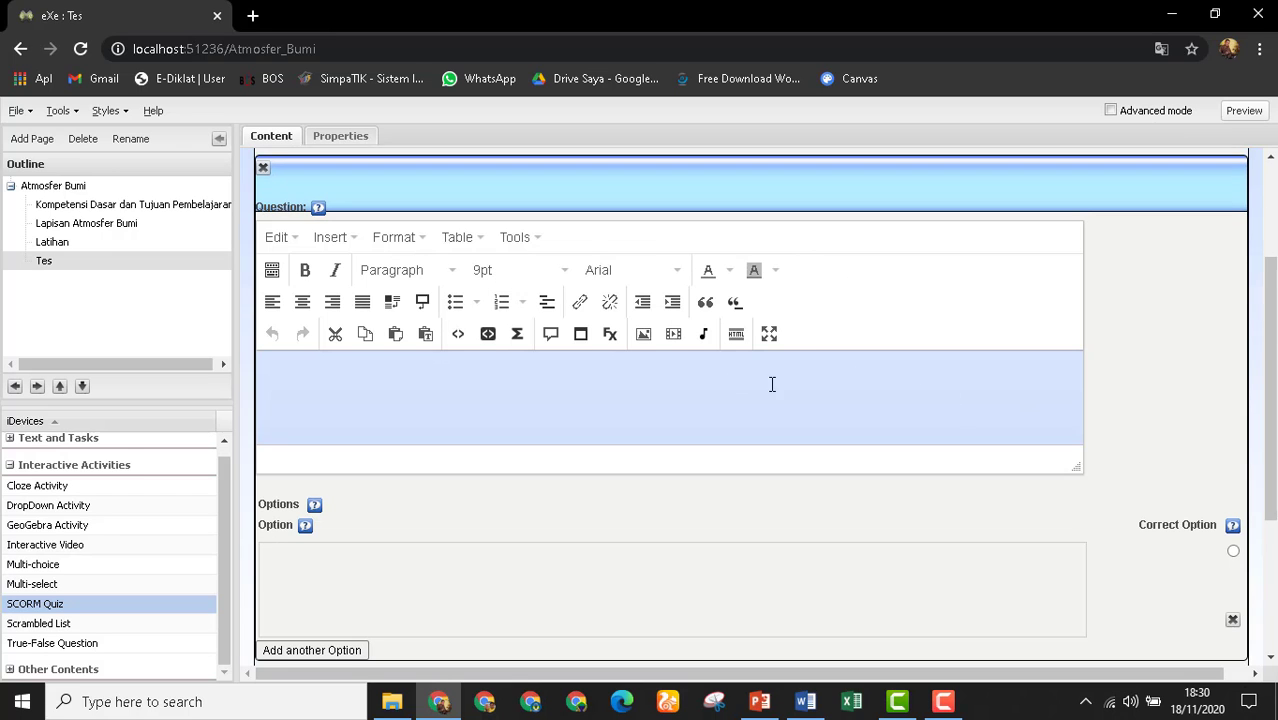
left_click(768, 333)
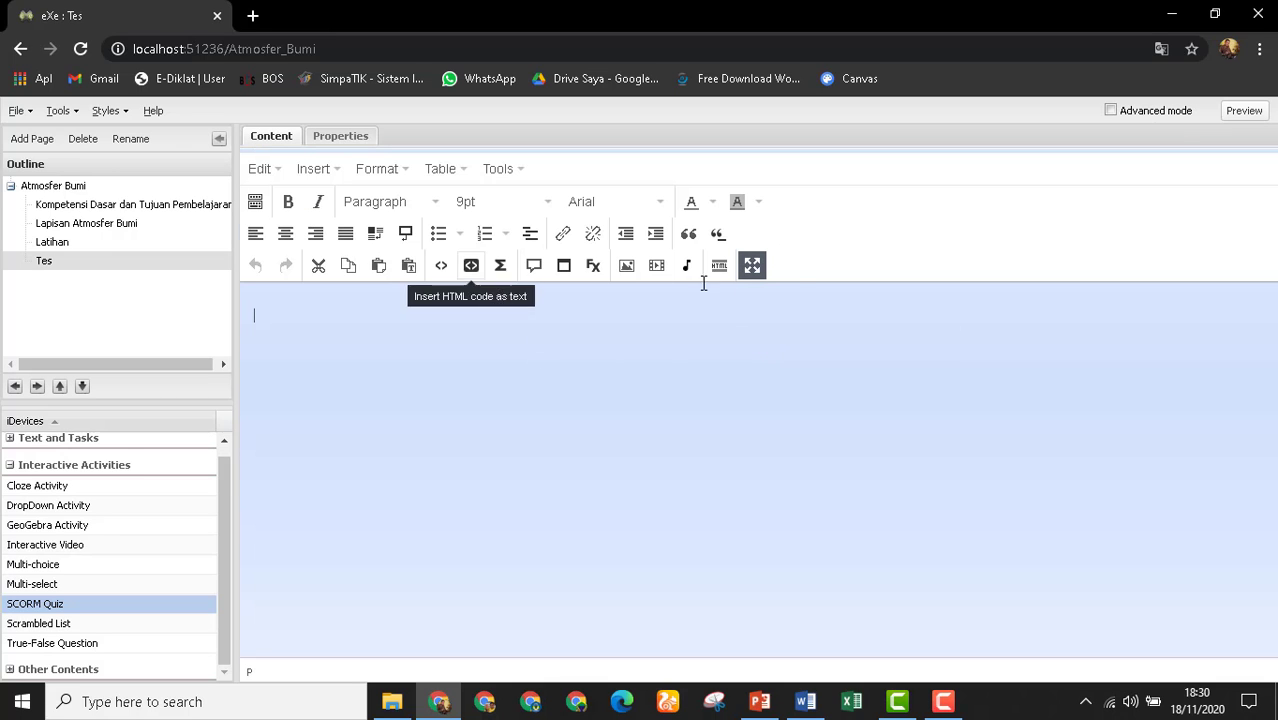
left_click(752, 265)
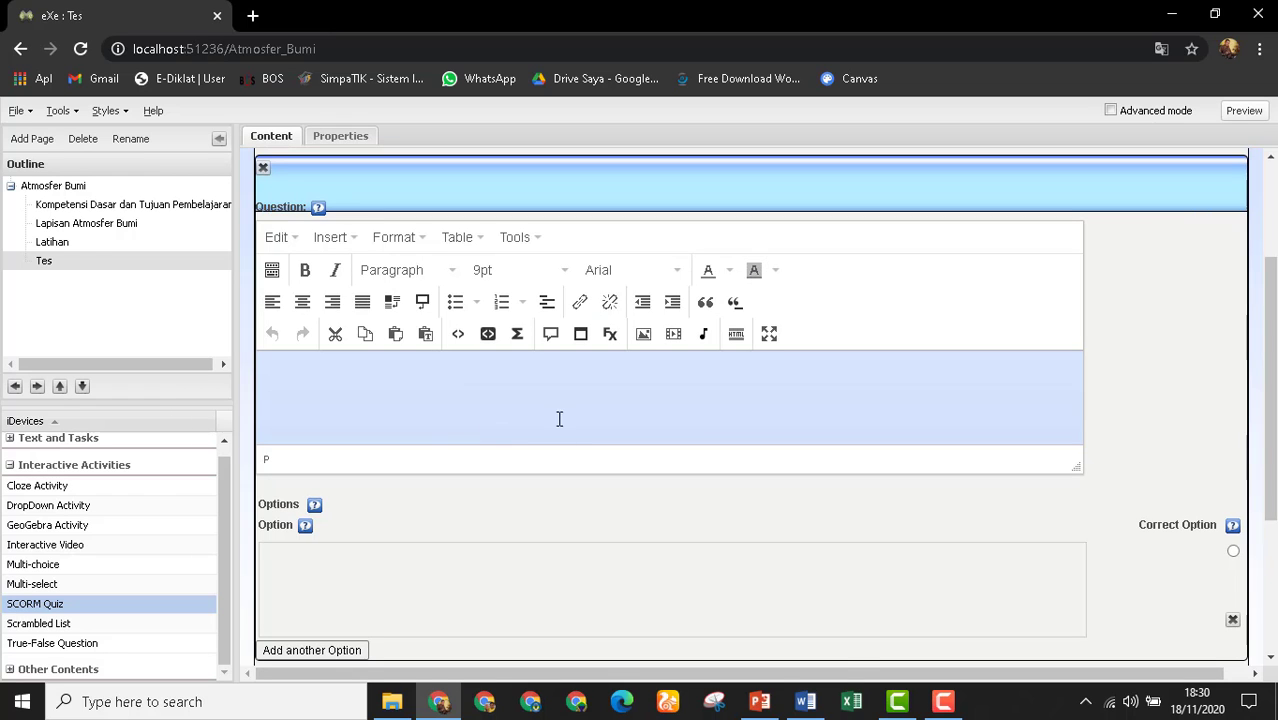
left_click(805, 701)
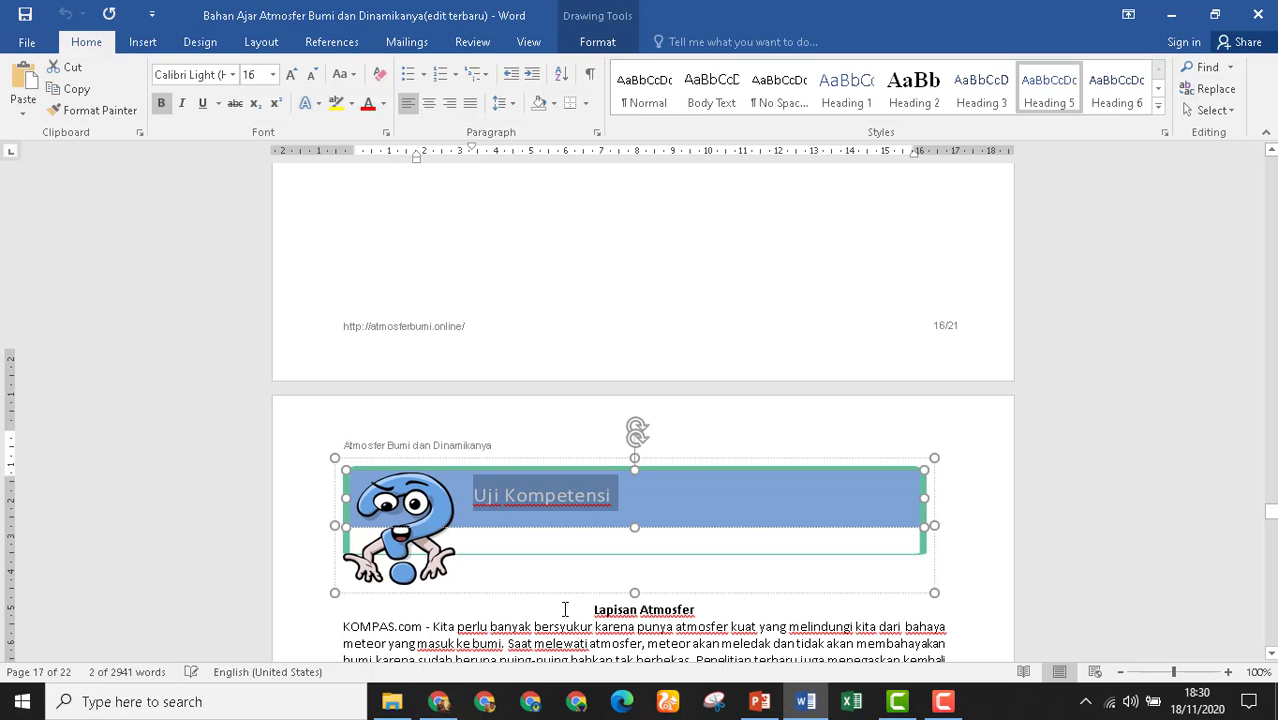
scroll(565, 609, "down", 4)
left_click_drag(591, 384, 578, 586)
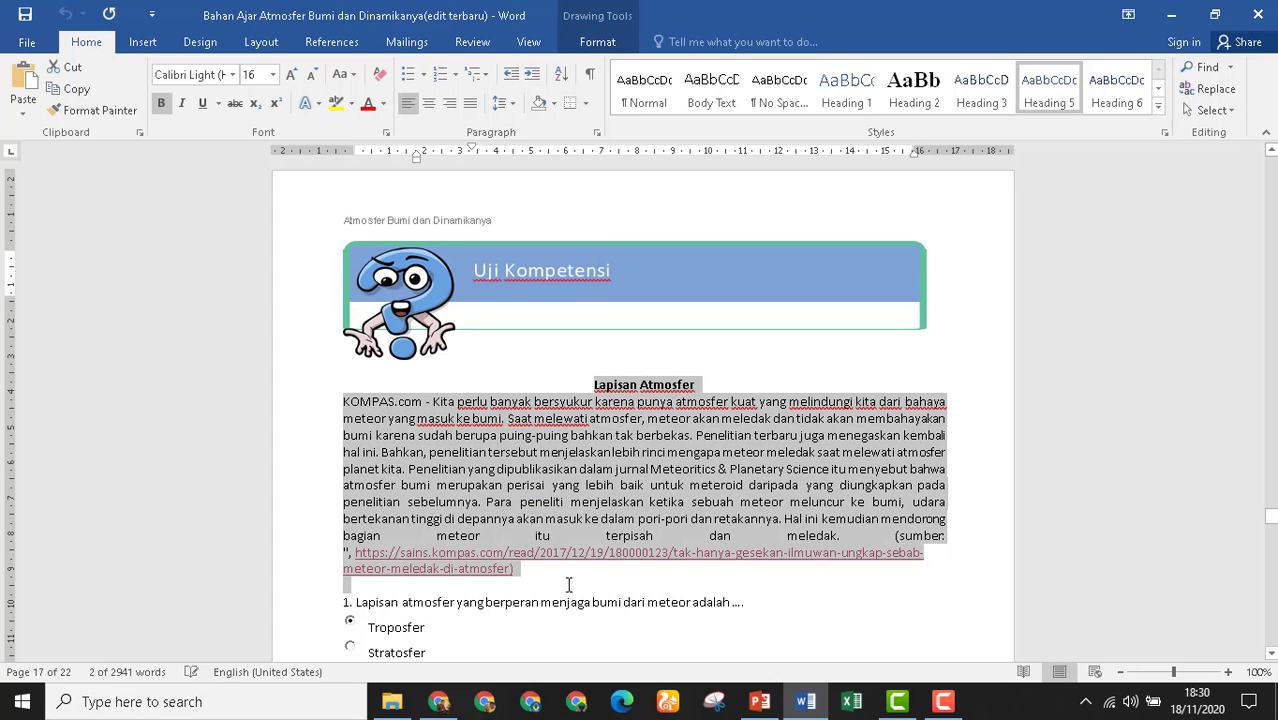
left_click_drag(717, 579, 767, 601)
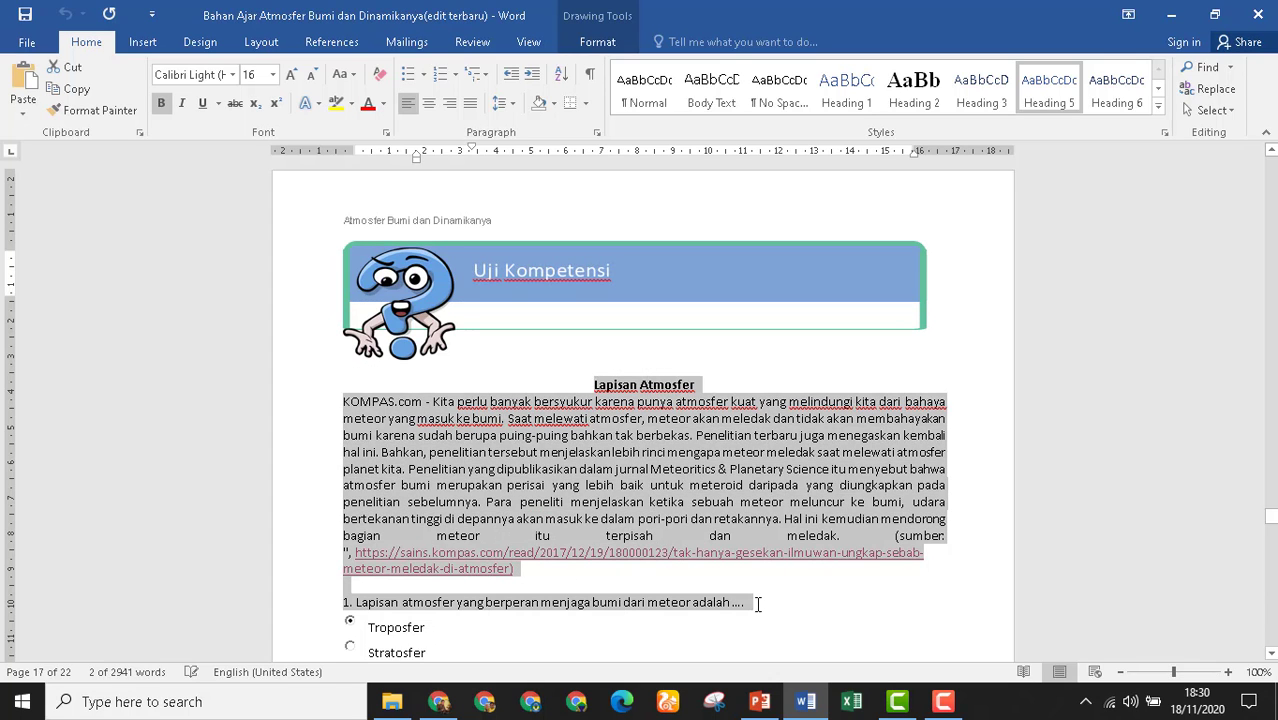
key("ctrl+c")
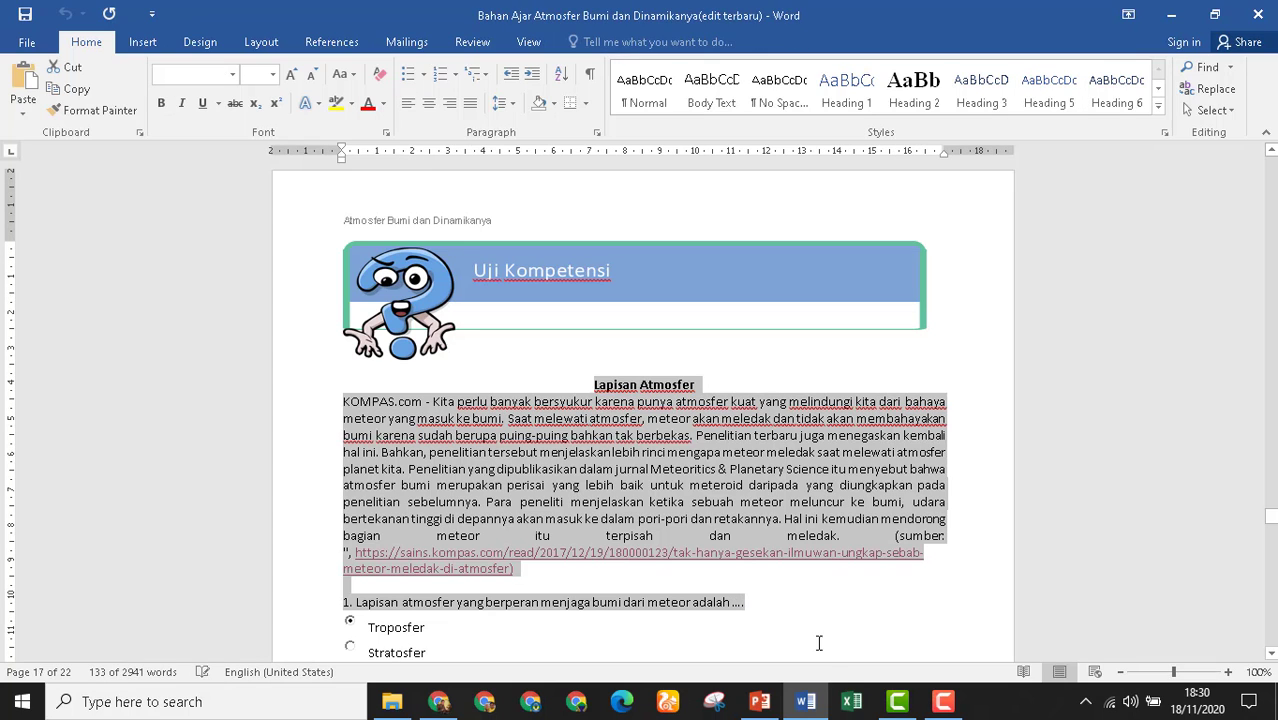
Return to eXe, paste the copied passage and question into the quiz's question text and remove the blank line above question 1.
left_click(430, 703)
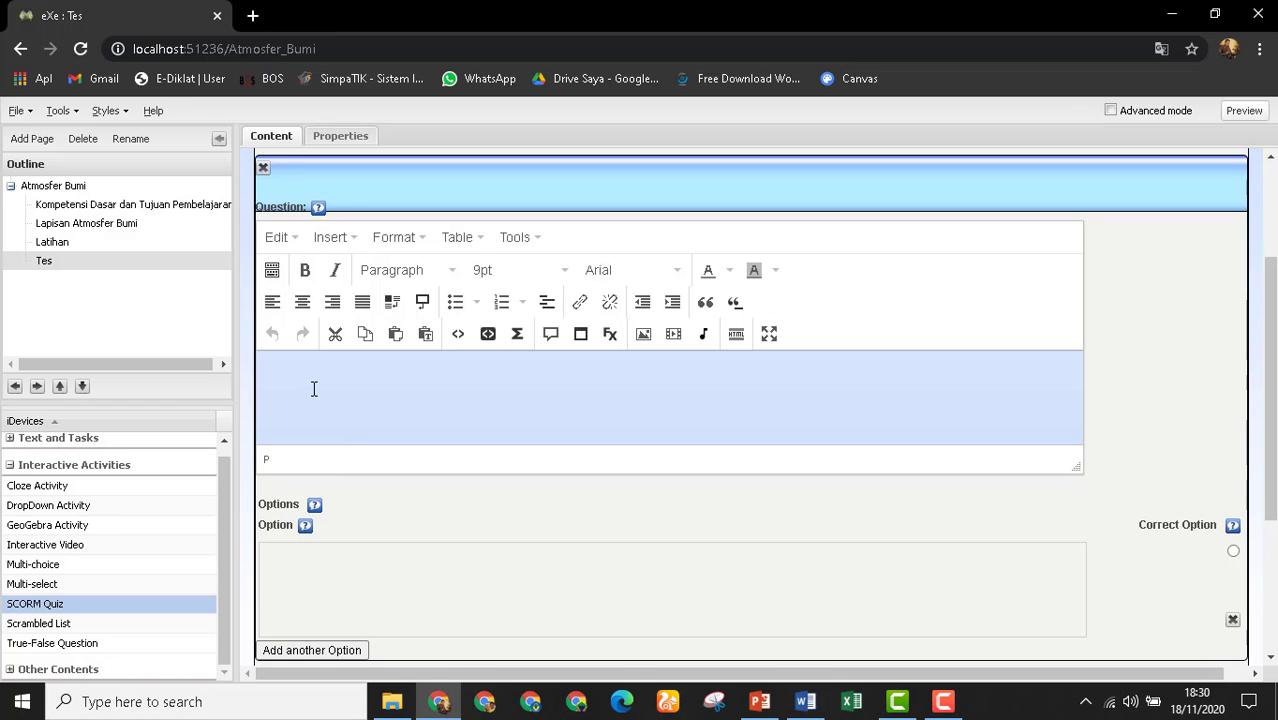
key("ctrl+v")
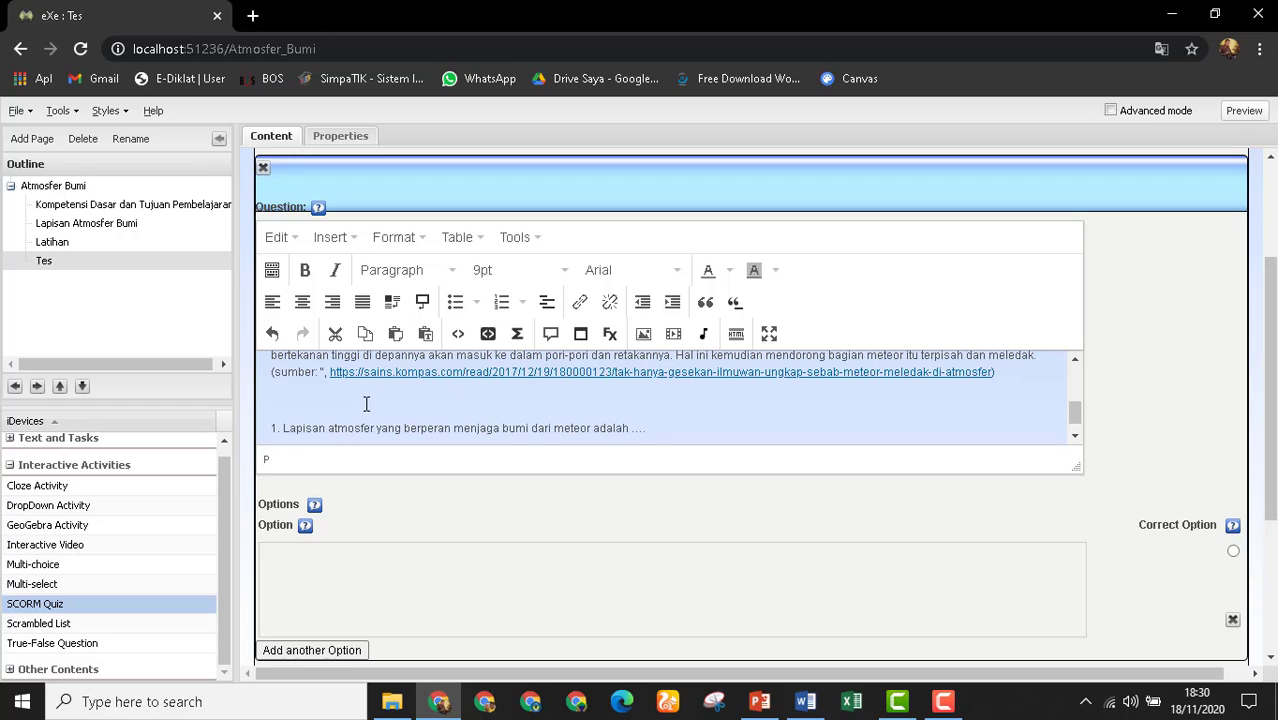
left_click(303, 397)
key("Delete")
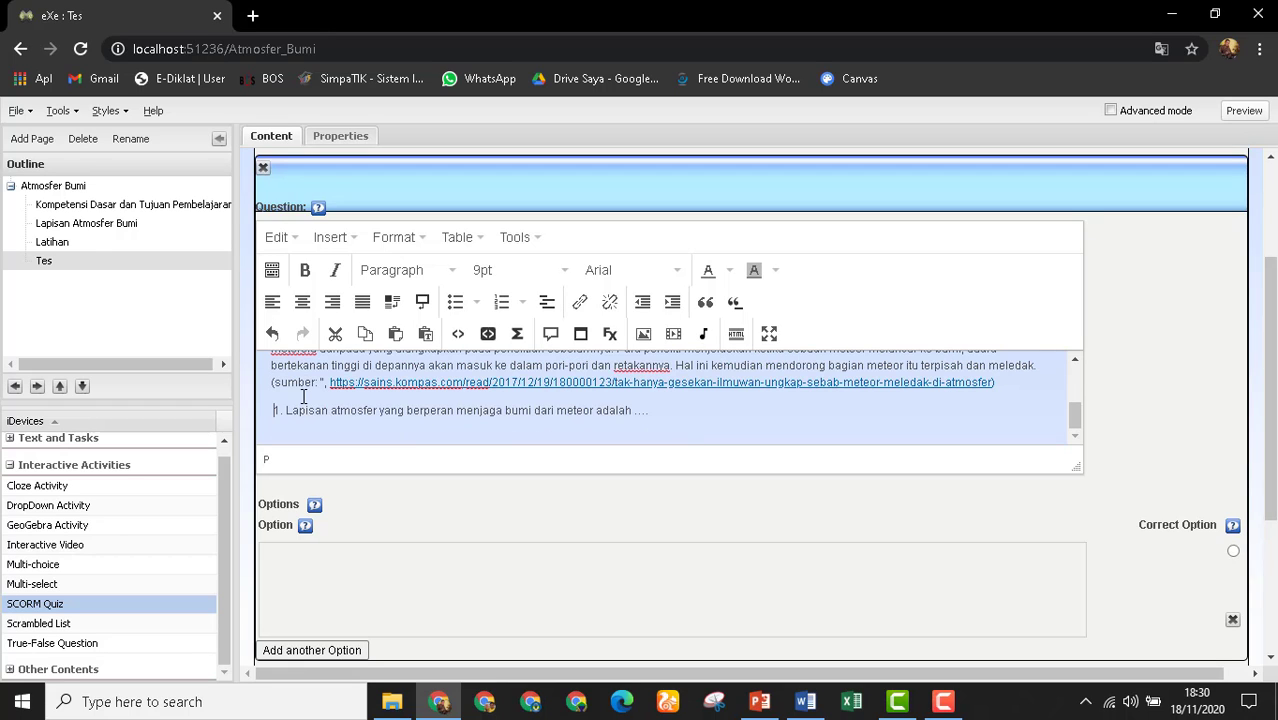
Copy the answer Troposfer under question 1 in the Word document and paste it into the eXe quiz's first option.
scroll(420, 551, "down", 2)
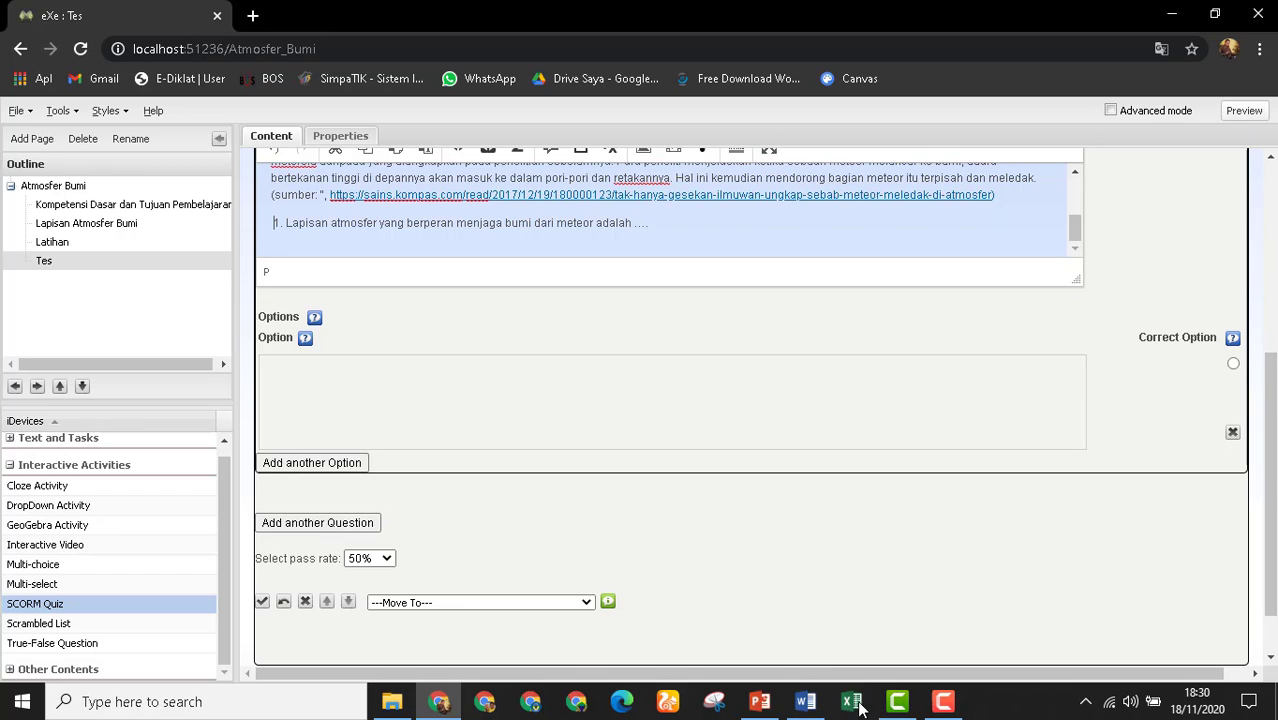
left_click(805, 701)
scroll(431, 573, "down", 1)
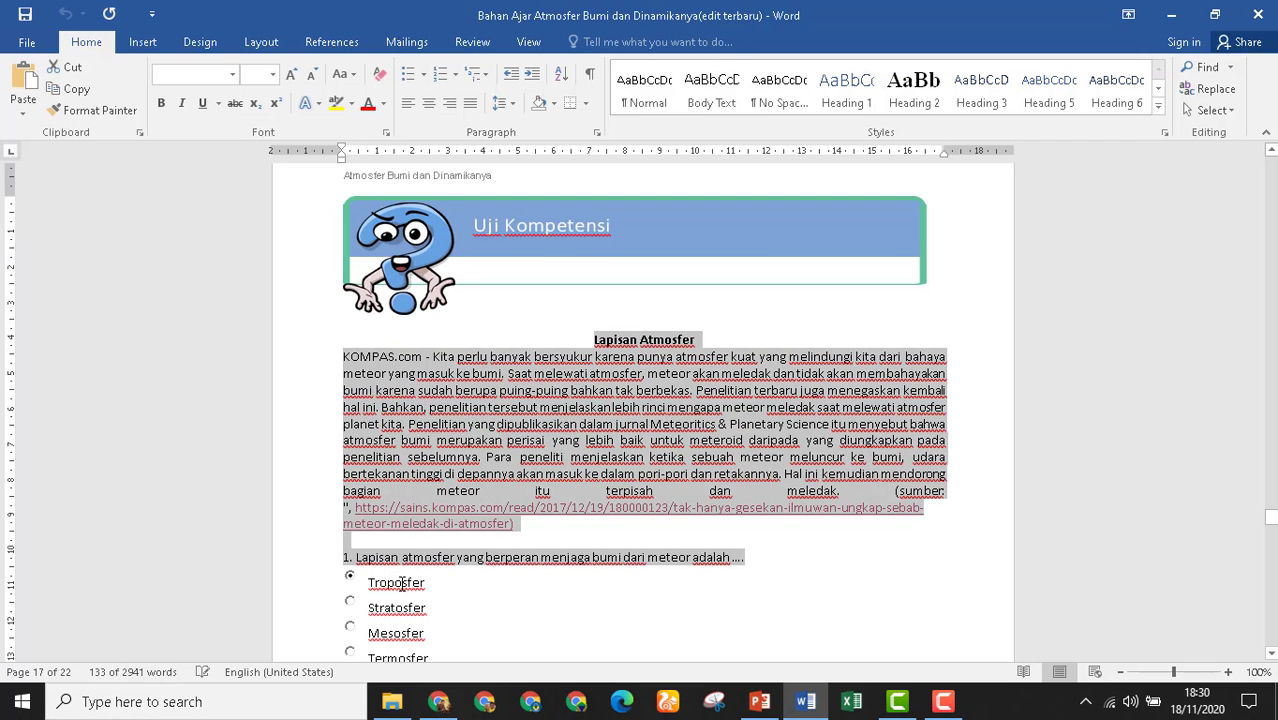
double_click(400, 585)
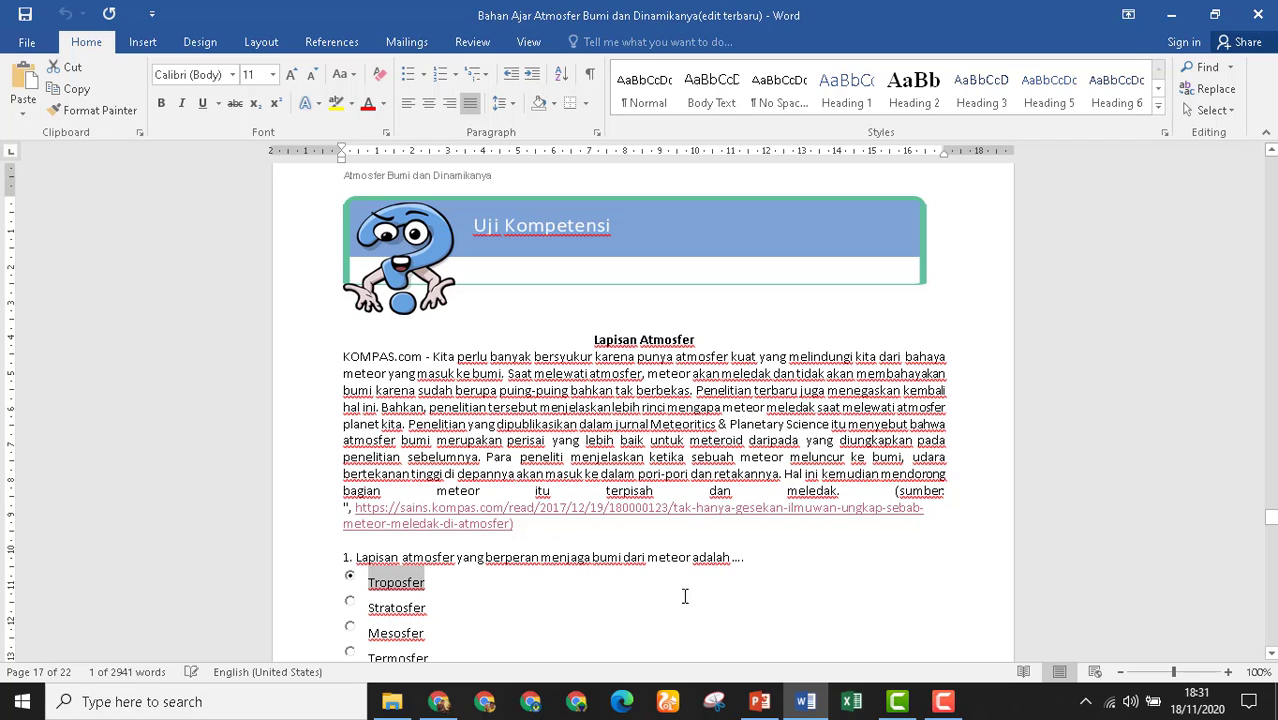
left_click(438, 701)
left_click(350, 396)
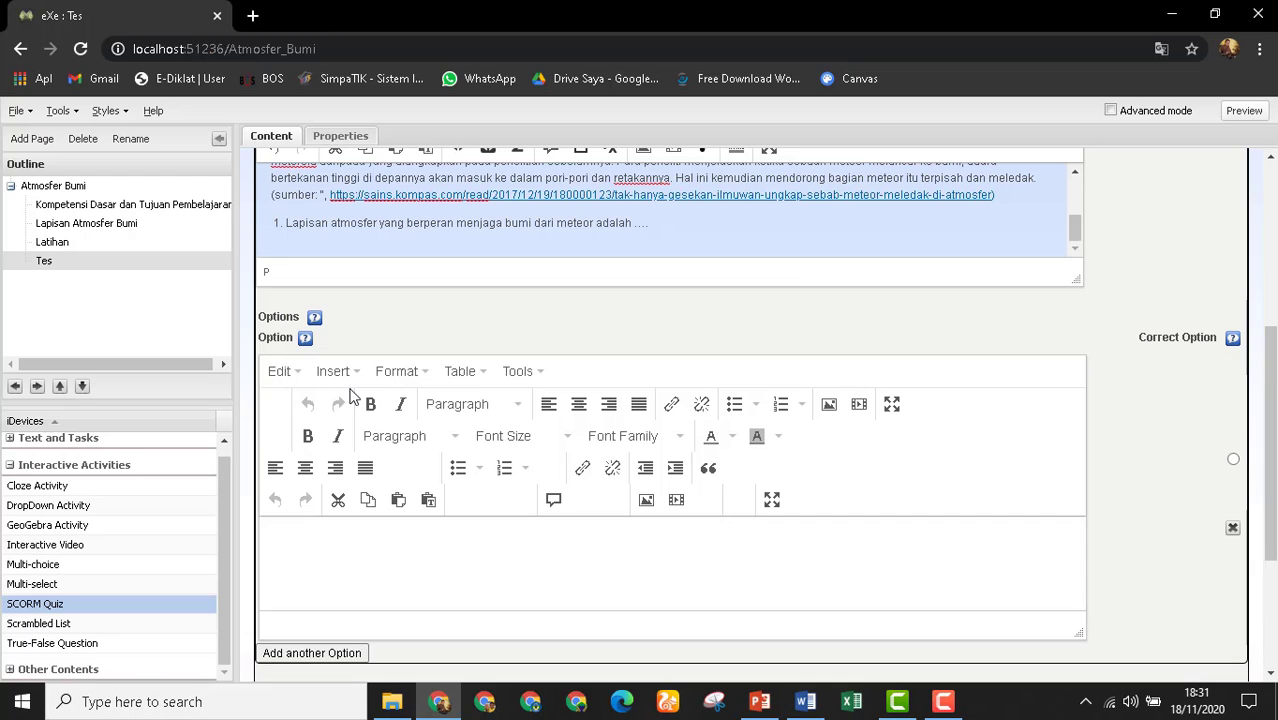
key("ctrl+v")
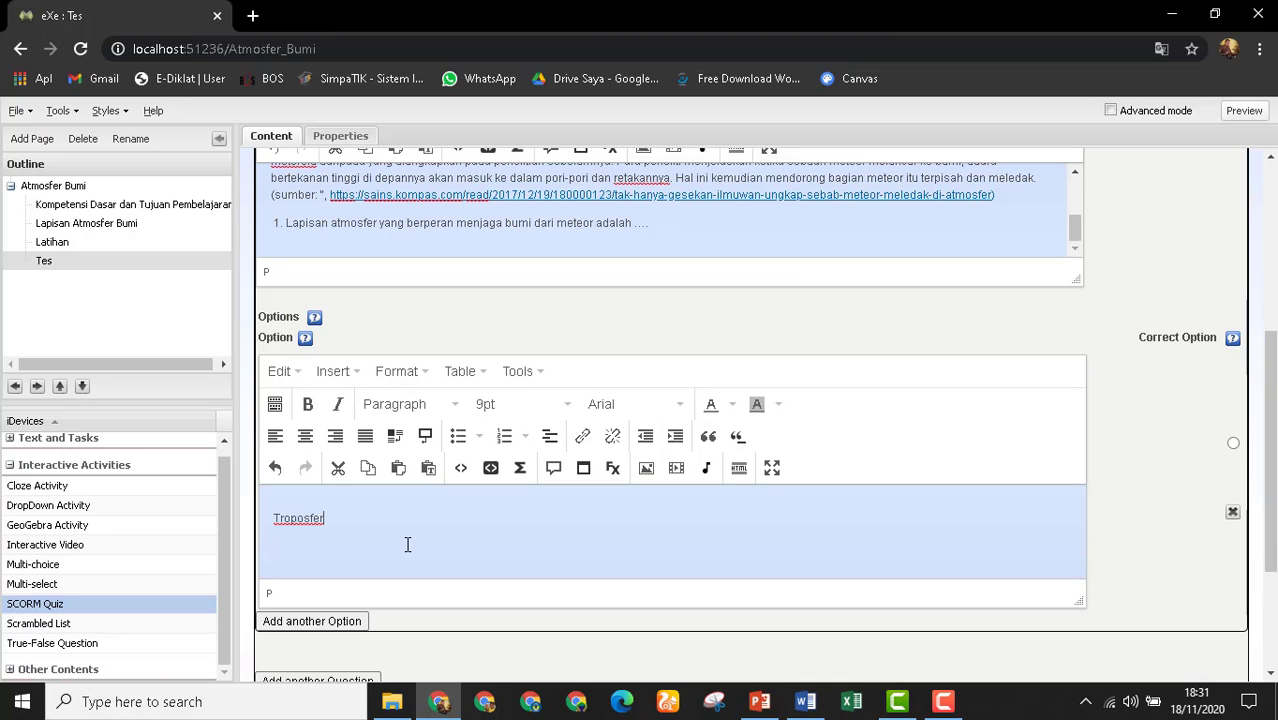
Add a second option to the eXe question and fill it with Stratosfer copied from the Word document.
scroll(410, 540, "down", 1)
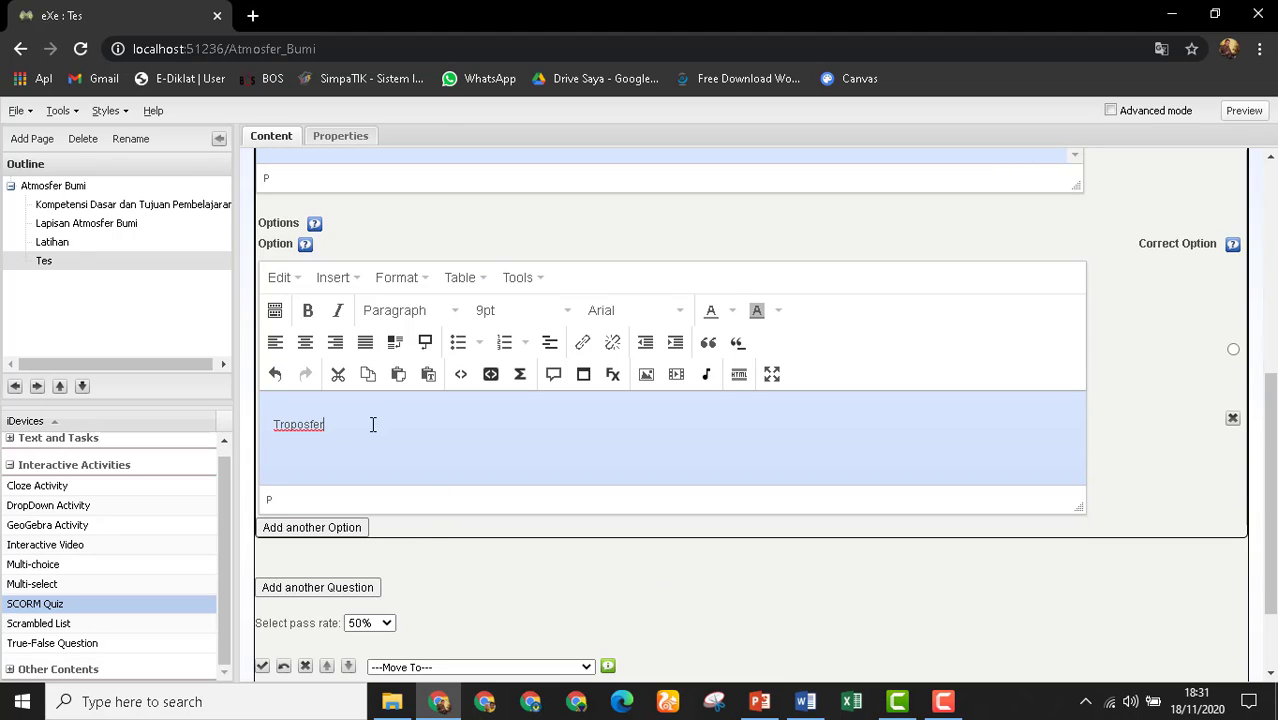
left_click(313, 530)
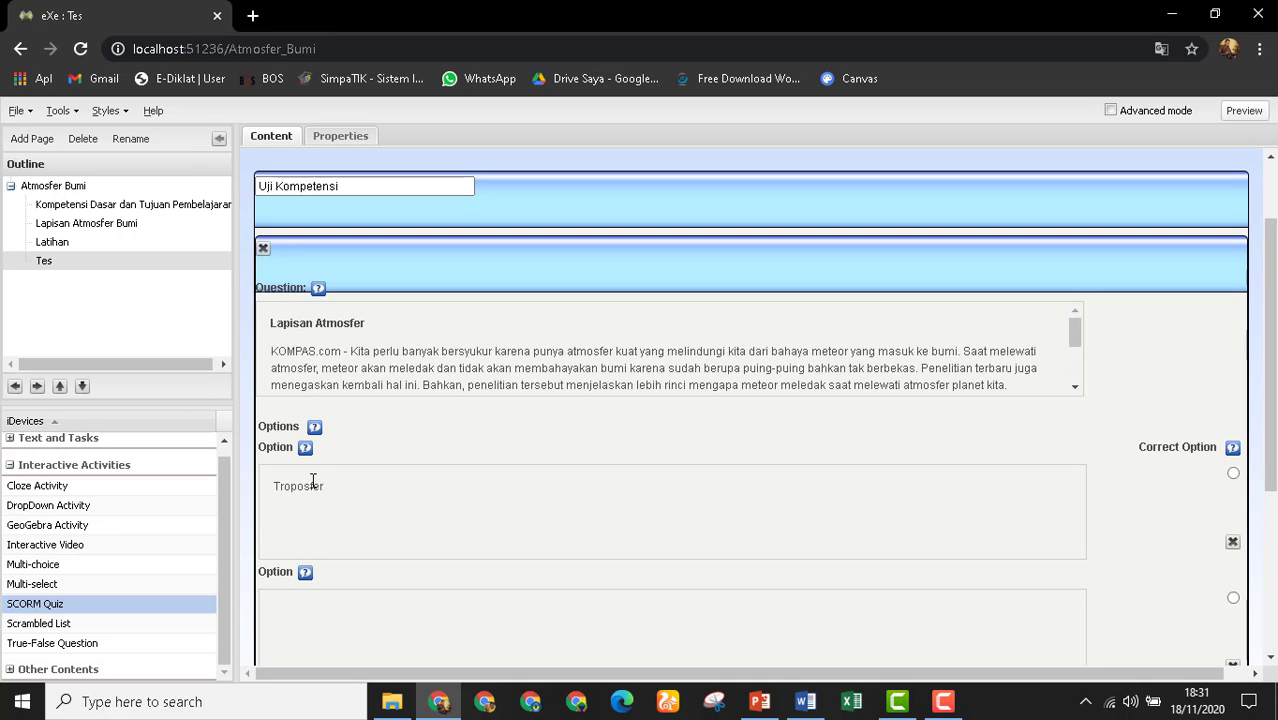
scroll(399, 555, "down", 1)
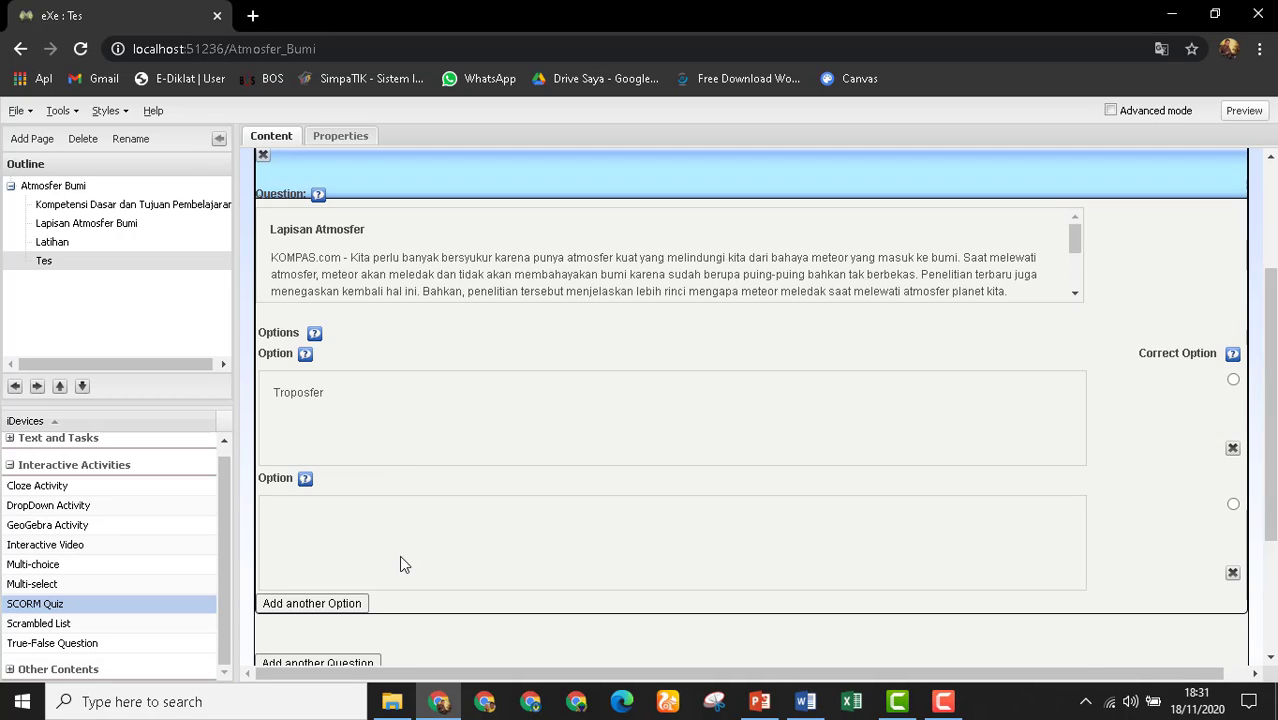
left_click(804, 702)
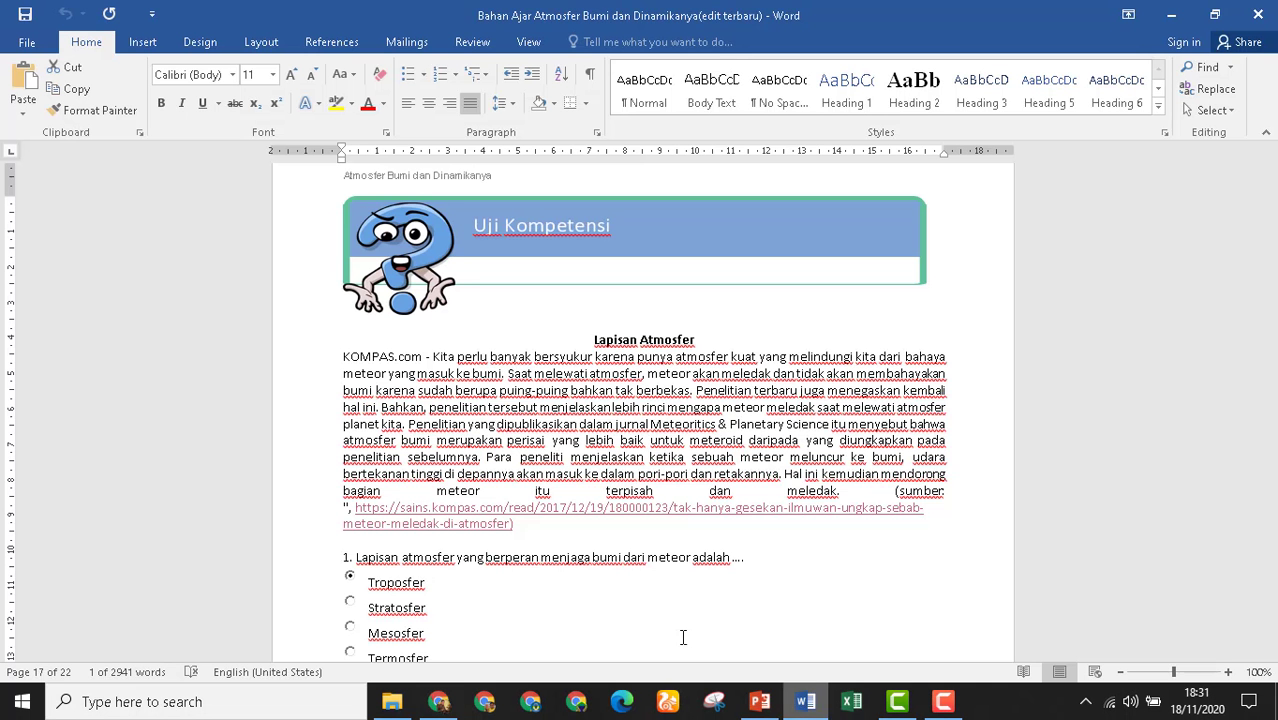
double_click(409, 612)
key("ctrl+c")
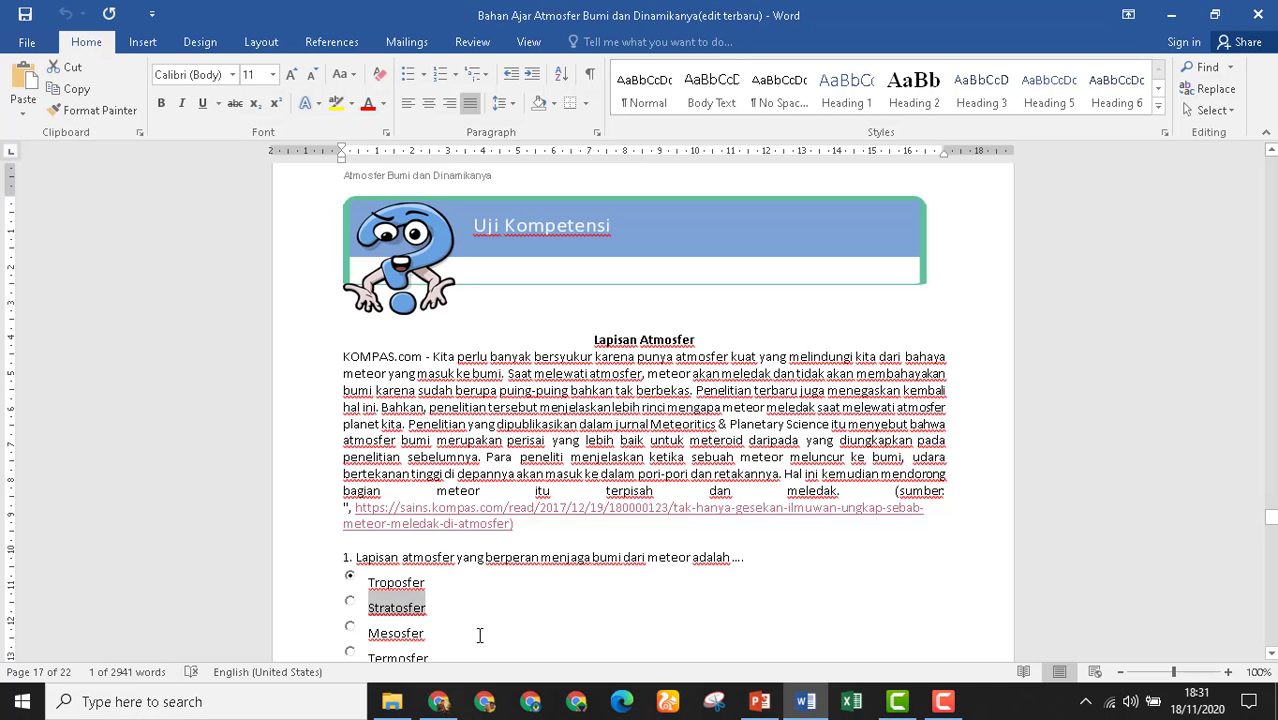
left_click(439, 702)
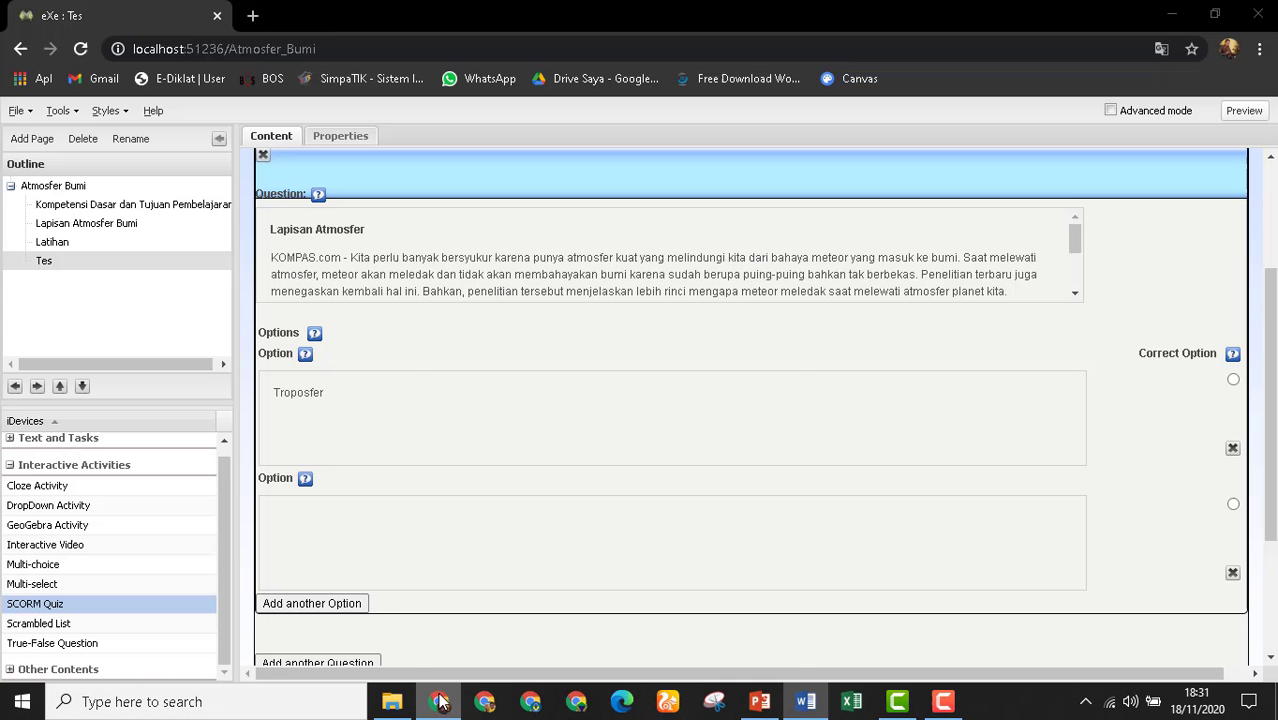
left_click(309, 517)
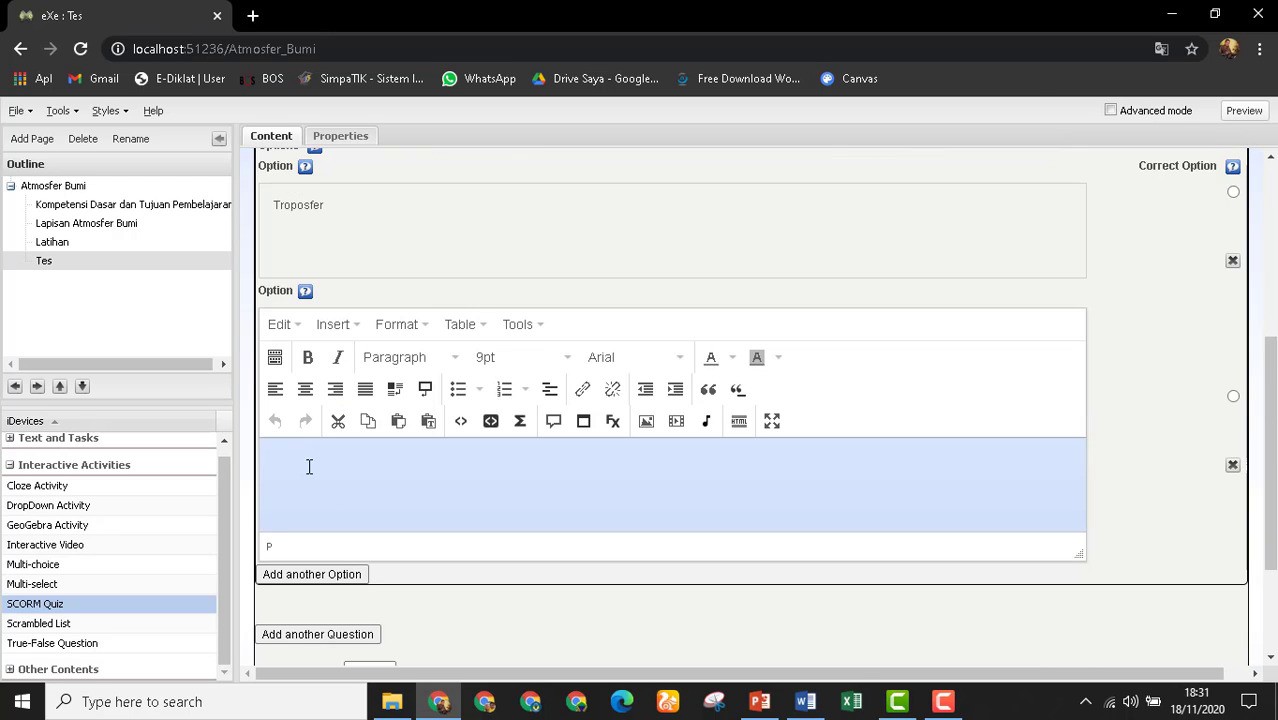
key("ctrl+v")
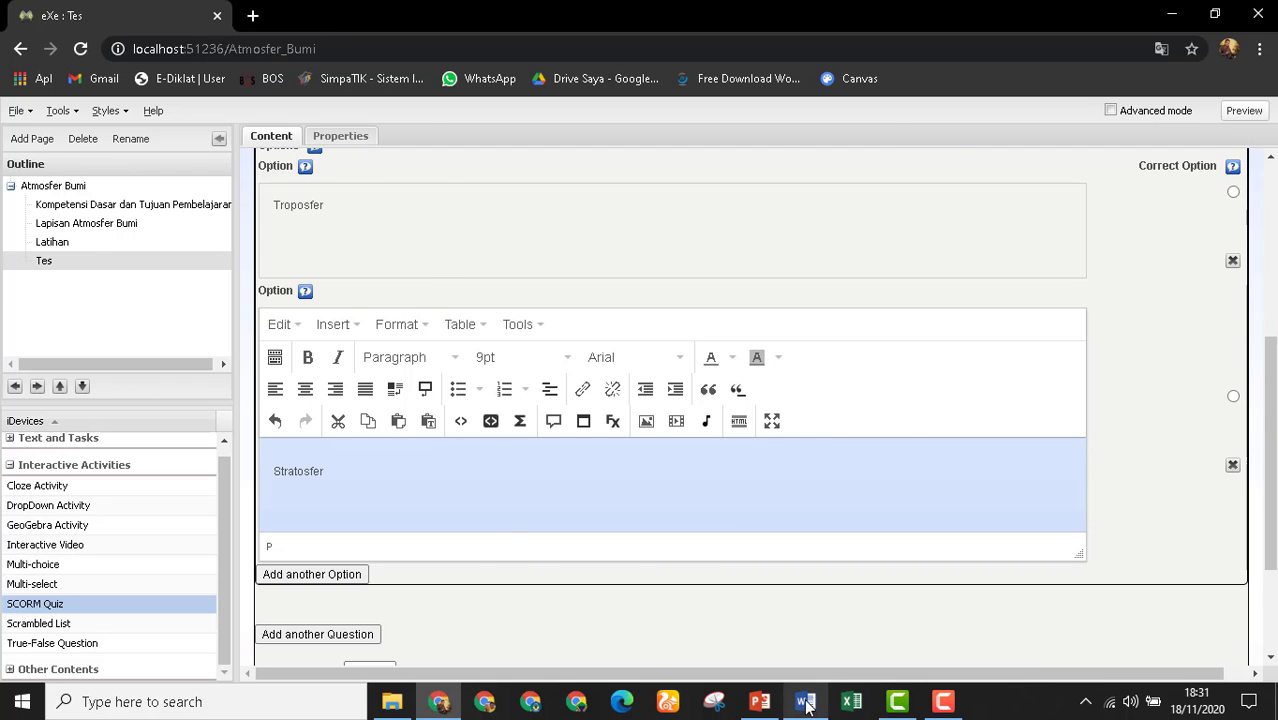
Copy Mesosfer from the Word document and paste it into a newly added third option in eXe.
key("alt+Tab")
scroll(424, 588, "down", 1)
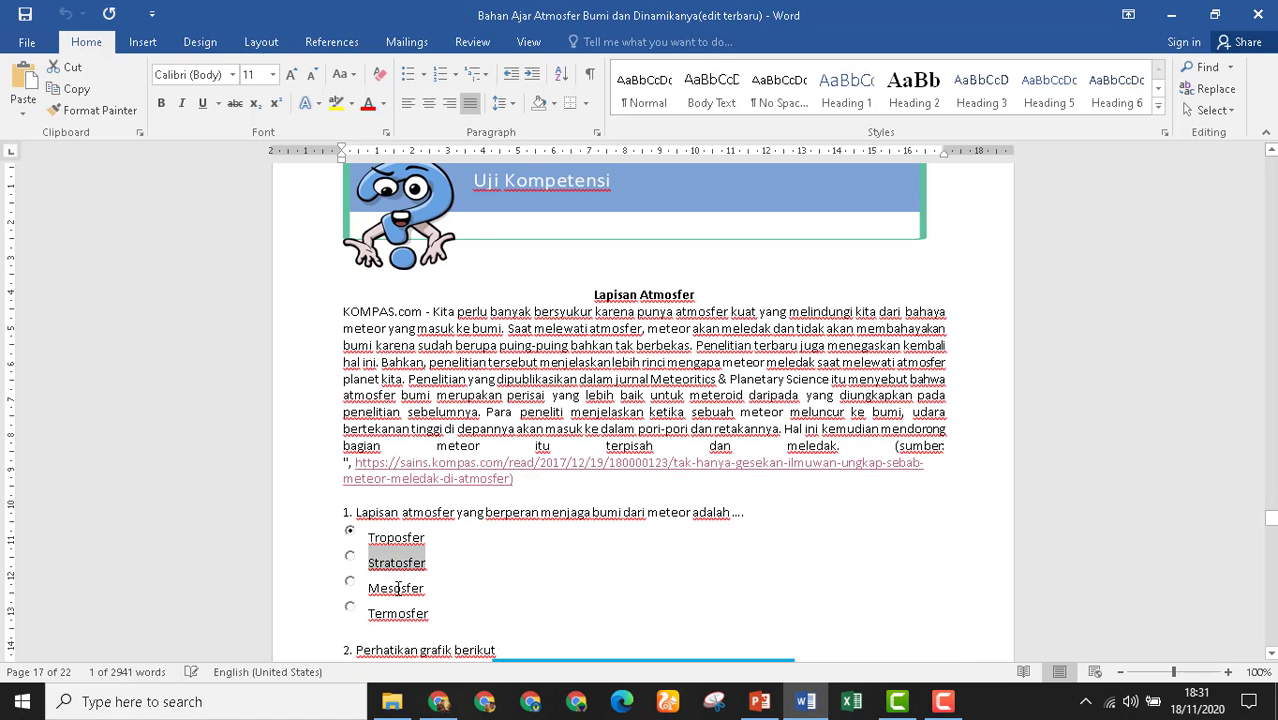
double_click(397, 588)
key("ctrl+c")
left_click(438, 701)
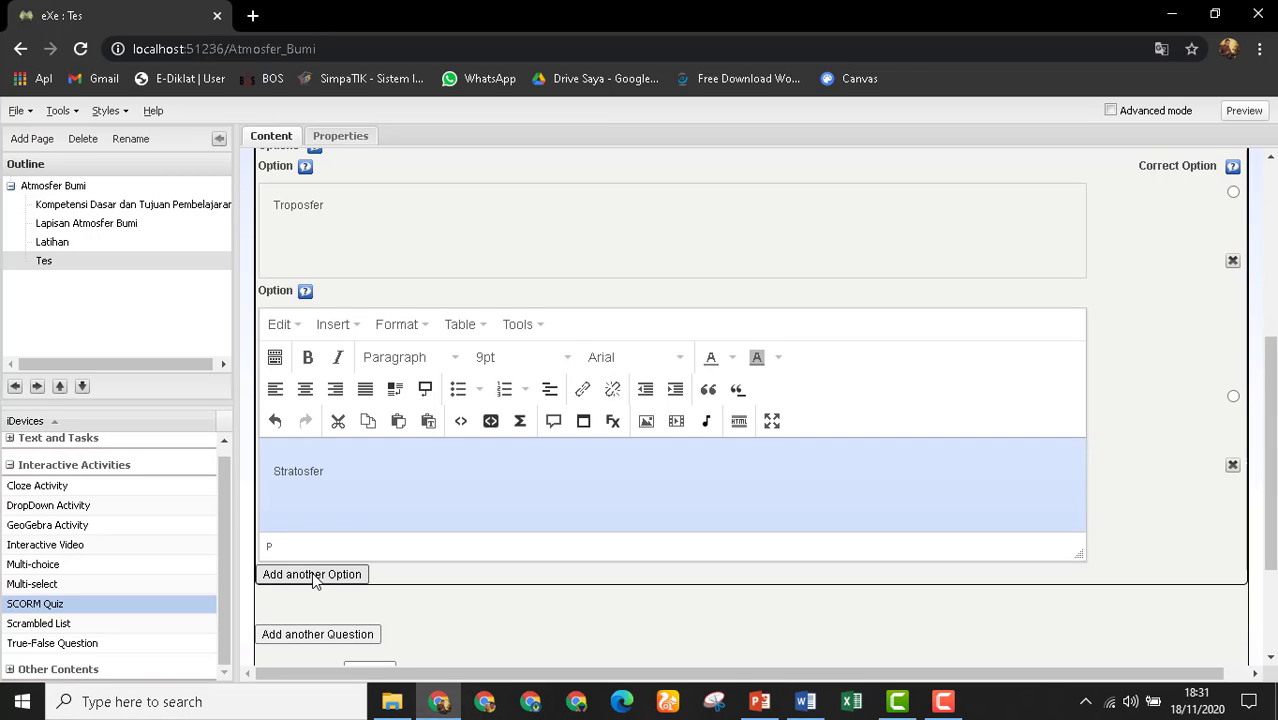
left_click(312, 575)
scroll(386, 521, "down", 3)
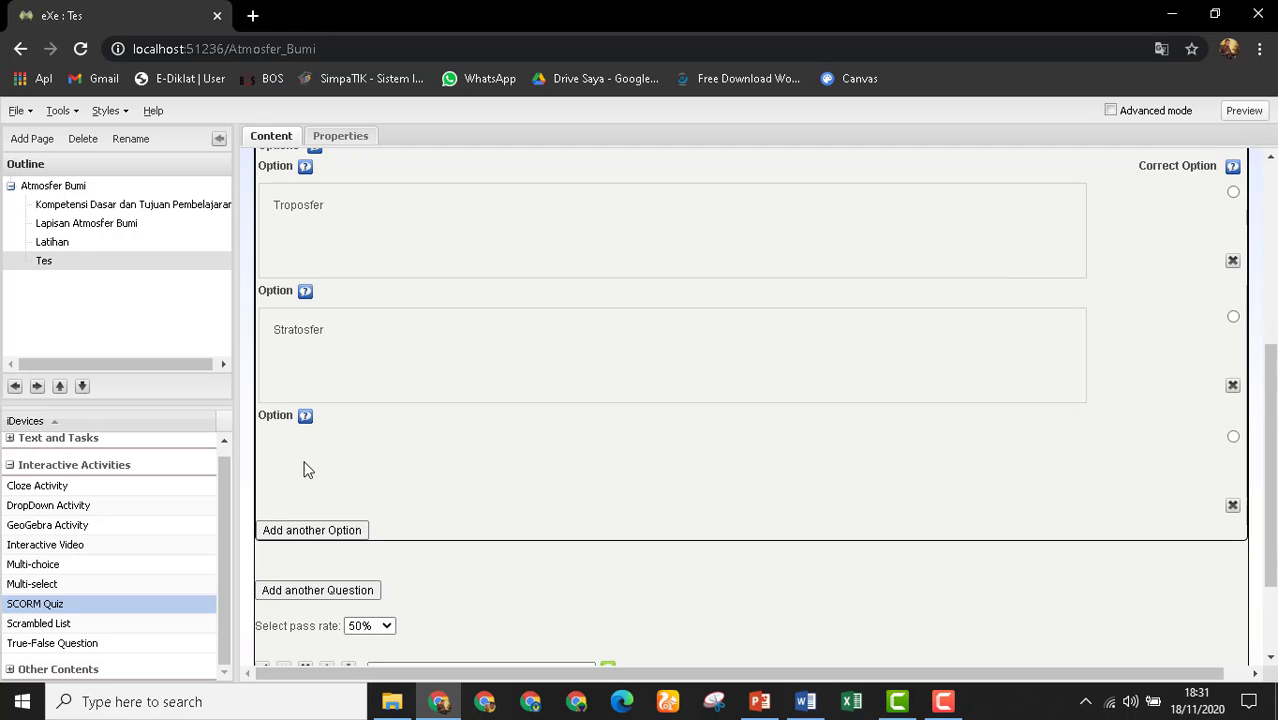
left_click(319, 476)
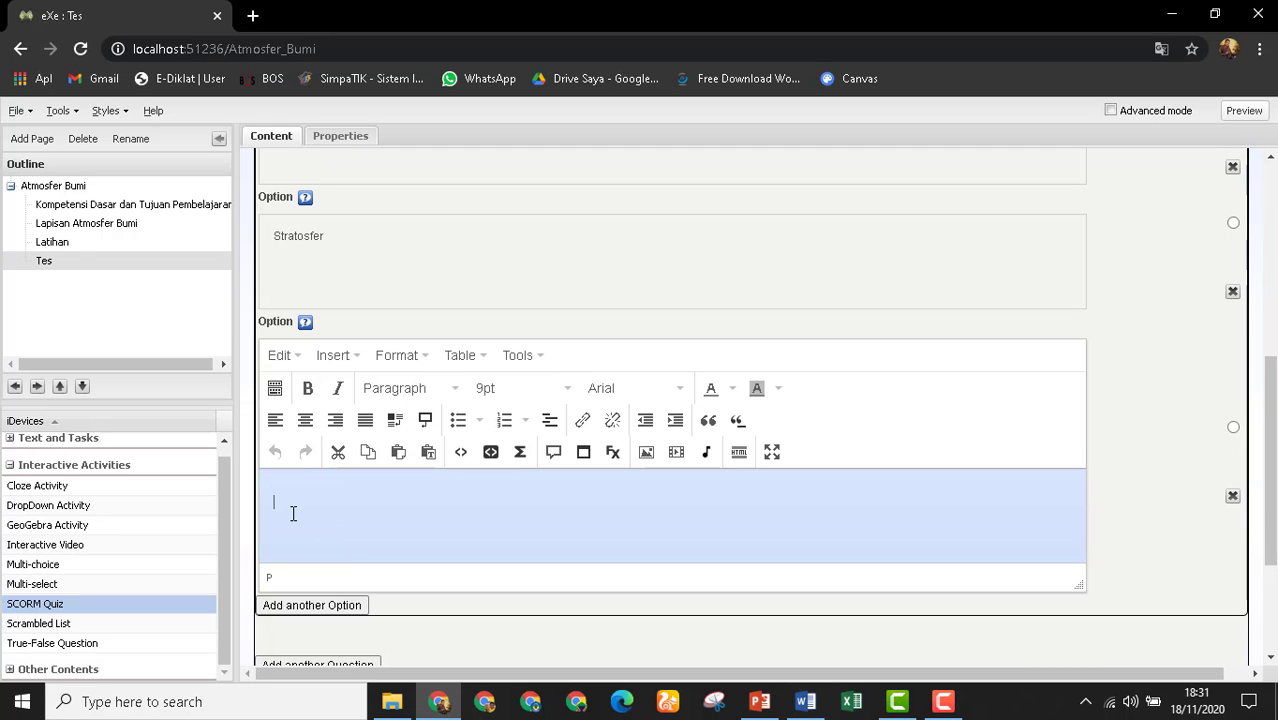
key("ctrl+v")
Copy Termosfer from the Word document and enter it in a newly added fourth option in eXe.
left_click(805, 701)
scroll(456, 533, "down", 2)
double_click(410, 530)
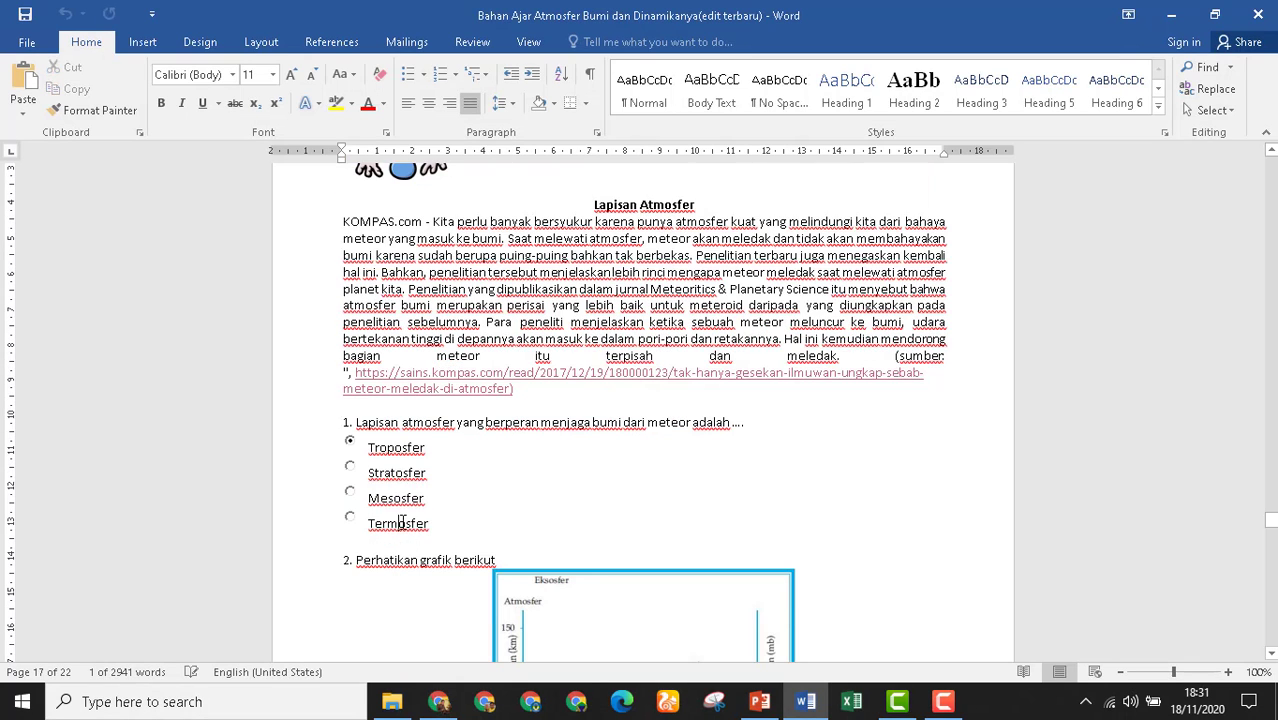
left_click(437, 697)
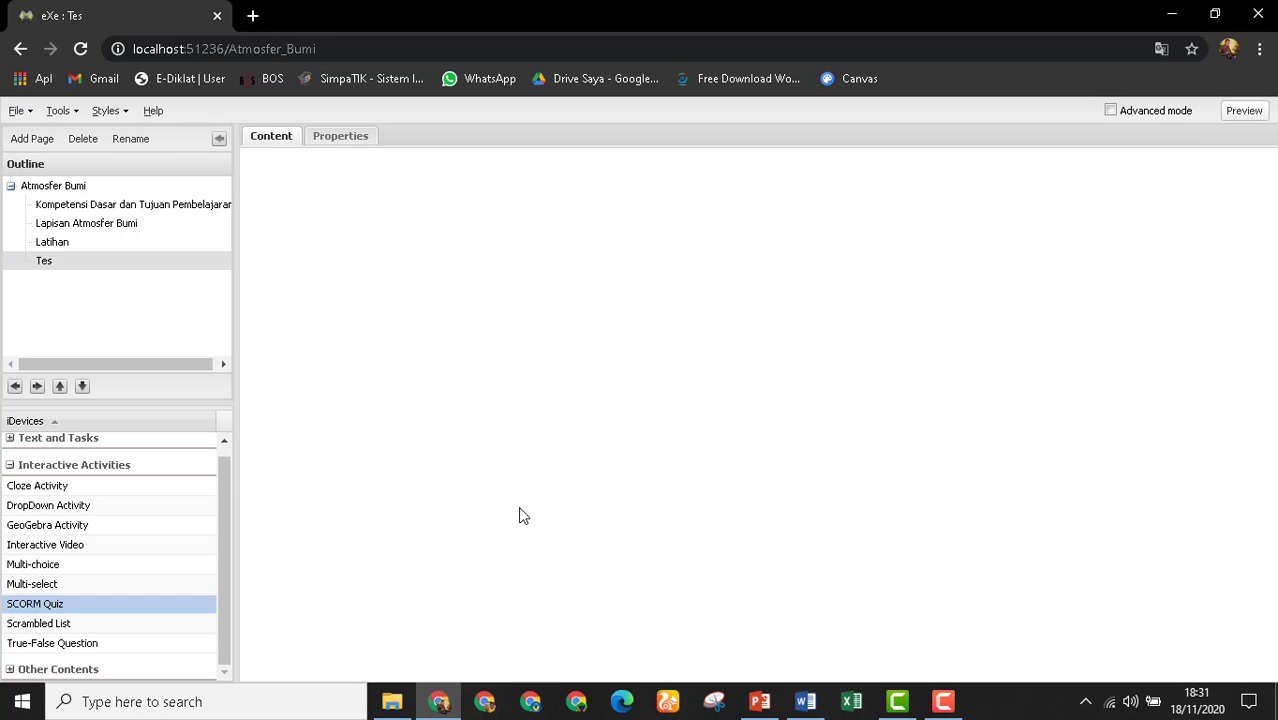
scroll(363, 562, "down", 4)
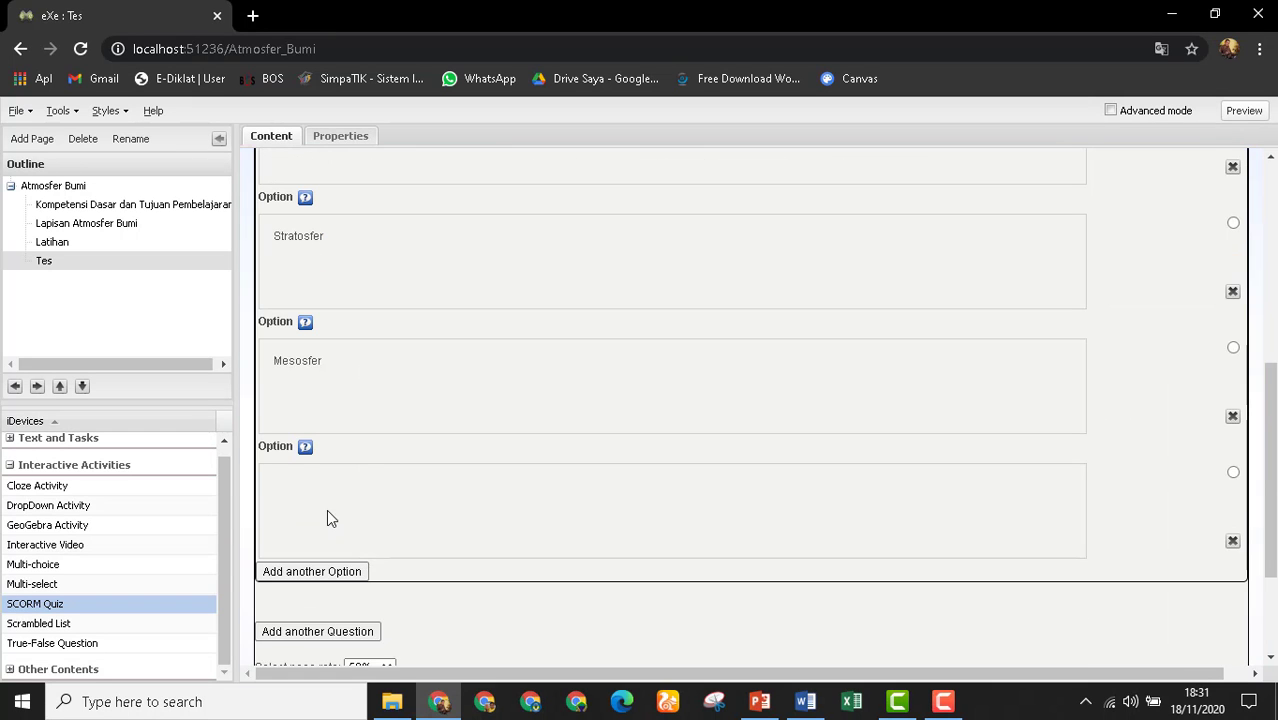
left_click(326, 509)
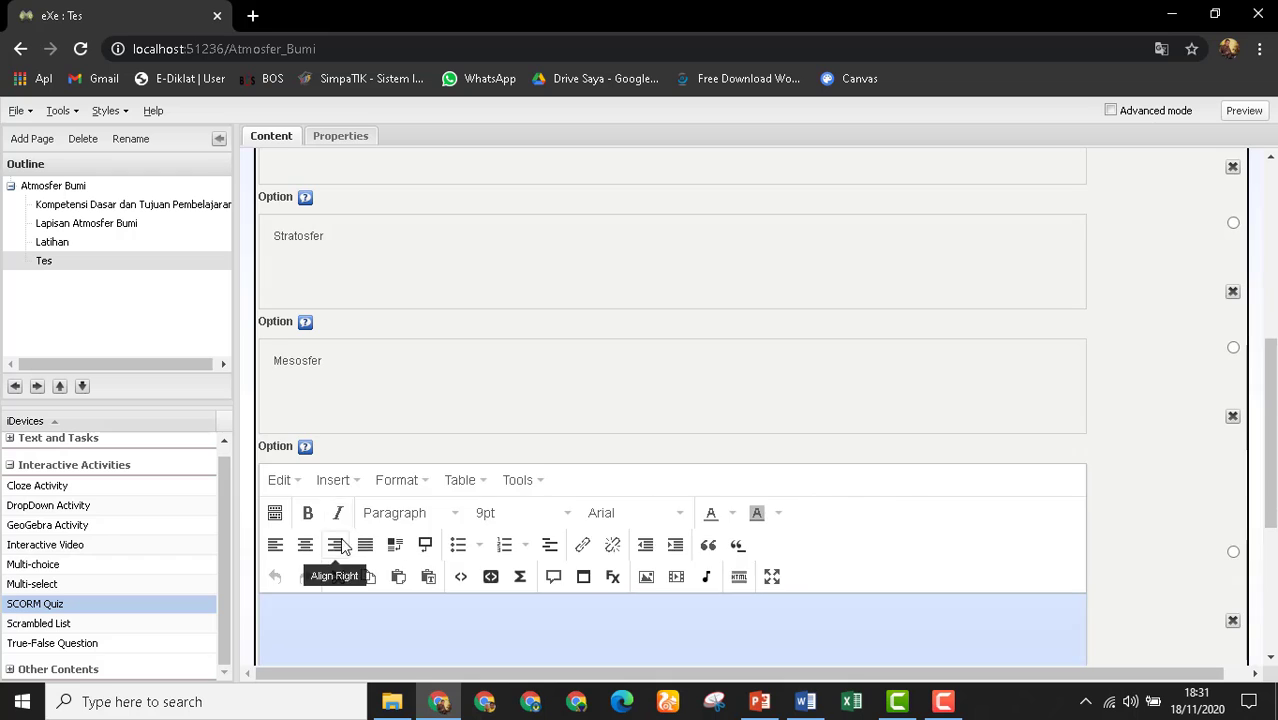
scroll(340, 454, "down", 2)
type("Termosfer")
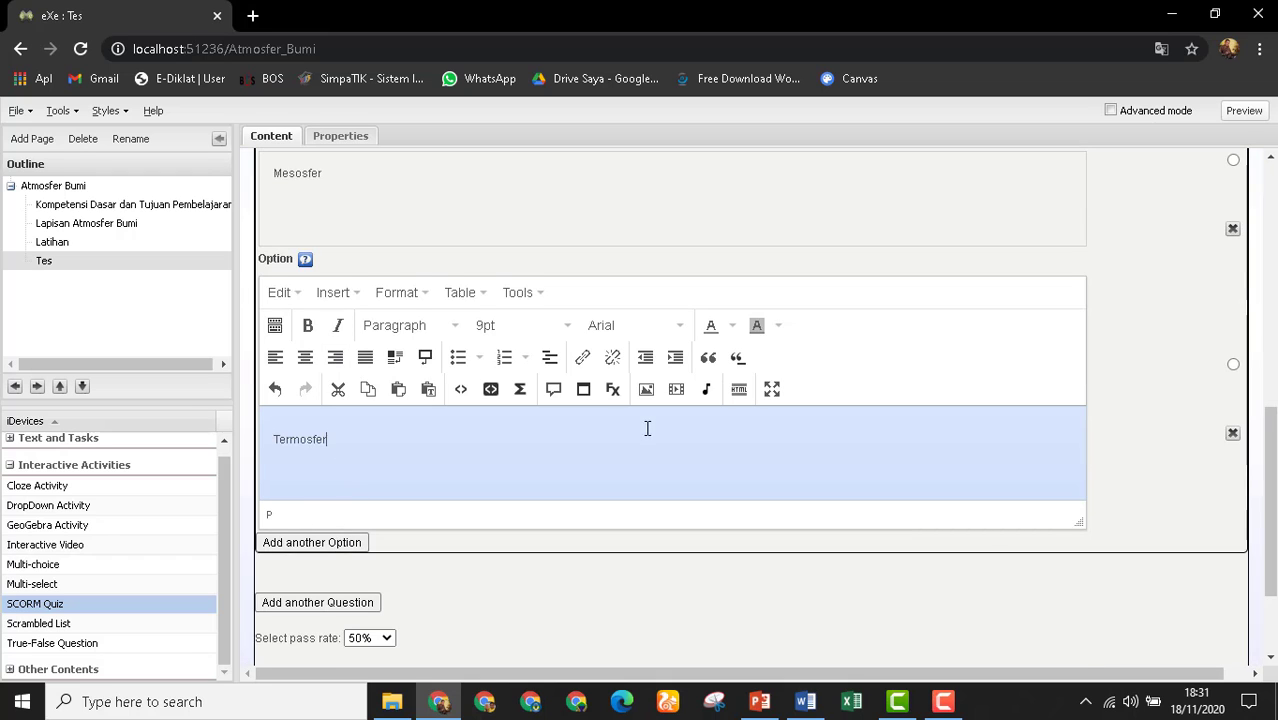
Check question 1 with its answer options and mark Mesosfer as the correct option.
scroll(644, 426, "up", 6)
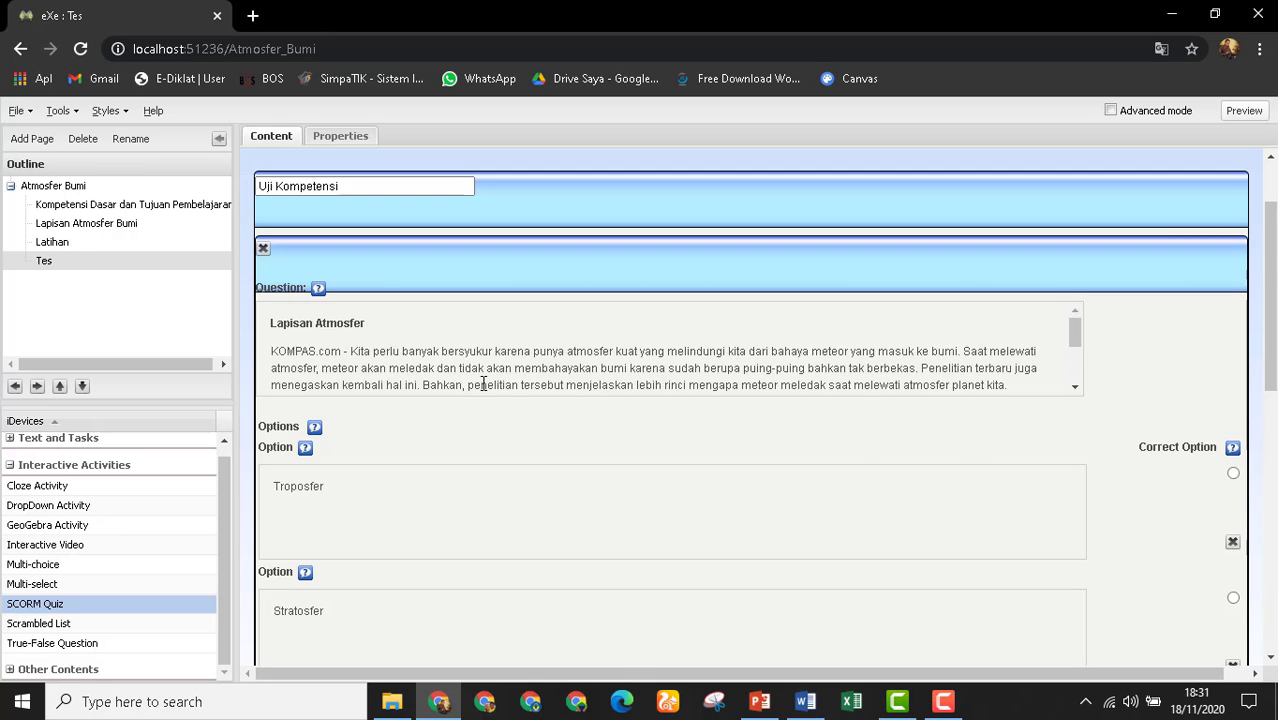
scroll(505, 335, "down", 5)
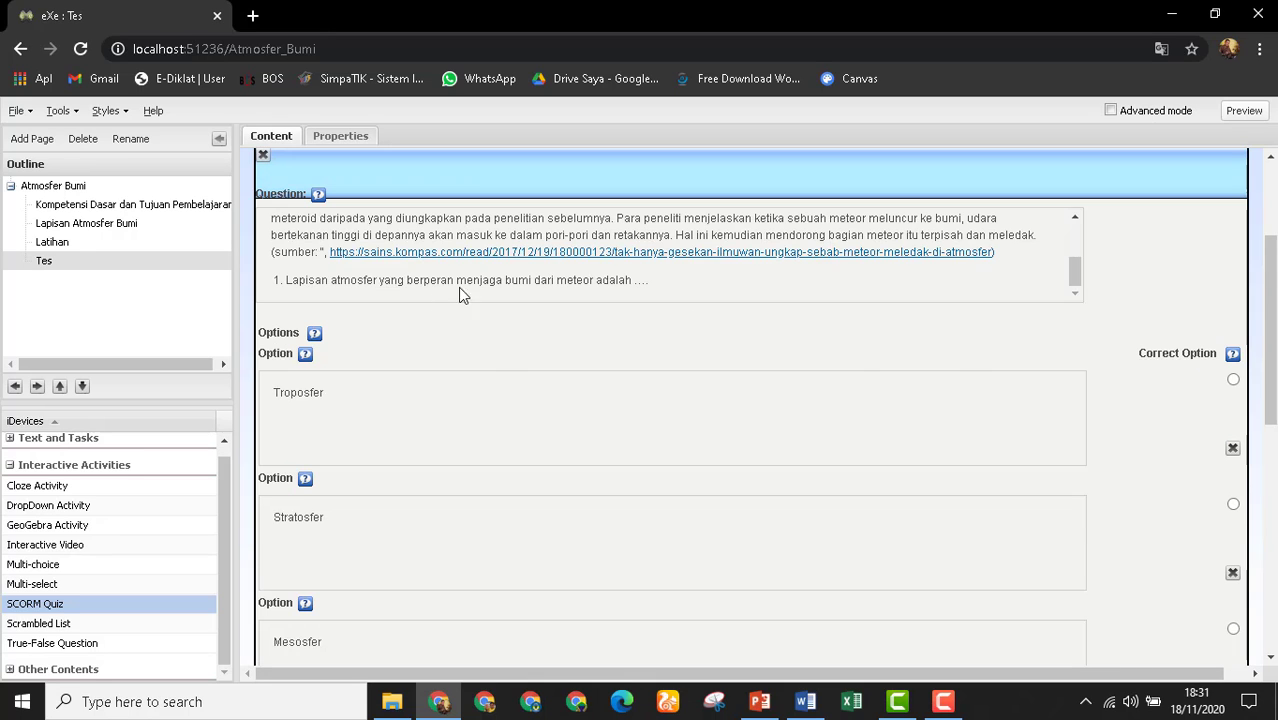
scroll(506, 482, "down", 2)
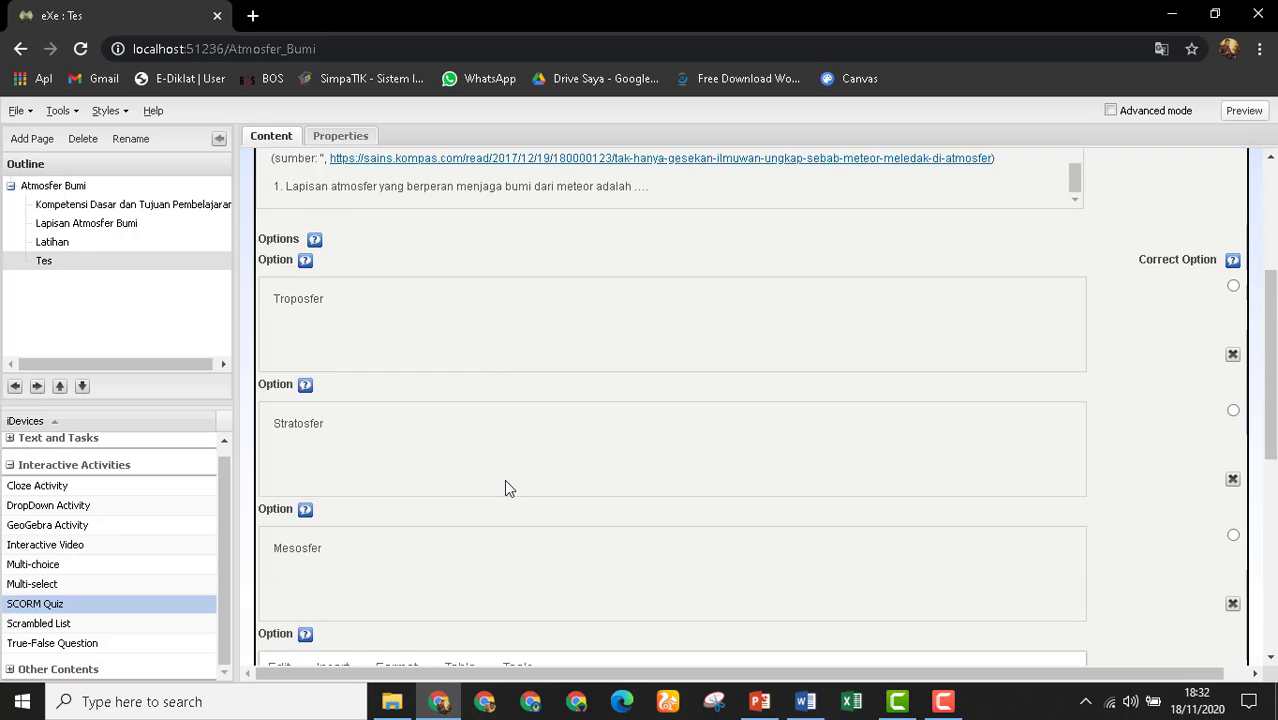
left_click(1233, 441)
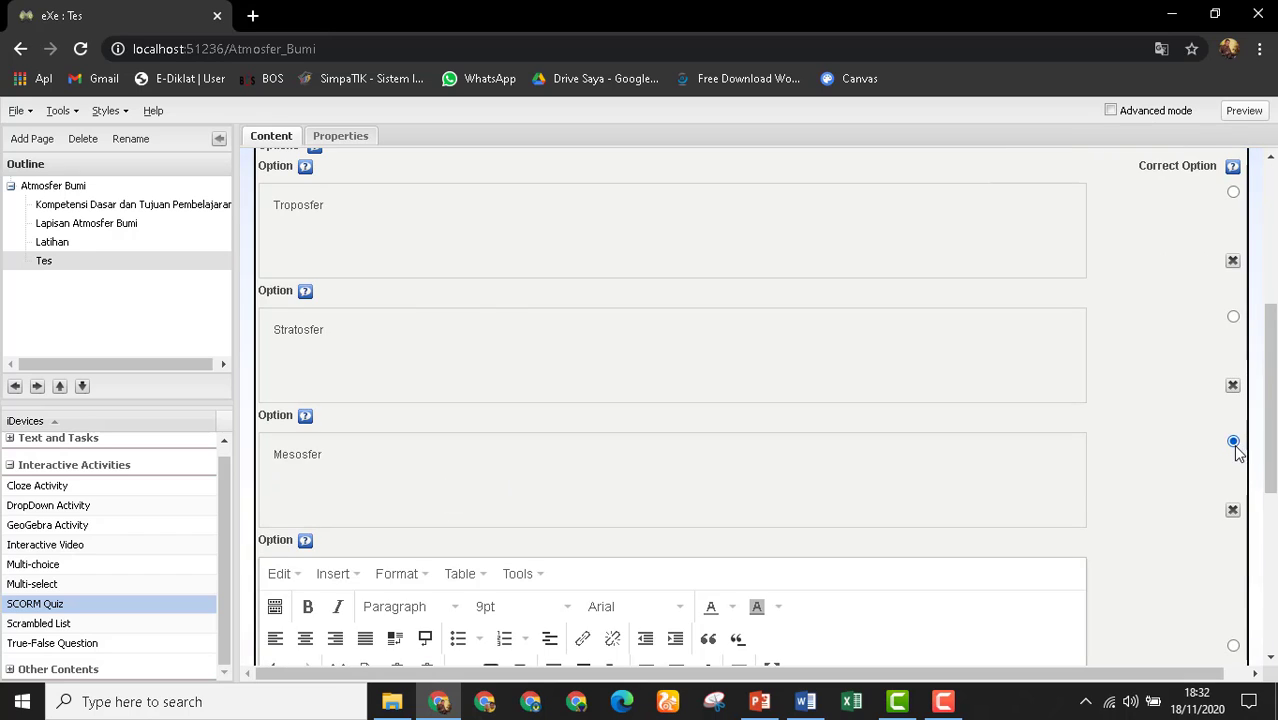
Add another blank question to the SCORM quiz below the Termosfer option.
scroll(1057, 470, "down", 3)
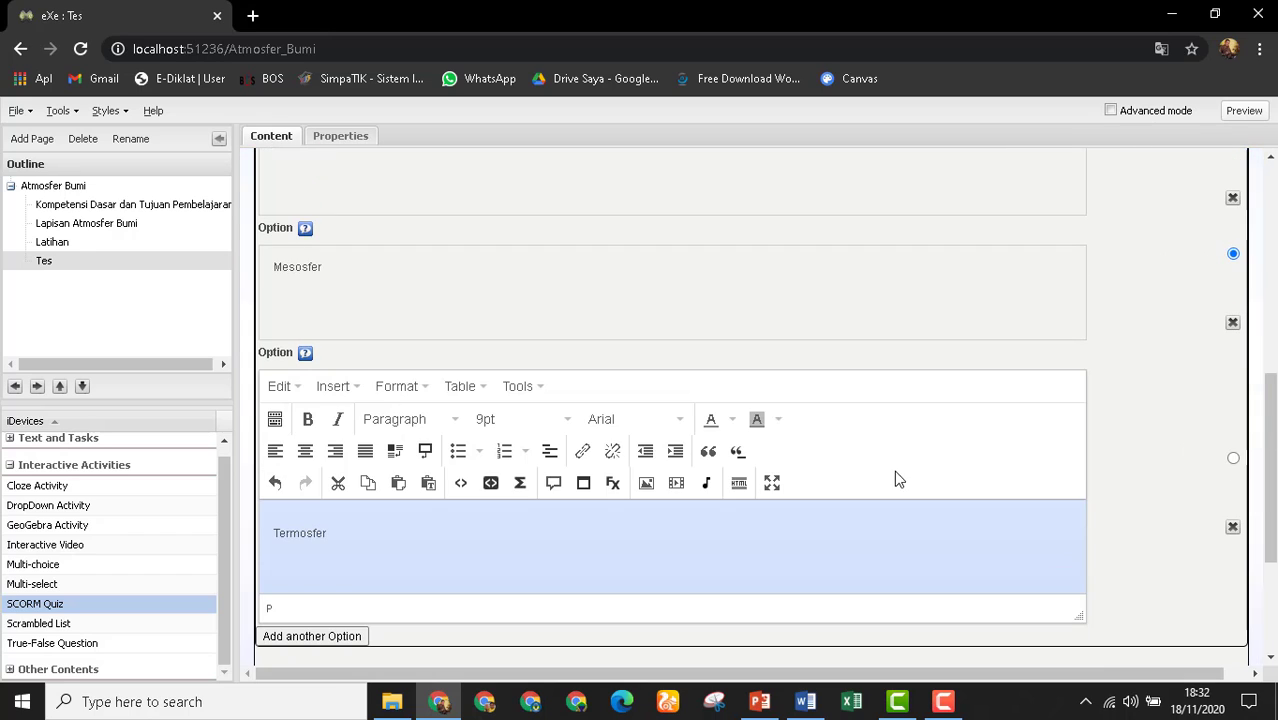
scroll(914, 359, "down", 1)
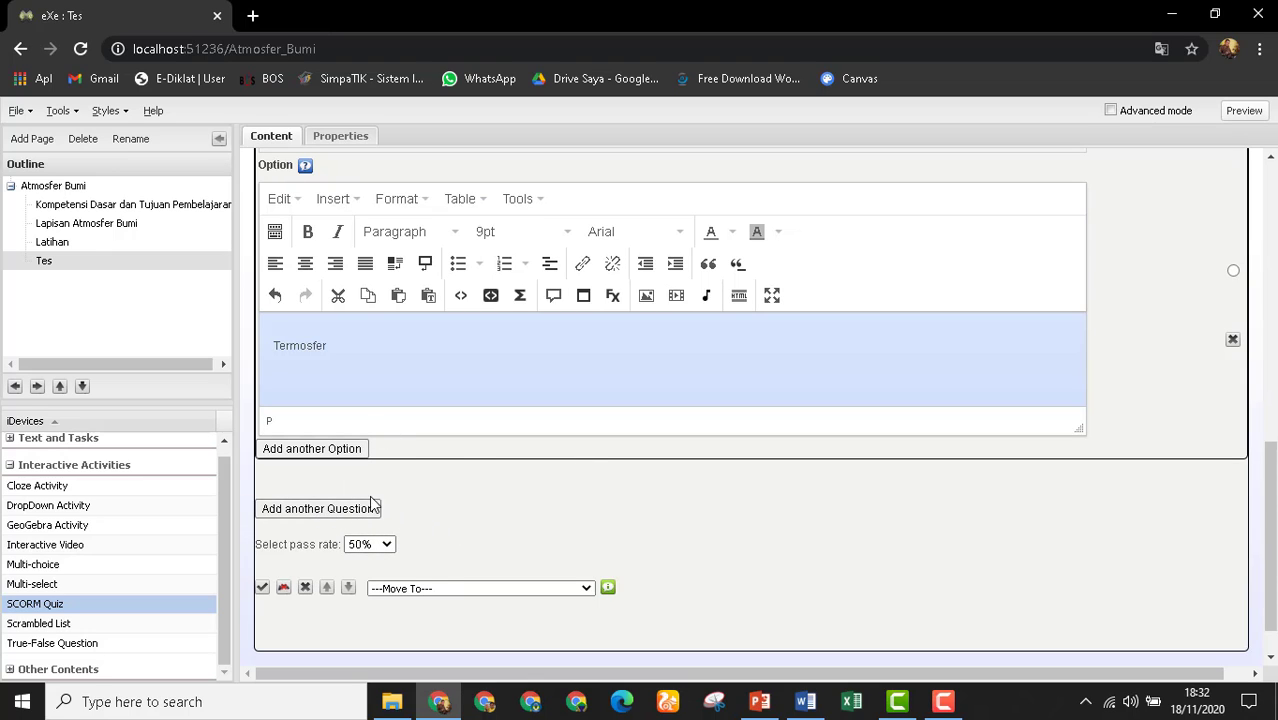
left_click(336, 509)
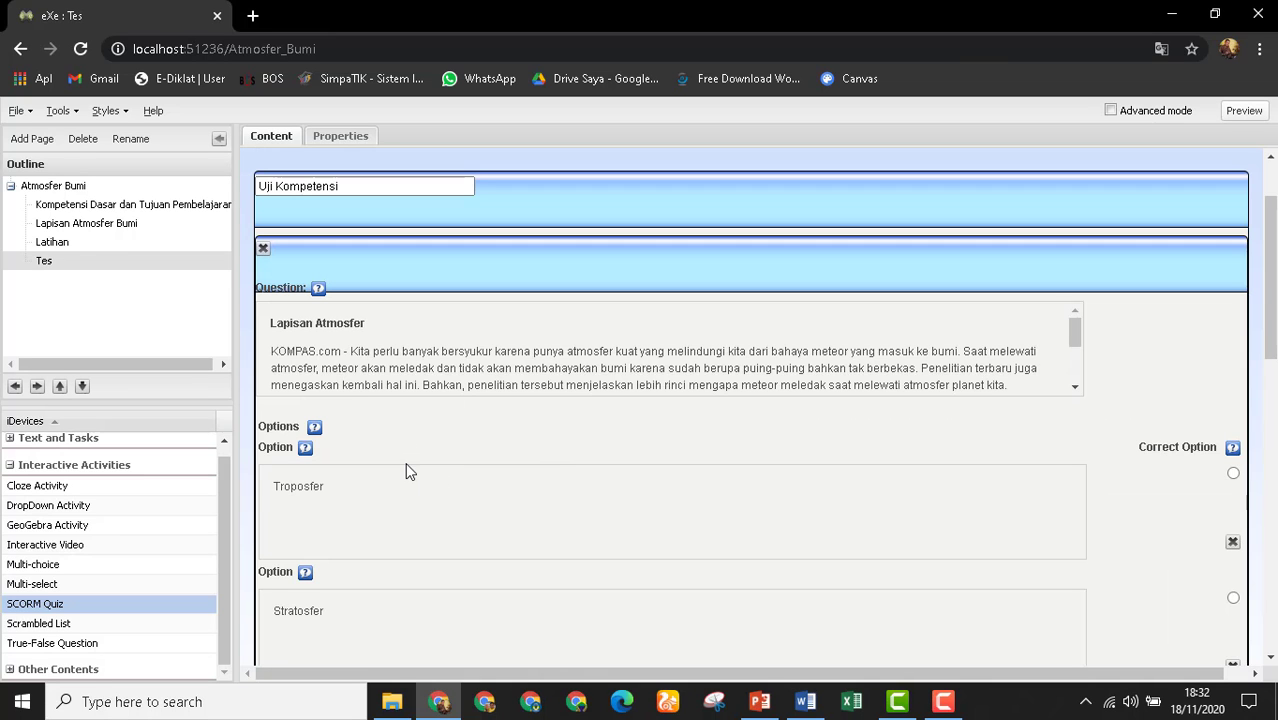
scroll(414, 366, "down", 6)
scroll(417, 424, "down", 1)
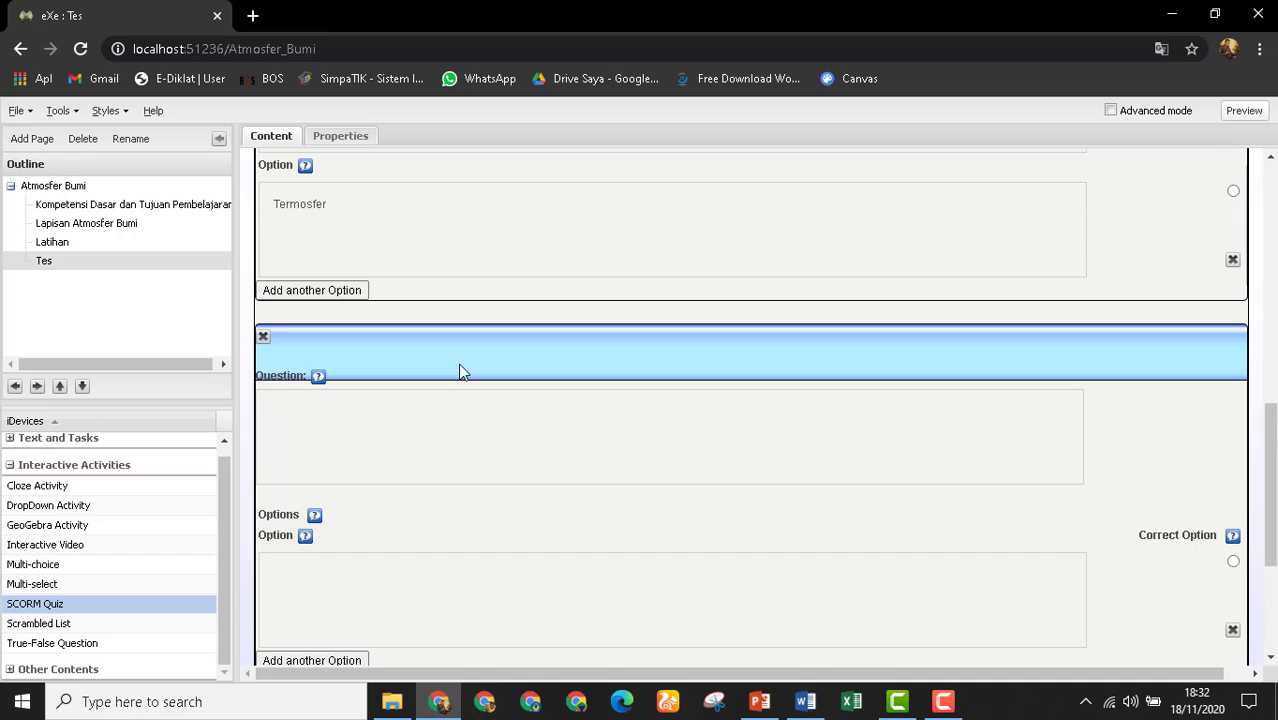
scroll(459, 368, "up", 6)
scroll(515, 340, "down", 7)
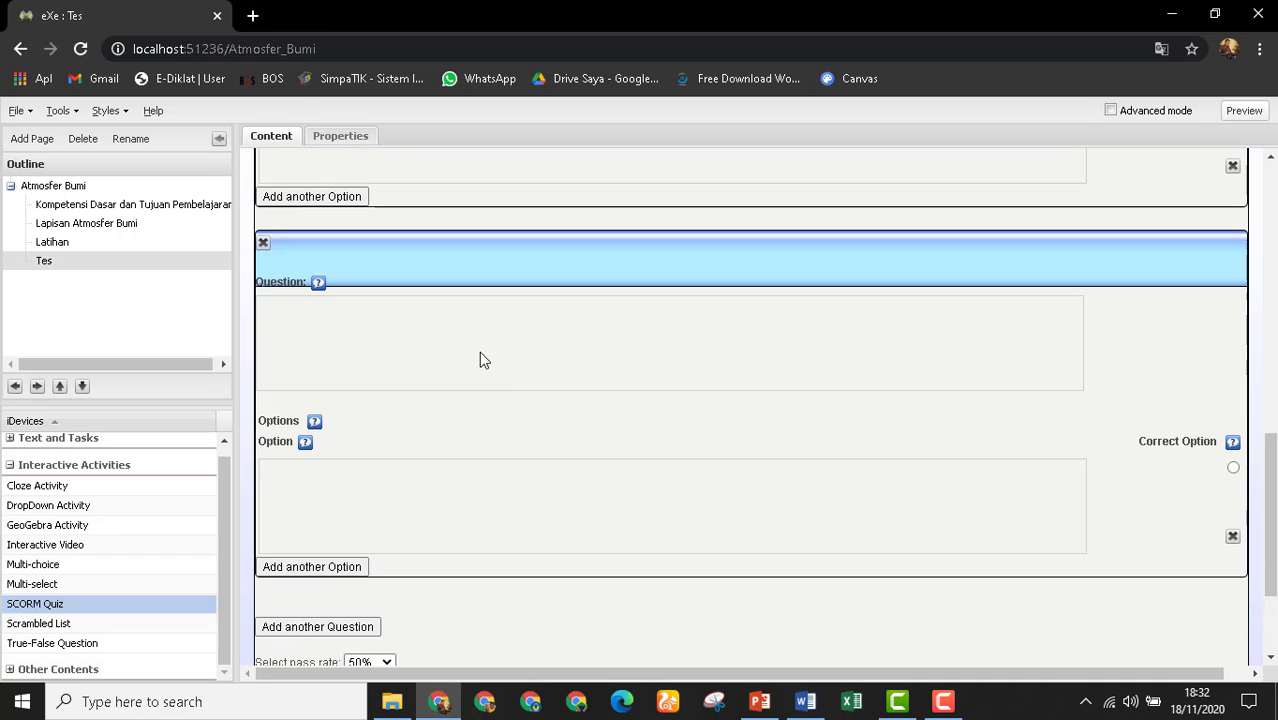
Apply the CEDEC style to the learning package and review how the quiz's question and options look.
left_click(108, 112)
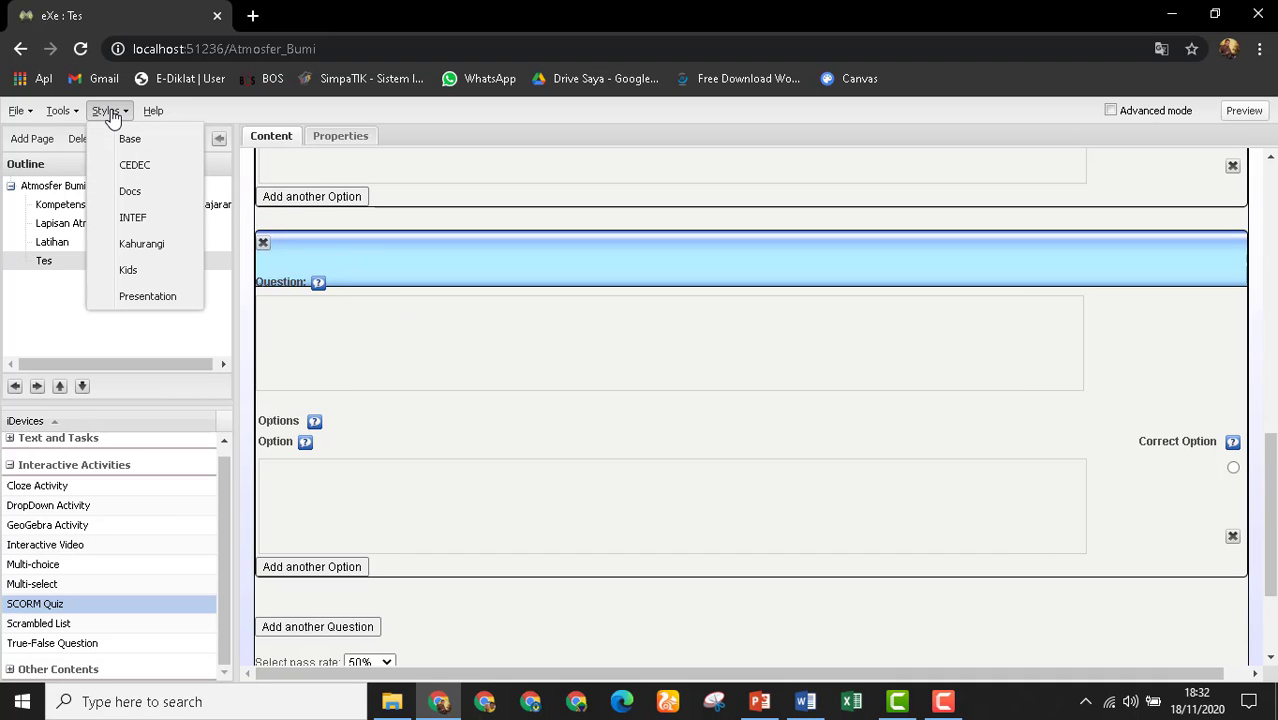
left_click(110, 166)
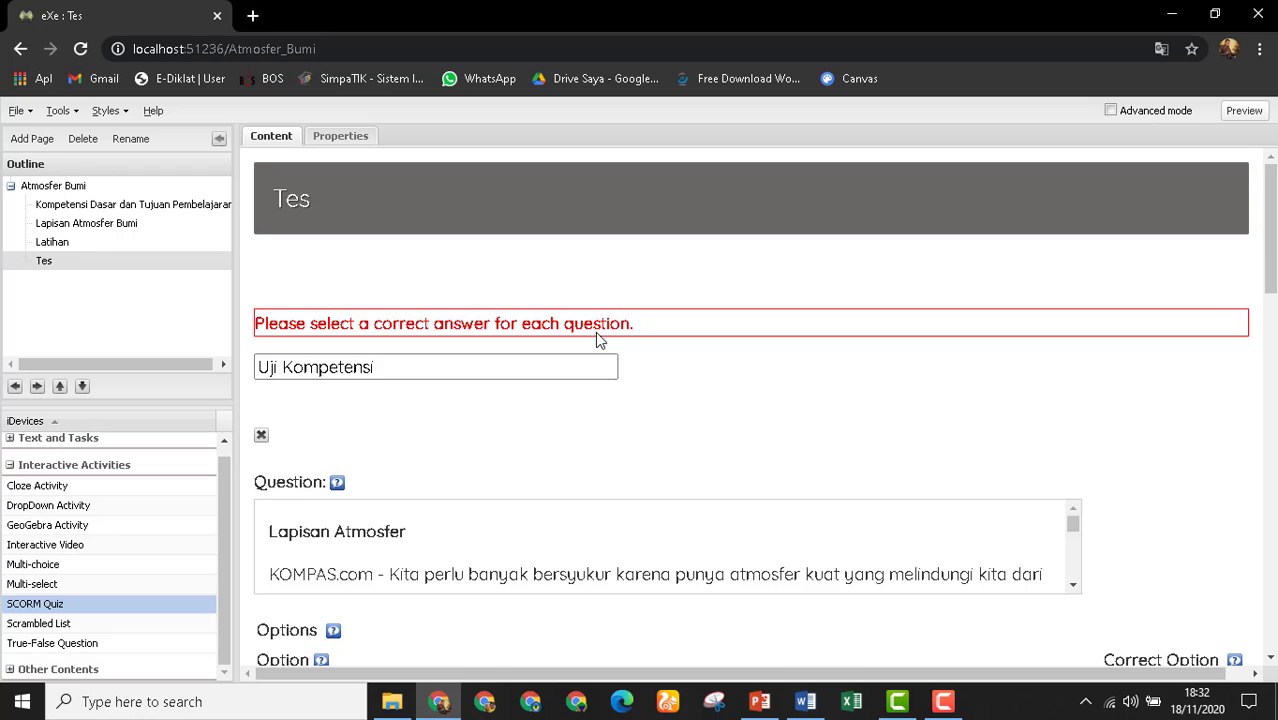
scroll(595, 340, "down", 5)
scroll(597, 341, "down", 5)
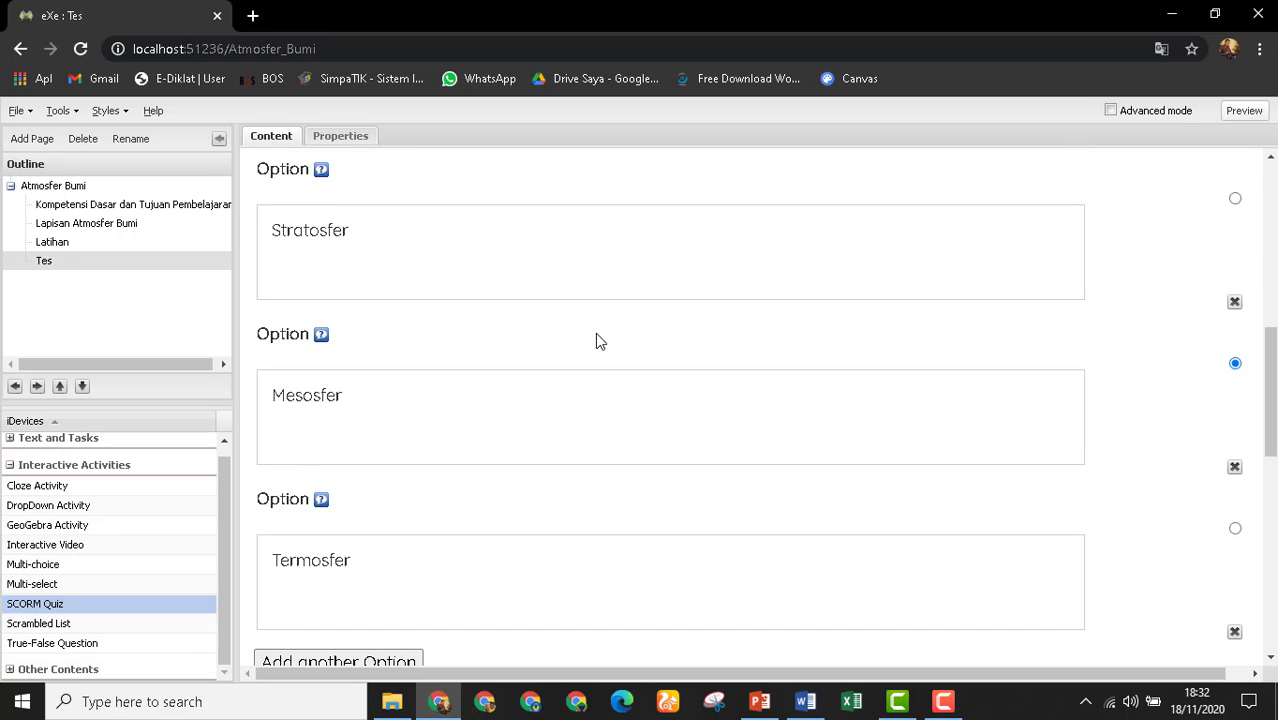
scroll(597, 341, "up", 2)
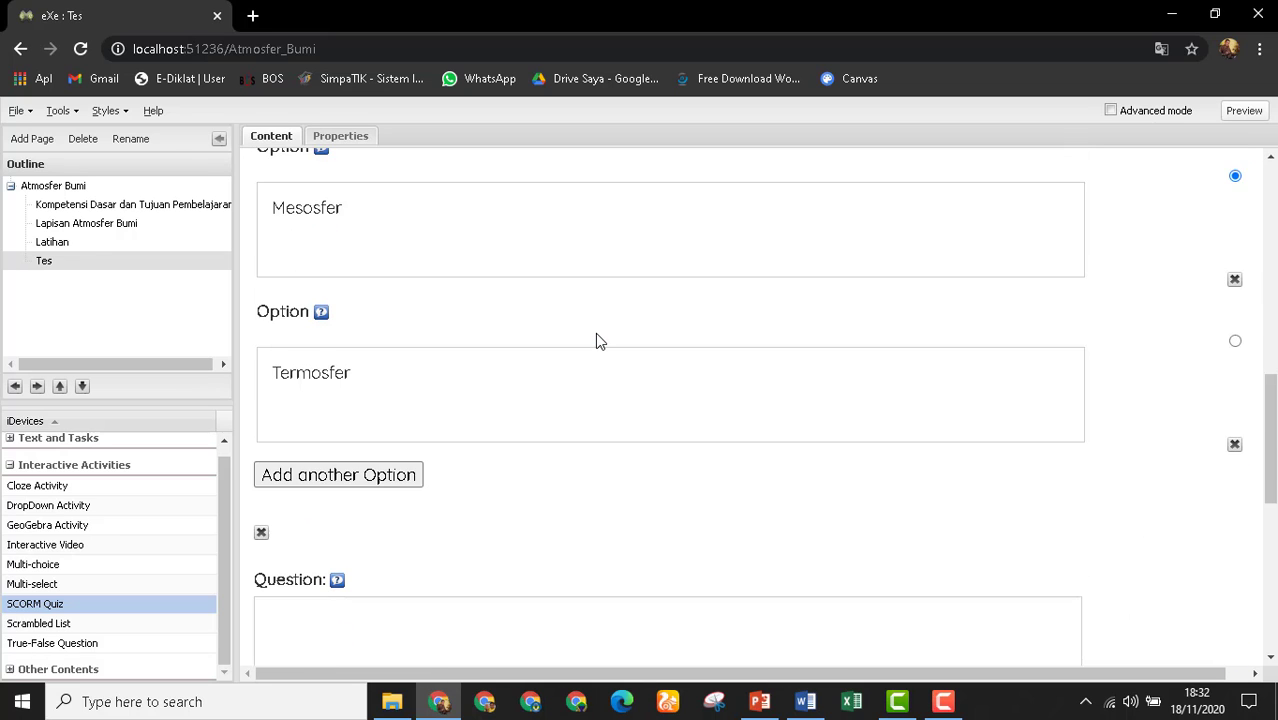
Copy question 2 from the Word document, from Perhatikan grafik berikut through the sentence starting Dari grafik di atas.
scroll(596, 340, "down", 2)
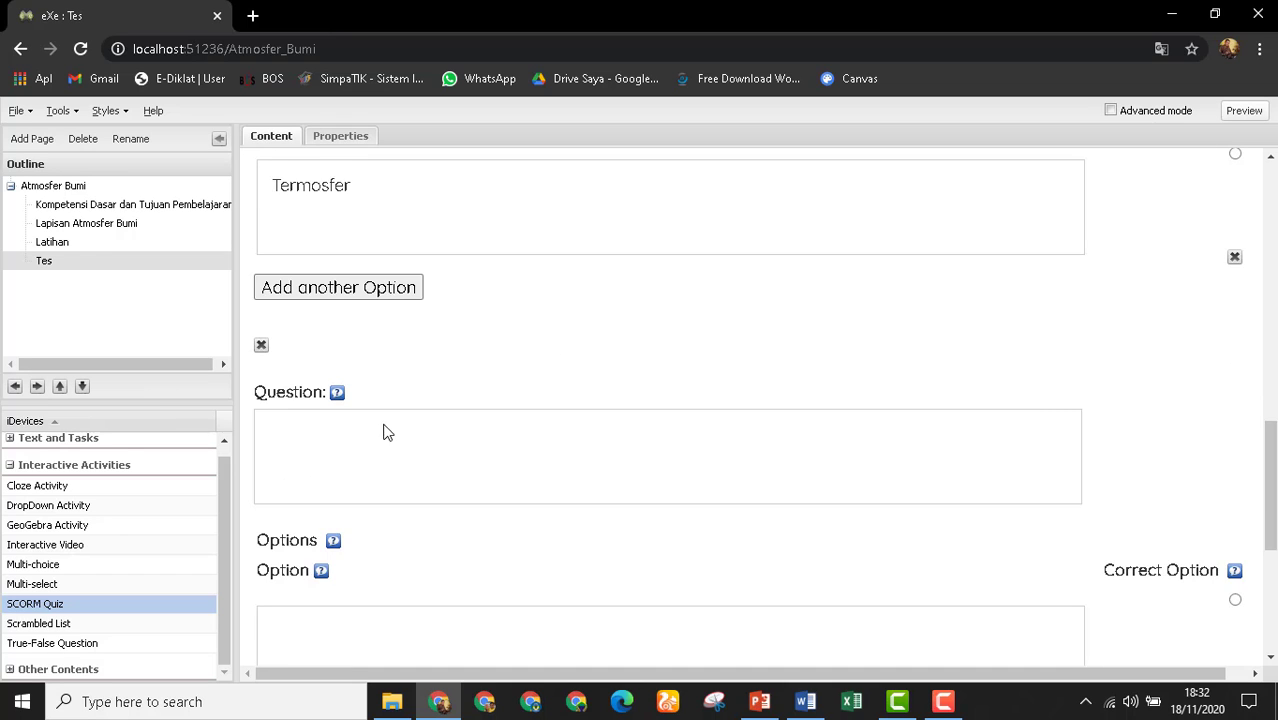
scroll(380, 430, "down", 1)
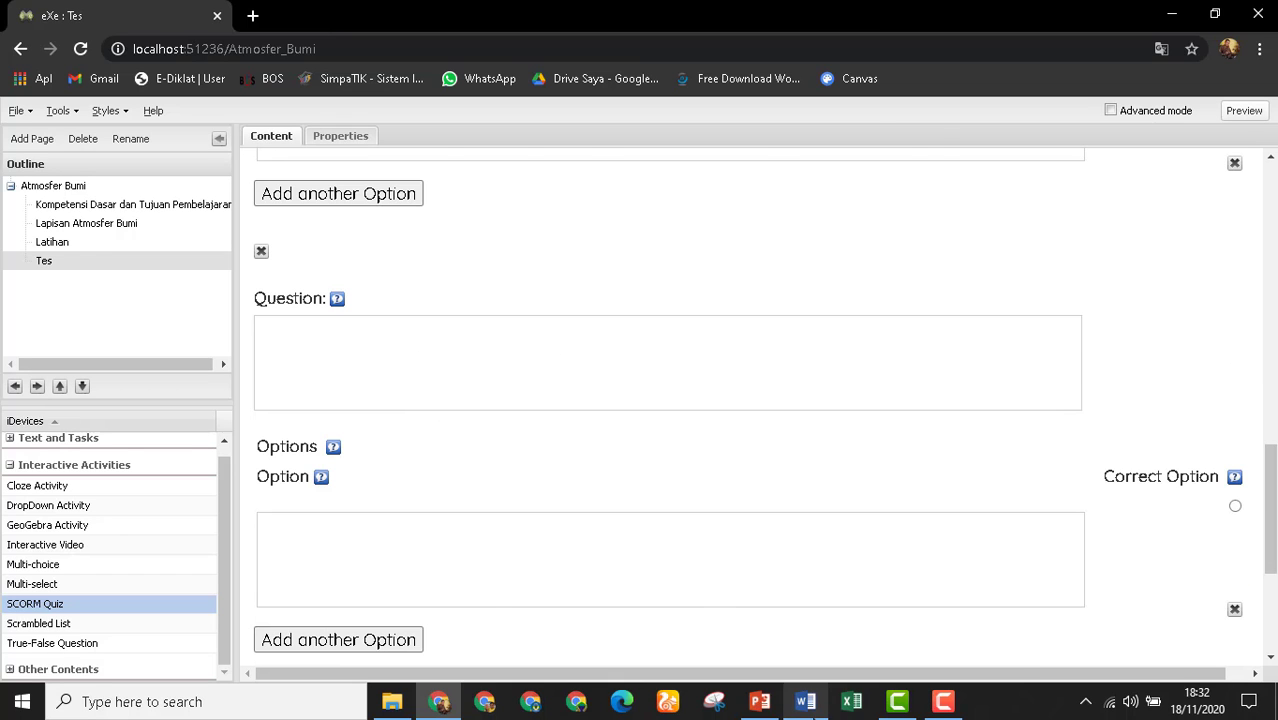
left_click(805, 701)
scroll(442, 530, "down", 3)
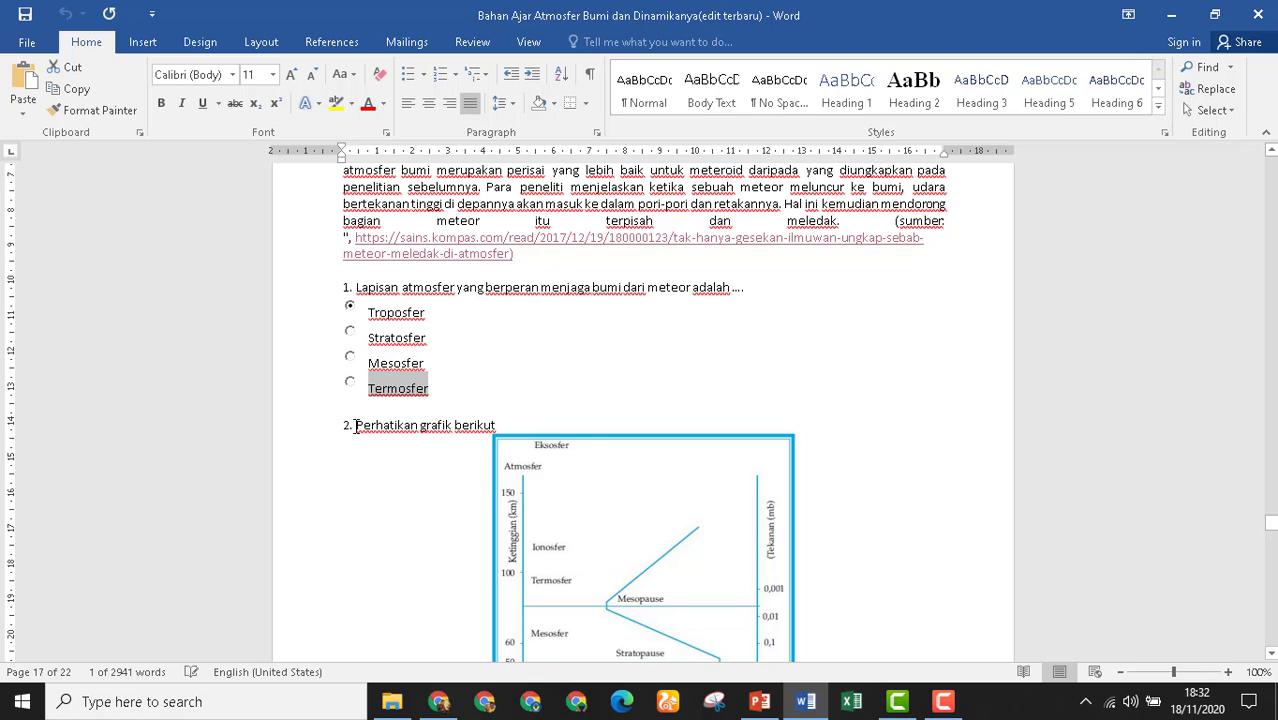
scroll(592, 450, "down", 8)
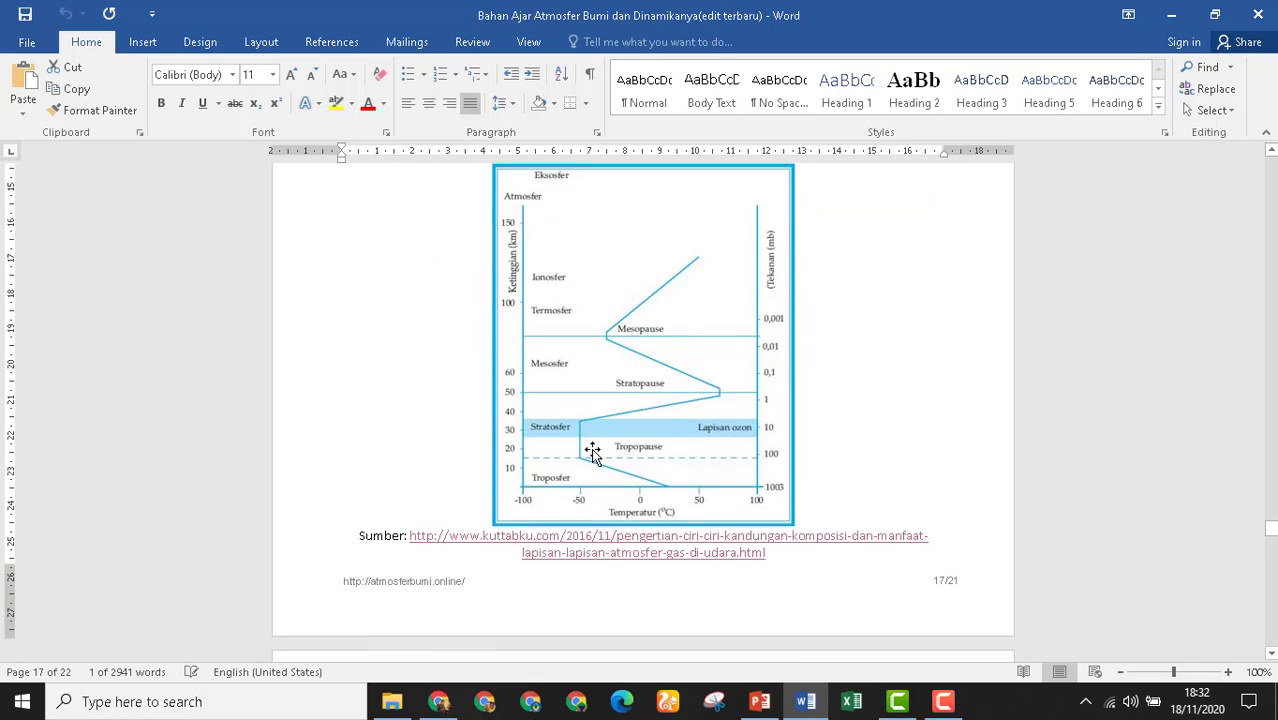
scroll(592, 452, "down", 4)
left_click_drag(591, 453, 877, 480)
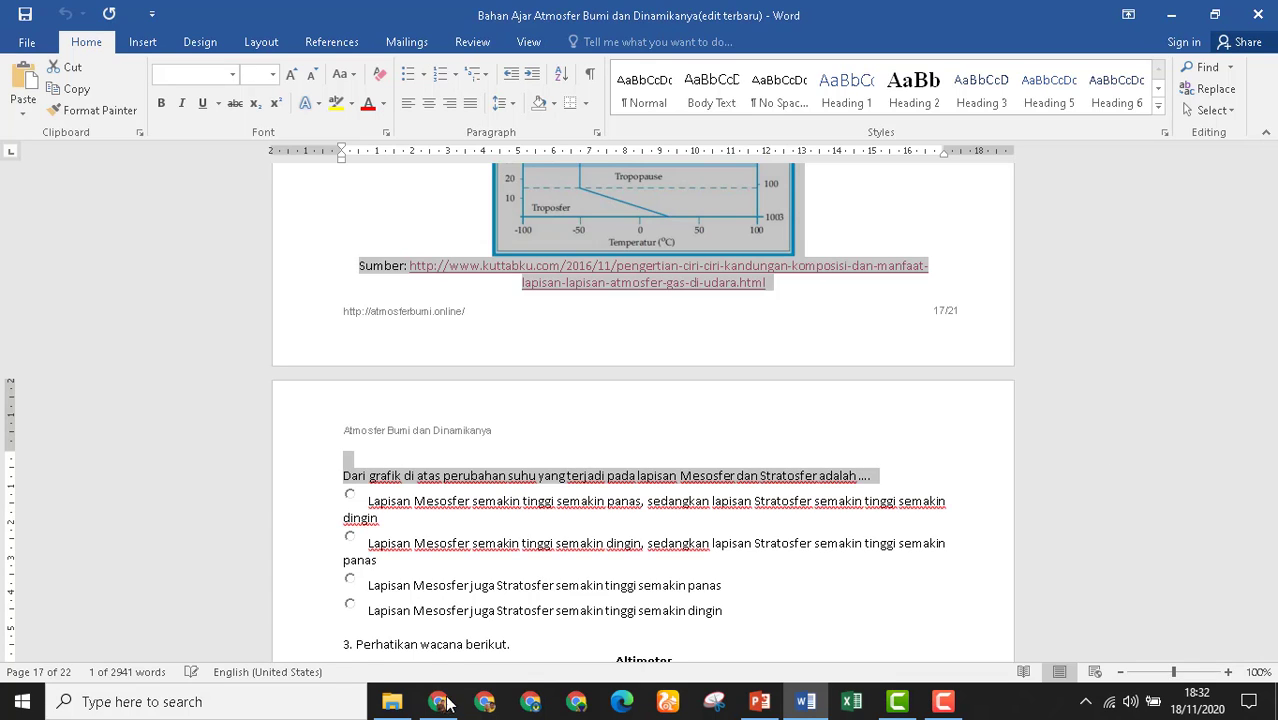
Paste the copied question 2 text into the blank second question of the SCORM quiz in eXe.
key("alt+Tab")
left_click(318, 344)
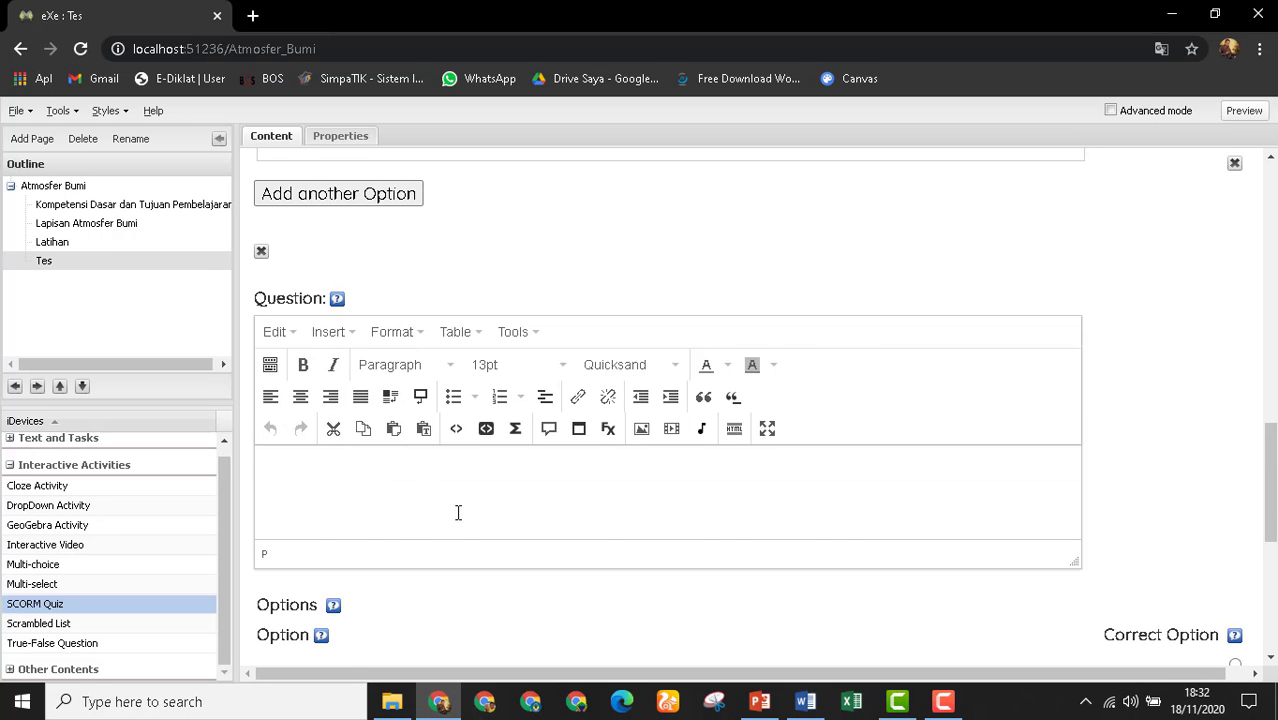
key("ctrl+v")
scroll(523, 512, "up", 3)
scroll(513, 500, "up", 1)
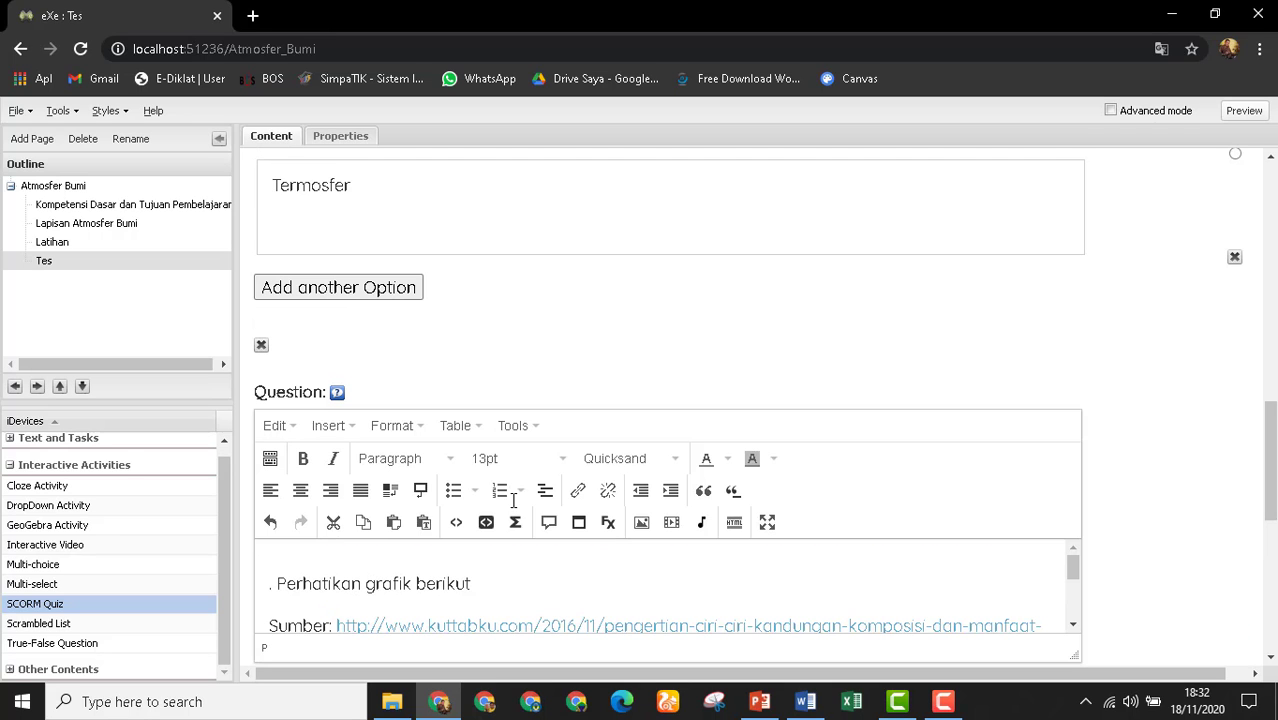
In the full-screen question editor, remove the blank line above Dari grafik di atas and insert an empty line above Sumber.
left_click(767, 522)
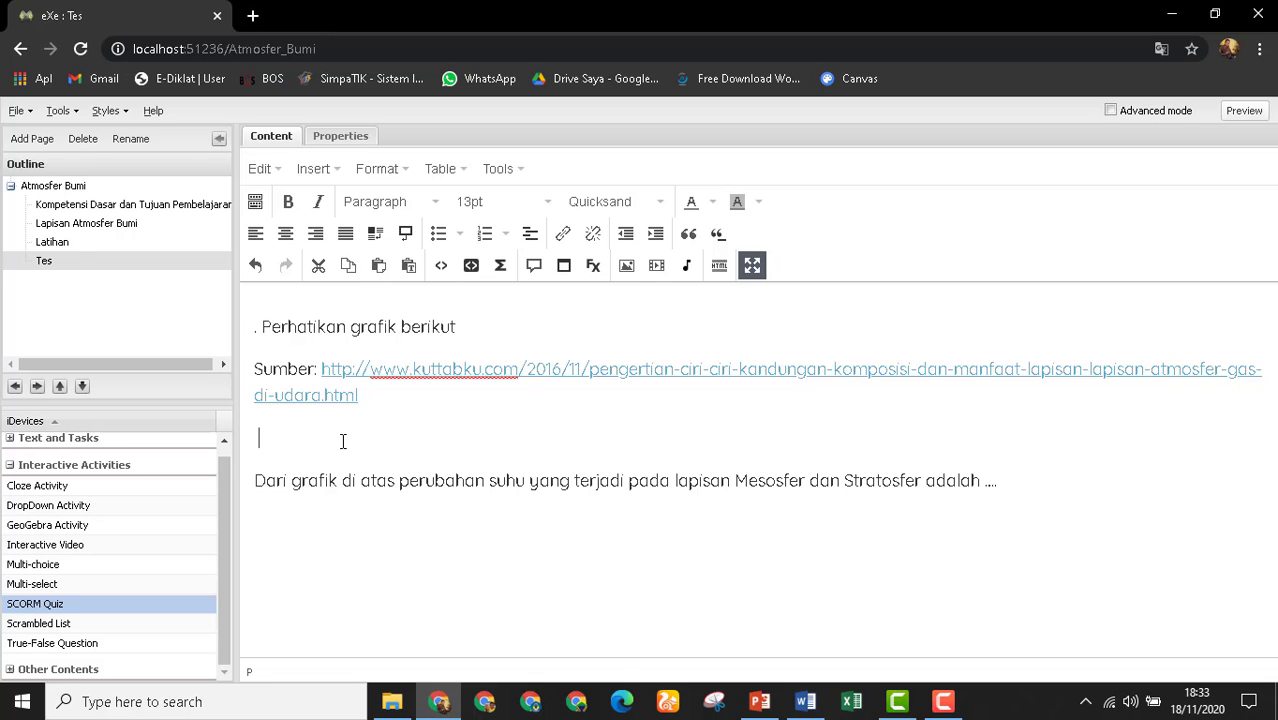
key("Delete")
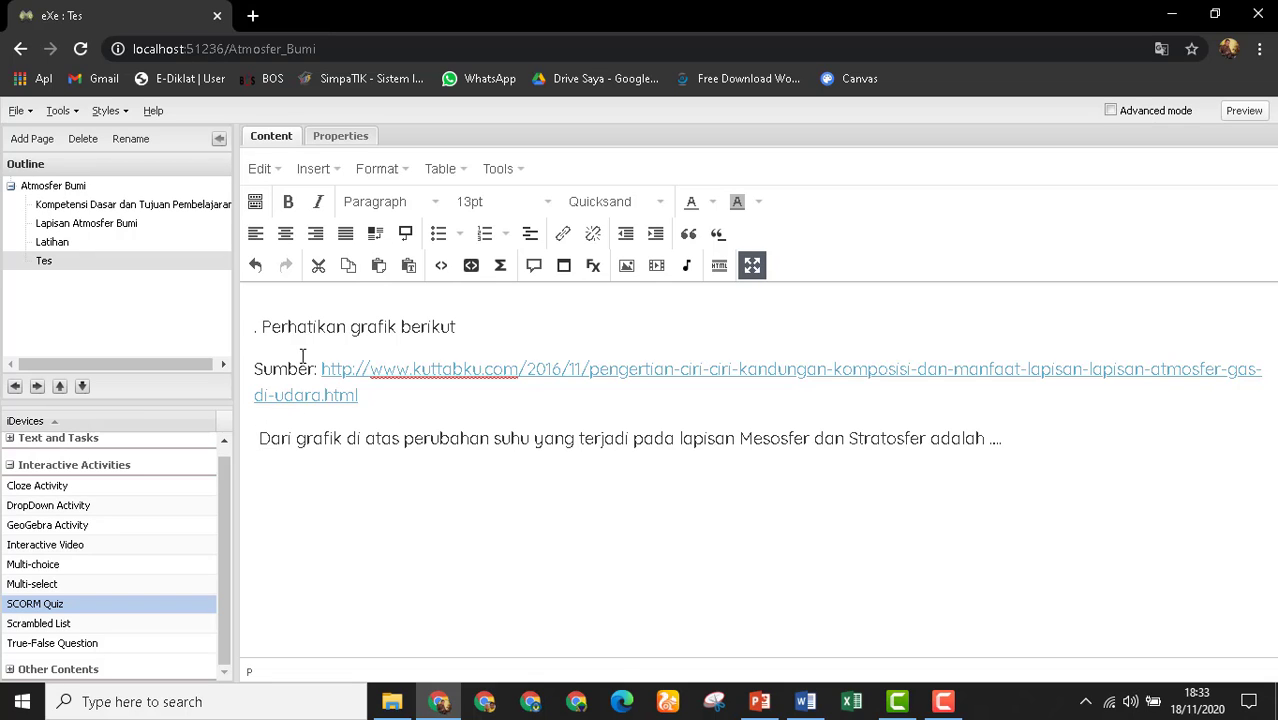
key("Return")
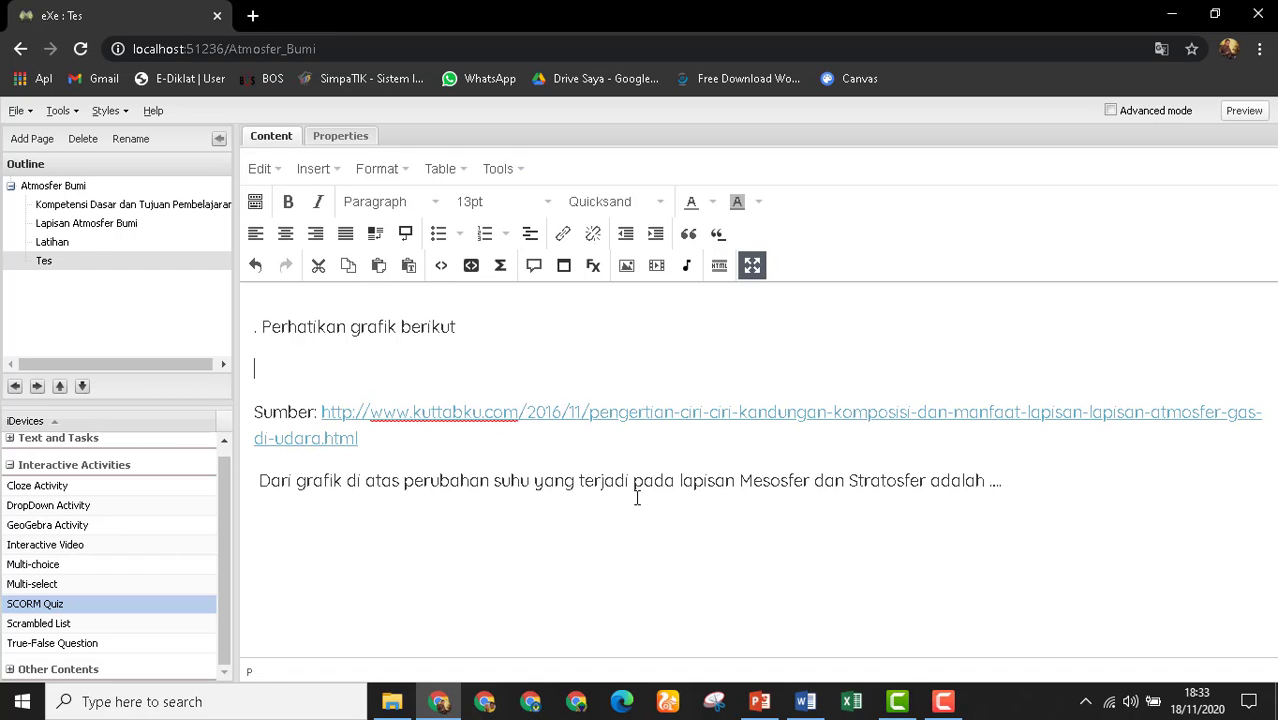
Copy the atmosphere graph picture from Word and paste it above Sumber in the eXe question, without an image description.
left_click(806, 701)
scroll(643, 333, "up", 2)
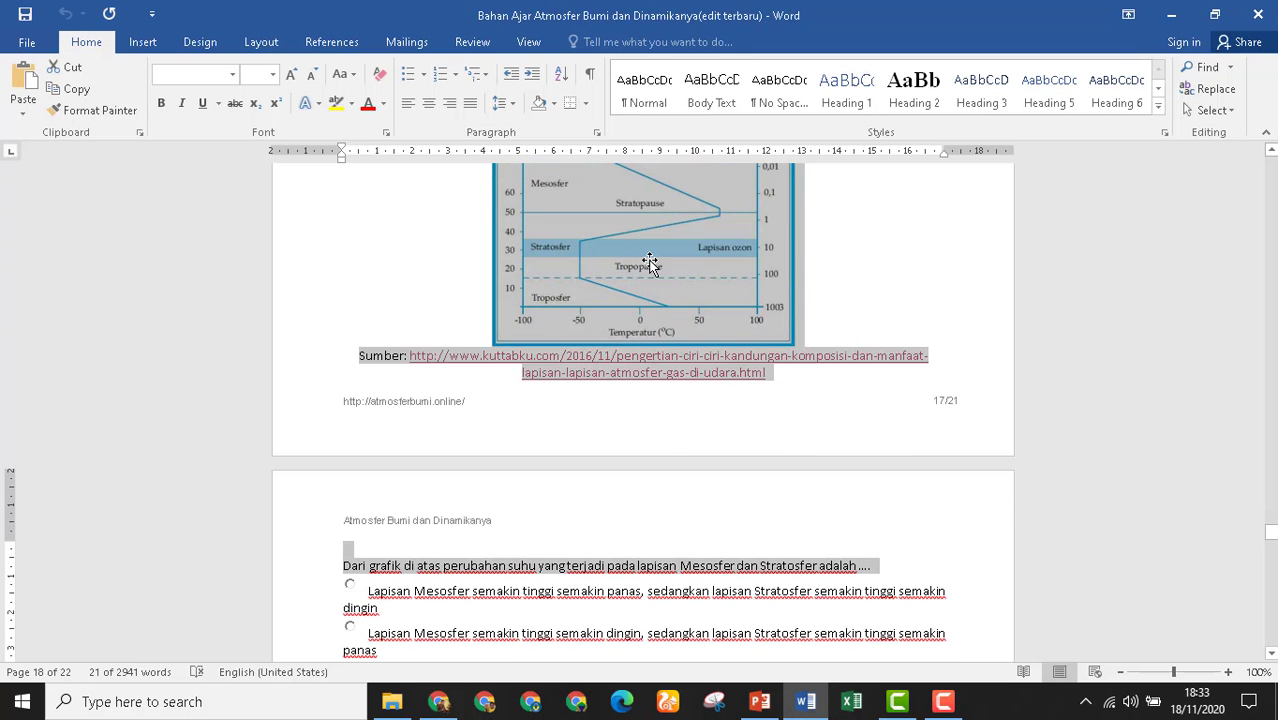
left_click(650, 250)
right_click(649, 247)
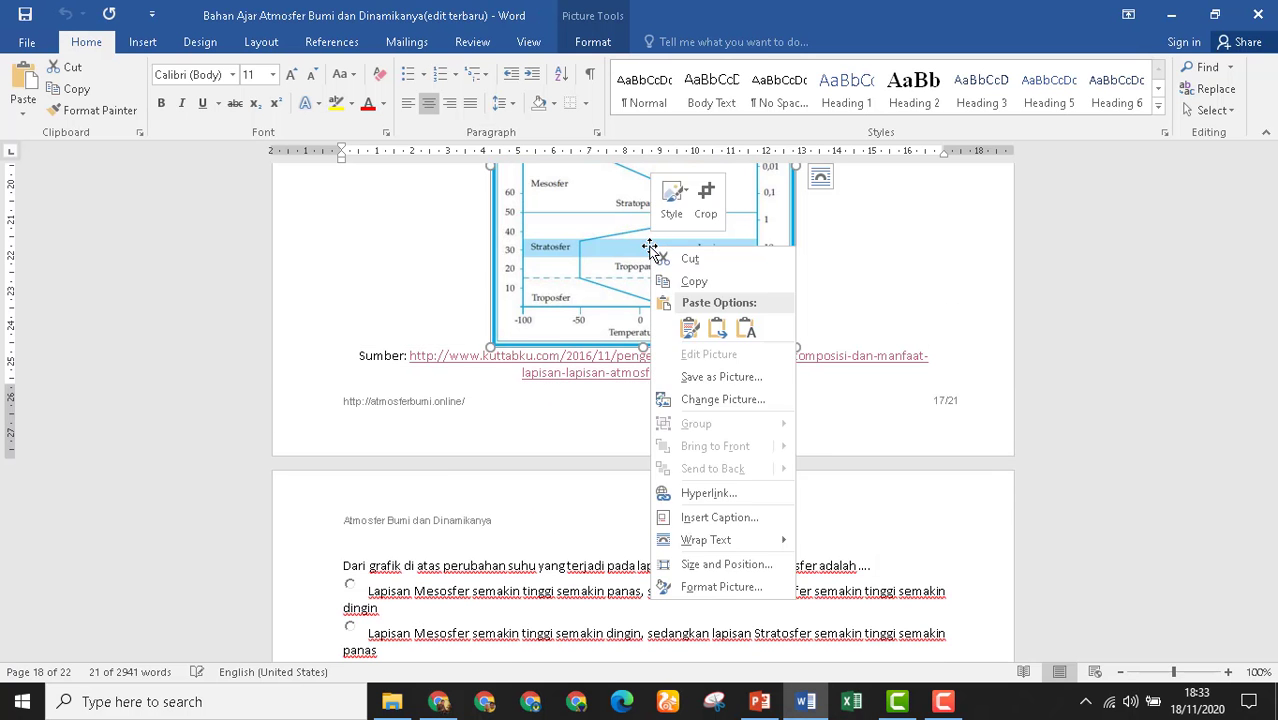
left_click(694, 281)
left_click(439, 701)
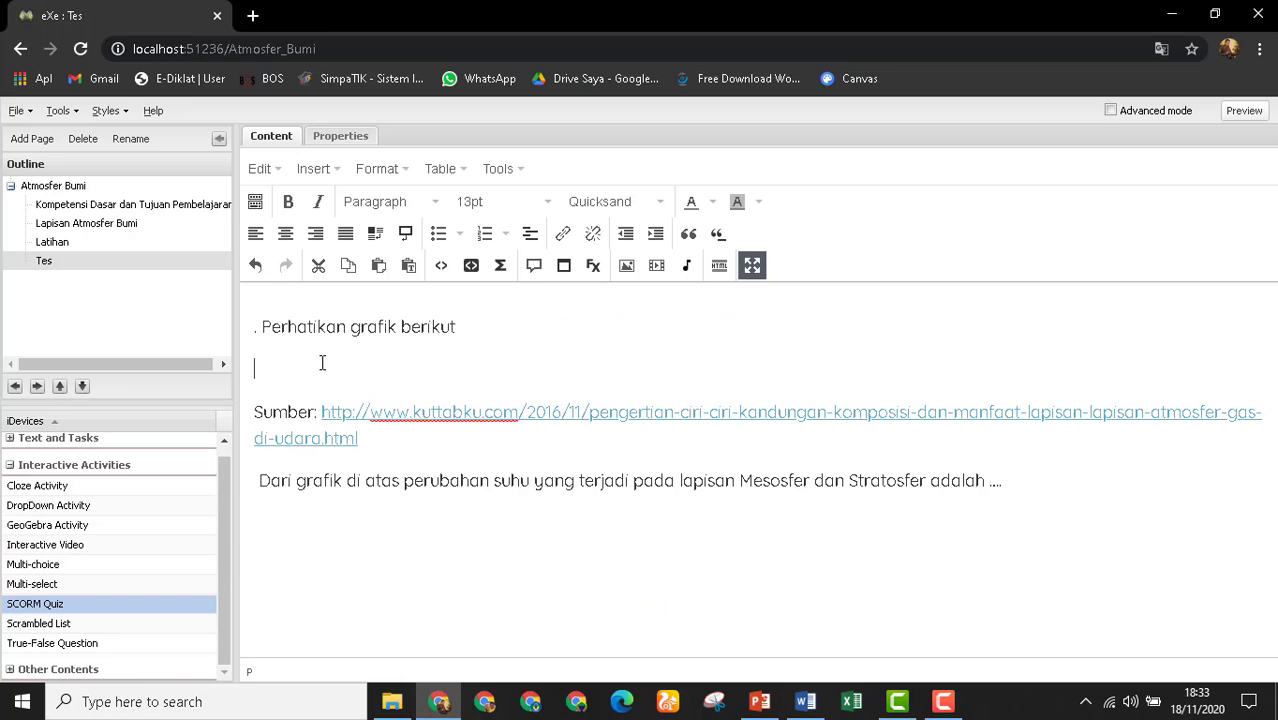
key("ctrl+v")
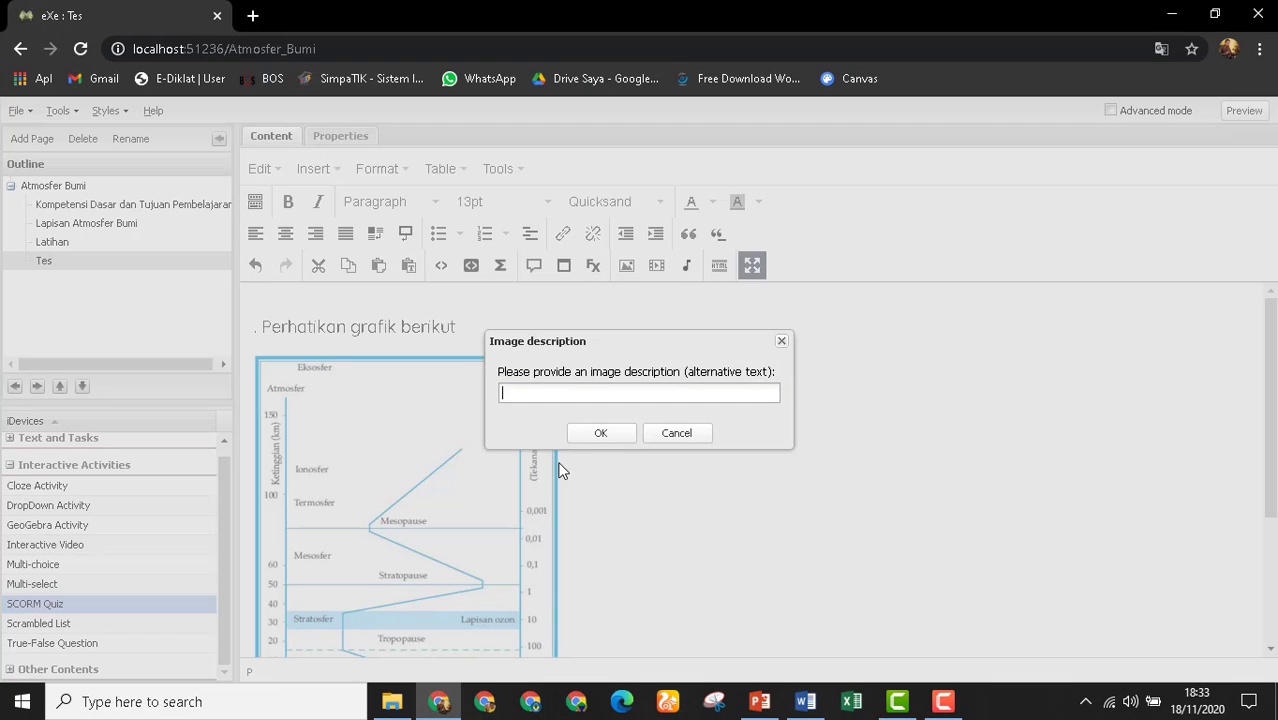
left_click(604, 441)
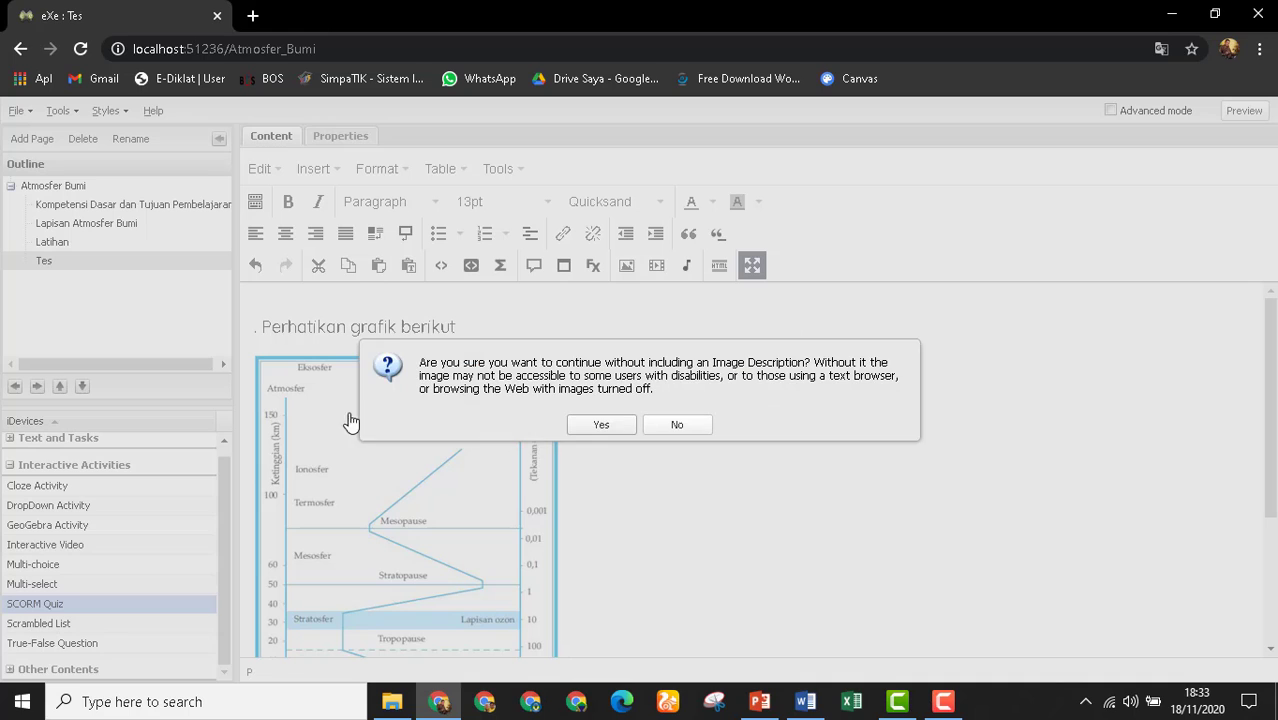
left_click(600, 431)
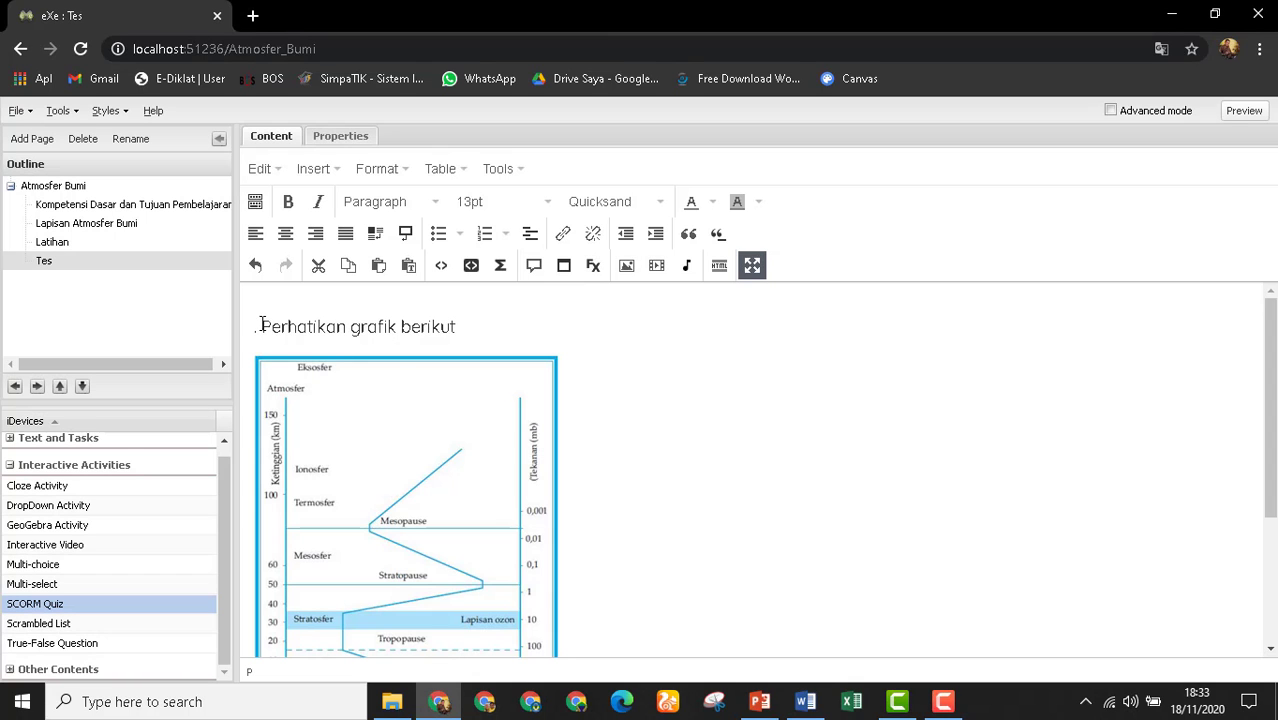
Number the question text as 2 before Perhatikan grafik berikut and return the editor to its normal size.
type("2.")
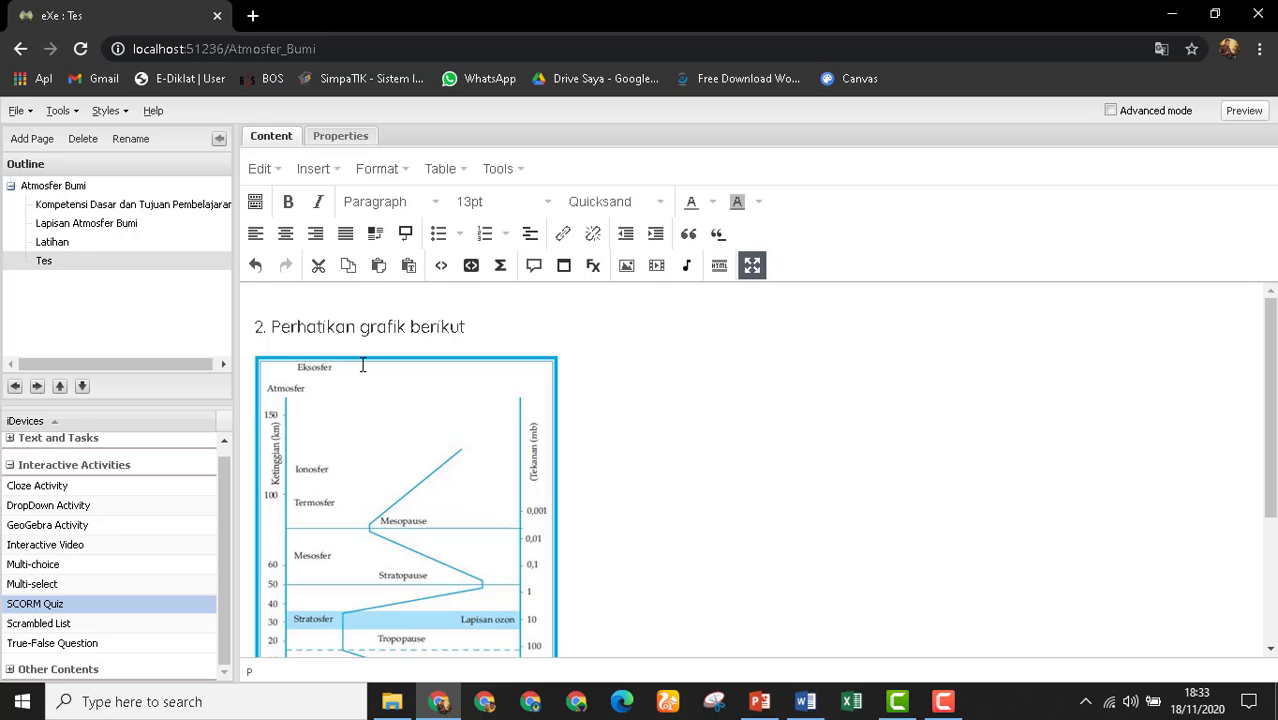
scroll(600, 457, "down", 3)
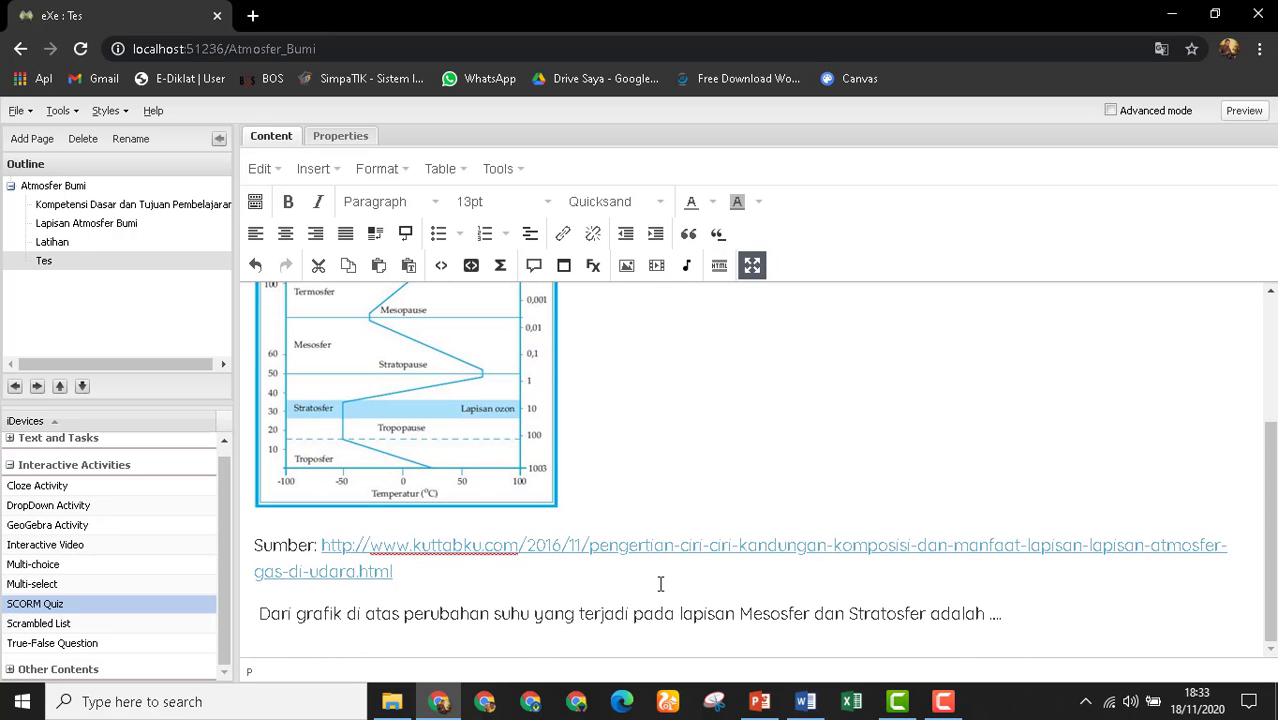
left_click(752, 266)
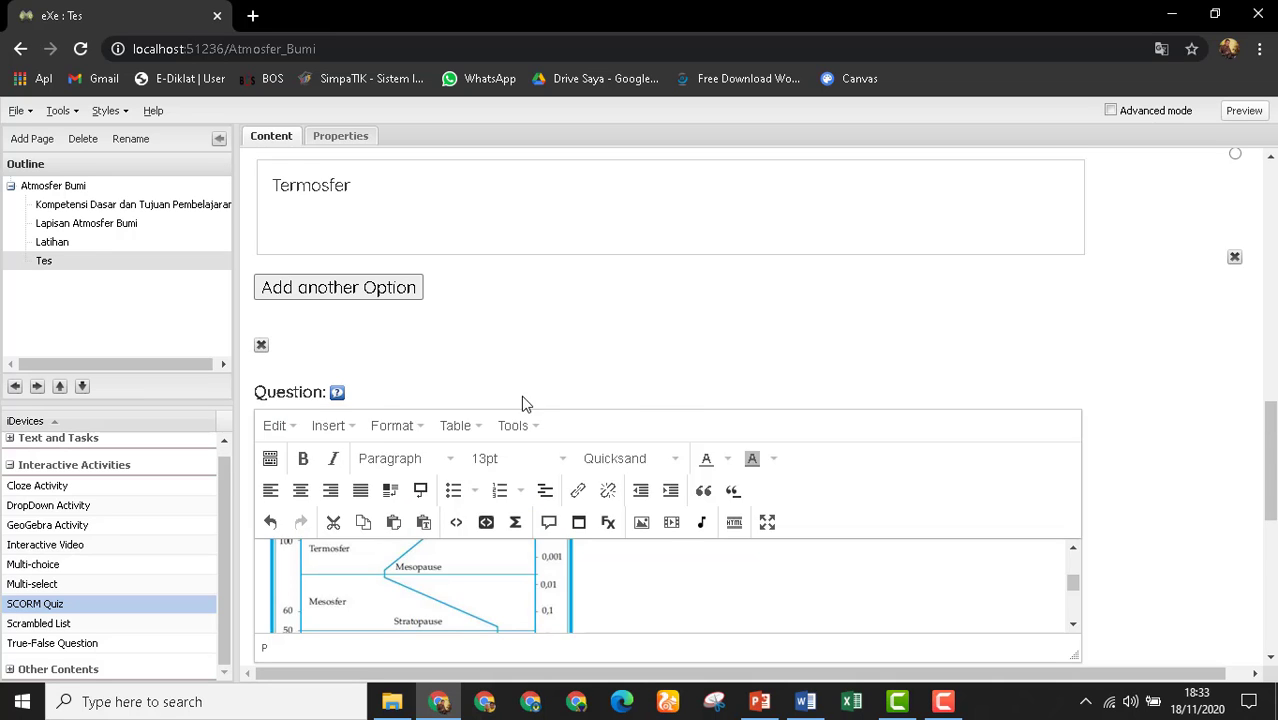
Copy the first answer of question 2 from Word, Mesosfer semakin panas and Stratosfer semakin dingin, into the first option in eXe.
scroll(530, 415, "down", 5)
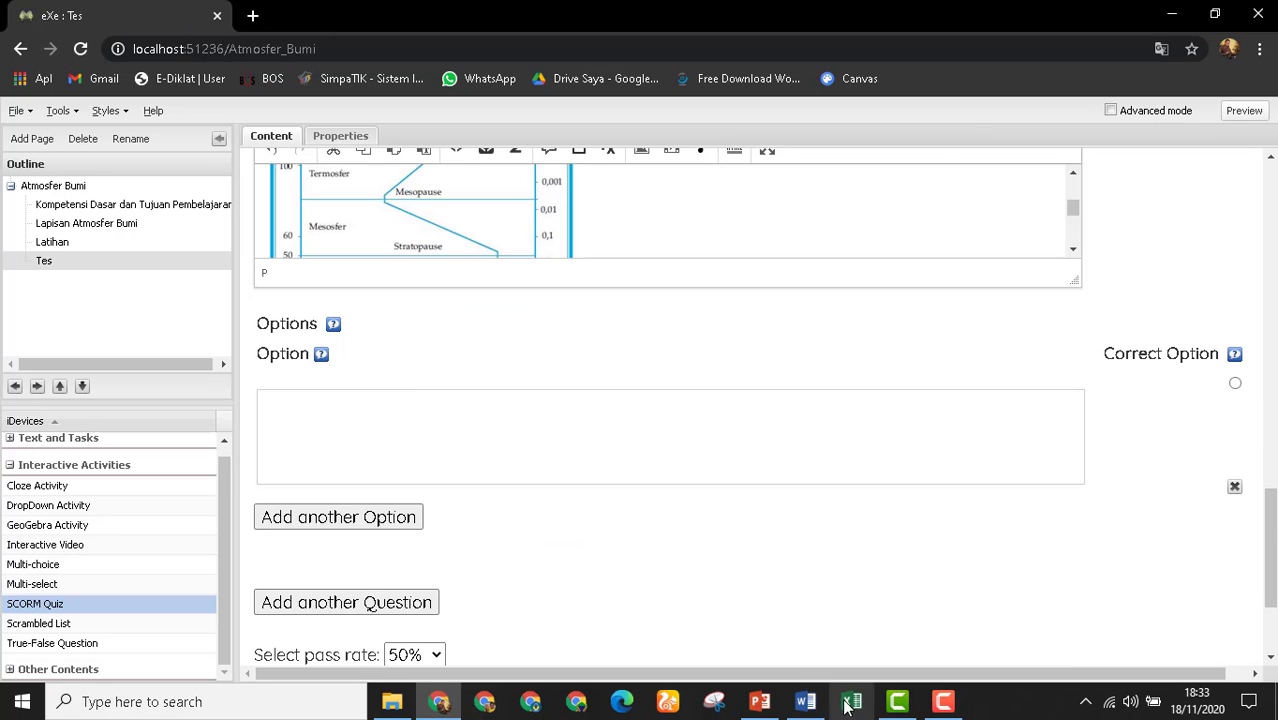
left_click(805, 701)
scroll(425, 585, "down", 1)
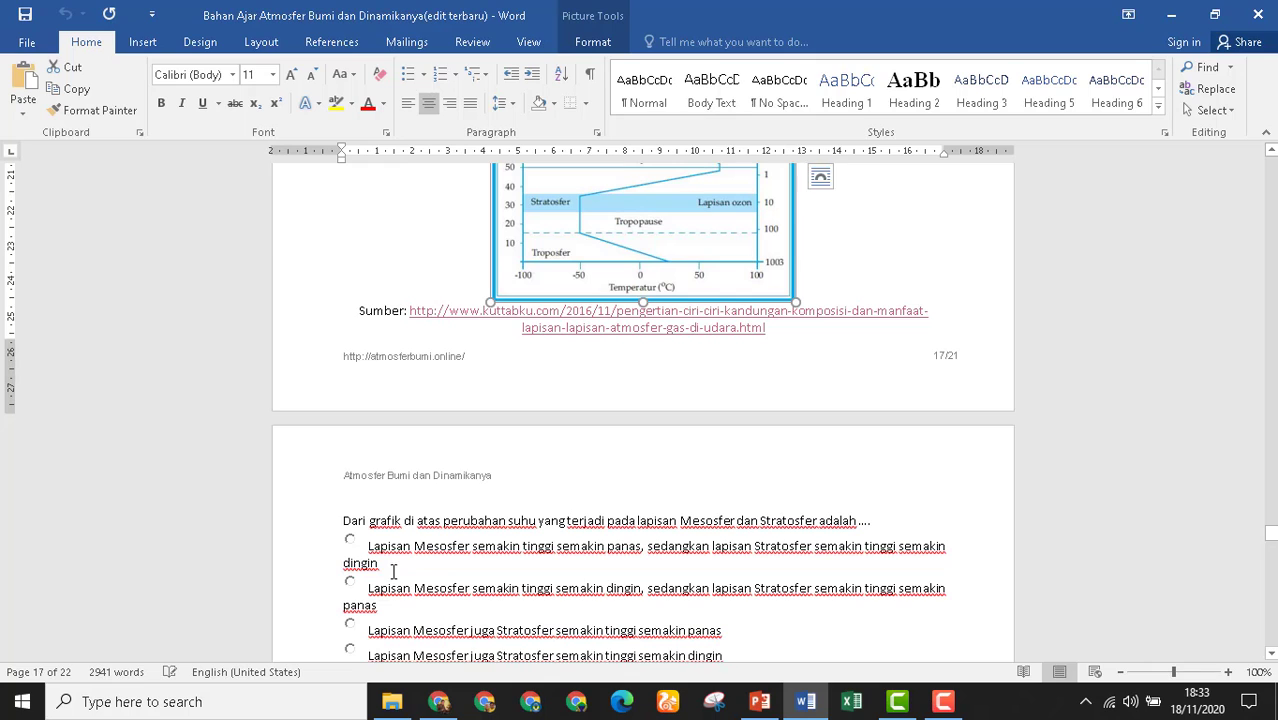
triple_click(383, 561)
key("ctrl+c")
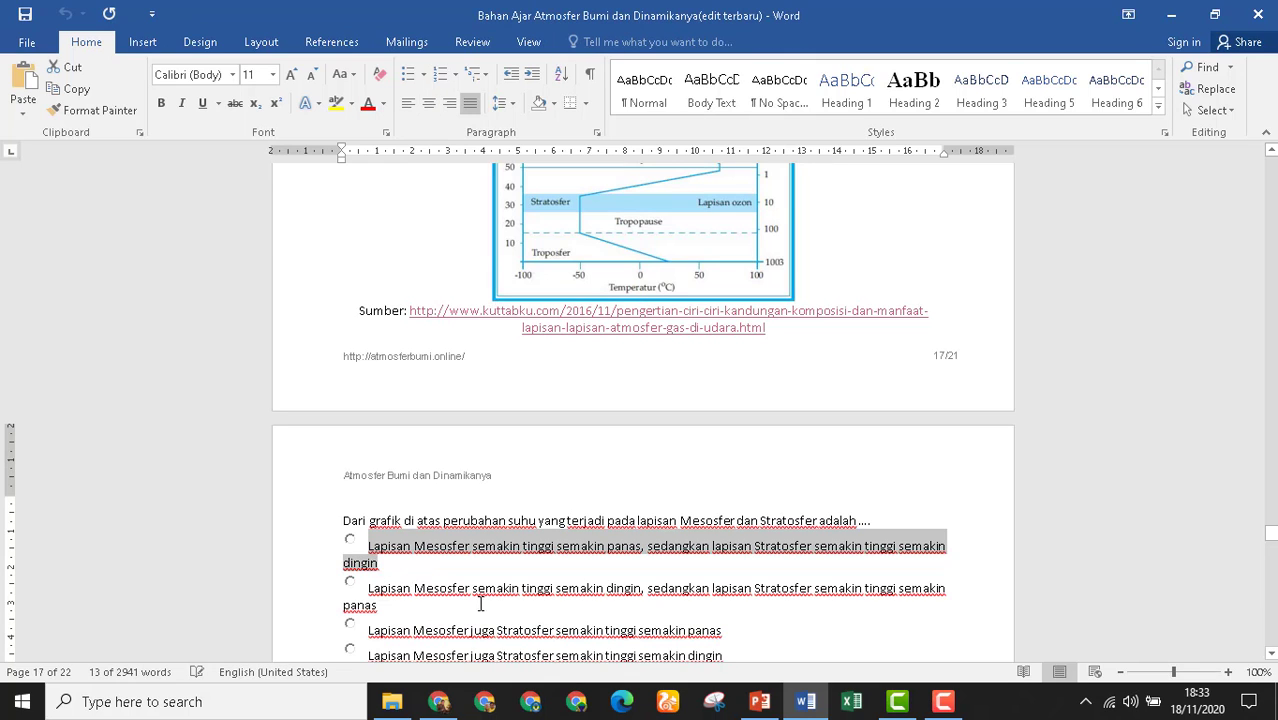
left_click(438, 701)
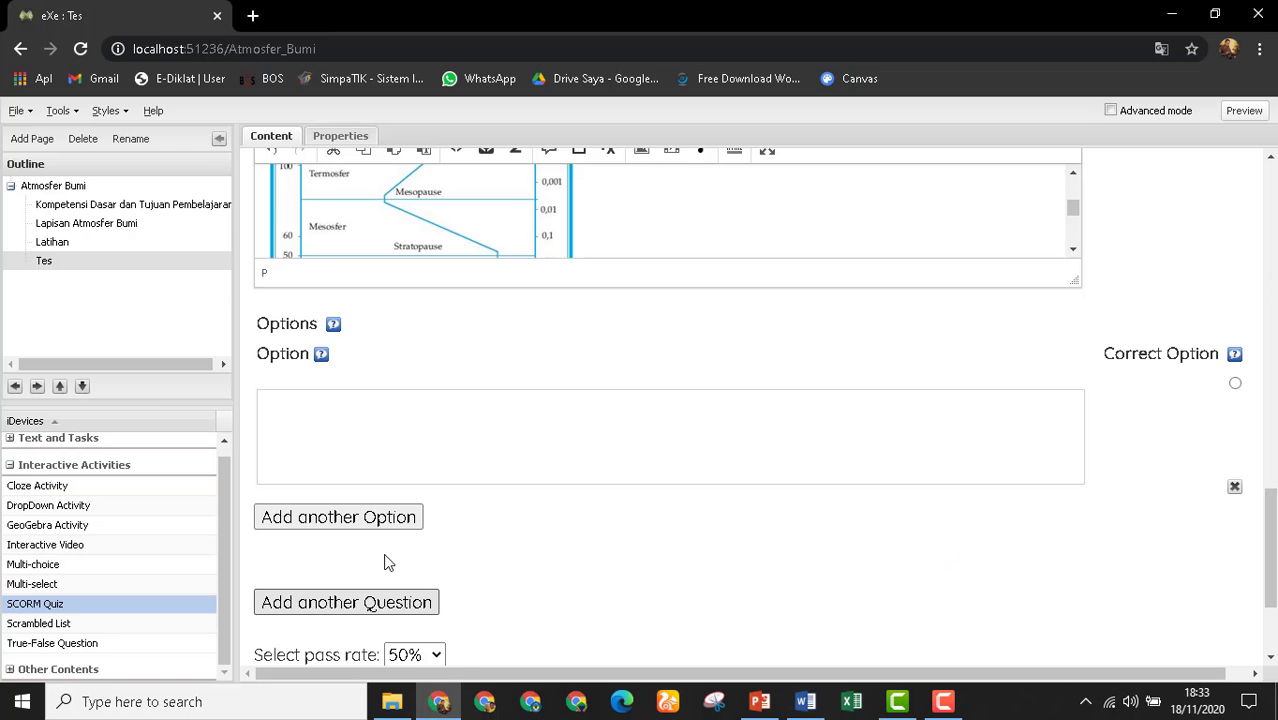
left_click(342, 422)
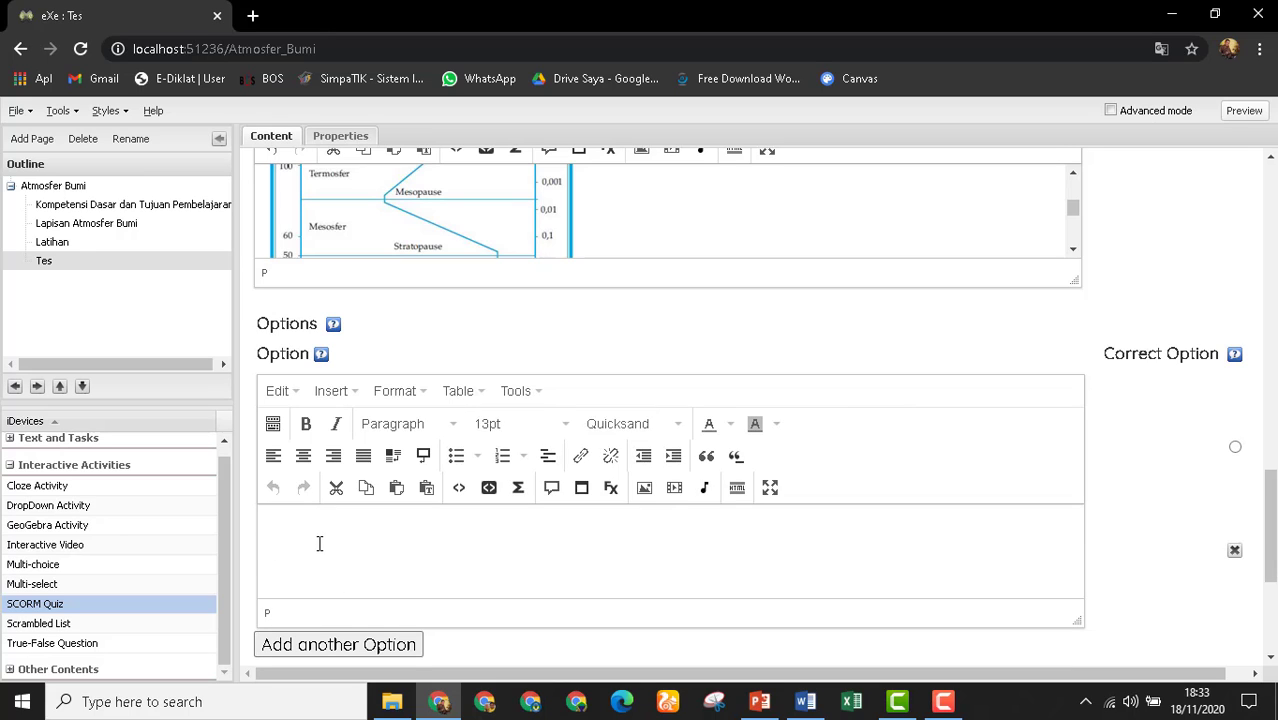
key("ctrl+v")
scroll(424, 555, "down", 1)
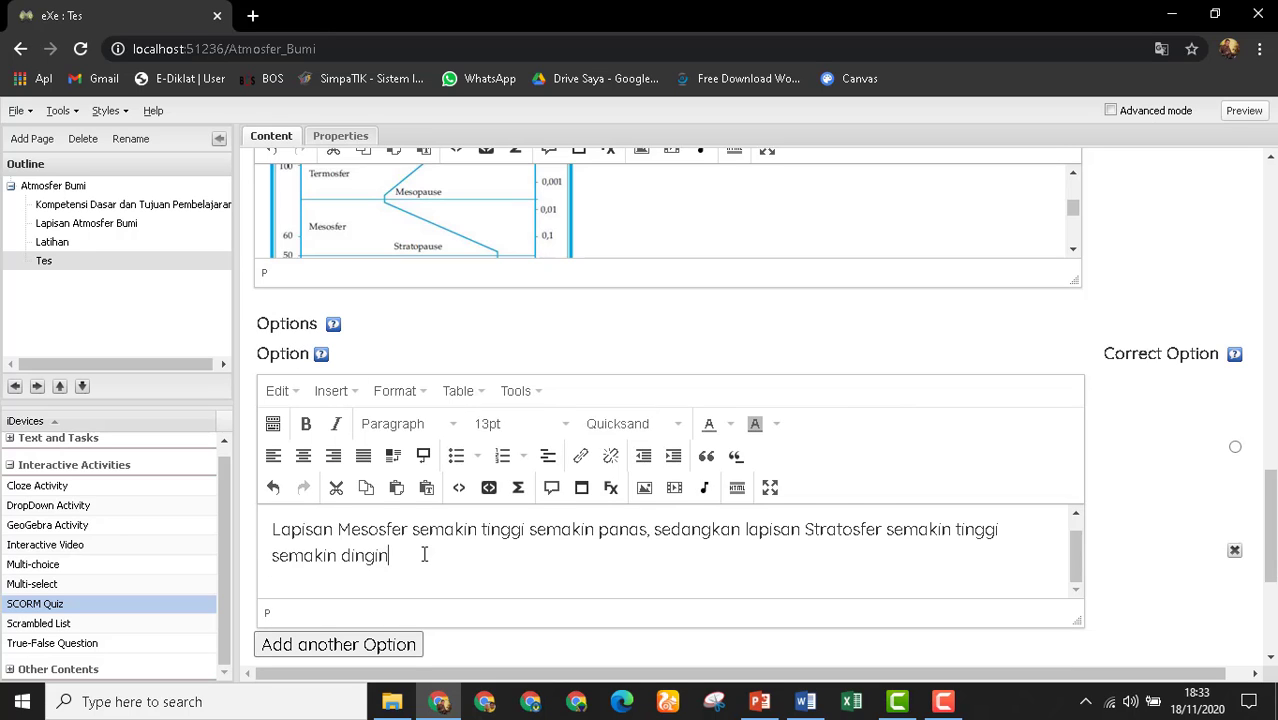
Add another blank option to question 2 below the first answer.
scroll(1159, 531, "down", 1)
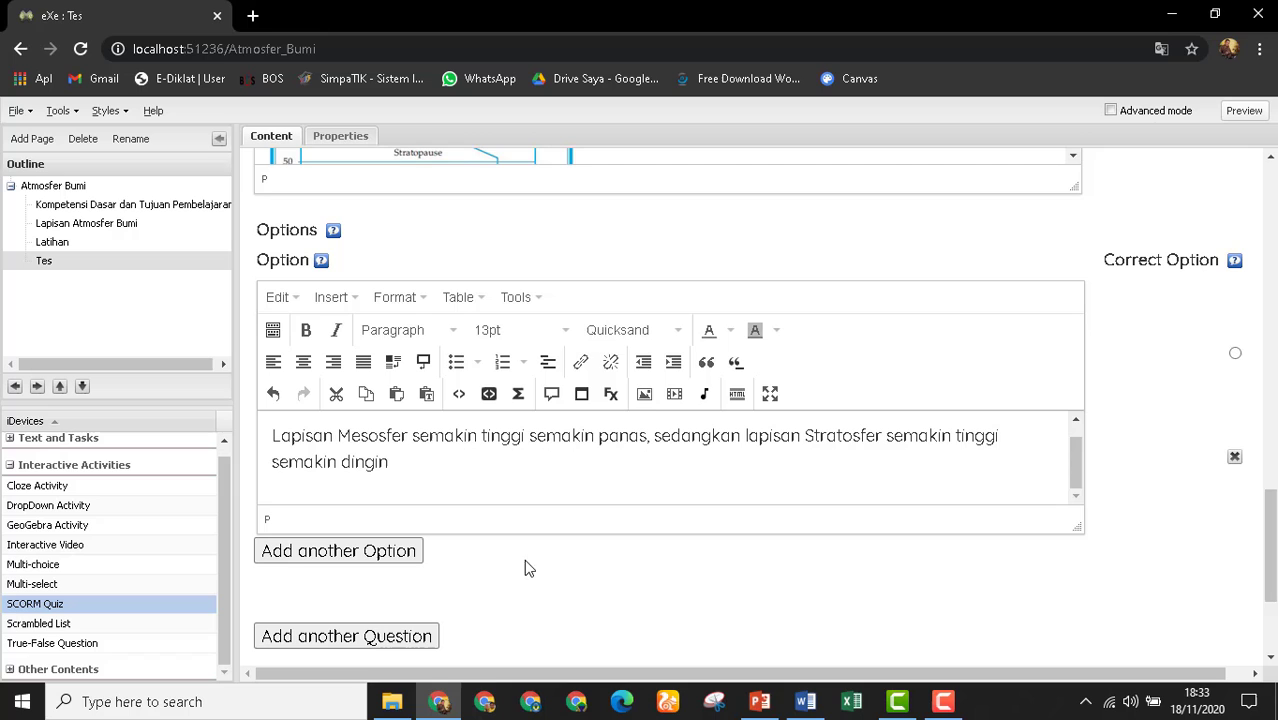
left_click(387, 556)
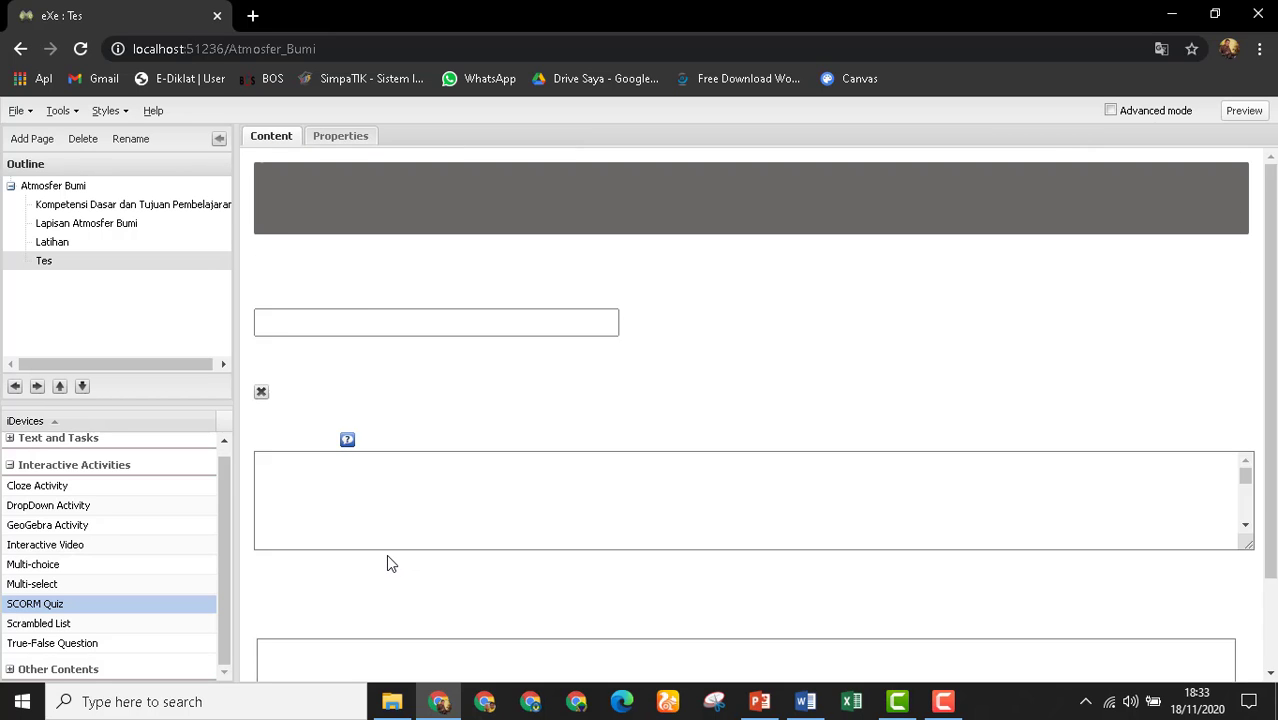
scroll(562, 515, "down", 8)
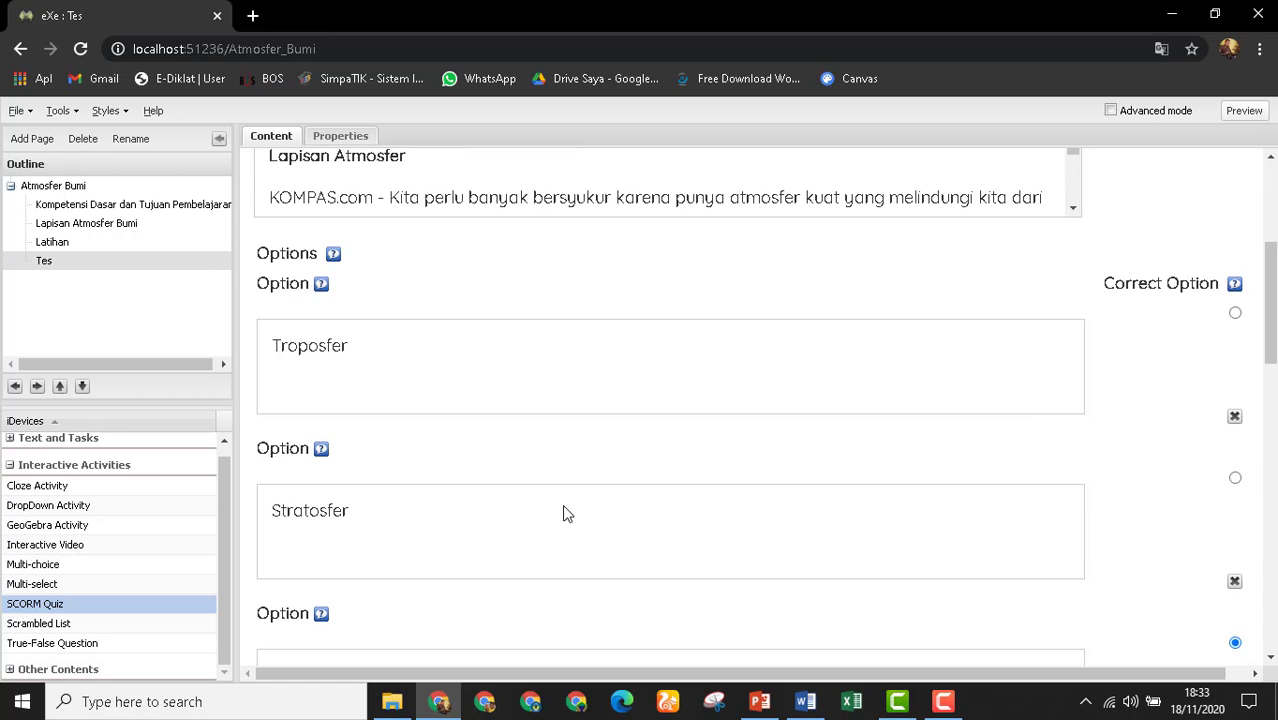
scroll(510, 455, "down", 3)
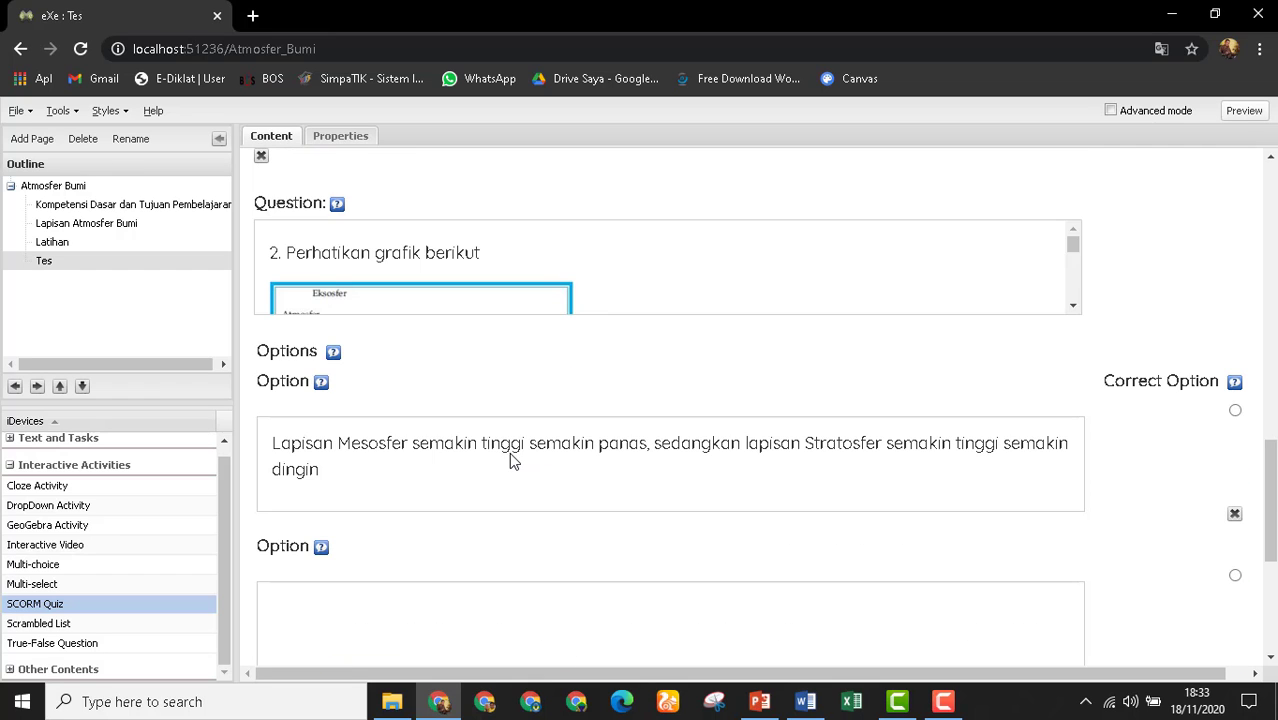
scroll(350, 452, "down", 1)
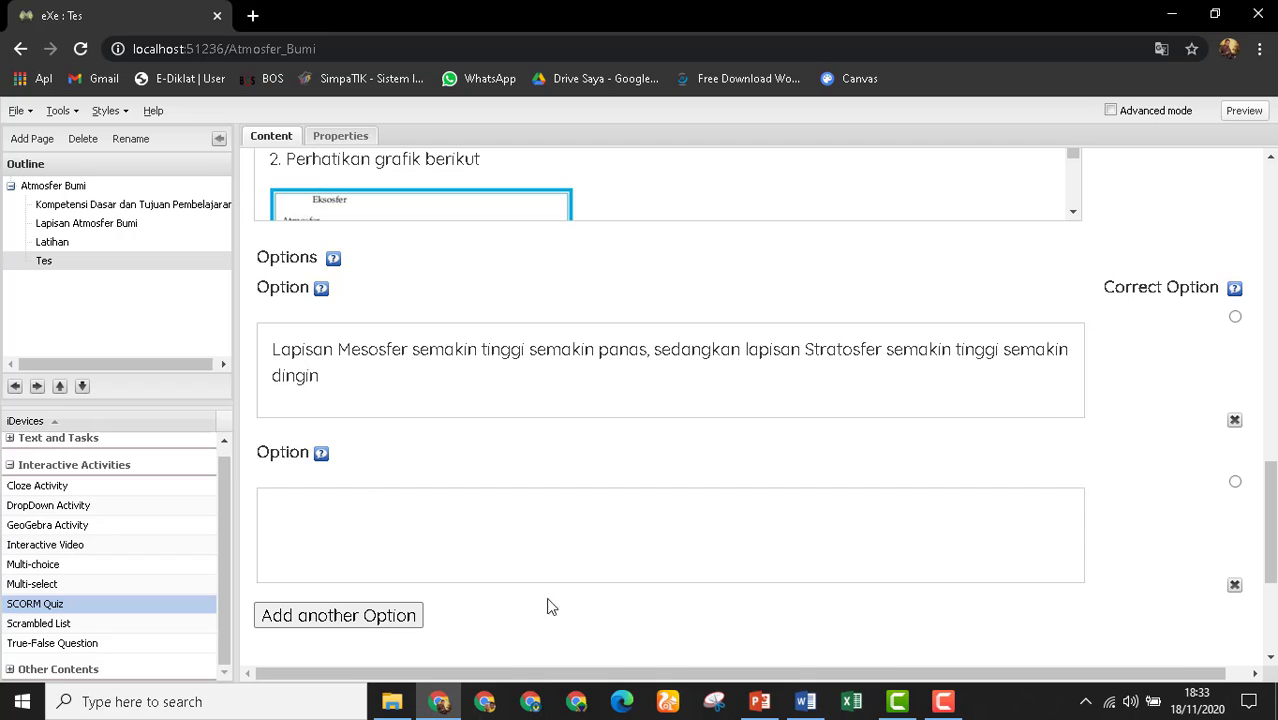
Copy the second answer from Word, Mesosfer semakin dingin and Stratosfer semakin panas, into question 2's second option in eXe.
left_click(805, 701)
left_click(389, 609)
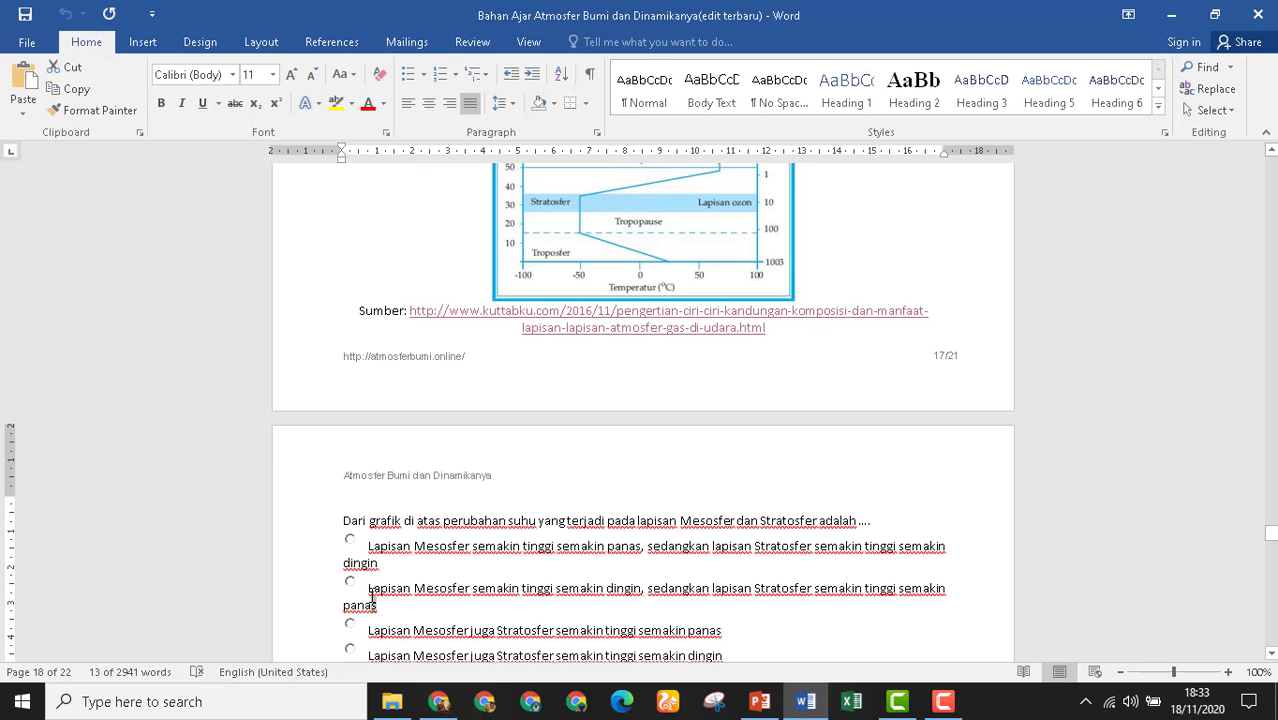
left_click(438, 701)
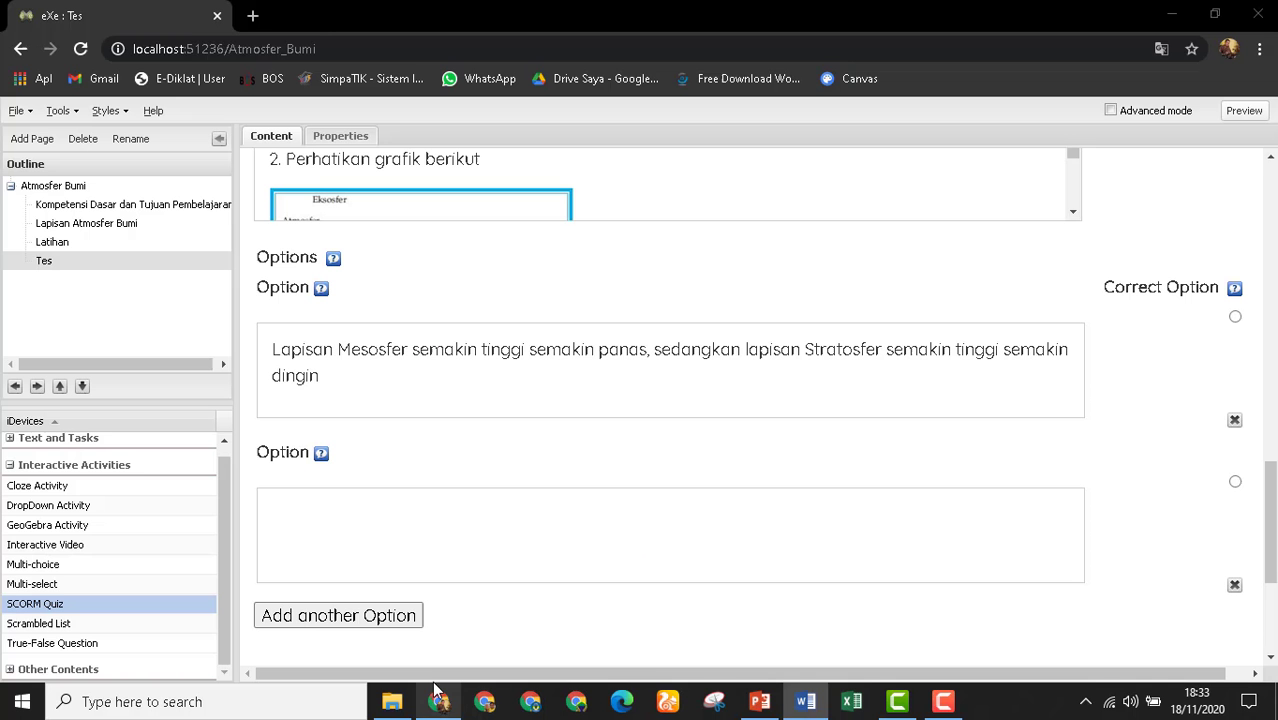
left_click(309, 507)
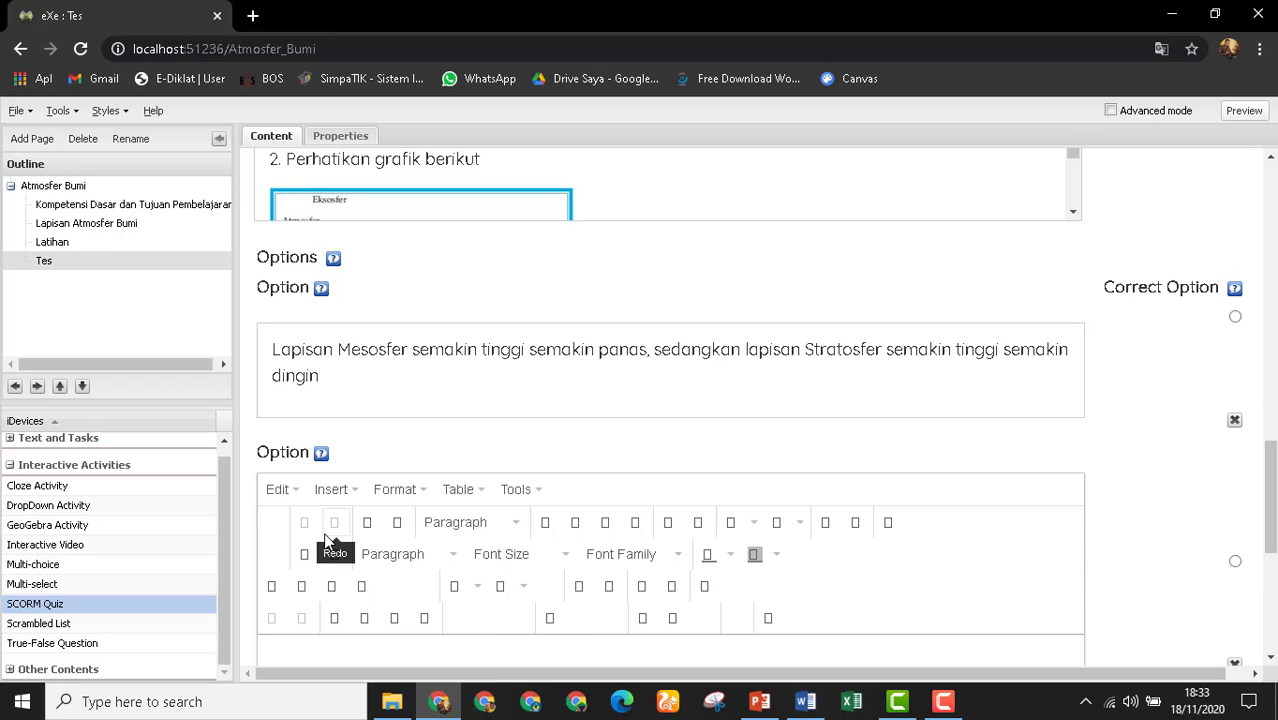
scroll(346, 579, "down", 2)
left_click(315, 448)
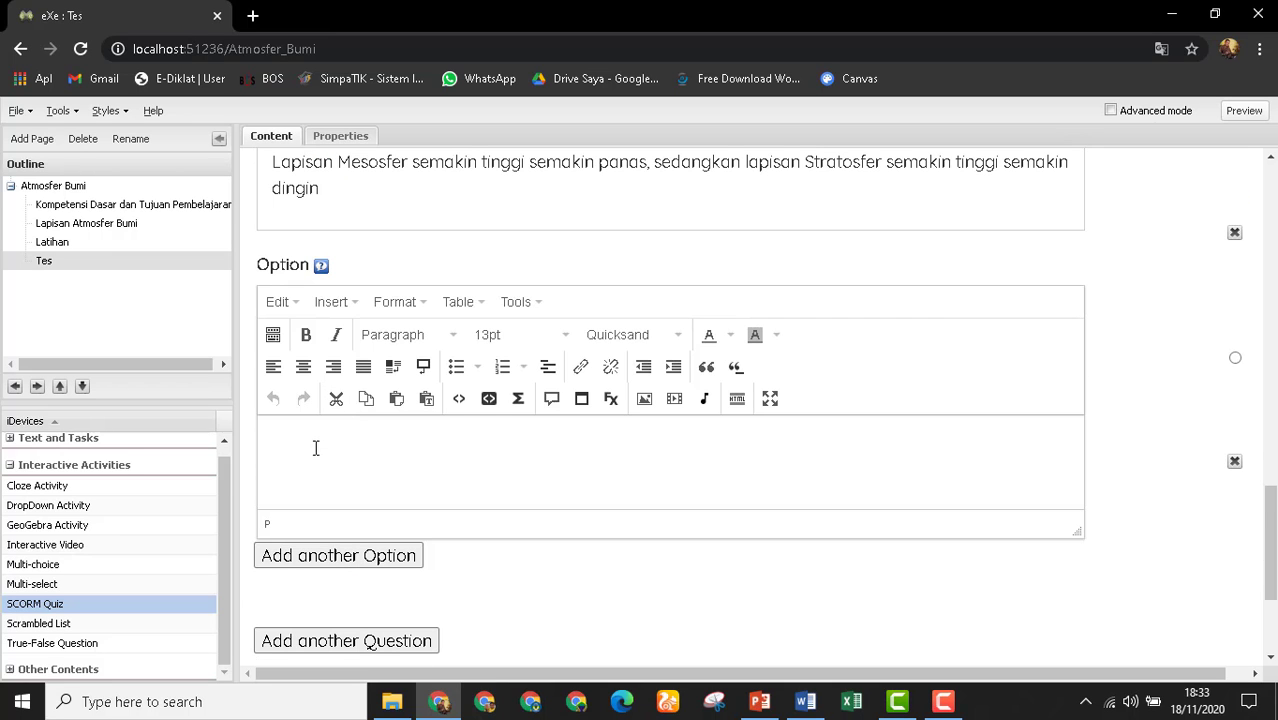
type("Lapisan Mesosfer semakin tinggi semakin dingin, sedangkan lapisan Stratosfer semakin tinggi semakin panas")
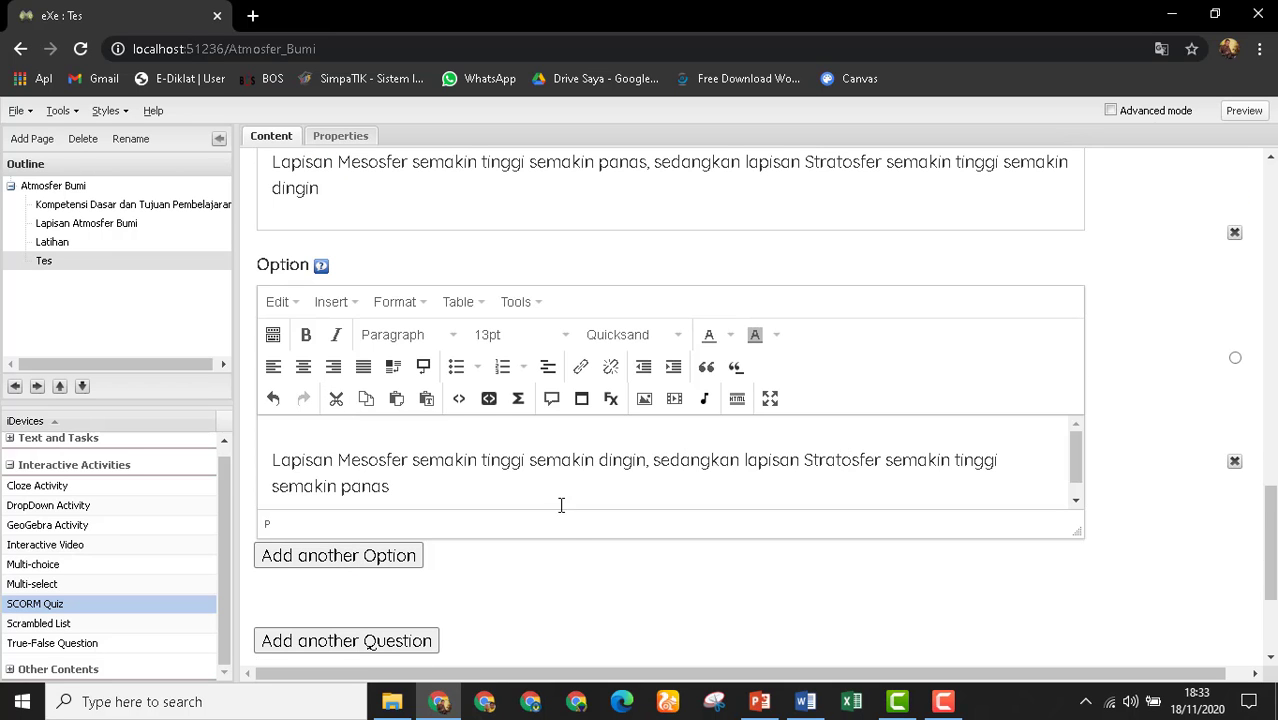
Add a third option to question 2 and fill it with Word's third answer, Lapisan Mesosfer juga Stratosfer semakin tinggi semakin panas.
left_click(365, 556)
left_click(805, 701)
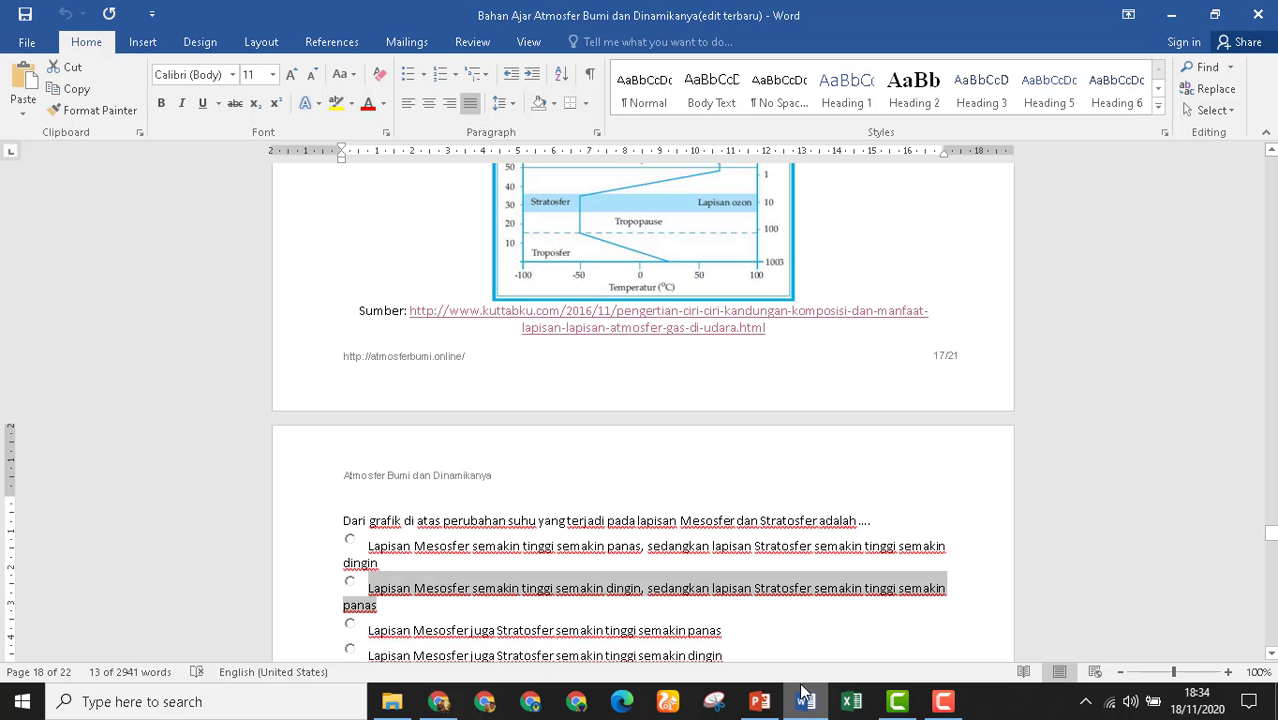
left_click_drag(765, 541, 391, 541)
key("ctrl+c")
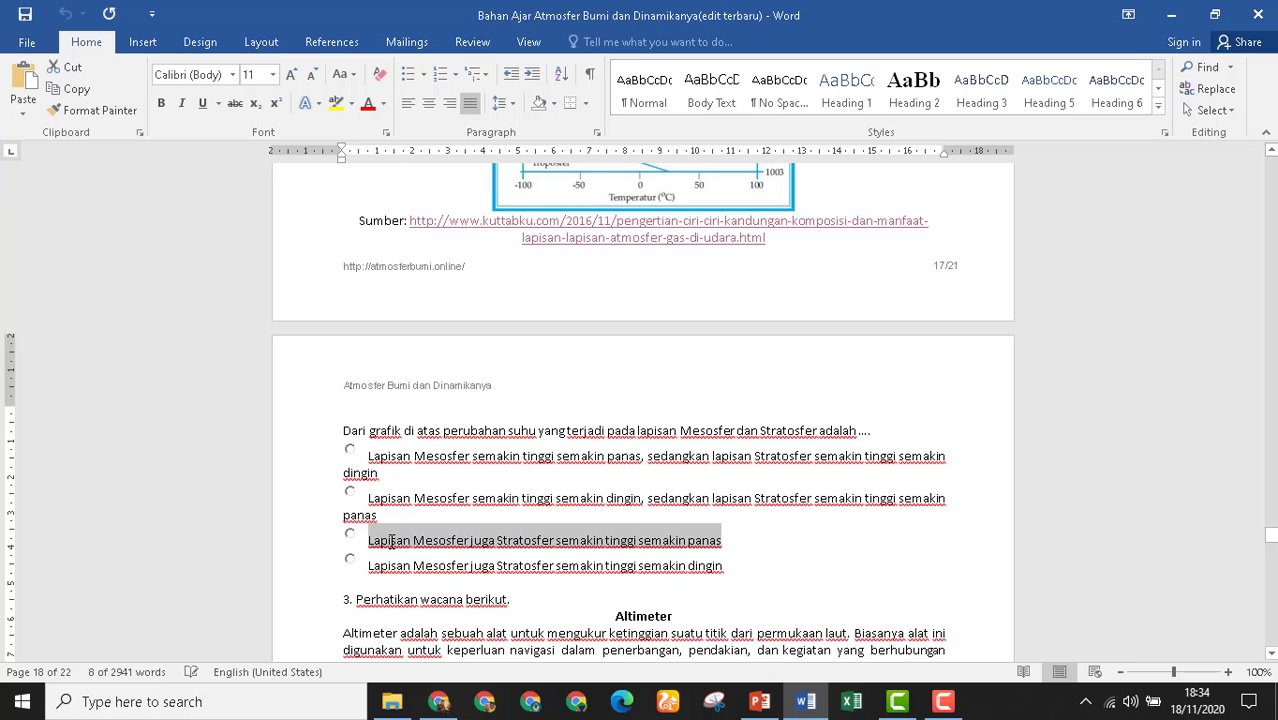
left_click(438, 701)
scroll(365, 528, "down", 1)
scroll(365, 528, "down", 10)
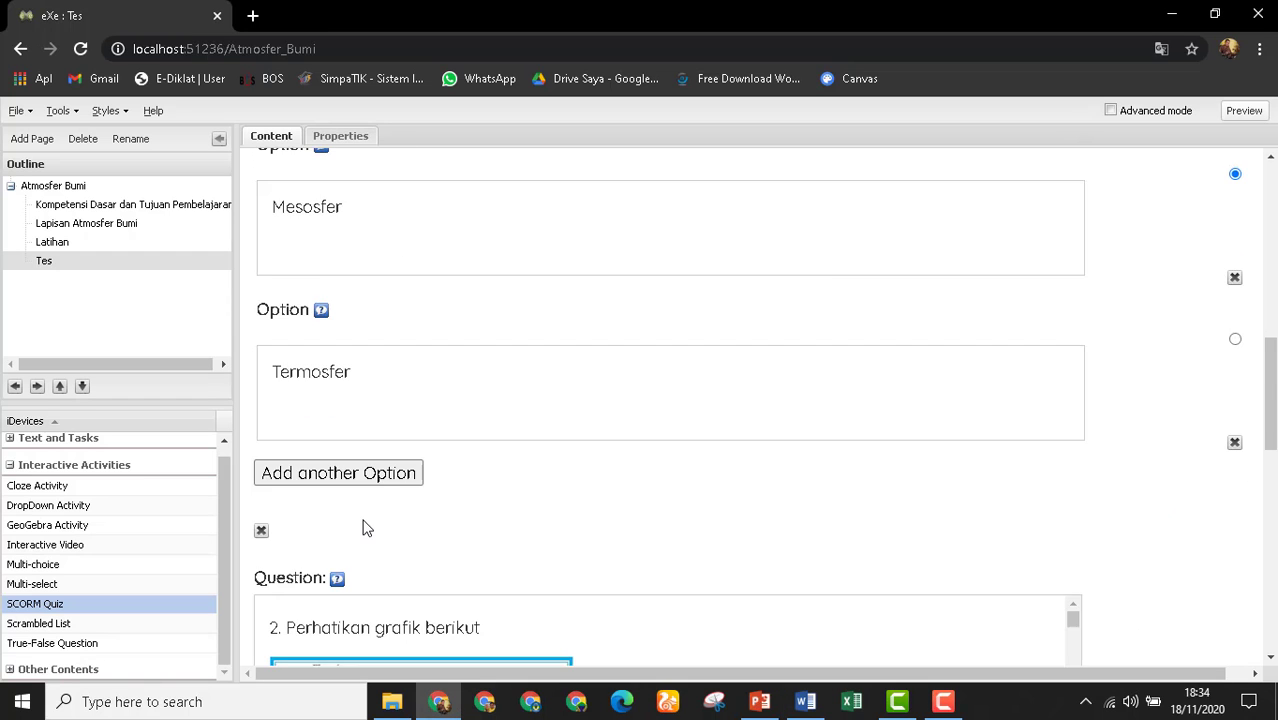
scroll(365, 528, "down", 3)
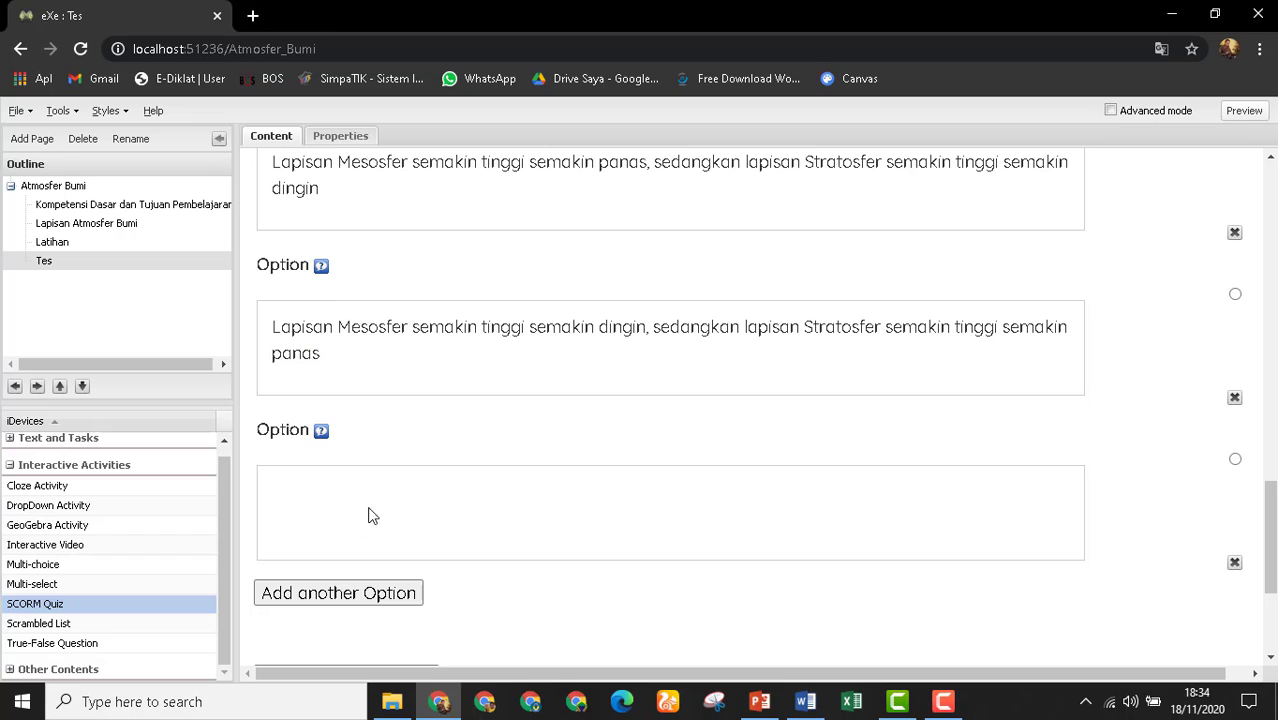
left_click(323, 512)
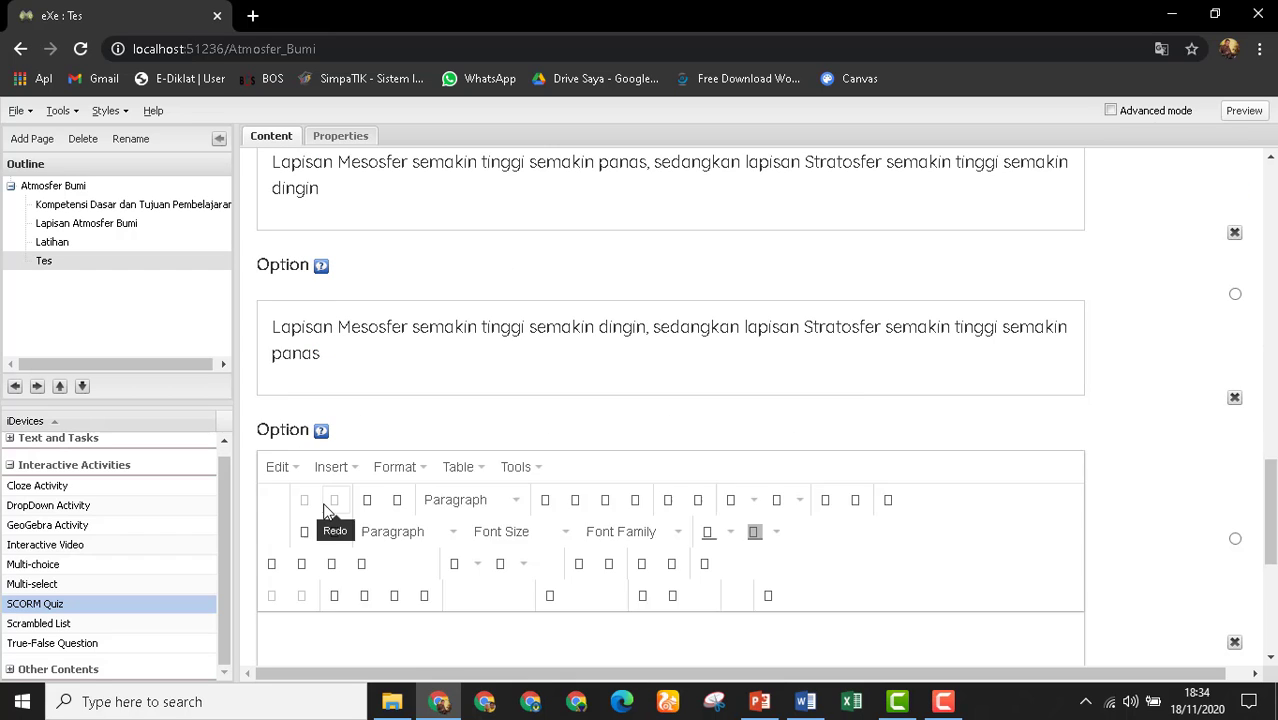
scroll(336, 520, "down", 2)
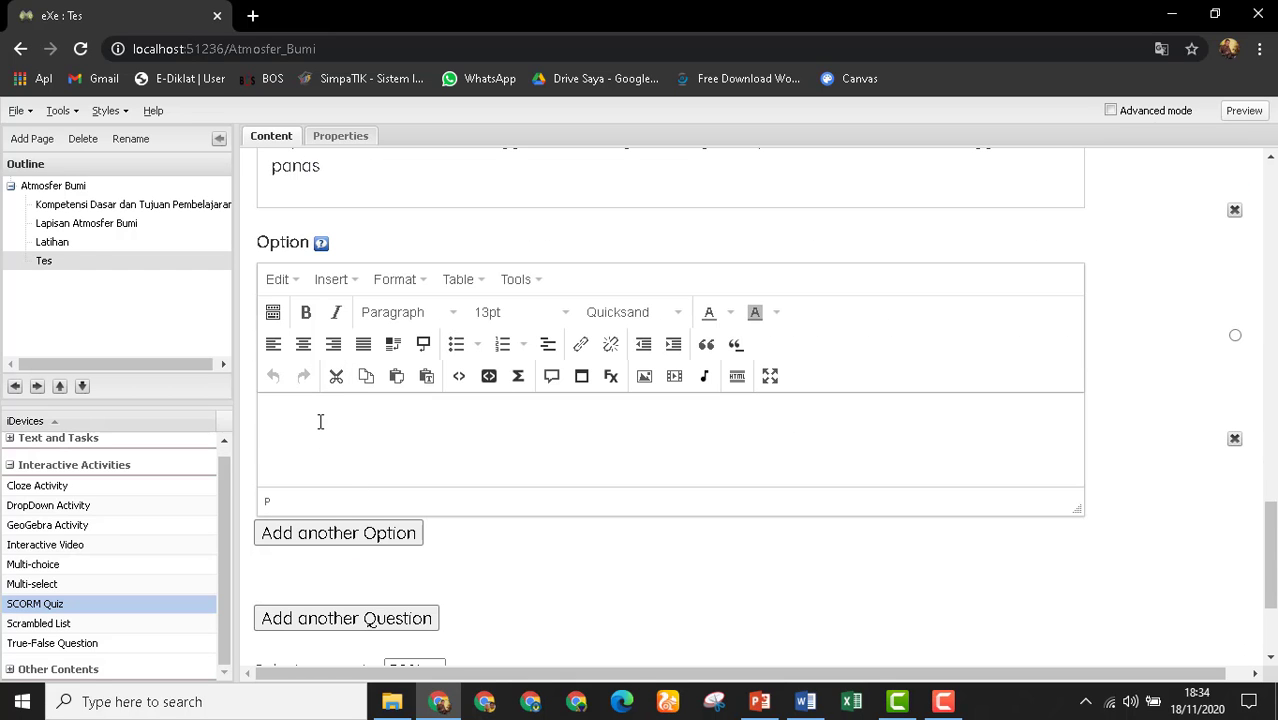
key("ctrl+v")
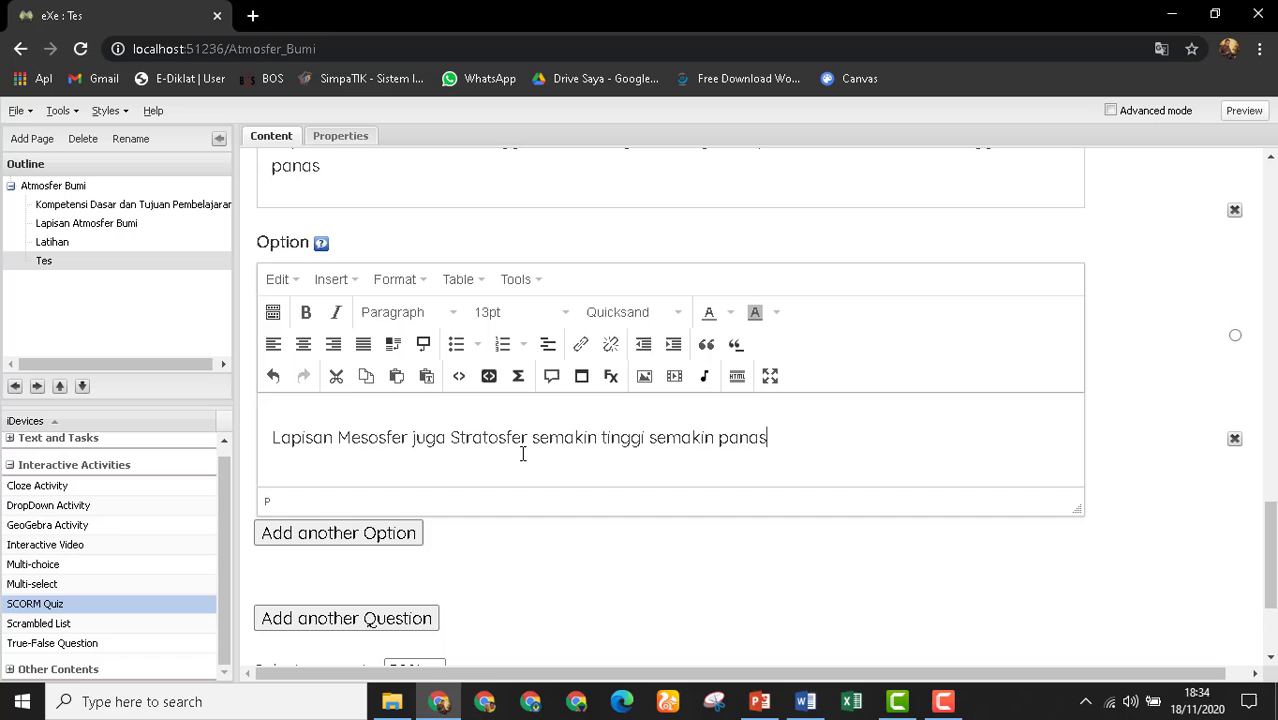
Add a fourth option to question 2 and fill it with Word's last answer, Lapisan Mesosfer juga Stratosfer semakin tinggi semakin dingin.
left_click(378, 541)
left_click(805, 701)
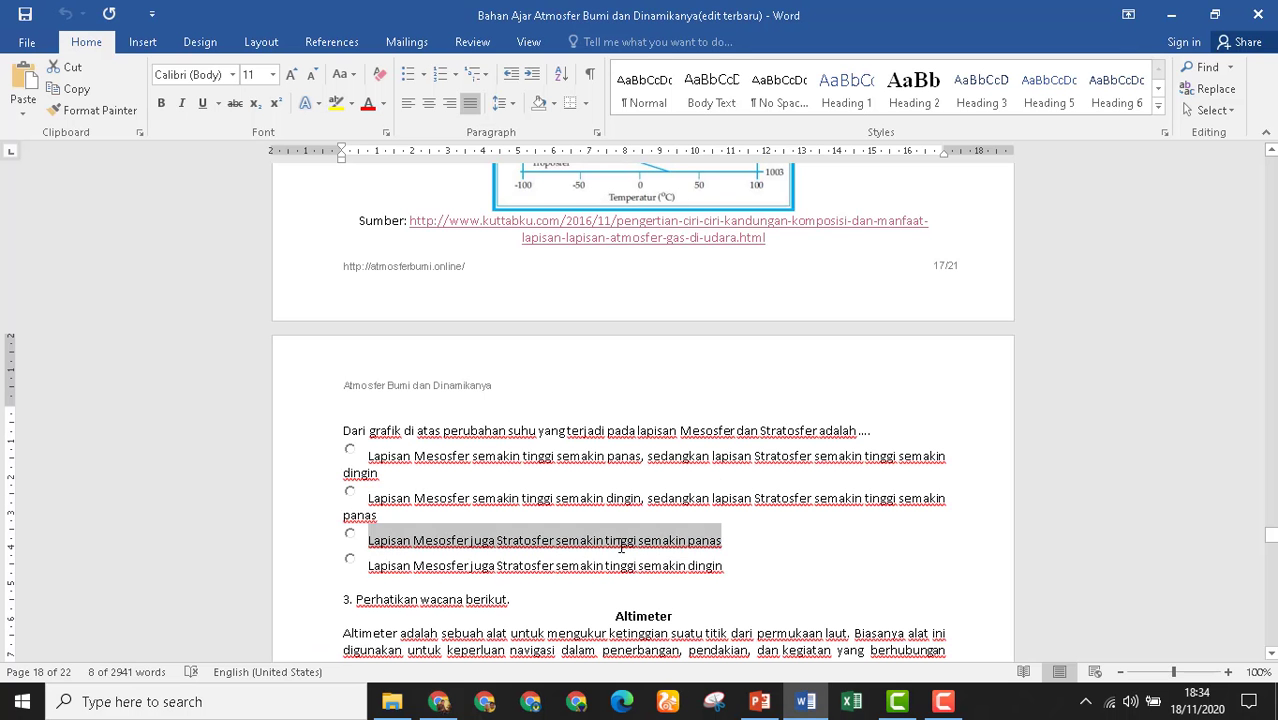
left_click_drag(723, 566, 380, 566)
key("ctrl+c")
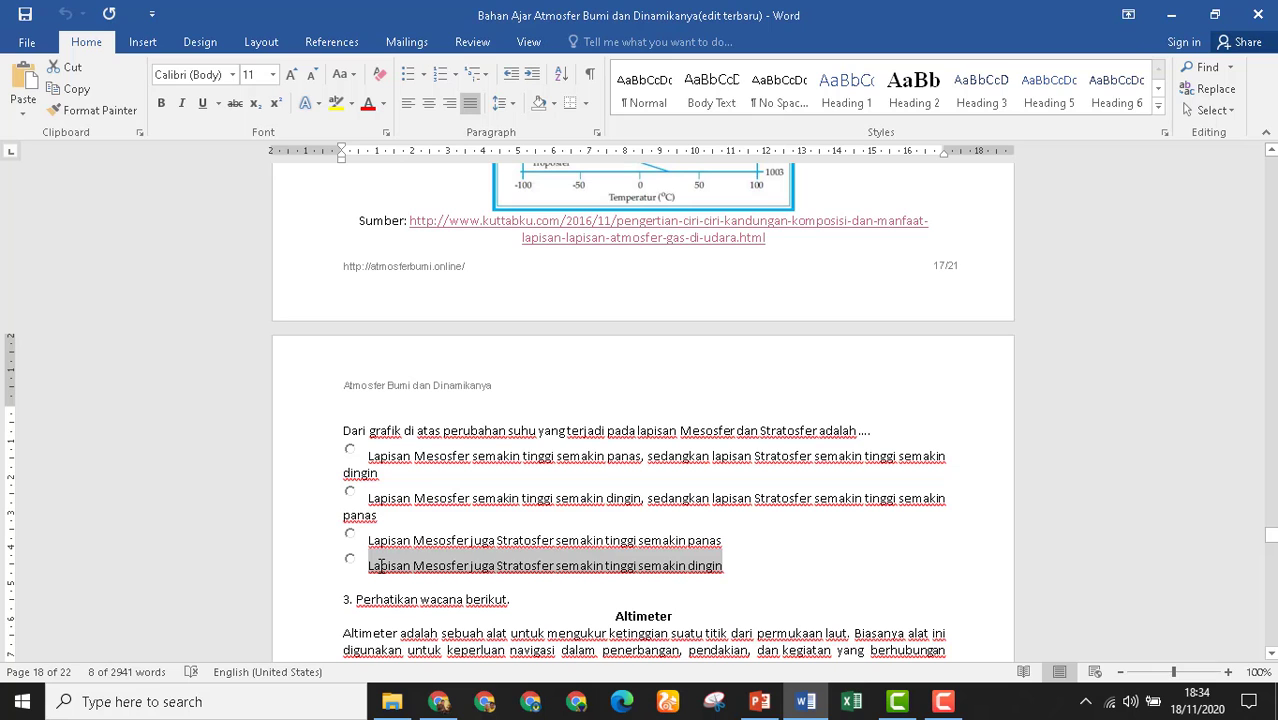
left_click(439, 701)
scroll(399, 531, "down", 6)
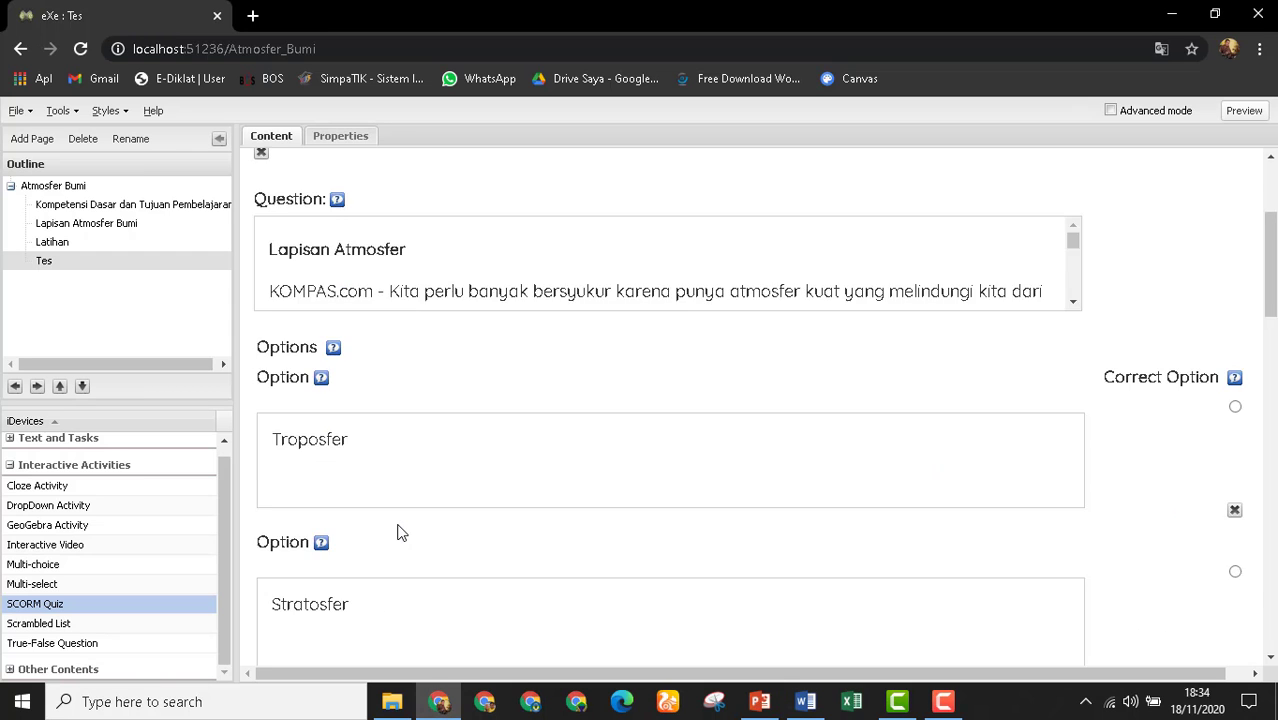
scroll(398, 531, "down", 15)
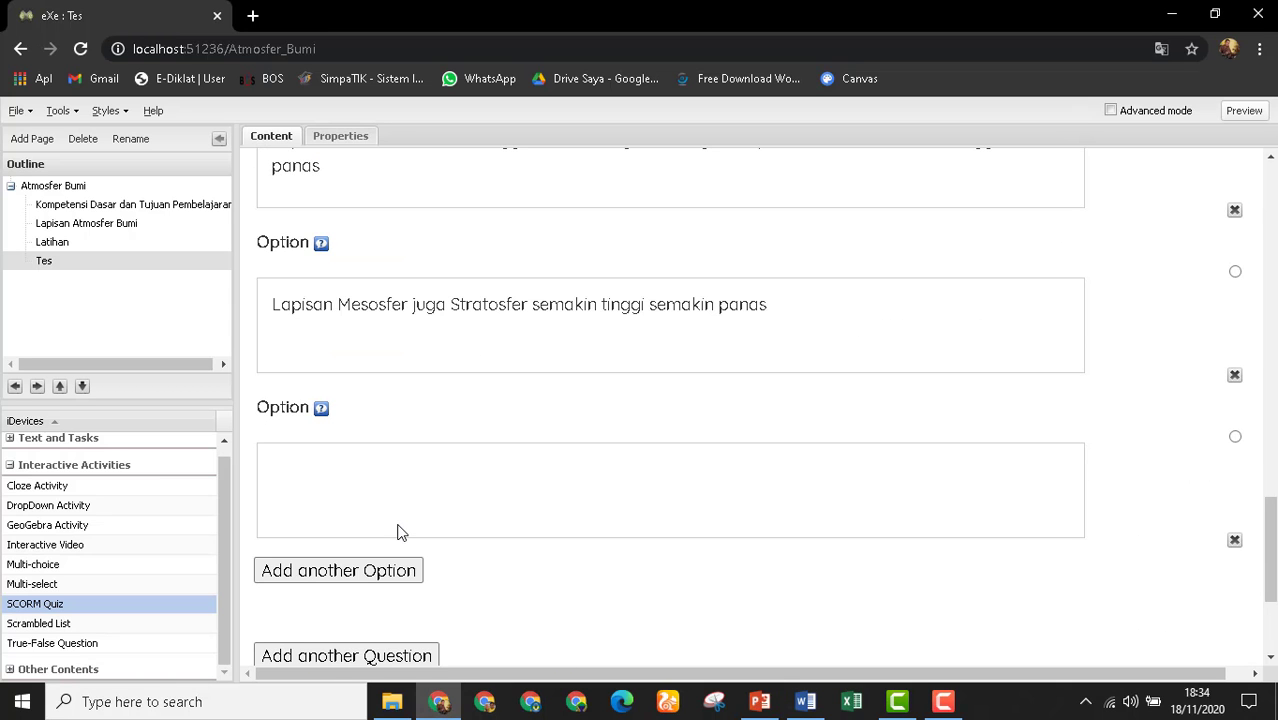
scroll(418, 452, "down", 1)
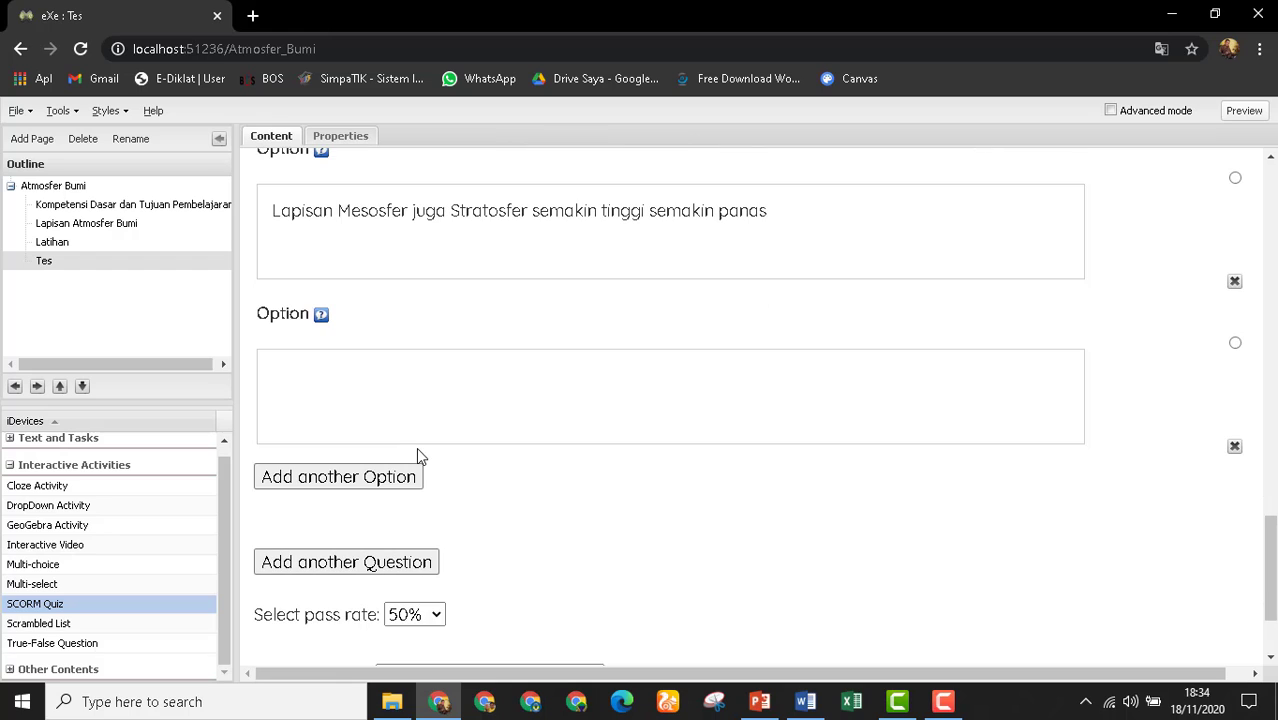
left_click(320, 397)
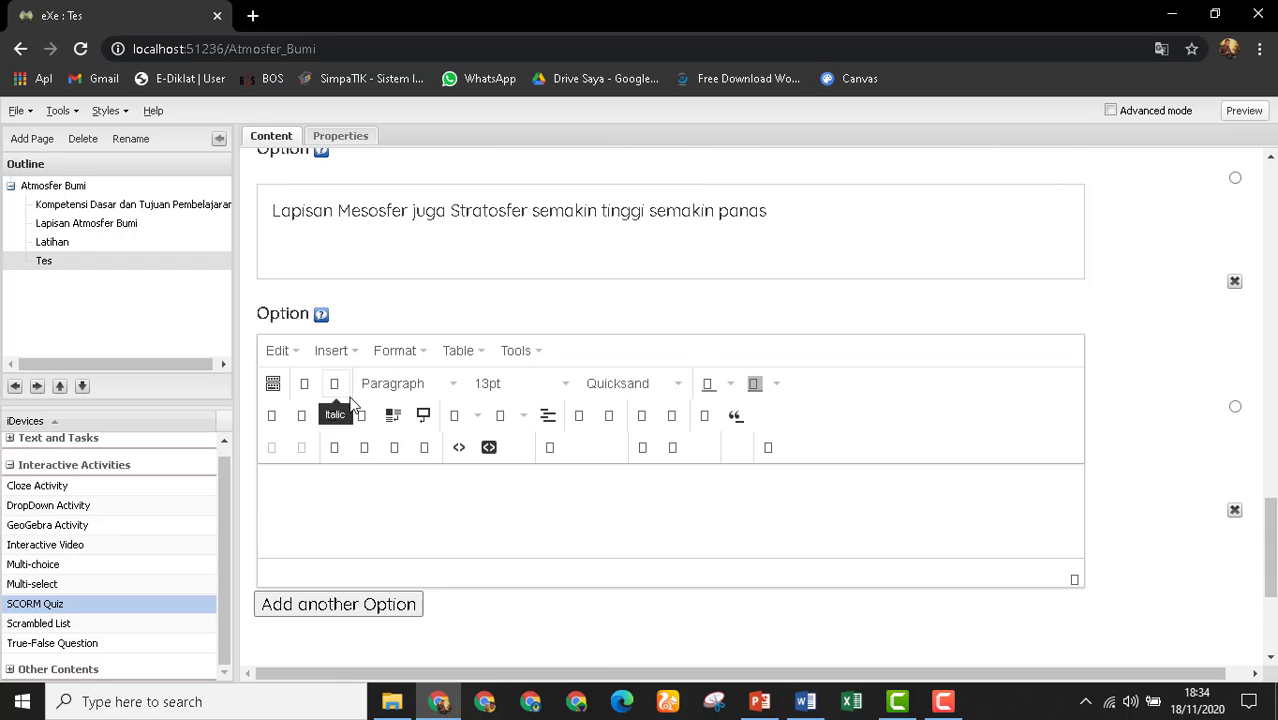
key("ctrl+v")
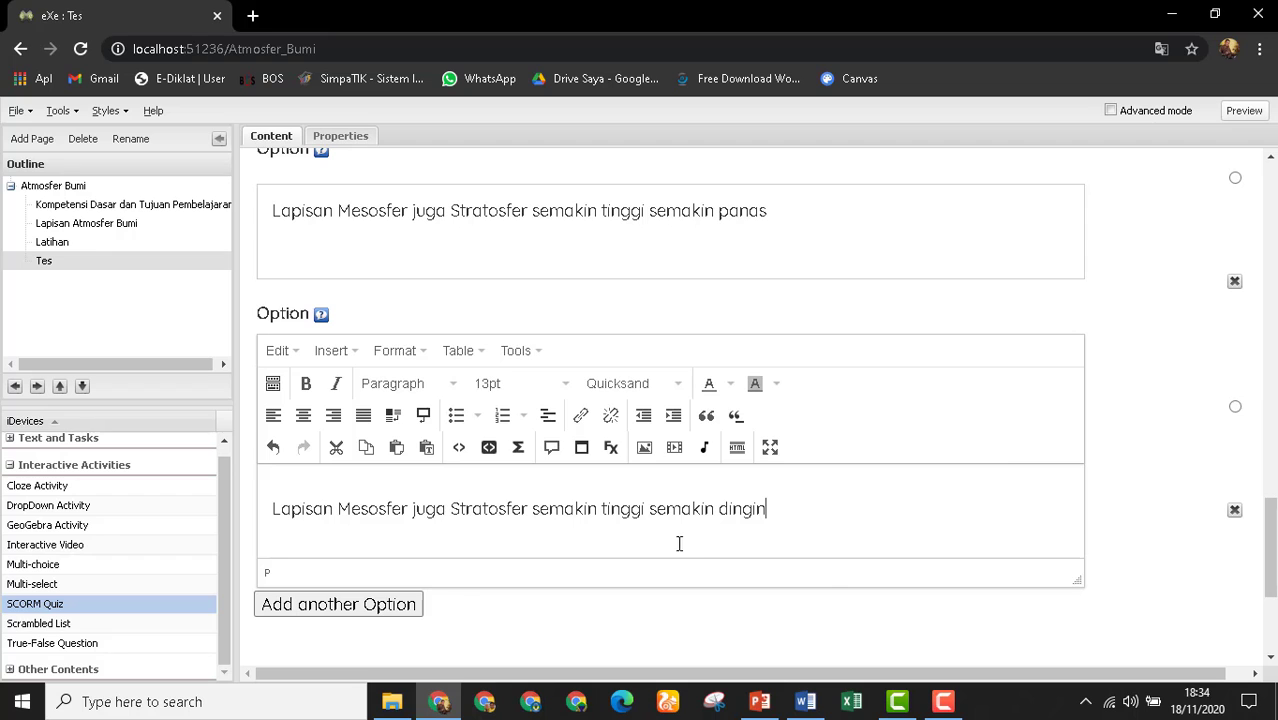
Examine the atmosphere temperature graph in Word against question 2's answers to work out how Mesosfer and Stratosfer temperatures change with height.
scroll(765, 534, "up", 2)
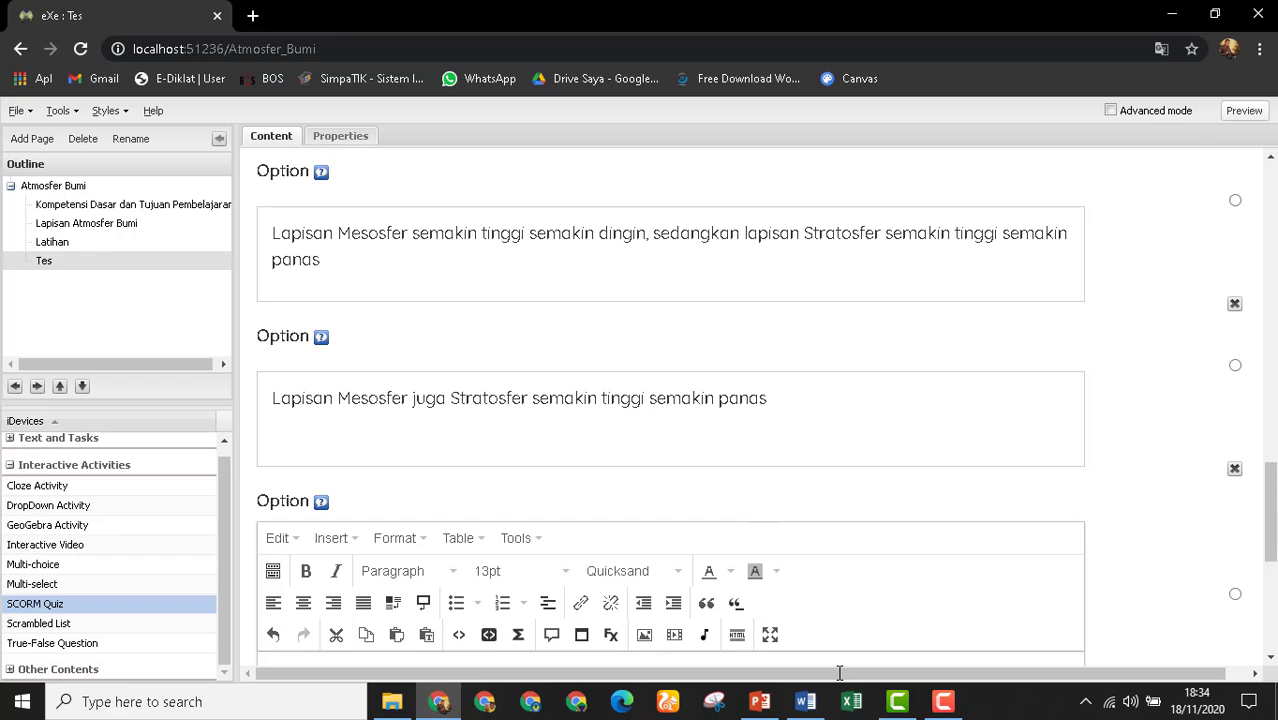
left_click(805, 701)
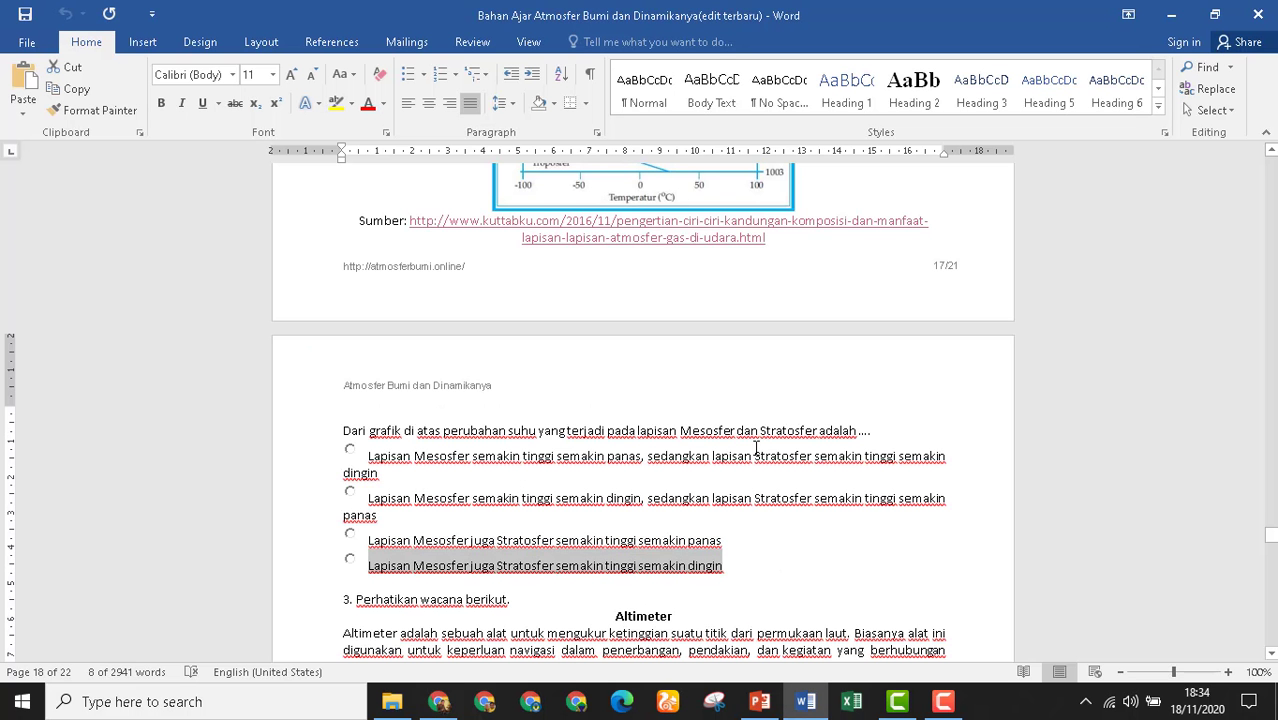
scroll(796, 445, "up", 3)
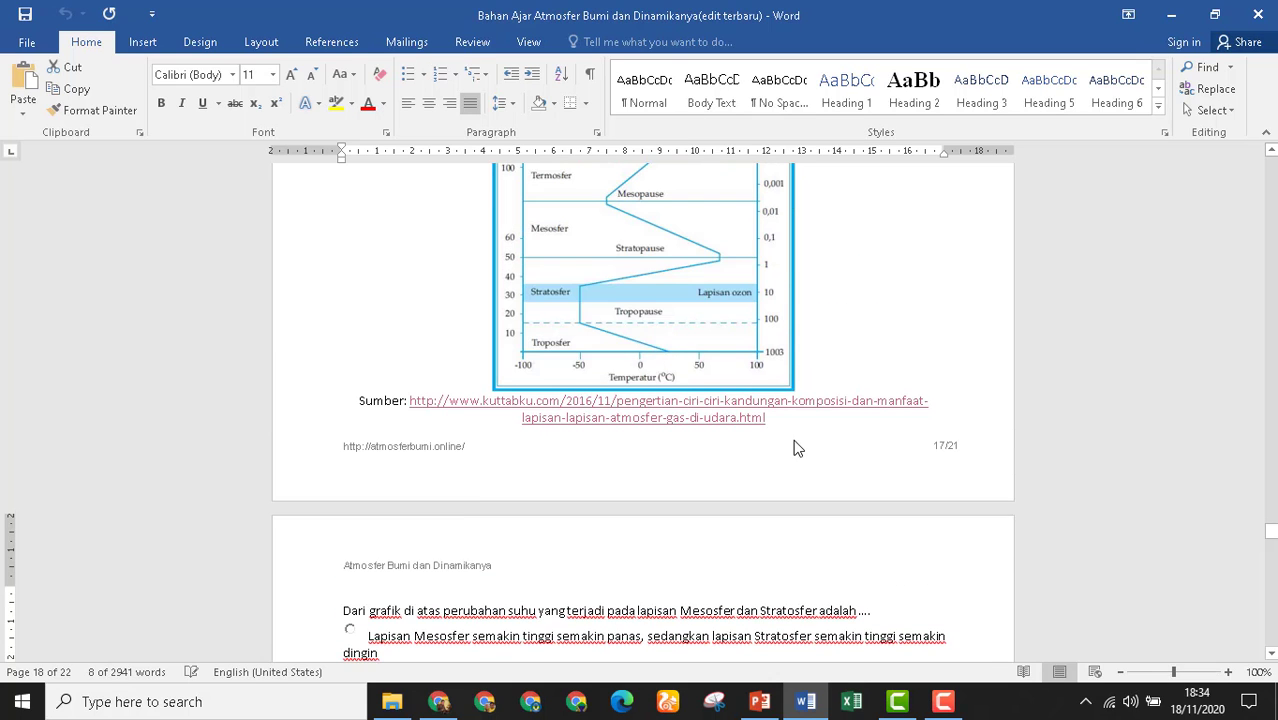
scroll(620, 520, "down", 1)
scroll(670, 312, "up", 1)
scroll(685, 290, "up", 1)
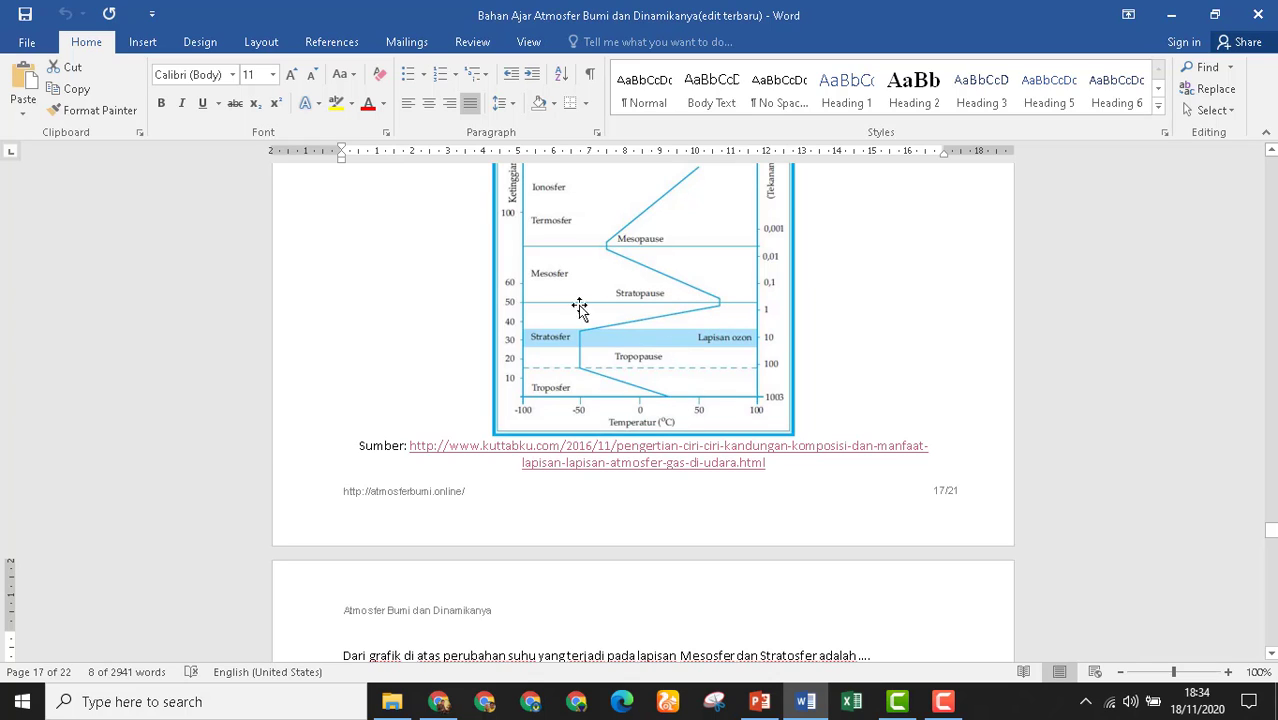
scroll(650, 402, "down", 2)
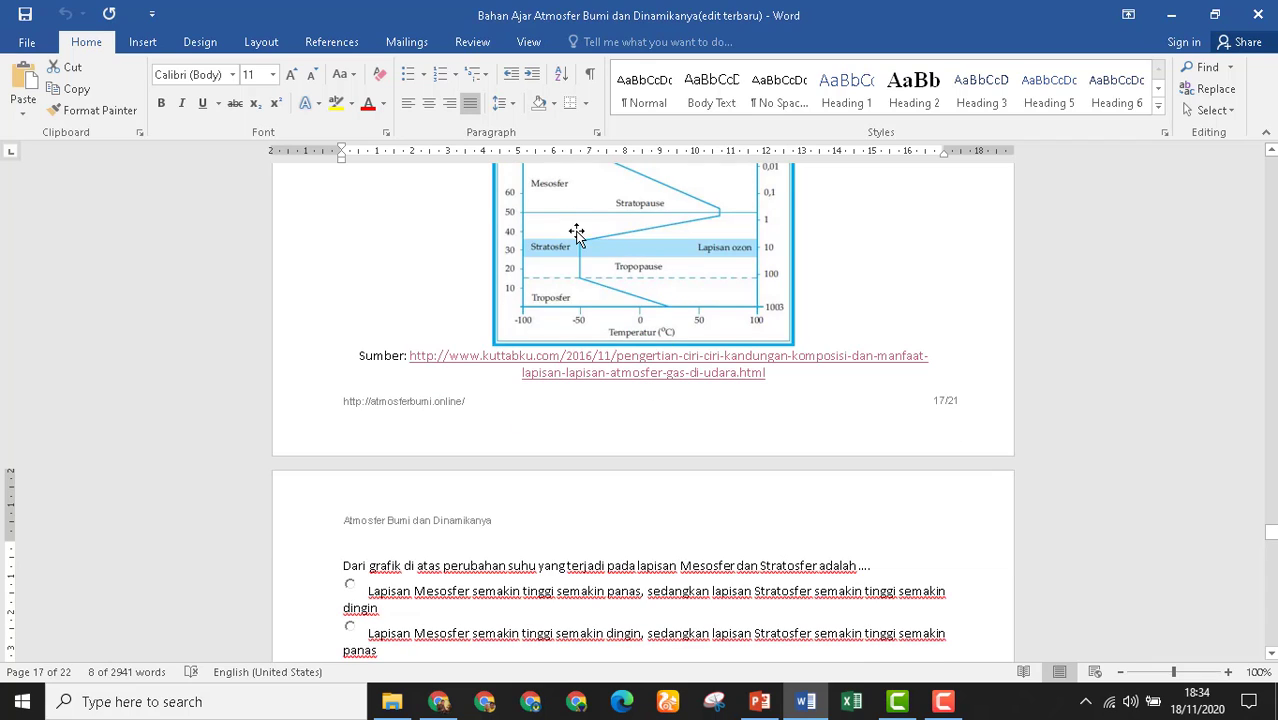
scroll(600, 485, "down", 1)
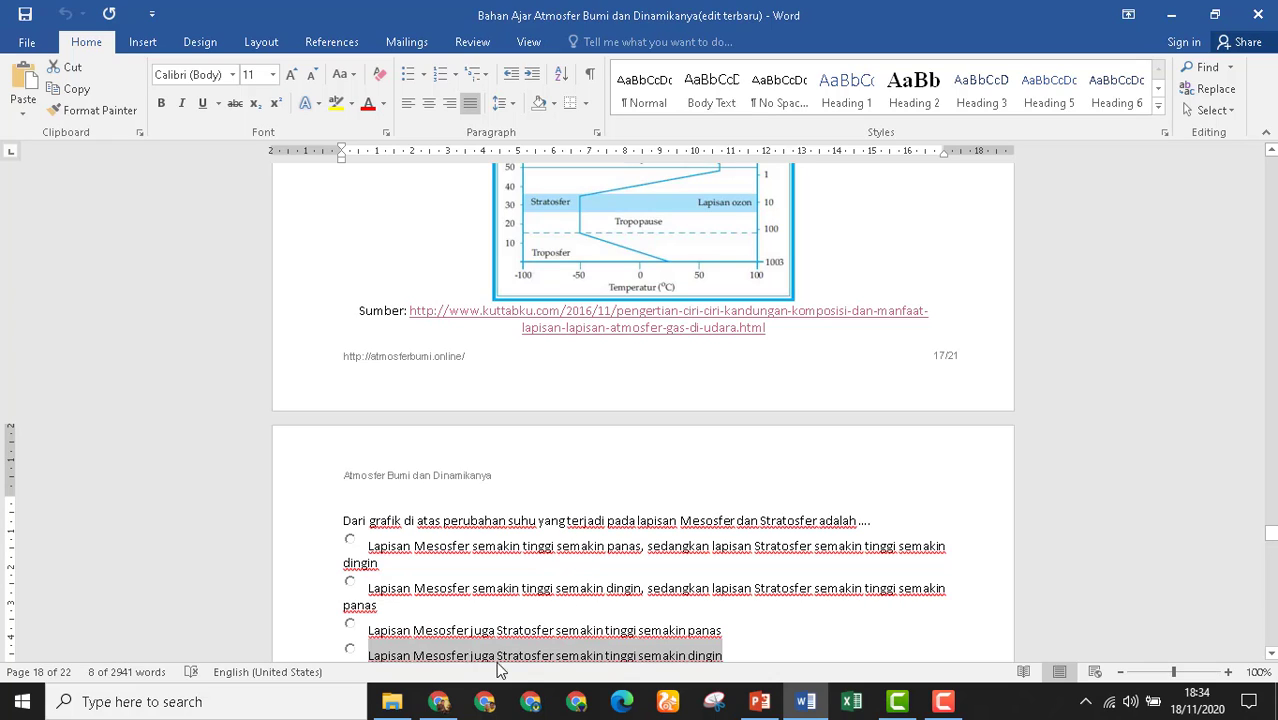
Back in eXe, mark question 2's second option, Mesosfer semakin dingin and Stratosfer semakin panas, as the correct answer.
left_click(438, 701)
type("Lapisan Mesosfer juga Stratosfer semakin tinggi semakin dingin")
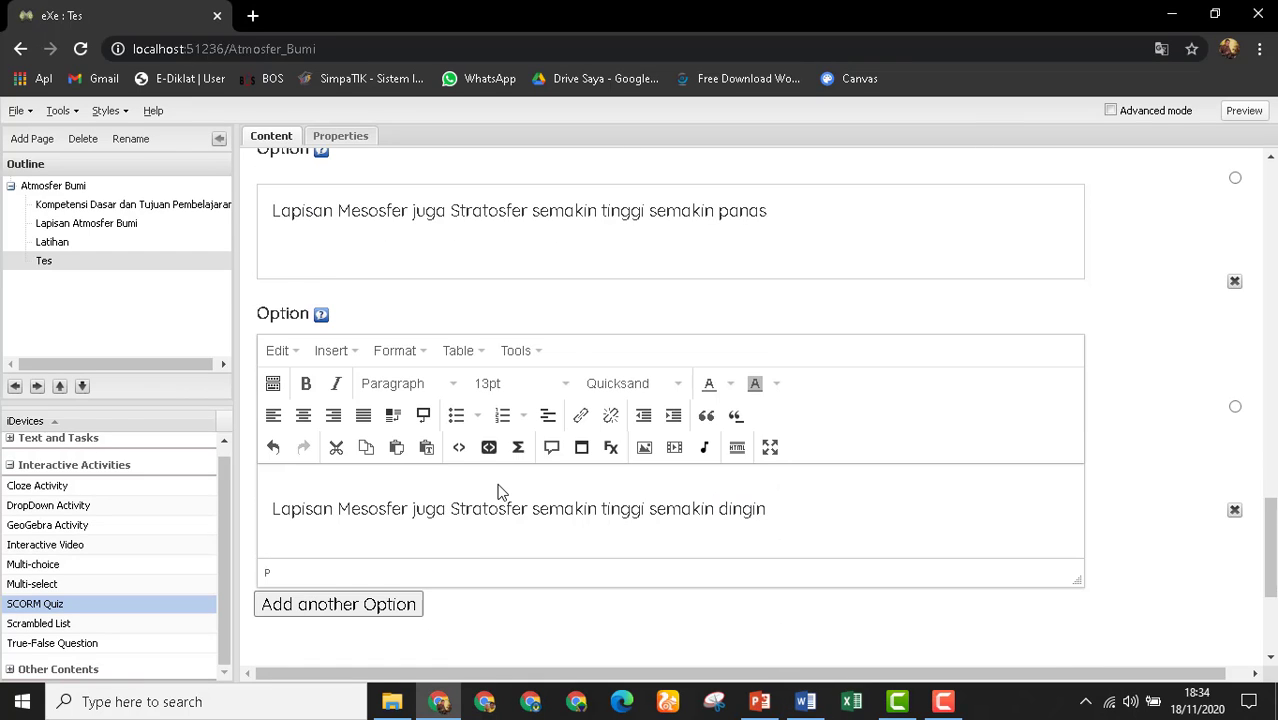
scroll(548, 502, "down", 4)
scroll(568, 491, "up", 5)
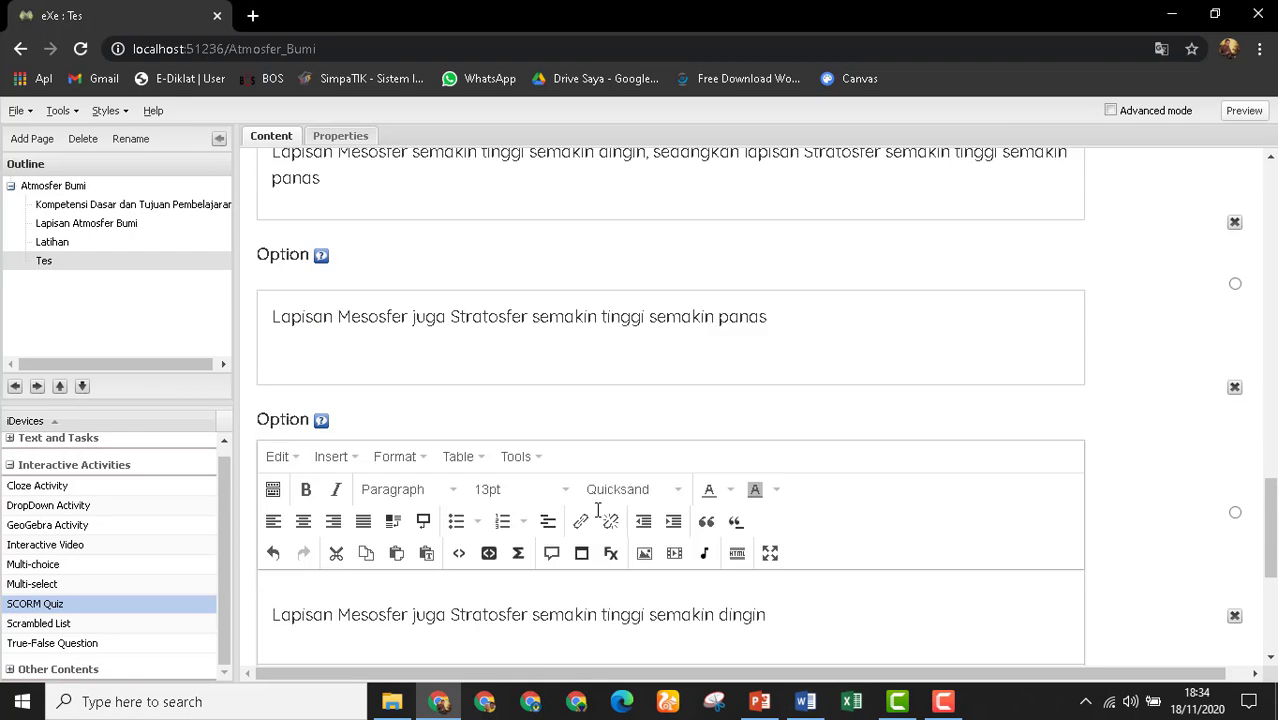
scroll(597, 510, "up", 3)
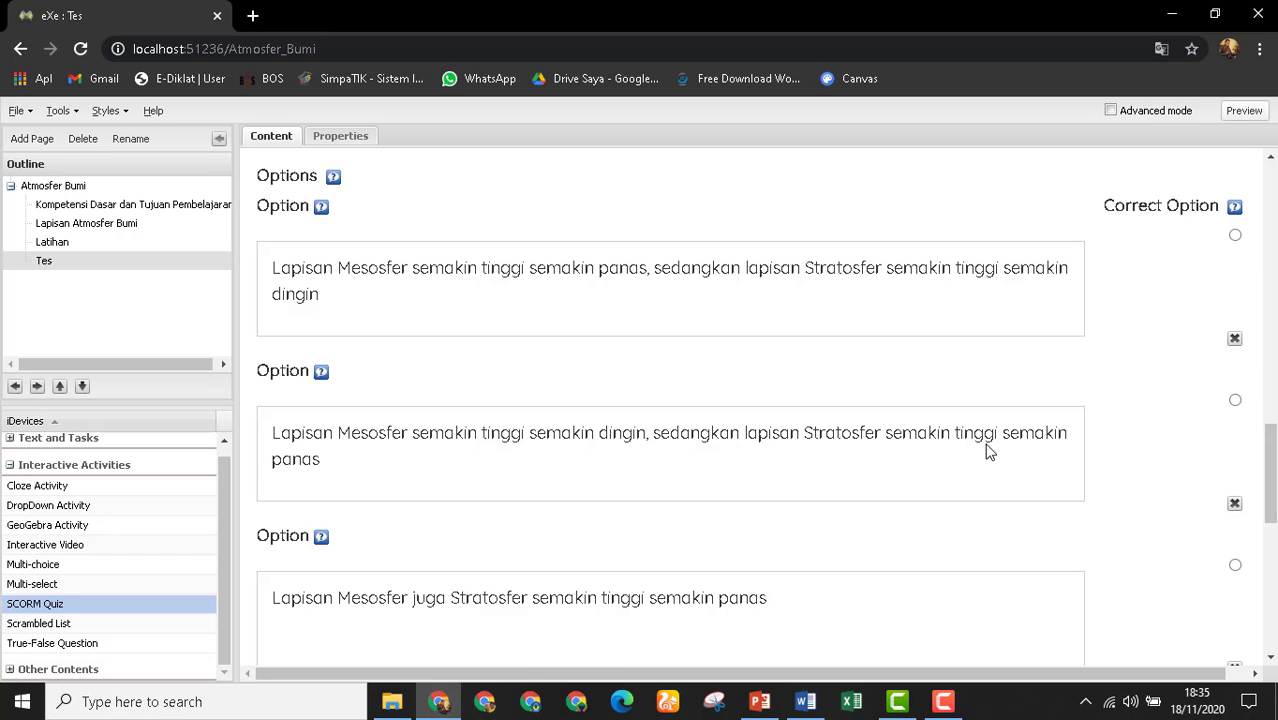
left_click(1235, 400)
Add a third blank question to the SCORM quiz below question 2.
scroll(521, 510, "down", 6)
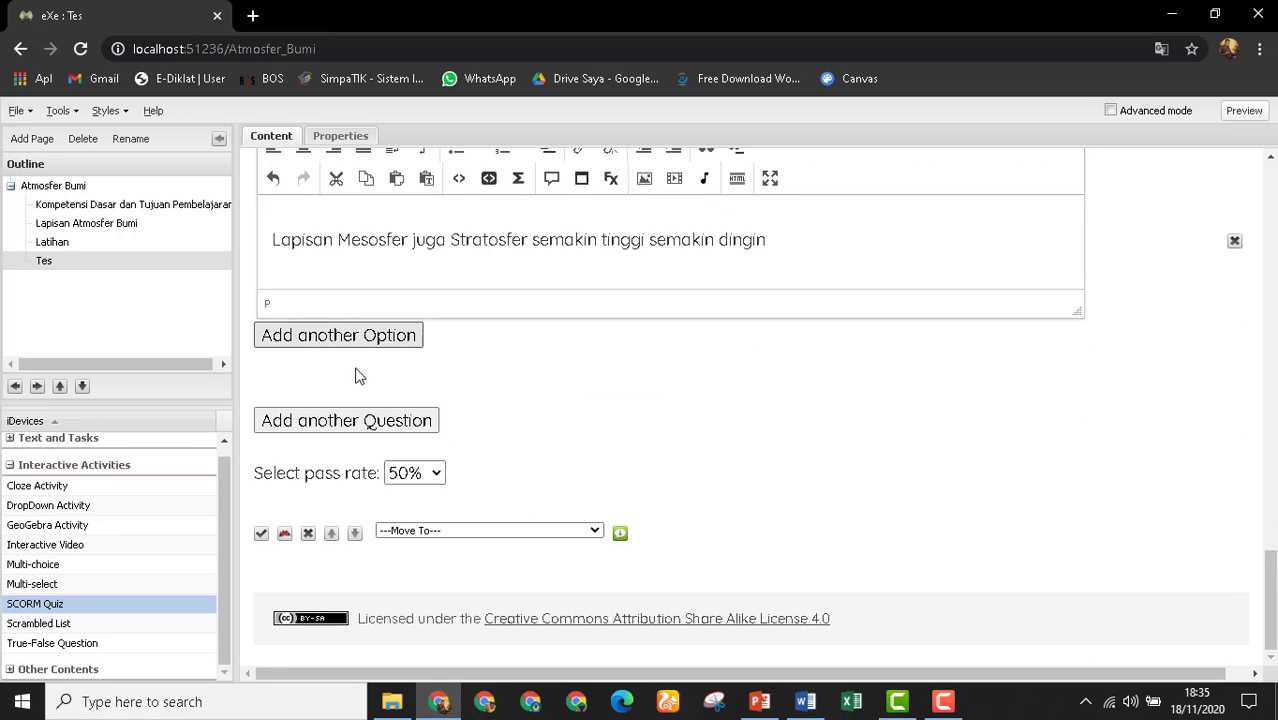
left_click(350, 421)
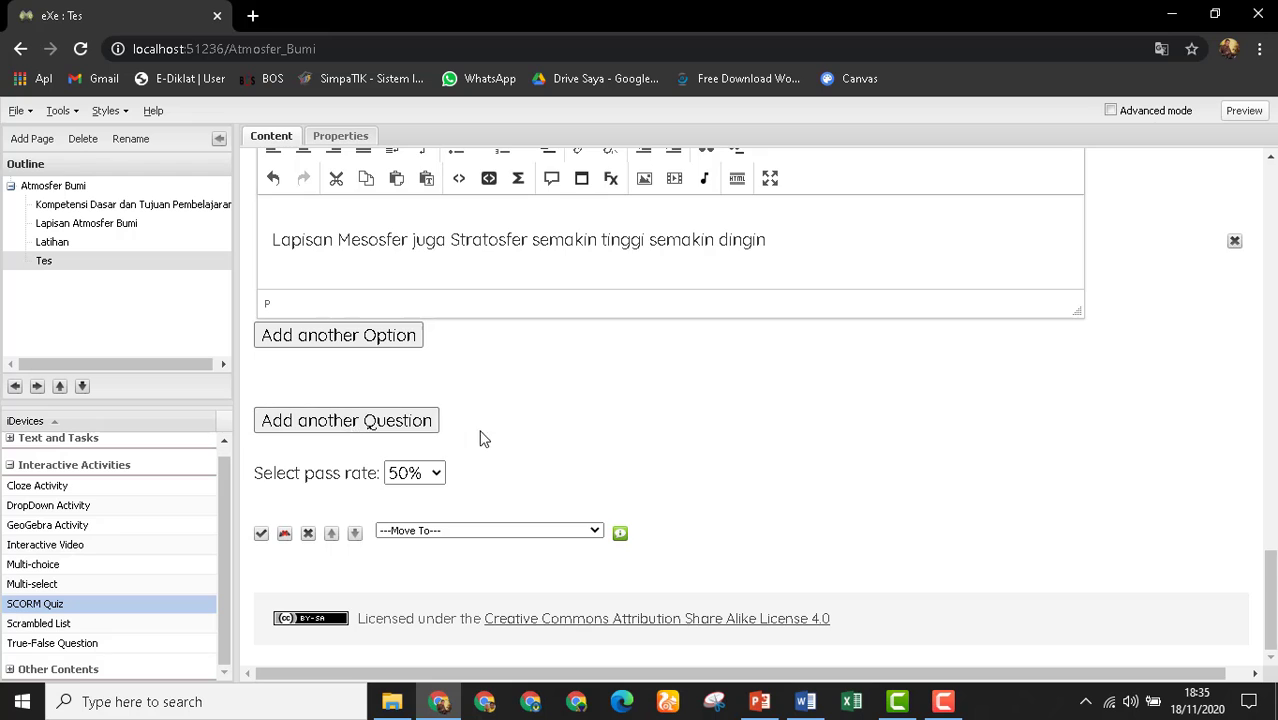
scroll(710, 439, "down", 6)
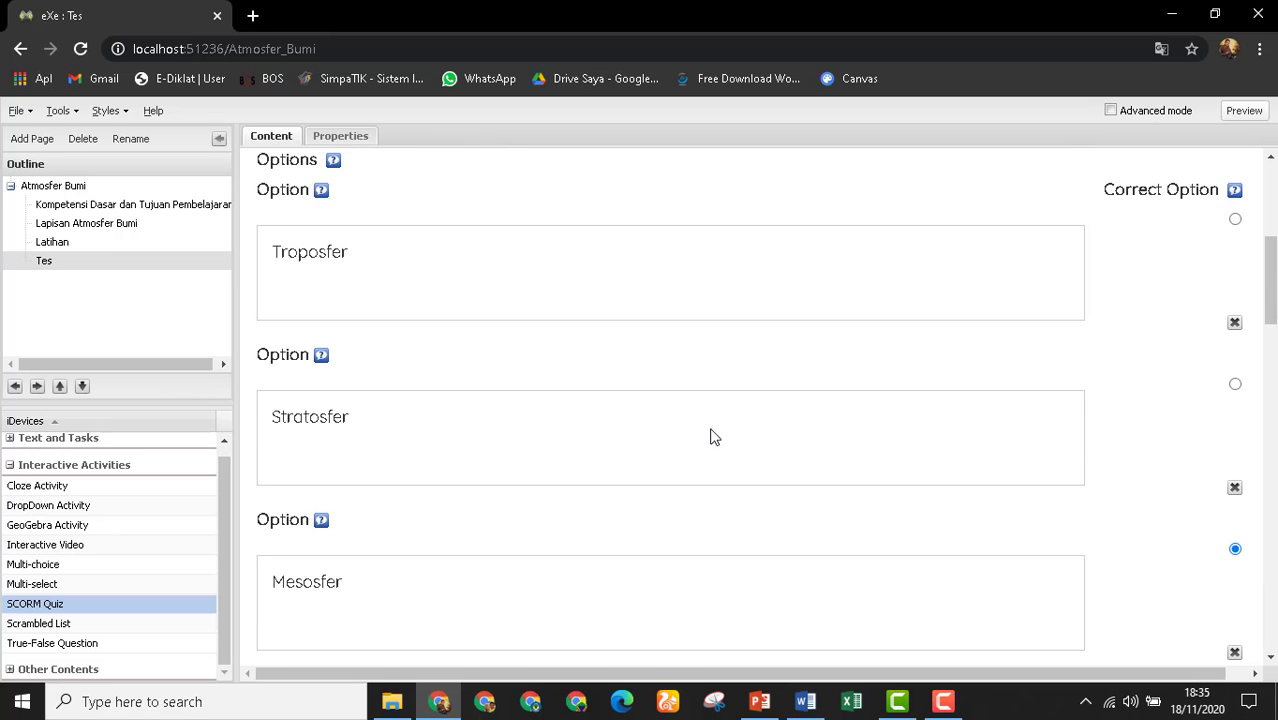
Change the package's style to Kids.
left_click(108, 111)
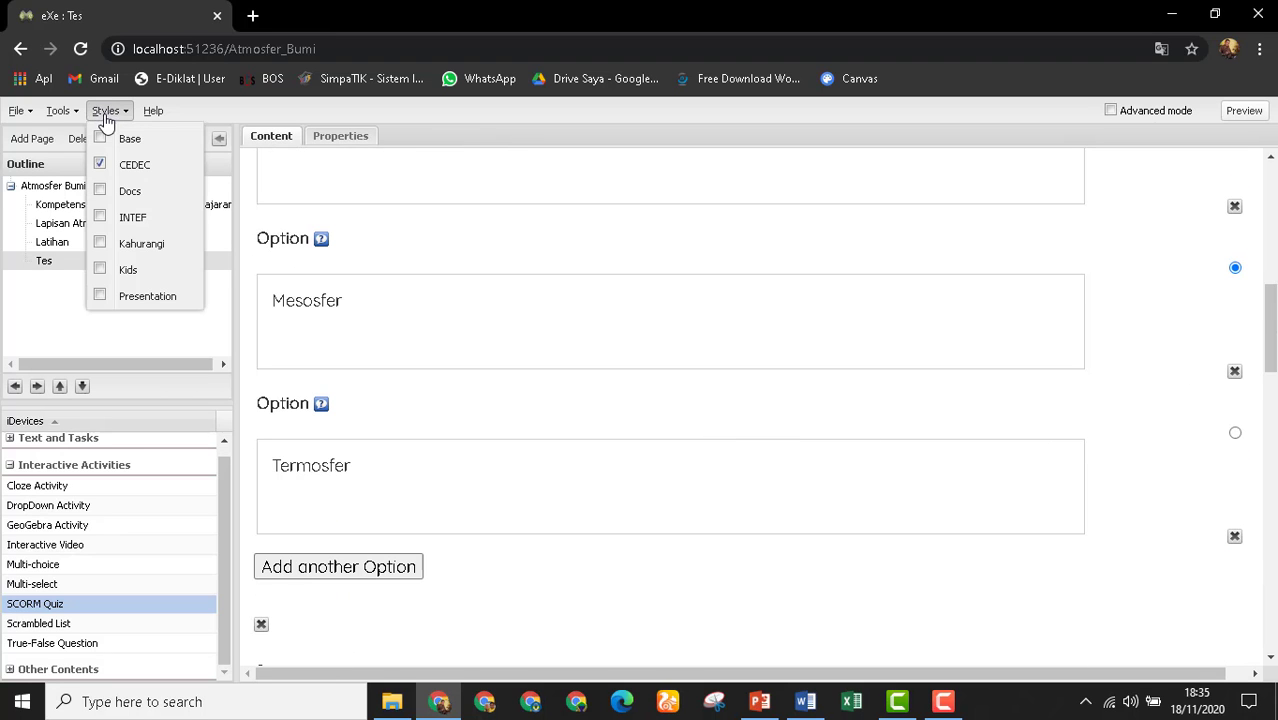
left_click(106, 270)
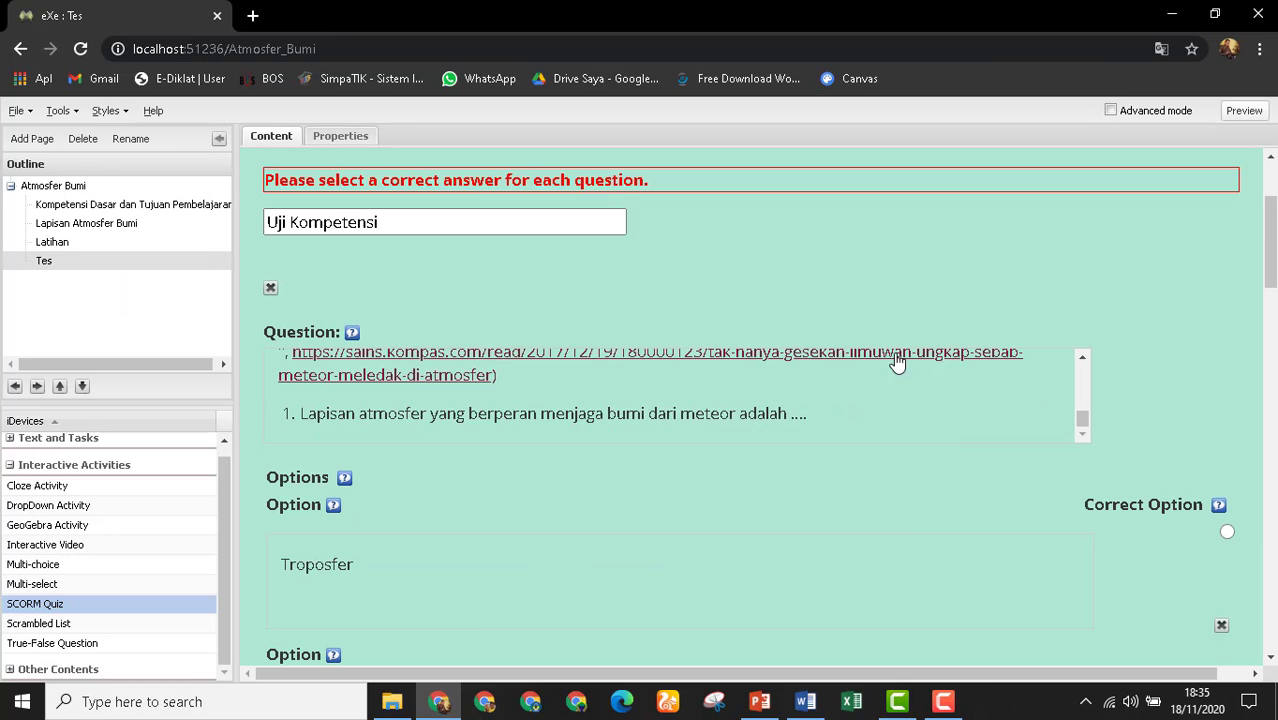
scroll(746, 407, "down", 15)
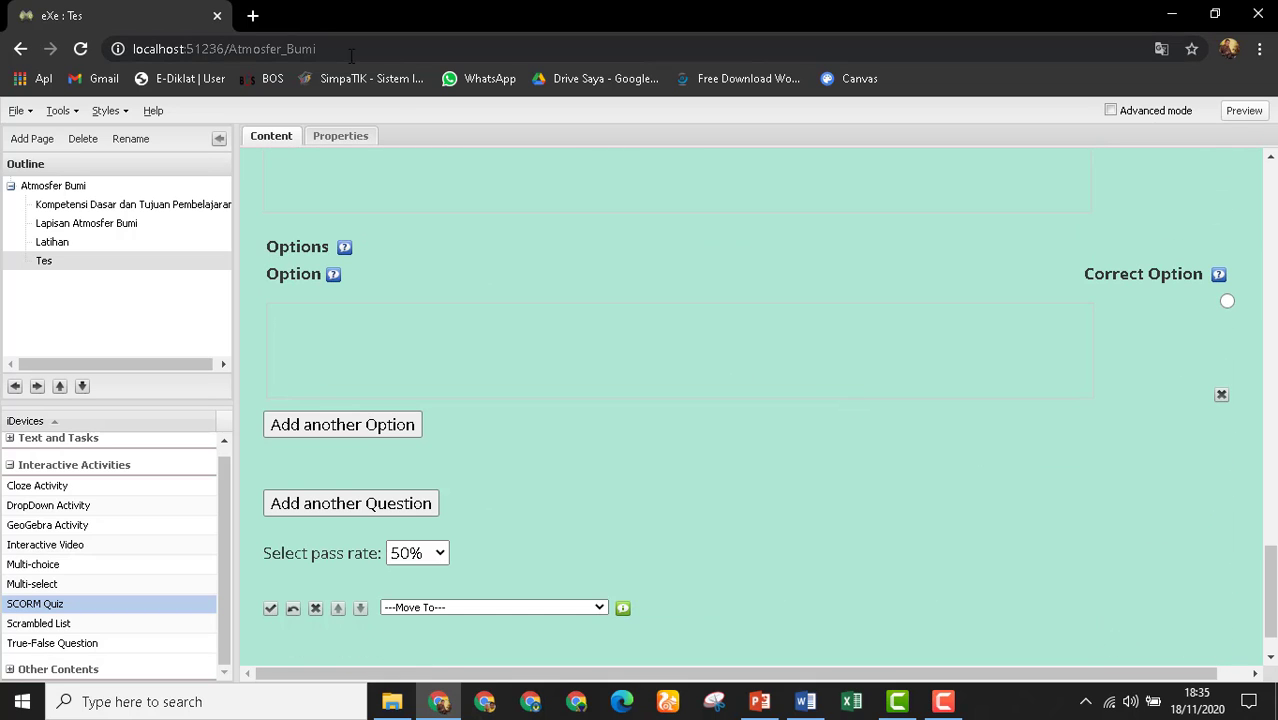
Copy question 3's Altimeter passage and question text from the Word document into the quiz's third blank question in eXe.
scroll(632, 430, "up", 4)
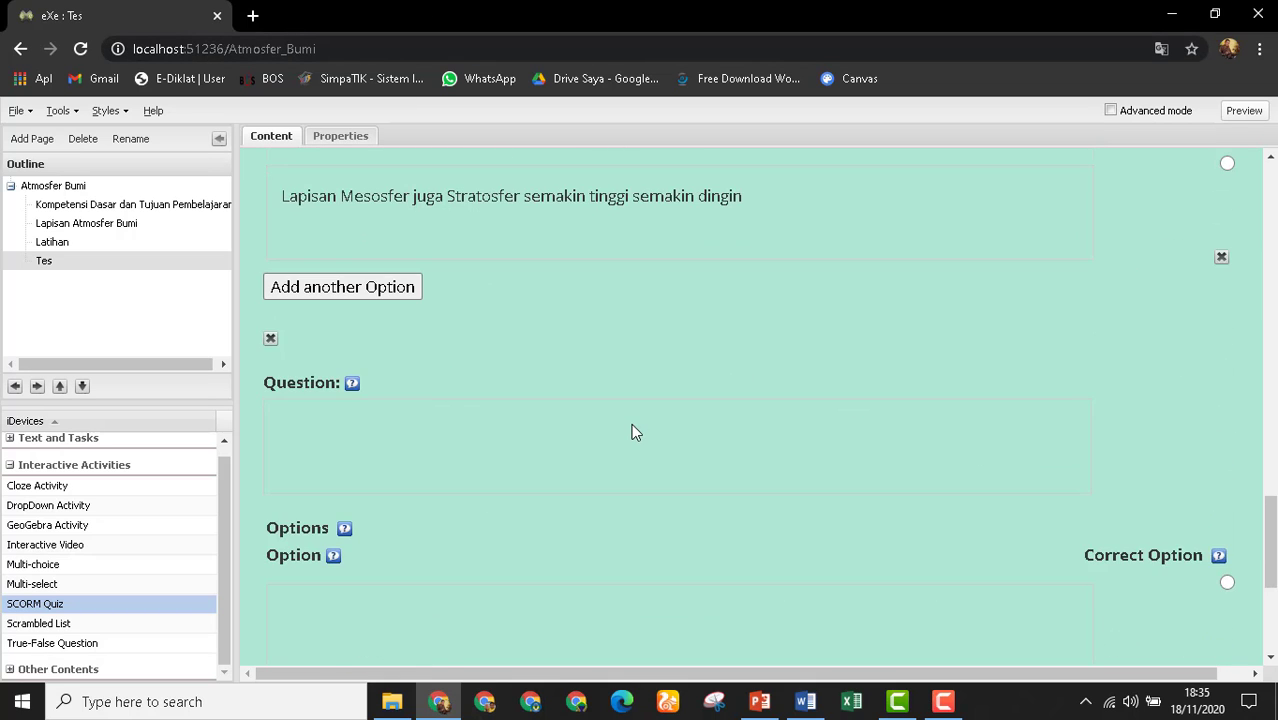
scroll(596, 466, "down", 1)
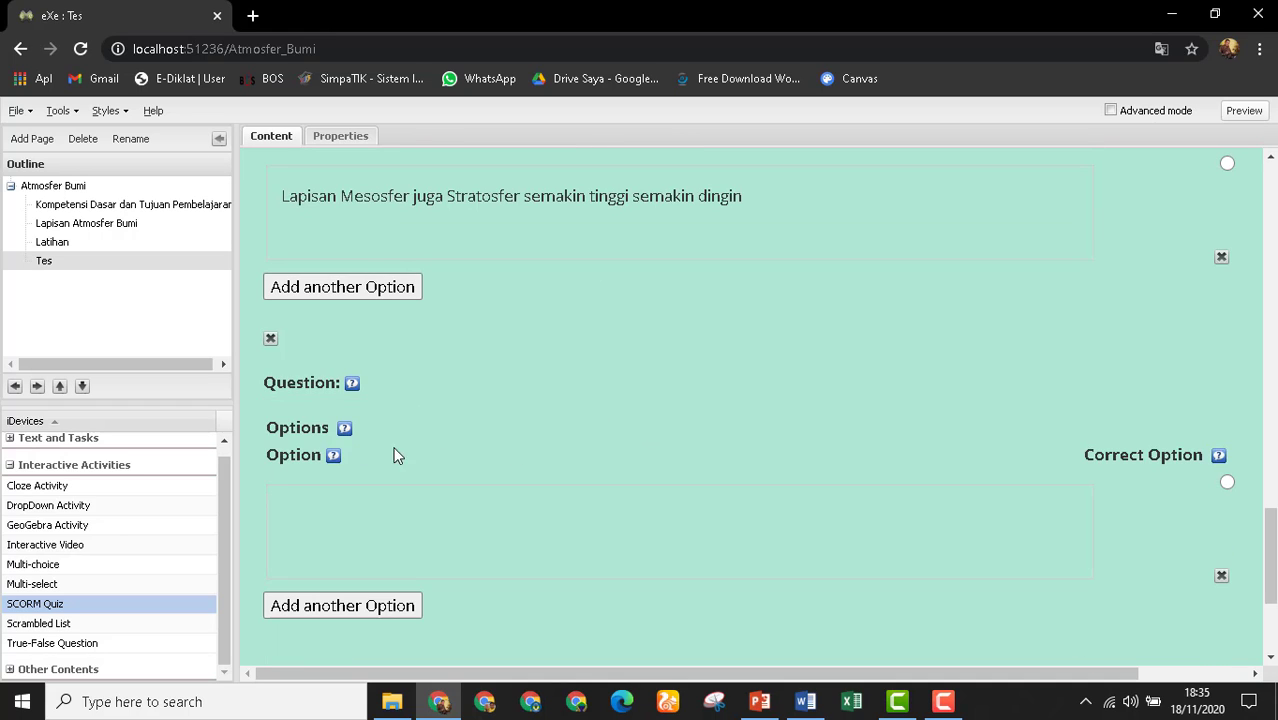
scroll(452, 470, "down", 1)
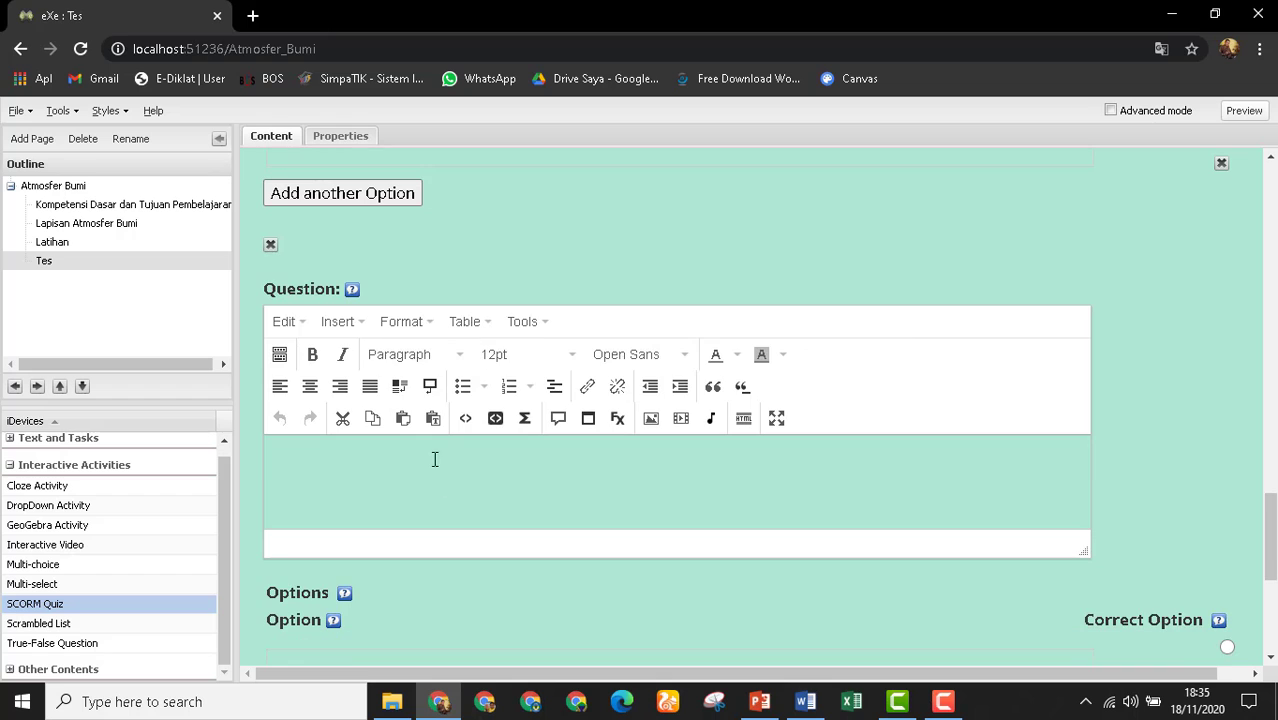
left_click(805, 701)
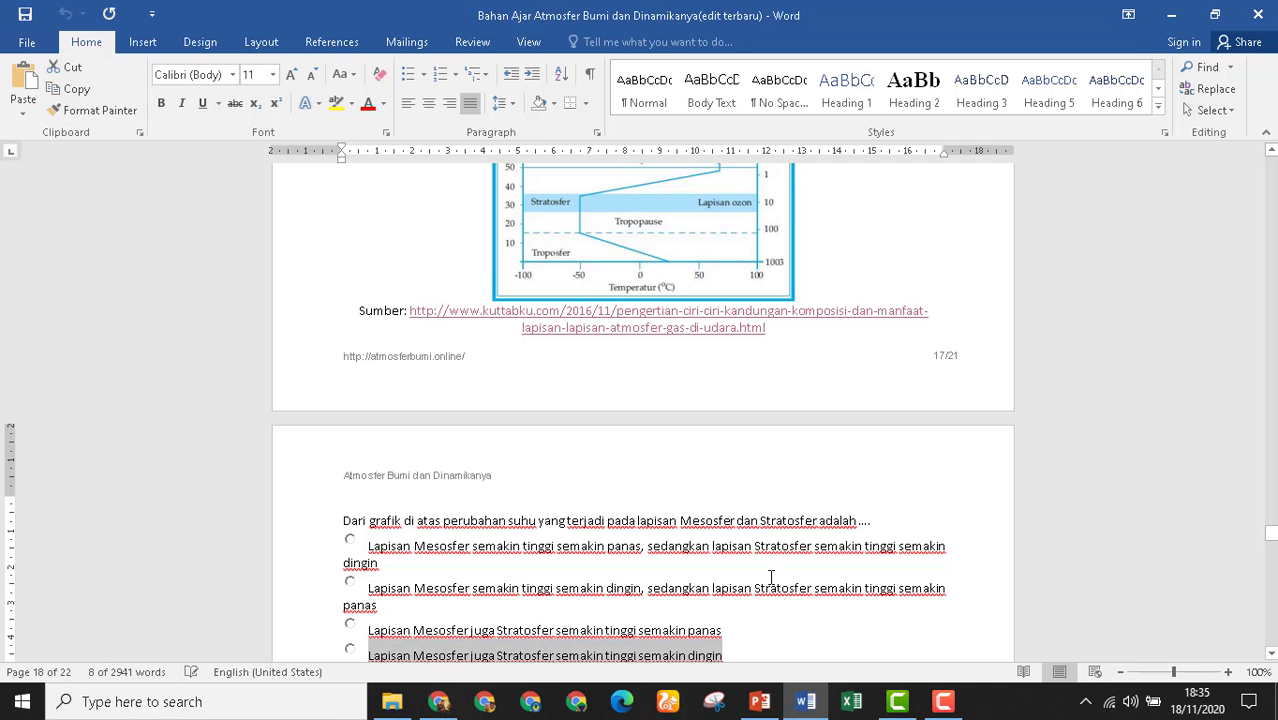
scroll(540, 545, "down", 5)
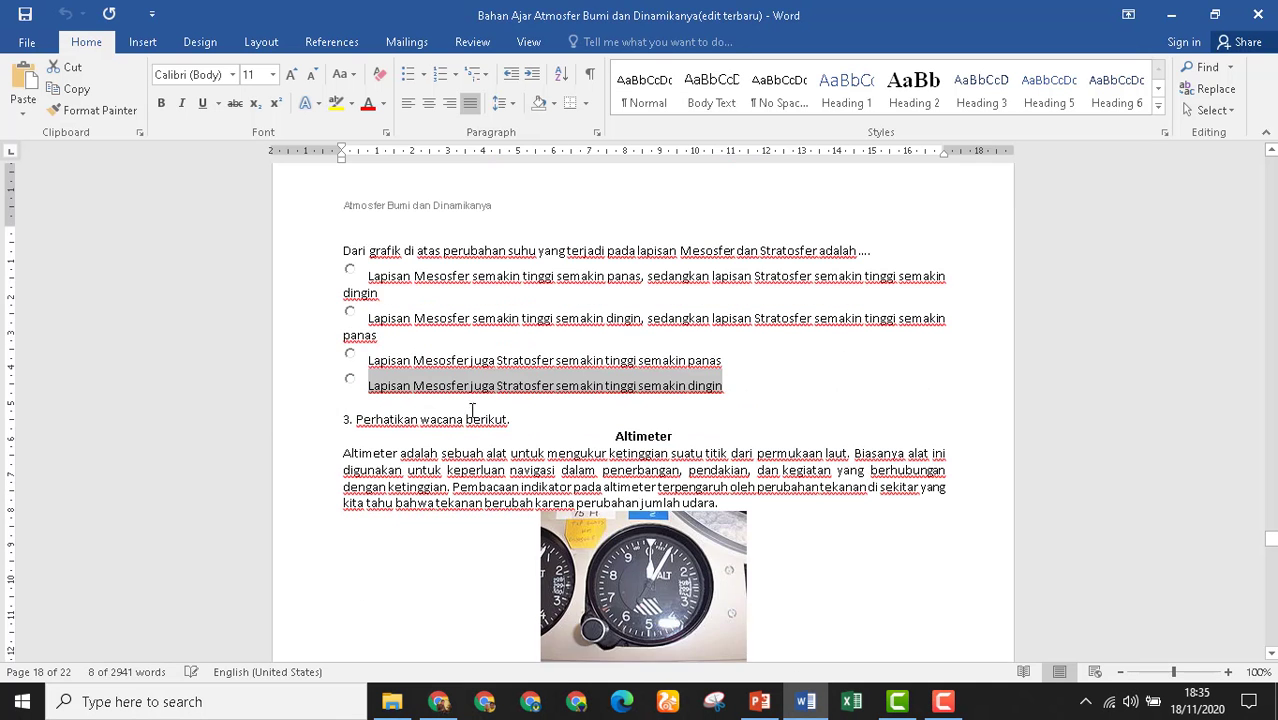
left_click_drag(343, 419, 368, 609)
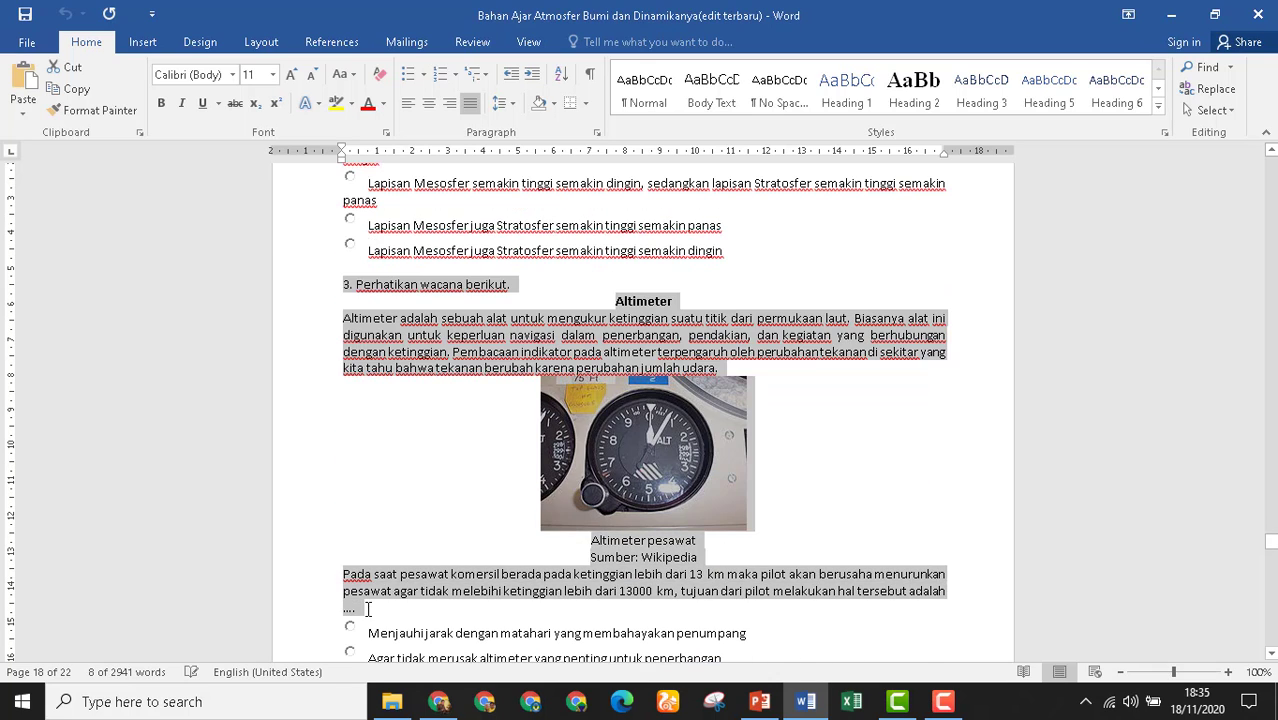
left_click(438, 701)
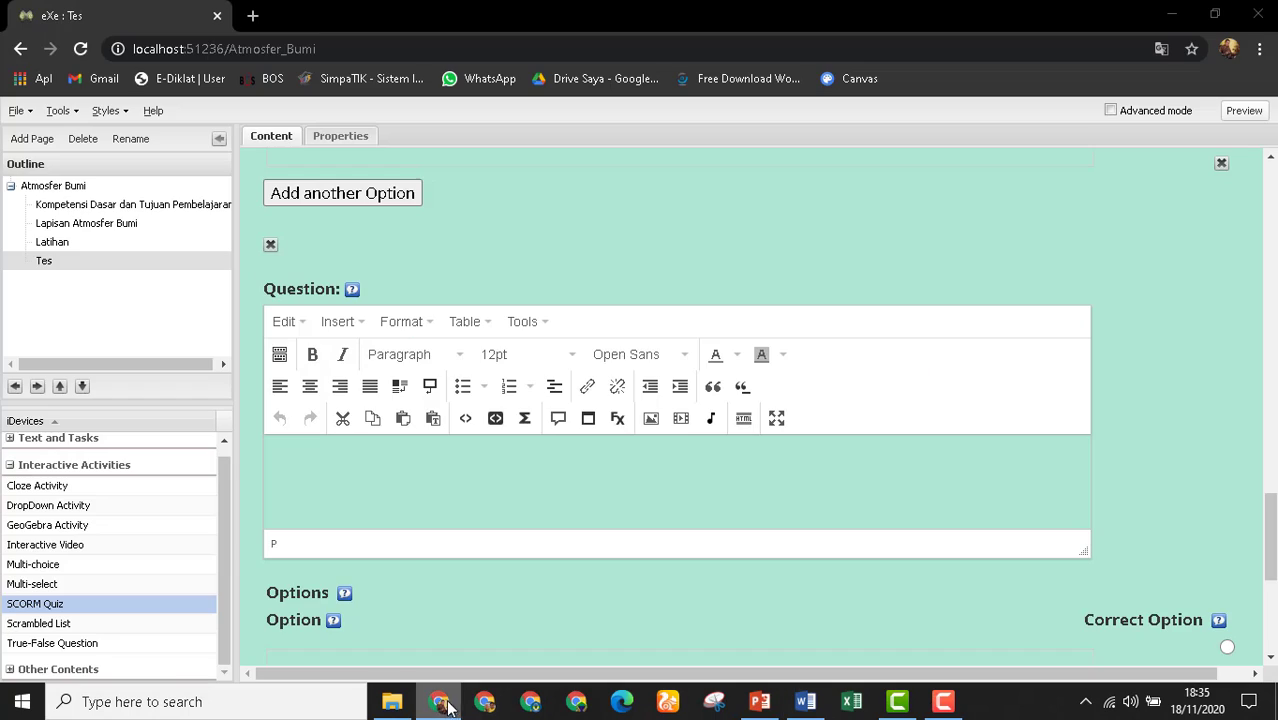
key("ctrl+v")
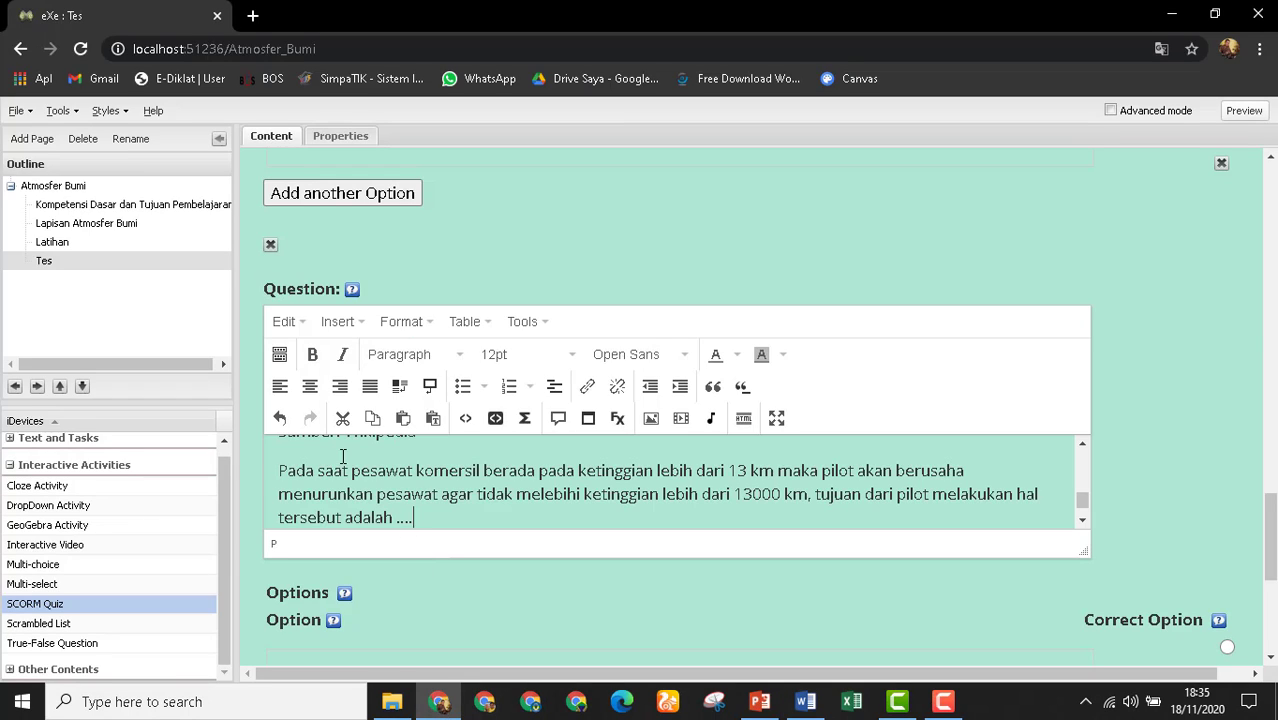
scroll(499, 507, "up", 10)
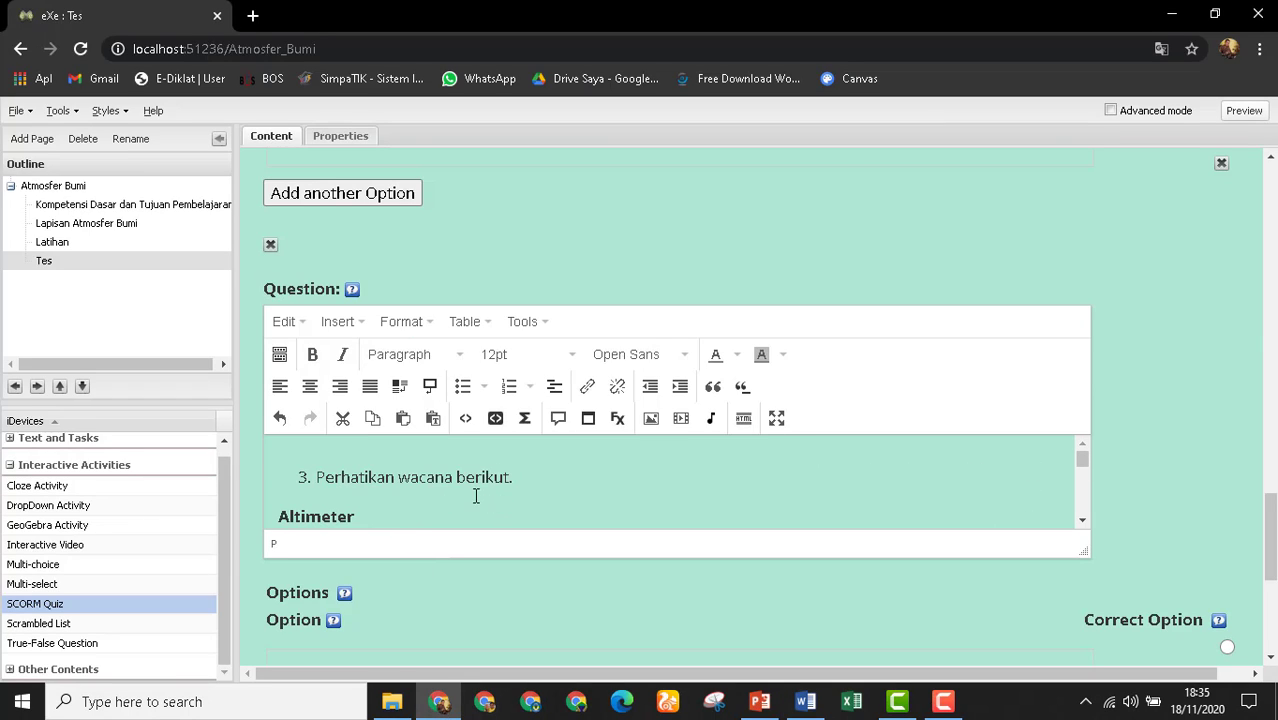
scroll(476, 497, "up", 1)
scroll(474, 543, "down", 1)
scroll(474, 543, "up", 1)
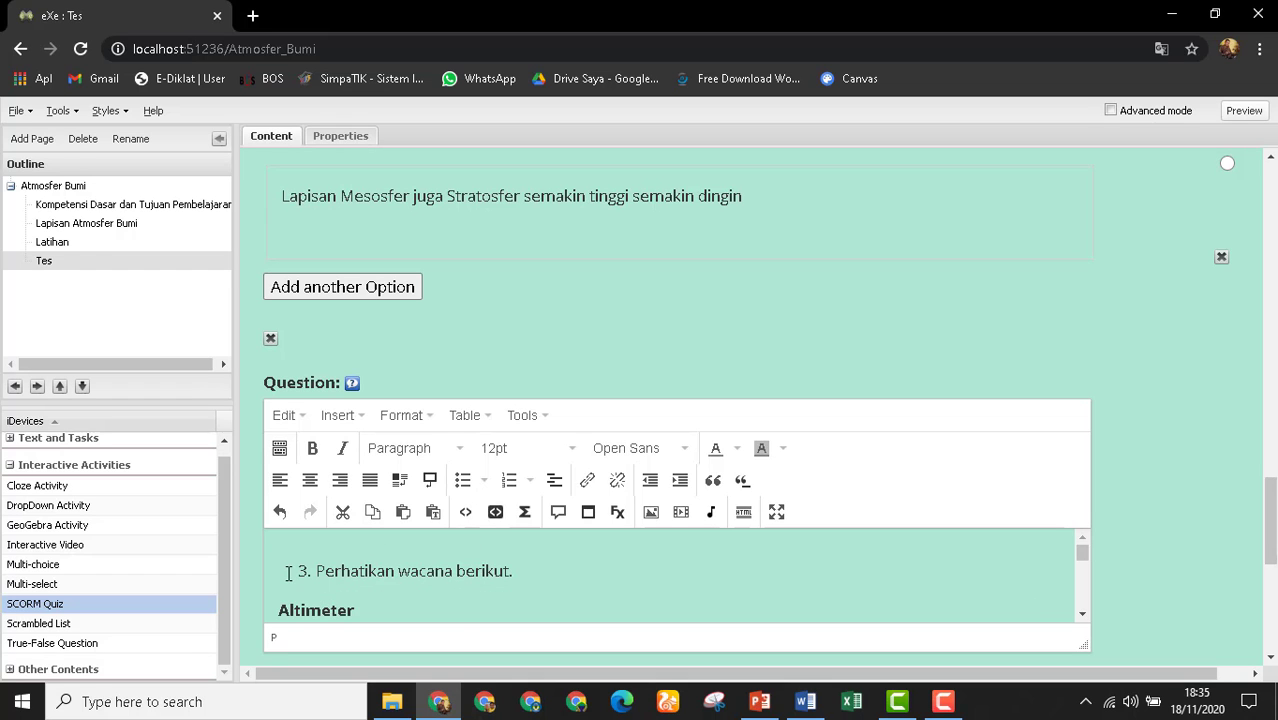
Switch to Word and copy the altimeter picture from question 3.
left_click(806, 701)
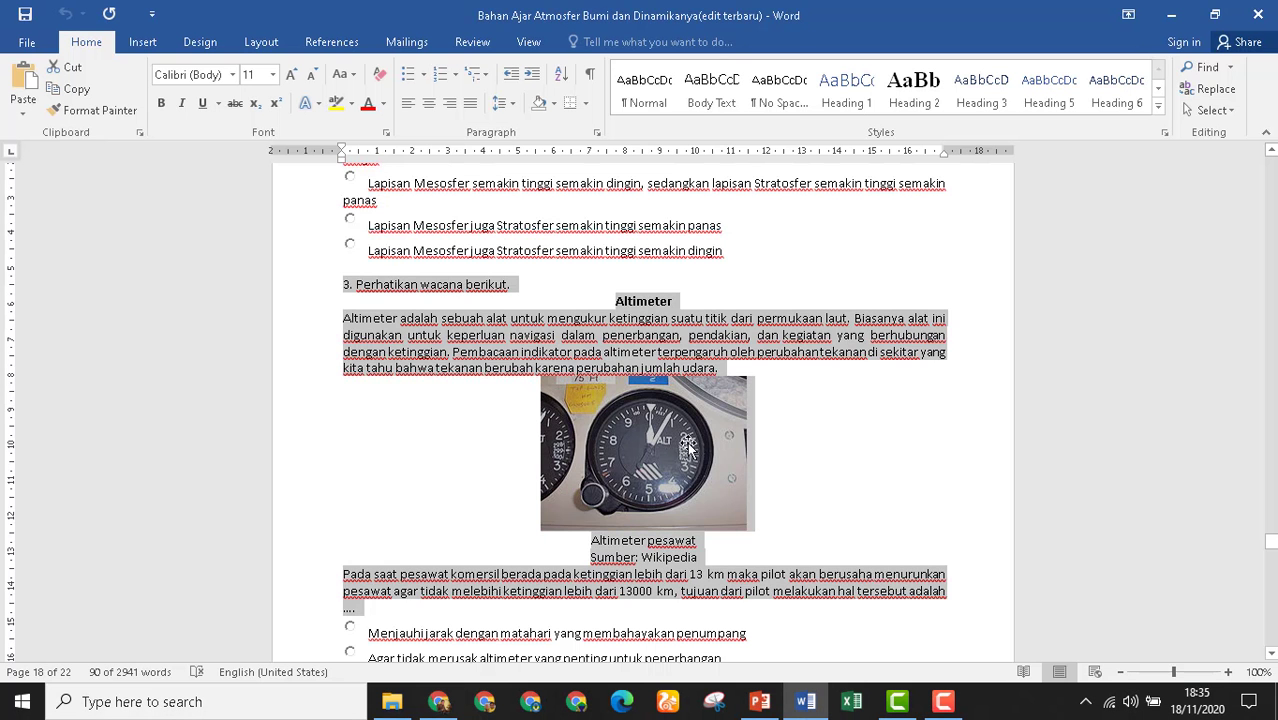
left_click(680, 484)
right_click(660, 459)
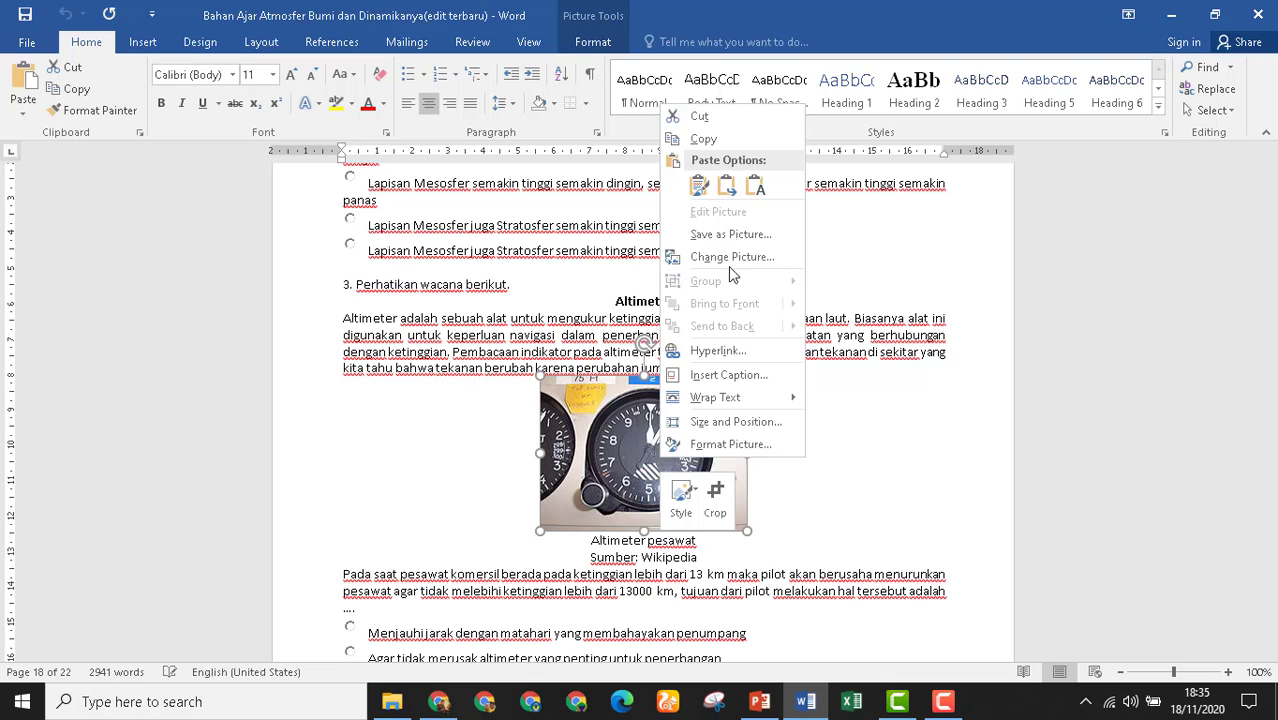
left_click(704, 139)
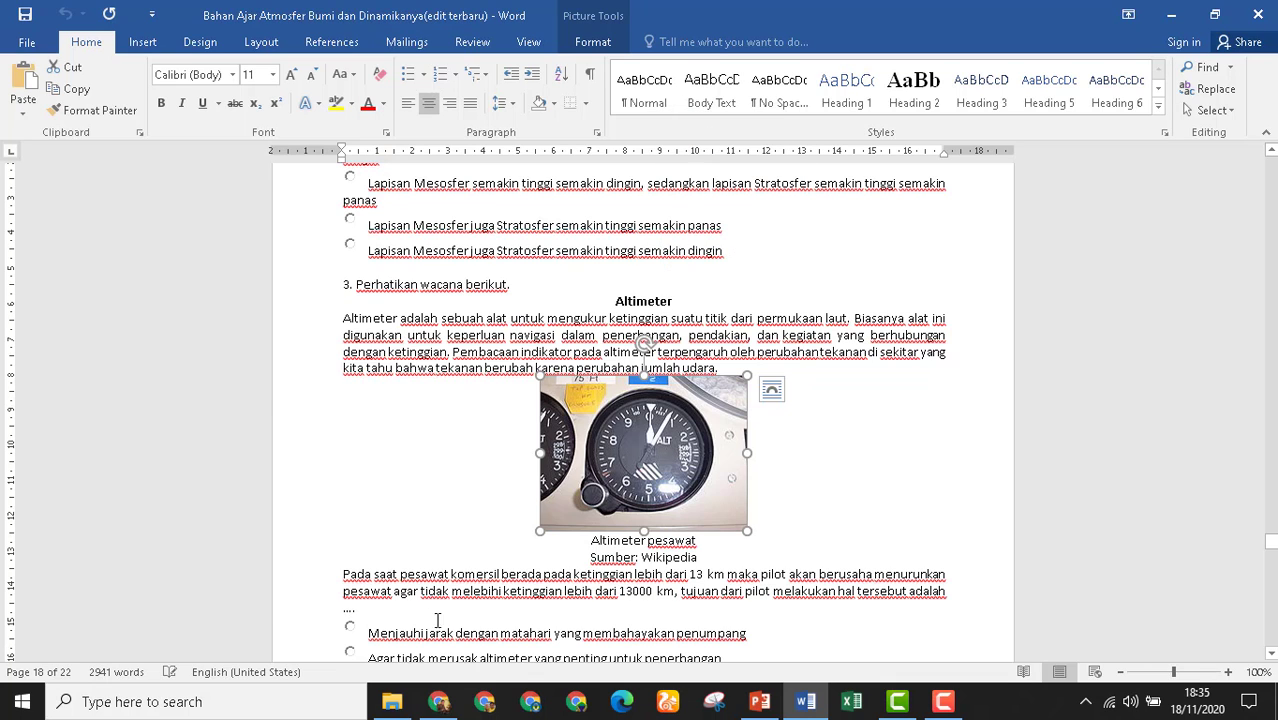
Back in eXe, paste the altimeter picture on a new line above the Altimeter pesawat caption, leaving its image description empty.
left_click(438, 701)
scroll(380, 603, "down", 3)
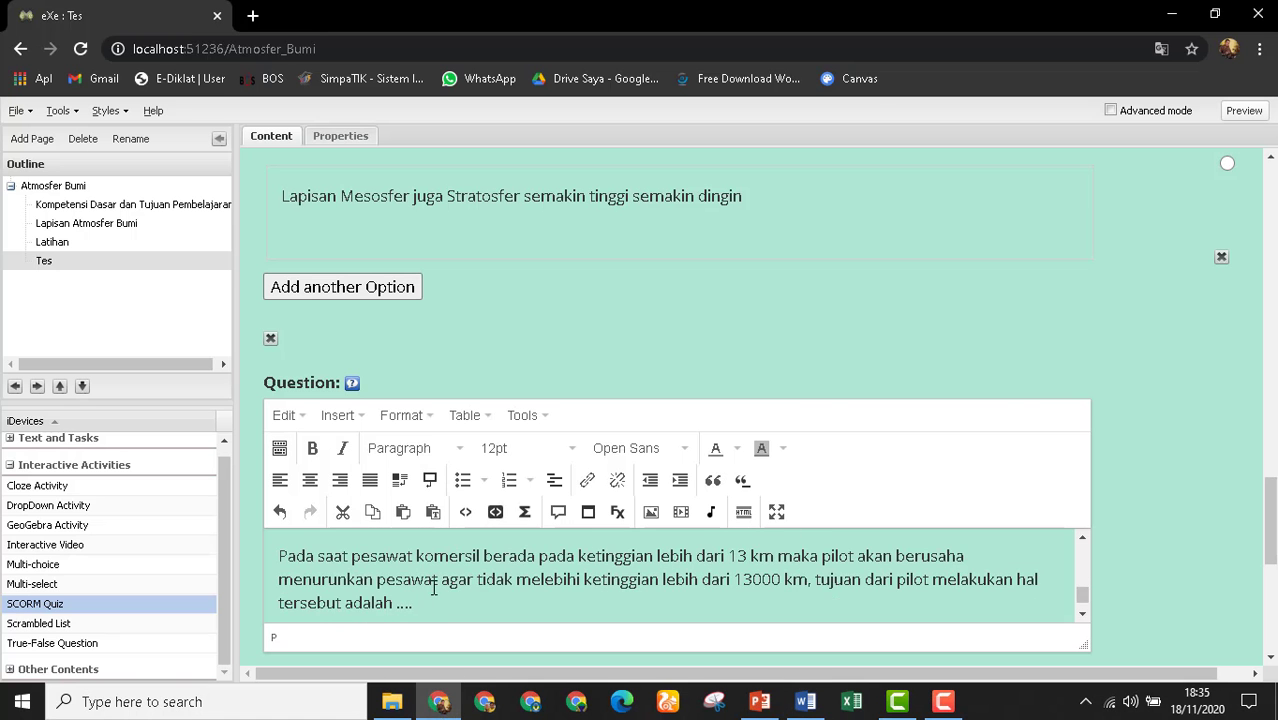
scroll(468, 592, "up", 1)
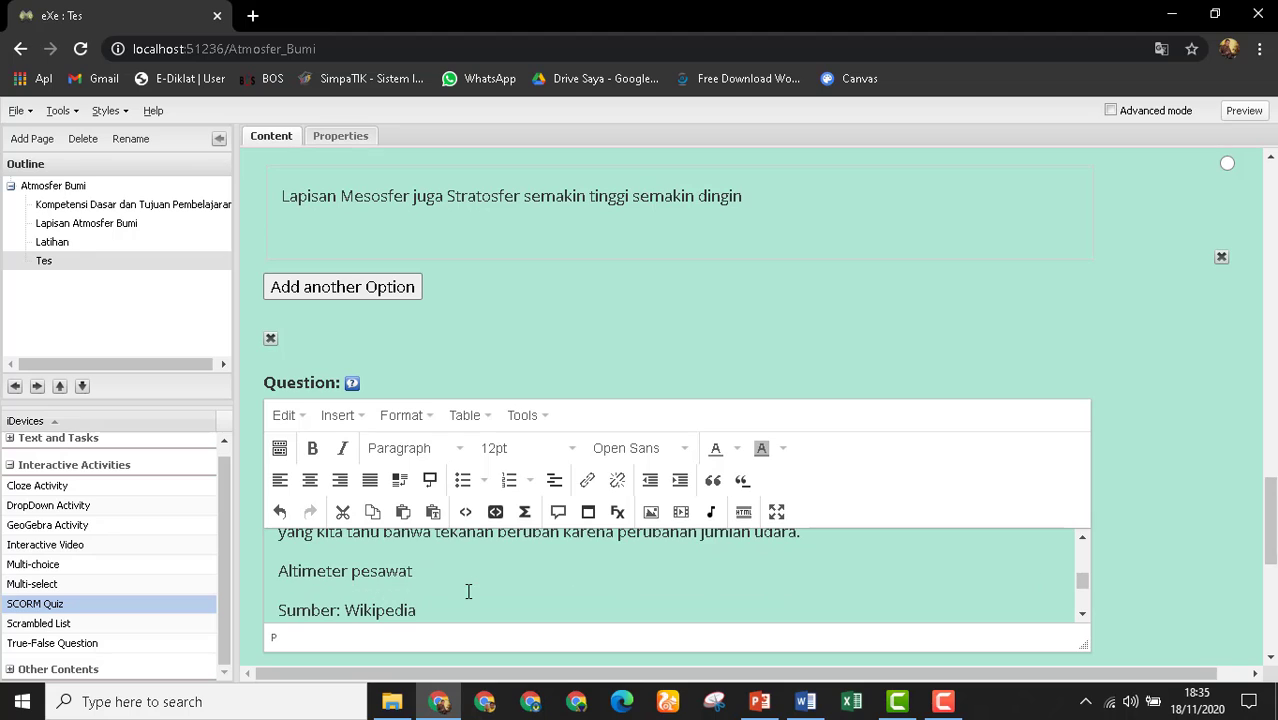
left_click(276, 570)
key("Return")
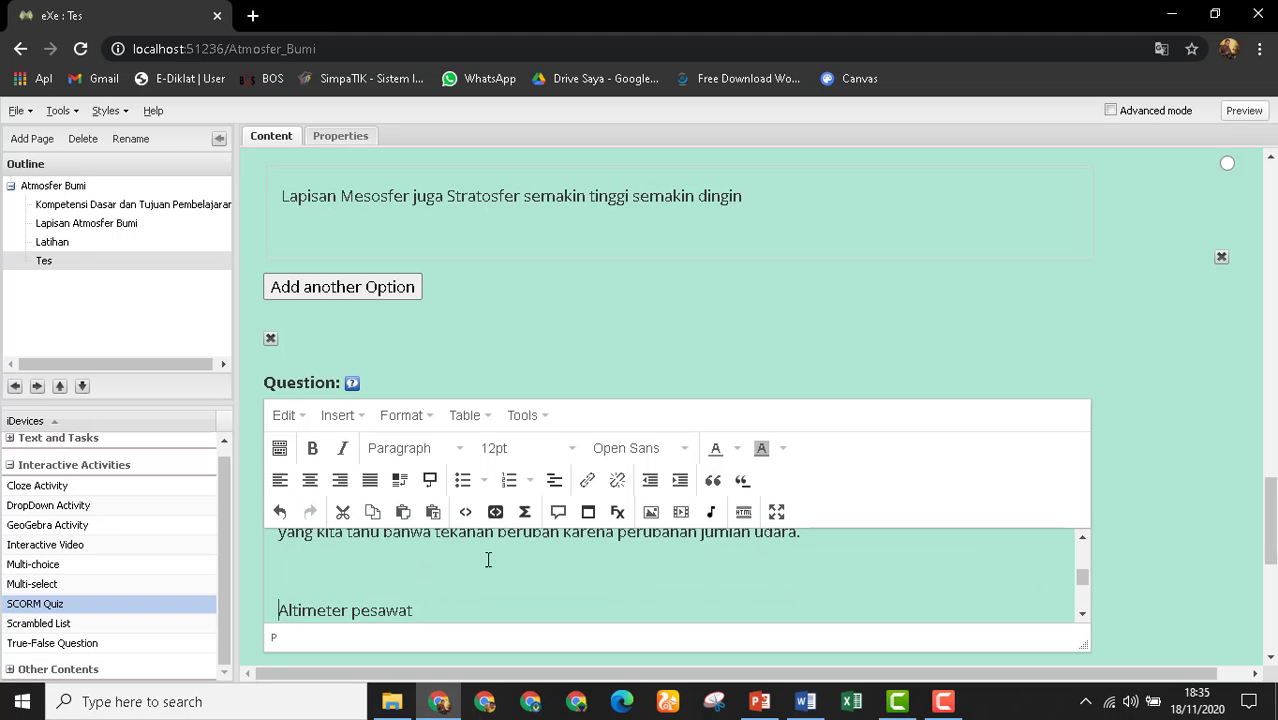
left_click(775, 513)
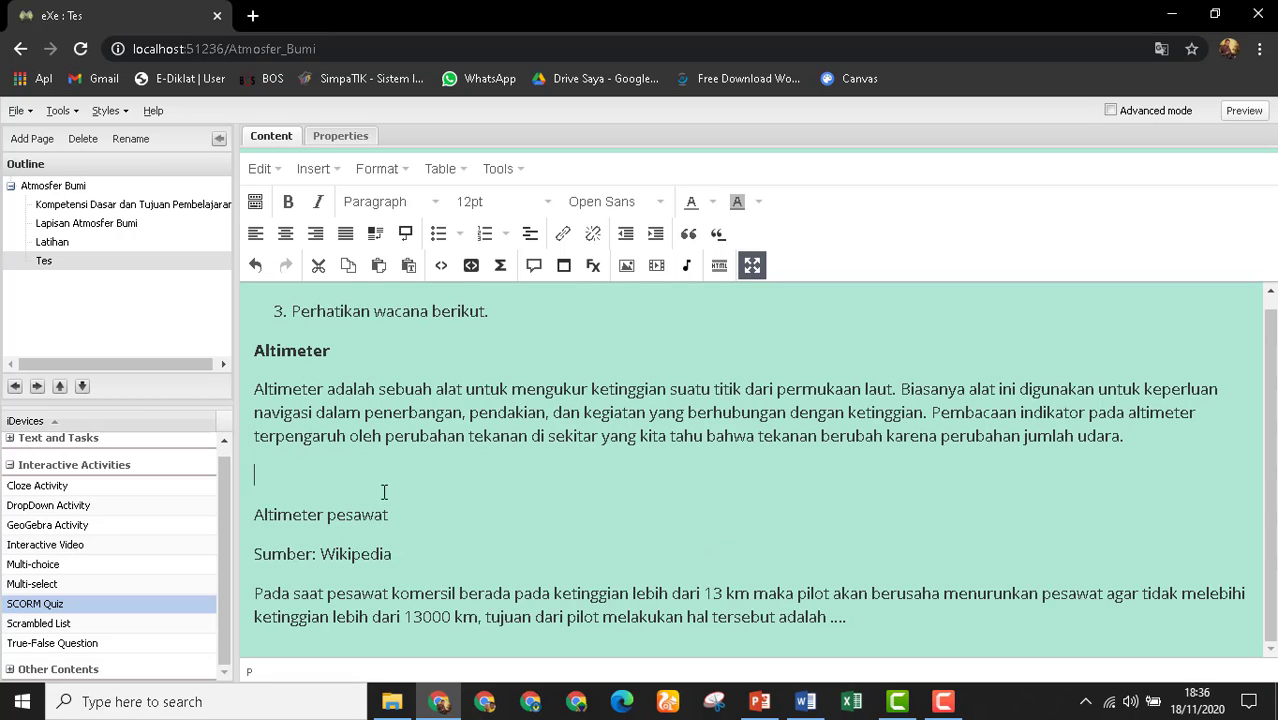
key("ctrl+v")
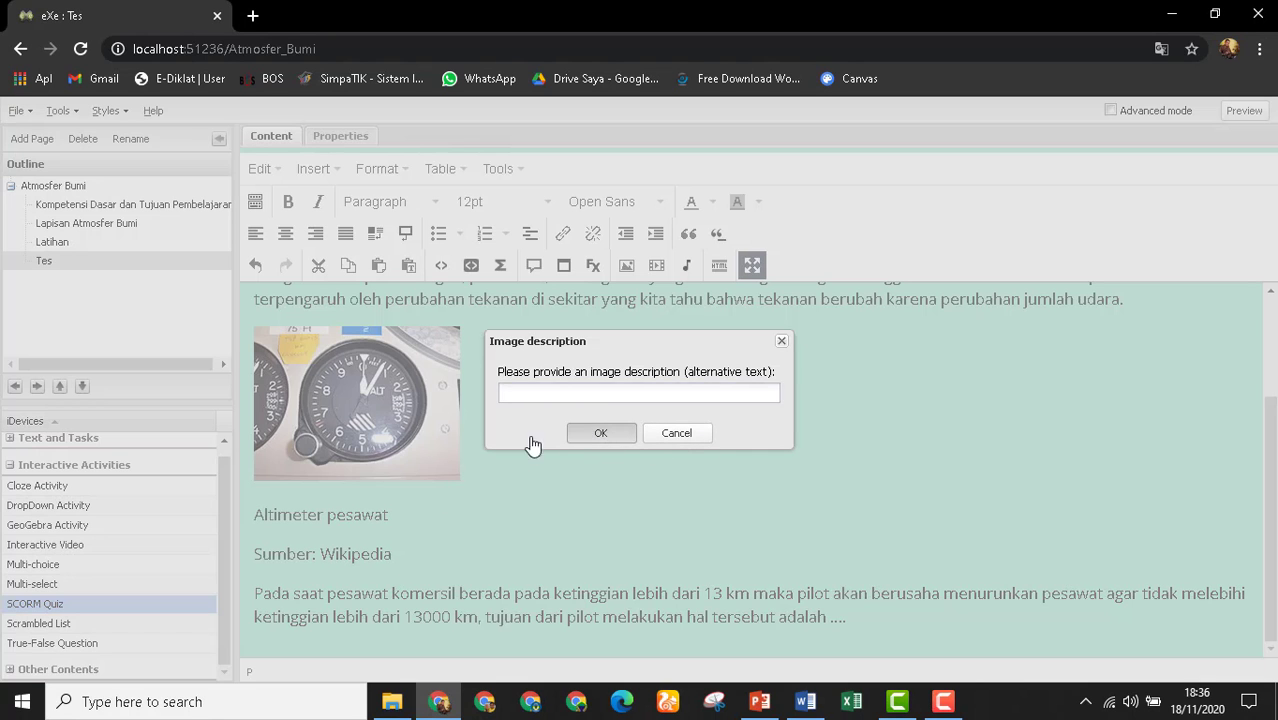
key("Return")
left_click(605, 425)
Centre the altimeter picture and its two caption lines, Altimeter pesawat and Sumber: Wikipedia, and leave the full-screen editor.
left_click(360, 418)
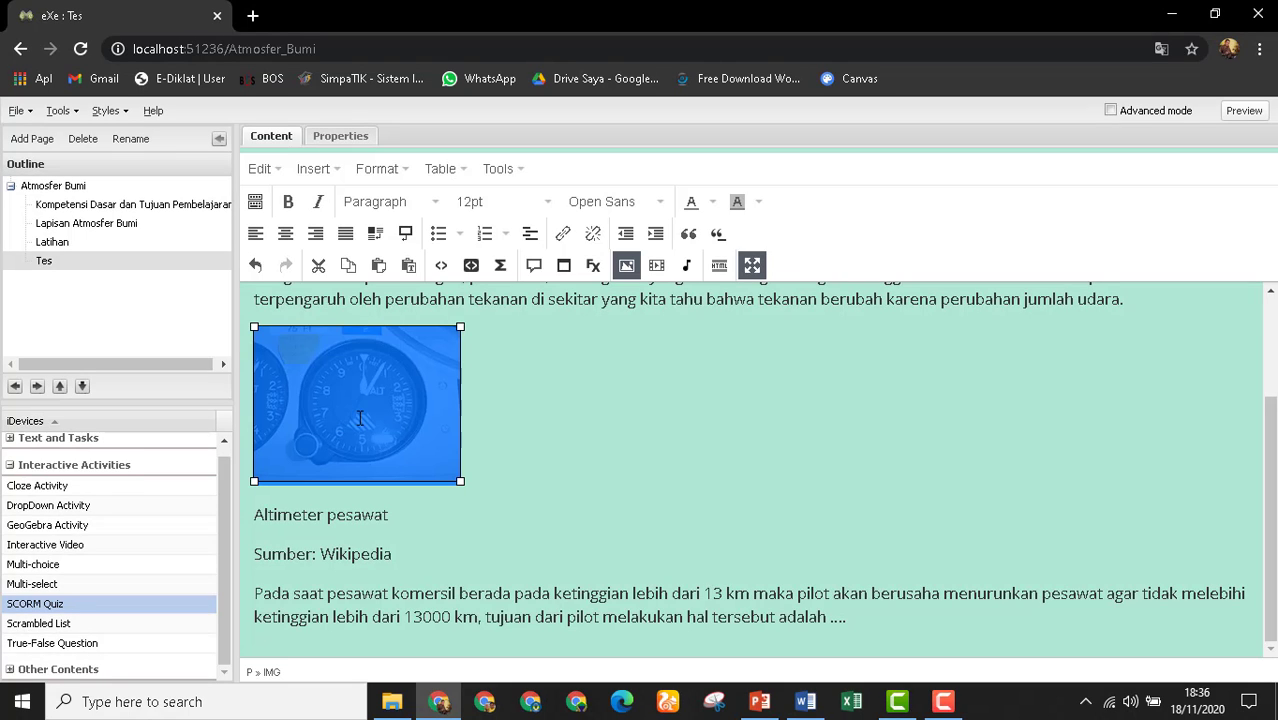
left_click(285, 233)
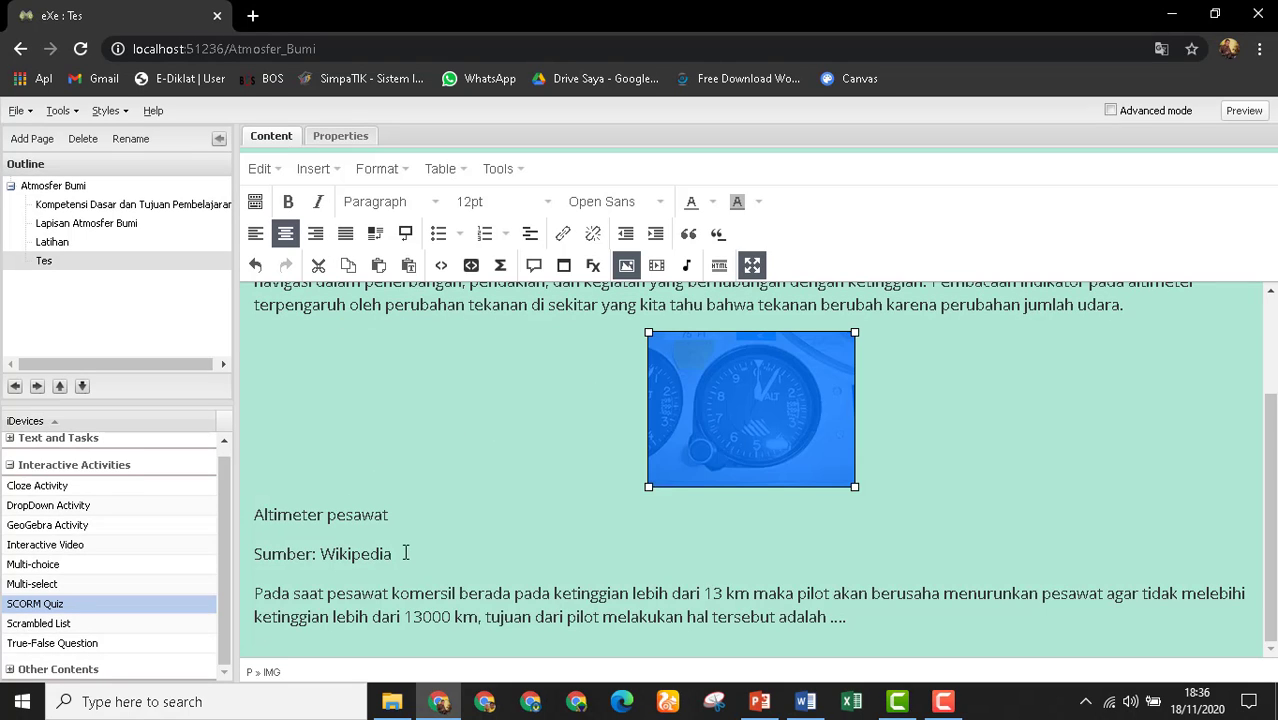
left_click_drag(405, 553, 262, 508)
left_click(285, 233)
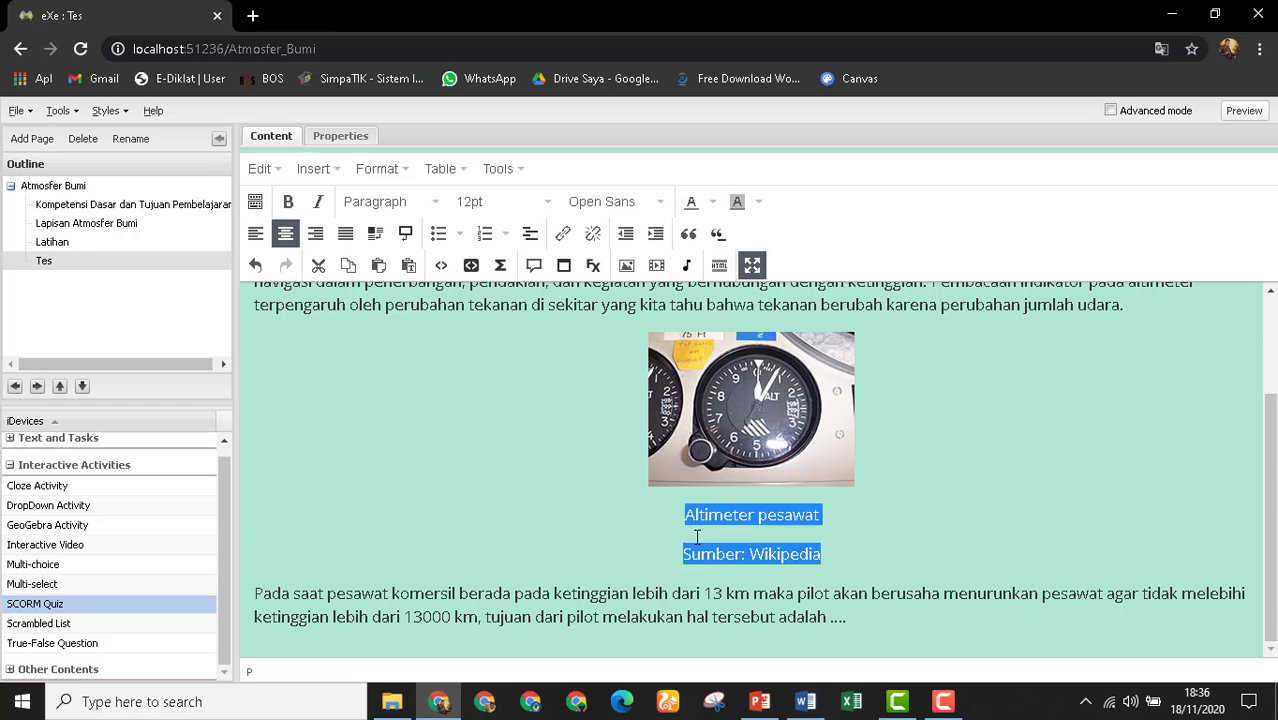
left_click(752, 265)
Fill question 3's first option with Menjauhi jarak dengan matahari yang membahayakan penumpang, copied from the Word document.
scroll(1092, 513, "down", 2)
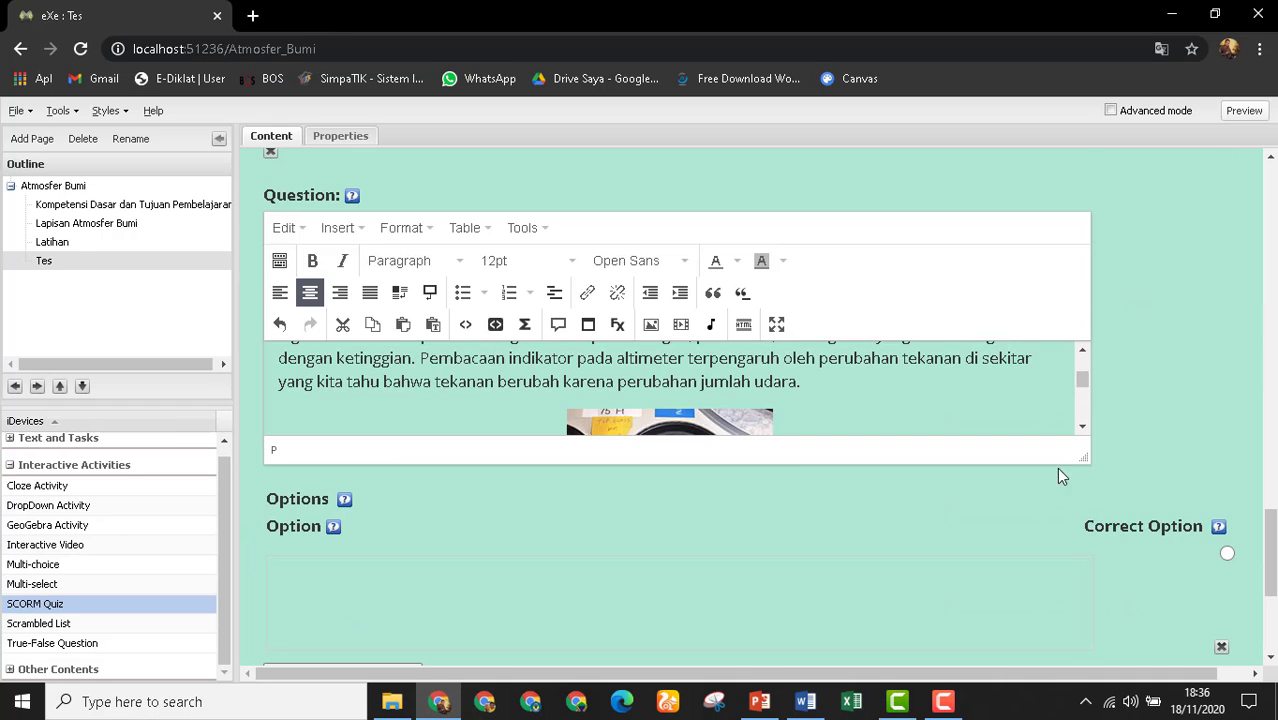
scroll(528, 500, "down", 1)
left_click(333, 497)
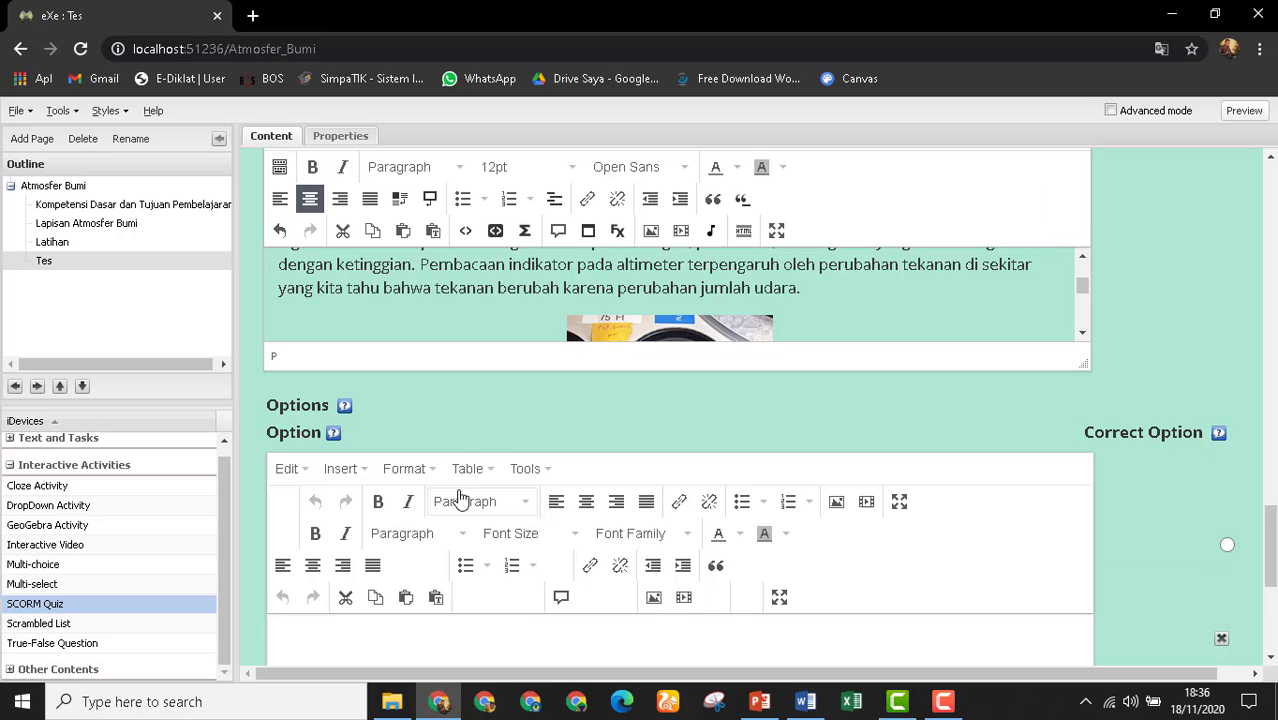
left_click(805, 701)
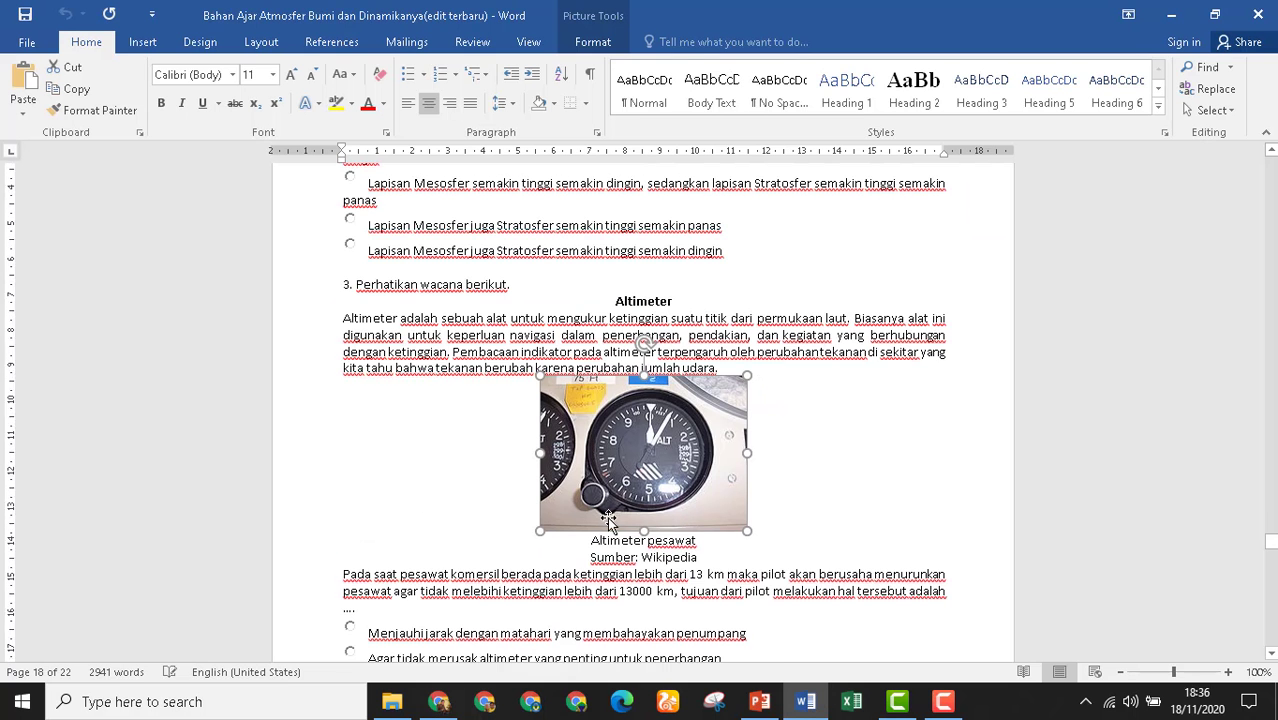
scroll(706, 556, "down", 2)
left_click_drag(750, 543, 365, 548)
key("ctrl+c")
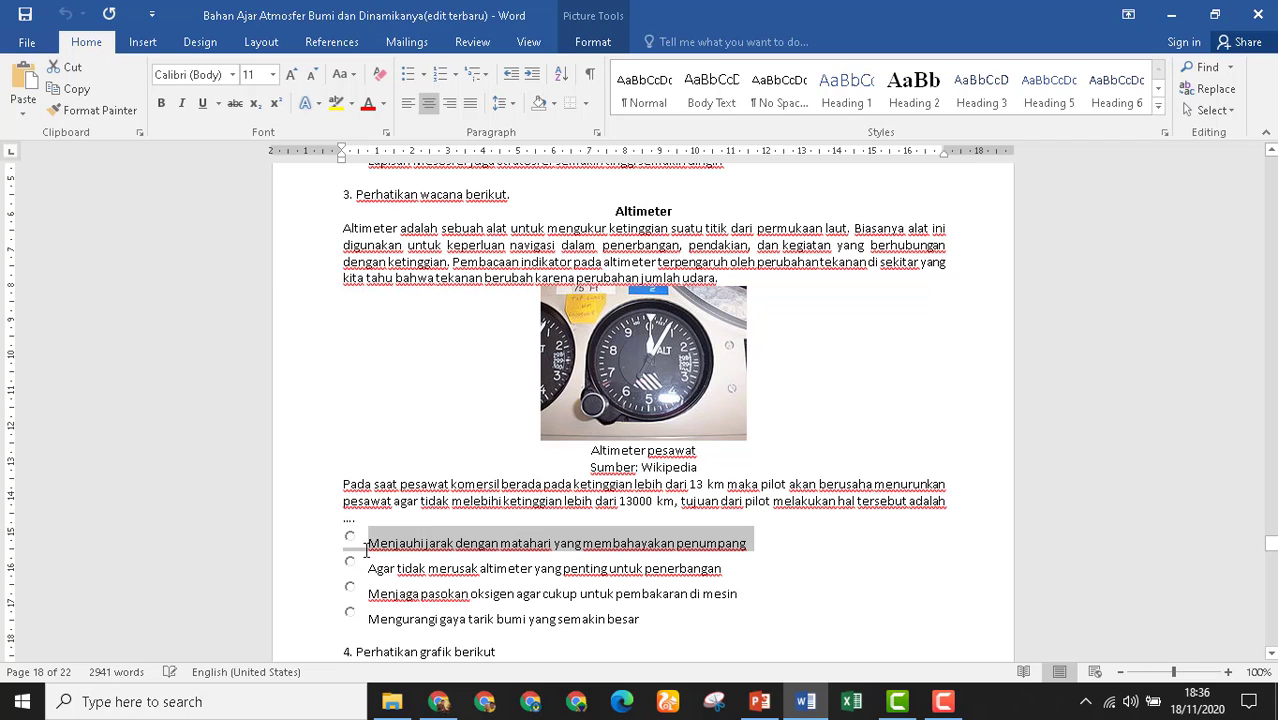
key("alt+Tab")
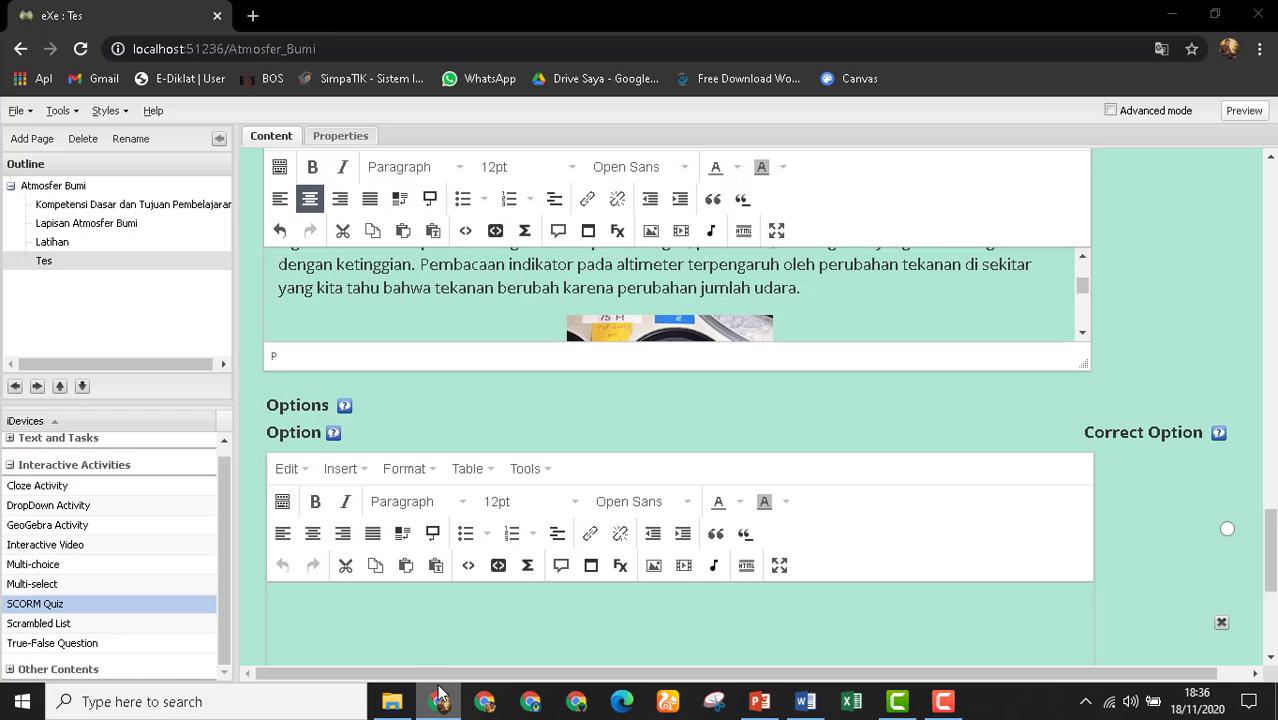
scroll(398, 606, "down", 1)
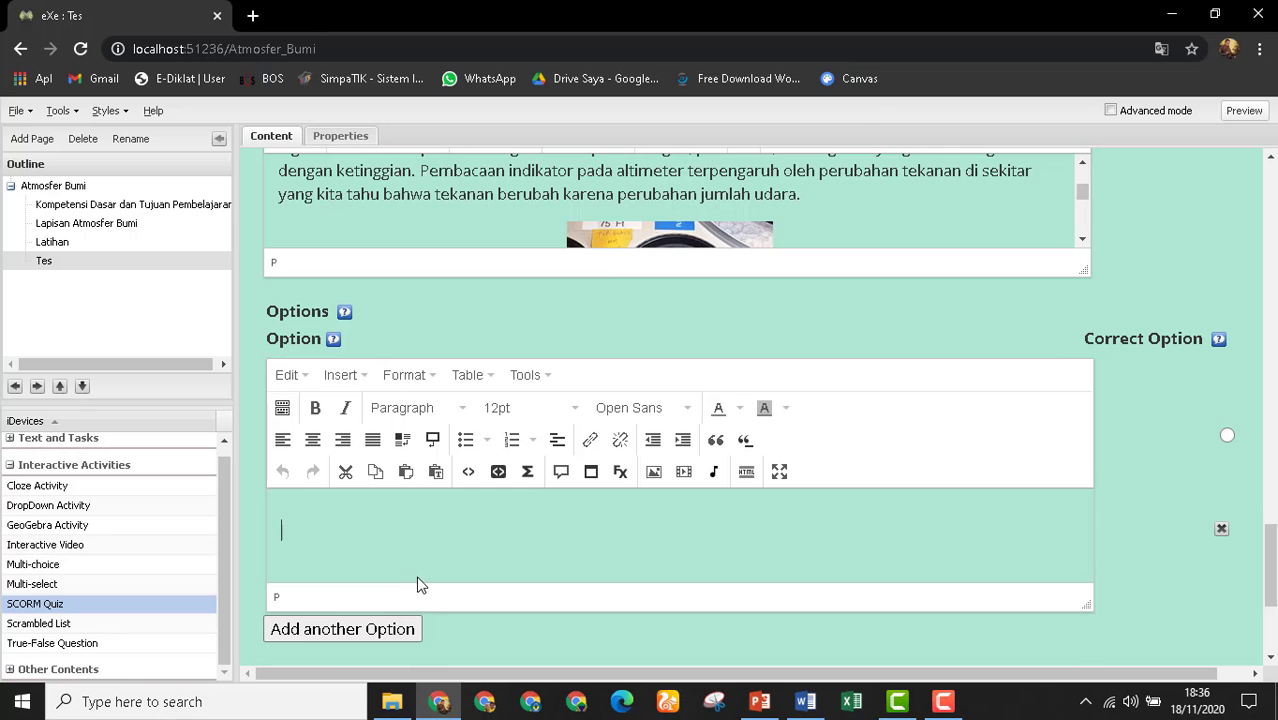
key("ctrl+v")
scroll(682, 614, "down", 1)
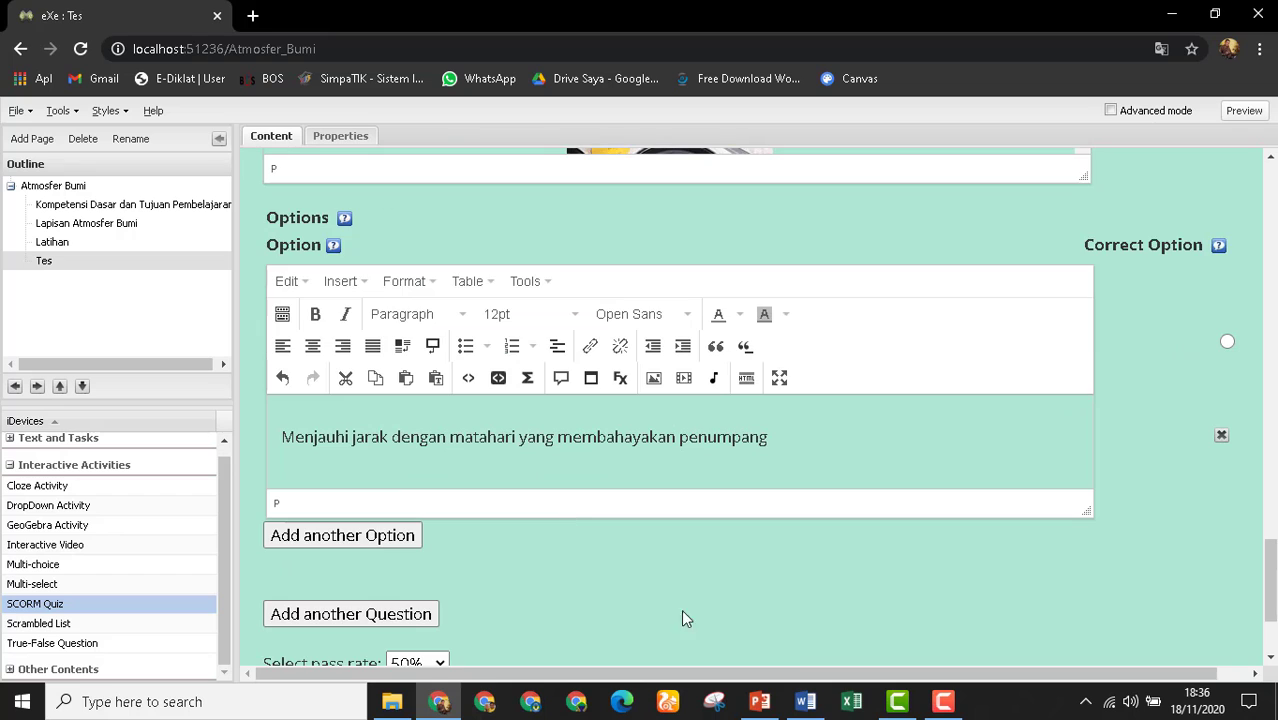
Switch to Word and copy question 3's second answer, Agar tidak merusak altimeter yang penting untuk penerbangan.
left_click(810, 704)
scroll(733, 496, "down", 1)
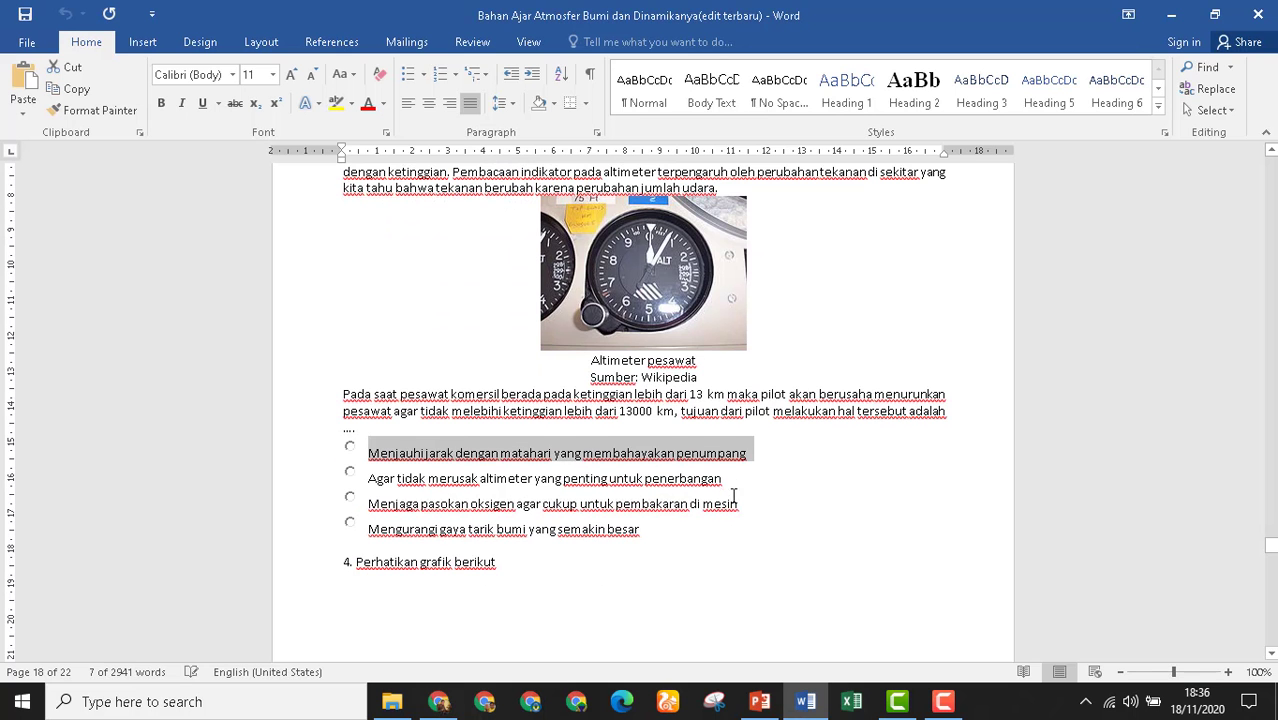
left_click_drag(722, 480, 386, 487)
key("ctrl+c")
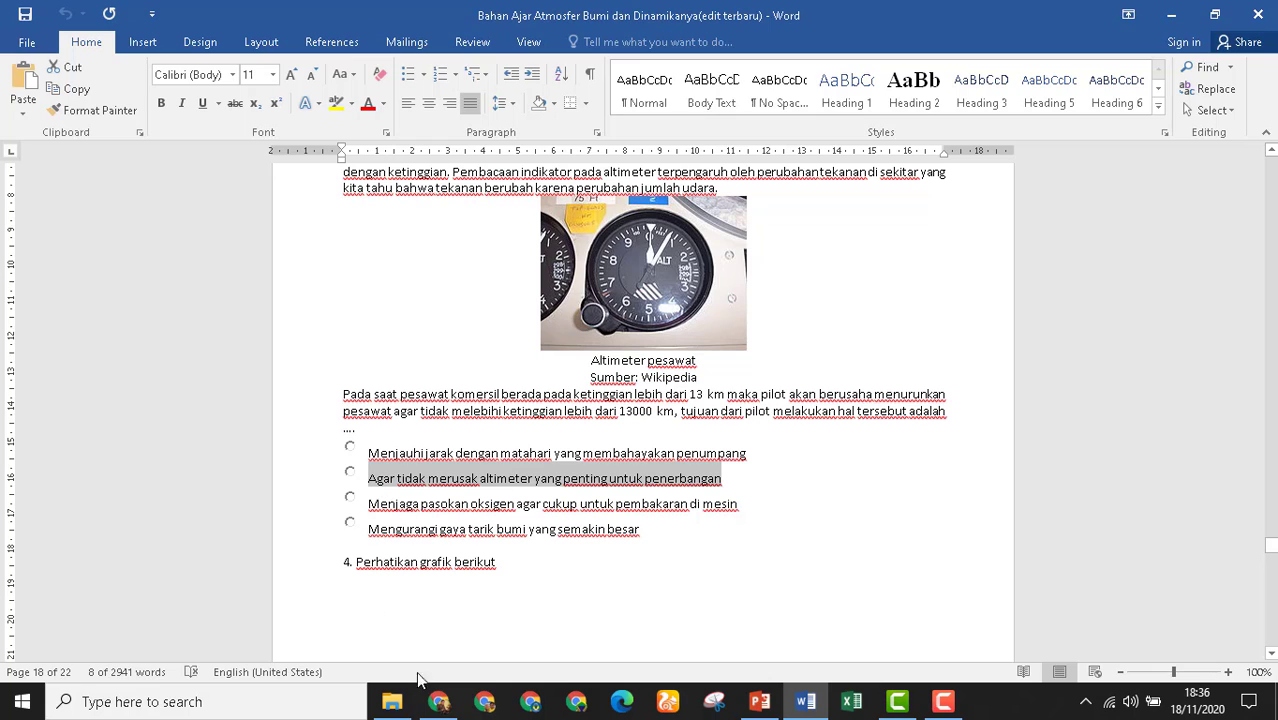
Return to eXe and add a second blank option to question 3 below the first one.
left_click(438, 702)
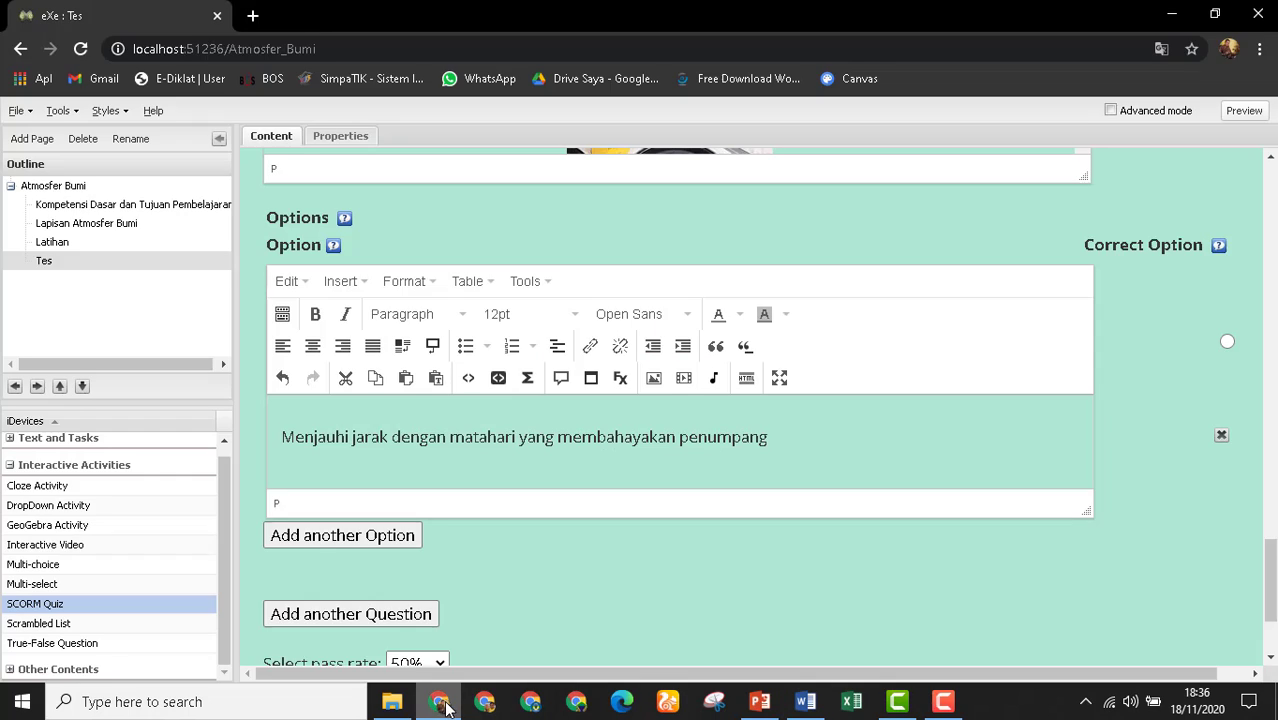
left_click(352, 537)
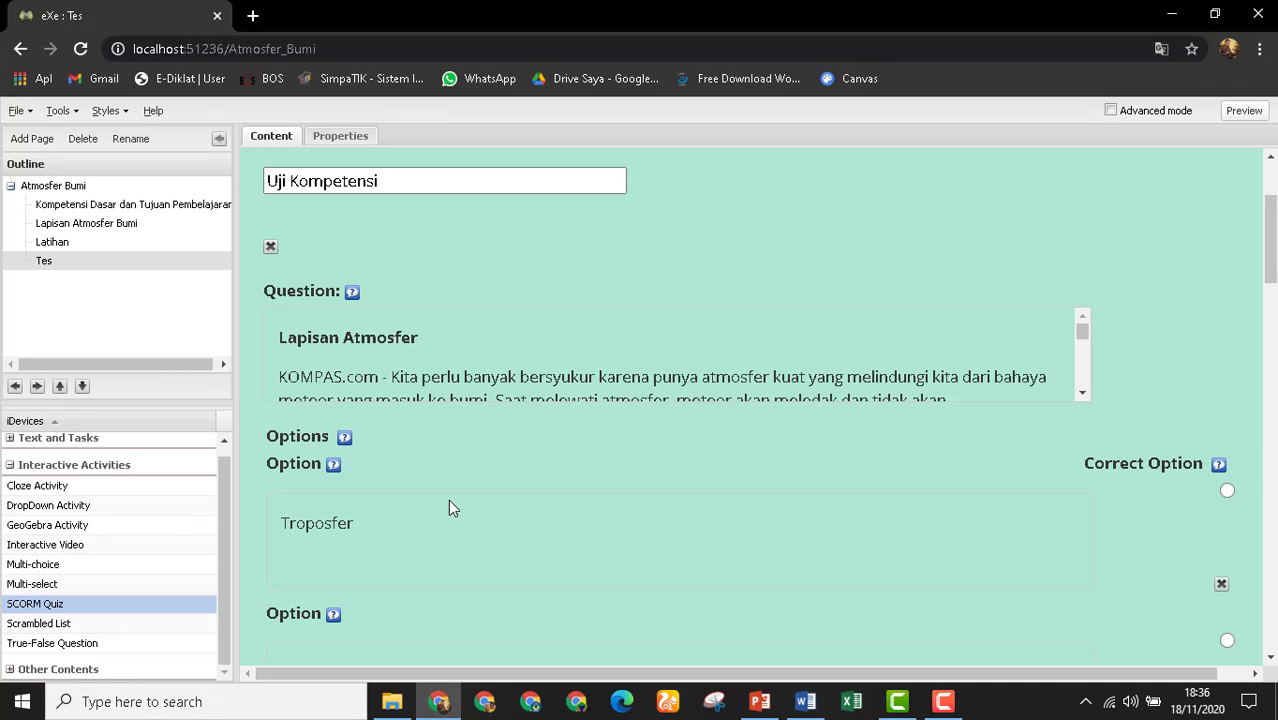
scroll(448, 502, "down", 10)
scroll(440, 506, "up", 4)
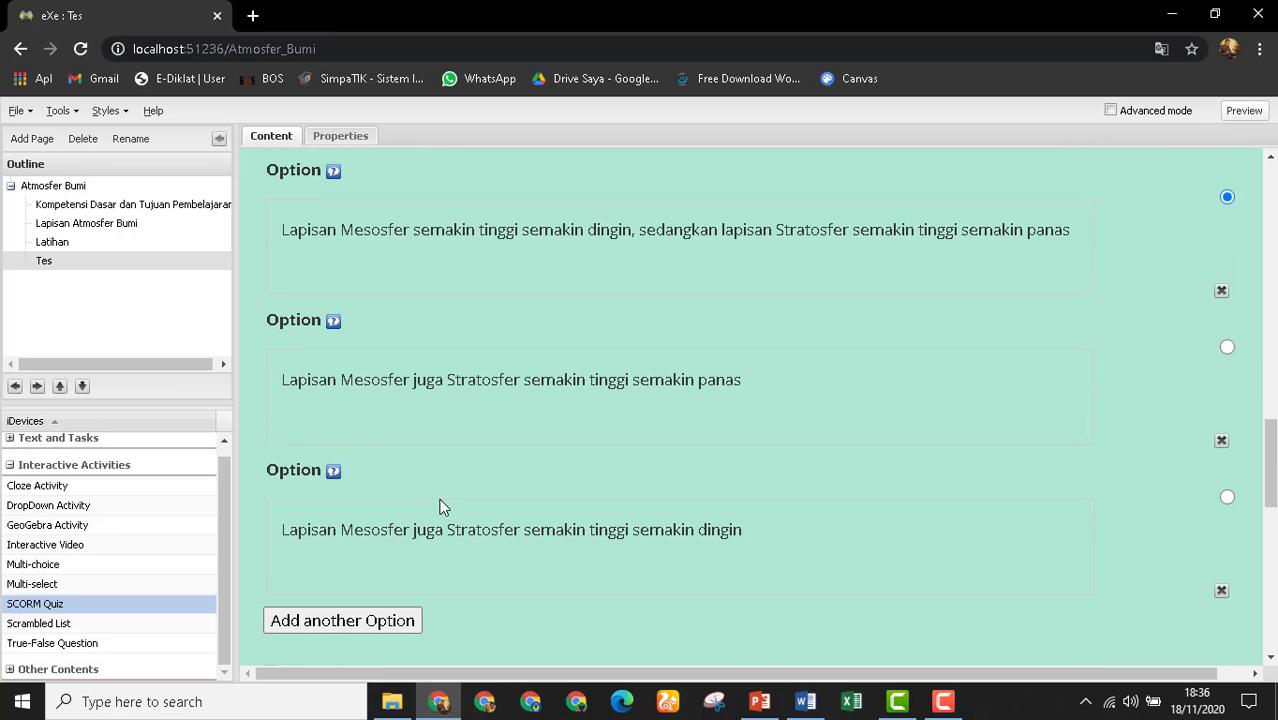
scroll(443, 506, "down", 8)
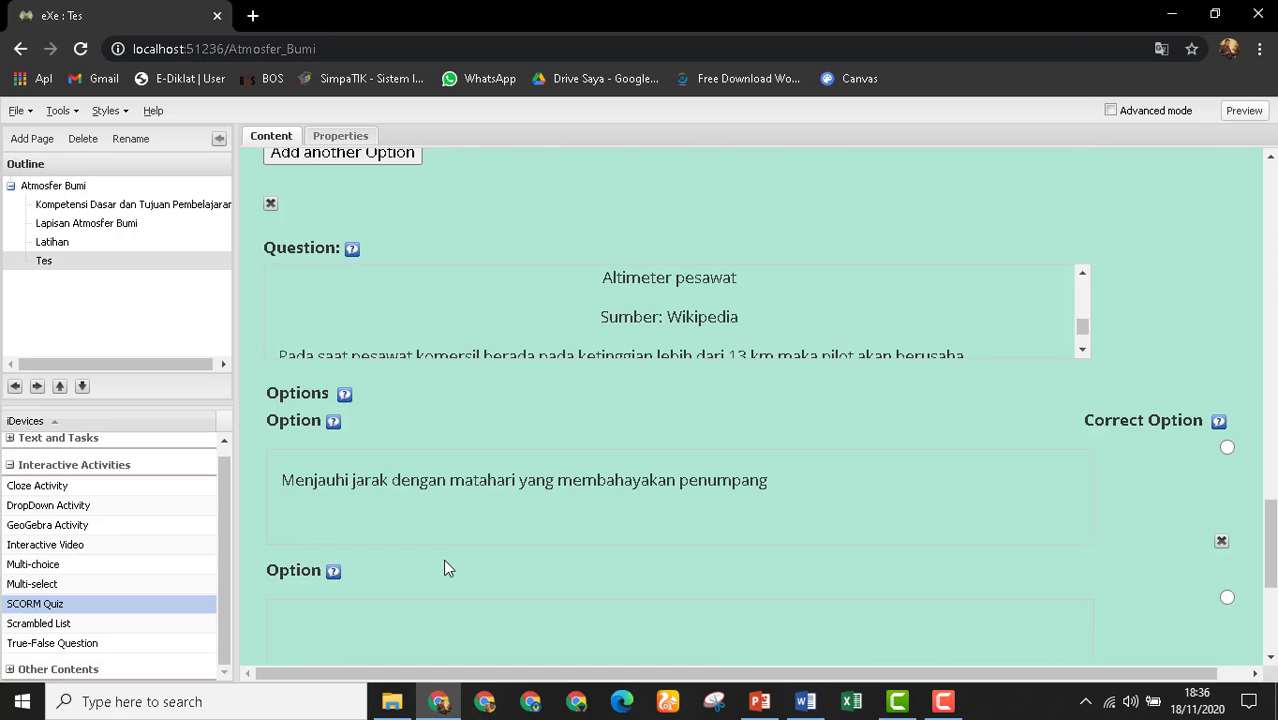
scroll(357, 543, "down", 2)
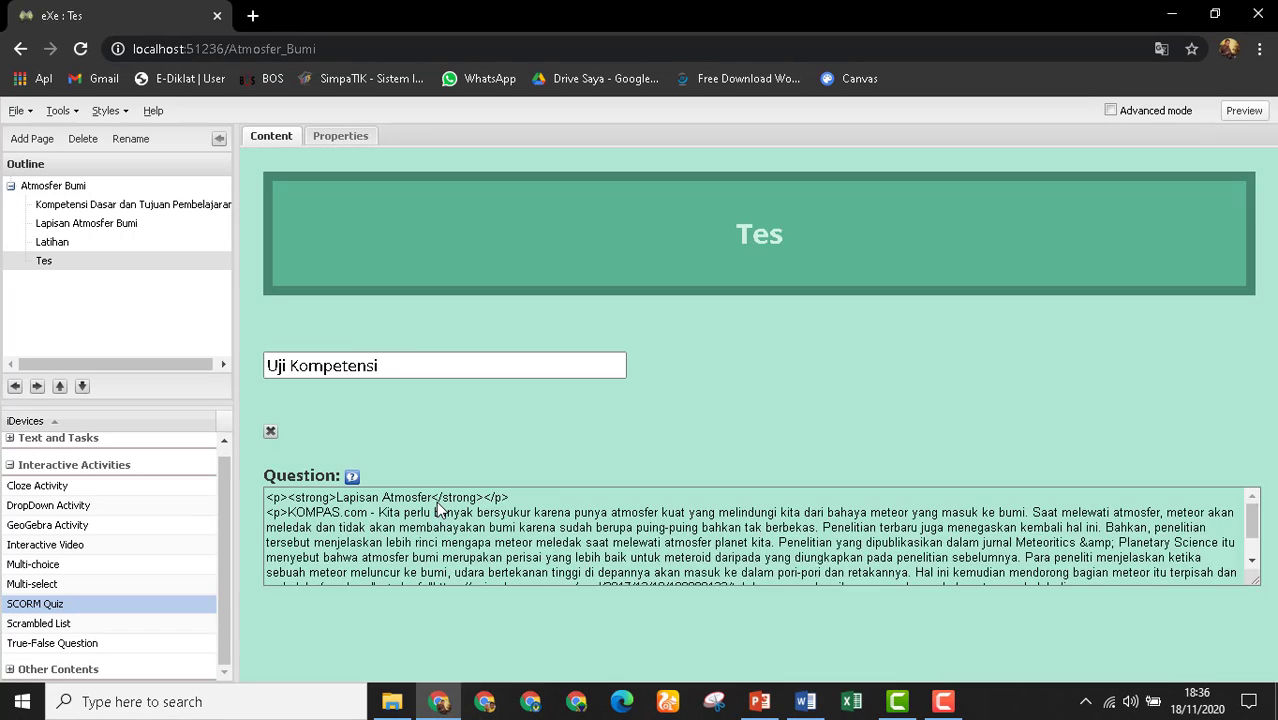
Add another blank option to question 3 and fill its second option with Agar tidak merusak altimeter yang penting untuk penerbangan.
scroll(413, 493, "down", 10)
scroll(413, 493, "down", 10)
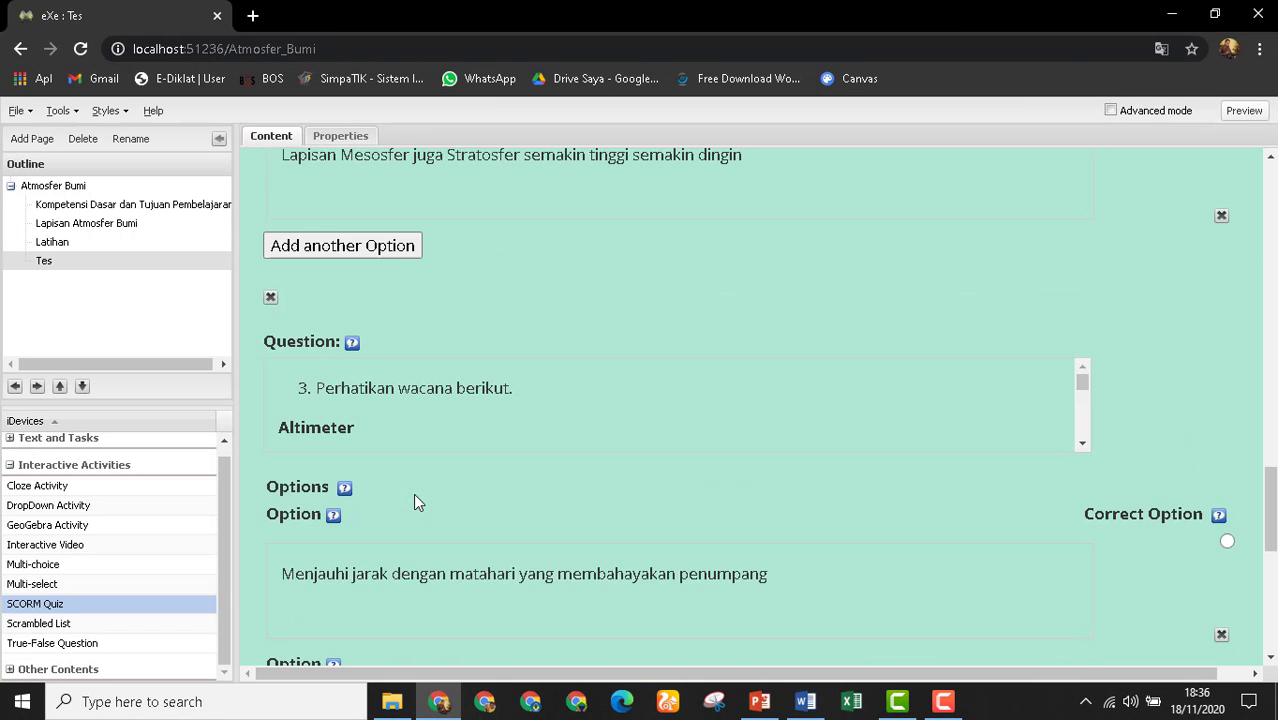
scroll(413, 495, "up", 1)
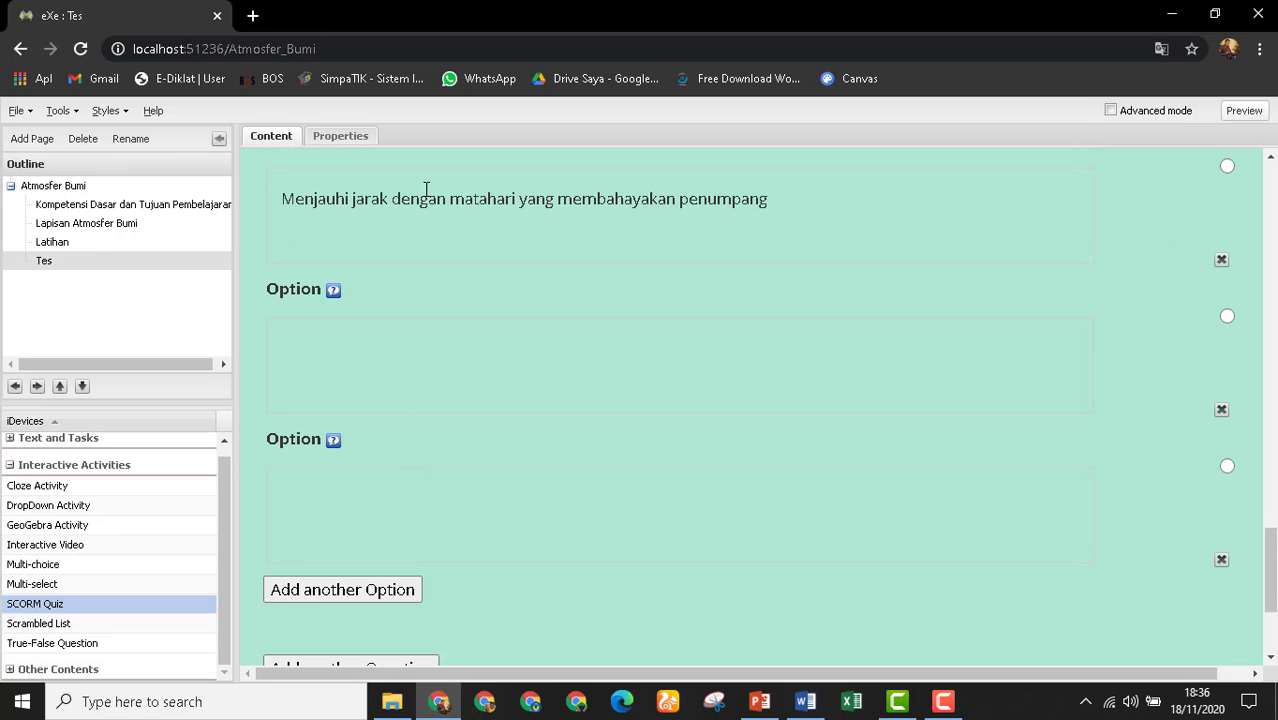
left_click(360, 595)
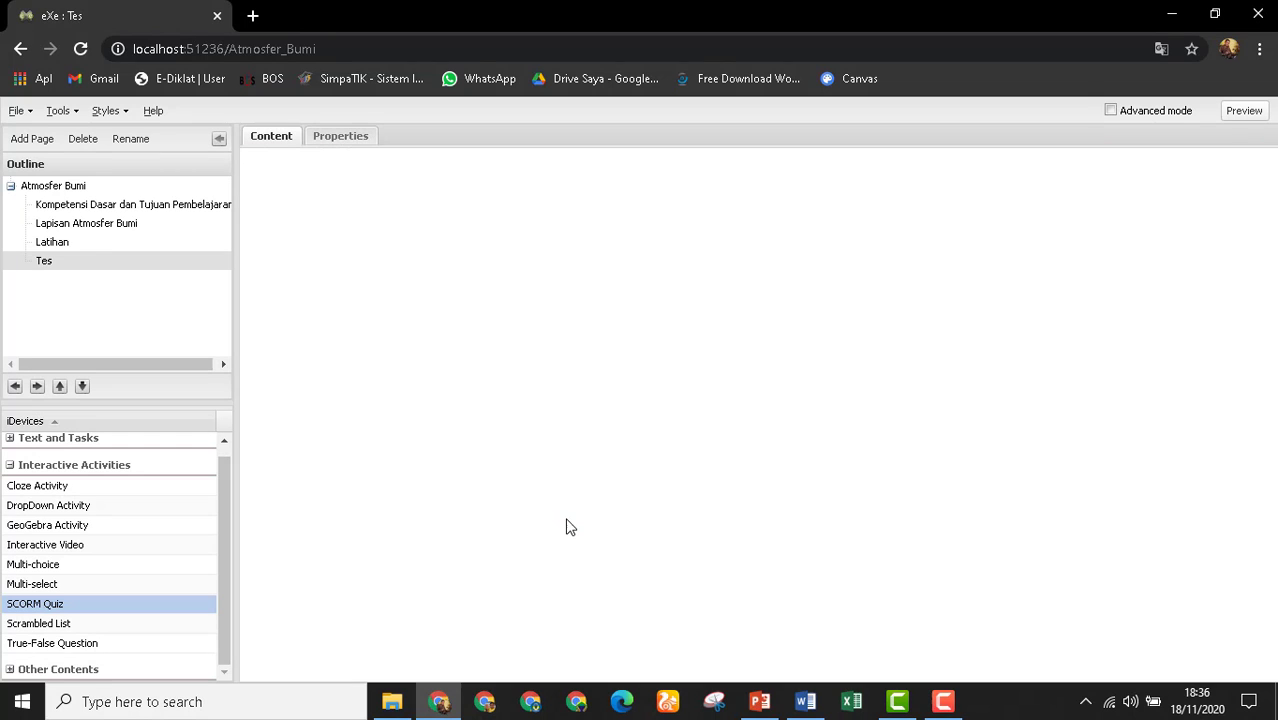
scroll(565, 517, "down", 10)
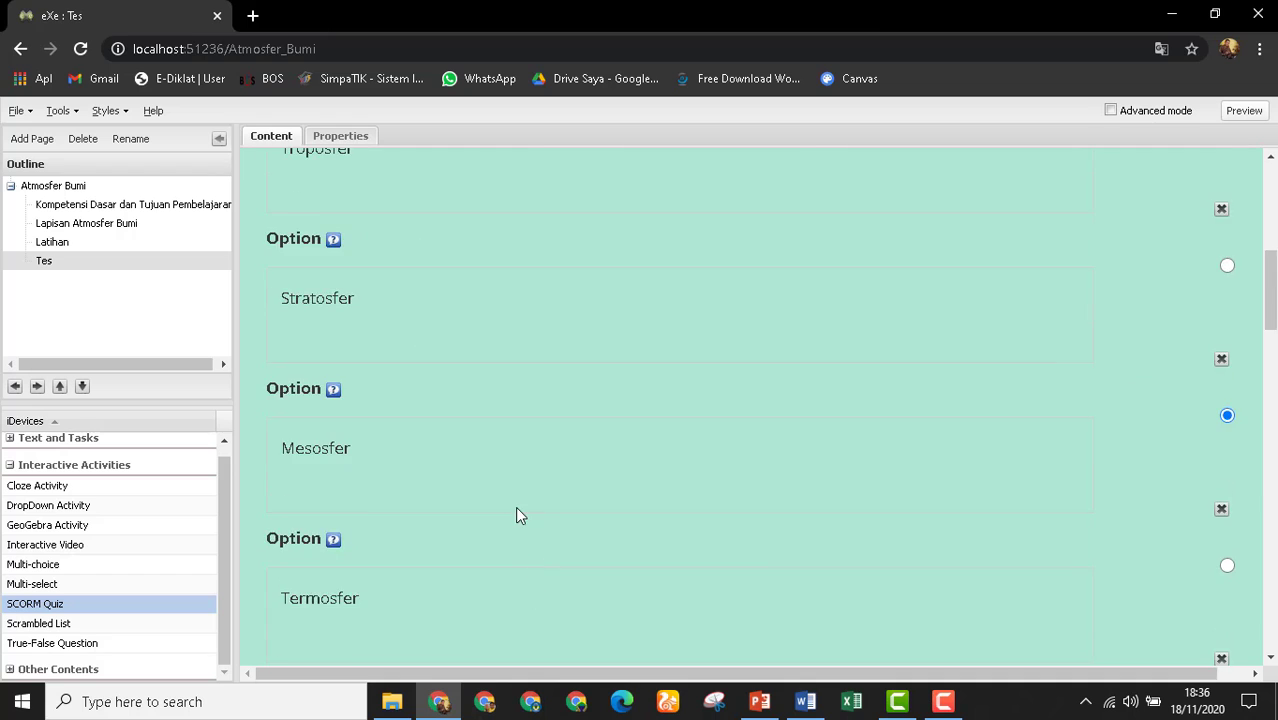
scroll(518, 494, "down", 12)
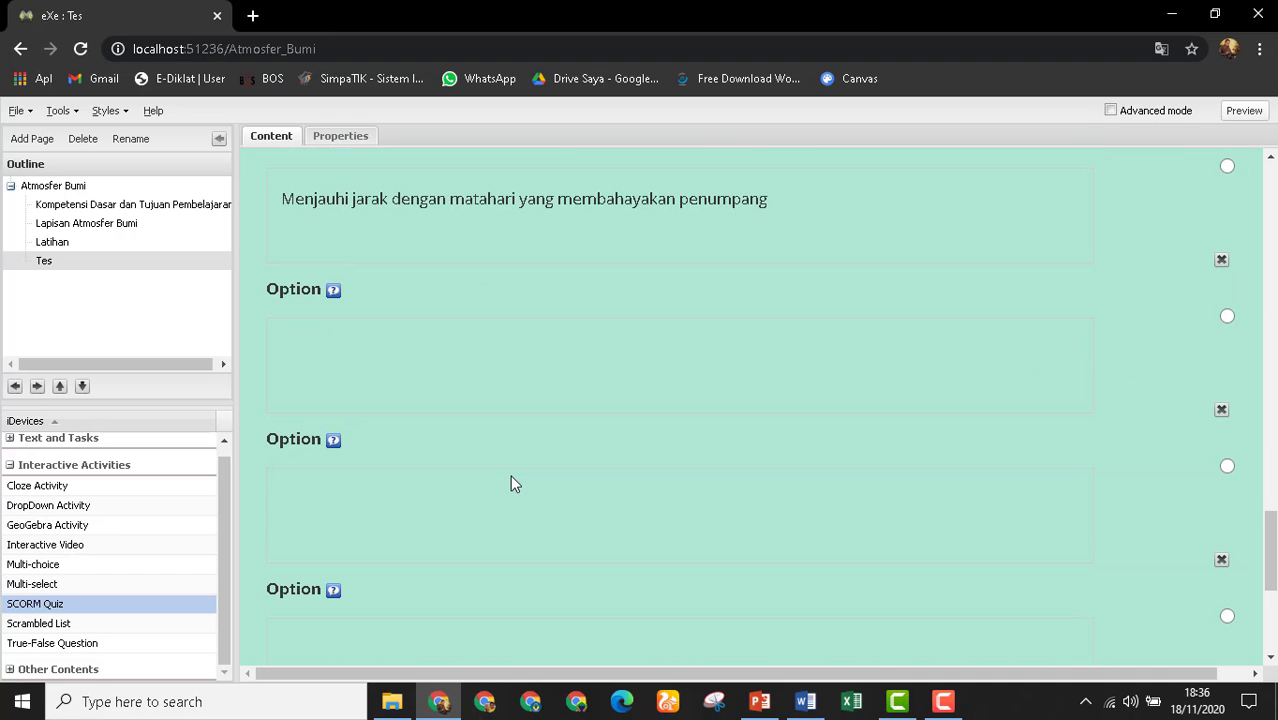
left_click(395, 372)
key("ctrl+v")
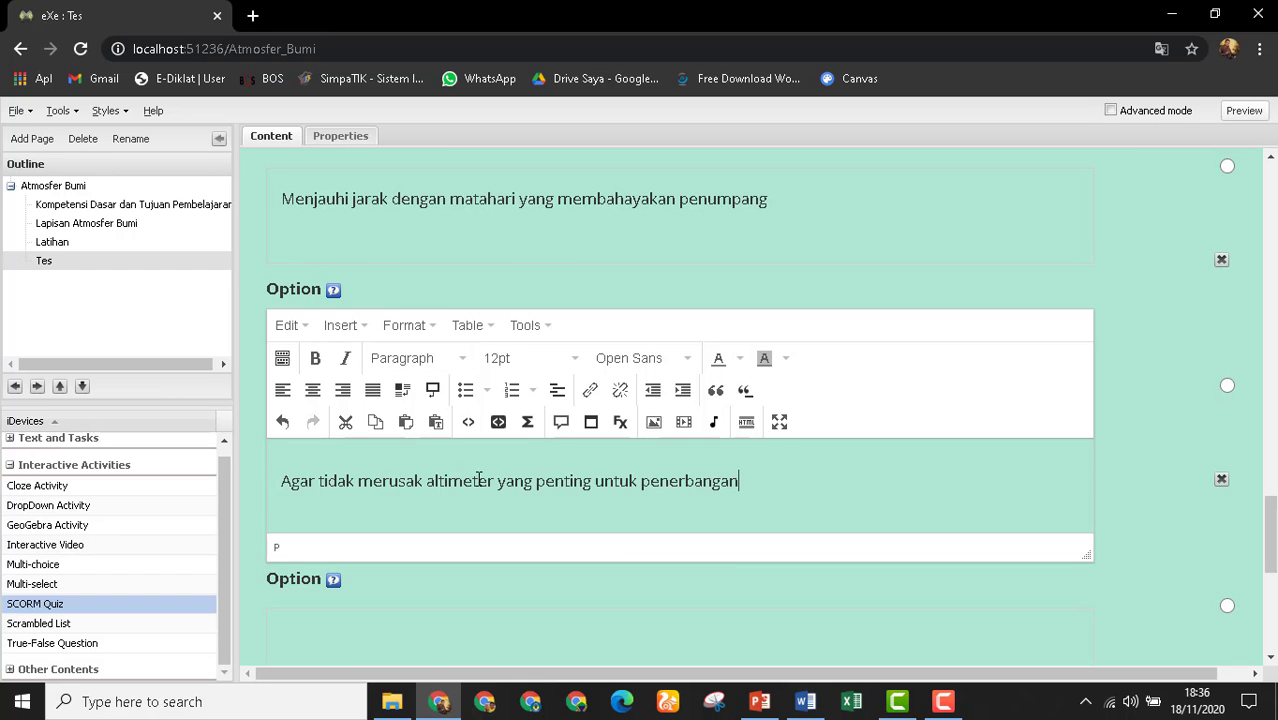
Fill question 3's third option with Menjaga pasokan oksigen agar cukup untuk pembakaran di mesin, copied from the Word document.
left_click(805, 701)
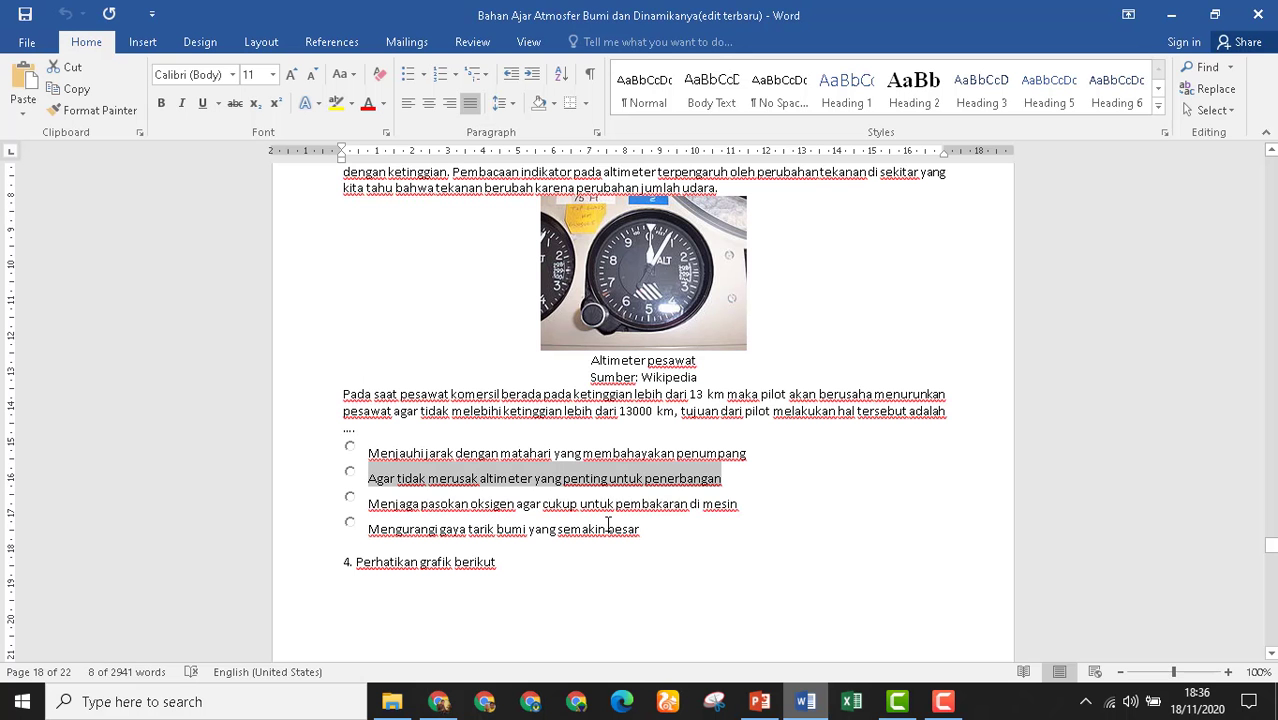
left_click(758, 505)
left_click_drag(494, 497, 382, 511)
key("ctrl+c")
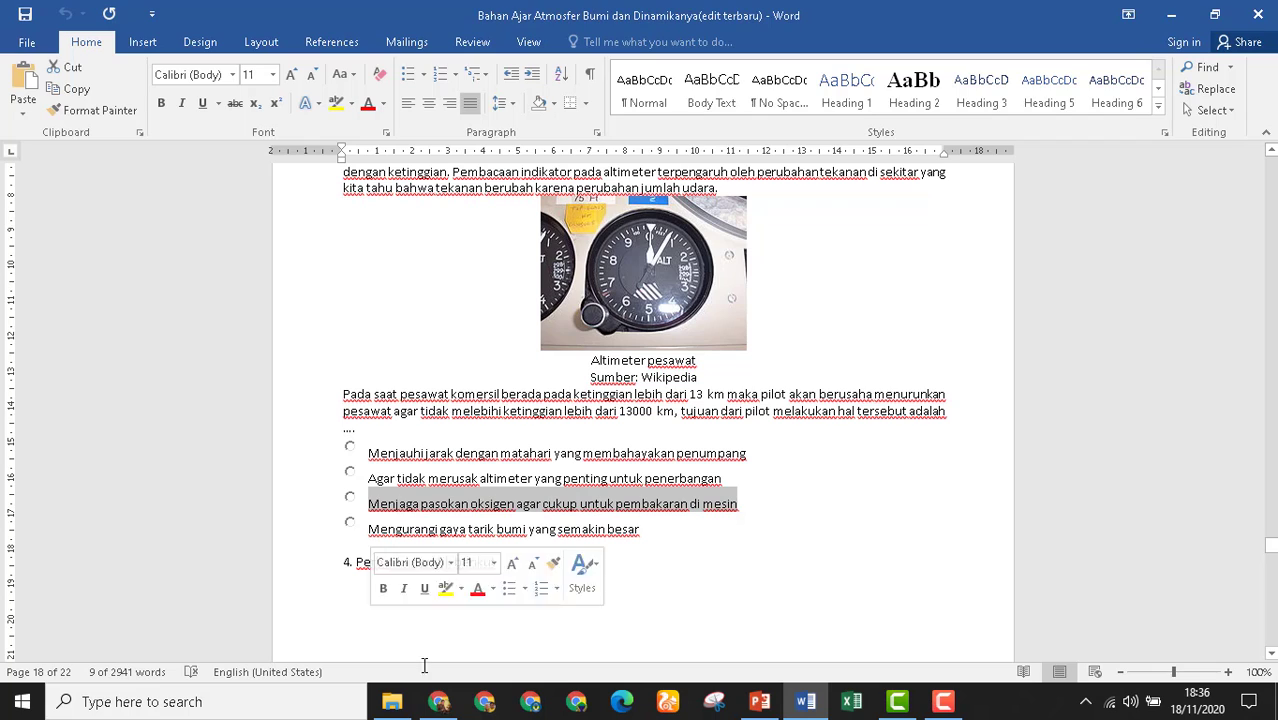
left_click(438, 701)
left_click(365, 476)
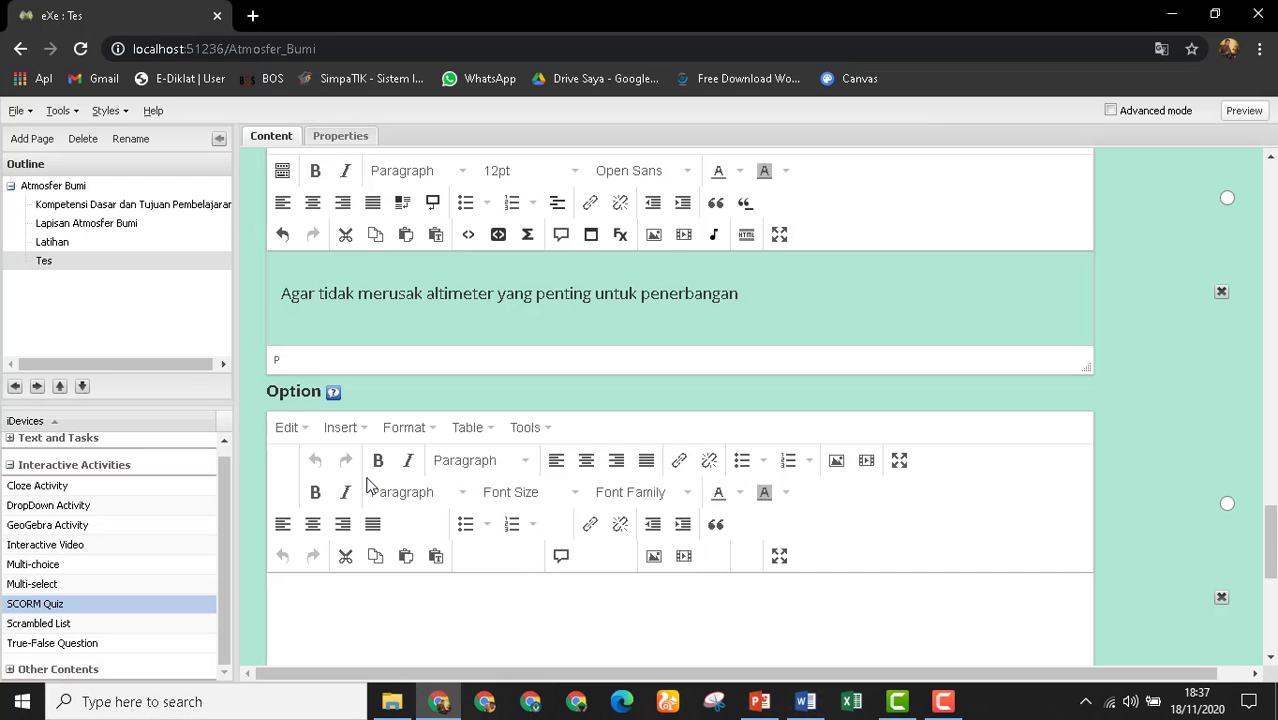
scroll(390, 510, "down", 2)
key("ctrl+v")
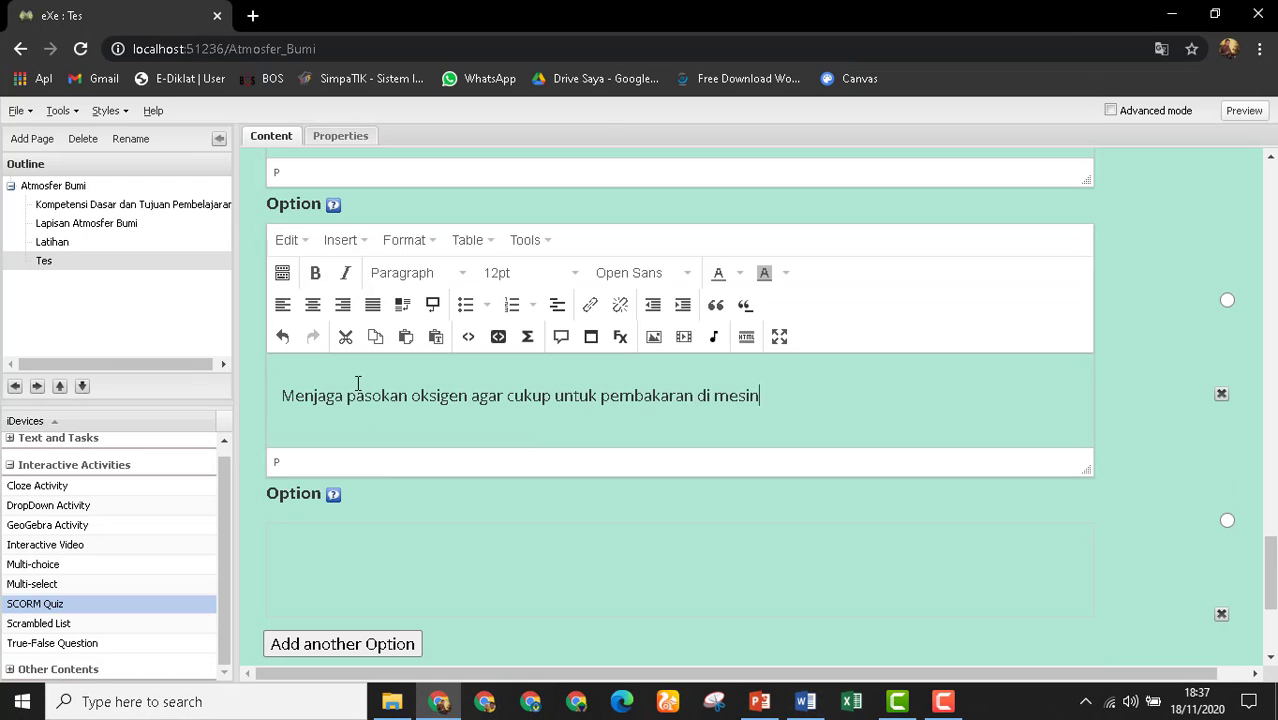
Fill question 3's fourth option with Mengurangi gaya tarik bumi yang semakin besar, copied from the Word document.
left_click(805, 701)
scroll(648, 481, "down", 1)
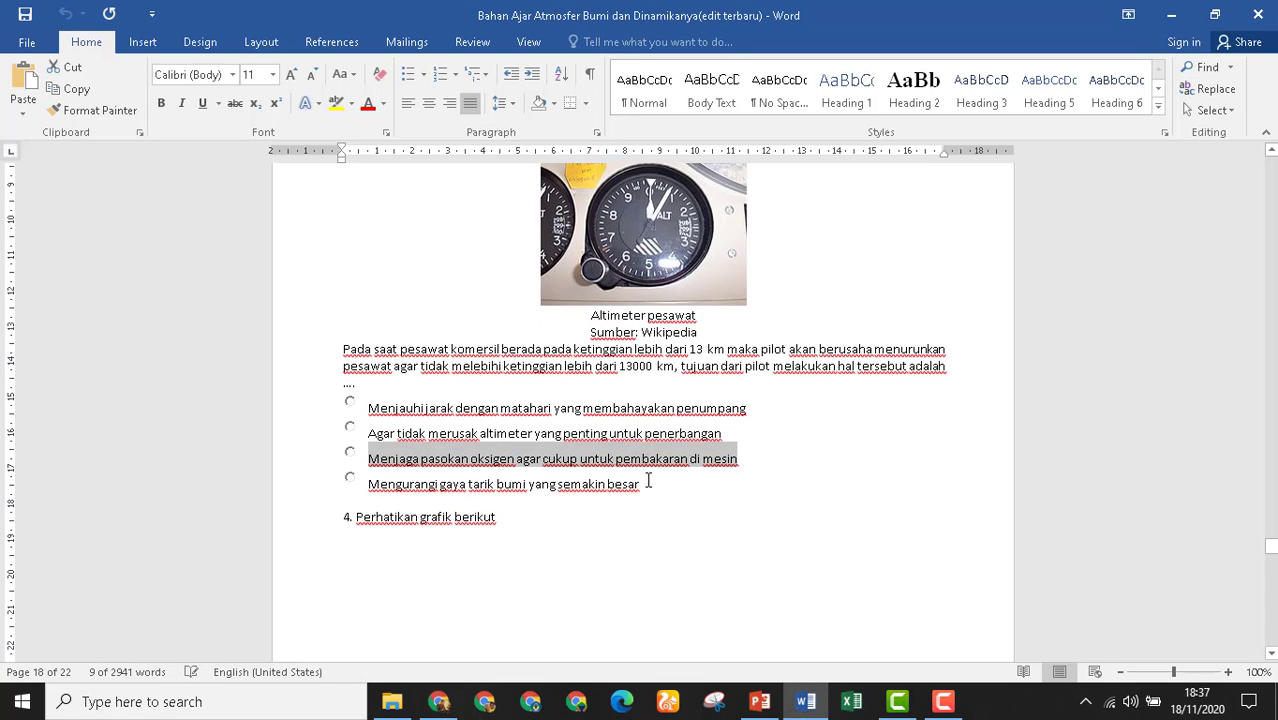
left_click_drag(631, 489, 391, 485)
key("ctrl+c")
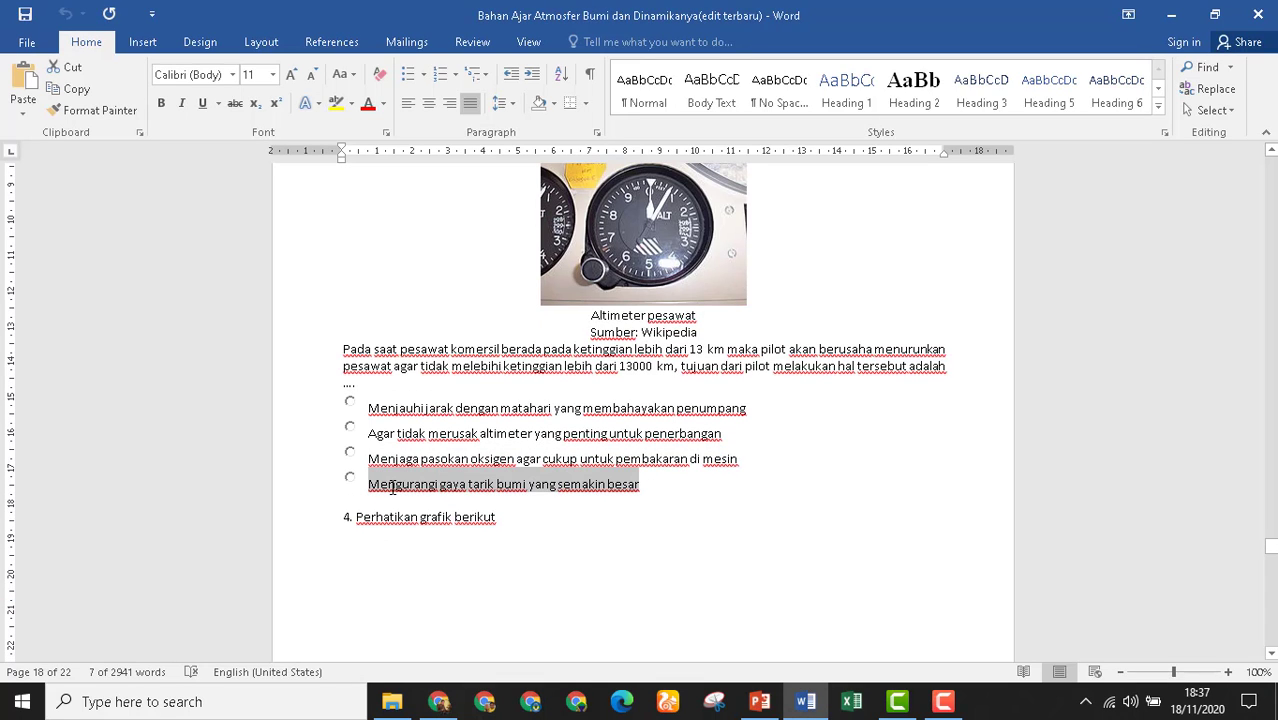
left_click(439, 701)
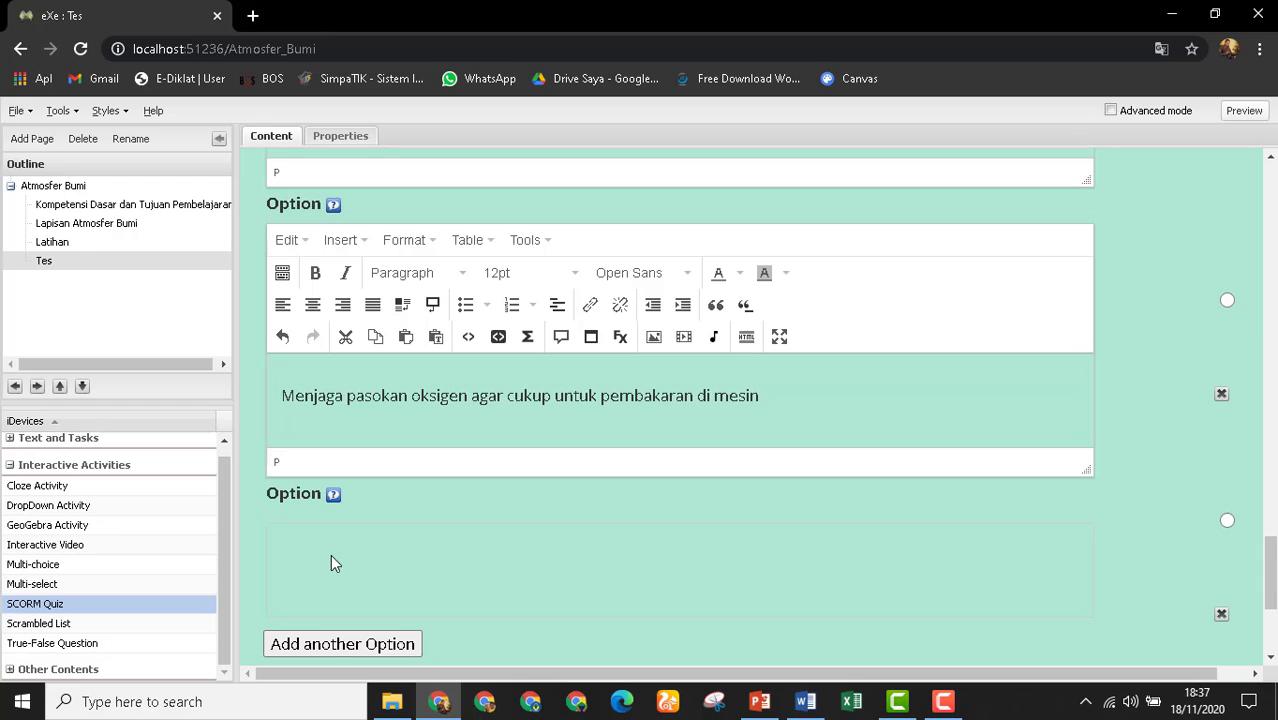
left_click(333, 561)
scroll(370, 540, "down", 2)
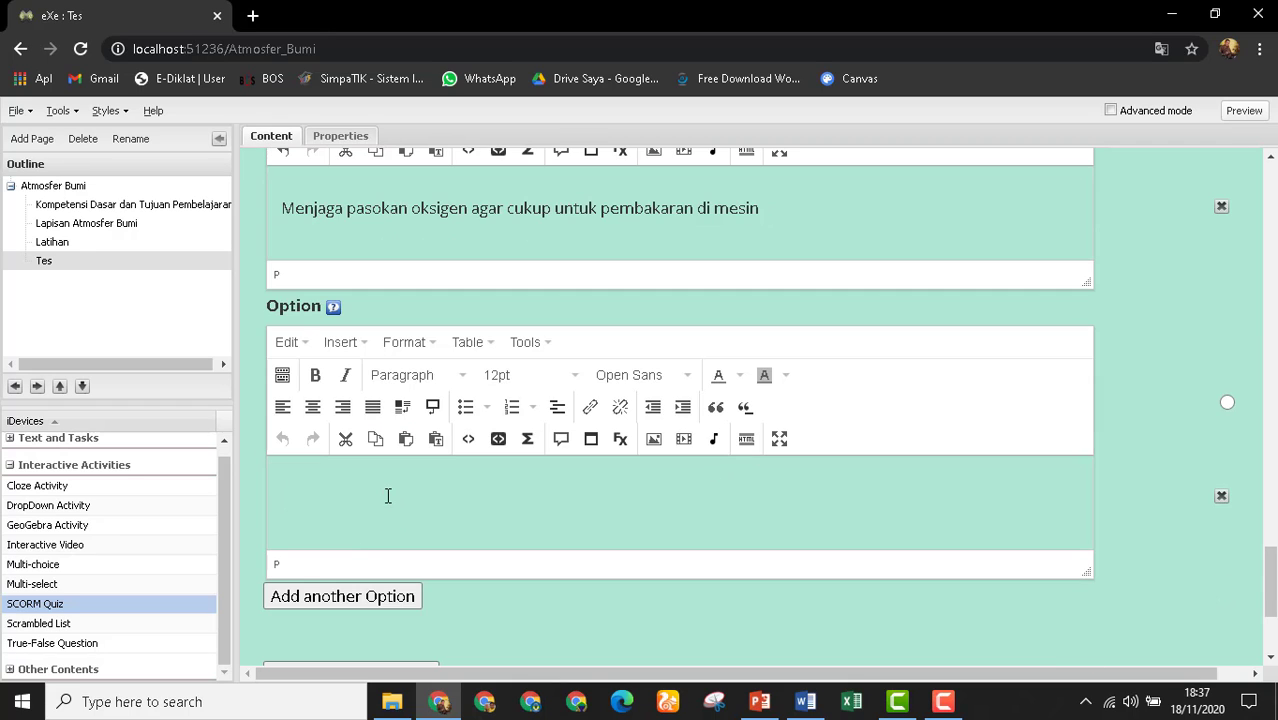
key("ctrl+v")
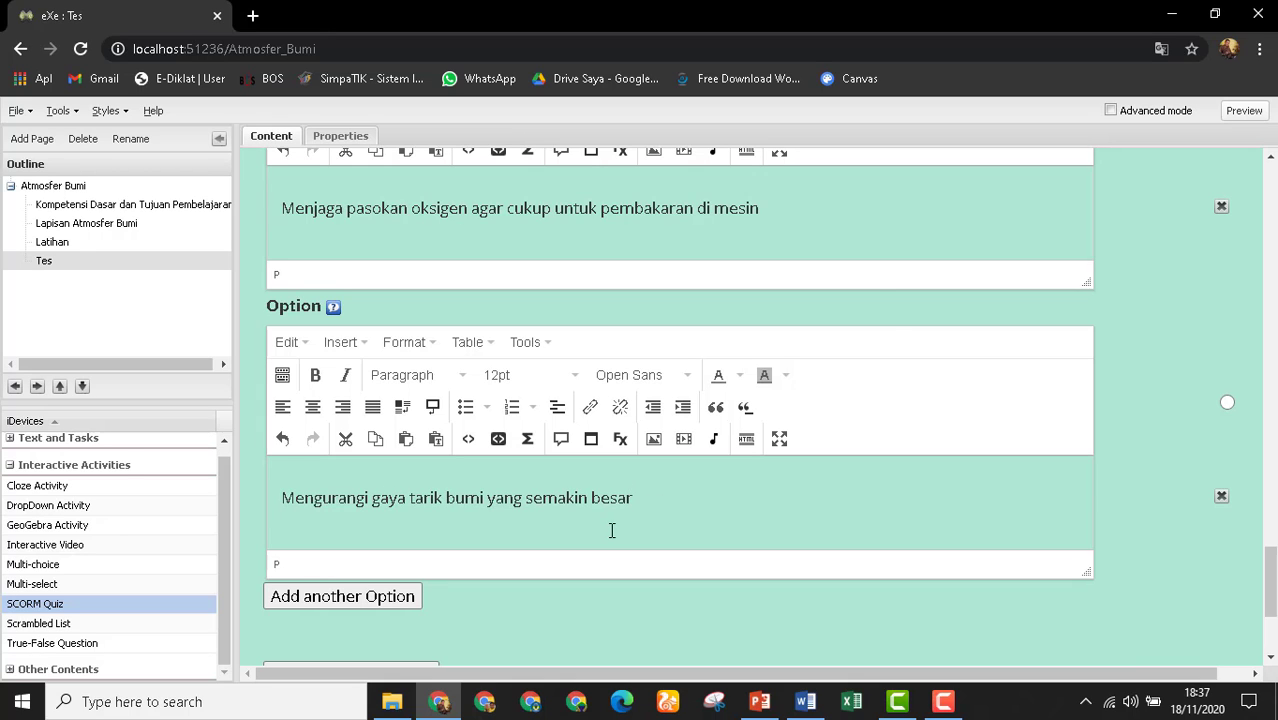
Try to save the SCORM quiz after filling in question 3's options.
scroll(655, 515, "down", 1)
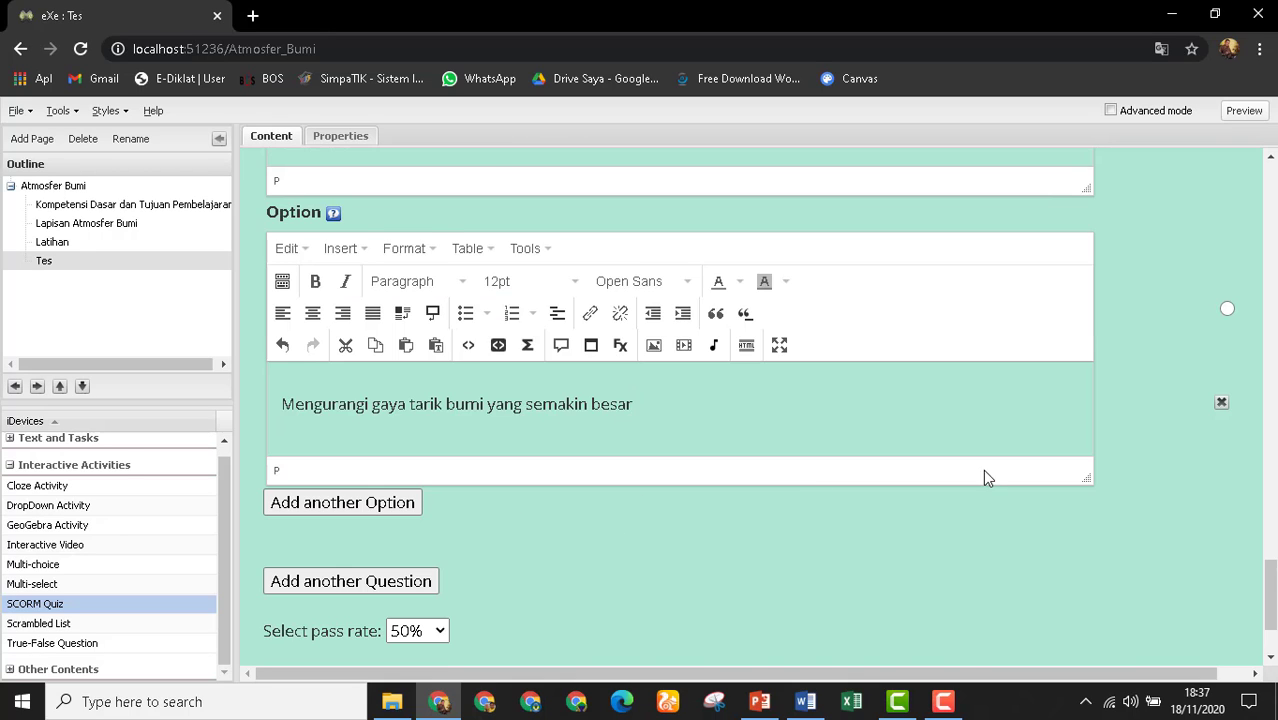
scroll(984, 477, "down", 2)
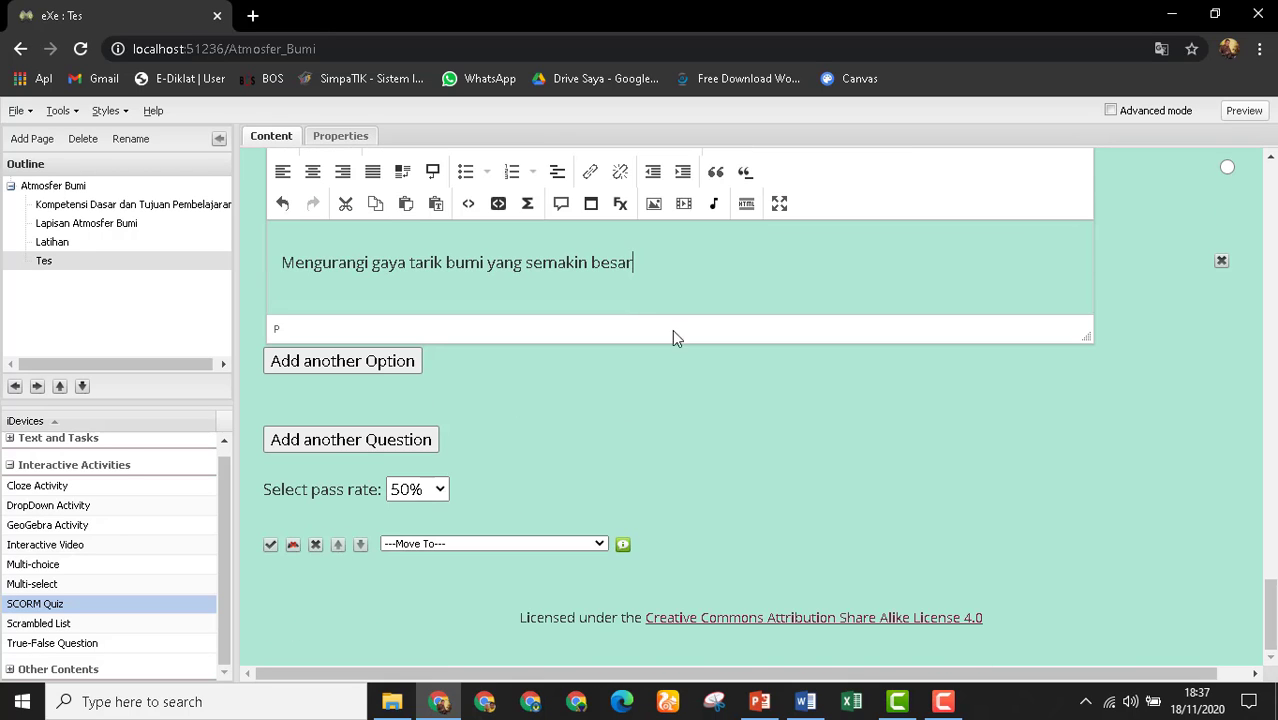
left_click(271, 546)
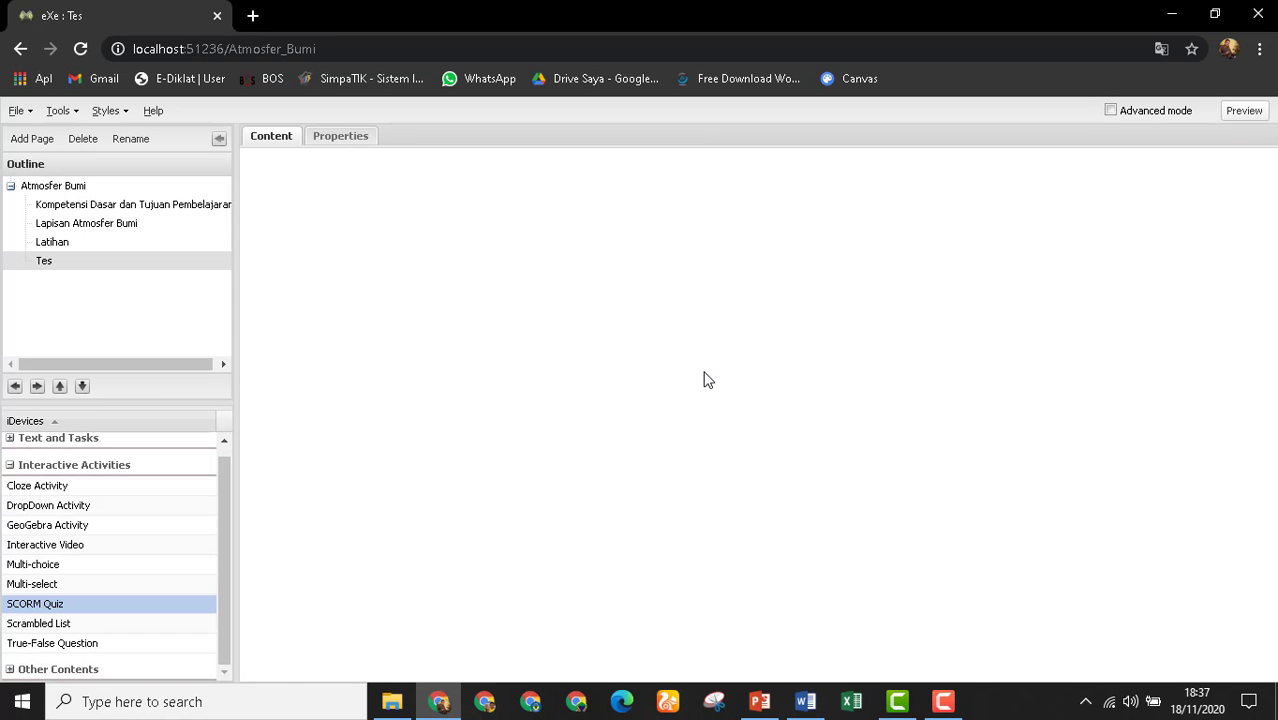
Check question 3 in the Word document and mark Menjaga pasokan oksigen agar cukup untuk pembakaran di mesin as its correct option in eXe.
scroll(725, 452, "down", 10)
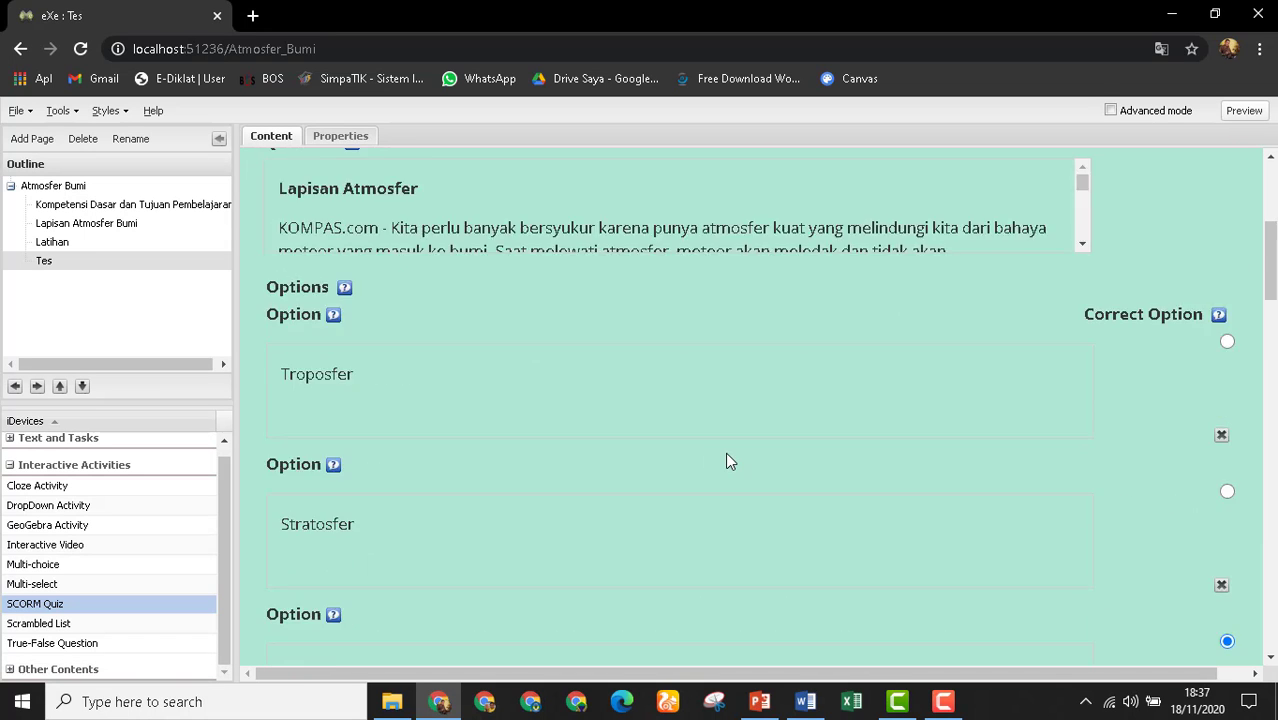
scroll(727, 452, "down", 10)
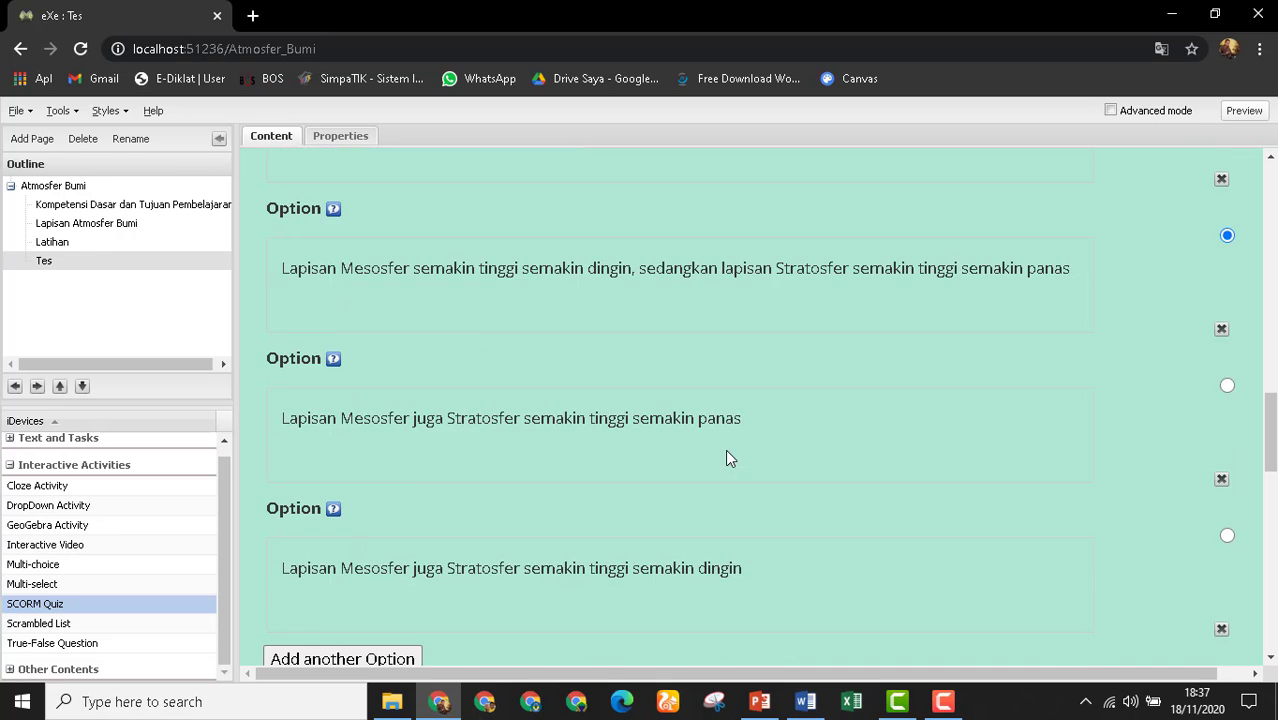
scroll(776, 465, "down", 3)
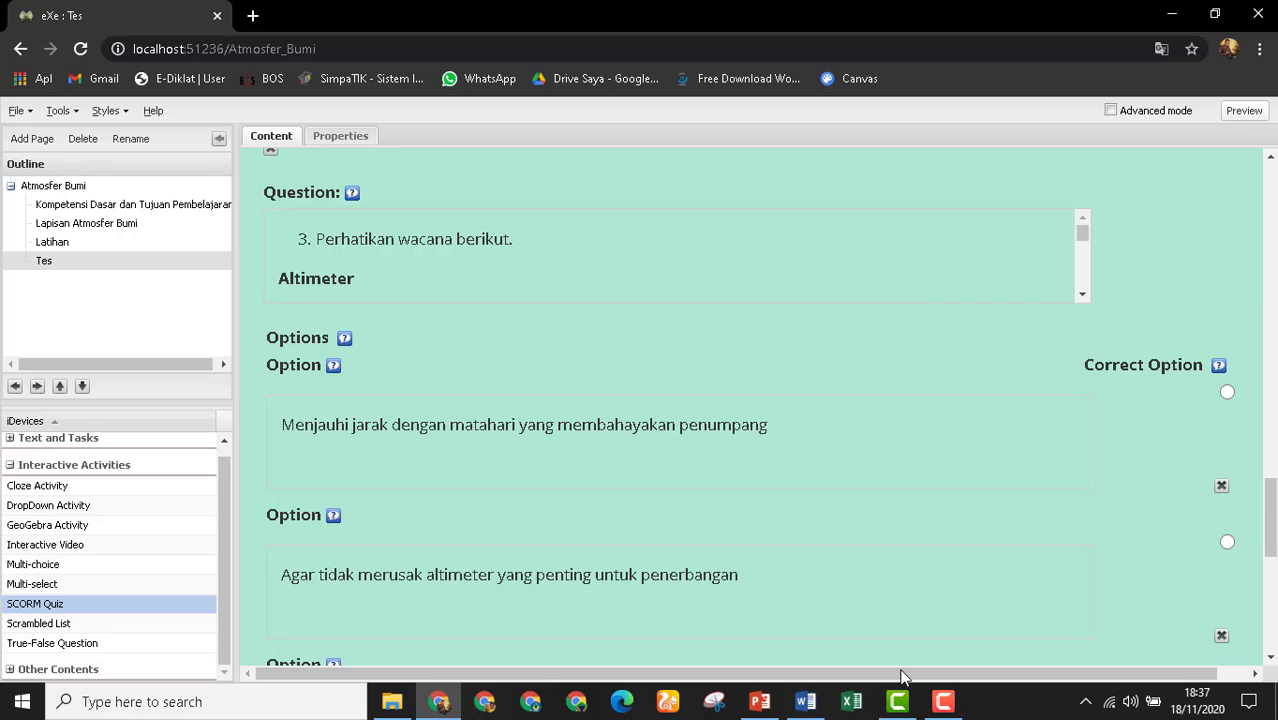
left_click(805, 703)
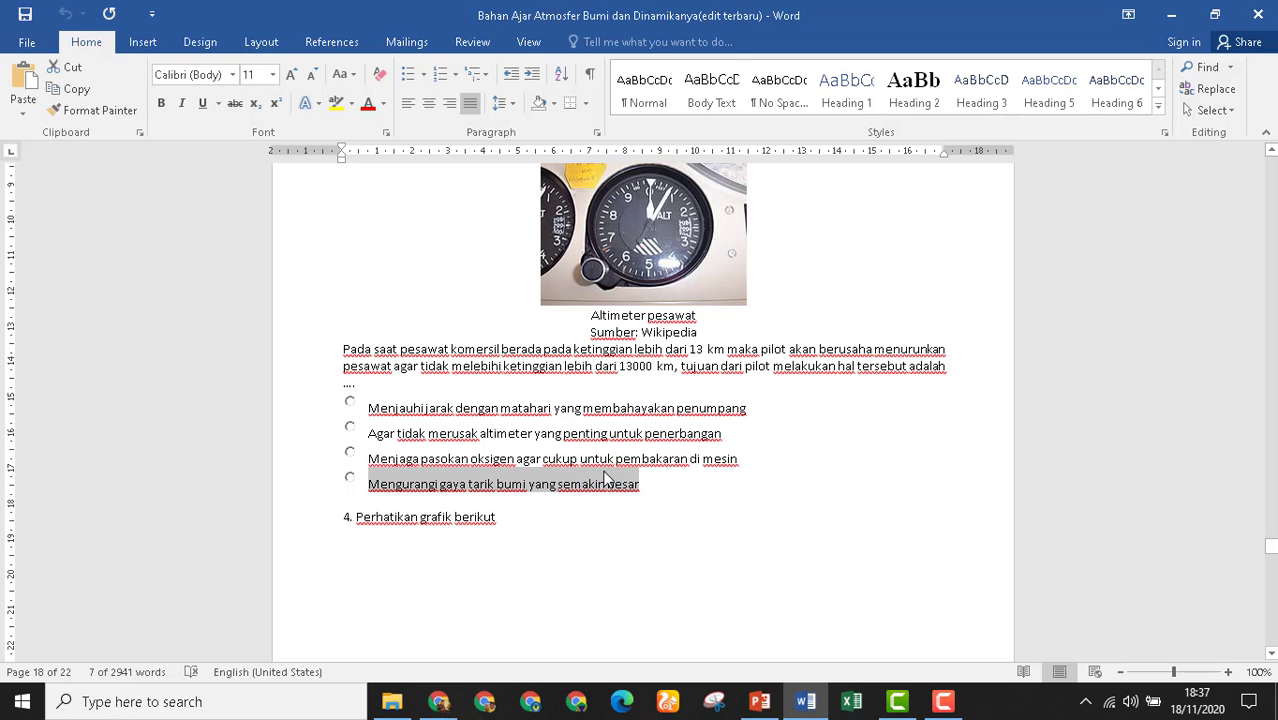
left_click(438, 701)
scroll(777, 503, "down", 5)
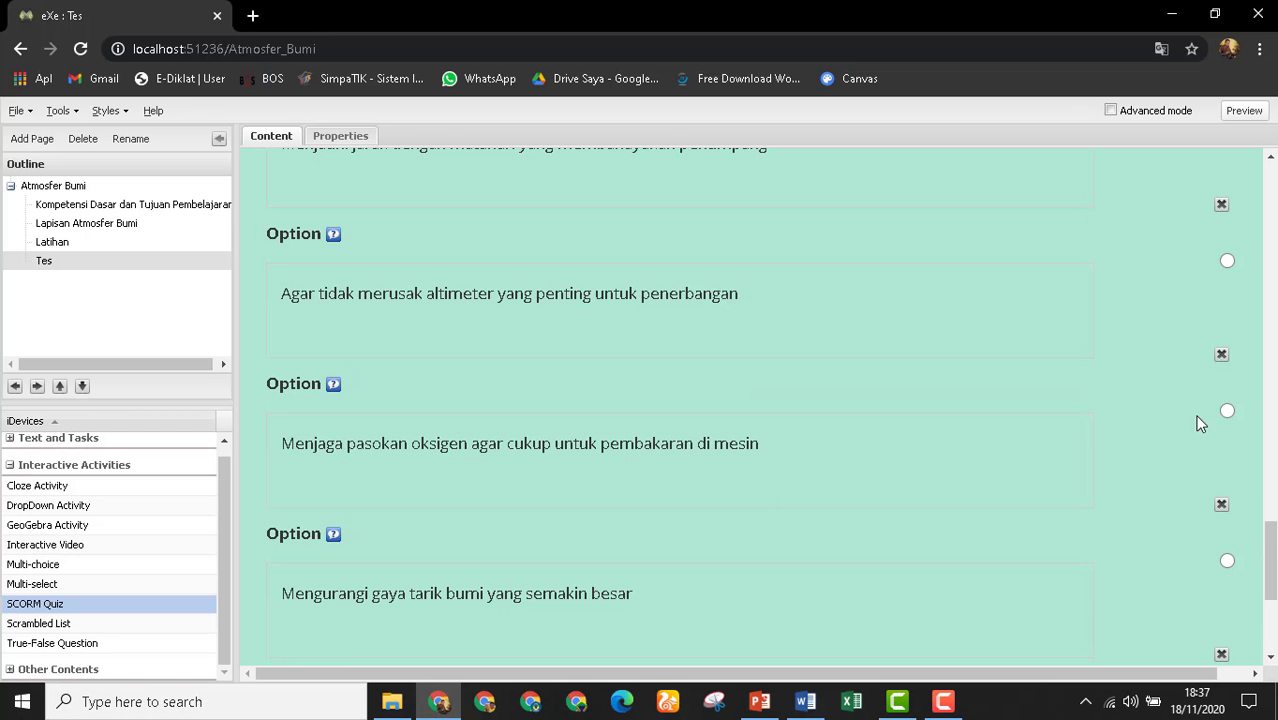
Set the quiz's pass rate to 70% and save the SCORM quiz.
scroll(636, 516, "down", 3)
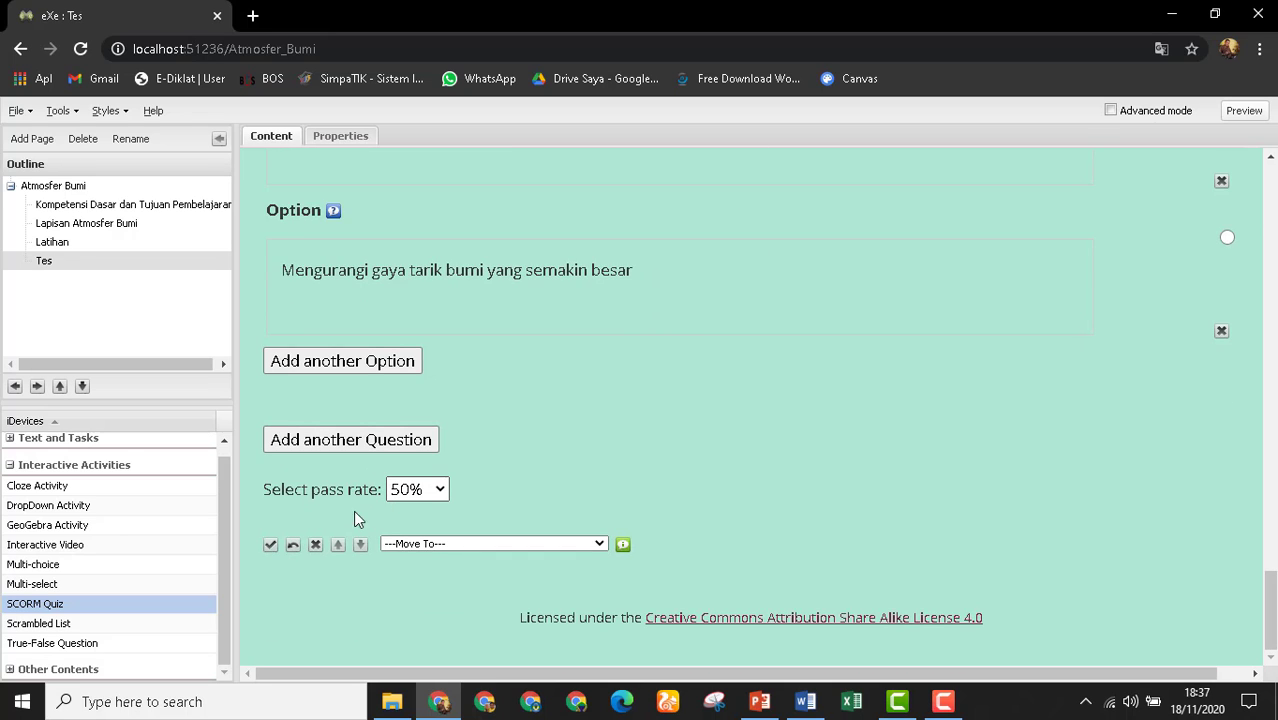
left_click(439, 492)
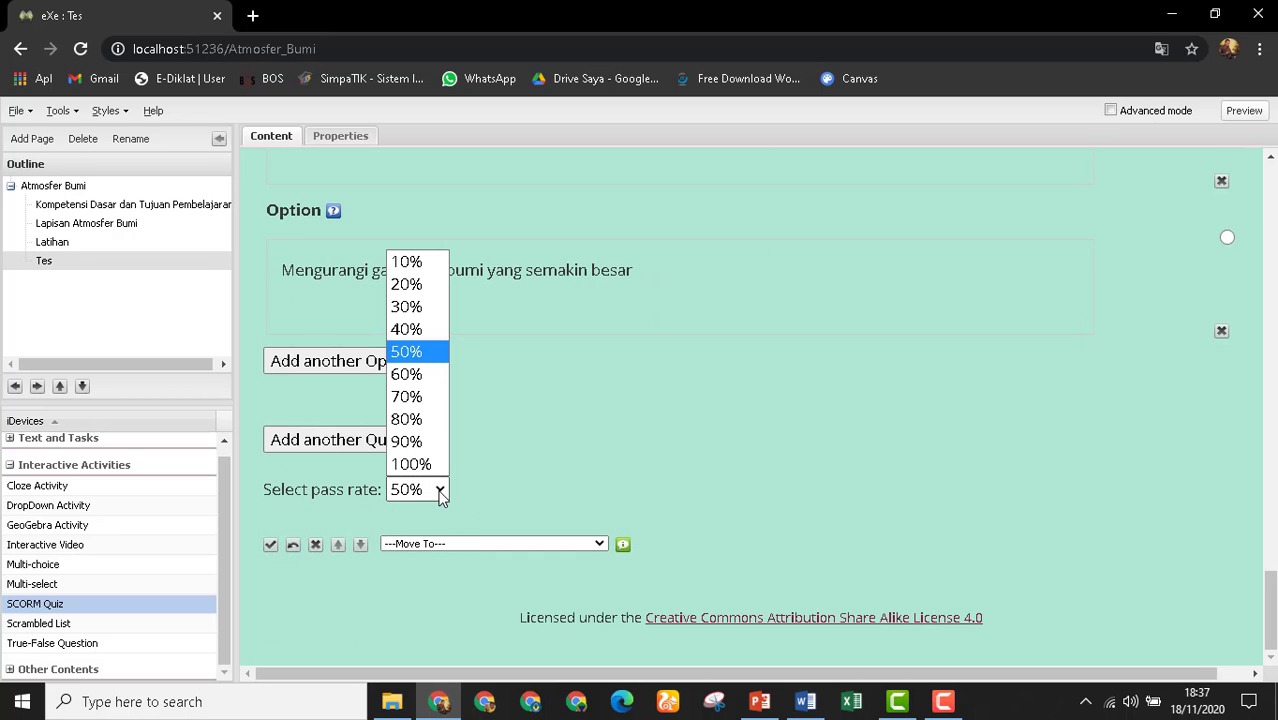
left_click(413, 397)
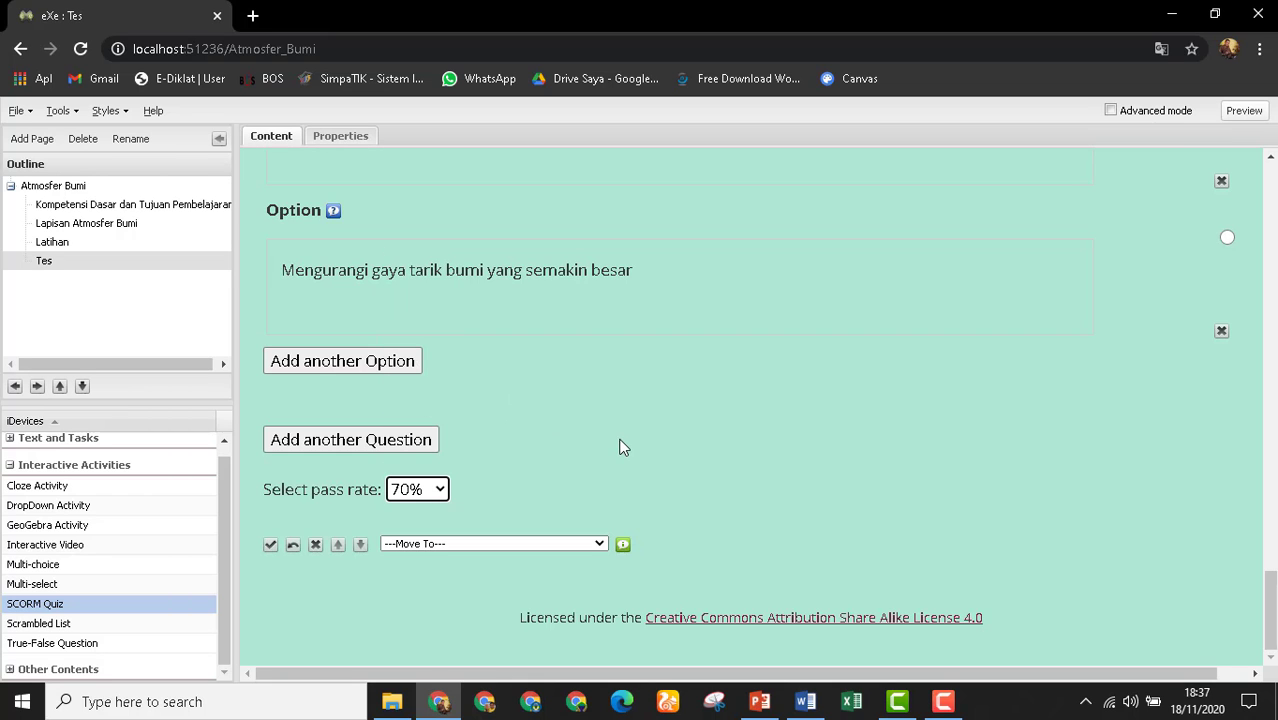
left_click(271, 544)
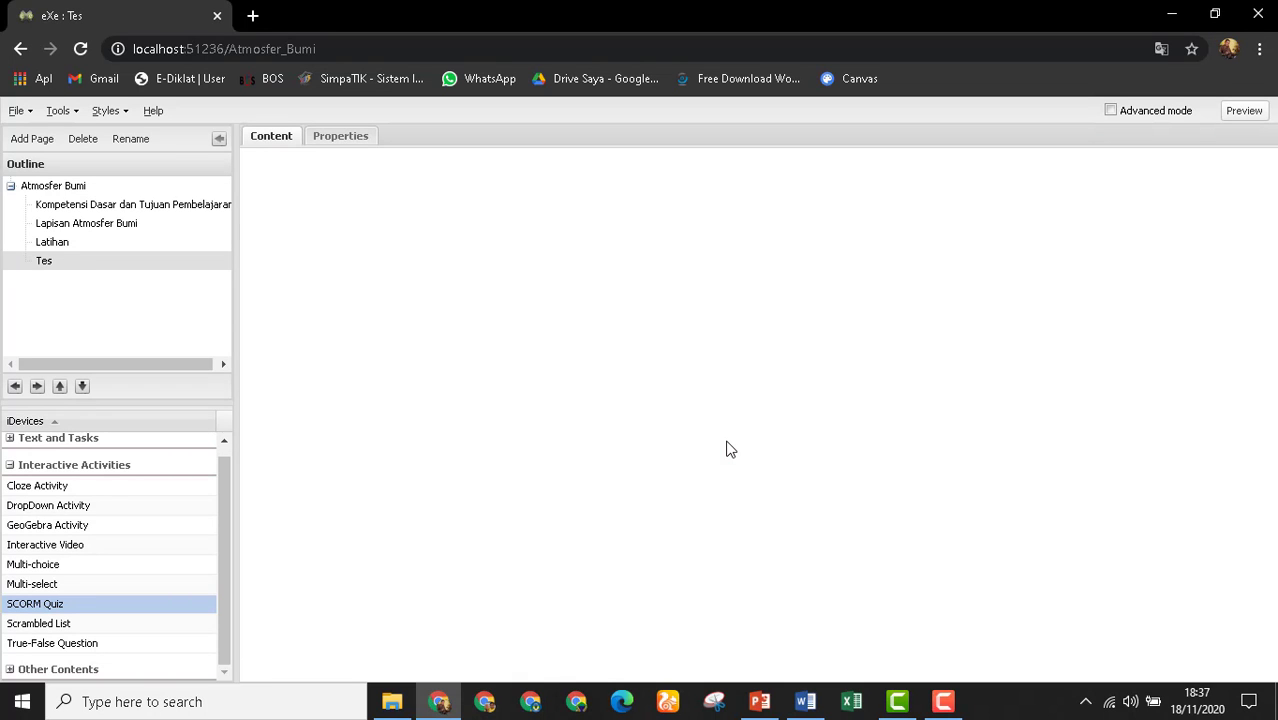
Review the saved quiz questions and open the Tes page in the package preview.
scroll(740, 440, "down", 12)
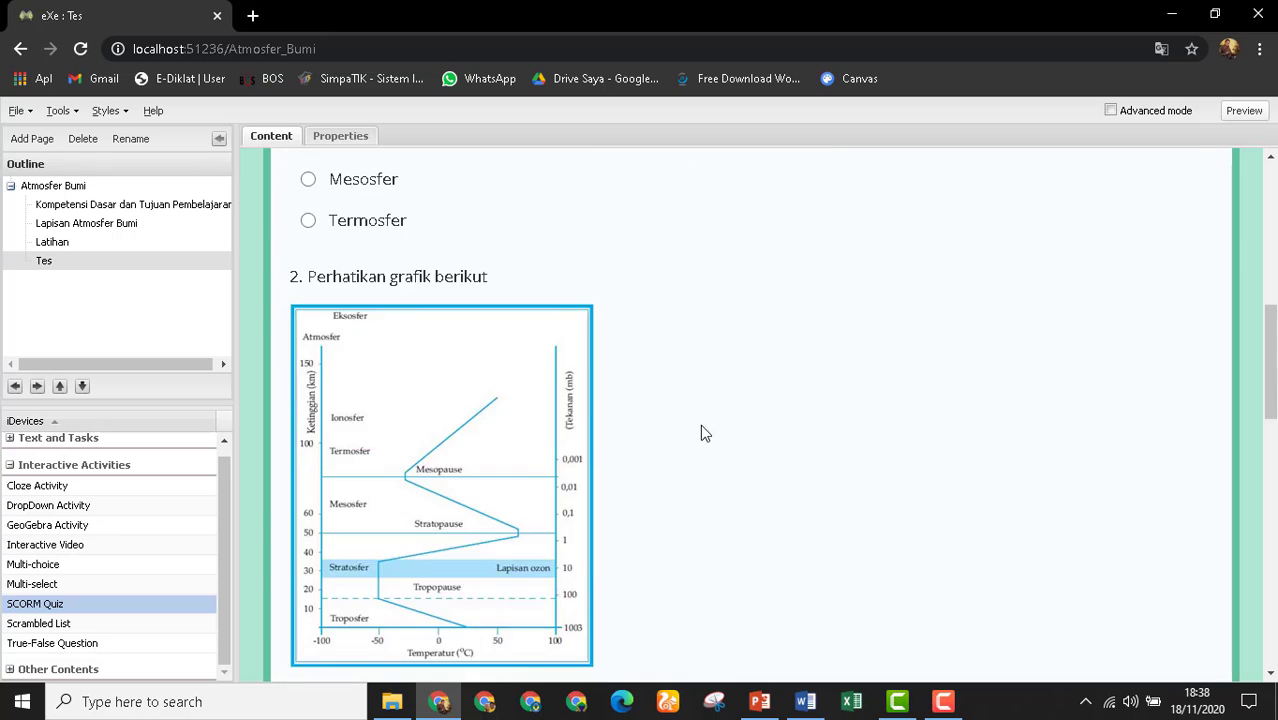
scroll(550, 456, "down", 5)
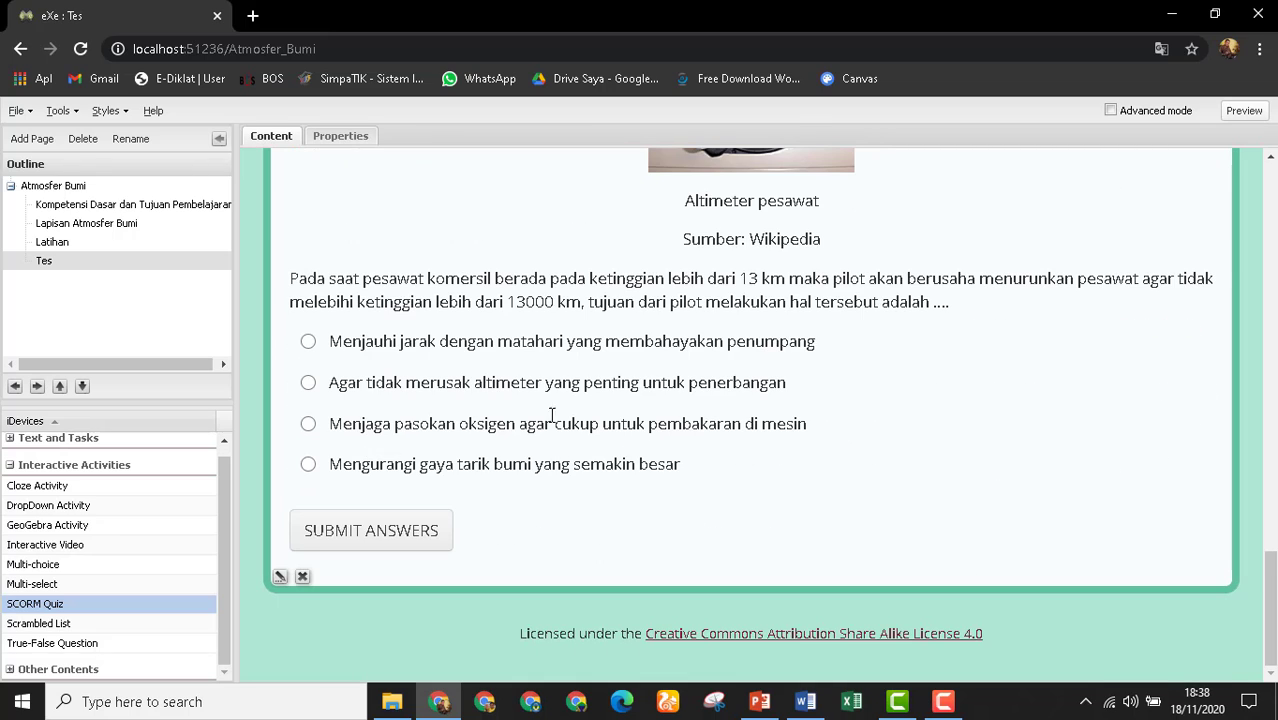
scroll(551, 415, "up", 10)
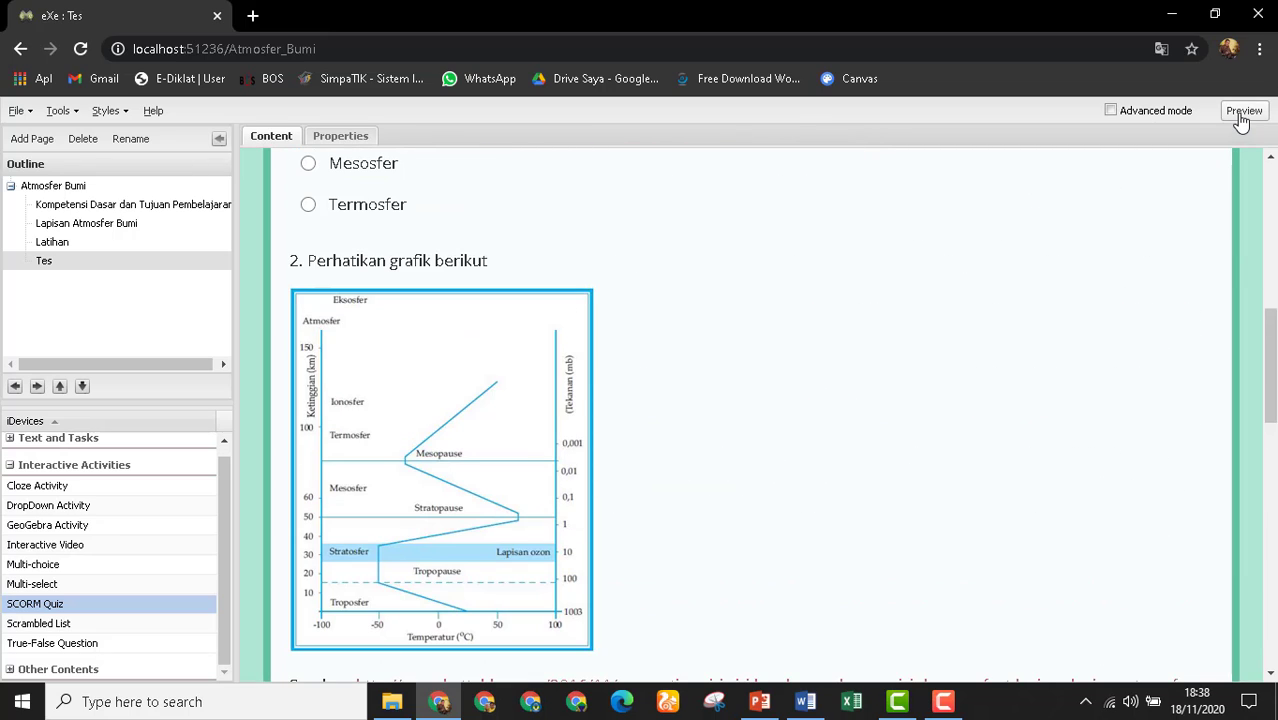
left_click(1242, 112)
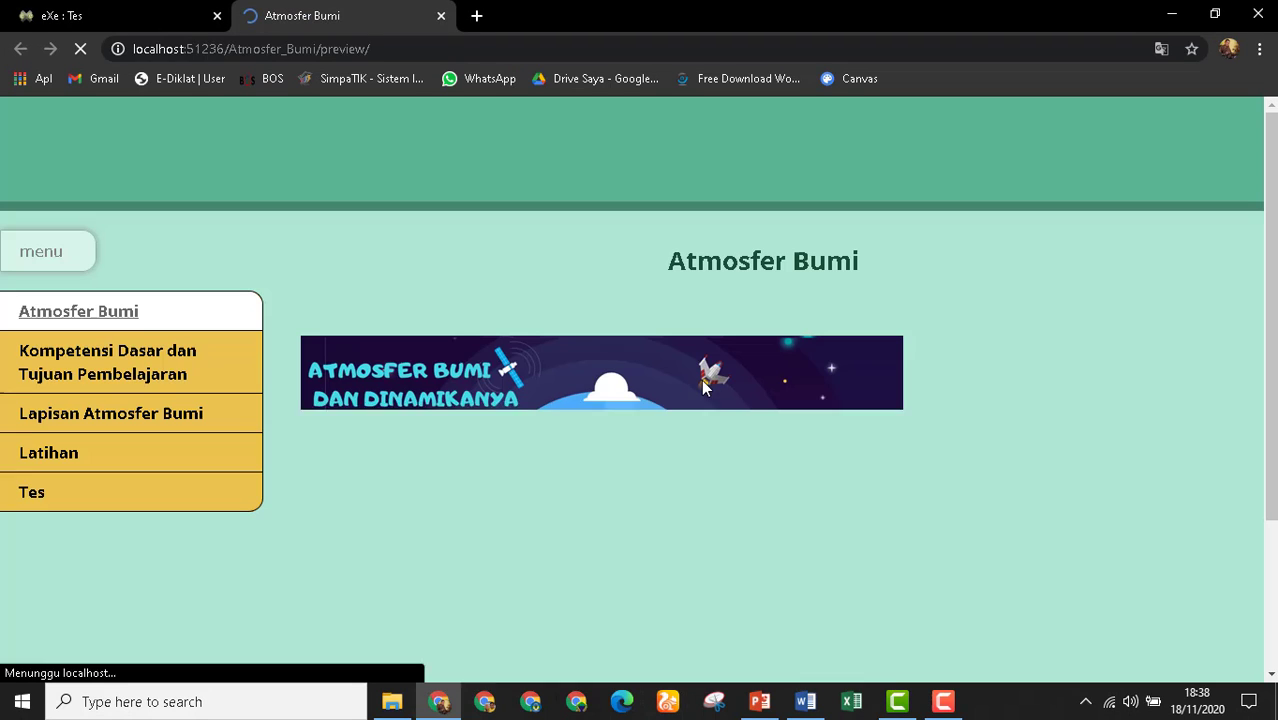
left_click(94, 496)
scroll(612, 465, "down", 4)
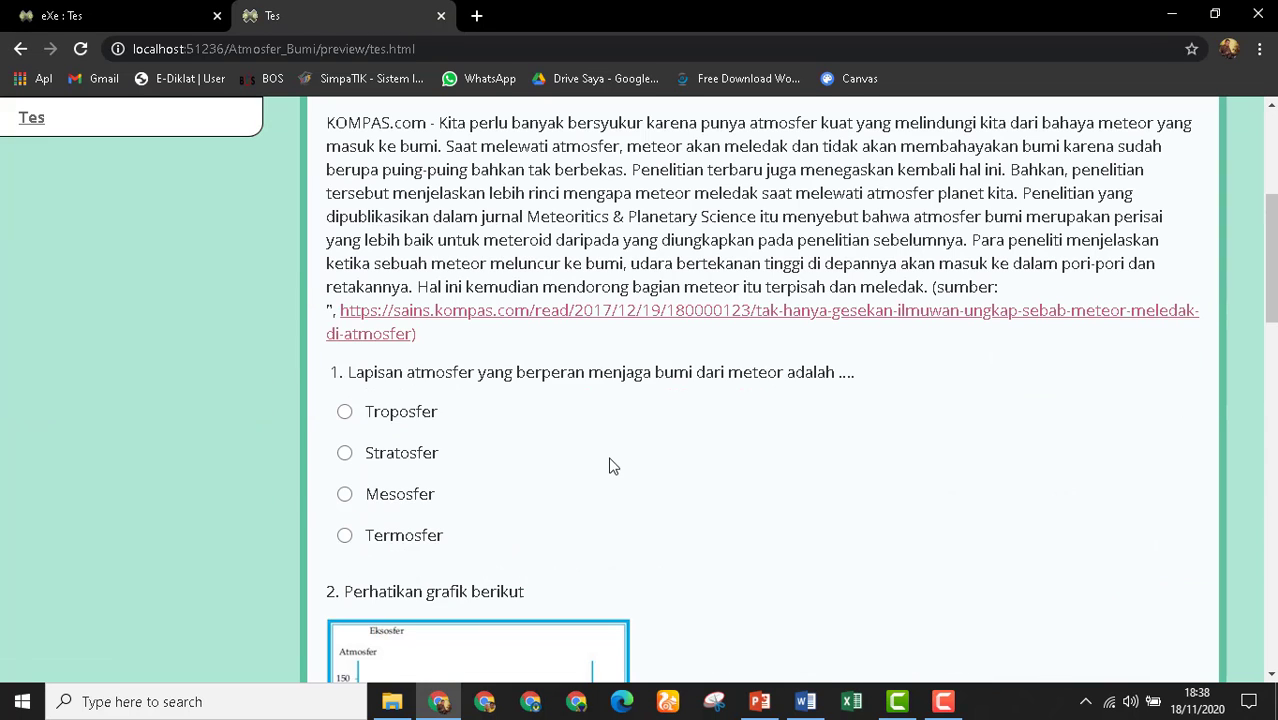
Submit the previewed quiz, answering Troposfer, Lapisan Mesosfer juga Stratosfer semakin tinggi semakin panas, and Menjaga pasokan oksigen agar cukup untuk pembakaran di mesin.
left_click(344, 411)
scroll(492, 486, "down", 5)
scroll(421, 497, "down", 2)
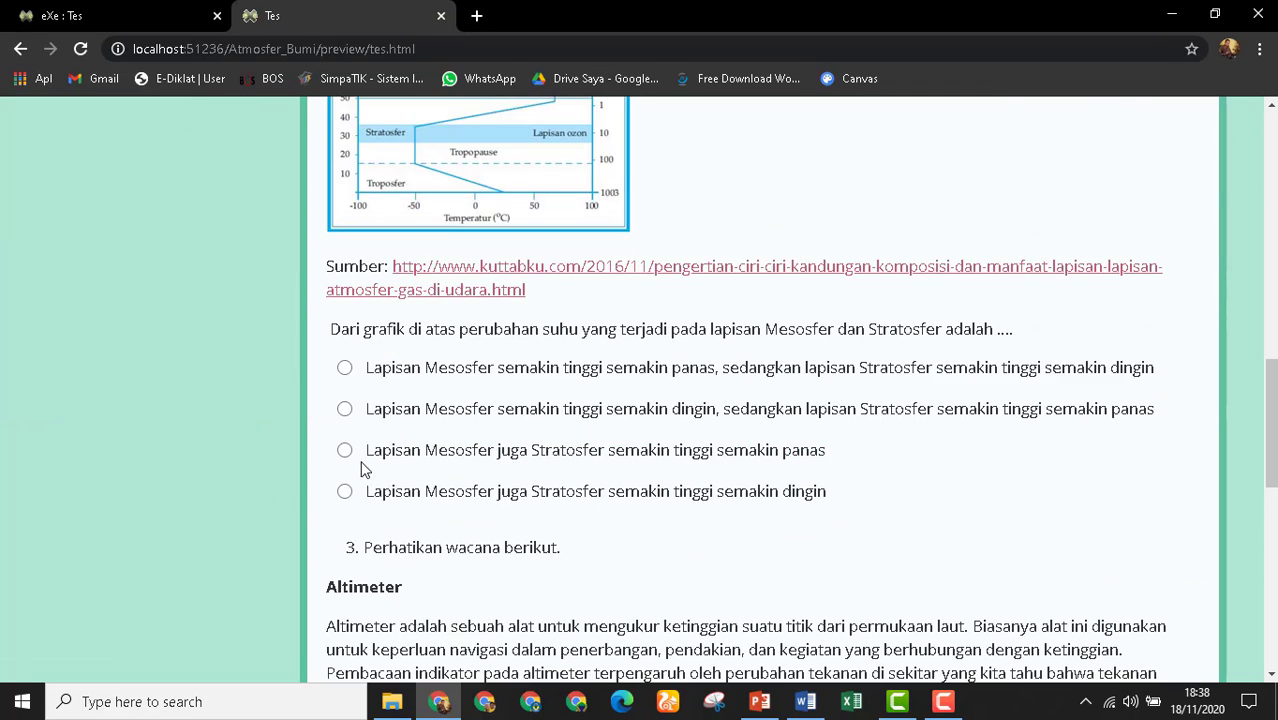
left_click(345, 449)
scroll(430, 540, "down", 6)
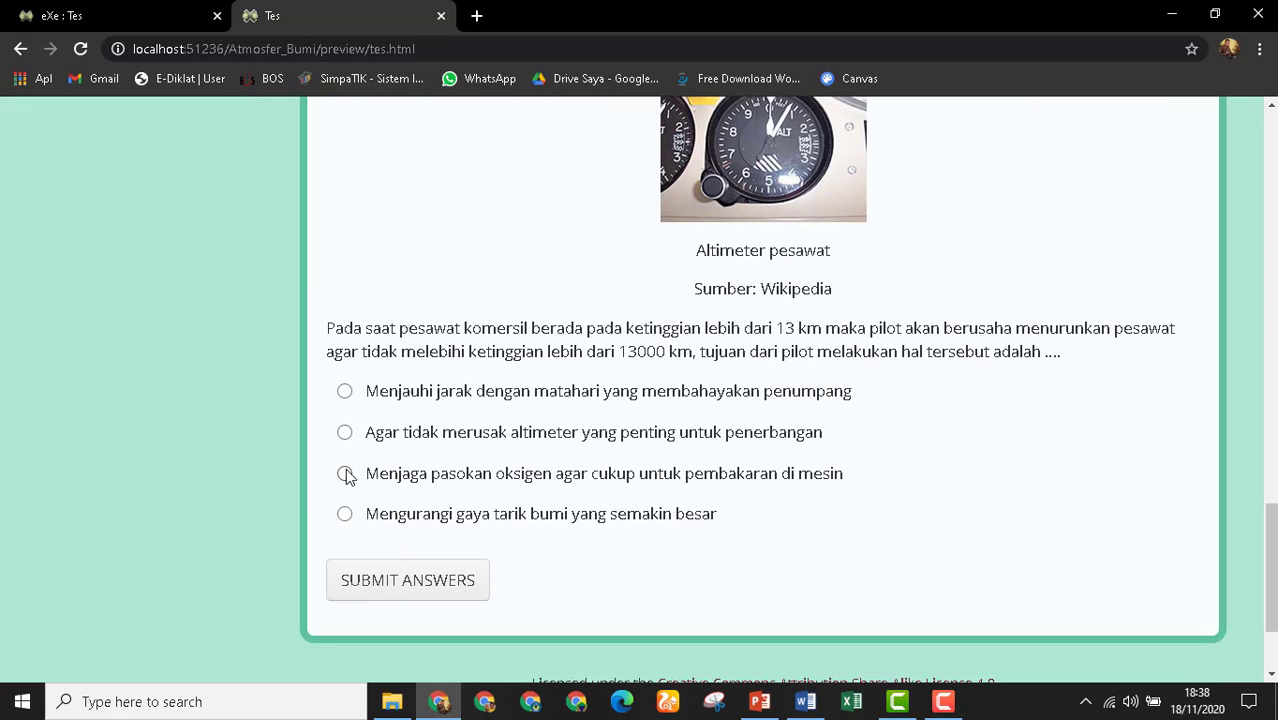
left_click(344, 473)
left_click(408, 580)
scroll(568, 540, "down", 2)
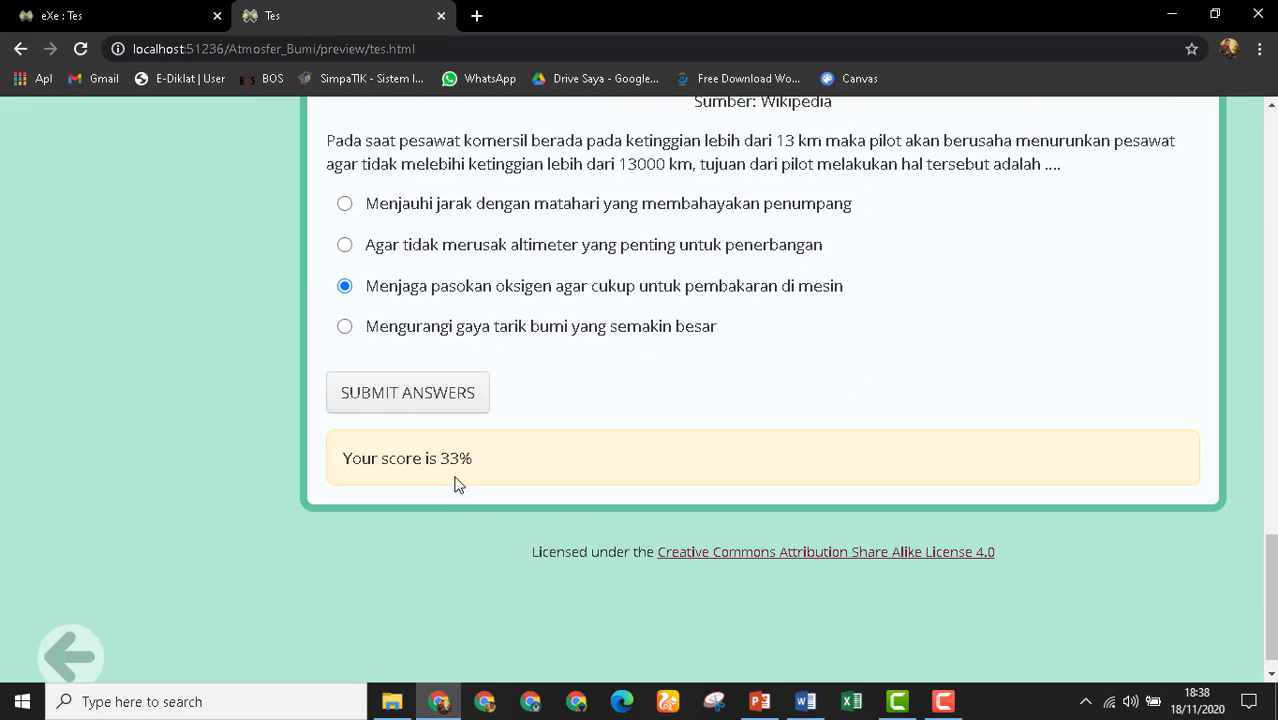
Review the submitted quiz in the preview from its score back up to the first question.
scroll(591, 459, "up", 2)
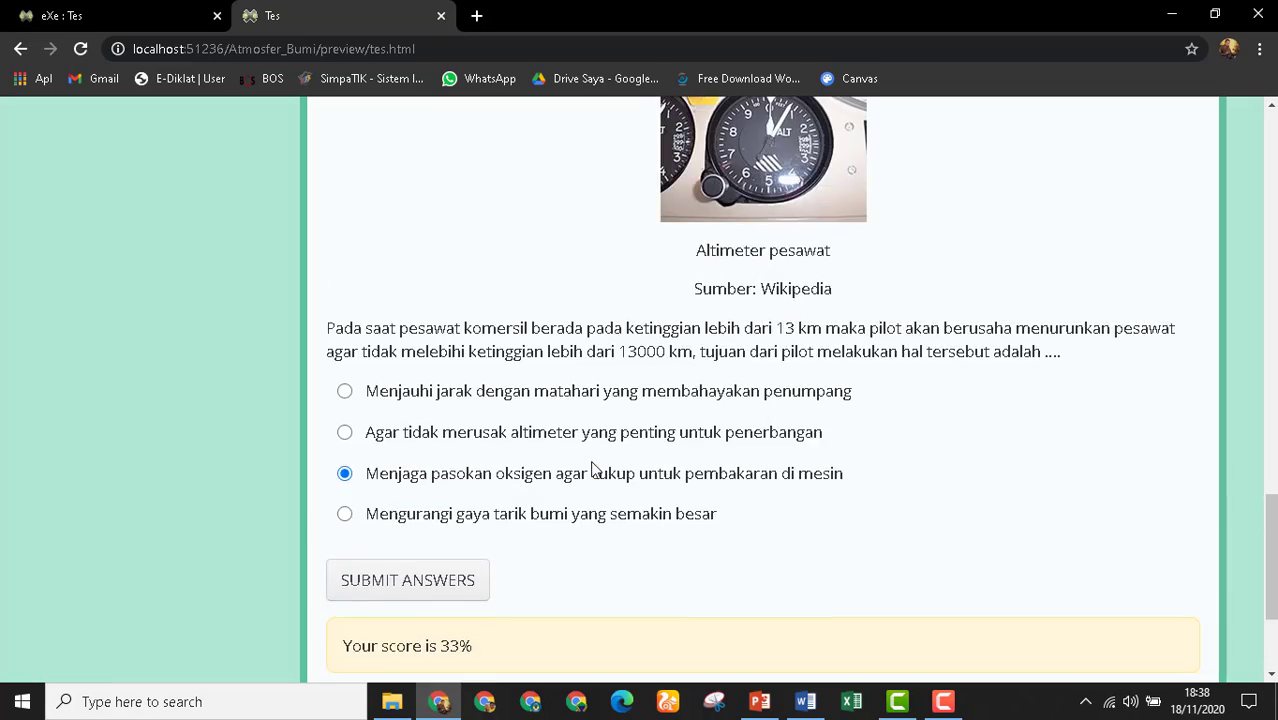
scroll(591, 457, "down", 1)
scroll(591, 457, "up", 15)
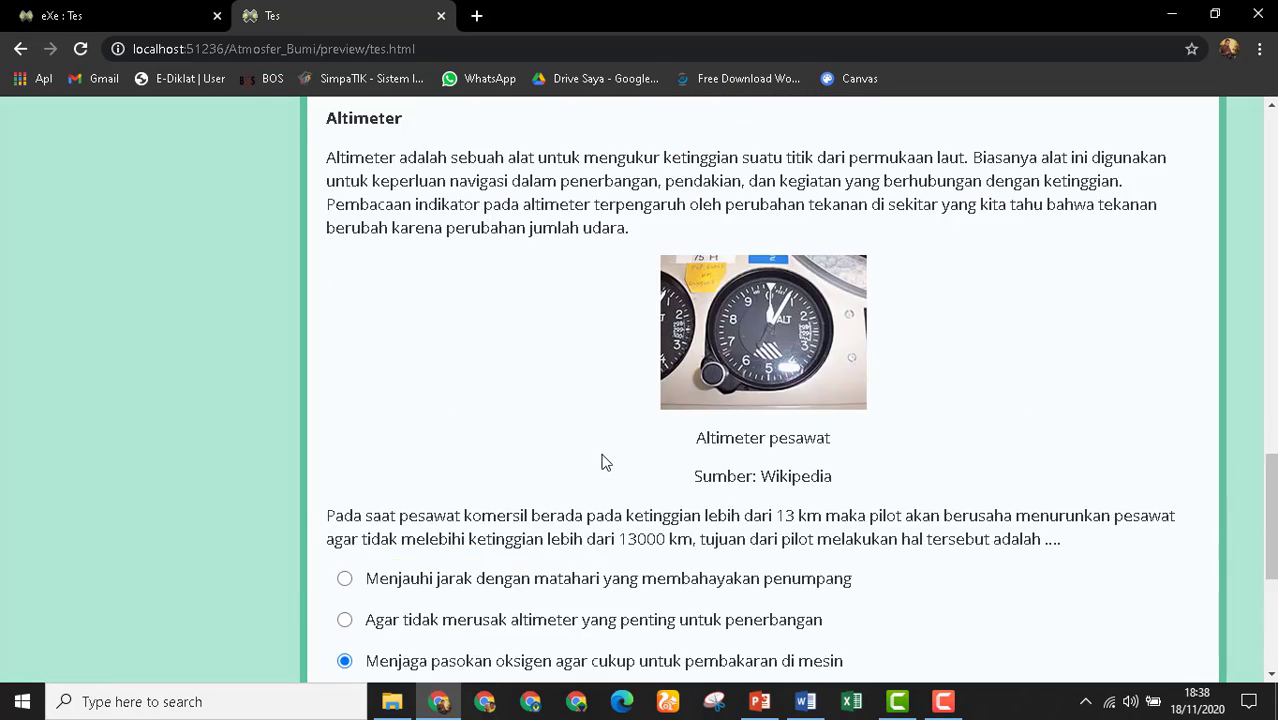
scroll(611, 459, "up", 3)
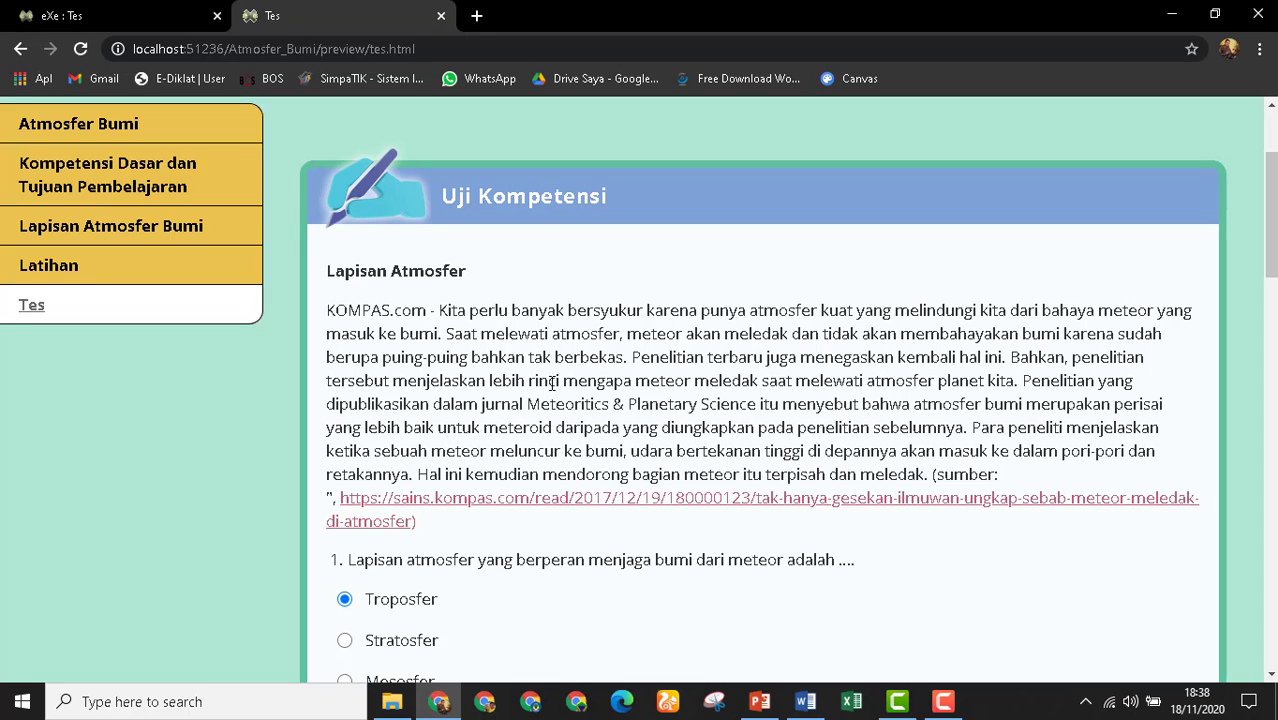
Switch back to the eXe editor and collapse the Interactive Activities iDevices group, declining the reminder to save.
left_click(100, 15)
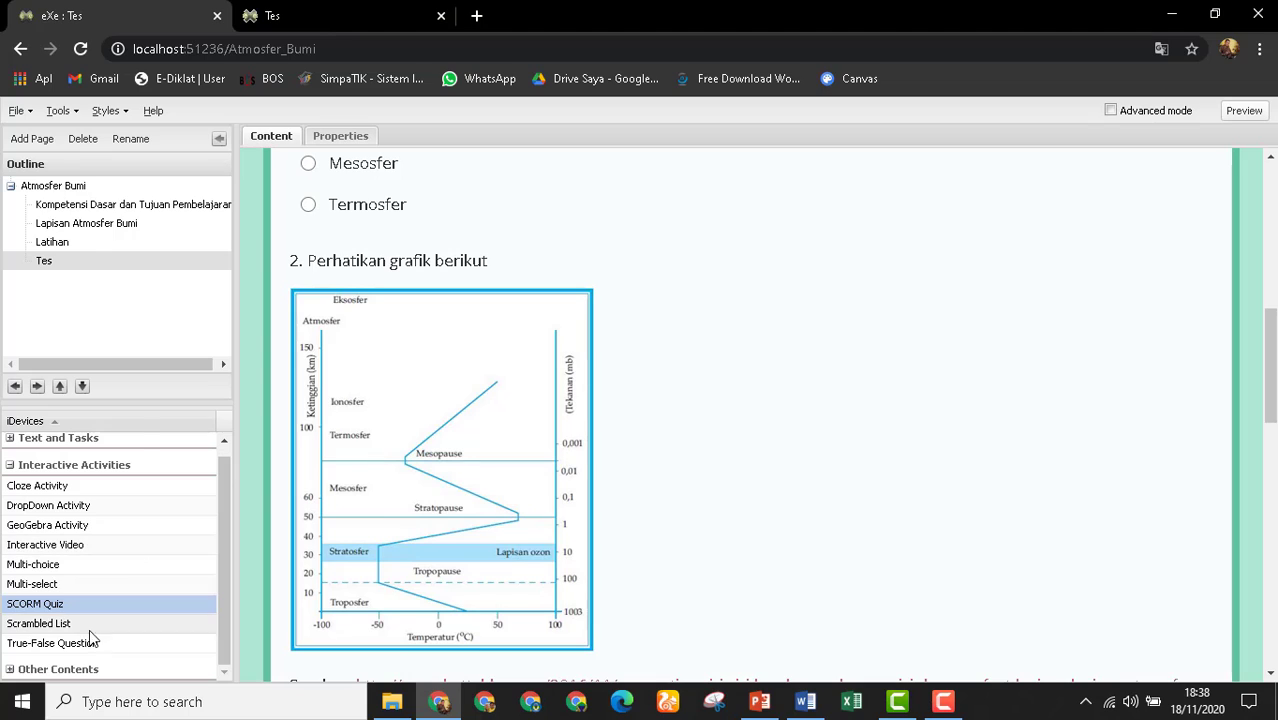
left_click(11, 465)
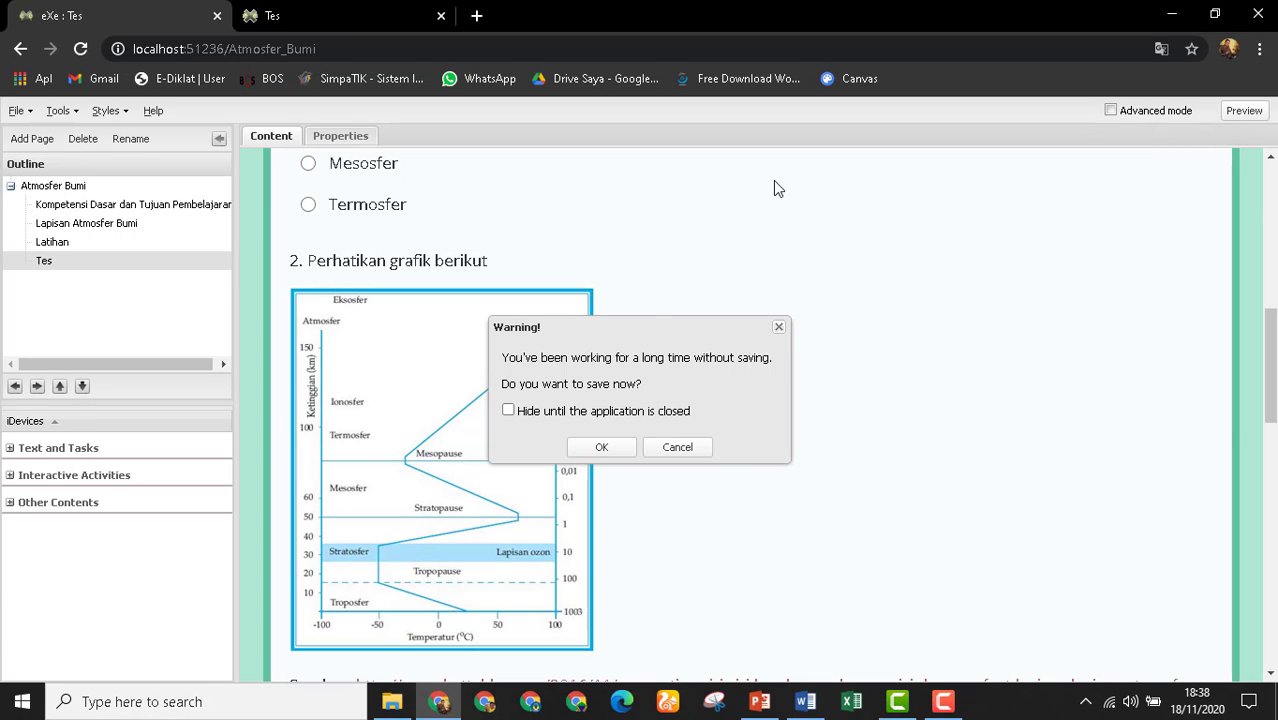
left_click(679, 448)
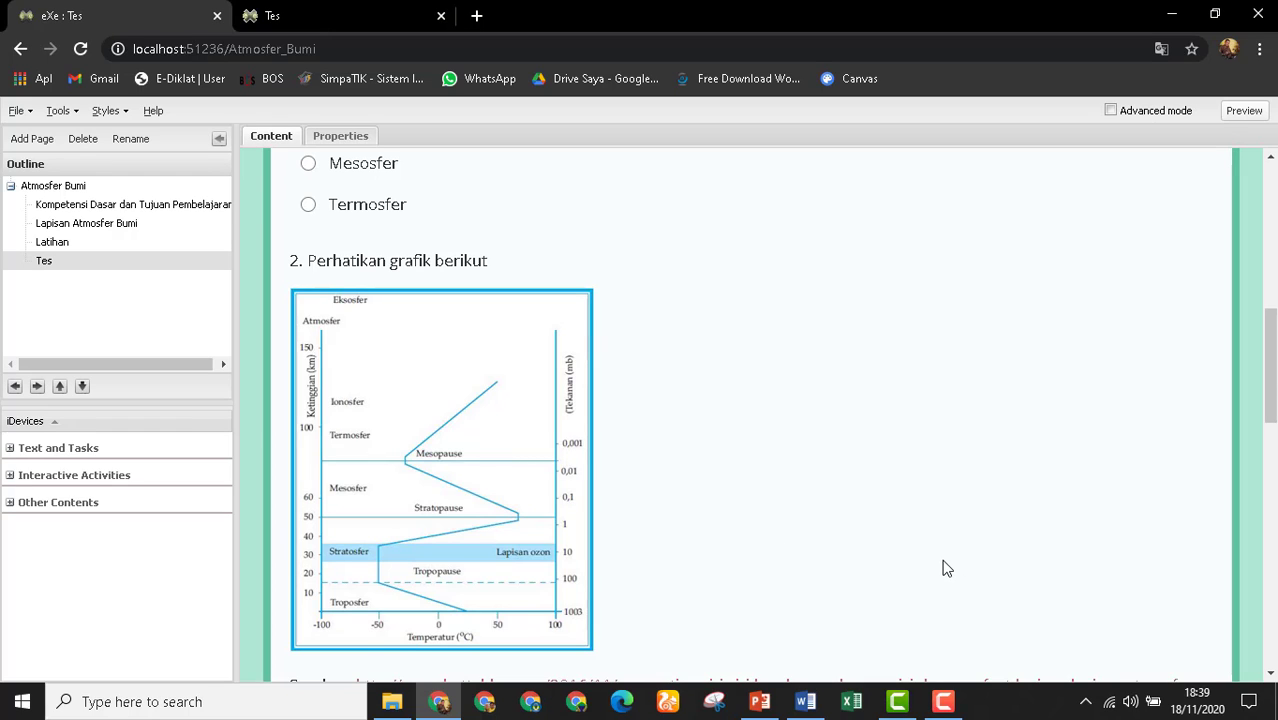
left_click(942, 701)
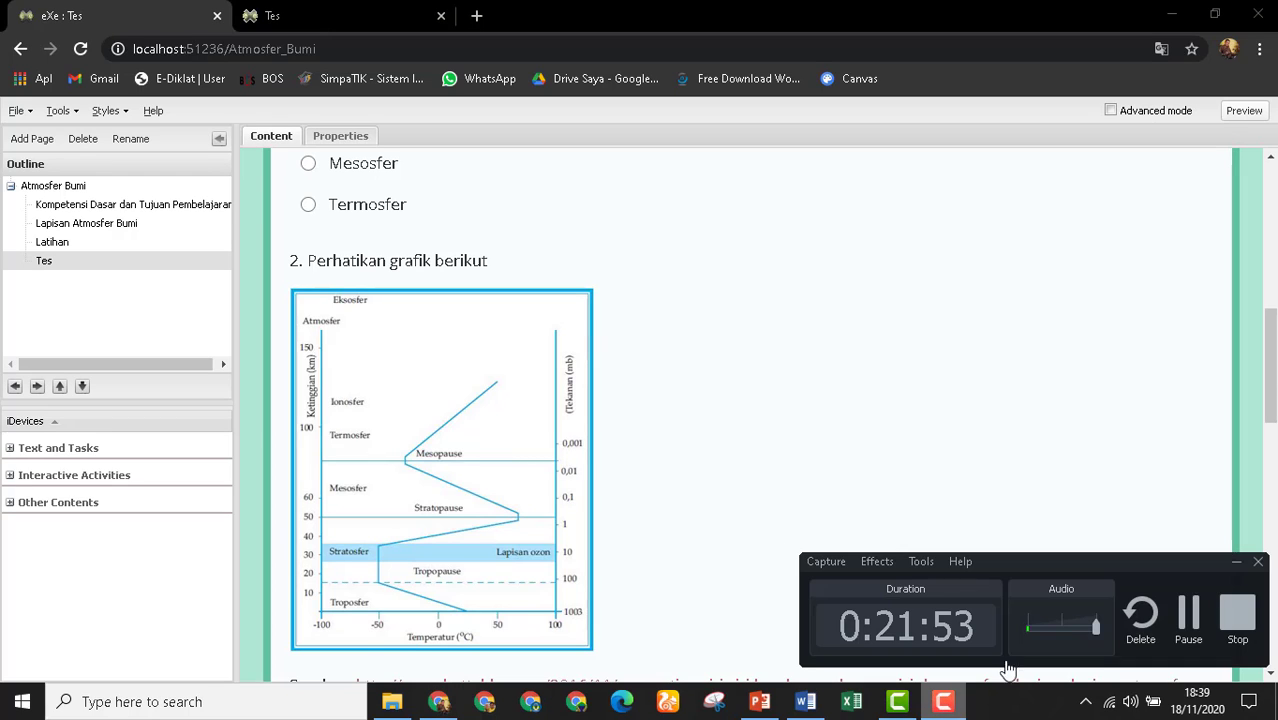